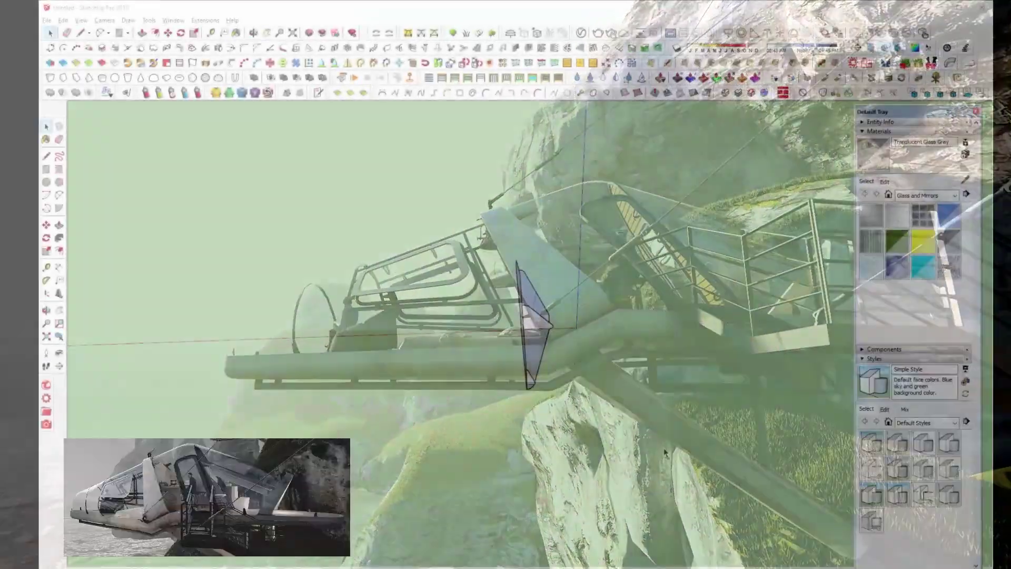
Delete the nose edge so the triangular facet merges into the grey hull surface.
{"action": "scroll", "coordinate": [495, 355], "scroll_direction": "up", "scroll_amount": 3}
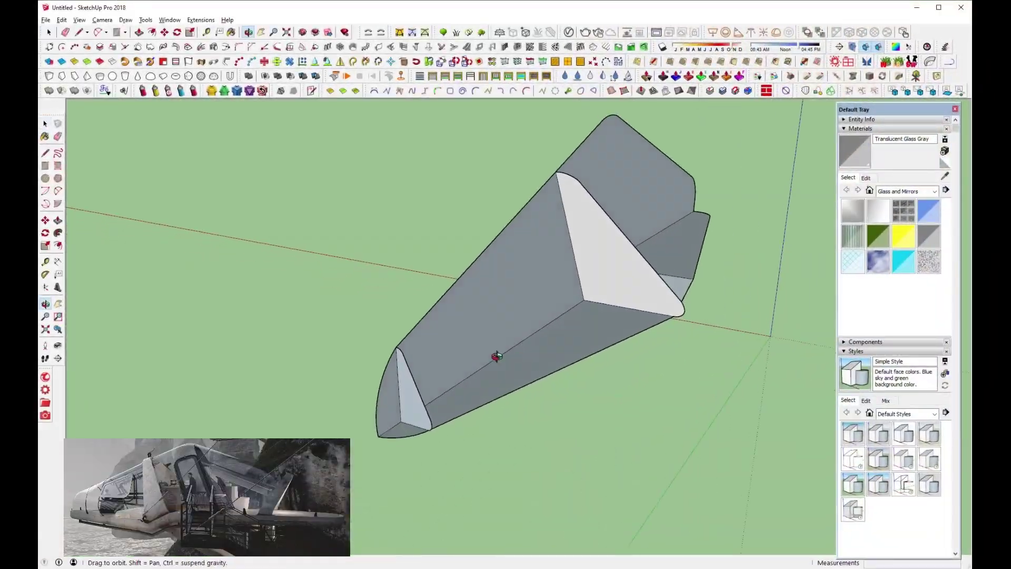
{"action": "middle_click_drag", "start_coordinate": [492, 354], "coordinate": [442, 330]}
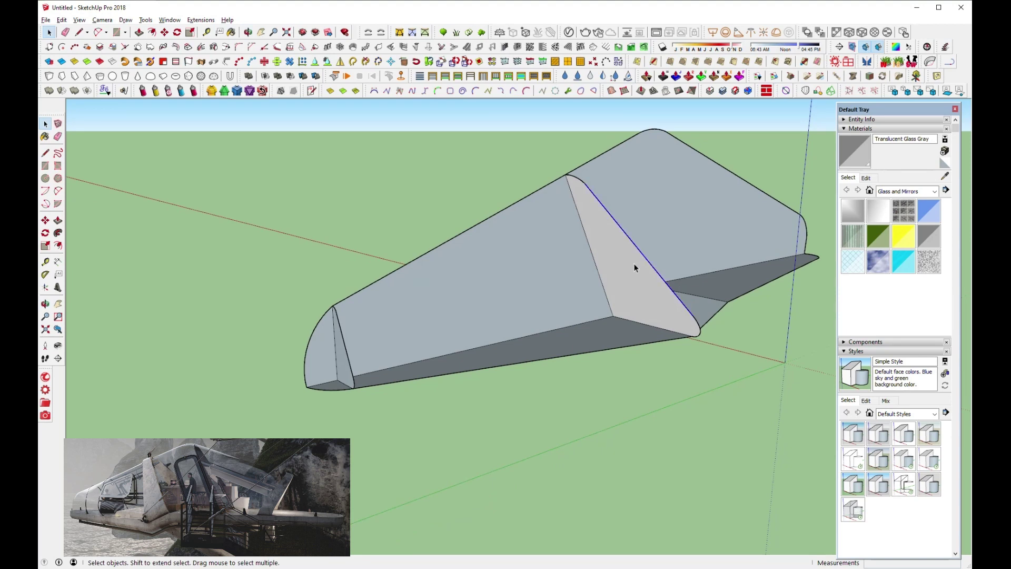
{"action": "mouse_move", "coordinate": [635, 267]}
{"action": "middle_mouse_down"}
{"action": "mouse_move", "coordinate": [607, 289]}
{"action": "mouse_move", "coordinate": [368, 271]}
{"action": "mouse_move", "coordinate": [305, 309]}
{"action": "mouse_move", "coordinate": [310, 318]}
{"action": "mouse_move", "coordinate": [561, 337]}
{"action": "mouse_move", "coordinate": [277, 329]}
{"action": "mouse_move", "coordinate": [659, 379]}
{"action": "mouse_move", "coordinate": [477, 381]}
{"action": "mouse_move", "coordinate": [514, 478]}
{"action": "mouse_move", "coordinate": [406, 379]}
{"action": "mouse_move", "coordinate": [435, 445]}
{"action": "mouse_move", "coordinate": [542, 339]}
{"action": "mouse_move", "coordinate": [303, 327]}
{"action": "mouse_move", "coordinate": [560, 281]}
{"action": "middle_mouse_up"}
{"action": "scroll", "coordinate": [302, 326], "scroll_direction": "up", "scroll_amount": 3}
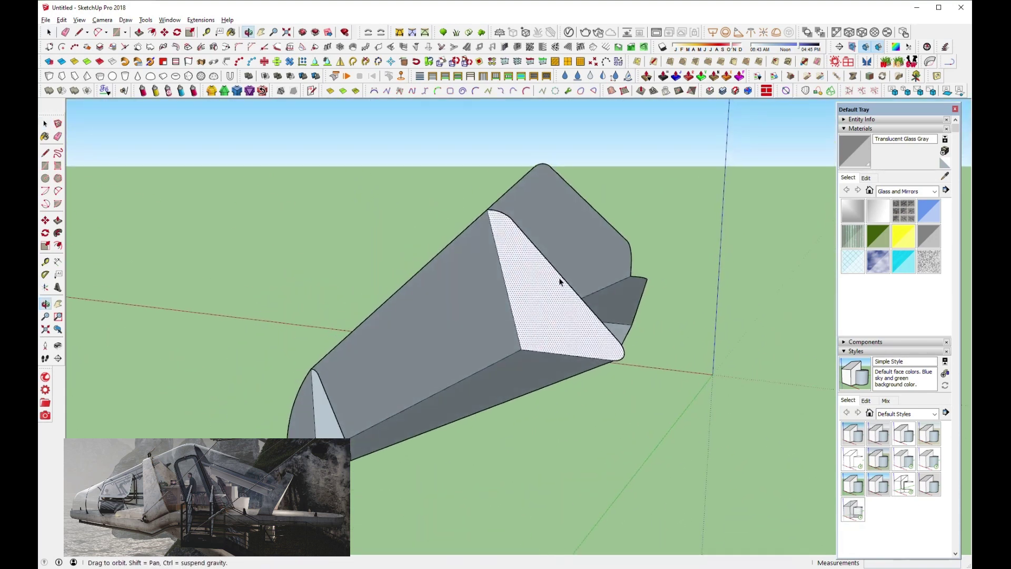
{"action": "left_click", "coordinate": [335, 418]}
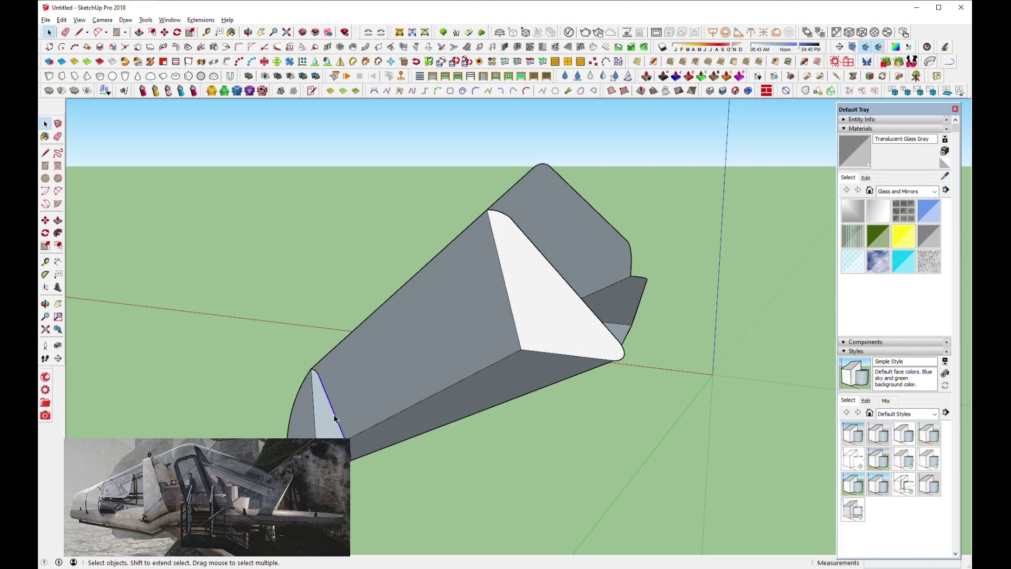
{"action": "key", "text": "Delete"}
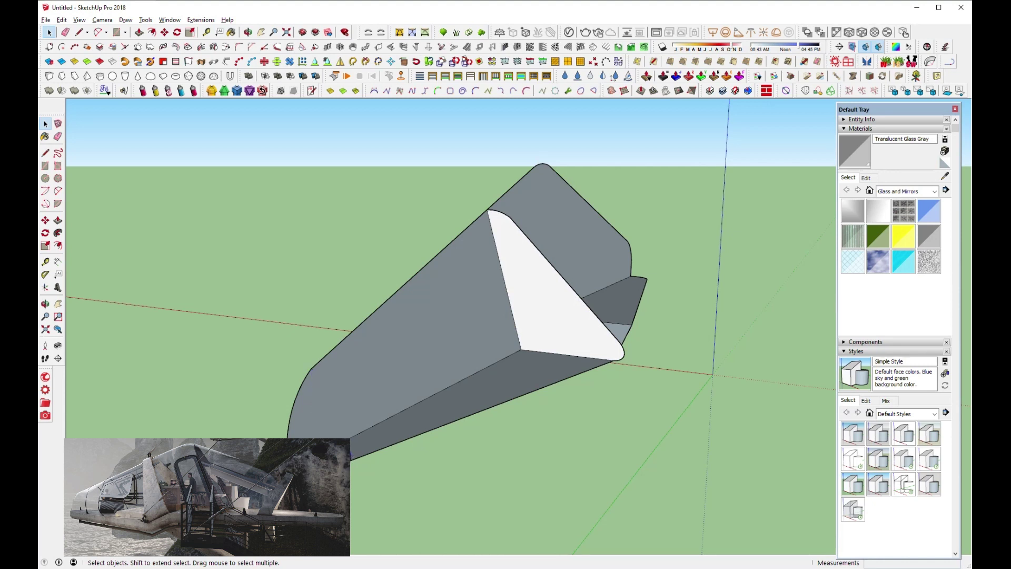
Orbit to a low side view of the hull and begin selecting the side wedge.
{"action": "scroll", "coordinate": [350, 464], "scroll_direction": "up", "scroll_amount": 2}
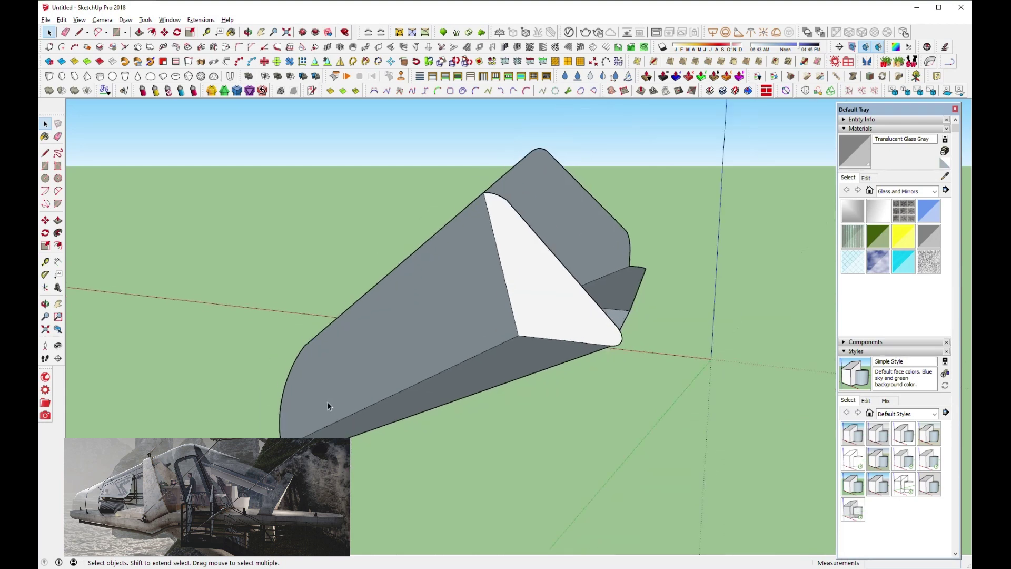
{"action": "middle_click_drag", "start_coordinate": [328, 406], "coordinate": [353, 469]}
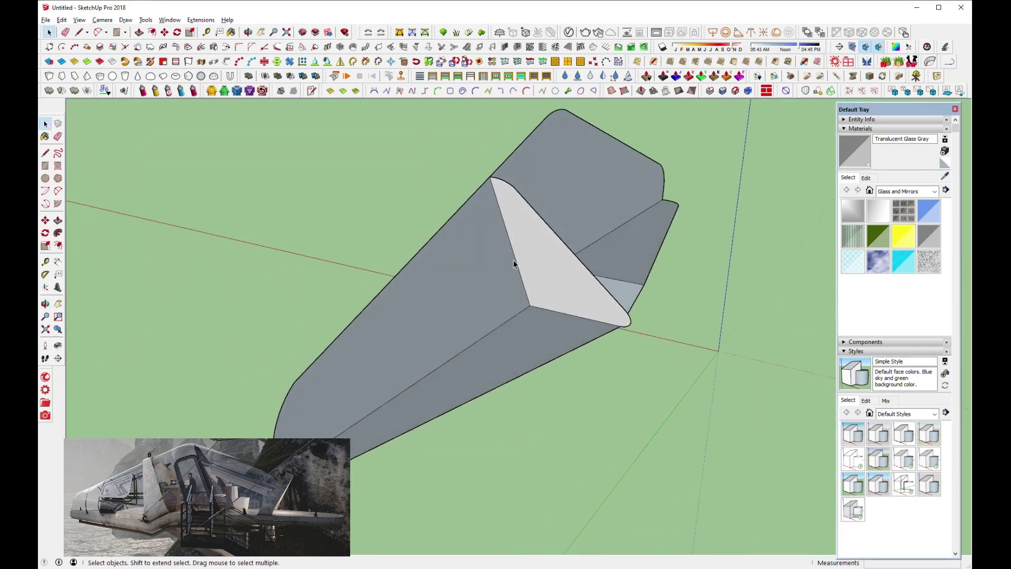
{"action": "mouse_move", "coordinate": [514, 266]}
{"action": "middle_mouse_down"}
{"action": "mouse_move", "coordinate": [602, 313]}
{"action": "mouse_move", "coordinate": [501, 395]}
{"action": "mouse_move", "coordinate": [391, 348]}
{"action": "middle_mouse_up"}
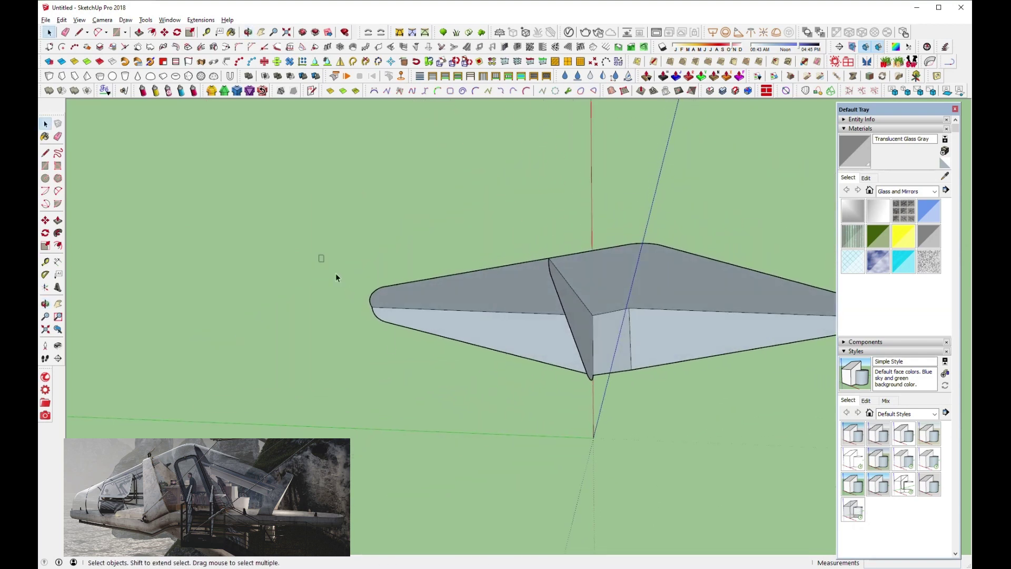
{"action": "left_click_drag", "start_coordinate": [337, 277], "coordinate": [593, 444]}
Copy the side wedge to the left of the hull.
{"action": "mouse_move", "coordinate": [592, 444]}
{"action": "middle_mouse_down"}
{"action": "mouse_move", "coordinate": [625, 334]}
{"action": "mouse_move", "coordinate": [615, 389]}
{"action": "middle_mouse_up"}
{"action": "key", "text": "m"}
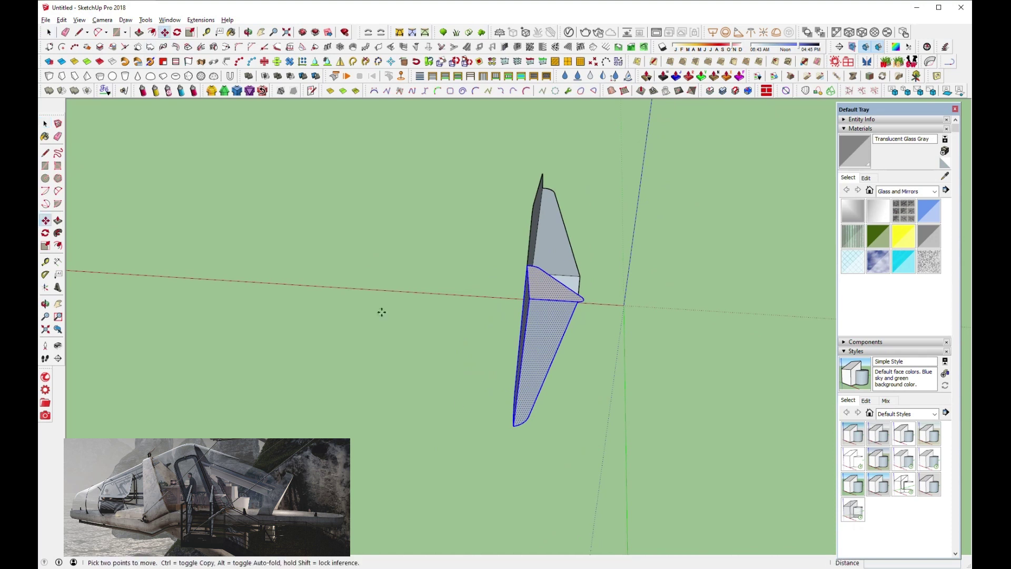
{"action": "left_click", "coordinate": [493, 448], "text": "ctrl"}
{"action": "left_click", "coordinate": [346, 435]}
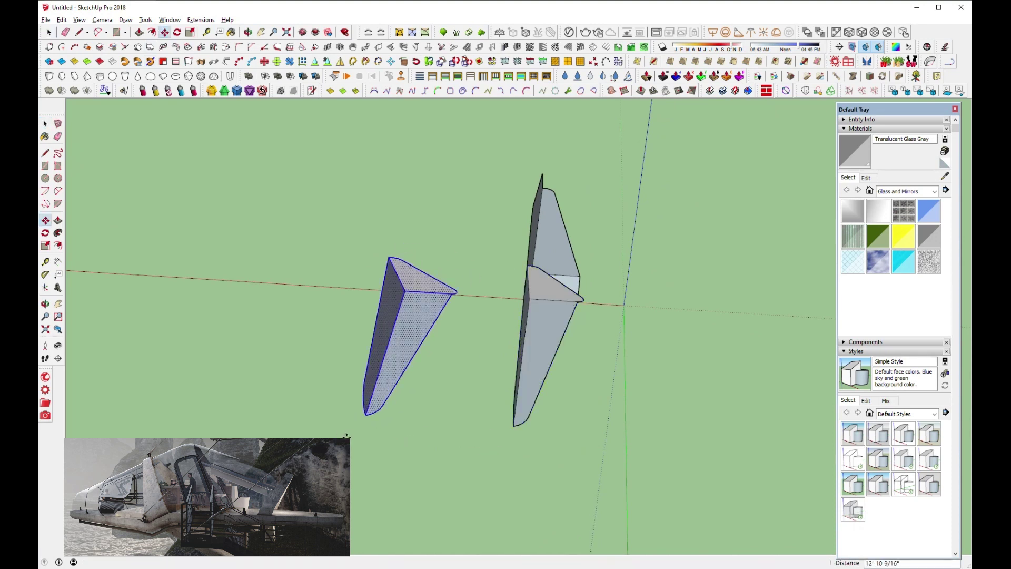
Erase the copy's inner edges and skin its outline into a smooth curved Curviloft fin.
{"action": "left_click", "coordinate": [66, 33]}
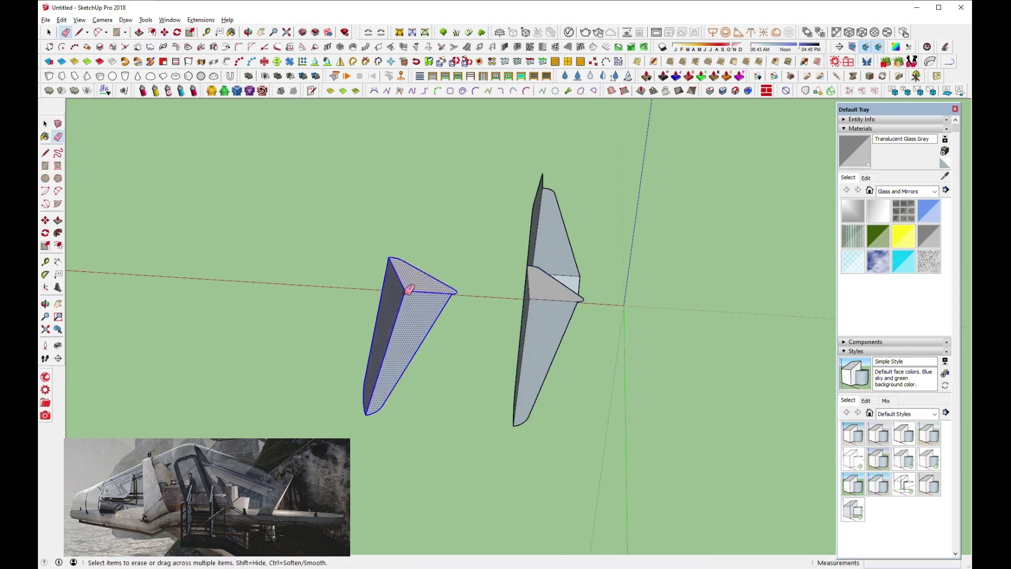
{"action": "left_click_drag", "start_coordinate": [409, 289], "coordinate": [404, 304]}
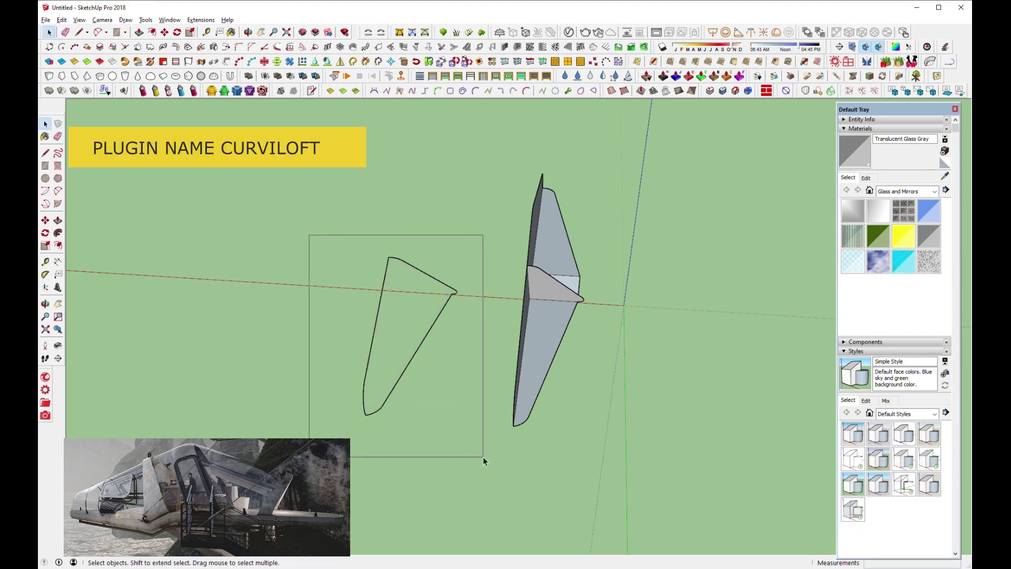
{"action": "left_click_drag", "start_coordinate": [472, 413], "coordinate": [482, 462]}
{"action": "left_click", "coordinate": [831, 92]}
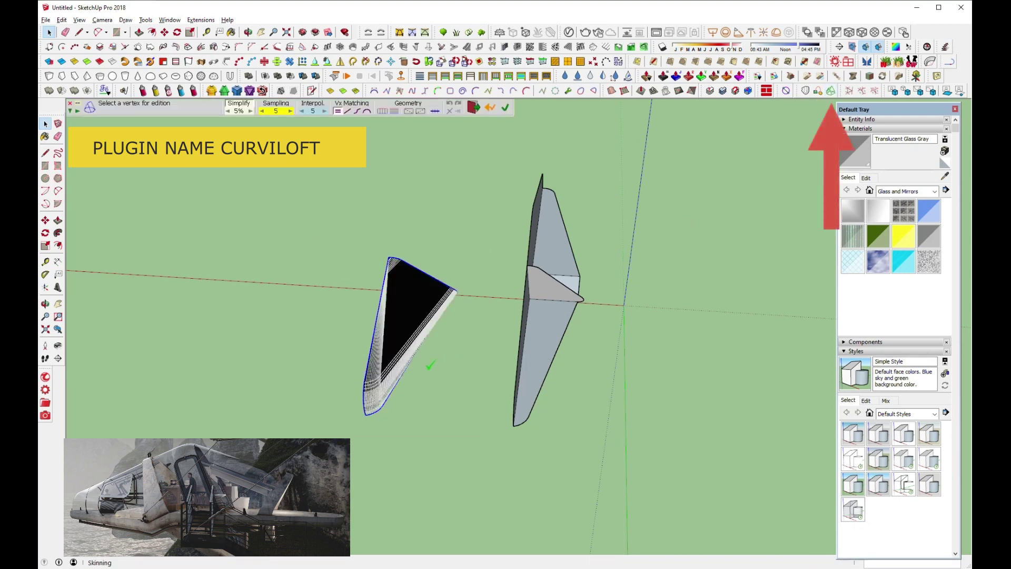
{"action": "scroll", "coordinate": [433, 363], "scroll_direction": "up", "scroll_amount": 2}
{"action": "left_click", "coordinate": [492, 358]}
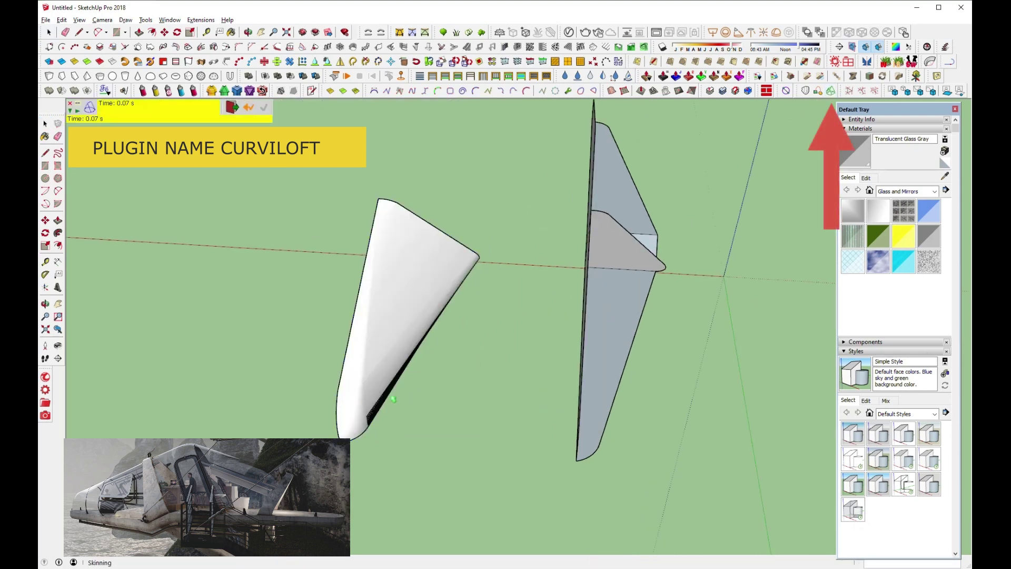
{"action": "mouse_move", "coordinate": [493, 357]}
{"action": "middle_mouse_down"}
{"action": "mouse_move", "coordinate": [462, 140]}
{"action": "mouse_move", "coordinate": [474, 244]}
{"action": "middle_mouse_up"}
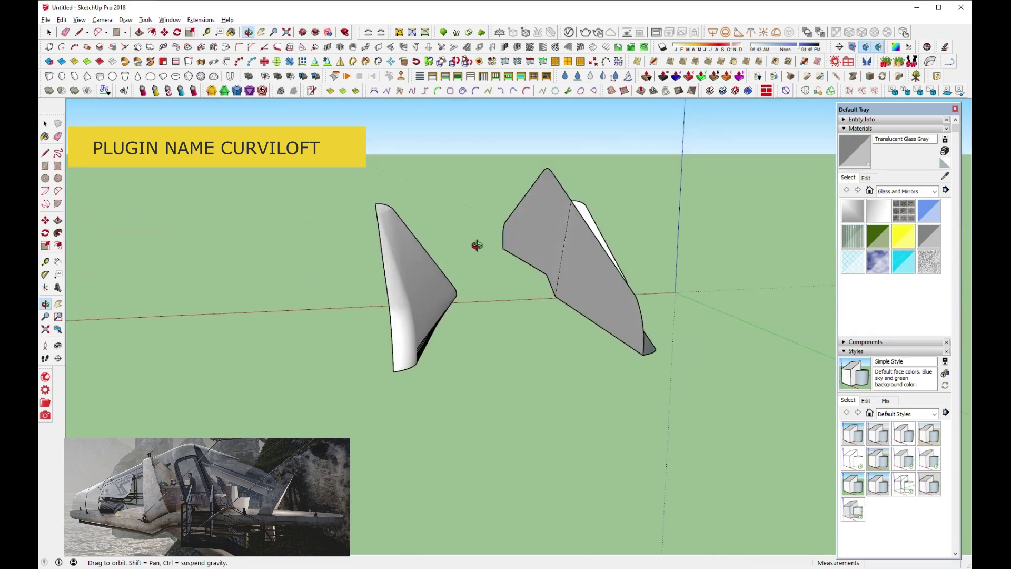
Make the white lofted fin a component.
{"action": "left_click", "coordinate": [49, 34]}
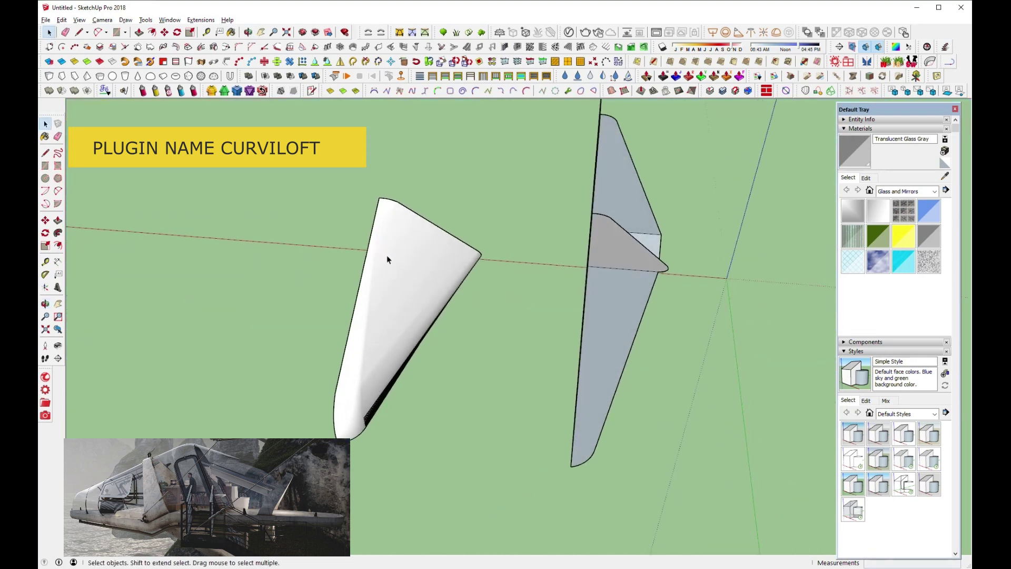
{"action": "right_click", "coordinate": [388, 259]}
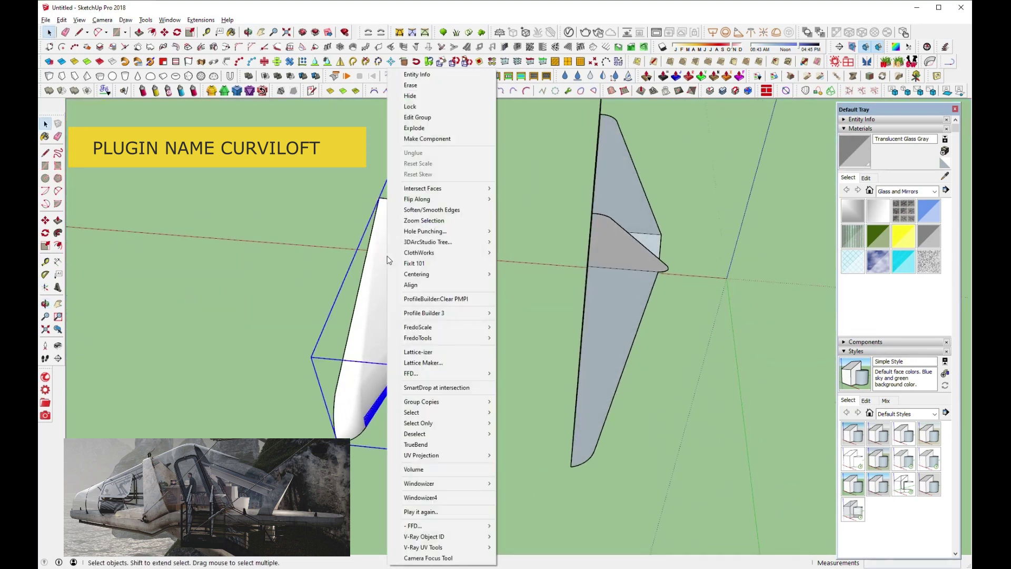
{"action": "left_click", "coordinate": [425, 139]}
{"action": "left_click", "coordinate": [518, 388]}
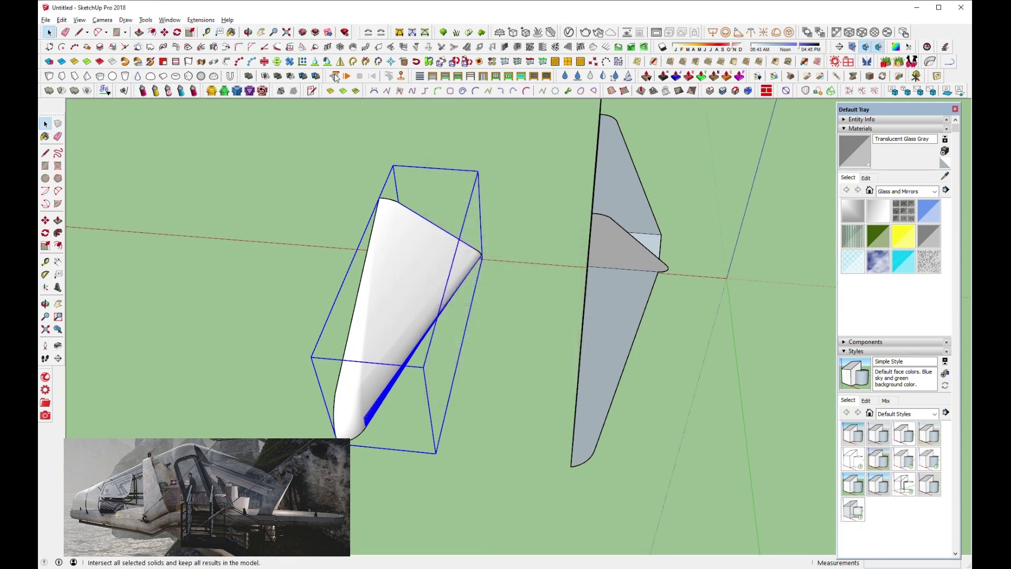
Mirror the fin component into a two-sided piece and group both halves.
{"action": "left_click", "coordinate": [341, 63]}
{"action": "mouse_move", "coordinate": [474, 263]}
{"action": "middle_mouse_down"}
{"action": "mouse_move", "coordinate": [589, 503]}
{"action": "mouse_move", "coordinate": [501, 380]}
{"action": "mouse_move", "coordinate": [527, 524]}
{"action": "middle_mouse_up"}
{"action": "scroll", "coordinate": [557, 520], "scroll_direction": "up", "scroll_amount": 5}
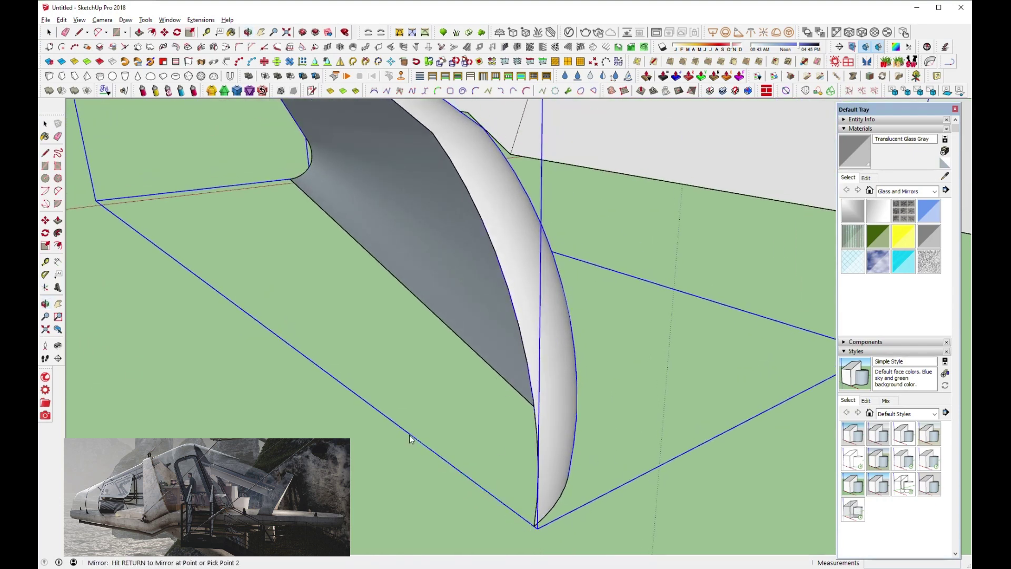
{"action": "key", "text": "Return"}
{"action": "middle_click_drag", "start_coordinate": [402, 424], "coordinate": [443, 405]}
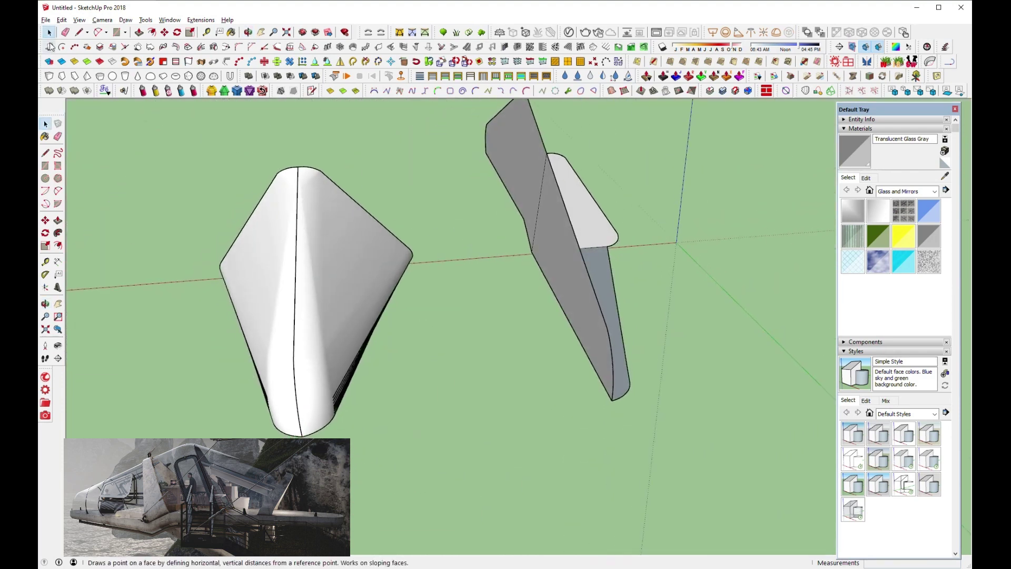
{"action": "left_click", "coordinate": [264, 225]}
{"action": "right_click", "coordinate": [264, 226]}
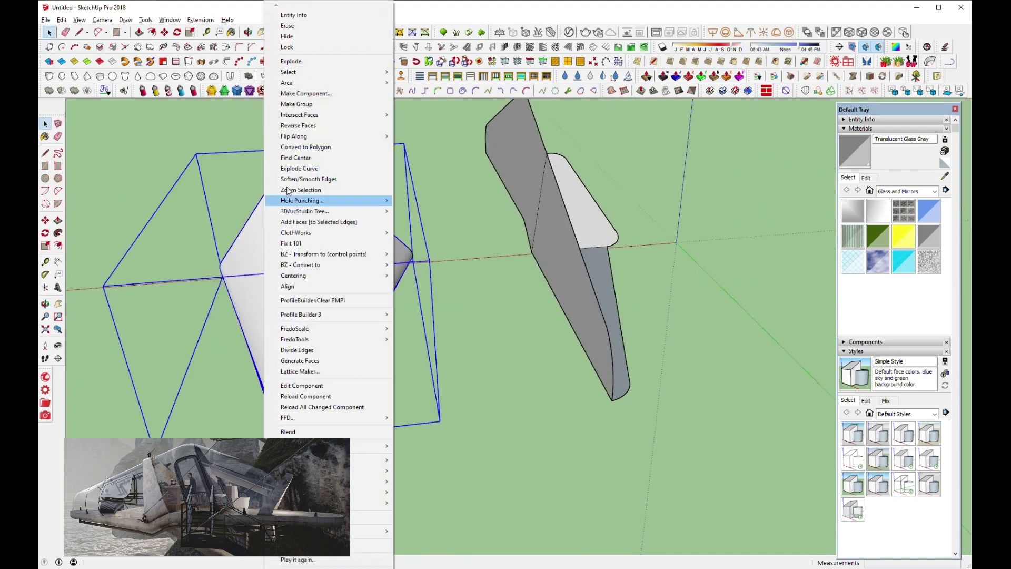
{"action": "left_click", "coordinate": [310, 103]}
{"action": "mouse_move", "coordinate": [444, 284]}
{"action": "middle_mouse_down"}
{"action": "mouse_move", "coordinate": [384, 401]}
{"action": "mouse_move", "coordinate": [203, 429]}
{"action": "mouse_move", "coordinate": [584, 286]}
{"action": "mouse_move", "coordinate": [548, 262]}
{"action": "mouse_move", "coordinate": [523, 293]}
{"action": "mouse_move", "coordinate": [435, 304]}
{"action": "middle_mouse_up"}
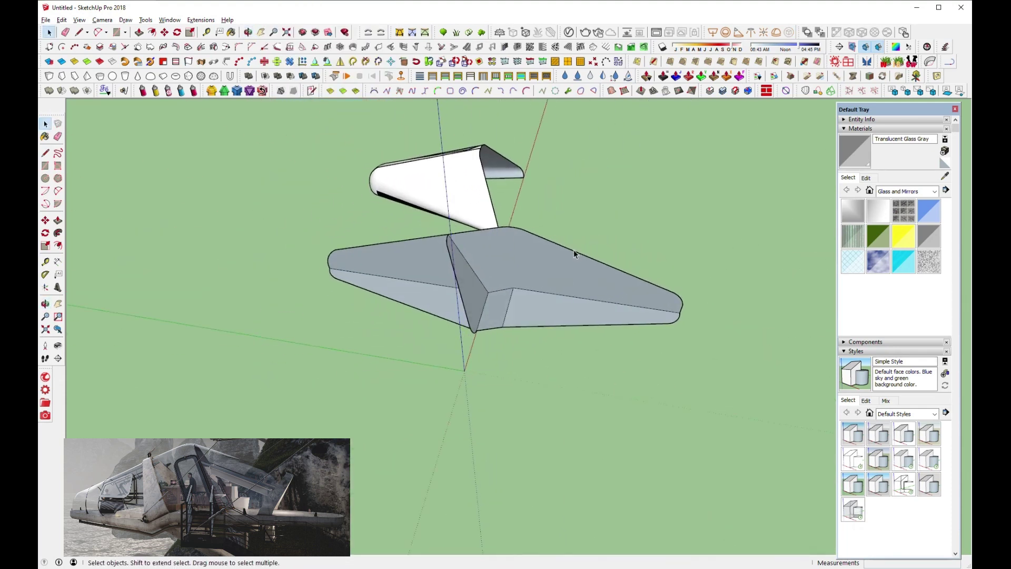
Skin the hull's selected outline edges with Curviloft into a smooth white curved surface.
{"action": "mouse_move", "coordinate": [511, 232]}
{"action": "middle_mouse_down"}
{"action": "mouse_move", "coordinate": [582, 295]}
{"action": "mouse_move", "coordinate": [559, 281]}
{"action": "middle_mouse_up"}
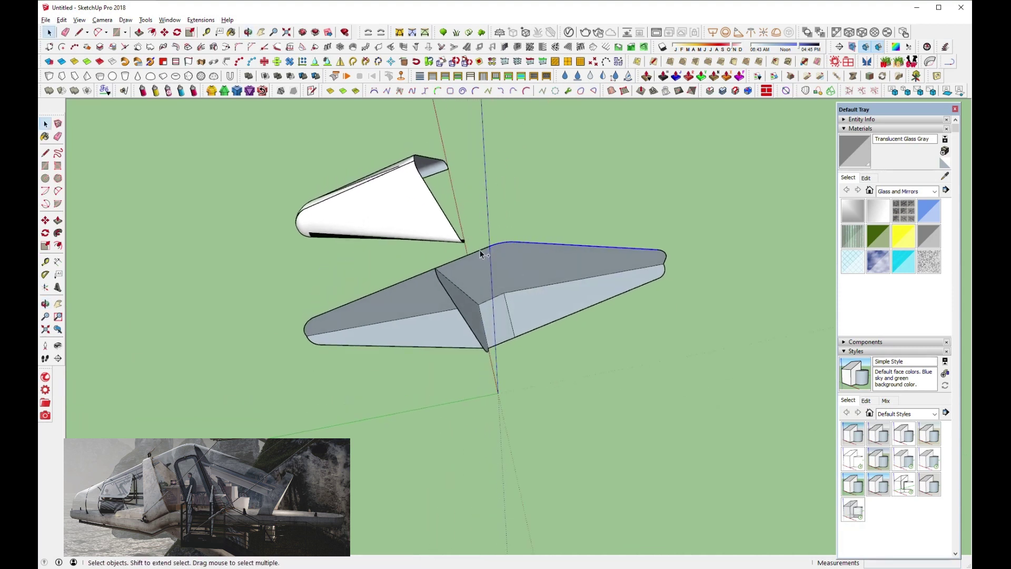
{"action": "scroll", "coordinate": [442, 287], "scroll_direction": "up", "scroll_amount": 3}
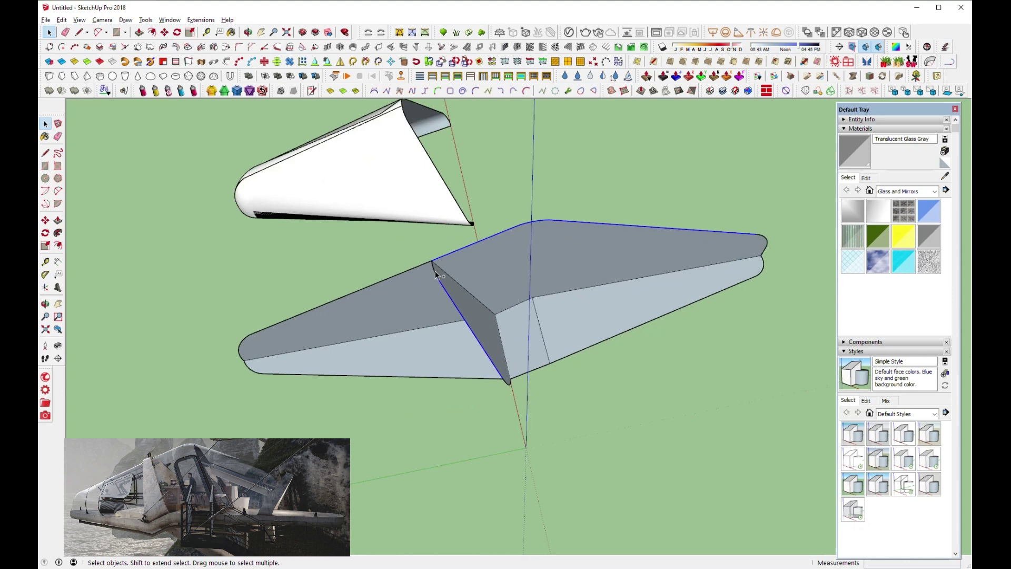
{"action": "scroll", "coordinate": [441, 273], "scroll_direction": "up", "scroll_amount": 1}
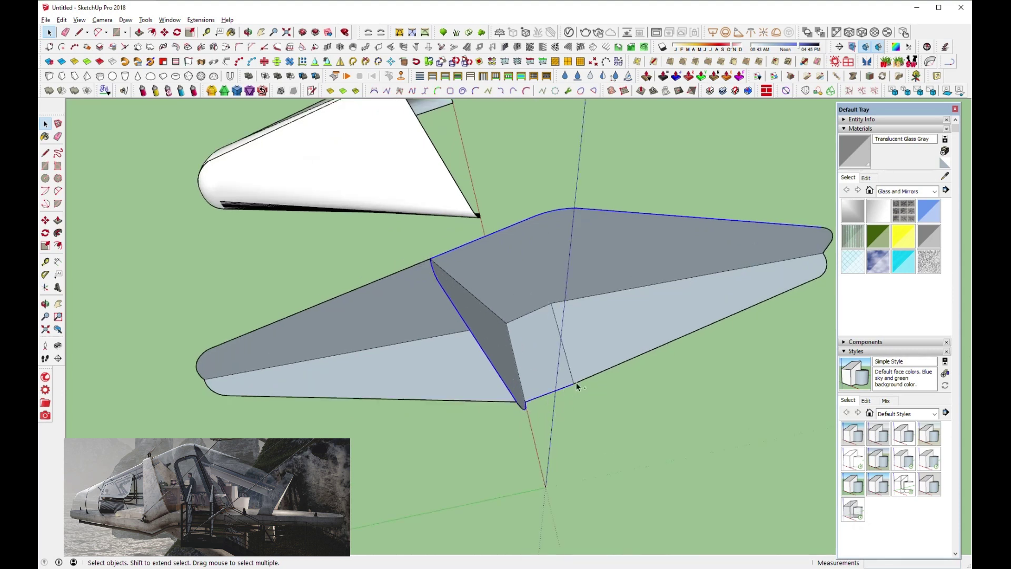
{"action": "mouse_move", "coordinate": [651, 370]}
{"action": "middle_mouse_down"}
{"action": "mouse_move", "coordinate": [476, 314]}
{"action": "mouse_move", "coordinate": [501, 345]}
{"action": "mouse_move", "coordinate": [688, 337]}
{"action": "middle_mouse_up"}
{"action": "scroll", "coordinate": [458, 368], "scroll_direction": "up", "scroll_amount": 3}
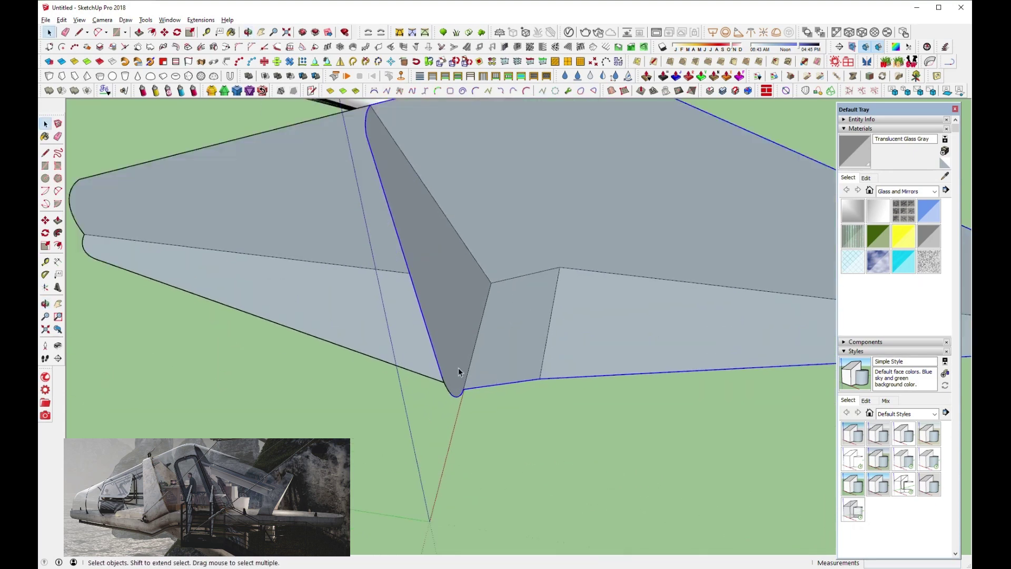
{"action": "mouse_move", "coordinate": [445, 388]}
{"action": "middle_mouse_down"}
{"action": "mouse_move", "coordinate": [533, 365]}
{"action": "mouse_move", "coordinate": [266, 316]}
{"action": "mouse_move", "coordinate": [644, 445]}
{"action": "mouse_move", "coordinate": [457, 429]}
{"action": "mouse_move", "coordinate": [682, 291]}
{"action": "mouse_move", "coordinate": [727, 242]}
{"action": "middle_mouse_up"}
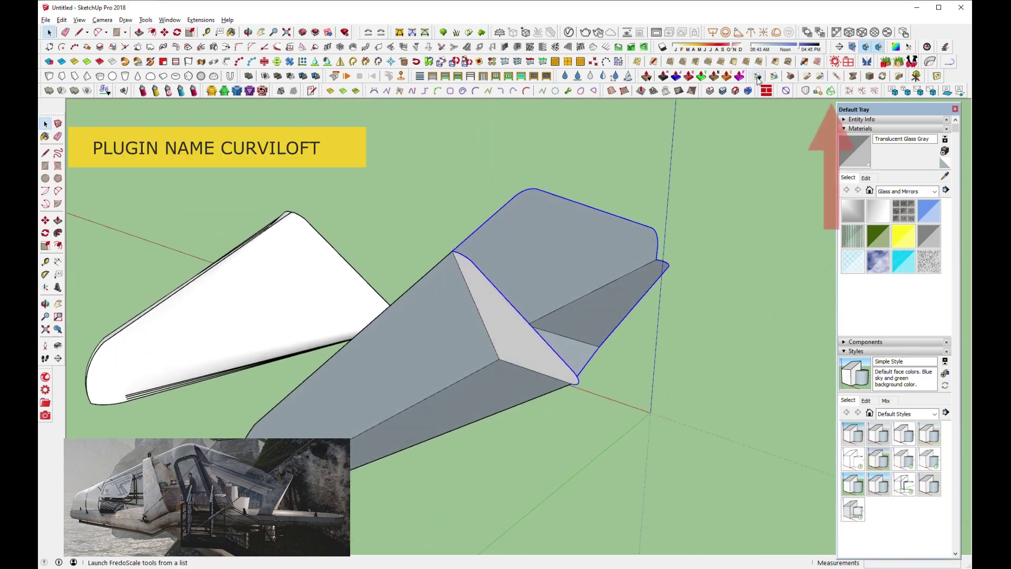
{"action": "left_click", "coordinate": [831, 92]}
{"action": "mouse_move", "coordinate": [634, 270]}
{"action": "middle_mouse_down"}
{"action": "mouse_move", "coordinate": [632, 300]}
{"action": "mouse_move", "coordinate": [456, 338]}
{"action": "mouse_move", "coordinate": [264, 289]}
{"action": "mouse_move", "coordinate": [342, 390]}
{"action": "mouse_move", "coordinate": [257, 405]}
{"action": "mouse_move", "coordinate": [219, 426]}
{"action": "middle_mouse_up"}
{"action": "key", "text": "Return"}
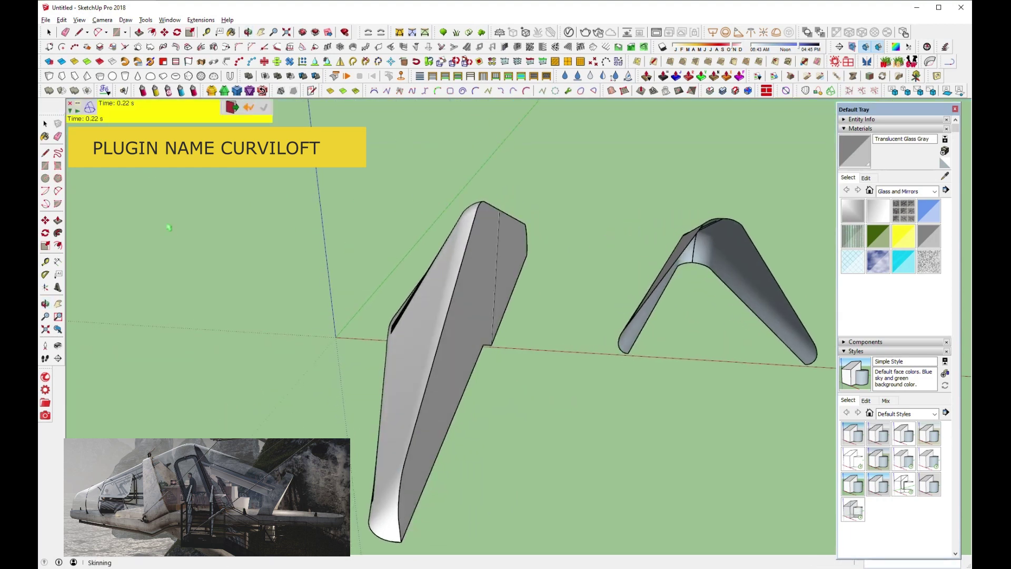
{"action": "mouse_move", "coordinate": [168, 227]}
{"action": "middle_mouse_down"}
{"action": "mouse_move", "coordinate": [368, 338]}
{"action": "mouse_move", "coordinate": [474, 368]}
{"action": "mouse_move", "coordinate": [555, 444]}
{"action": "mouse_move", "coordinate": [345, 385]}
{"action": "mouse_move", "coordinate": [566, 335]}
{"action": "middle_mouse_up"}
Make the half hull a component and mirror it along its flat side into a full pod.
{"action": "left_click", "coordinate": [50, 32]}
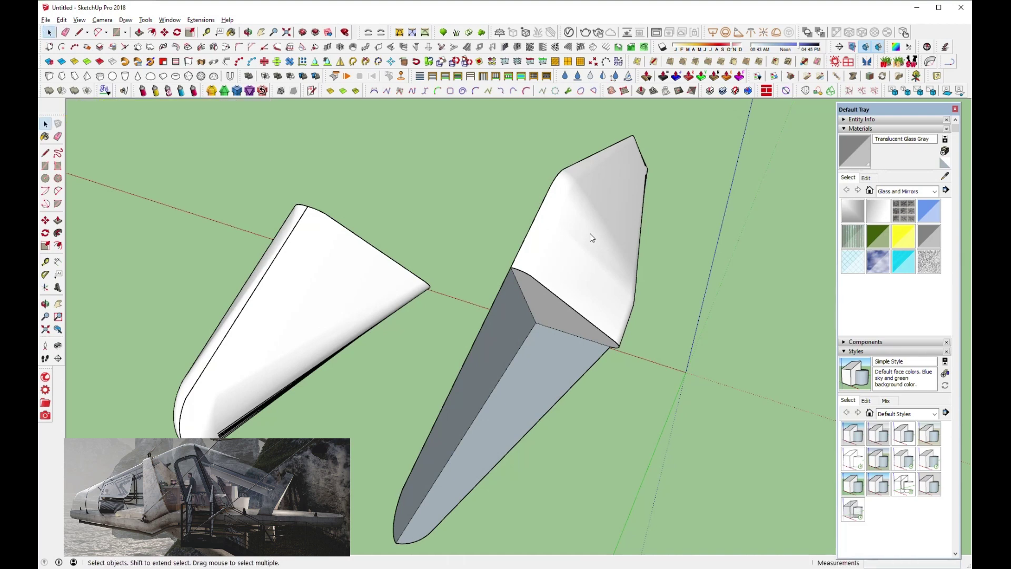
{"action": "right_click", "coordinate": [589, 233]}
{"action": "left_click", "coordinate": [624, 139]}
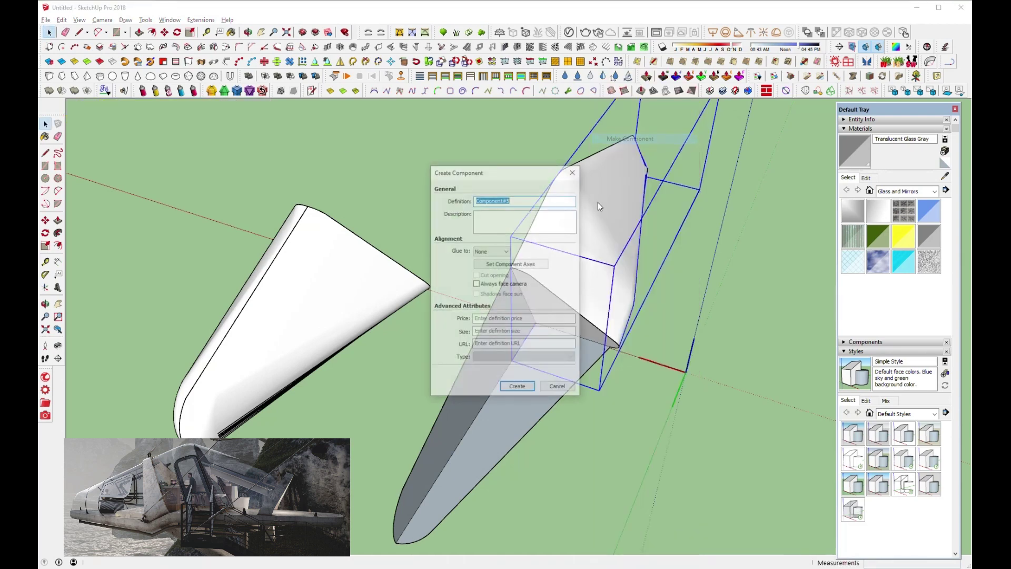
{"action": "left_click", "coordinate": [517, 386]}
{"action": "mouse_move", "coordinate": [632, 248]}
{"action": "middle_mouse_down"}
{"action": "mouse_move", "coordinate": [481, 329]}
{"action": "mouse_move", "coordinate": [495, 445]}
{"action": "mouse_move", "coordinate": [583, 101]}
{"action": "middle_mouse_up"}
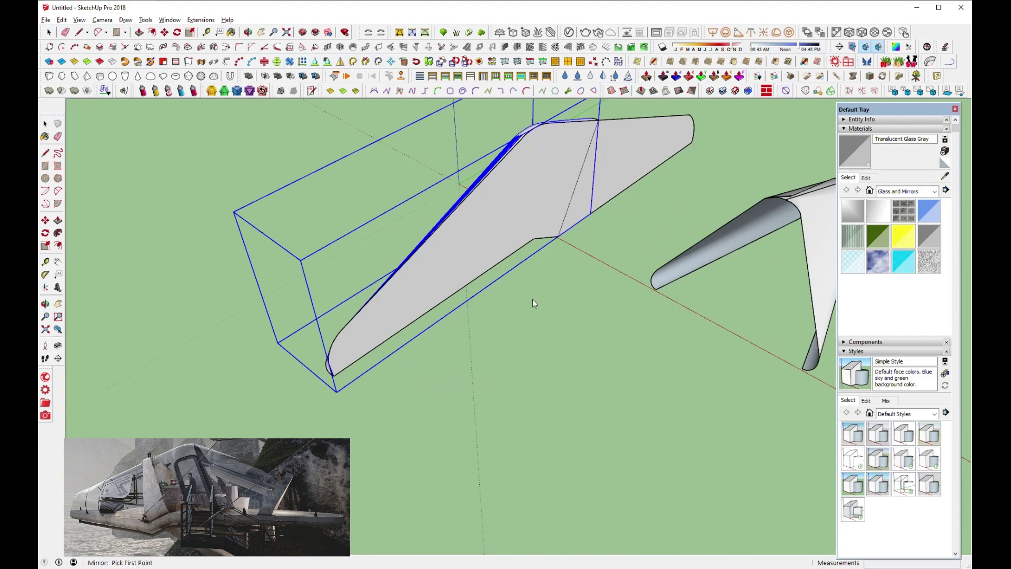
{"action": "key", "text": "Return"}
{"action": "middle_click_drag", "start_coordinate": [206, 395], "coordinate": [443, 429]}
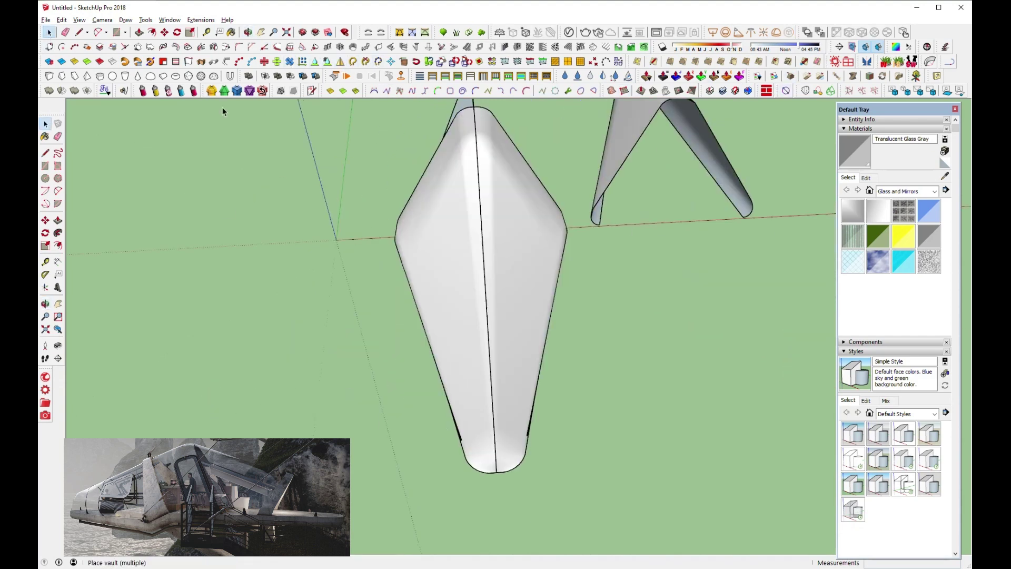
Move the completed pod beside the fin.
{"action": "left_click", "coordinate": [501, 214]}
{"action": "right_click", "coordinate": [501, 215]}
{"action": "left_click", "coordinate": [526, 130]}
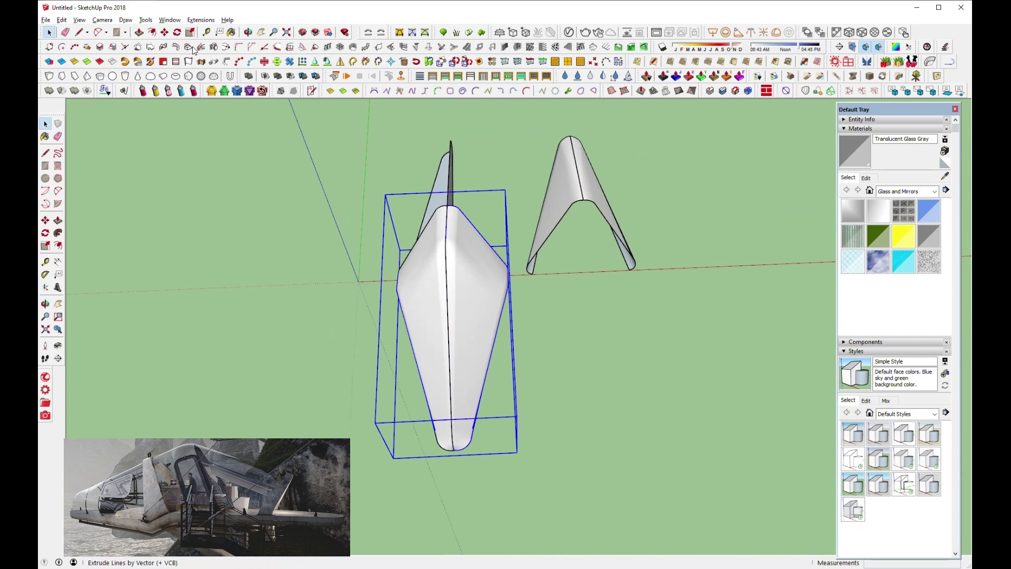
{"action": "left_click", "coordinate": [476, 195]}
{"action": "scroll", "coordinate": [605, 199], "scroll_direction": "up", "scroll_amount": 3}
{"action": "scroll", "coordinate": [611, 200], "scroll_direction": "up", "scroll_amount": 2}
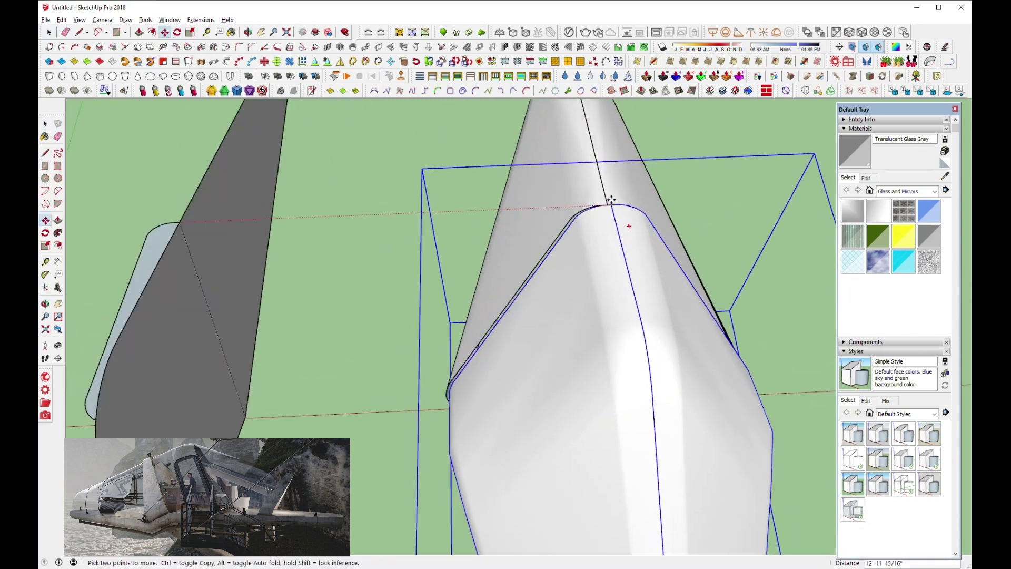
{"action": "scroll", "coordinate": [611, 200], "scroll_direction": "down", "scroll_amount": 5}
{"action": "mouse_move", "coordinate": [507, 242]}
{"action": "middle_mouse_down"}
{"action": "mouse_move", "coordinate": [248, 342]}
{"action": "mouse_move", "coordinate": [525, 388]}
{"action": "mouse_move", "coordinate": [429, 255]}
{"action": "mouse_move", "coordinate": [397, 178]}
{"action": "middle_mouse_up"}
{"action": "key", "text": "space"}
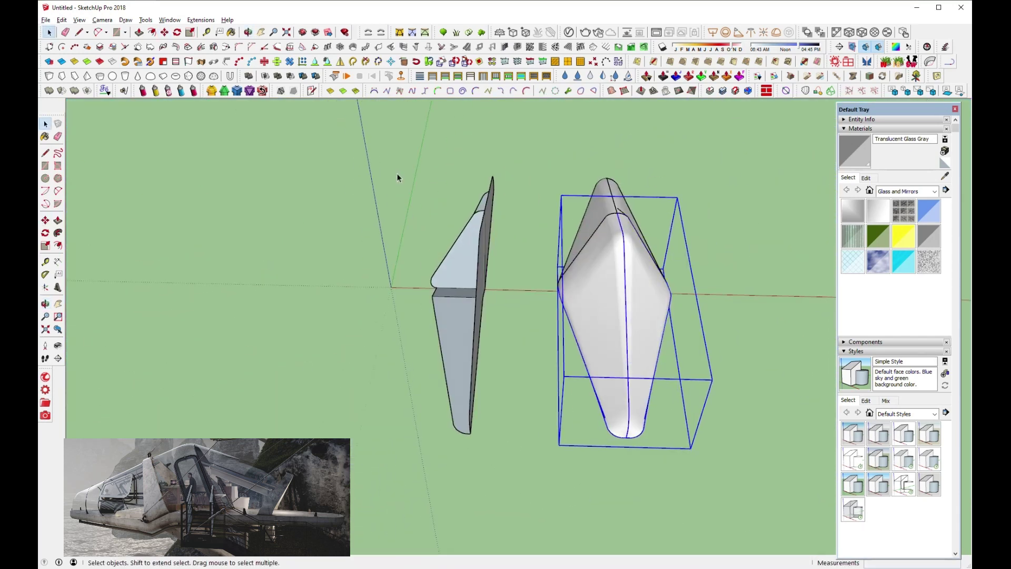
Copy the fin to the right side of the pod.
{"action": "left_click", "coordinate": [463, 369]}
{"action": "middle_click_drag", "start_coordinate": [523, 446], "coordinate": [506, 415]}
{"action": "key", "text": "m"}
{"action": "key", "text": "ctrl"}
{"action": "left_click", "coordinate": [505, 416]}
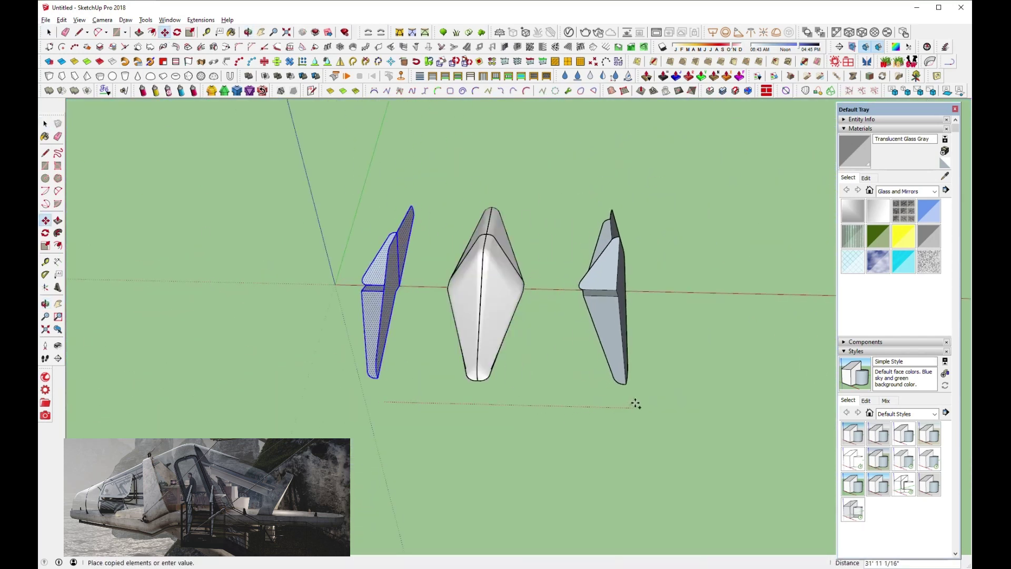
{"action": "left_click", "coordinate": [634, 406]}
Erase the stray face on the fin copy.
{"action": "middle_click_drag", "start_coordinate": [547, 192], "coordinate": [614, 221]}
{"action": "left_click", "coordinate": [585, 212]}
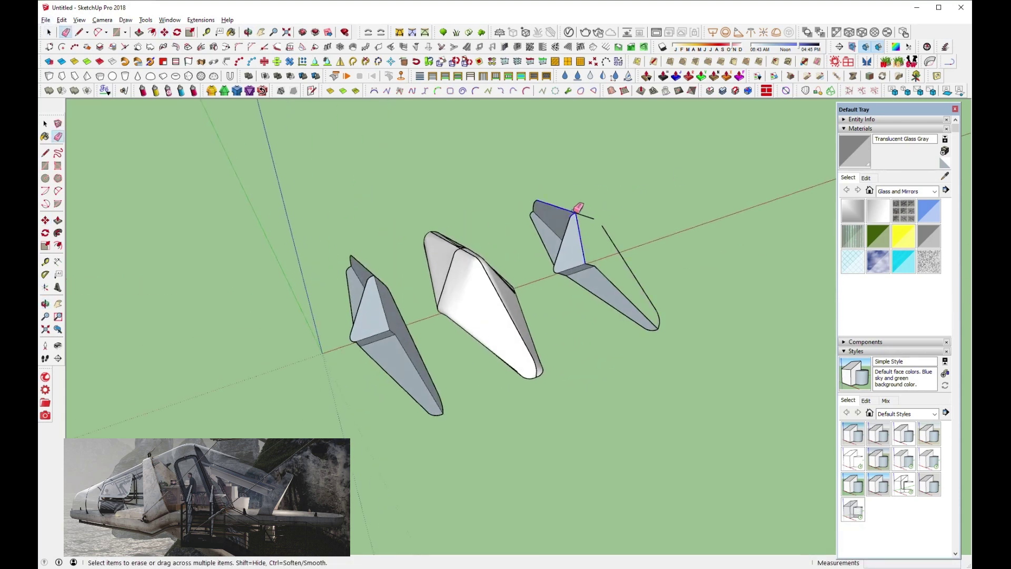
{"action": "middle_click_drag", "start_coordinate": [532, 196], "coordinate": [574, 221]}
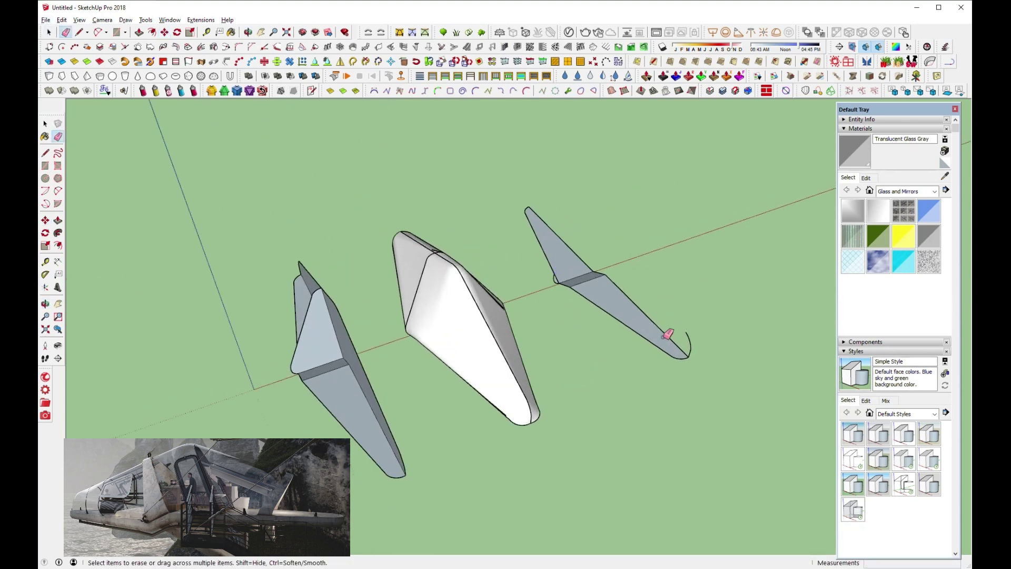
{"action": "scroll", "coordinate": [668, 334], "scroll_direction": "up", "scroll_amount": 2}
{"action": "scroll", "coordinate": [512, 257], "scroll_direction": "up", "scroll_amount": 3}
{"action": "mouse_move", "coordinate": [507, 241]}
{"action": "middle_mouse_down"}
{"action": "mouse_move", "coordinate": [529, 203]}
{"action": "mouse_move", "coordinate": [605, 248]}
{"action": "mouse_move", "coordinate": [577, 358]}
{"action": "middle_mouse_up"}
Push/pull the wing face 6 inches to thicken the fin.
{"action": "left_click", "coordinate": [138, 34]}
{"action": "middle_click_drag", "start_coordinate": [542, 295], "coordinate": [537, 183]}
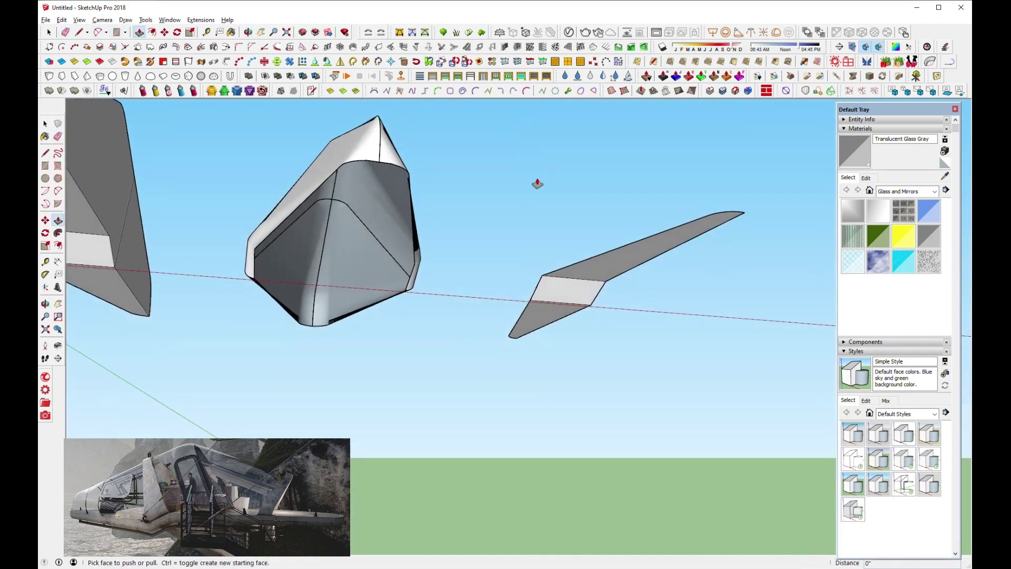
{"action": "middle_click_drag", "start_coordinate": [543, 322], "coordinate": [573, 284]}
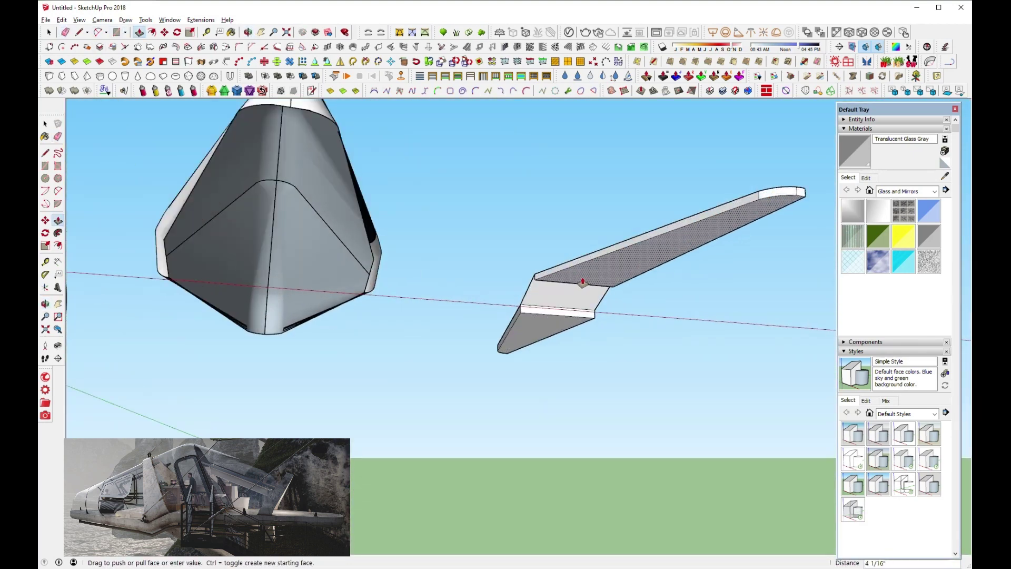
{"action": "type", "text": "6"}
{"action": "key", "text": "Return"}
{"action": "scroll", "coordinate": [432, 300], "scroll_direction": "up", "scroll_amount": 3}
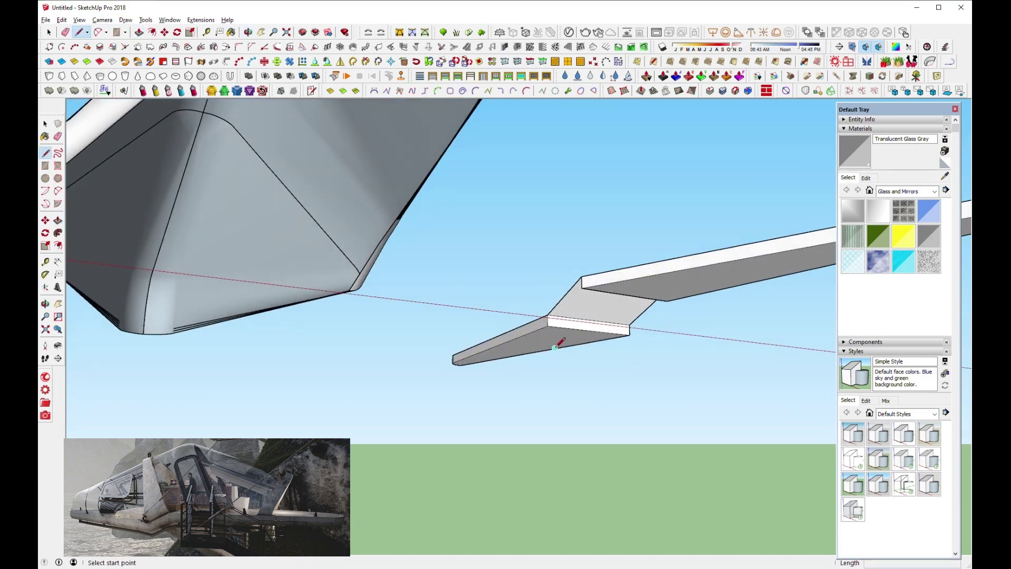
{"action": "middle_click_drag", "start_coordinate": [631, 333], "coordinate": [500, 388]}
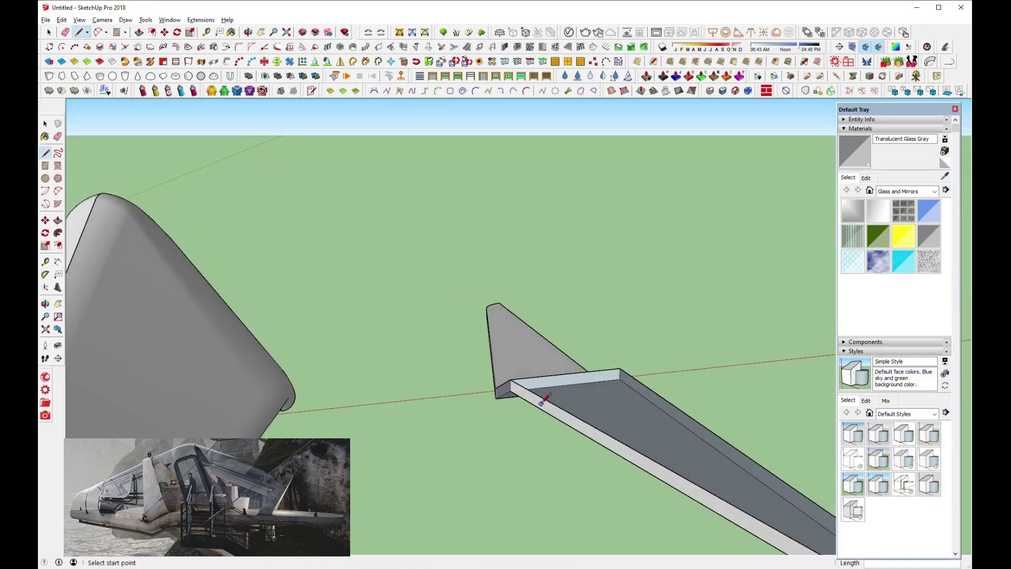
{"action": "scroll", "coordinate": [613, 367], "scroll_direction": "down", "scroll_amount": 5}
Group the thickened right fin's geometry.
{"action": "middle_click_drag", "start_coordinate": [523, 354], "coordinate": [485, 402]}
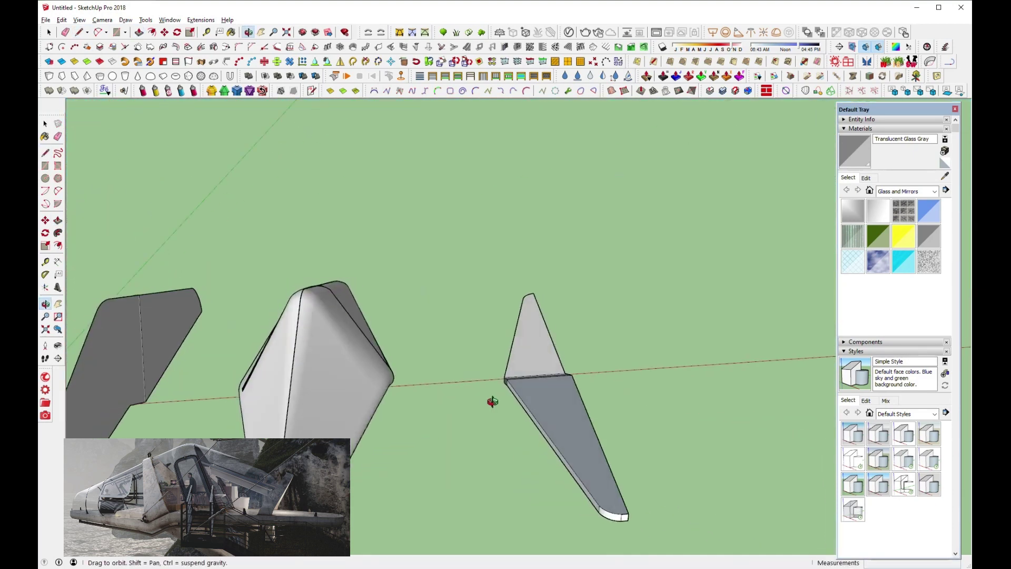
{"action": "key", "text": "space"}
{"action": "left_click_drag", "start_coordinate": [439, 259], "coordinate": [583, 490]}
{"action": "right_click", "coordinate": [519, 369]}
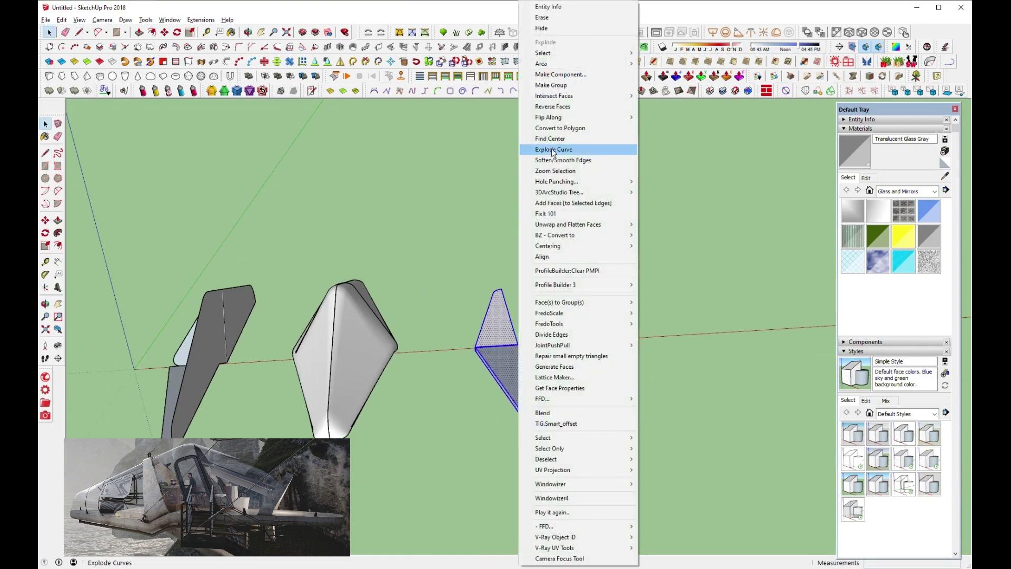
{"action": "left_click", "coordinate": [548, 98]}
Inside the fin group, reverse the inside-out faces so all show white outward.
{"action": "double_click", "coordinate": [511, 355]}
{"action": "right_click", "coordinate": [511, 355]}
{"action": "left_click", "coordinate": [549, 188]}
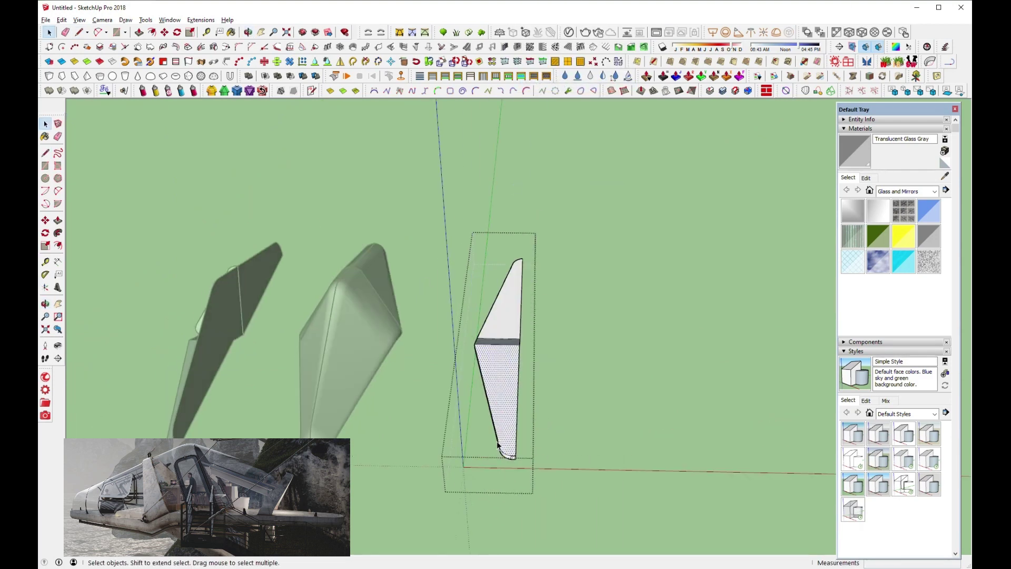
{"action": "scroll", "coordinate": [491, 357], "scroll_direction": "up", "scroll_amount": 3}
{"action": "right_click", "coordinate": [500, 342]}
{"action": "left_click", "coordinate": [542, 192]}
{"action": "scroll", "coordinate": [495, 337], "scroll_direction": "down", "scroll_amount": 3}
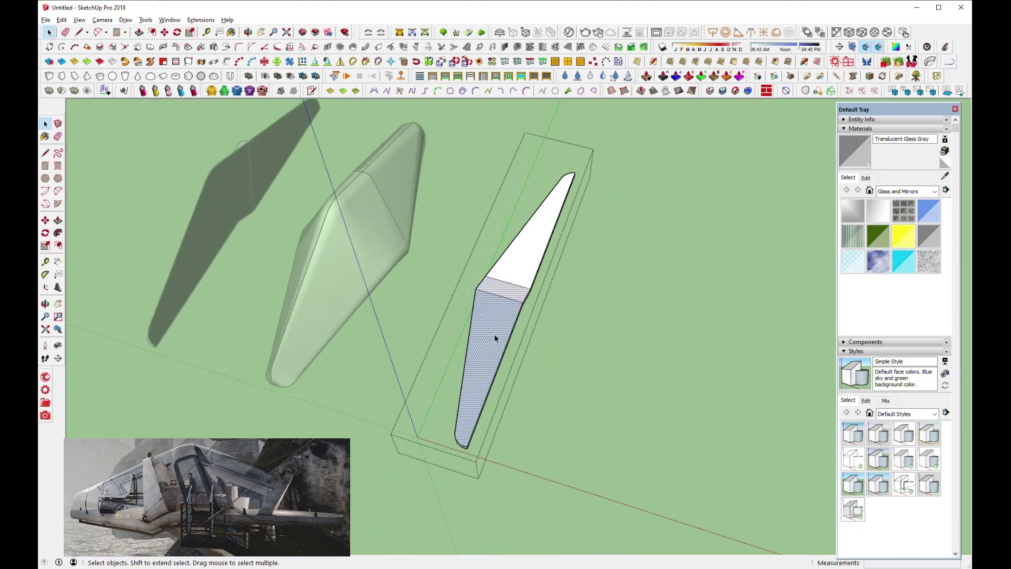
{"action": "right_click", "coordinate": [495, 337]}
{"action": "left_click", "coordinate": [526, 194]}
{"action": "key", "text": "Escape"}
Make the fin group a component.
{"action": "left_click", "coordinate": [502, 62]}
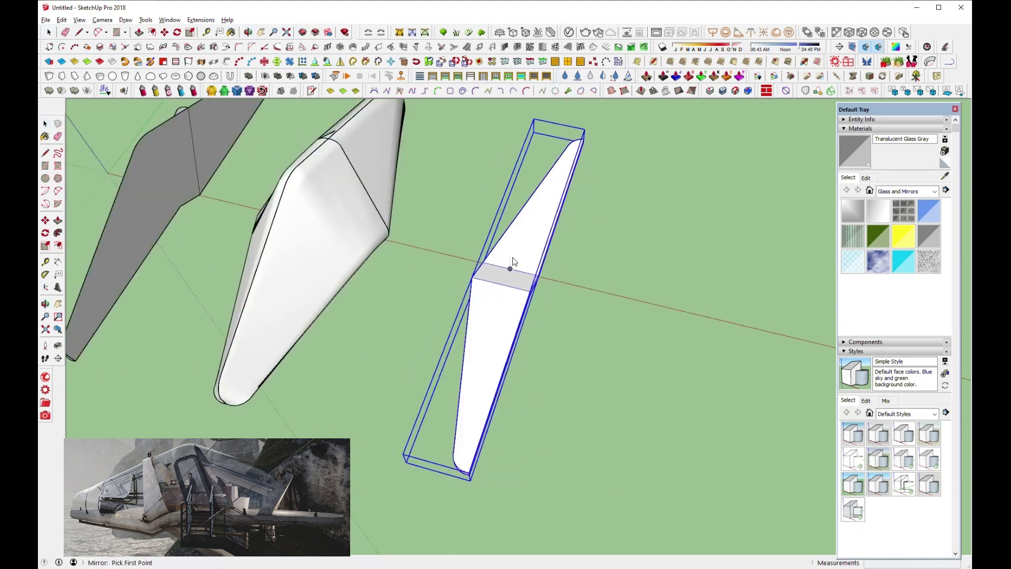
{"action": "right_click", "coordinate": [513, 211]}
{"action": "left_click", "coordinate": [543, 162]}
{"action": "left_click", "coordinate": [519, 387]}
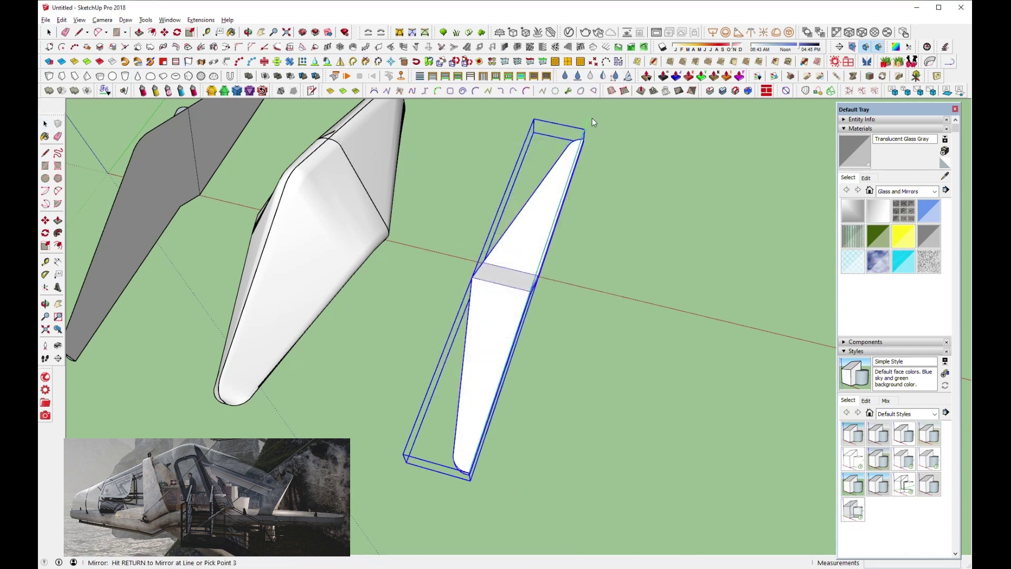
Finish mirroring the fin into a full symmetrical wing and group it.
{"action": "key", "text": "Return"}
{"action": "middle_click_drag", "start_coordinate": [514, 390], "coordinate": [473, 314]}
{"action": "left_click", "coordinate": [472, 314]}
{"action": "right_click", "coordinate": [505, 316]}
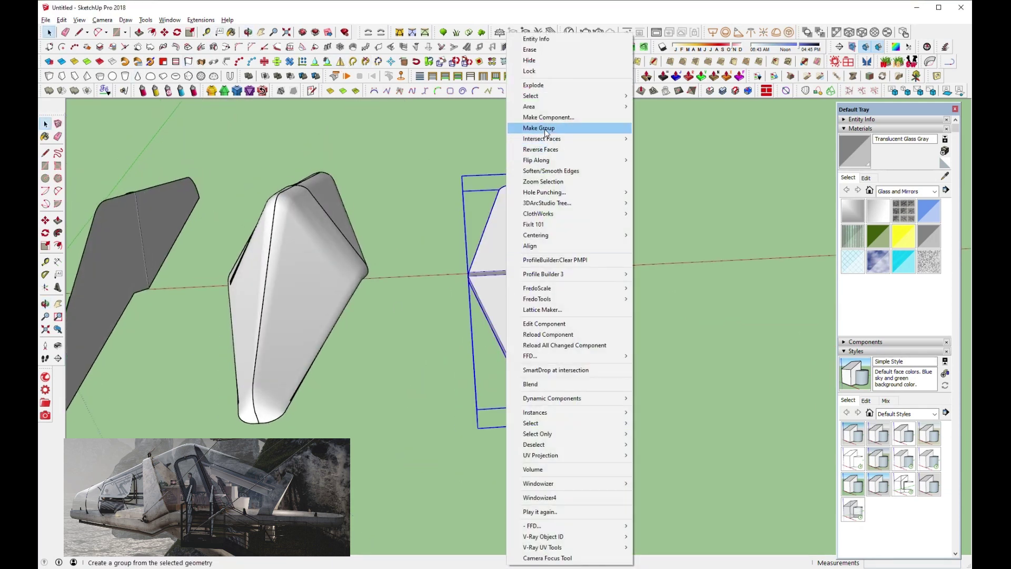
{"action": "left_click", "coordinate": [526, 130]}
{"action": "middle_click_drag", "start_coordinate": [527, 130], "coordinate": [423, 333]}
Move the pod onto the dark angled piece and group it.
{"action": "left_click", "coordinate": [389, 315]}
{"action": "key", "text": "m"}
{"action": "scroll", "coordinate": [480, 350], "scroll_direction": "up", "scroll_amount": 3}
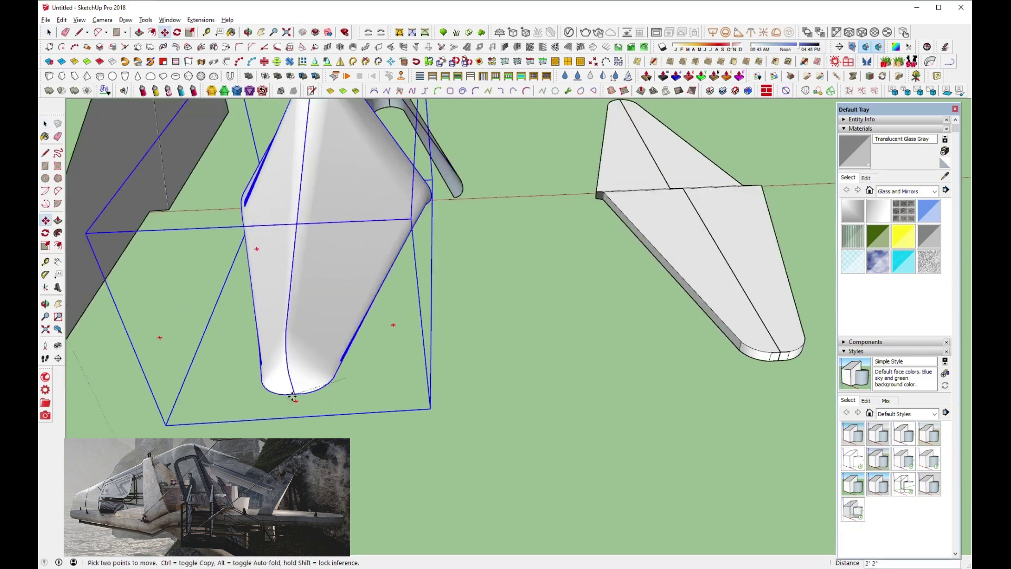
{"action": "scroll", "coordinate": [480, 350], "scroll_direction": "up", "scroll_amount": 3}
{"action": "left_click", "coordinate": [327, 384]}
{"action": "left_click", "coordinate": [48, 33]}
{"action": "right_click", "coordinate": [351, 175]}
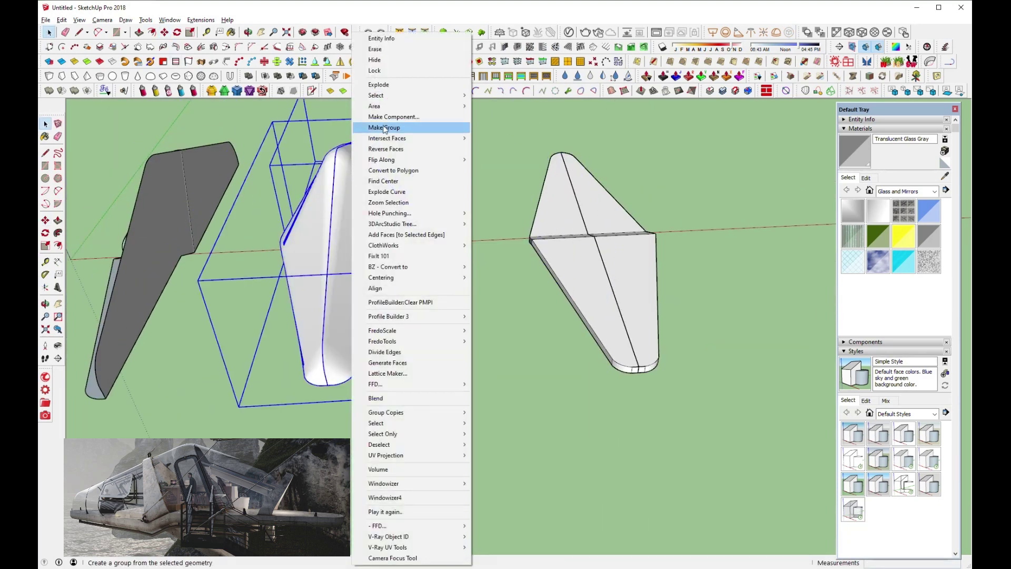
{"action": "left_click", "coordinate": [392, 129]}
Reposition the grouped pod with Move, checking its base and side from different angles.
{"action": "left_click", "coordinate": [164, 32]}
{"action": "scroll", "coordinate": [328, 392], "scroll_direction": "up", "scroll_amount": 3}
{"action": "scroll", "coordinate": [328, 392], "scroll_direction": "up", "scroll_amount": 3}
{"action": "scroll", "coordinate": [328, 392], "scroll_direction": "up", "scroll_amount": 3}
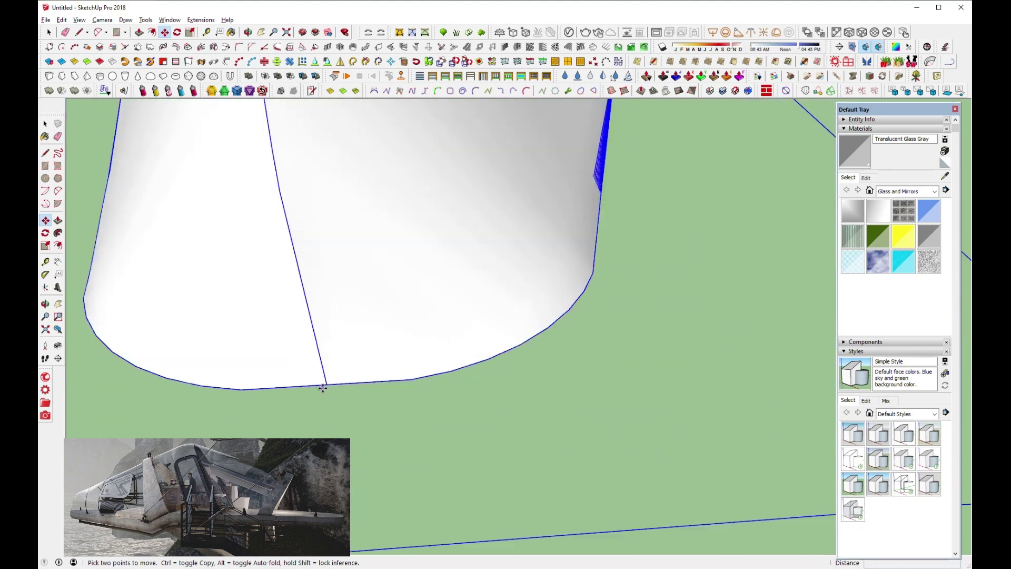
{"action": "scroll", "coordinate": [328, 392], "scroll_direction": "up", "scroll_amount": 3}
{"action": "scroll", "coordinate": [327, 387], "scroll_direction": "up", "scroll_amount": 3}
{"action": "key", "text": "o"}
{"action": "left_click_drag", "start_coordinate": [327, 384], "coordinate": [356, 254]}
{"action": "key", "text": "m"}
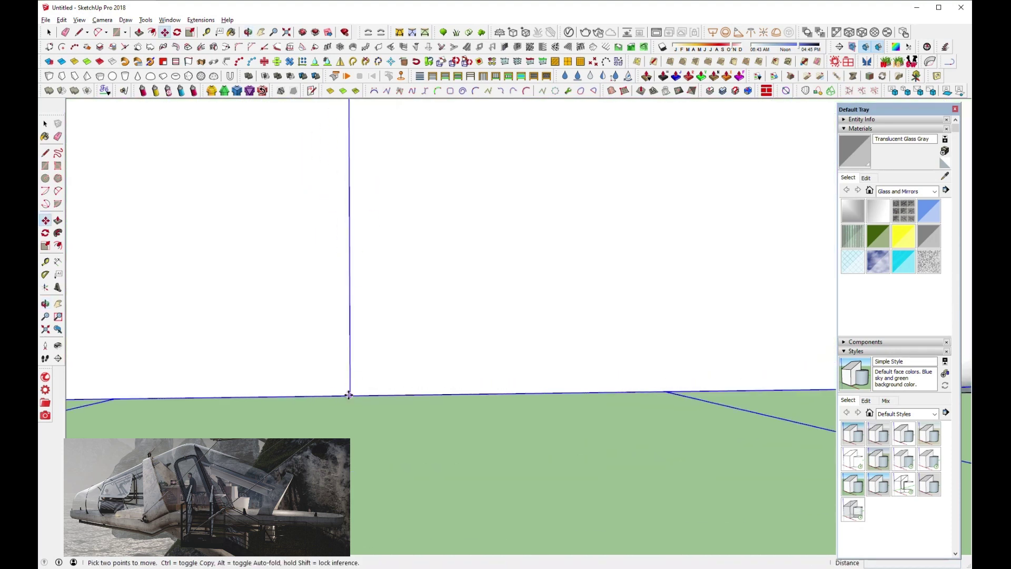
{"action": "scroll", "coordinate": [583, 124], "scroll_direction": "down", "scroll_amount": 5}
{"action": "scroll", "coordinate": [706, 458], "scroll_direction": "down", "scroll_amount": 2}
{"action": "scroll", "coordinate": [705, 458], "scroll_direction": "up", "scroll_amount": 2}
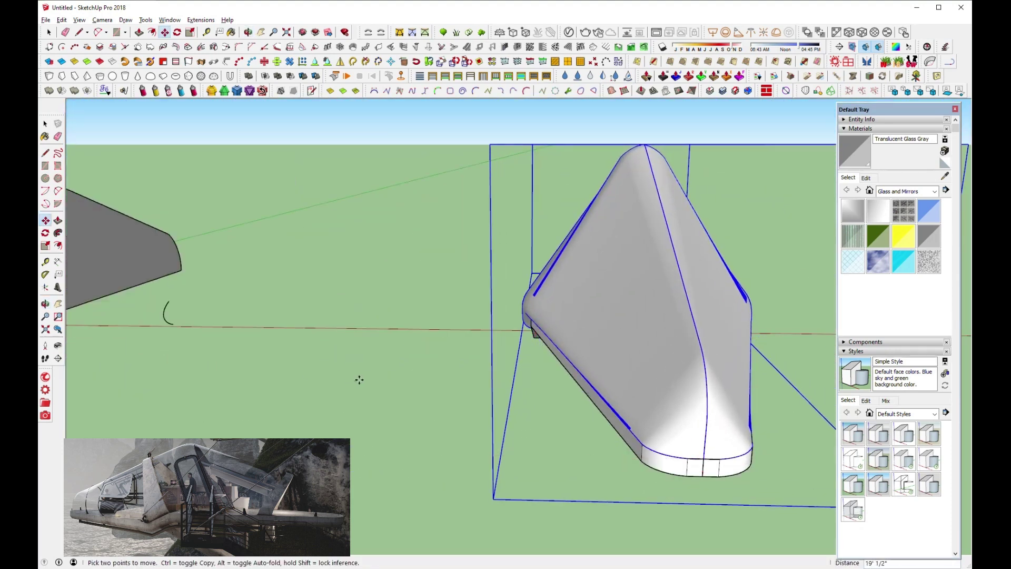
{"action": "mouse_move", "coordinate": [359, 379]}
{"action": "middle_mouse_down"}
{"action": "mouse_move", "coordinate": [553, 436]}
{"action": "mouse_move", "coordinate": [595, 335]}
{"action": "mouse_move", "coordinate": [553, 261]}
{"action": "mouse_move", "coordinate": [392, 373]}
{"action": "mouse_move", "coordinate": [616, 402]}
{"action": "mouse_move", "coordinate": [744, 434]}
{"action": "middle_mouse_up"}
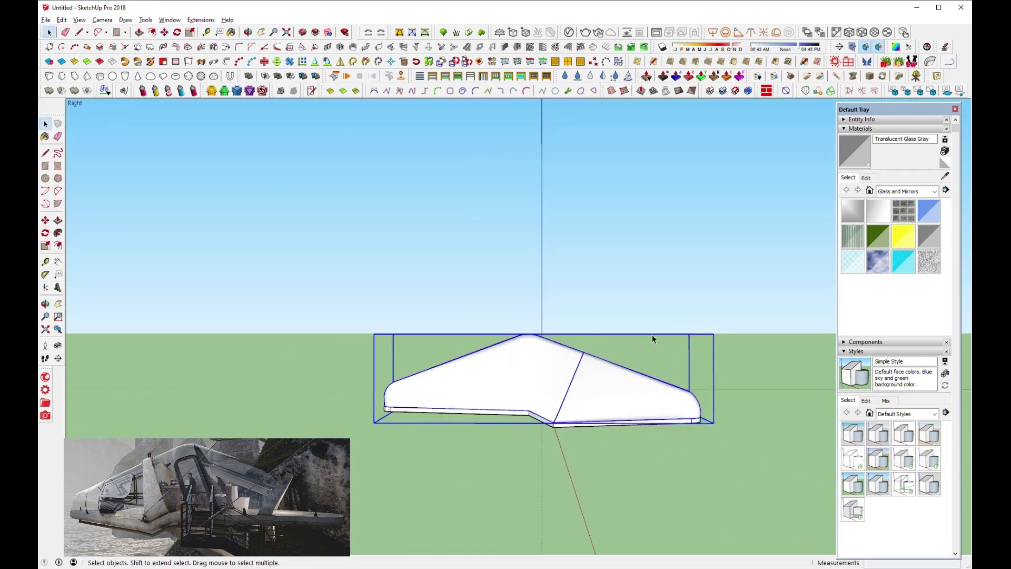
Open the combined hull group, then the left hull part inside it, for editing.
{"action": "left_click", "coordinate": [651, 338]}
{"action": "scroll", "coordinate": [600, 421], "scroll_direction": "up", "scroll_amount": 3}
{"action": "mouse_move", "coordinate": [492, 386]}
{"action": "middle_mouse_down"}
{"action": "mouse_move", "coordinate": [219, 289]}
{"action": "mouse_move", "coordinate": [343, 377]}
{"action": "mouse_move", "coordinate": [339, 405]}
{"action": "mouse_move", "coordinate": [463, 428]}
{"action": "mouse_move", "coordinate": [614, 402]}
{"action": "mouse_move", "coordinate": [452, 392]}
{"action": "middle_mouse_up"}
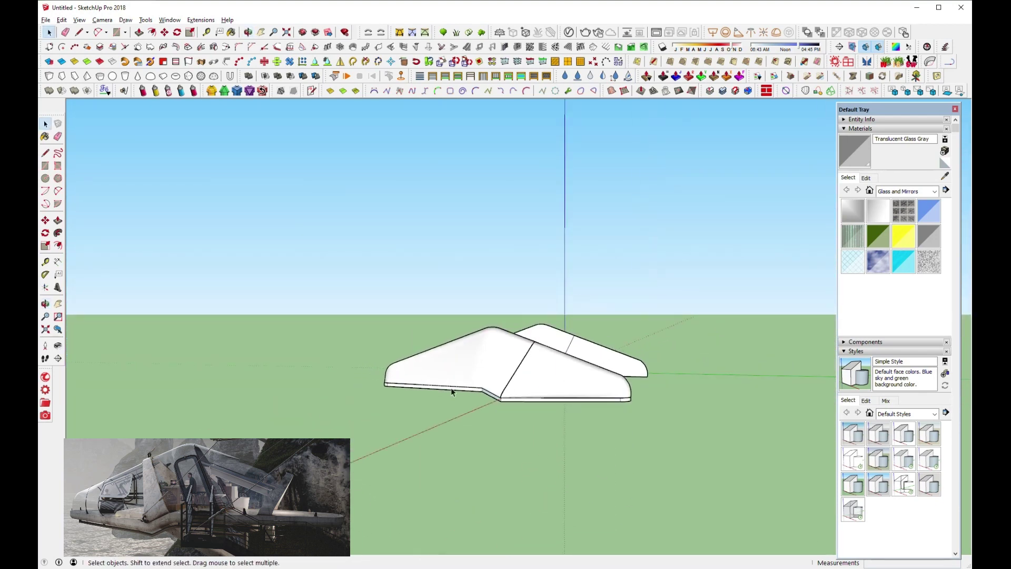
{"action": "left_click", "coordinate": [516, 378]}
{"action": "double_click", "coordinate": [514, 380]}
{"action": "scroll", "coordinate": [514, 380], "scroll_direction": "up", "scroll_amount": 2}
{"action": "left_click", "coordinate": [514, 380]}
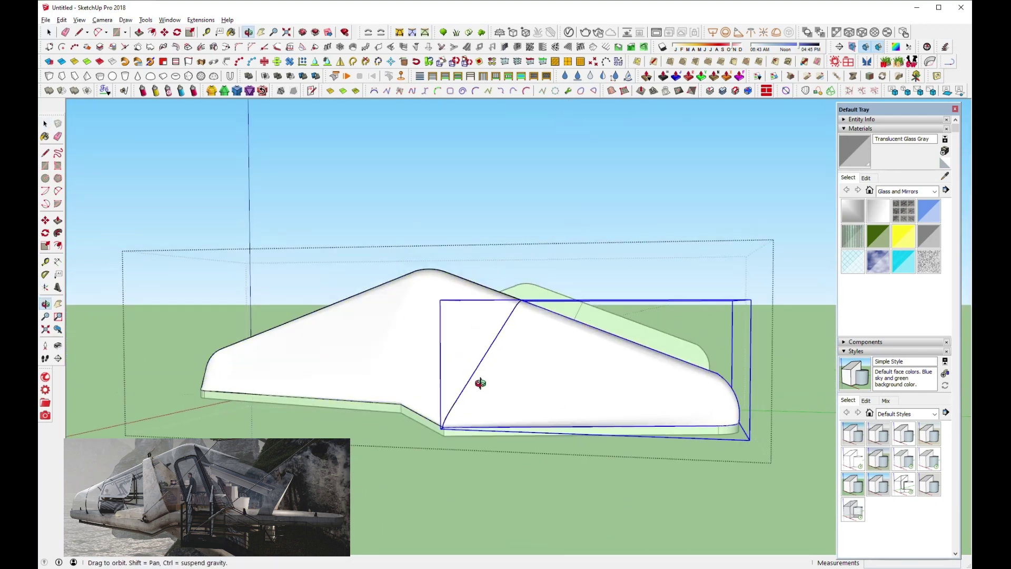
{"action": "middle_click_drag", "start_coordinate": [514, 381], "coordinate": [505, 377]}
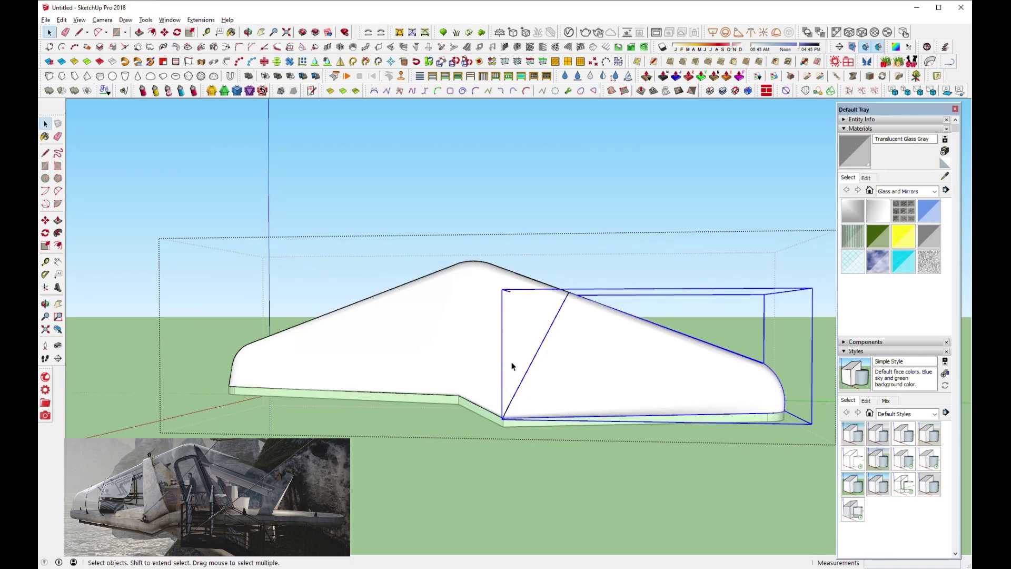
{"action": "left_click", "coordinate": [512, 365]}
{"action": "double_click", "coordinate": [512, 366]}
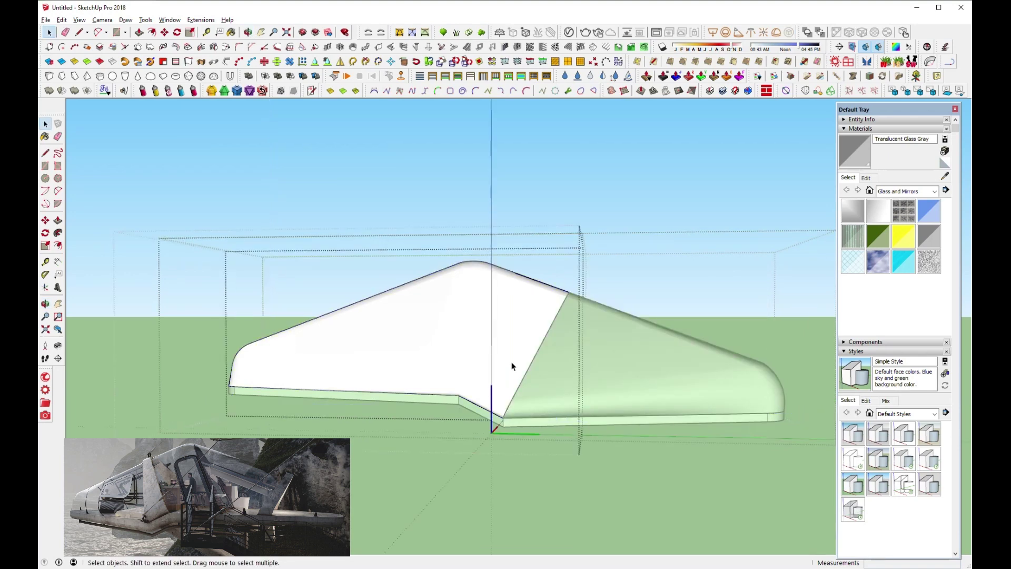
{"action": "triple_click", "coordinate": [512, 366]}
Activate the Tools On Surface Line tool, orbiting to face the hull's curved surface.
{"action": "scroll", "coordinate": [513, 366], "scroll_direction": "up", "scroll_amount": 2}
{"action": "key", "text": "Escape"}
{"action": "middle_click_drag", "start_coordinate": [515, 366], "coordinate": [674, 171]}
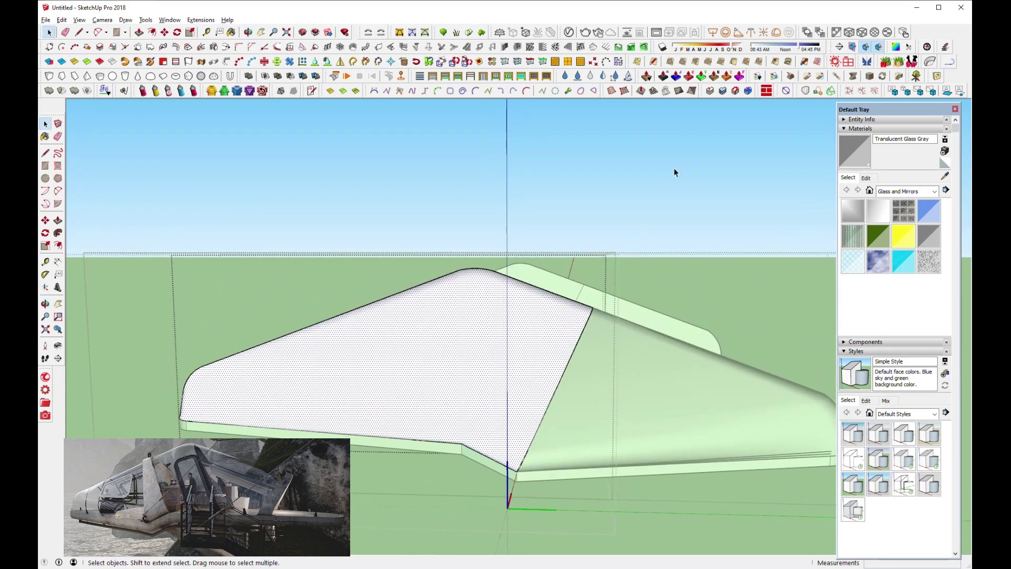
{"action": "left_click", "coordinate": [653, 62]}
{"action": "mouse_move", "coordinate": [580, 264]}
{"action": "middle_mouse_down"}
{"action": "mouse_move", "coordinate": [525, 332]}
{"action": "mouse_move", "coordinate": [396, 412]}
{"action": "middle_mouse_up"}
{"action": "scroll", "coordinate": [397, 412], "scroll_direction": "up", "scroll_amount": 2}
{"action": "scroll", "coordinate": [421, 409], "scroll_direction": "up", "scroll_amount": 2}
Start a surface line on the curved side panel's top edge.
{"action": "scroll", "coordinate": [440, 405], "scroll_direction": "up", "scroll_amount": 1}
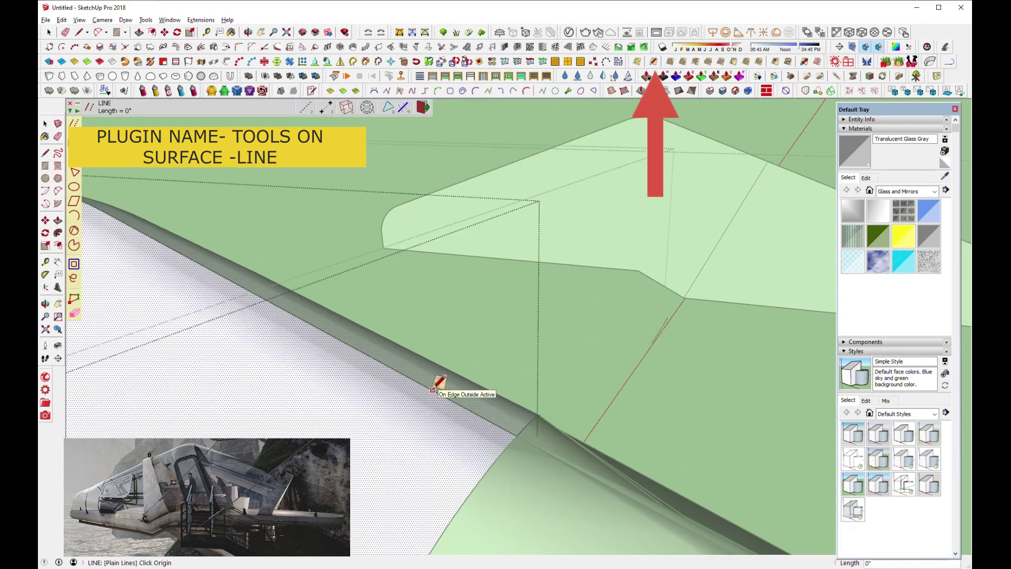
{"action": "scroll", "coordinate": [433, 389], "scroll_direction": "up", "scroll_amount": 2}
{"action": "scroll", "coordinate": [433, 390], "scroll_direction": "up", "scroll_amount": 2}
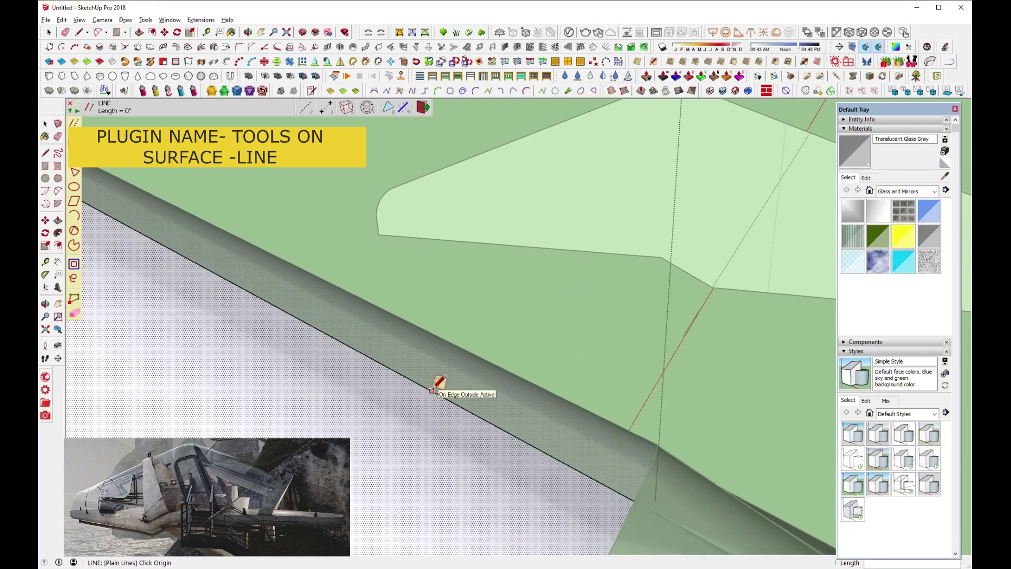
{"action": "scroll", "coordinate": [432, 390], "scroll_direction": "down", "scroll_amount": 5}
{"action": "left_click", "coordinate": [570, 307]}
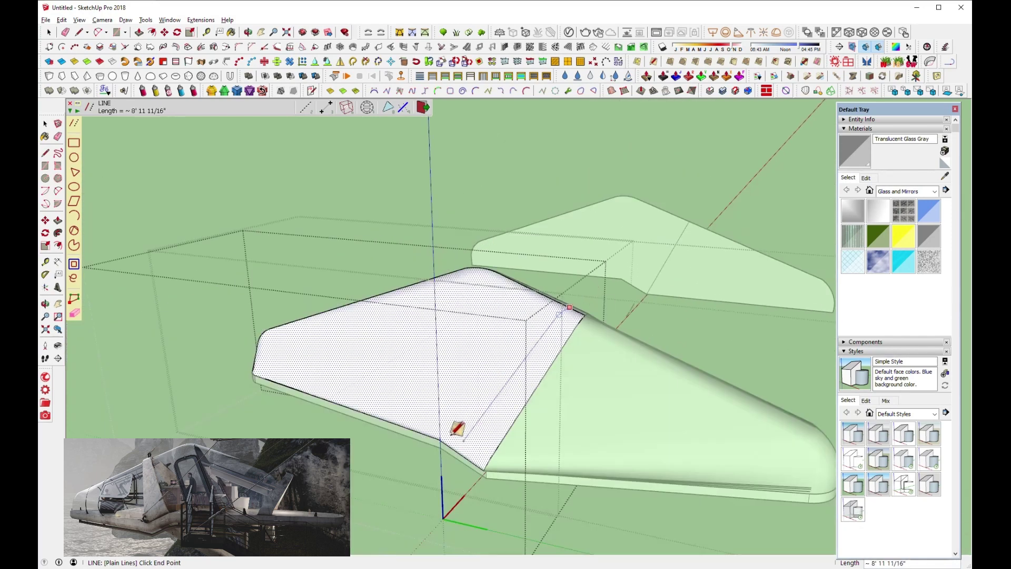
Orbit beneath the panel and end the line on its bottom edge, splitting off a narrow strip.
{"action": "middle_click_drag", "start_coordinate": [457, 428], "coordinate": [628, 354]}
{"action": "scroll", "coordinate": [611, 343], "scroll_direction": "up", "scroll_amount": 2}
{"action": "scroll", "coordinate": [589, 360], "scroll_direction": "up", "scroll_amount": 2}
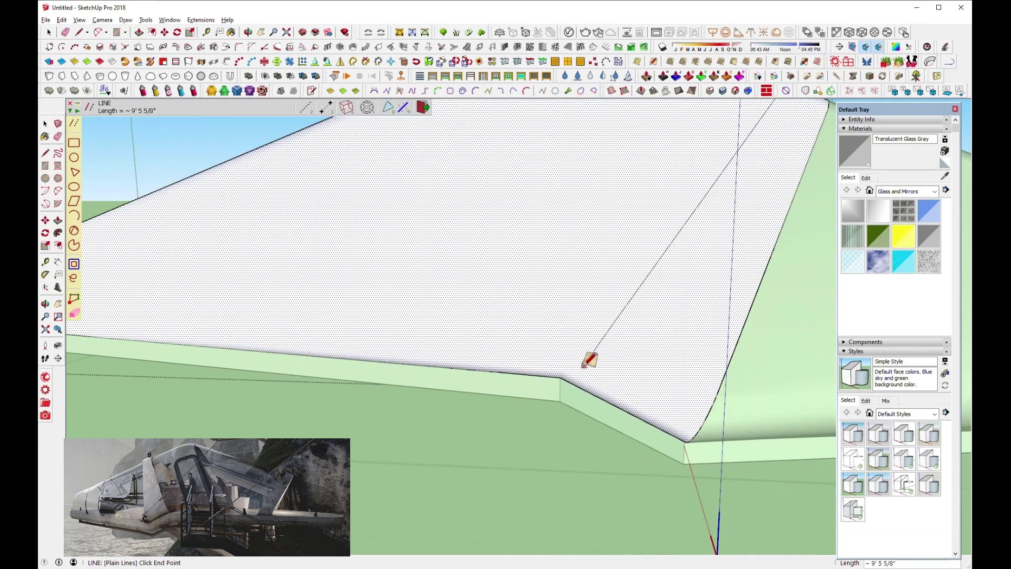
{"action": "scroll", "coordinate": [579, 359], "scroll_direction": "up", "scroll_amount": 2}
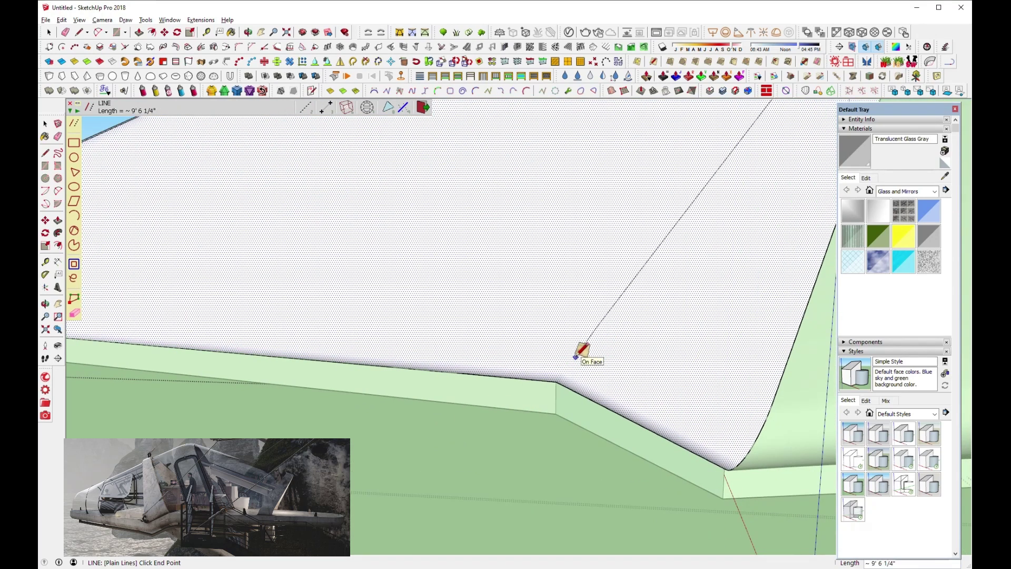
{"action": "middle_click_drag", "start_coordinate": [576, 356], "coordinate": [556, 397]}
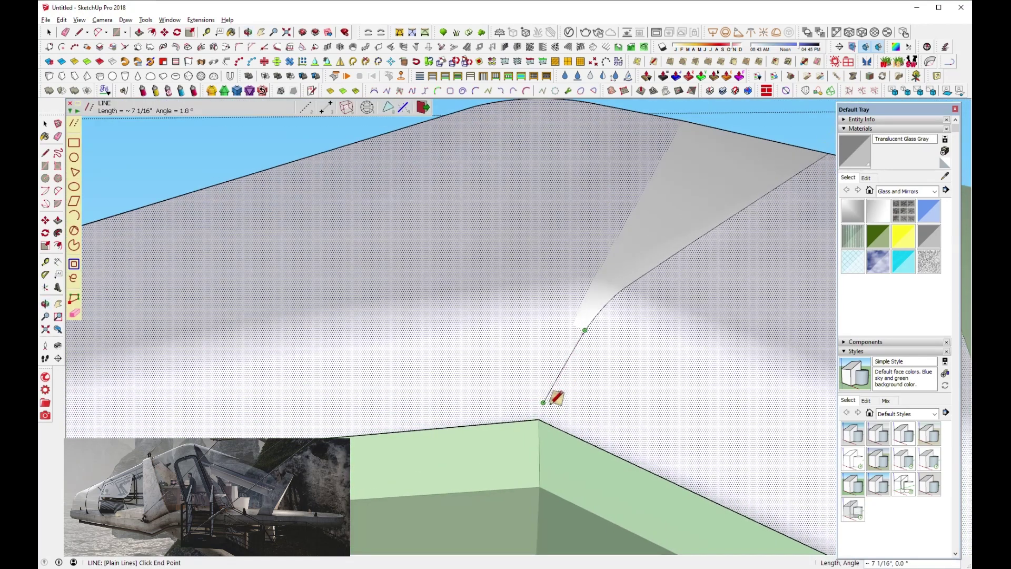
{"action": "left_click", "coordinate": [80, 20]}
{"action": "left_click", "coordinate": [208, 170]}
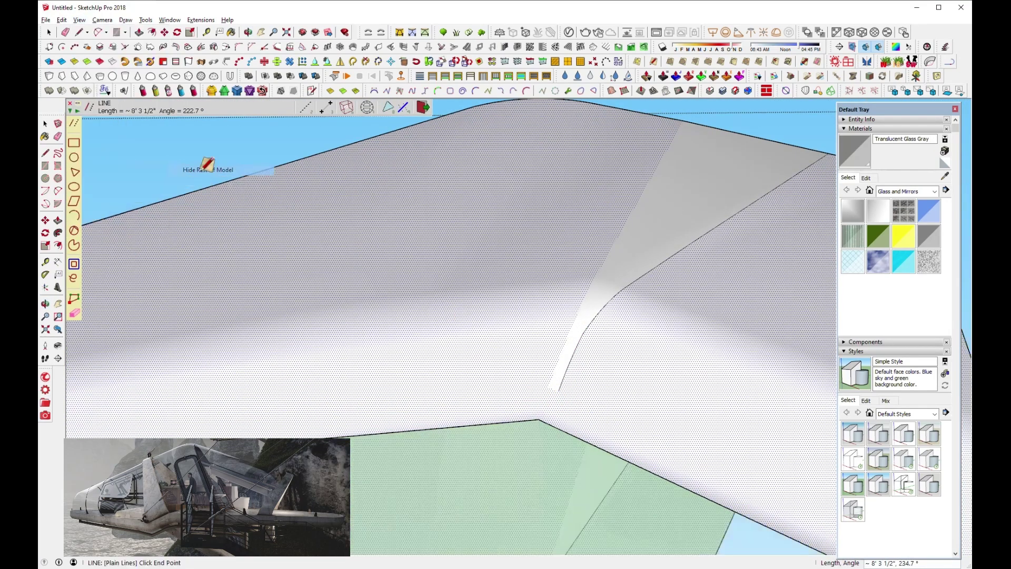
{"action": "mouse_move", "coordinate": [203, 165]}
{"action": "middle_mouse_down"}
{"action": "mouse_move", "coordinate": [549, 326]}
{"action": "mouse_move", "coordinate": [553, 429]}
{"action": "middle_mouse_up"}
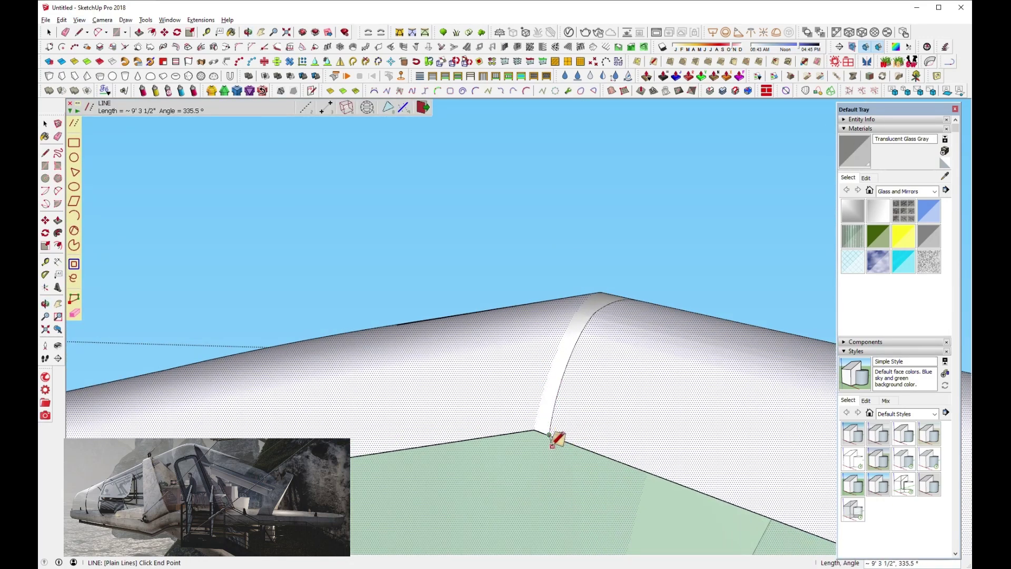
{"action": "mouse_move", "coordinate": [553, 429]}
{"action": "middle_mouse_down"}
{"action": "mouse_move", "coordinate": [555, 393]}
{"action": "mouse_move", "coordinate": [548, 422]}
{"action": "middle_mouse_up"}
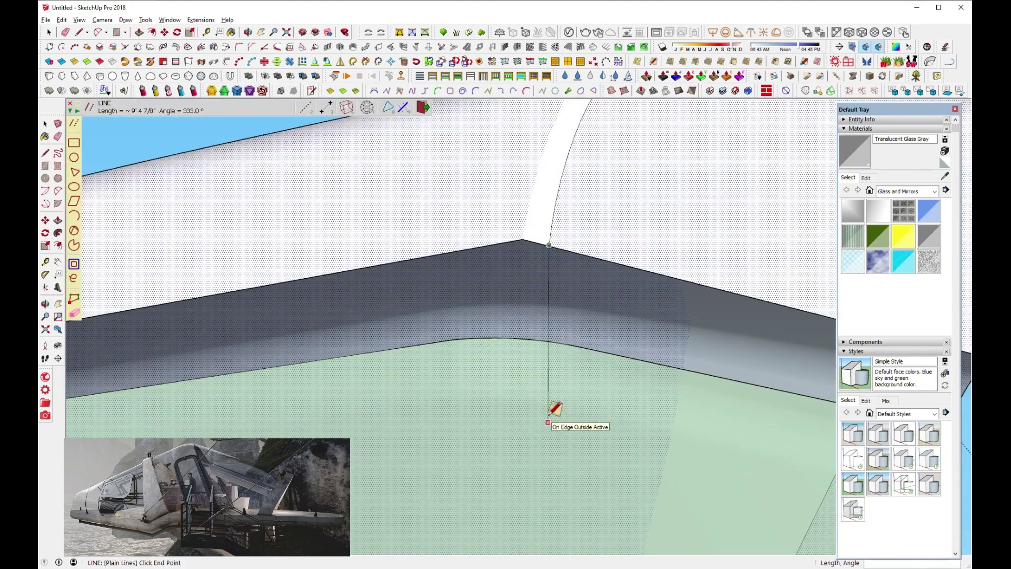
{"action": "scroll", "coordinate": [560, 243], "scroll_direction": "up", "scroll_amount": 1}
{"action": "scroll", "coordinate": [559, 244], "scroll_direction": "up", "scroll_amount": 1}
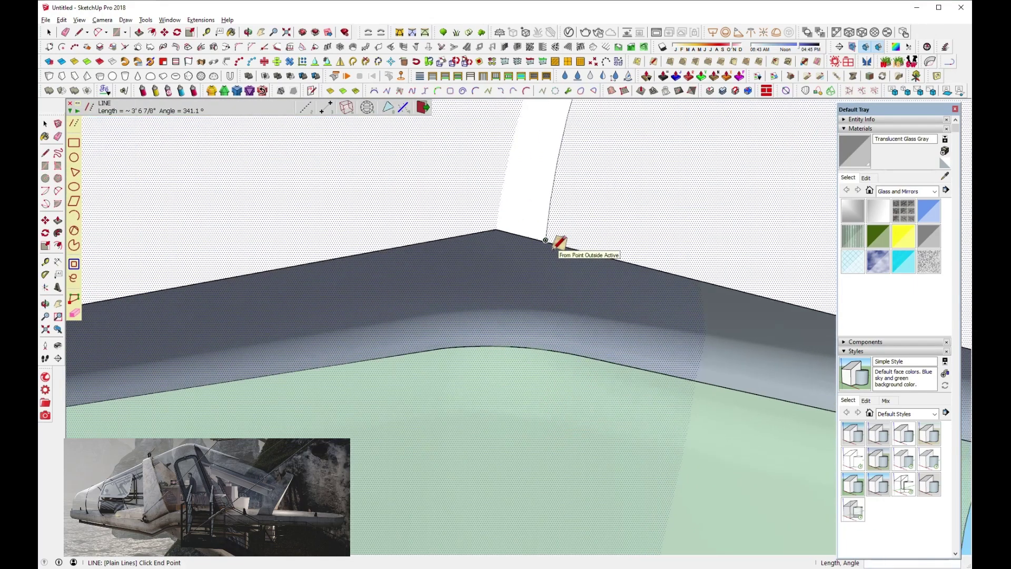
{"action": "scroll", "coordinate": [560, 243], "scroll_direction": "up", "scroll_amount": 1}
{"action": "scroll", "coordinate": [559, 243], "scroll_direction": "up", "scroll_amount": 1}
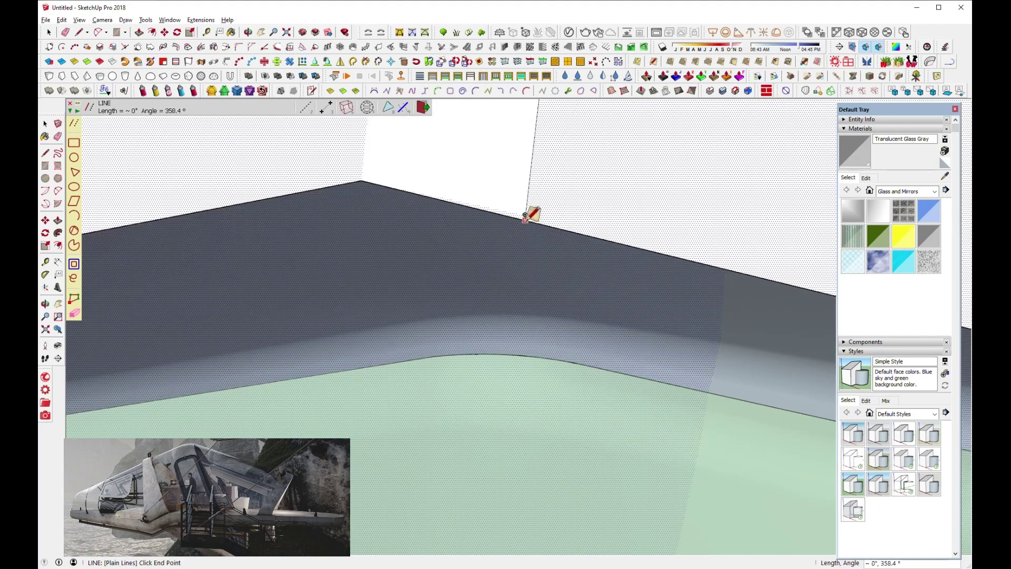
{"action": "left_click", "coordinate": [49, 33]}
Thicken the split-off strip outward by 3" with the Thicken tool into a raised lip.
{"action": "middle_click_drag", "start_coordinate": [579, 227], "coordinate": [399, 367]}
{"action": "middle_click_drag", "start_coordinate": [487, 361], "coordinate": [442, 487]}
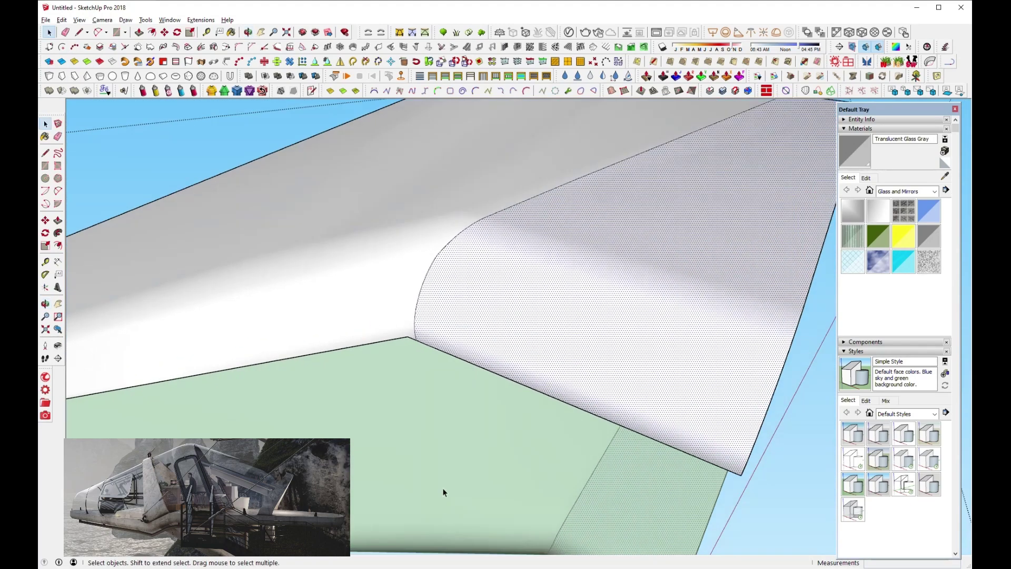
{"action": "scroll", "coordinate": [443, 488], "scroll_direction": "down", "scroll_amount": 5}
{"action": "mouse_move", "coordinate": [541, 352]}
{"action": "middle_mouse_down"}
{"action": "mouse_move", "coordinate": [304, 395]}
{"action": "mouse_move", "coordinate": [295, 411]}
{"action": "mouse_move", "coordinate": [472, 334]}
{"action": "mouse_move", "coordinate": [434, 424]}
{"action": "middle_mouse_up"}
{"action": "scroll", "coordinate": [472, 337], "scroll_direction": "up", "scroll_amount": 3}
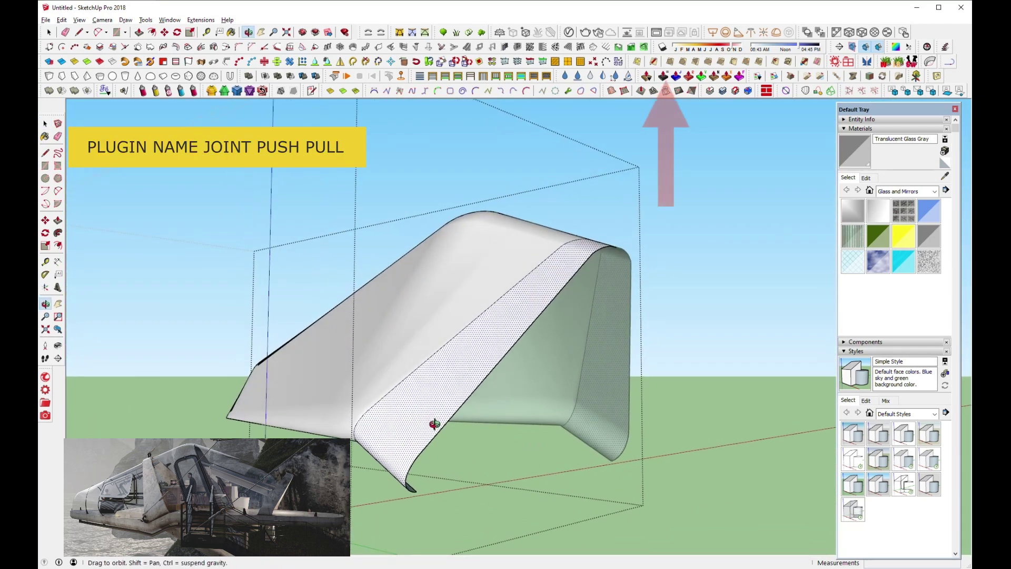
{"action": "key", "text": "space"}
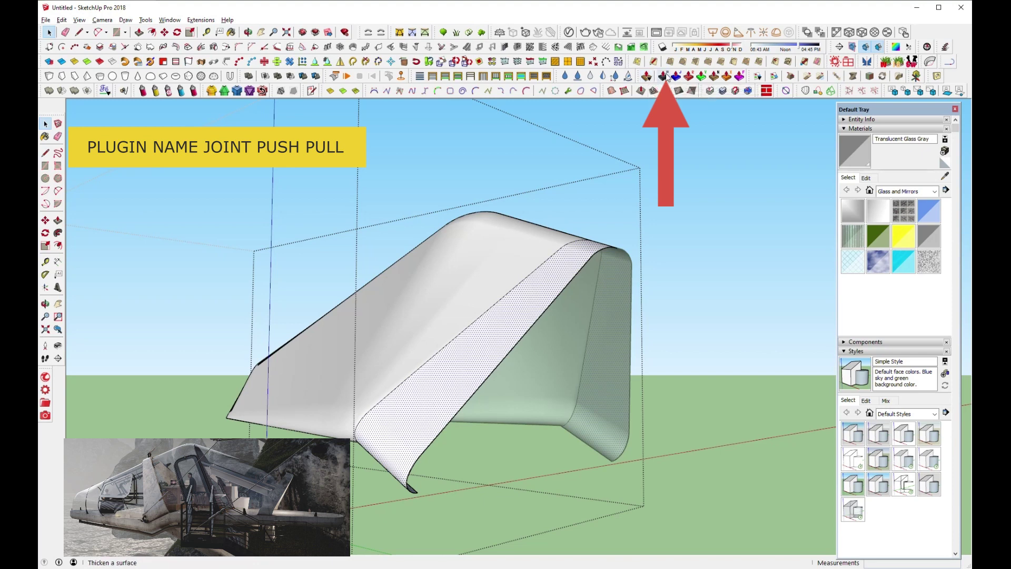
{"action": "left_click", "coordinate": [665, 76]}
{"action": "scroll", "coordinate": [596, 268], "scroll_direction": "up", "scroll_amount": 1}
{"action": "left_click_drag", "start_coordinate": [597, 249], "coordinate": [597, 242]}
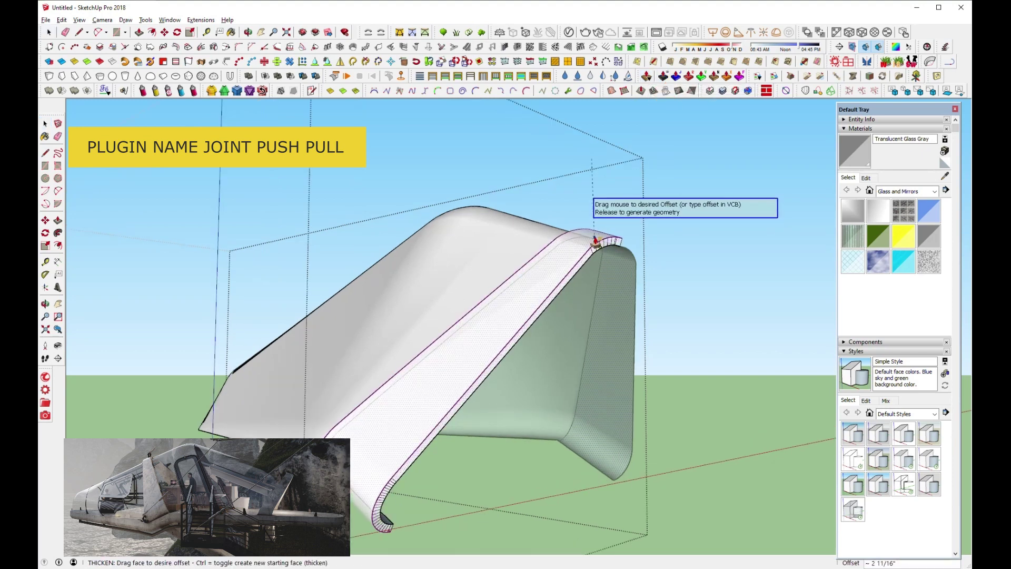
{"action": "key", "text": "Return"}
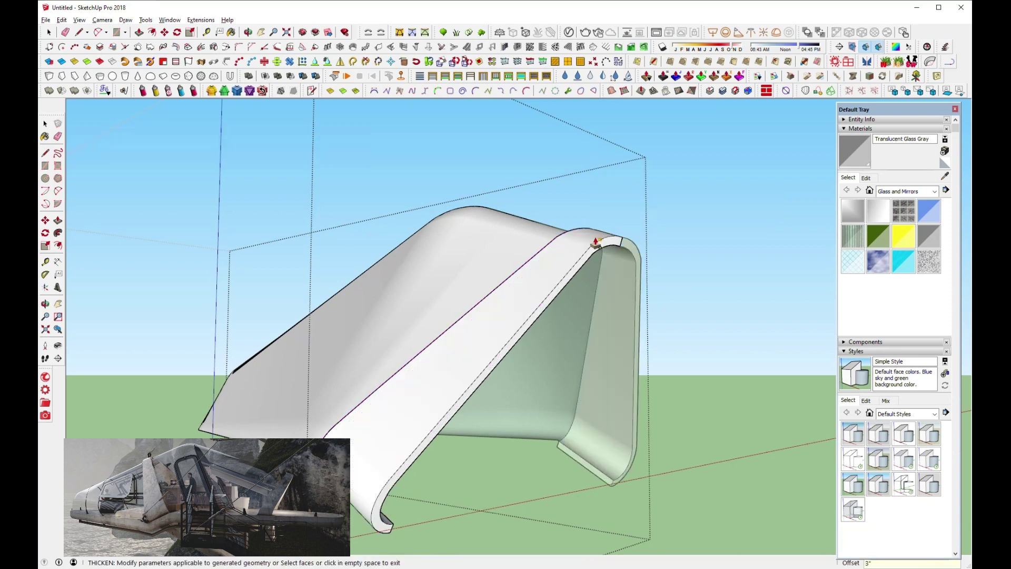
{"action": "mouse_move", "coordinate": [514, 309]}
{"action": "middle_mouse_down"}
{"action": "mouse_move", "coordinate": [549, 323]}
{"action": "mouse_move", "coordinate": [487, 333]}
{"action": "mouse_move", "coordinate": [519, 339]}
{"action": "mouse_move", "coordinate": [501, 354]}
{"action": "mouse_move", "coordinate": [569, 368]}
{"action": "mouse_move", "coordinate": [458, 370]}
{"action": "mouse_move", "coordinate": [589, 375]}
{"action": "mouse_move", "coordinate": [562, 467]}
{"action": "mouse_move", "coordinate": [481, 501]}
{"action": "mouse_move", "coordinate": [443, 406]}
{"action": "mouse_move", "coordinate": [239, 379]}
{"action": "mouse_move", "coordinate": [289, 283]}
{"action": "mouse_move", "coordinate": [728, 371]}
{"action": "mouse_move", "coordinate": [402, 374]}
{"action": "mouse_move", "coordinate": [479, 274]}
{"action": "middle_mouse_up"}
{"action": "left_click", "coordinate": [49, 32]}
Select the wing group and zoom in on it.
{"action": "left_click", "coordinate": [402, 375]}
{"action": "scroll", "coordinate": [368, 373], "scroll_direction": "up", "scroll_amount": 3}
{"action": "scroll", "coordinate": [368, 371], "scroll_direction": "up", "scroll_amount": 2}
{"action": "scroll", "coordinate": [367, 371], "scroll_direction": "up", "scroll_amount": 1}
{"action": "scroll", "coordinate": [465, 268], "scroll_direction": "up", "scroll_amount": 3}
Reactivate the Tools On Surface Line tool with the wing in an oblique view.
{"action": "scroll", "coordinate": [458, 269], "scroll_direction": "up", "scroll_amount": 2}
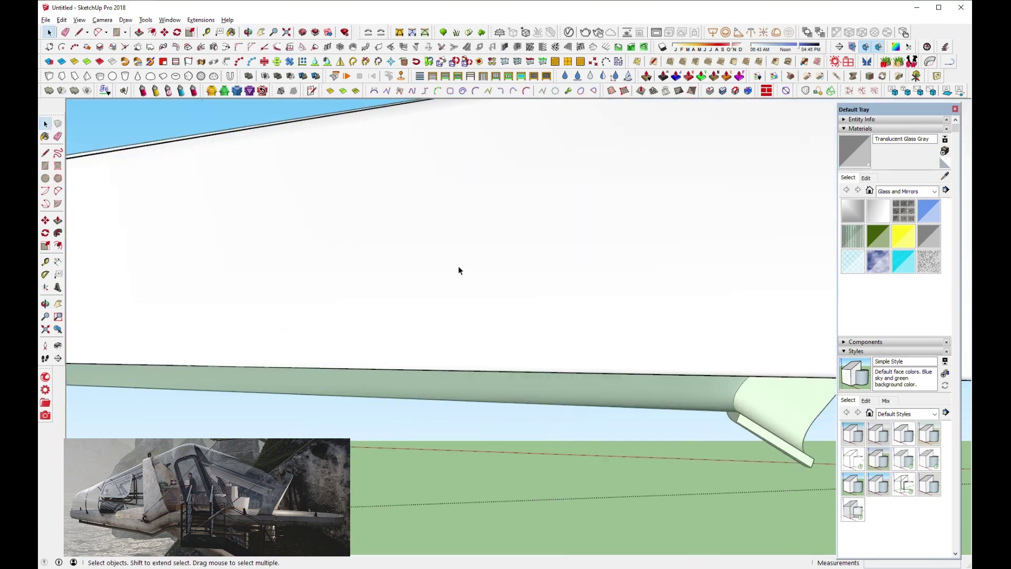
{"action": "scroll", "coordinate": [448, 326], "scroll_direction": "up", "scroll_amount": 2}
{"action": "scroll", "coordinate": [448, 326], "scroll_direction": "down", "scroll_amount": 3}
{"action": "middle_click_drag", "start_coordinate": [470, 318], "coordinate": [379, 445]}
{"action": "scroll", "coordinate": [427, 404], "scroll_direction": "down", "scroll_amount": 3}
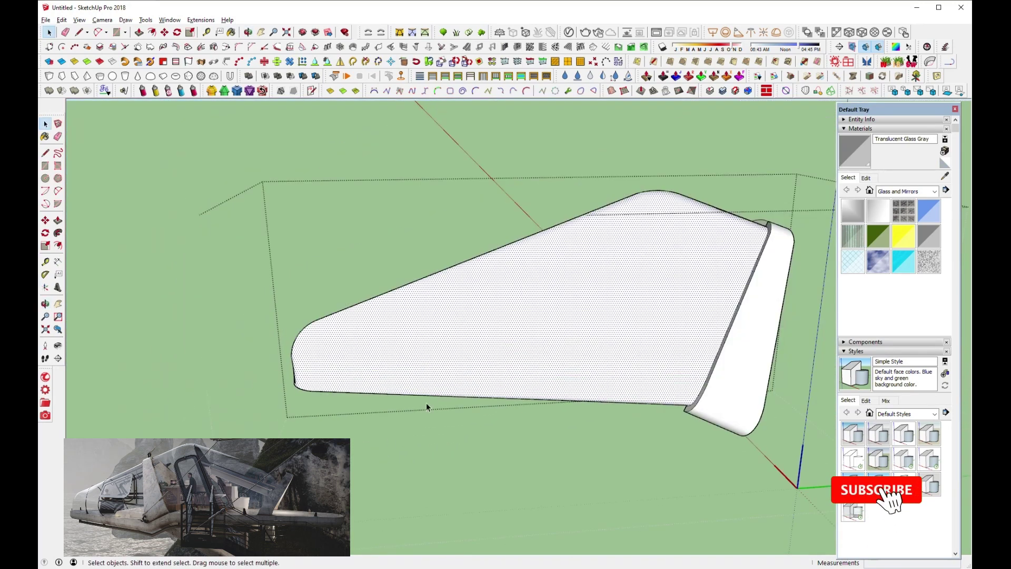
{"action": "mouse_move", "coordinate": [426, 404]}
{"action": "middle_mouse_down"}
{"action": "mouse_move", "coordinate": [460, 426]}
{"action": "mouse_move", "coordinate": [453, 416]}
{"action": "middle_mouse_up"}
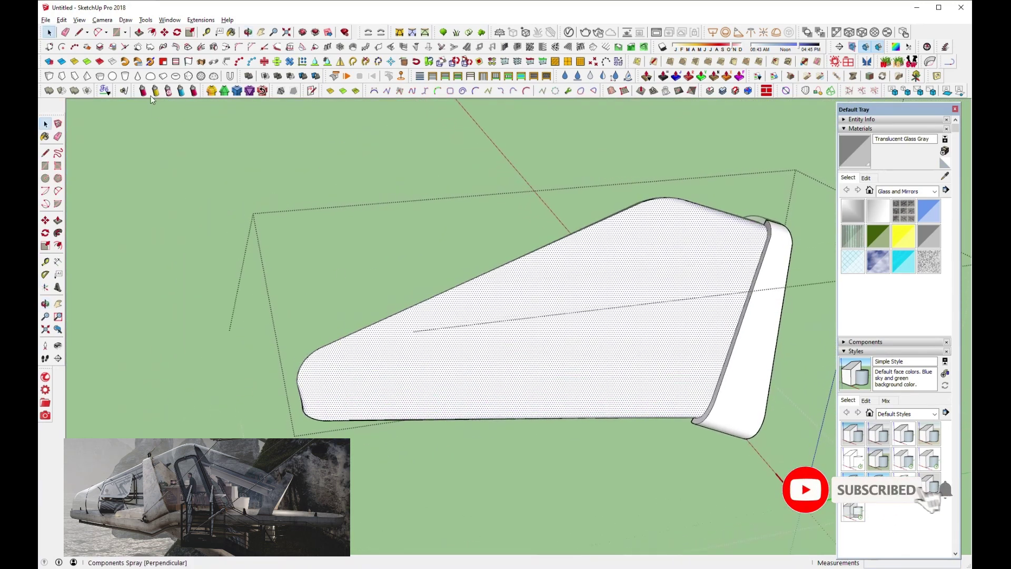
{"action": "left_click", "coordinate": [654, 62]}
{"action": "scroll", "coordinate": [420, 327], "scroll_direction": "up", "scroll_amount": 3}
{"action": "mouse_move", "coordinate": [420, 334]}
{"action": "middle_mouse_down"}
{"action": "mouse_move", "coordinate": [605, 418]}
{"action": "mouse_move", "coordinate": [430, 390]}
{"action": "middle_mouse_up"}
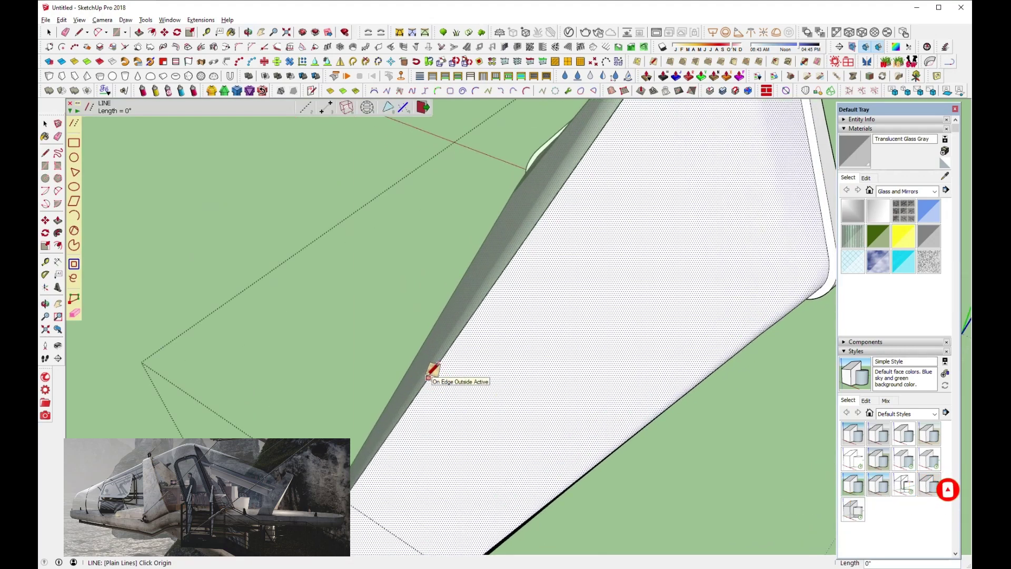
Toggle display of the rest of the model and hide similar component copies while editing.
{"action": "left_click", "coordinate": [79, 20]}
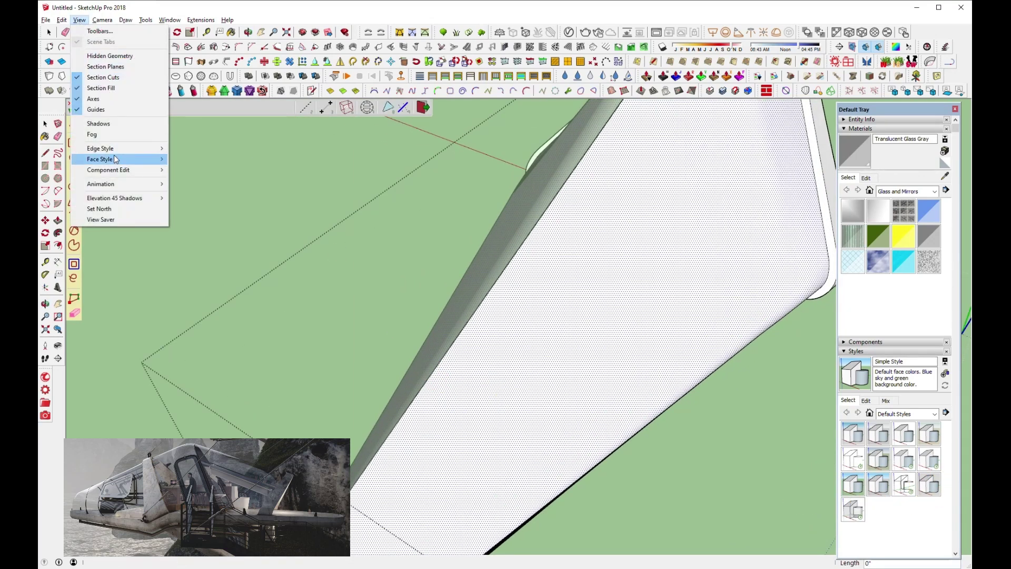
{"action": "left_click", "coordinate": [196, 170]}
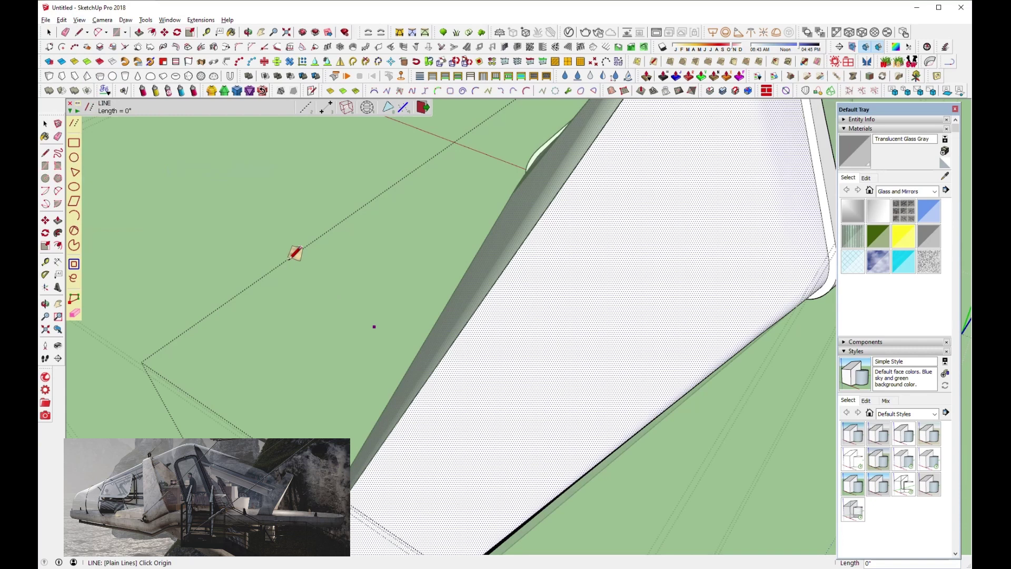
{"action": "left_click", "coordinate": [78, 20]}
{"action": "mouse_move", "coordinate": [109, 170]}
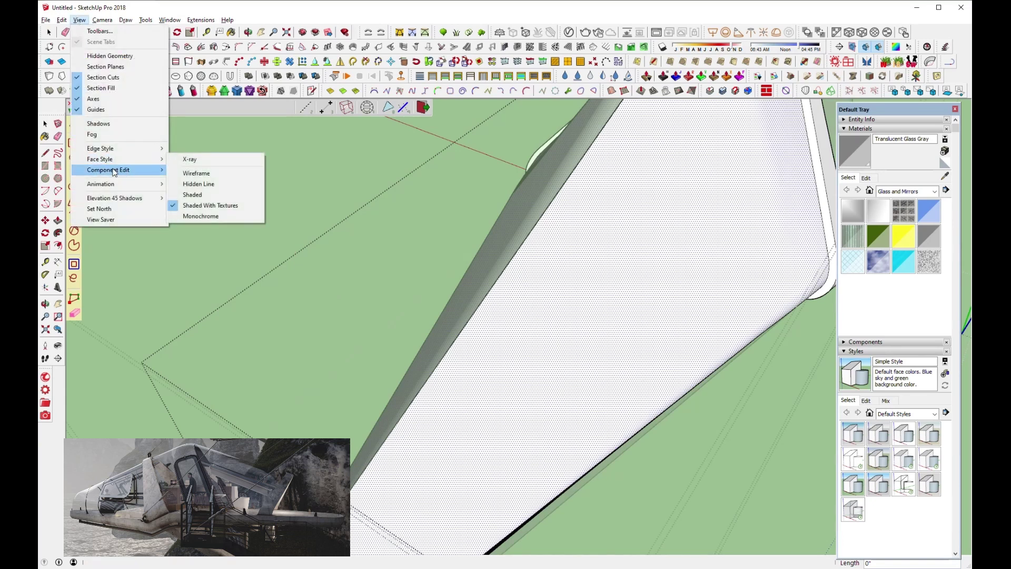
{"action": "left_click", "coordinate": [196, 170]}
{"action": "key", "text": "l"}
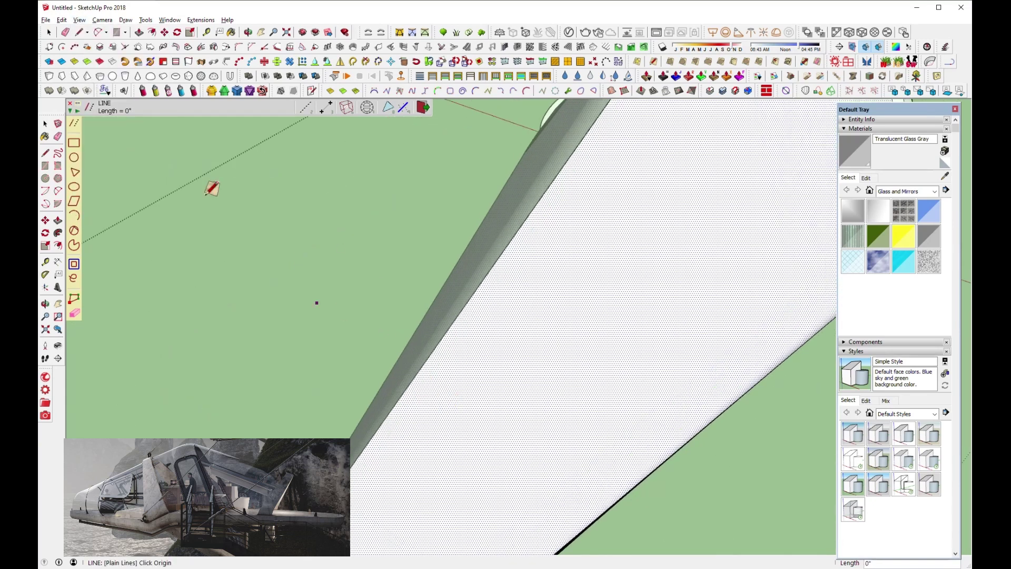
{"action": "left_click", "coordinate": [80, 21]}
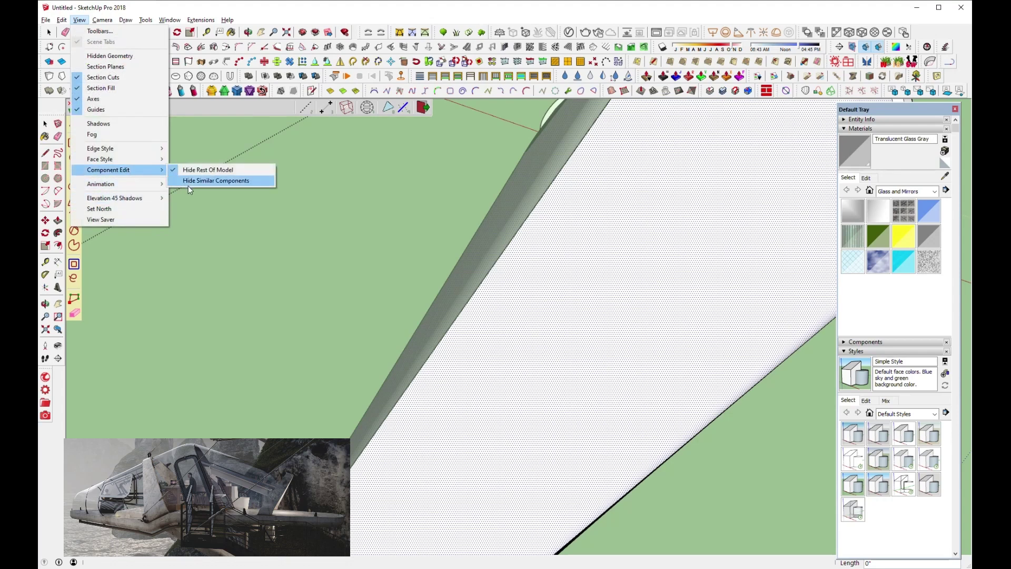
{"action": "left_click", "coordinate": [188, 183]}
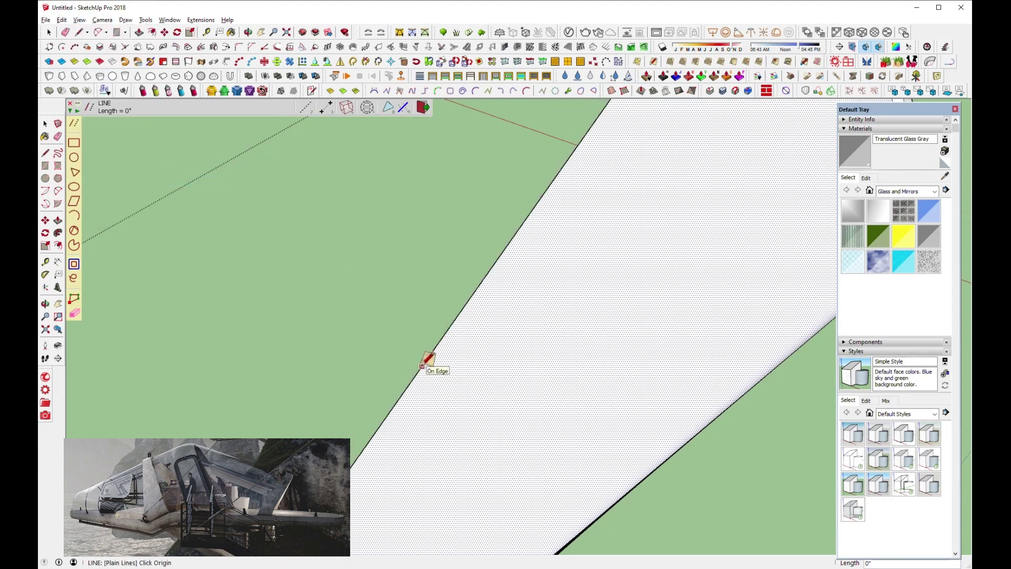
Draw the first panel line across the fin down to its bottom edge.
{"action": "scroll", "coordinate": [376, 285], "scroll_direction": "down", "scroll_amount": 5}
{"action": "mouse_move", "coordinate": [508, 339]}
{"action": "middle_mouse_down"}
{"action": "mouse_move", "coordinate": [305, 242]}
{"action": "mouse_move", "coordinate": [458, 259]}
{"action": "mouse_move", "coordinate": [416, 296]}
{"action": "middle_mouse_up"}
{"action": "scroll", "coordinate": [413, 302], "scroll_direction": "up", "scroll_amount": 2}
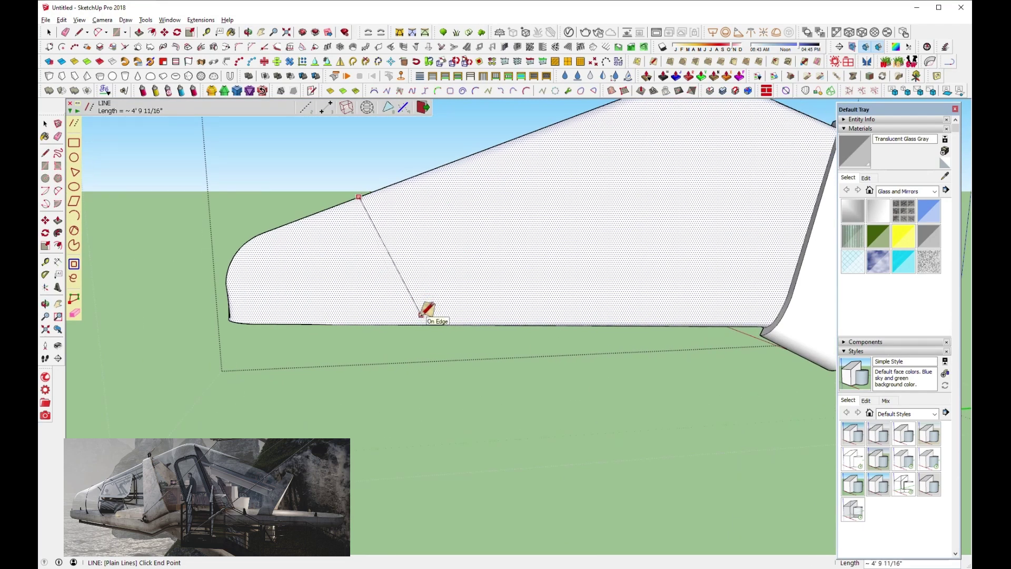
{"action": "left_click", "coordinate": [422, 315]}
{"action": "mouse_move", "coordinate": [434, 289]}
{"action": "middle_mouse_down"}
{"action": "mouse_move", "coordinate": [417, 226]}
{"action": "mouse_move", "coordinate": [420, 286]}
{"action": "mouse_move", "coordinate": [412, 251]}
{"action": "mouse_move", "coordinate": [435, 173]}
{"action": "mouse_move", "coordinate": [431, 190]}
{"action": "mouse_move", "coordinate": [429, 144]}
{"action": "mouse_move", "coordinate": [442, 158]}
{"action": "mouse_move", "coordinate": [434, 290]}
{"action": "mouse_move", "coordinate": [433, 140]}
{"action": "mouse_move", "coordinate": [430, 232]}
{"action": "mouse_move", "coordinate": [437, 242]}
{"action": "mouse_move", "coordinate": [444, 235]}
{"action": "mouse_move", "coordinate": [426, 204]}
{"action": "mouse_move", "coordinate": [439, 240]}
{"action": "mouse_move", "coordinate": [418, 327]}
{"action": "mouse_move", "coordinate": [429, 388]}
{"action": "middle_mouse_up"}
{"action": "left_click", "coordinate": [436, 199]}
Orbit around the wing and place the next panel line end on its lower edge.
{"action": "scroll", "coordinate": [418, 388], "scroll_direction": "down", "scroll_amount": 3}
{"action": "scroll", "coordinate": [418, 361], "scroll_direction": "down", "scroll_amount": 3}
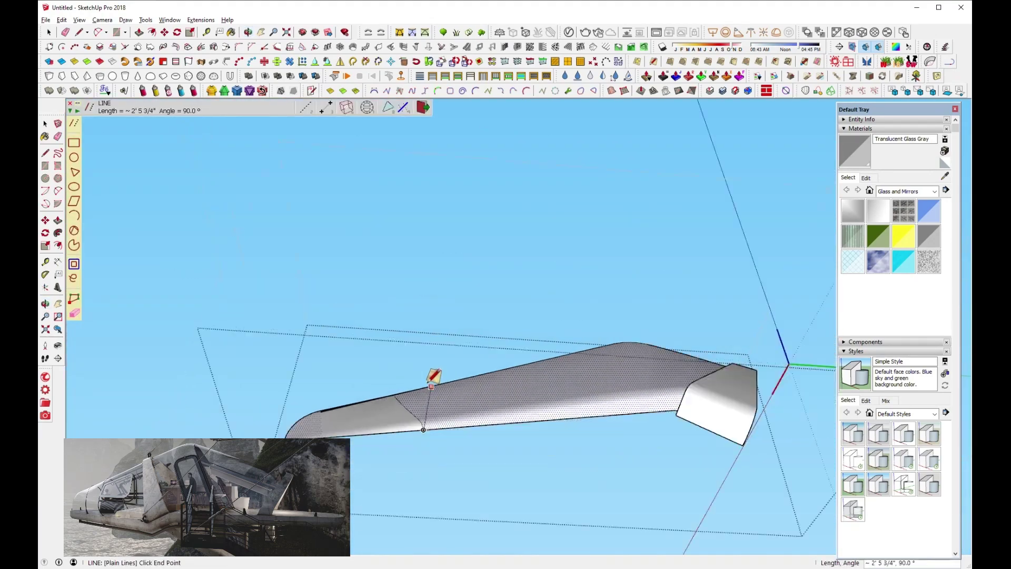
{"action": "scroll", "coordinate": [391, 354], "scroll_direction": "down", "scroll_amount": 2}
{"action": "middle_click_drag", "start_coordinate": [390, 354], "coordinate": [423, 452]}
{"action": "scroll", "coordinate": [425, 343], "scroll_direction": "up", "scroll_amount": 3}
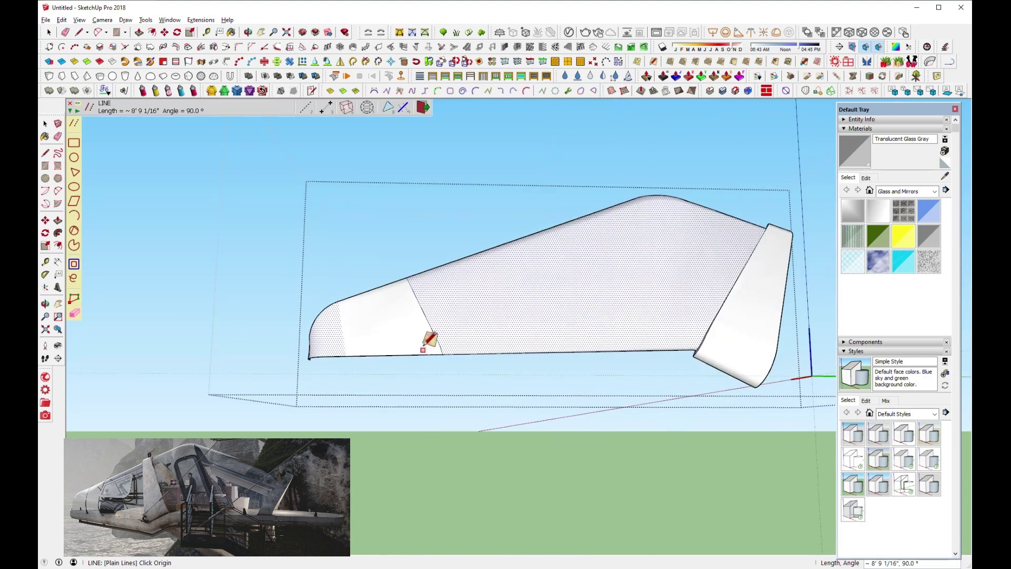
{"action": "middle_click_drag", "start_coordinate": [425, 344], "coordinate": [469, 343]}
{"action": "scroll", "coordinate": [470, 343], "scroll_direction": "up", "scroll_amount": 3}
{"action": "scroll", "coordinate": [415, 320], "scroll_direction": "up", "scroll_amount": 2}
{"action": "mouse_move", "coordinate": [415, 319]}
{"action": "middle_mouse_down"}
{"action": "mouse_move", "coordinate": [413, 291]}
{"action": "mouse_move", "coordinate": [569, 330]}
{"action": "mouse_move", "coordinate": [540, 340]}
{"action": "middle_mouse_up"}
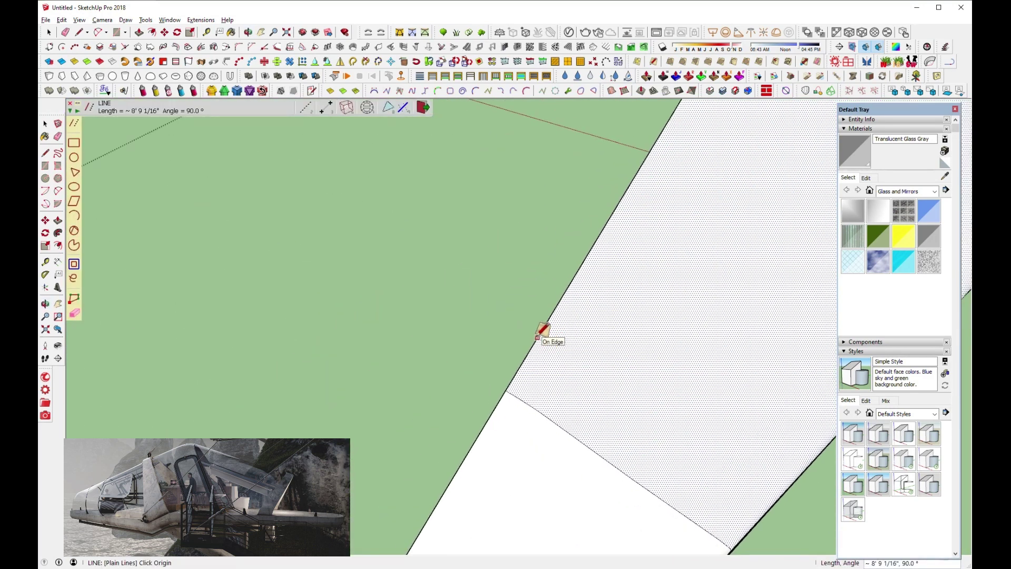
{"action": "scroll", "coordinate": [540, 332], "scroll_direction": "down", "scroll_amount": 5}
{"action": "mouse_move", "coordinate": [449, 338]}
{"action": "middle_mouse_down"}
{"action": "mouse_move", "coordinate": [252, 270]}
{"action": "mouse_move", "coordinate": [447, 311]}
{"action": "mouse_move", "coordinate": [451, 242]}
{"action": "mouse_move", "coordinate": [433, 319]}
{"action": "mouse_move", "coordinate": [451, 112]}
{"action": "mouse_move", "coordinate": [464, 234]}
{"action": "mouse_move", "coordinate": [492, 221]}
{"action": "mouse_move", "coordinate": [462, 117]}
{"action": "mouse_move", "coordinate": [473, 238]}
{"action": "mouse_move", "coordinate": [505, 253]}
{"action": "mouse_move", "coordinate": [492, 169]}
{"action": "mouse_move", "coordinate": [510, 247]}
{"action": "mouse_move", "coordinate": [467, 388]}
{"action": "mouse_move", "coordinate": [451, 342]}
{"action": "mouse_move", "coordinate": [545, 472]}
{"action": "middle_mouse_up"}
{"action": "scroll", "coordinate": [428, 327], "scroll_direction": "up", "scroll_amount": 1}
{"action": "scroll", "coordinate": [448, 342], "scroll_direction": "up", "scroll_amount": 1}
{"action": "scroll", "coordinate": [433, 319], "scroll_direction": "up", "scroll_amount": 3}
{"action": "left_click", "coordinate": [445, 336]}
Finish the panel line so it splits the wing face into separate sections.
{"action": "scroll", "coordinate": [464, 235], "scroll_direction": "up", "scroll_amount": 2}
{"action": "scroll", "coordinate": [474, 202], "scroll_direction": "up", "scroll_amount": 2}
{"action": "left_click", "coordinate": [487, 231]}
{"action": "left_click", "coordinate": [504, 255]}
{"action": "scroll", "coordinate": [480, 331], "scroll_direction": "down", "scroll_amount": 5}
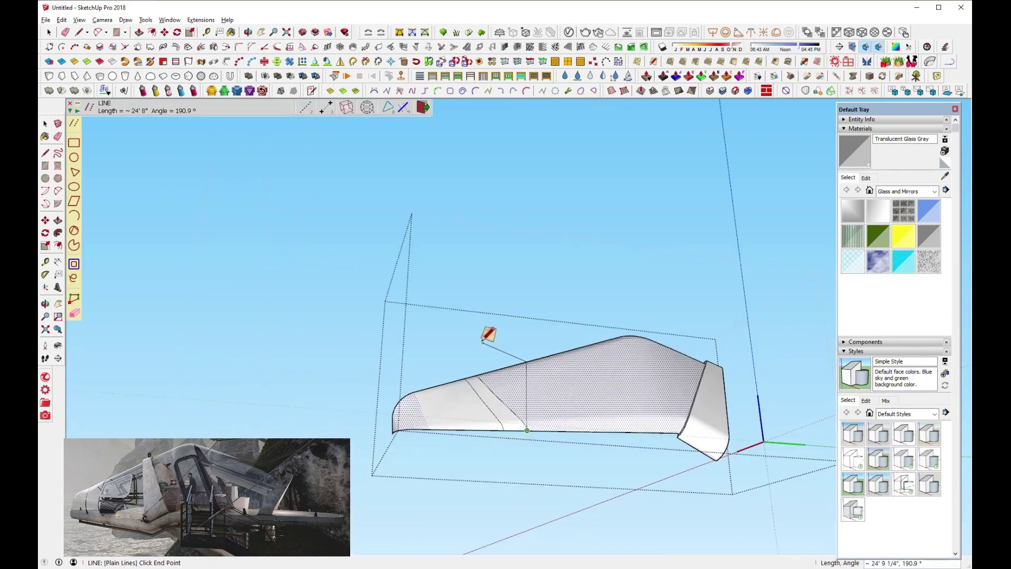
{"action": "scroll", "coordinate": [469, 347], "scroll_direction": "down", "scroll_amount": 3}
{"action": "mouse_move", "coordinate": [469, 347]}
{"action": "middle_mouse_down"}
{"action": "mouse_move", "coordinate": [661, 492]}
{"action": "mouse_move", "coordinate": [533, 371]}
{"action": "middle_mouse_up"}
Thicken the band between the panel lines outward with Joint Push Pull into a raised strip.
{"action": "scroll", "coordinate": [522, 384], "scroll_direction": "up", "scroll_amount": 4}
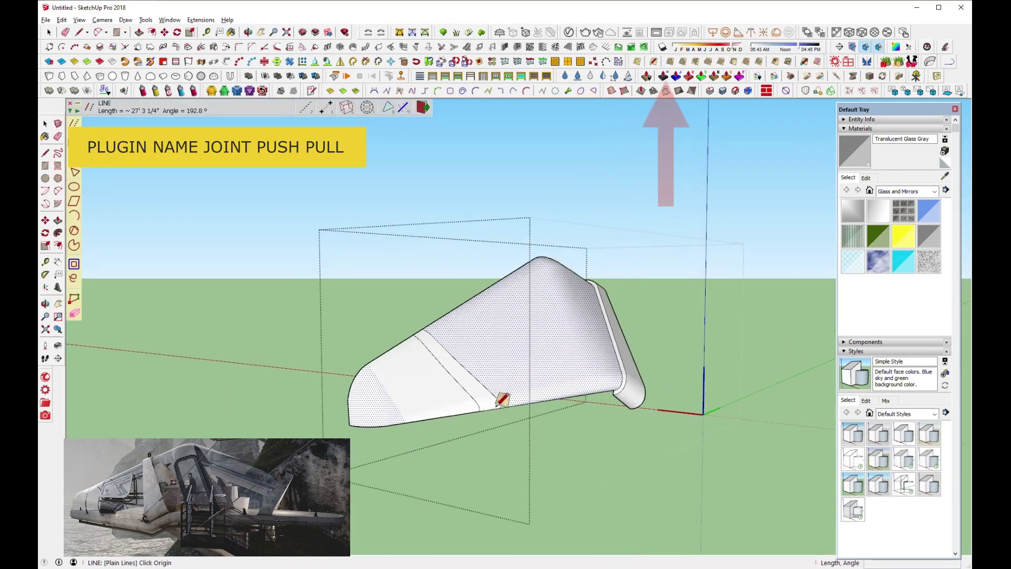
{"action": "scroll", "coordinate": [546, 354], "scroll_direction": "up", "scroll_amount": 1}
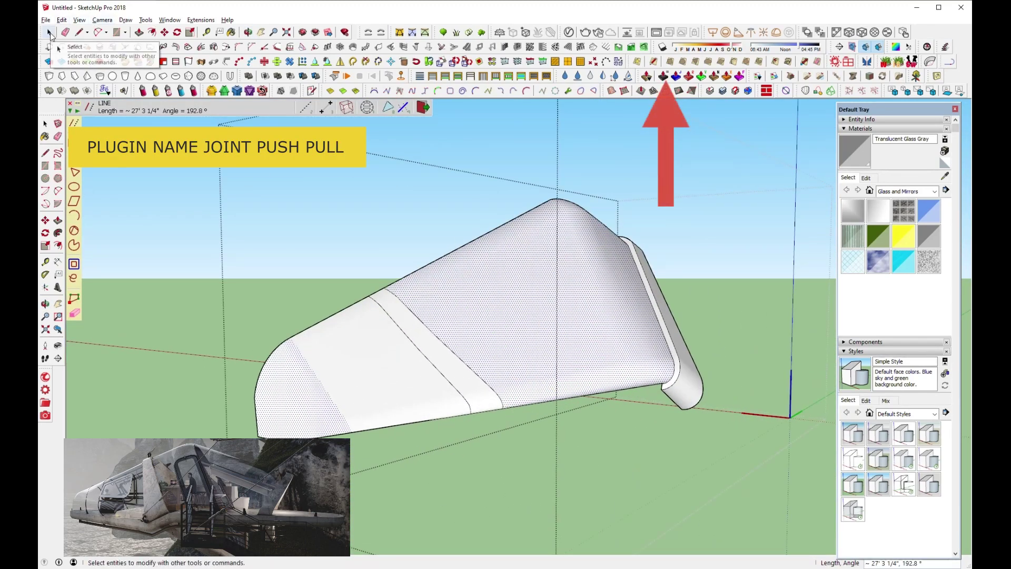
{"action": "left_click", "coordinate": [663, 76]}
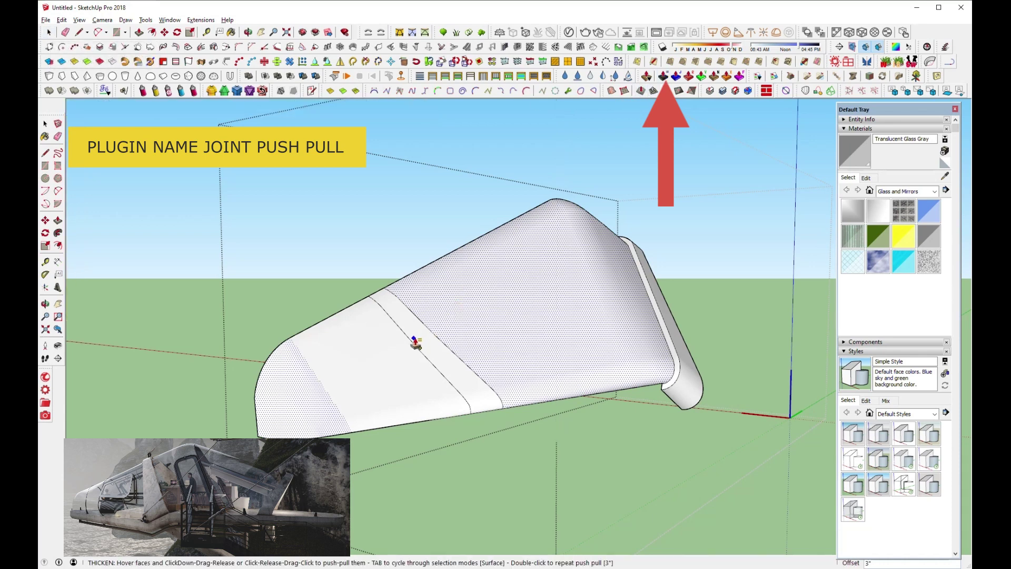
{"action": "left_click_drag", "start_coordinate": [416, 343], "coordinate": [422, 340]}
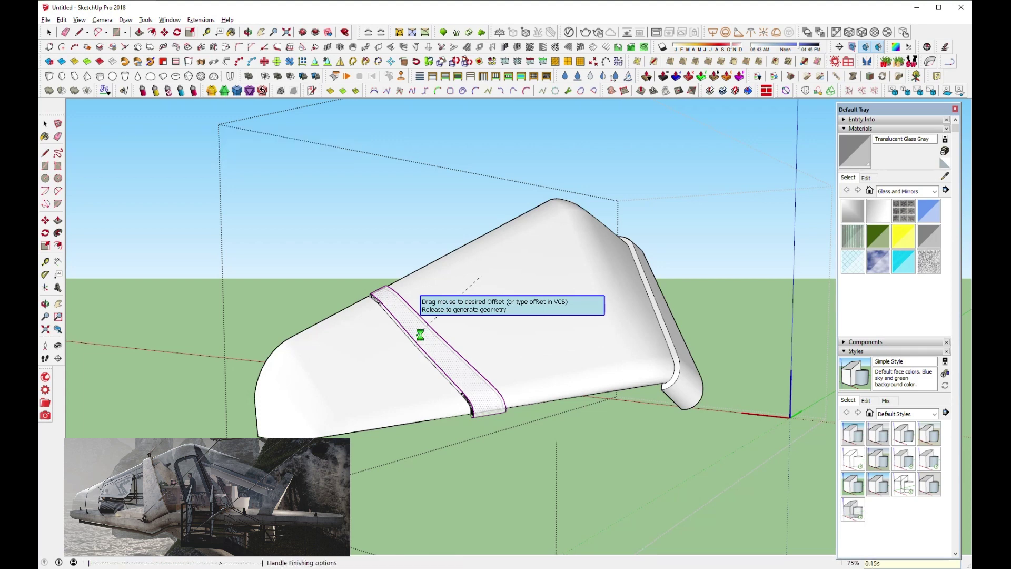
{"action": "left_click_drag", "start_coordinate": [422, 339], "coordinate": [405, 349]}
{"action": "mouse_move", "coordinate": [406, 350]}
{"action": "middle_mouse_down"}
{"action": "mouse_move", "coordinate": [430, 392]}
{"action": "mouse_move", "coordinate": [492, 259]}
{"action": "mouse_move", "coordinate": [326, 209]}
{"action": "middle_mouse_up"}
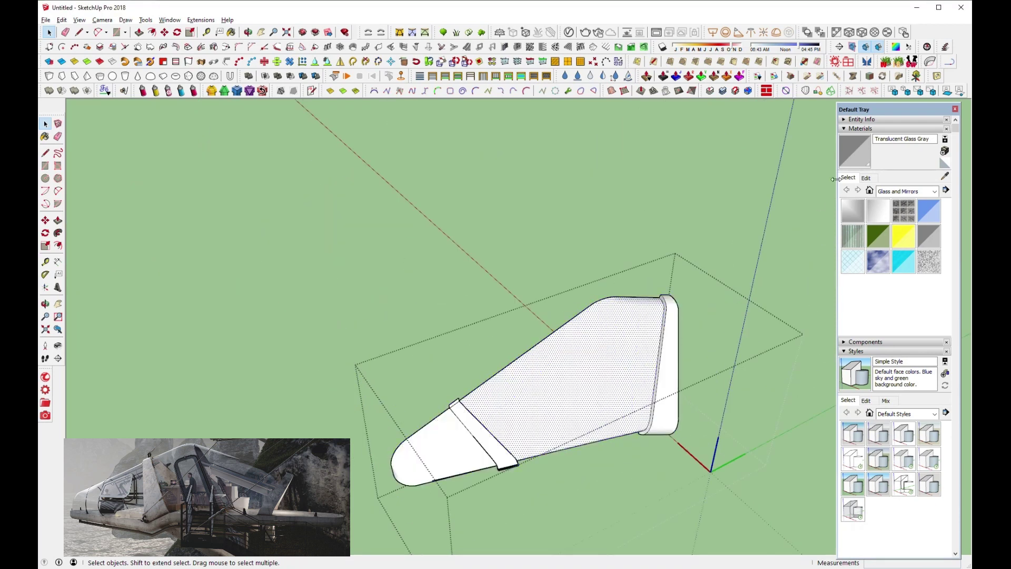
Paint the fin's middle and front panels with Translucent Glass Gray.
{"action": "left_click", "coordinate": [851, 160]}
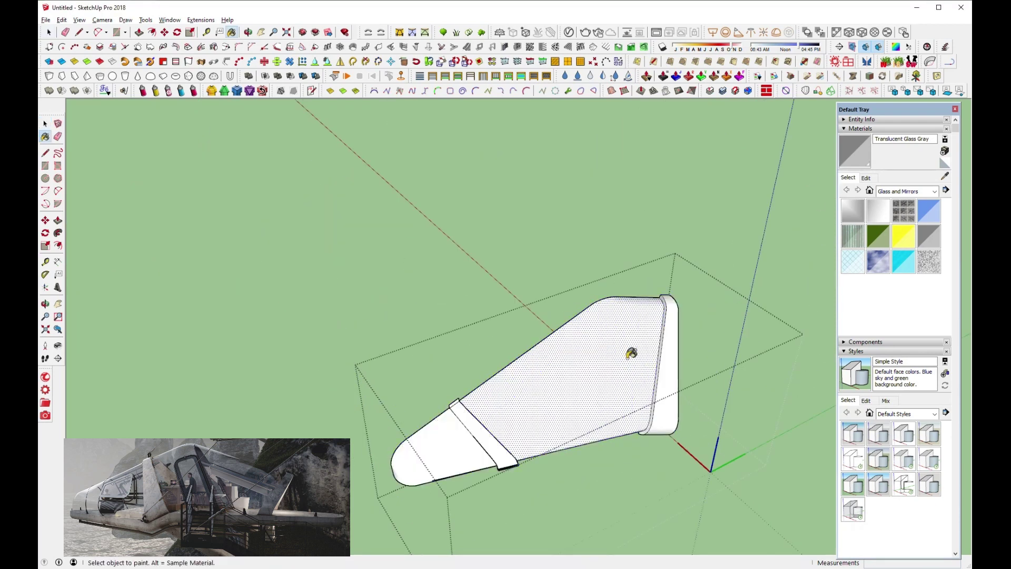
{"action": "left_click", "coordinate": [632, 349]}
{"action": "left_click", "coordinate": [459, 451]}
{"action": "mouse_move", "coordinate": [458, 451]}
{"action": "middle_mouse_down"}
{"action": "mouse_move", "coordinate": [345, 434]}
{"action": "mouse_move", "coordinate": [348, 413]}
{"action": "middle_mouse_up"}
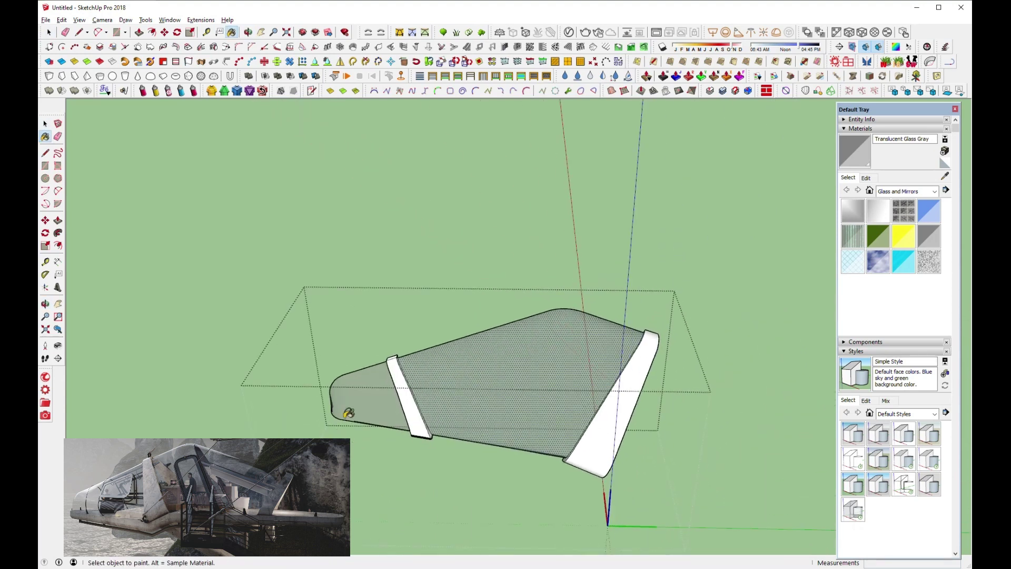
{"action": "left_click", "coordinate": [50, 33]}
{"action": "middle_click_drag", "start_coordinate": [543, 405], "coordinate": [485, 389]}
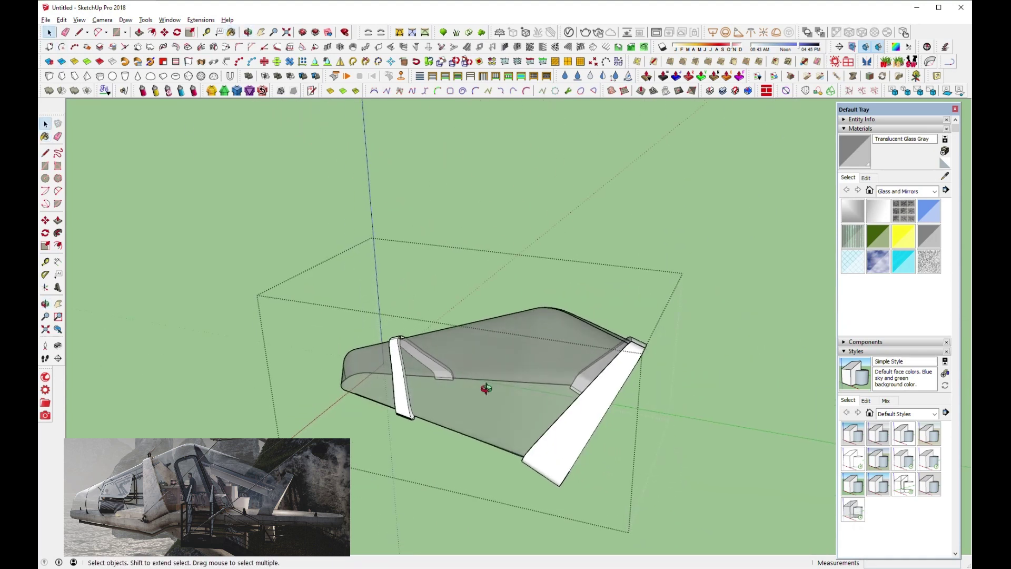
{"action": "mouse_move", "coordinate": [622, 432]}
{"action": "middle_mouse_down"}
{"action": "mouse_move", "coordinate": [657, 400]}
{"action": "mouse_move", "coordinate": [485, 342]}
{"action": "mouse_move", "coordinate": [634, 411]}
{"action": "mouse_move", "coordinate": [593, 449]}
{"action": "middle_mouse_up"}
Select the fin shell object and paint it Translucent Glass Gray as well.
{"action": "left_click", "coordinate": [634, 411]}
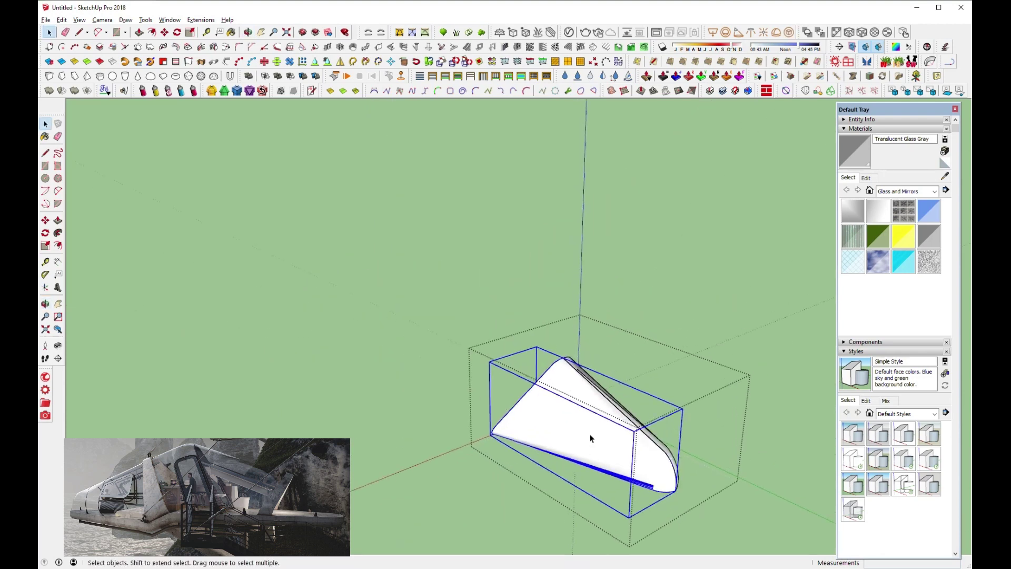
{"action": "left_click", "coordinate": [843, 211]}
{"action": "left_click", "coordinate": [589, 421]}
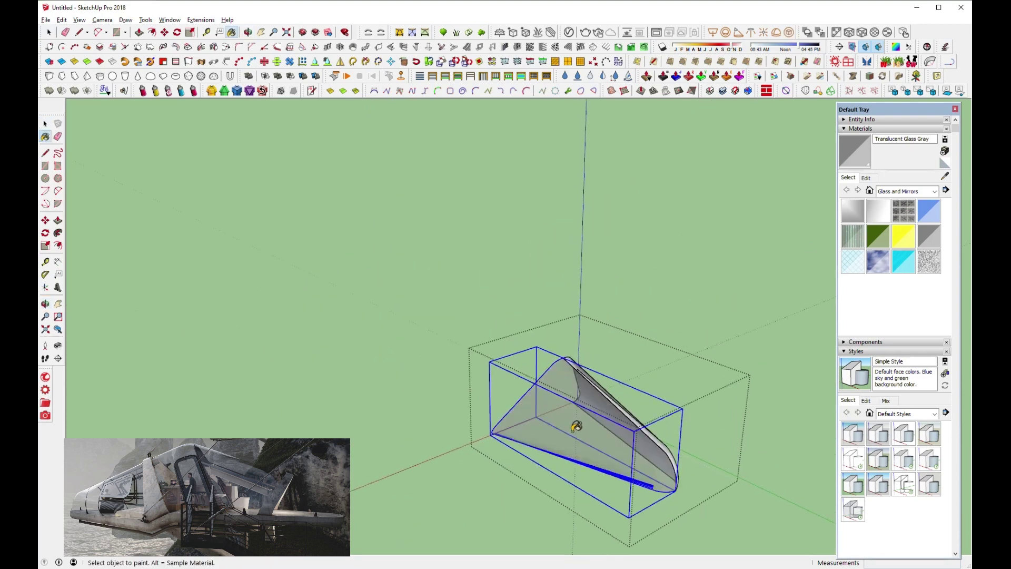
{"action": "mouse_move", "coordinate": [575, 422]}
{"action": "middle_mouse_down"}
{"action": "mouse_move", "coordinate": [505, 451]}
{"action": "mouse_move", "coordinate": [717, 459]}
{"action": "middle_mouse_up"}
{"action": "left_click", "coordinate": [498, 451]}
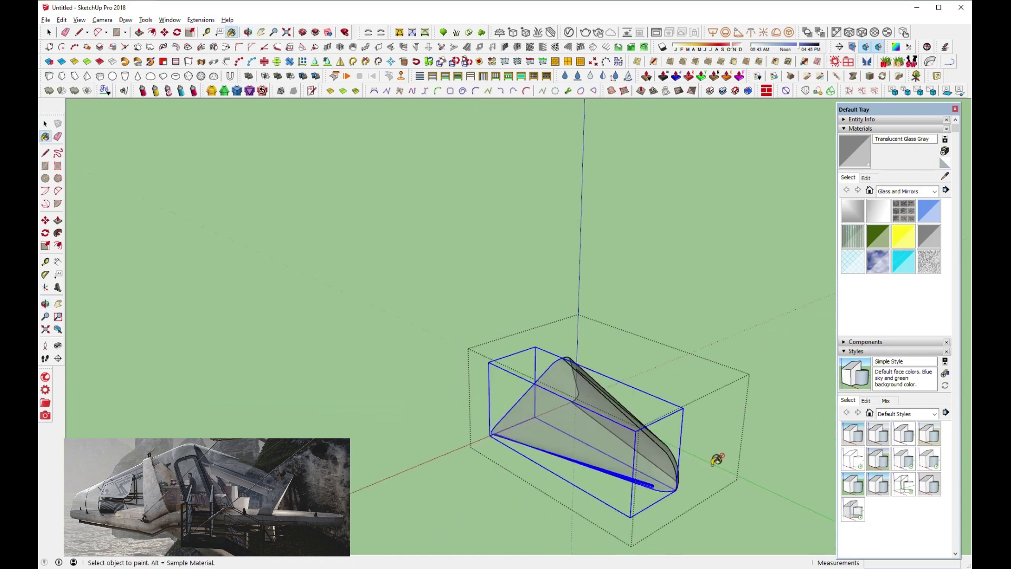
{"action": "left_click", "coordinate": [49, 32]}
{"action": "mouse_move", "coordinate": [528, 450]}
{"action": "middle_mouse_down"}
{"action": "mouse_move", "coordinate": [672, 388]}
{"action": "mouse_move", "coordinate": [737, 331]}
{"action": "middle_mouse_up"}
{"action": "mouse_move", "coordinate": [595, 394]}
{"action": "middle_mouse_down"}
{"action": "mouse_move", "coordinate": [598, 402]}
{"action": "mouse_move", "coordinate": [361, 408]}
{"action": "mouse_move", "coordinate": [340, 420]}
{"action": "mouse_move", "coordinate": [563, 407]}
{"action": "mouse_move", "coordinate": [492, 451]}
{"action": "mouse_move", "coordinate": [491, 401]}
{"action": "middle_mouse_up"}
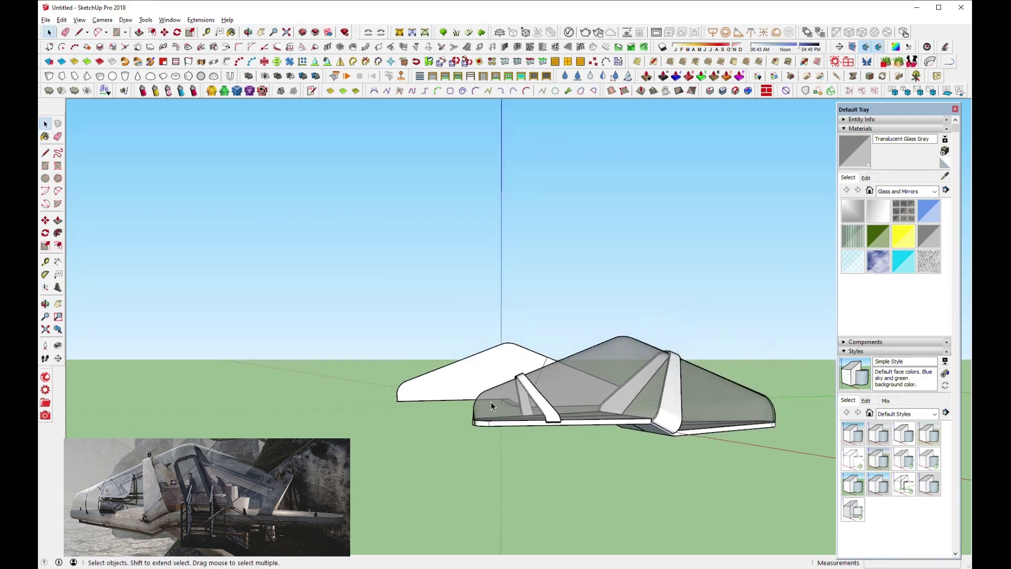
Select the shell group and turn on Hidden Geometry to inspect the mesh.
{"action": "mouse_move", "coordinate": [581, 434]}
{"action": "middle_mouse_down"}
{"action": "mouse_move", "coordinate": [523, 402]}
{"action": "mouse_move", "coordinate": [532, 356]}
{"action": "mouse_move", "coordinate": [569, 380]}
{"action": "middle_mouse_up"}
{"action": "scroll", "coordinate": [569, 380], "scroll_direction": "down", "scroll_amount": 2}
{"action": "mouse_move", "coordinate": [542, 456]}
{"action": "middle_mouse_down"}
{"action": "mouse_move", "coordinate": [495, 458]}
{"action": "mouse_move", "coordinate": [517, 388]}
{"action": "mouse_move", "coordinate": [588, 324]}
{"action": "mouse_move", "coordinate": [609, 322]}
{"action": "mouse_move", "coordinate": [516, 384]}
{"action": "mouse_move", "coordinate": [533, 460]}
{"action": "middle_mouse_up"}
{"action": "scroll", "coordinate": [501, 459], "scroll_direction": "up", "scroll_amount": 2}
{"action": "left_click", "coordinate": [516, 384]}
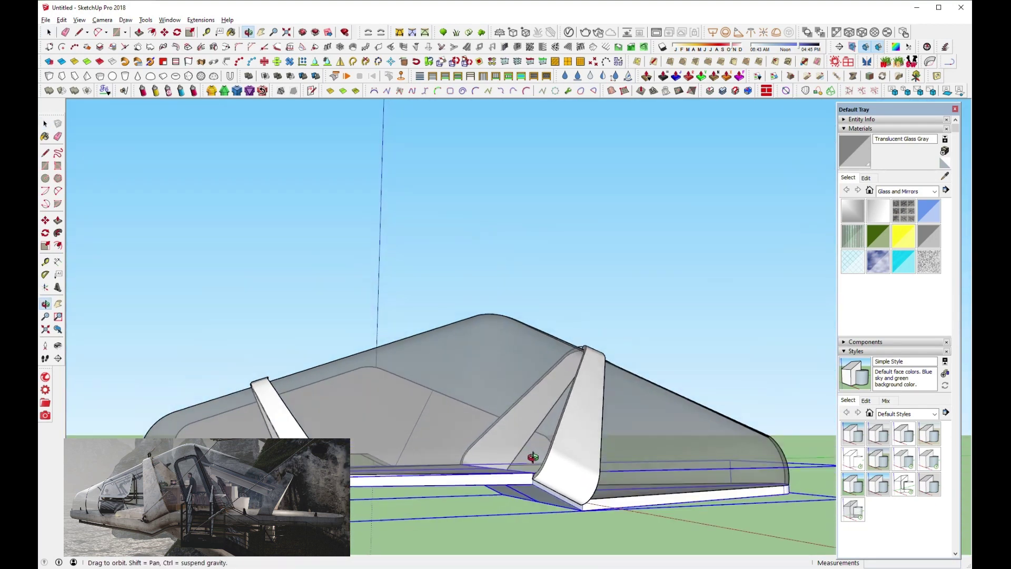
{"action": "left_click", "coordinate": [80, 20]}
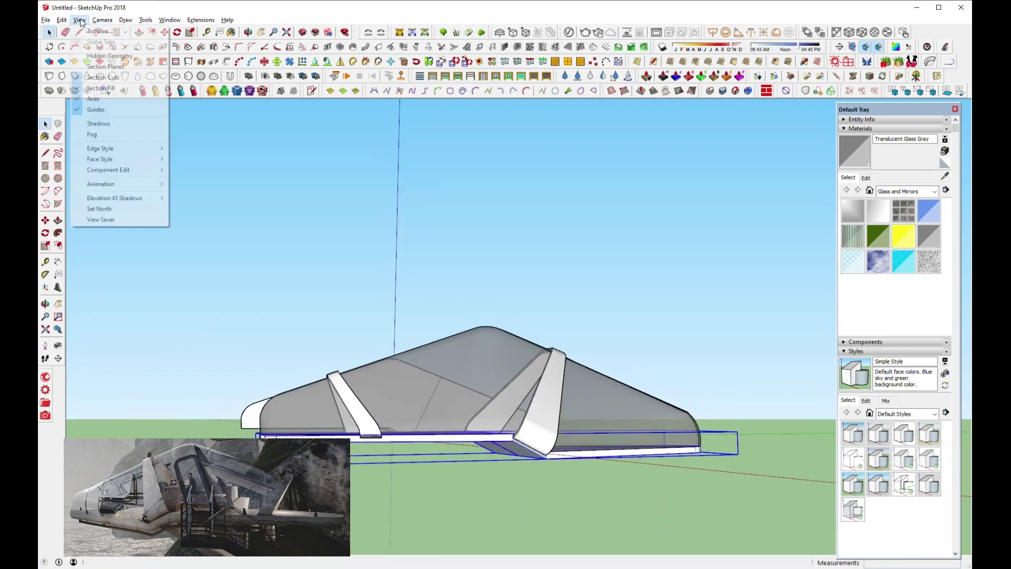
{"action": "left_click", "coordinate": [106, 54]}
{"action": "mouse_move", "coordinate": [474, 432]}
{"action": "middle_mouse_down"}
{"action": "mouse_move", "coordinate": [487, 492]}
{"action": "mouse_move", "coordinate": [353, 446]}
{"action": "mouse_move", "coordinate": [458, 395]}
{"action": "middle_mouse_up"}
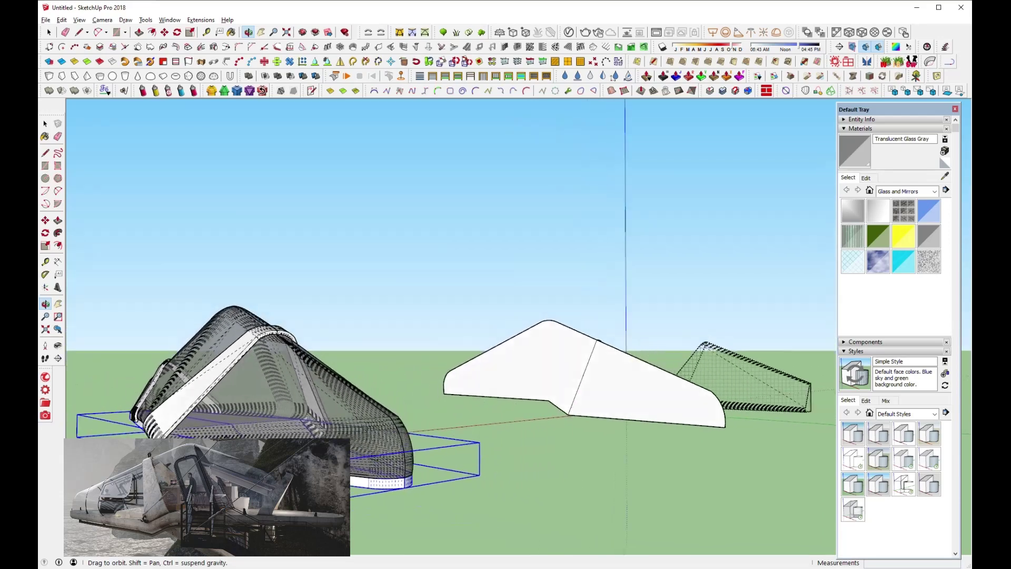
{"action": "mouse_move", "coordinate": [403, 427]}
{"action": "middle_mouse_down"}
{"action": "mouse_move", "coordinate": [702, 437]}
{"action": "mouse_move", "coordinate": [639, 449]}
{"action": "mouse_move", "coordinate": [609, 395]}
{"action": "mouse_move", "coordinate": [654, 377]}
{"action": "mouse_move", "coordinate": [453, 409]}
{"action": "mouse_move", "coordinate": [337, 394]}
{"action": "middle_mouse_up"}
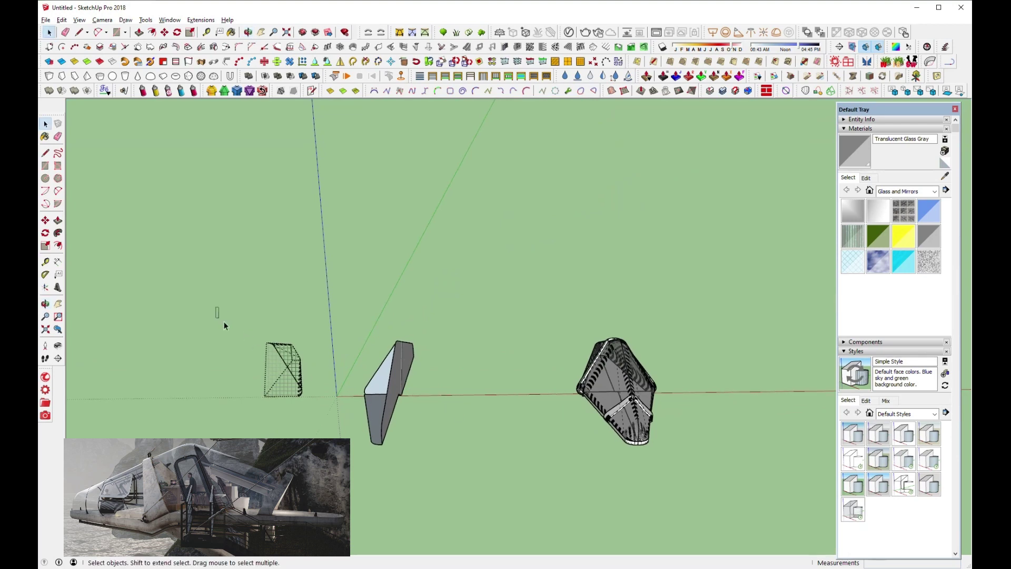
{"action": "left_click_drag", "start_coordinate": [317, 435], "coordinate": [319, 436]}
{"action": "mouse_move", "coordinate": [319, 436]}
{"action": "middle_mouse_down"}
{"action": "mouse_move", "coordinate": [565, 380]}
{"action": "mouse_move", "coordinate": [481, 379]}
{"action": "middle_mouse_up"}
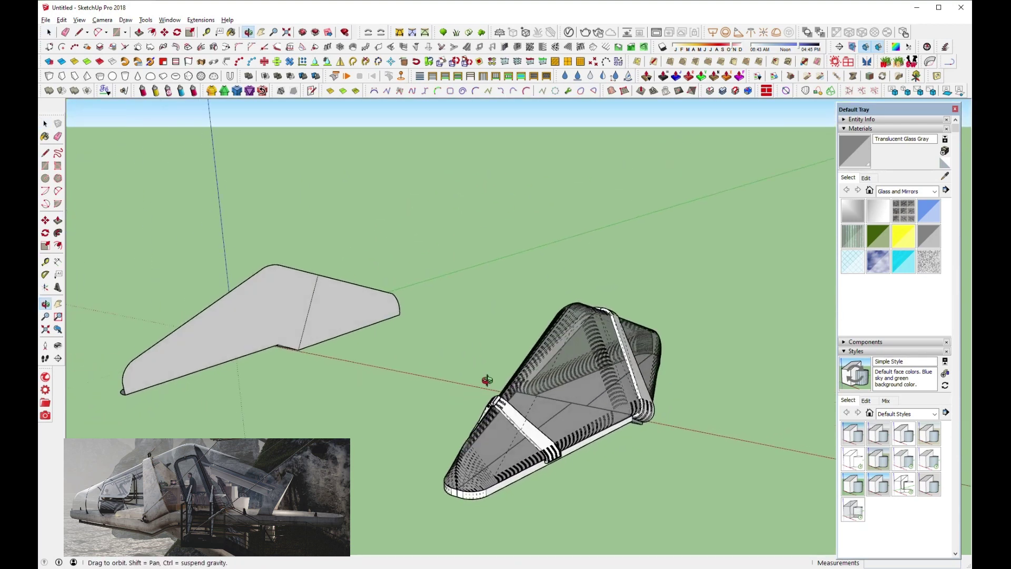
Turn Hidden Geometry back off and open the translucent shell group for editing.
{"action": "left_click", "coordinate": [80, 21]}
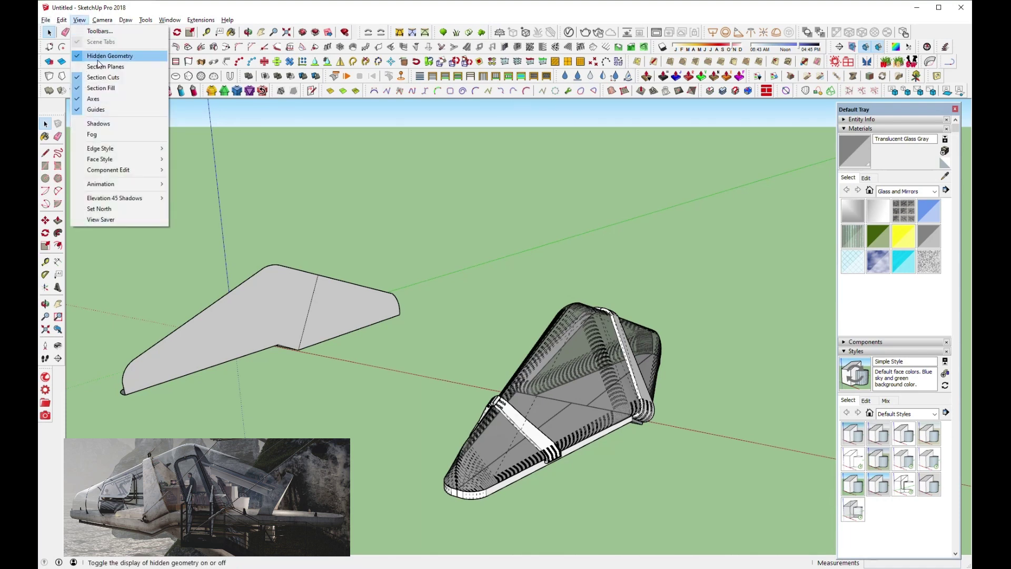
{"action": "left_click", "coordinate": [98, 56]}
{"action": "mouse_move", "coordinate": [738, 432]}
{"action": "middle_mouse_down"}
{"action": "mouse_move", "coordinate": [390, 309]}
{"action": "mouse_move", "coordinate": [733, 425]}
{"action": "mouse_move", "coordinate": [767, 402]}
{"action": "mouse_move", "coordinate": [737, 299]}
{"action": "middle_mouse_up"}
{"action": "left_click", "coordinate": [651, 480]}
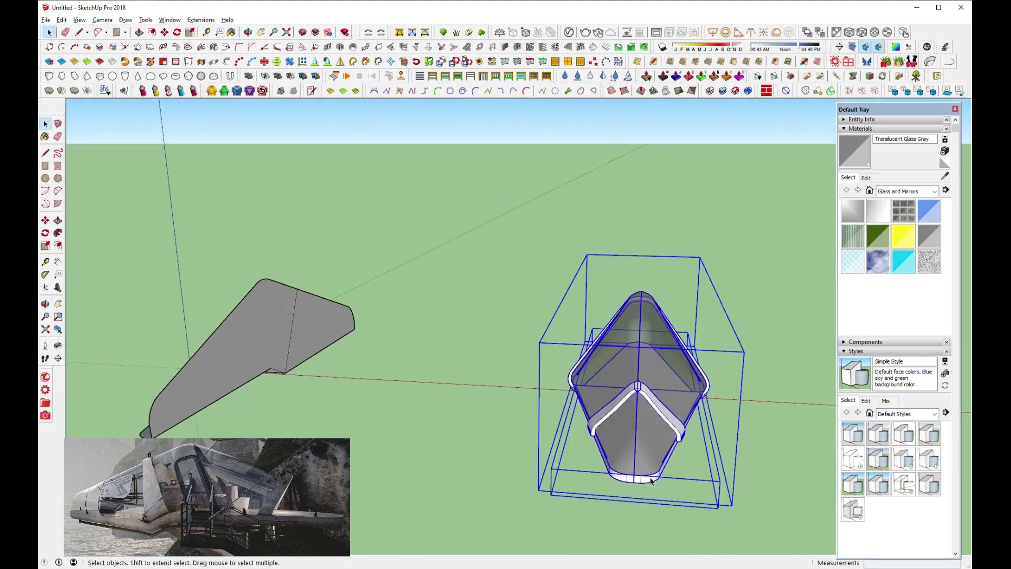
{"action": "double_click", "coordinate": [664, 403]}
{"action": "left_click", "coordinate": [663, 403]}
{"action": "mouse_move", "coordinate": [663, 403]}
{"action": "middle_mouse_down"}
{"action": "mouse_move", "coordinate": [941, 545]}
{"action": "mouse_move", "coordinate": [602, 391]}
{"action": "mouse_move", "coordinate": [471, 440]}
{"action": "mouse_move", "coordinate": [757, 341]}
{"action": "mouse_move", "coordinate": [555, 298]}
{"action": "mouse_move", "coordinate": [486, 338]}
{"action": "middle_mouse_up"}
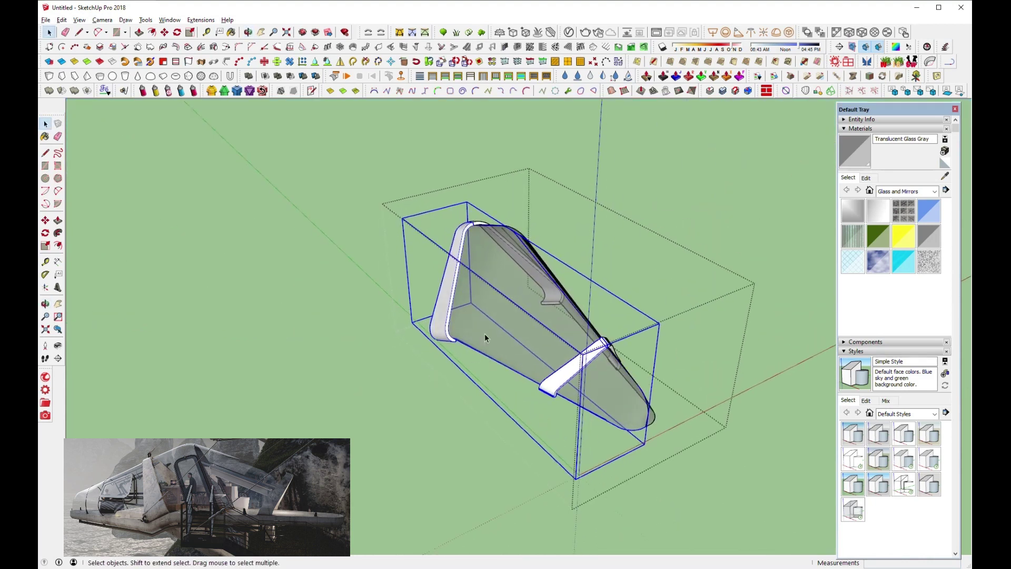
Exit the inner group and explode the fin group into loose geometry.
{"action": "double_click", "coordinate": [506, 302]}
{"action": "left_click", "coordinate": [504, 311]}
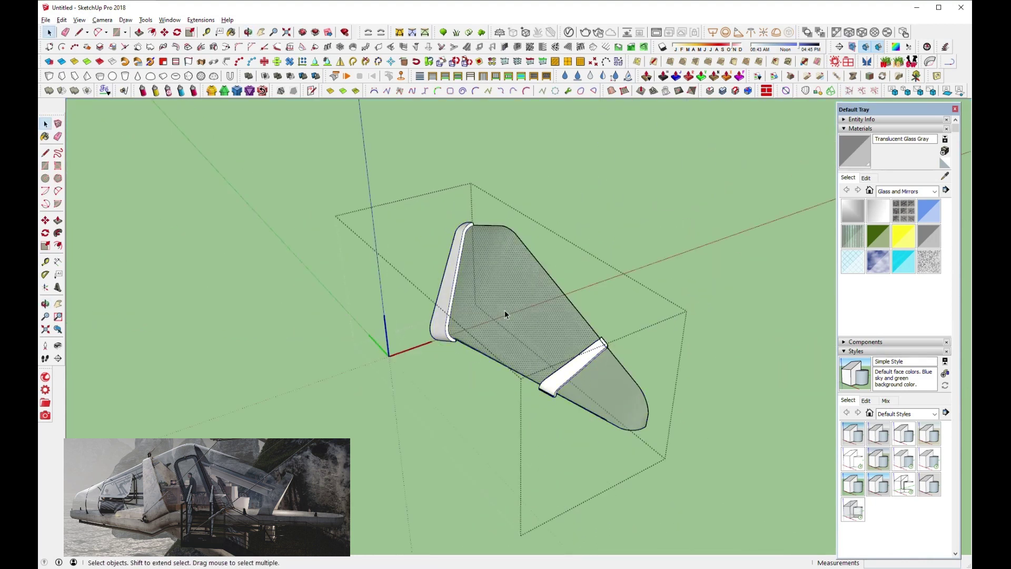
{"action": "key", "text": "Escape"}
{"action": "left_click", "coordinate": [504, 311]}
{"action": "right_click", "coordinate": [504, 310]}
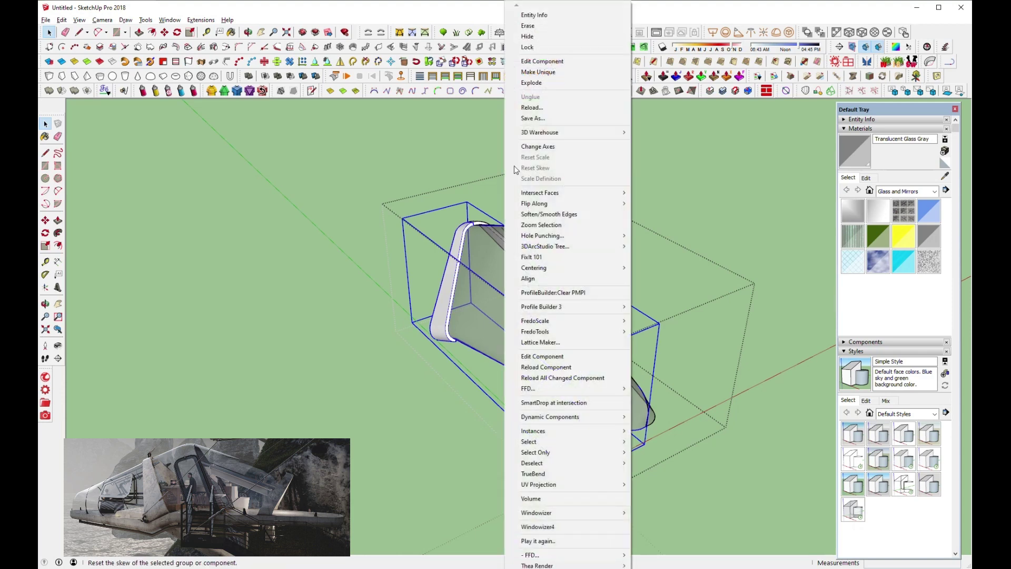
{"action": "left_click", "coordinate": [531, 83]}
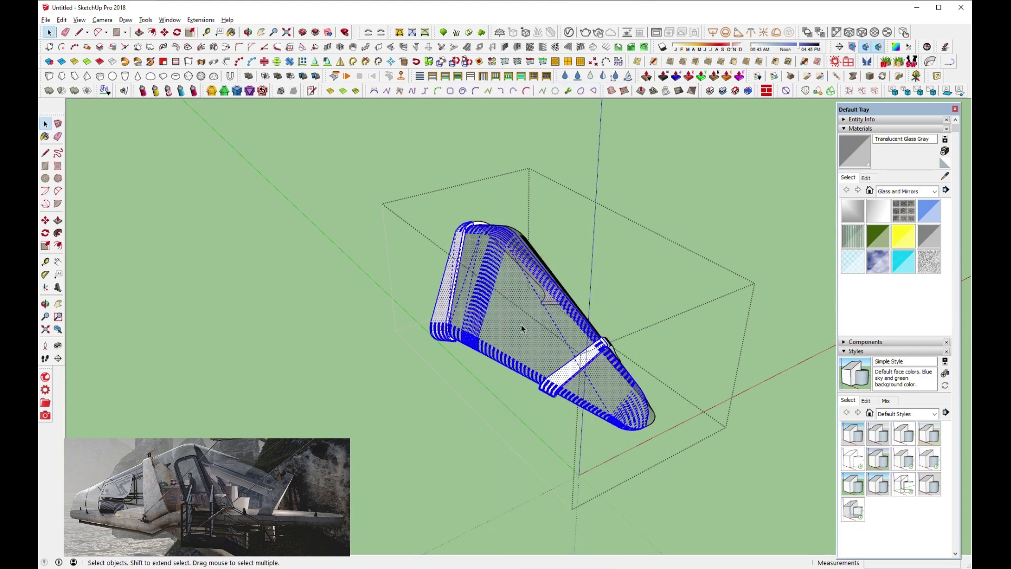
Regroup the exploded fin geometry as a single new group and reselect it.
{"action": "right_click", "coordinate": [520, 323]}
{"action": "left_click", "coordinate": [558, 84]}
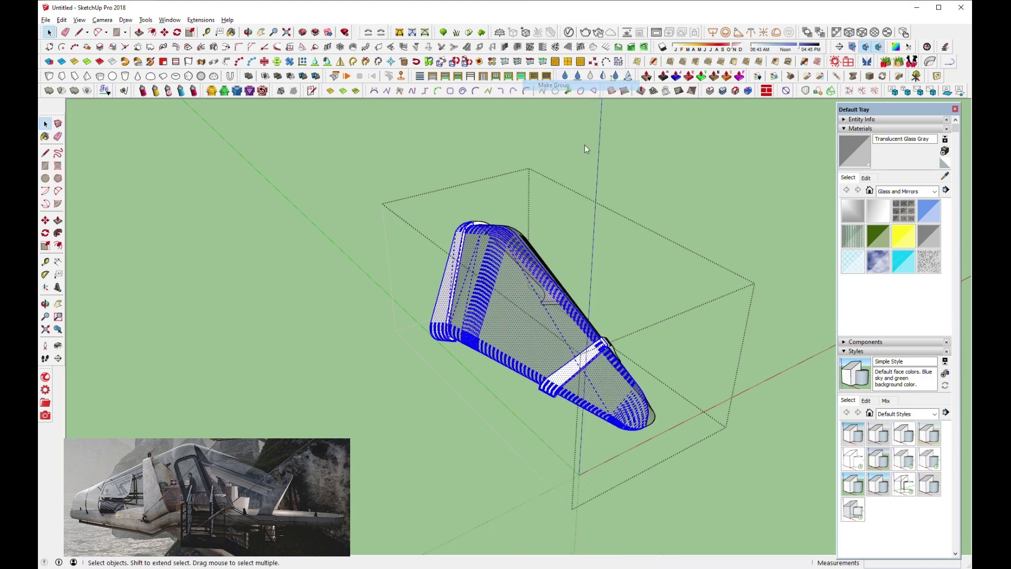
{"action": "left_click", "coordinate": [626, 279]}
{"action": "mouse_move", "coordinate": [571, 327]}
{"action": "middle_mouse_down"}
{"action": "mouse_move", "coordinate": [479, 335]}
{"action": "mouse_move", "coordinate": [668, 214]}
{"action": "mouse_move", "coordinate": [692, 209]}
{"action": "middle_mouse_up"}
{"action": "left_click", "coordinate": [479, 321]}
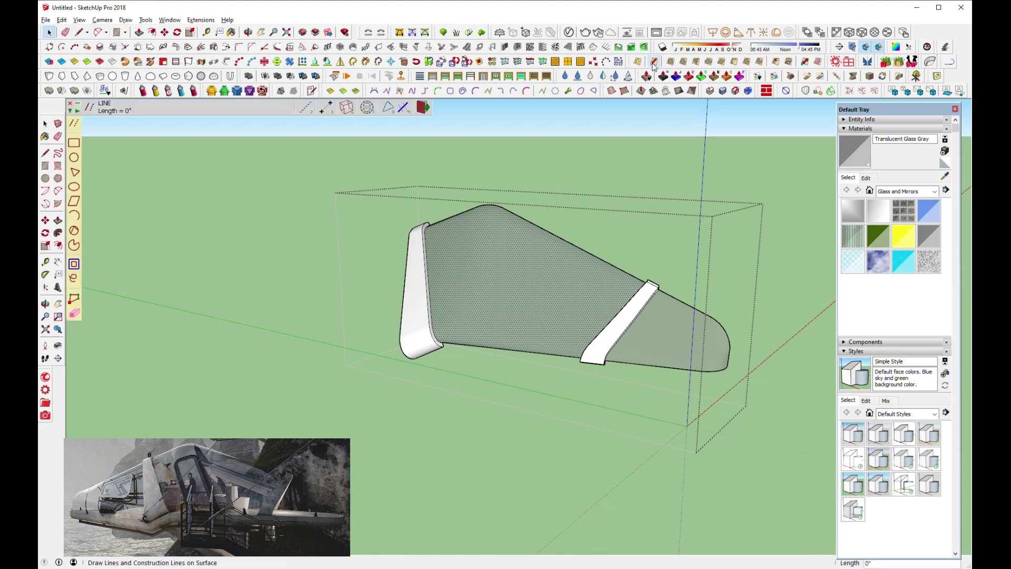
Zoom in on the hull side and place the panel's first on-surface point.
{"action": "scroll", "coordinate": [476, 283], "scroll_direction": "up", "scroll_amount": 3}
{"action": "mouse_move", "coordinate": [476, 282]}
{"action": "middle_mouse_down"}
{"action": "mouse_move", "coordinate": [581, 285]}
{"action": "mouse_move", "coordinate": [582, 309]}
{"action": "mouse_move", "coordinate": [539, 339]}
{"action": "middle_mouse_up"}
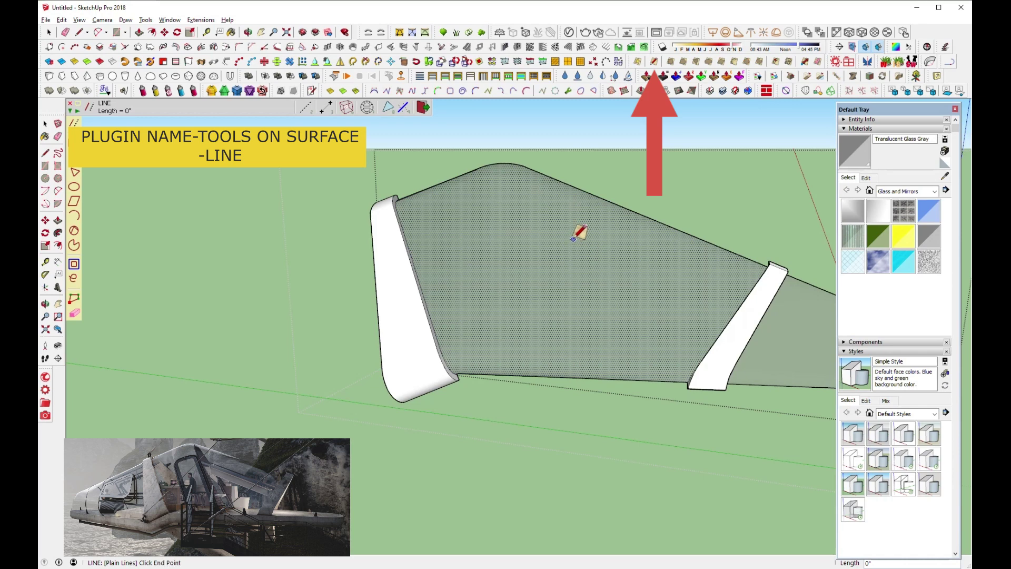
{"action": "left_click", "coordinate": [539, 248]}
{"action": "mouse_move", "coordinate": [570, 316]}
{"action": "middle_mouse_down"}
{"action": "mouse_move", "coordinate": [480, 102]}
{"action": "mouse_move", "coordinate": [537, 255]}
{"action": "middle_mouse_up"}
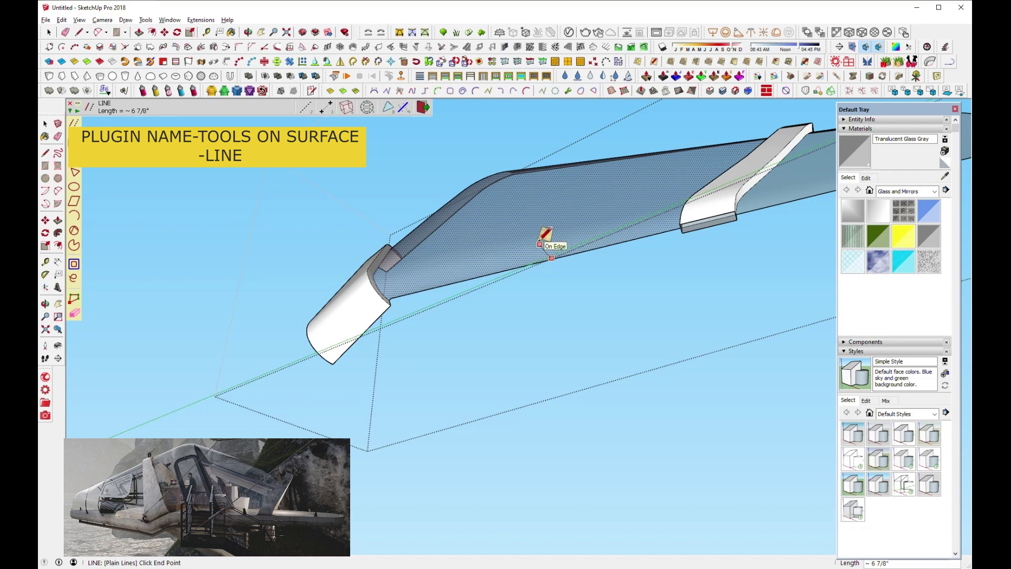
{"action": "mouse_move", "coordinate": [541, 244]}
{"action": "middle_mouse_down"}
{"action": "mouse_move", "coordinate": [519, 255]}
{"action": "mouse_move", "coordinate": [559, 366]}
{"action": "mouse_move", "coordinate": [637, 339]}
{"action": "middle_mouse_up"}
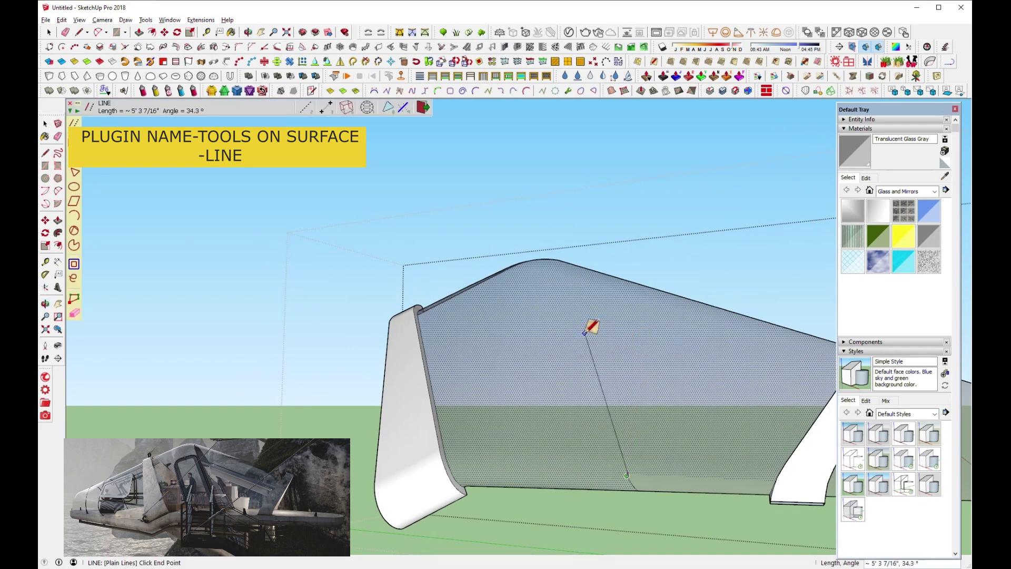
{"action": "mouse_move", "coordinate": [588, 336]}
{"action": "middle_mouse_down"}
{"action": "mouse_move", "coordinate": [611, 368]}
{"action": "mouse_move", "coordinate": [597, 350]}
{"action": "middle_mouse_up"}
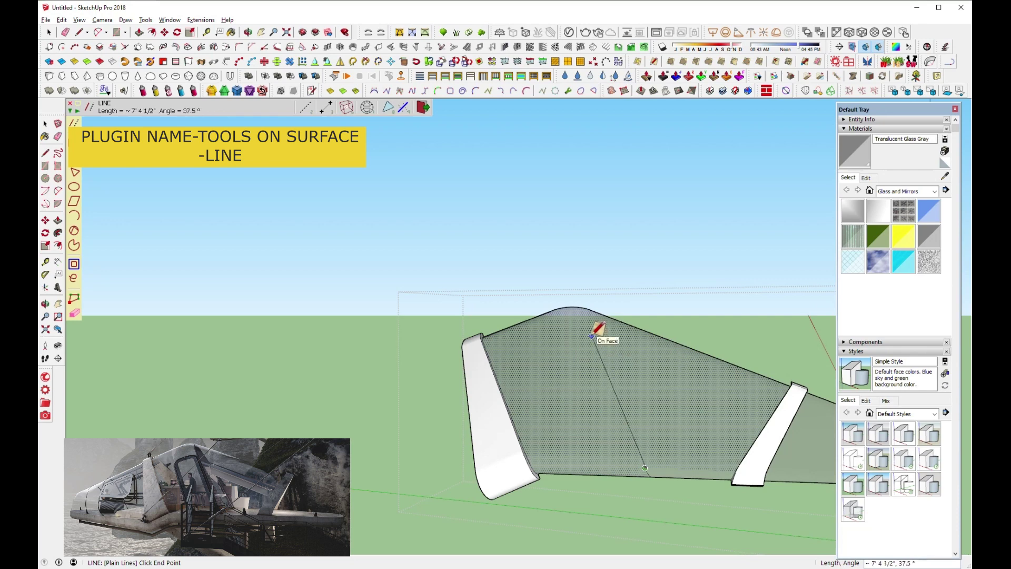
Trace the remaining panel edges across the curved face and close the four-sided outline.
{"action": "left_click", "coordinate": [592, 335]}
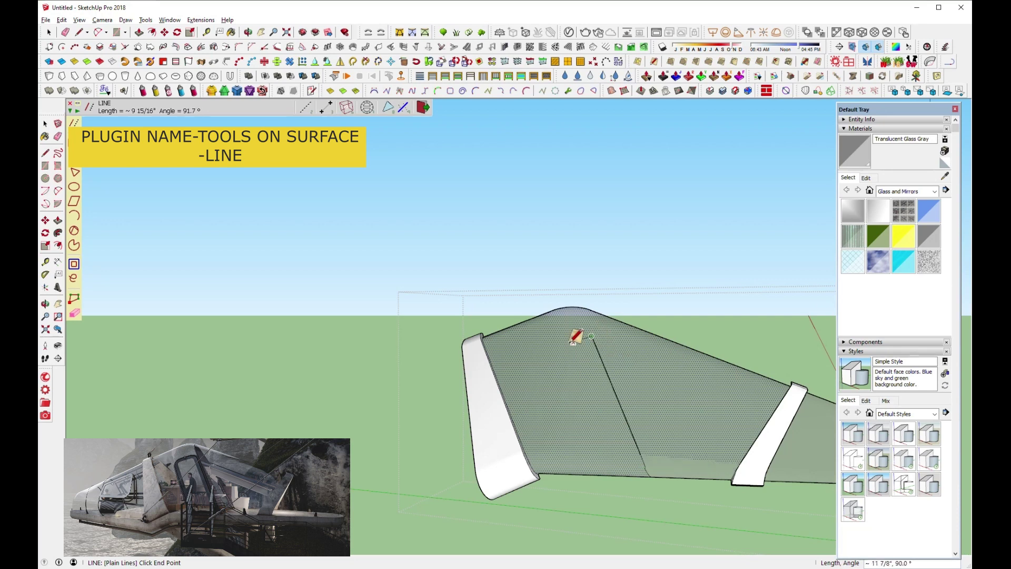
{"action": "left_click", "coordinate": [537, 352]}
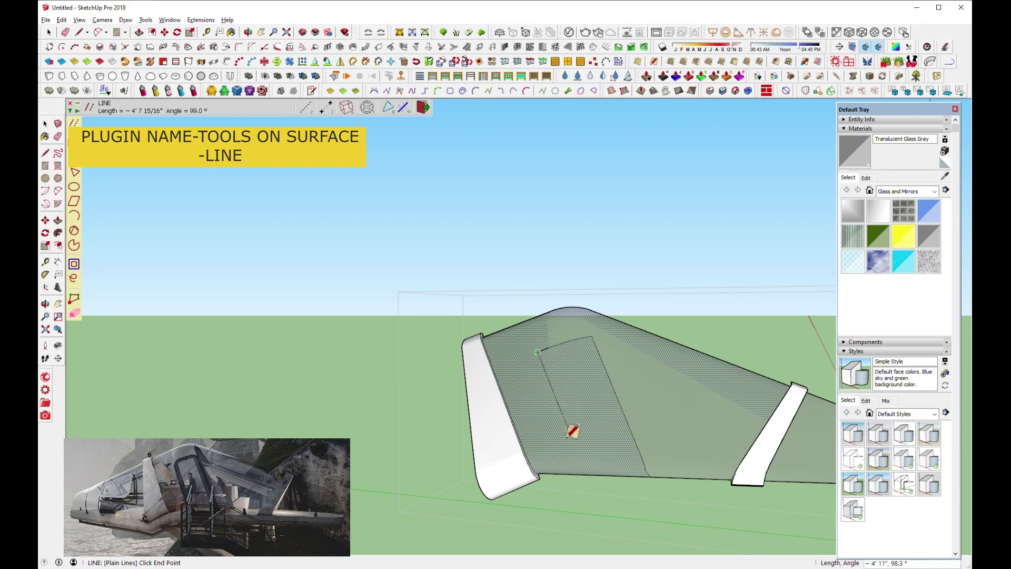
{"action": "left_click", "coordinate": [578, 462]}
{"action": "middle_click_drag", "start_coordinate": [580, 458], "coordinate": [550, 402]}
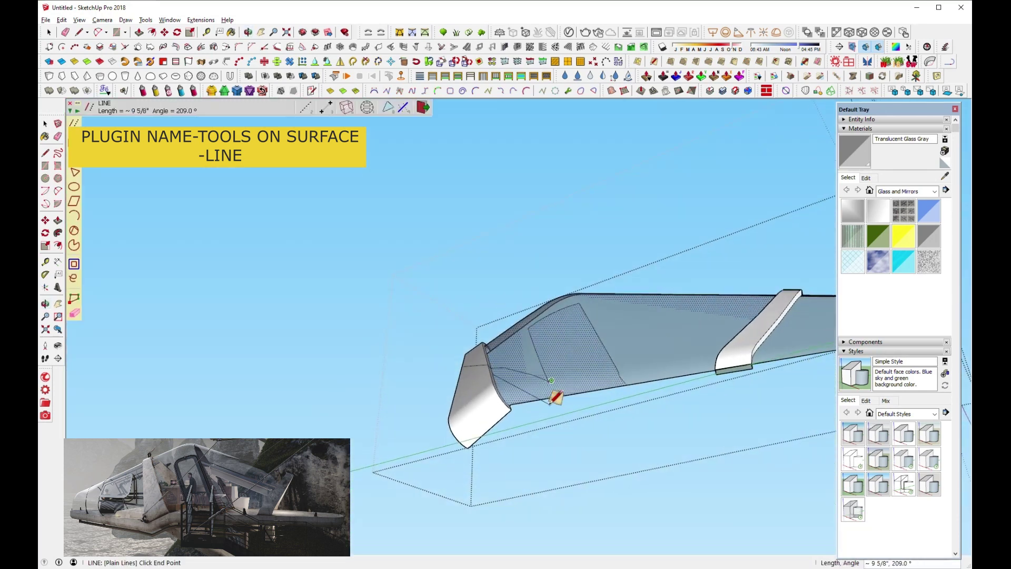
{"action": "scroll", "coordinate": [554, 399], "scroll_direction": "up", "scroll_amount": 2}
{"action": "scroll", "coordinate": [564, 393], "scroll_direction": "up", "scroll_amount": 2}
{"action": "mouse_move", "coordinate": [560, 400]}
{"action": "middle_mouse_down"}
{"action": "mouse_move", "coordinate": [592, 391]}
{"action": "mouse_move", "coordinate": [578, 383]}
{"action": "middle_mouse_up"}
{"action": "left_click", "coordinate": [564, 394]}
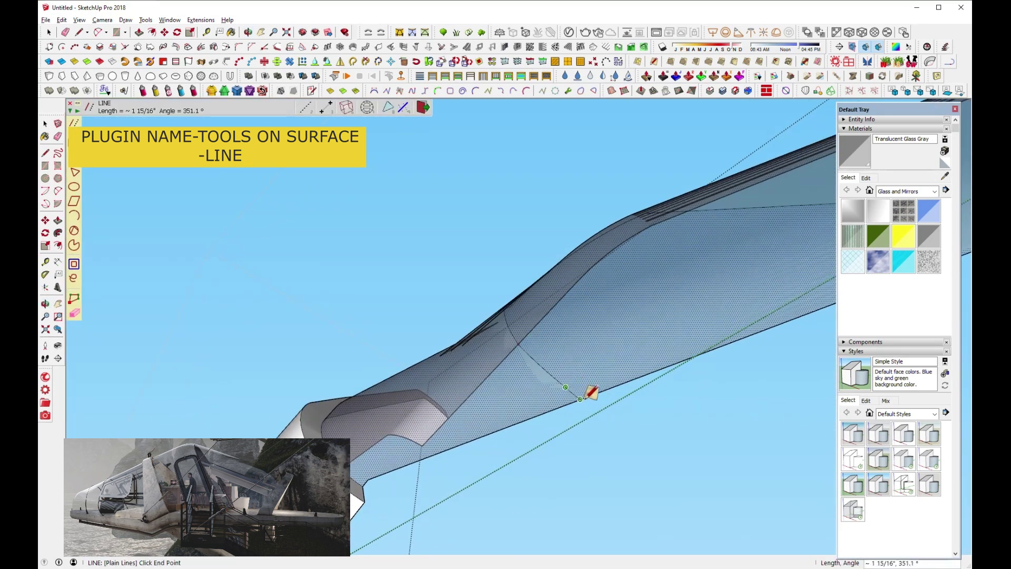
{"action": "left_click", "coordinate": [578, 402]}
Review the finished panel outline from beneath the hull with the Select tool.
{"action": "scroll", "coordinate": [559, 402], "scroll_direction": "down", "scroll_amount": 2}
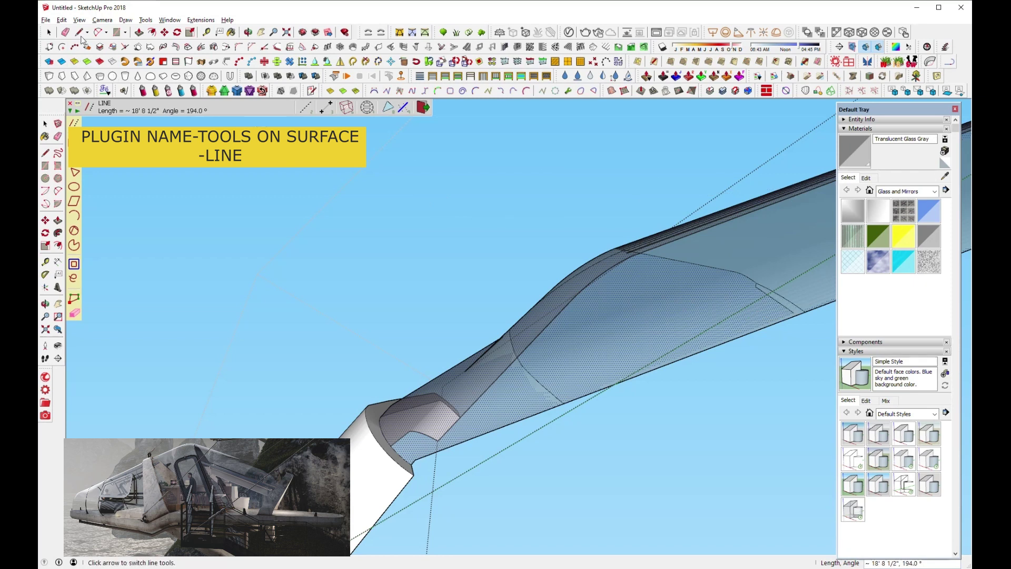
{"action": "left_click", "coordinate": [66, 33]}
{"action": "scroll", "coordinate": [756, 287], "scroll_direction": "up", "scroll_amount": 2}
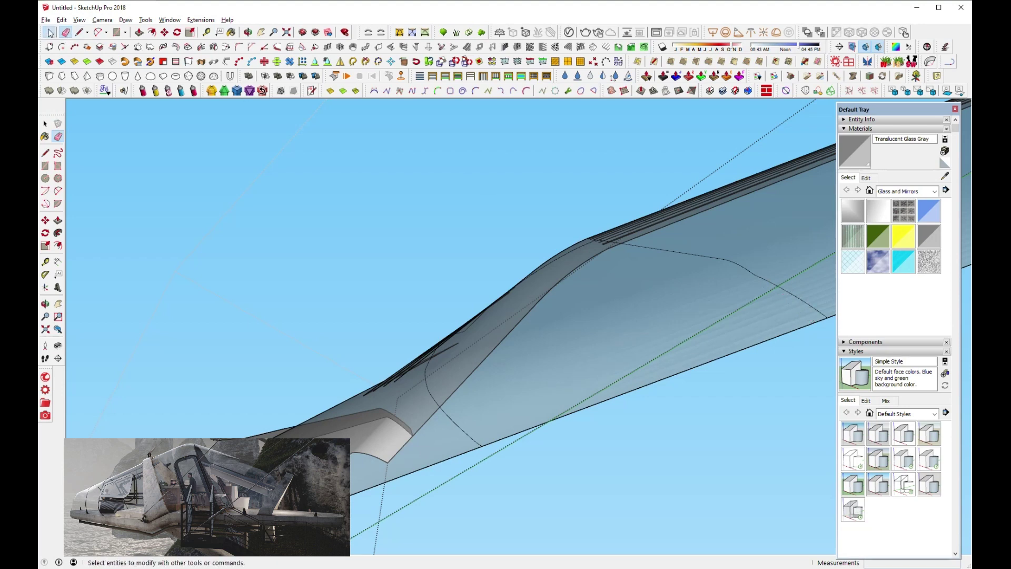
{"action": "left_click", "coordinate": [50, 33]}
{"action": "mouse_move", "coordinate": [589, 302]}
{"action": "middle_mouse_down"}
{"action": "mouse_move", "coordinate": [589, 345]}
{"action": "mouse_move", "coordinate": [635, 460]}
{"action": "mouse_move", "coordinate": [677, 327]}
{"action": "mouse_move", "coordinate": [528, 384]}
{"action": "mouse_move", "coordinate": [194, 364]}
{"action": "mouse_move", "coordinate": [461, 387]}
{"action": "middle_mouse_up"}
{"action": "scroll", "coordinate": [528, 384], "scroll_direction": "down", "scroll_amount": 3}
{"action": "scroll", "coordinate": [529, 383], "scroll_direction": "down", "scroll_amount": 2}
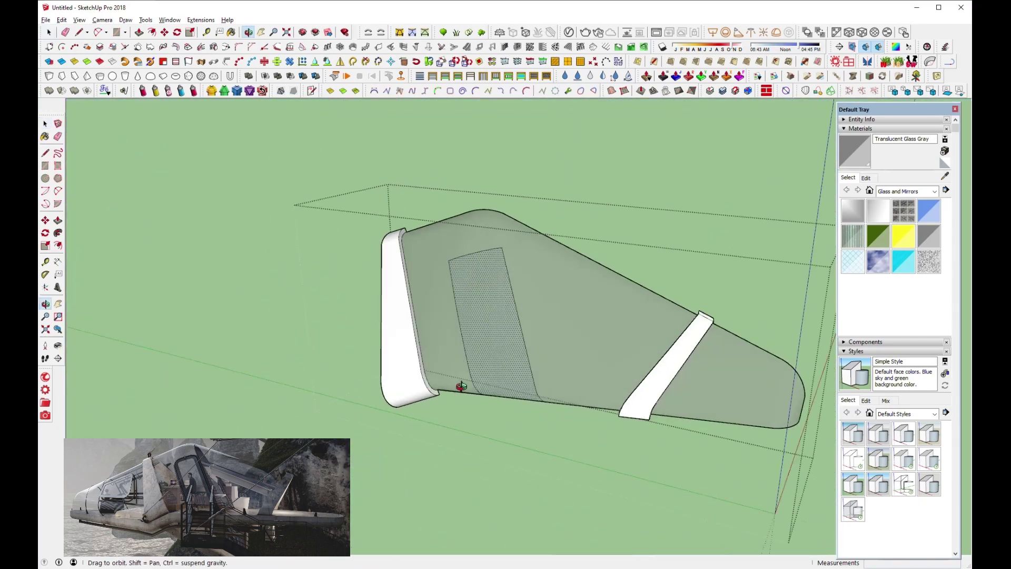
{"action": "scroll", "coordinate": [461, 387], "scroll_direction": "up", "scroll_amount": 3}
{"action": "scroll", "coordinate": [477, 306], "scroll_direction": "up", "scroll_amount": 3}
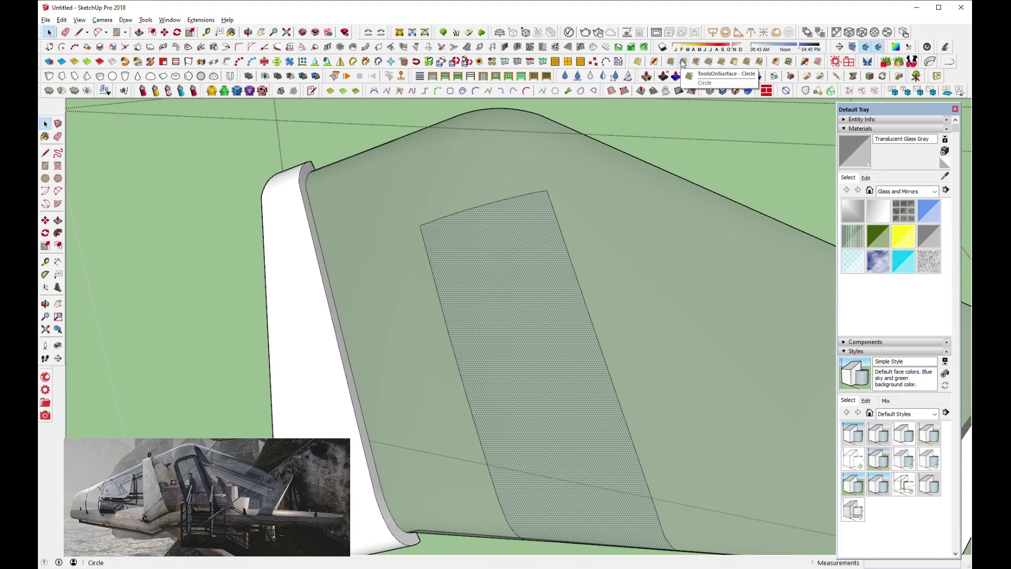
{"action": "left_click", "coordinate": [683, 64]}
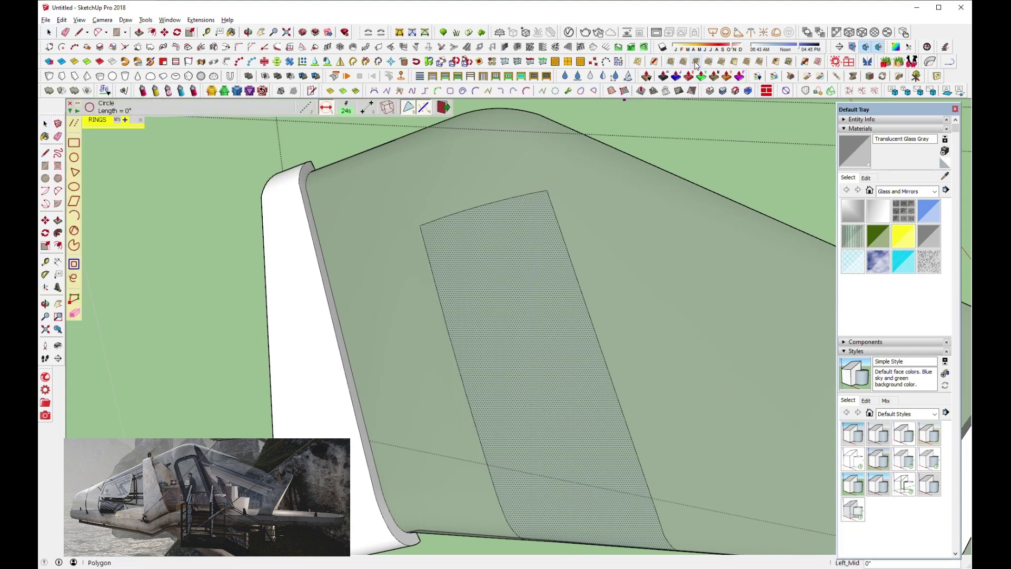
Switch the on-surface drawing tool to Arc and start at the panel's top edge.
{"action": "left_click", "coordinate": [671, 62]}
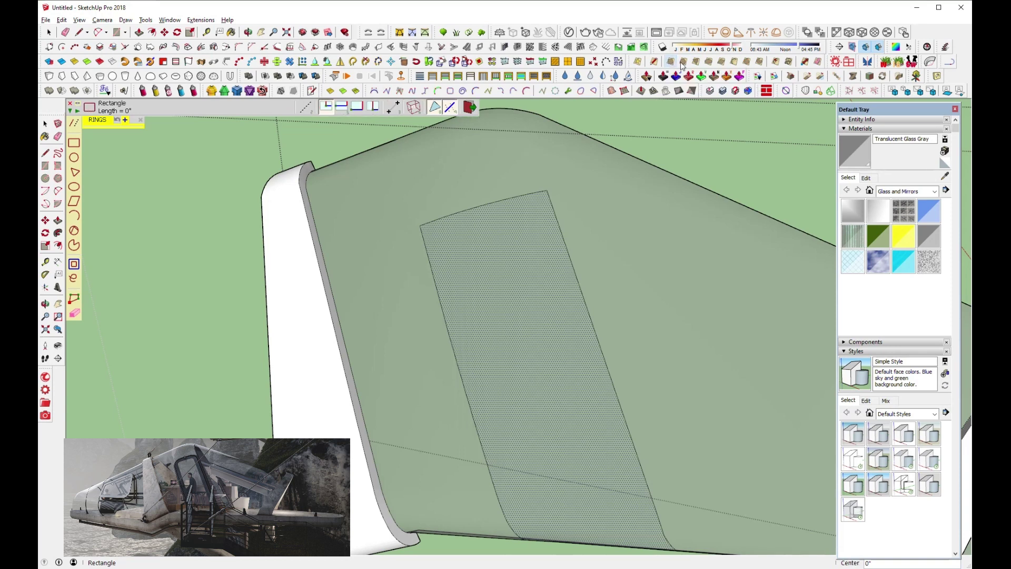
{"action": "left_click", "coordinate": [733, 62]}
{"action": "scroll", "coordinate": [536, 190], "scroll_direction": "up", "scroll_amount": 2}
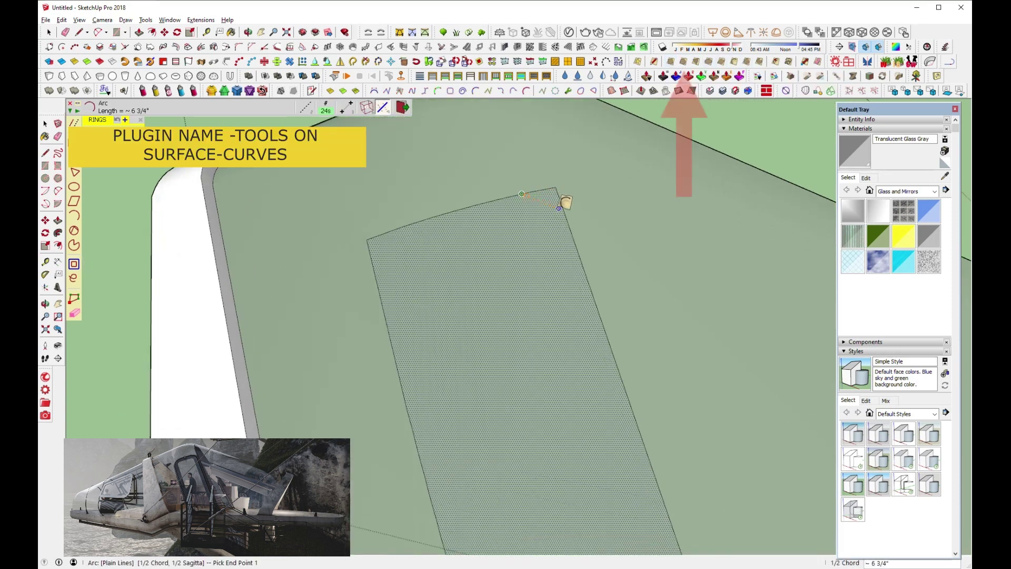
{"action": "left_click", "coordinate": [522, 192]}
{"action": "scroll", "coordinate": [557, 193], "scroll_direction": "up", "scroll_amount": 1}
{"action": "scroll", "coordinate": [557, 192], "scroll_direction": "up", "scroll_amount": 1}
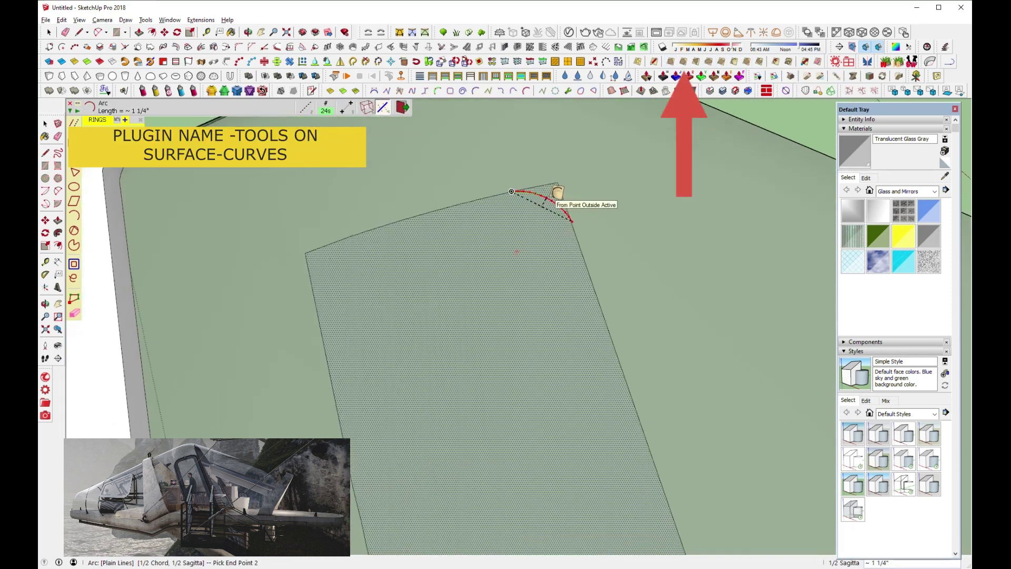
{"action": "scroll", "coordinate": [559, 191], "scroll_direction": "up", "scroll_amount": 1}
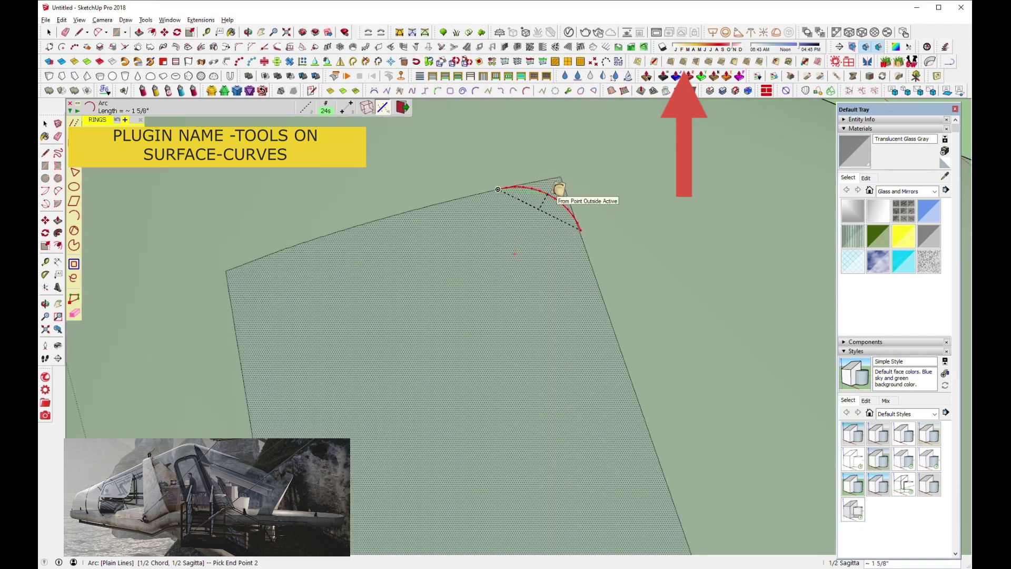
Round the panel's top-right and top-left corners with on-surface arcs.
{"action": "left_click", "coordinate": [557, 192]}
{"action": "scroll", "coordinate": [557, 192], "scroll_direction": "up", "scroll_amount": 1}
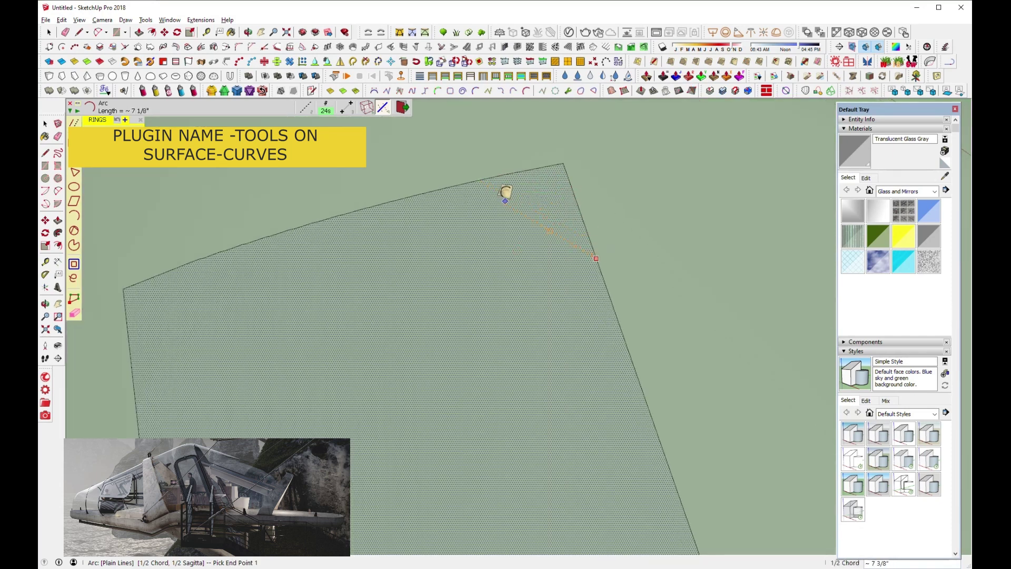
{"action": "left_click", "coordinate": [425, 193]}
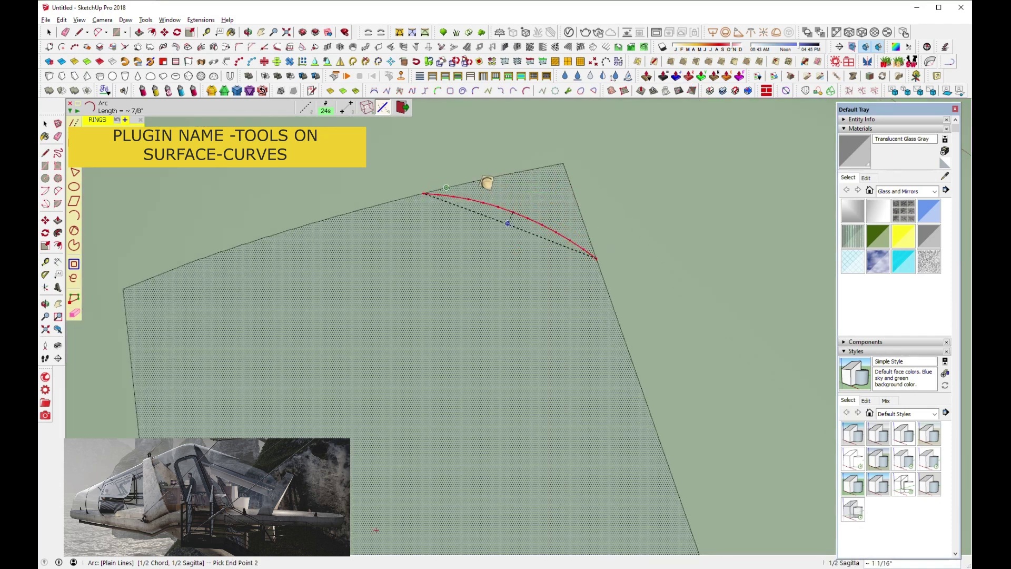
{"action": "left_click", "coordinate": [515, 189]}
{"action": "middle_click_drag", "start_coordinate": [516, 188], "coordinate": [335, 266]}
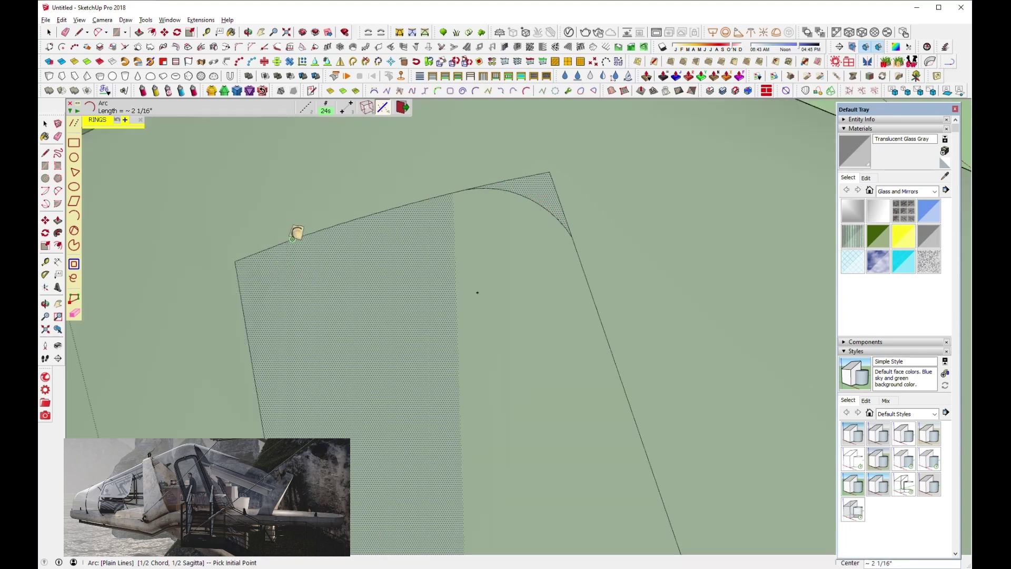
{"action": "left_click", "coordinate": [250, 346]}
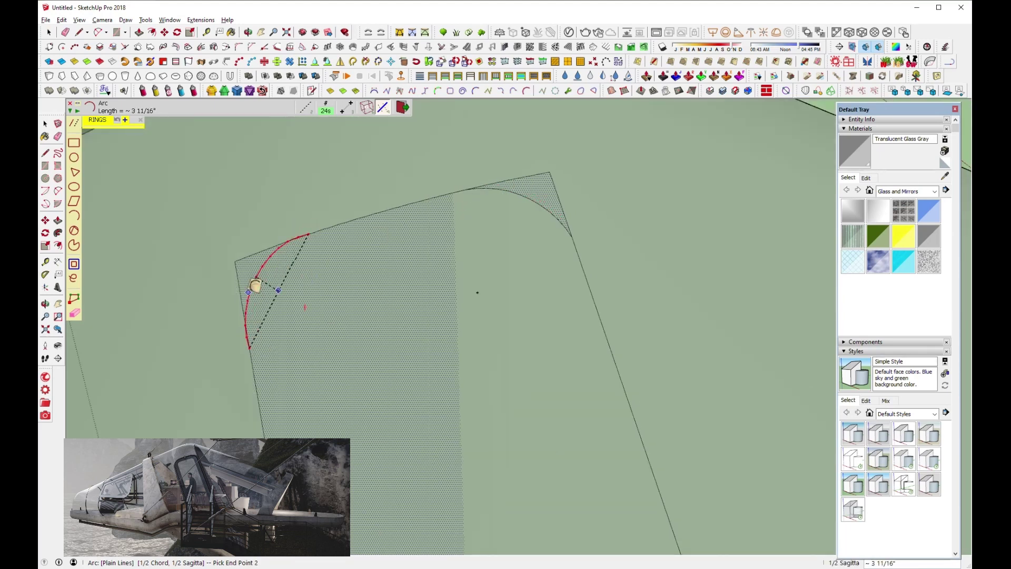
{"action": "left_click", "coordinate": [263, 288]}
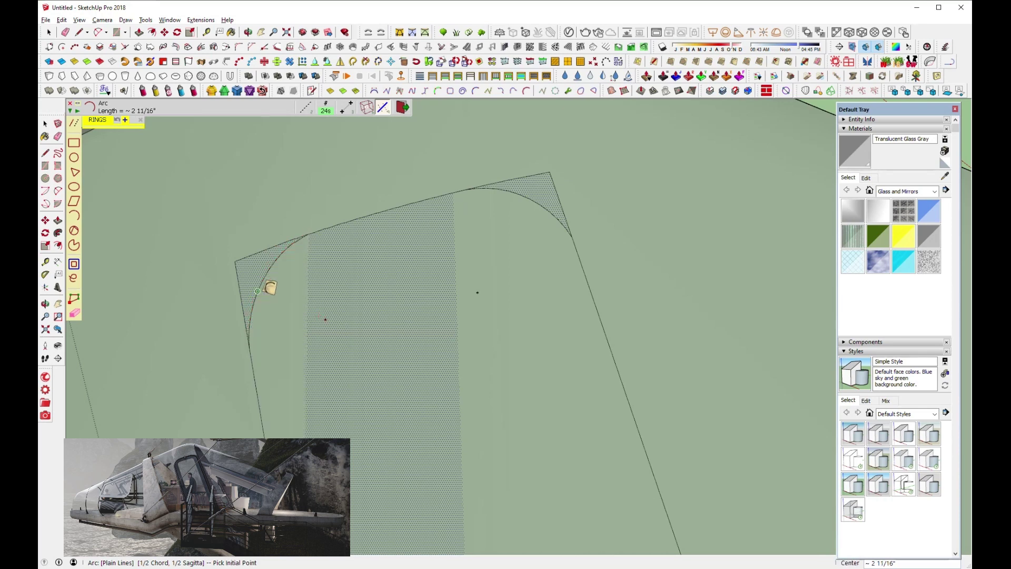
{"action": "mouse_move", "coordinate": [471, 223]}
{"action": "middle_mouse_down"}
{"action": "mouse_move", "coordinate": [436, 250]}
{"action": "mouse_move", "coordinate": [467, 209]}
{"action": "mouse_move", "coordinate": [458, 287]}
{"action": "middle_mouse_up"}
Erase the straight corner stubs at the panel's top-left and top-right corners.
{"action": "left_click", "coordinate": [66, 32]}
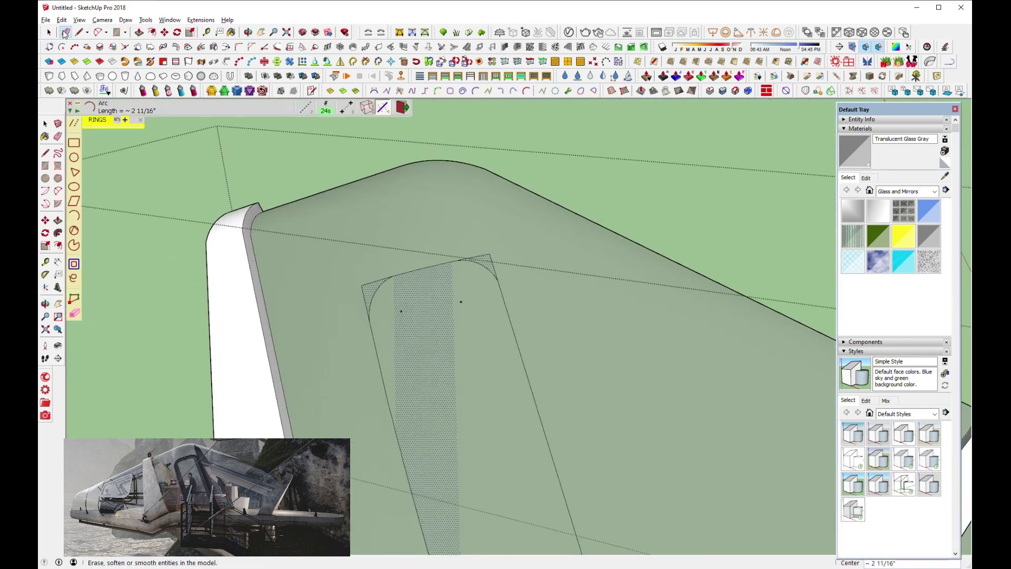
{"action": "scroll", "coordinate": [421, 278], "scroll_direction": "up", "scroll_amount": 2}
{"action": "left_click_drag", "start_coordinate": [347, 291], "coordinate": [369, 276]}
{"action": "left_click_drag", "start_coordinate": [526, 246], "coordinate": [519, 247]}
Zoom and orbit out to view the whole cleaned-up glass fin.
{"action": "scroll", "coordinate": [372, 268], "scroll_direction": "up", "scroll_amount": 1}
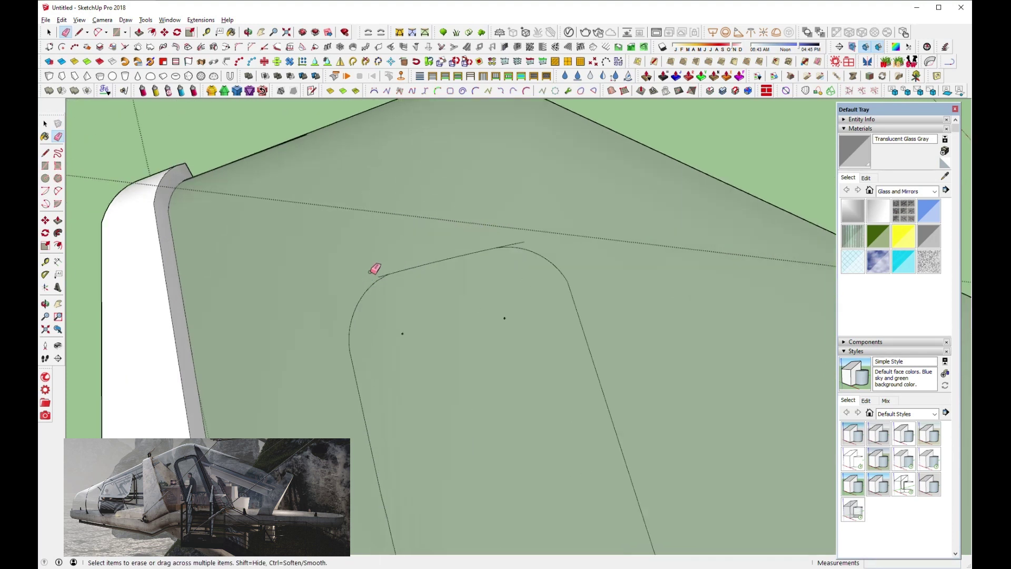
{"action": "scroll", "coordinate": [384, 270], "scroll_direction": "up", "scroll_amount": 1}
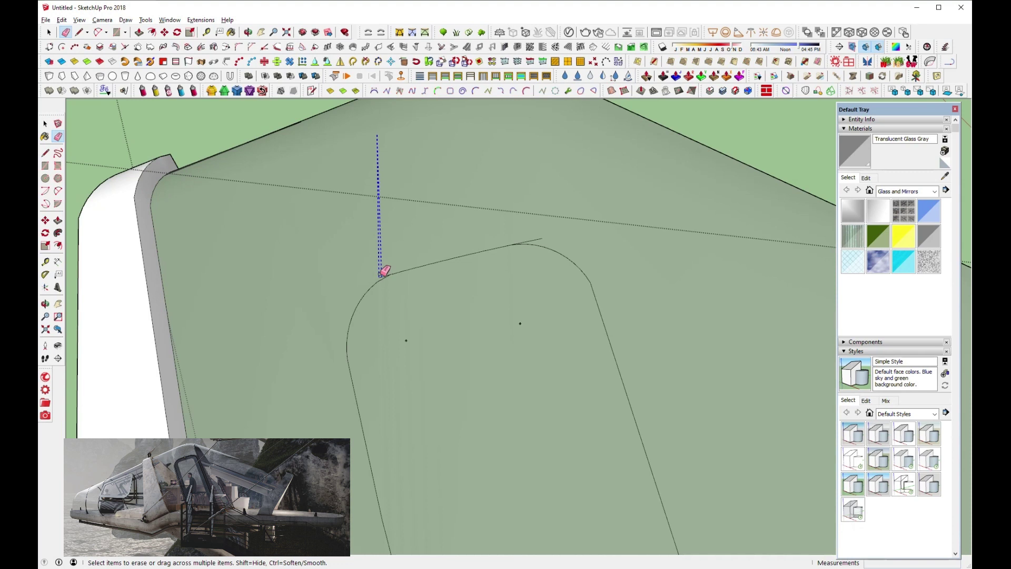
{"action": "scroll", "coordinate": [523, 244], "scroll_direction": "up", "scroll_amount": 1}
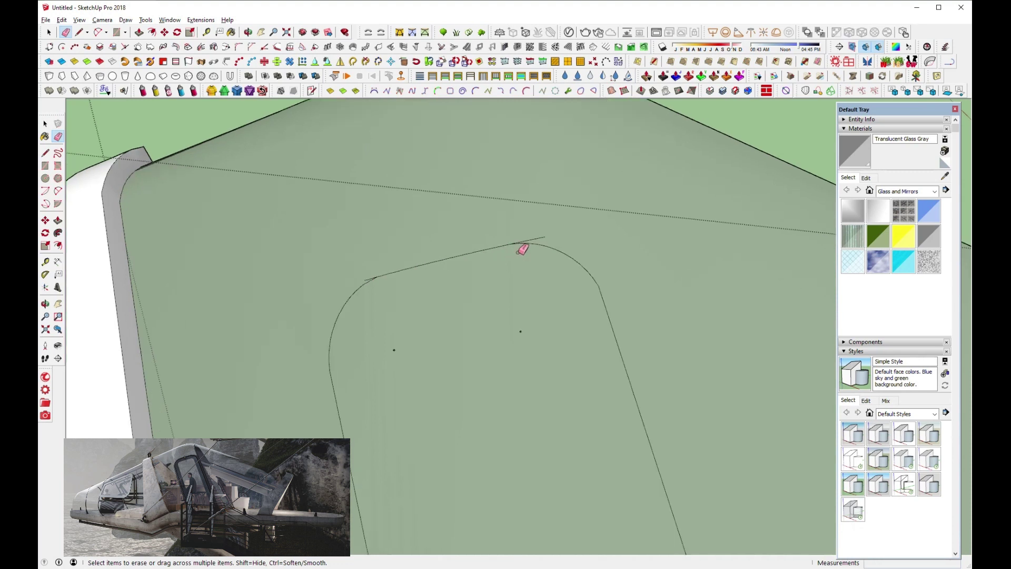
{"action": "scroll", "coordinate": [529, 239], "scroll_direction": "up", "scroll_amount": 1}
{"action": "scroll", "coordinate": [529, 238], "scroll_direction": "up", "scroll_amount": 1}
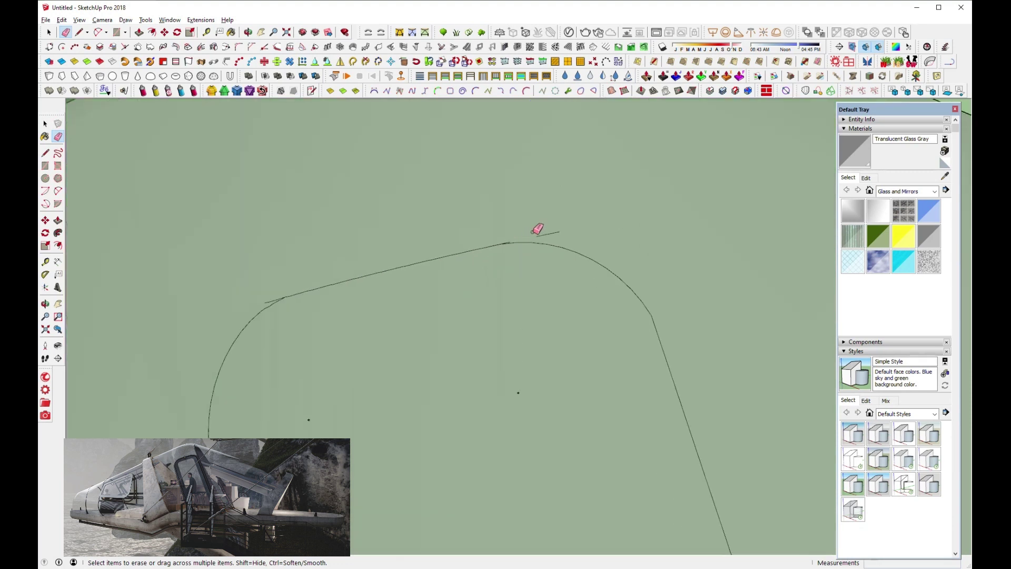
{"action": "scroll", "coordinate": [260, 299], "scroll_direction": "up", "scroll_amount": 2}
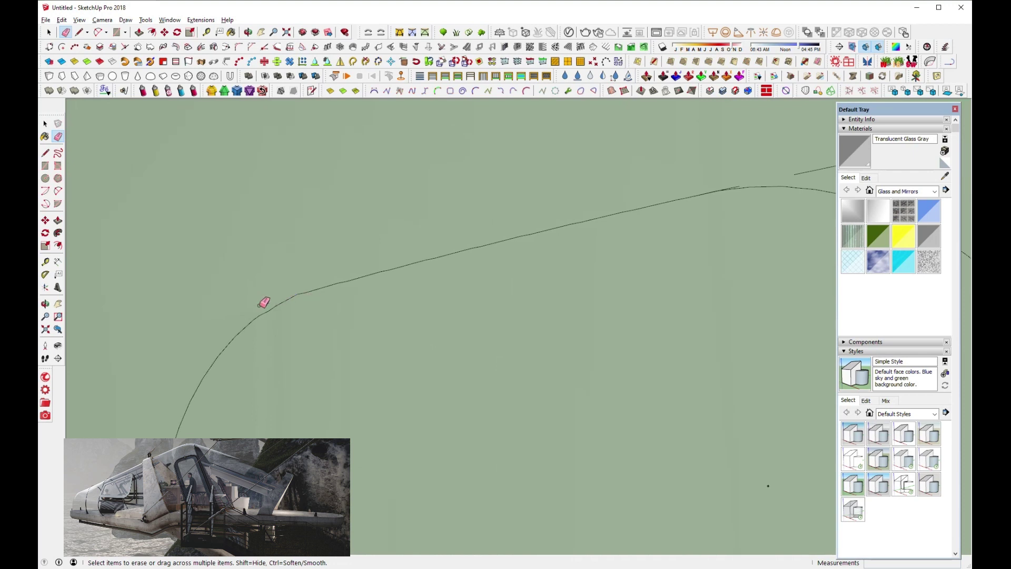
{"action": "scroll", "coordinate": [269, 303], "scroll_direction": "down", "scroll_amount": 1}
{"action": "scroll", "coordinate": [312, 307], "scroll_direction": "down", "scroll_amount": 1}
{"action": "scroll", "coordinate": [579, 232], "scroll_direction": "up", "scroll_amount": 2}
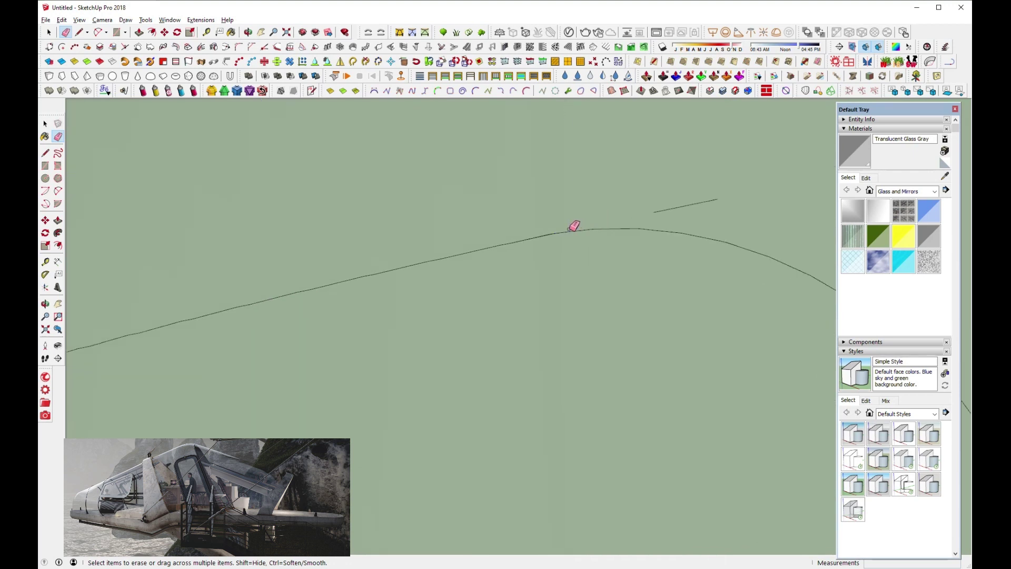
{"action": "scroll", "coordinate": [579, 210], "scroll_direction": "down", "scroll_amount": 2}
{"action": "scroll", "coordinate": [526, 200], "scroll_direction": "down", "scroll_amount": 2}
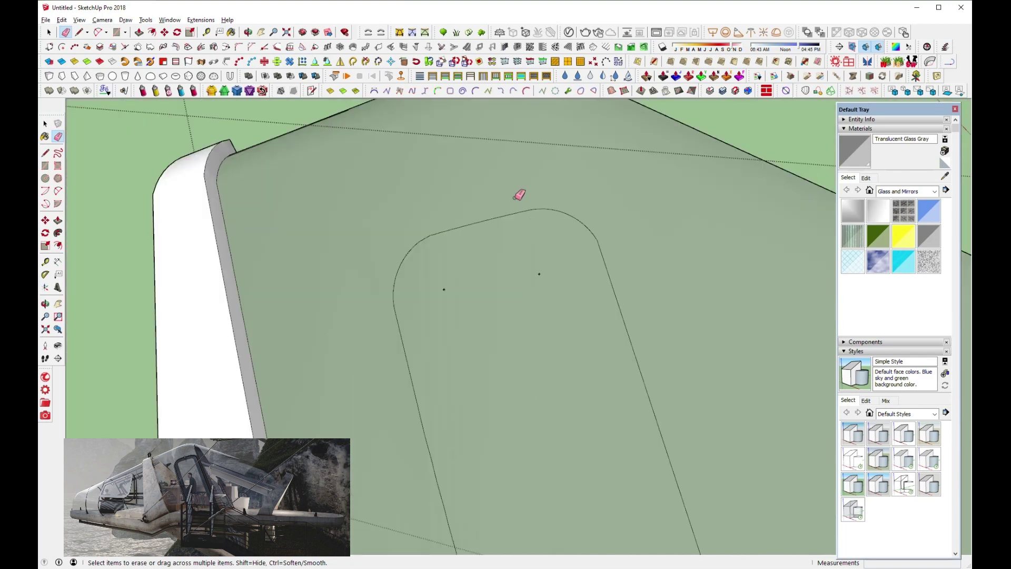
{"action": "scroll", "coordinate": [518, 195], "scroll_direction": "down", "scroll_amount": 2}
{"action": "mouse_move", "coordinate": [519, 195]}
{"action": "middle_mouse_down"}
{"action": "mouse_move", "coordinate": [470, 241]}
{"action": "mouse_move", "coordinate": [361, 142]}
{"action": "mouse_move", "coordinate": [336, 261]}
{"action": "mouse_move", "coordinate": [364, 368]}
{"action": "middle_mouse_up"}
{"action": "key", "text": "space"}
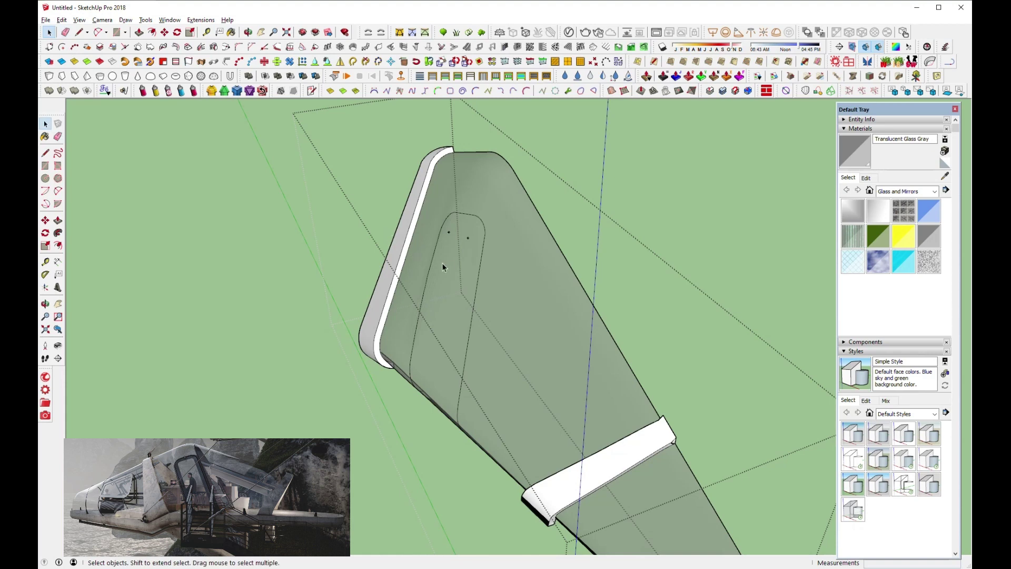
{"action": "left_click", "coordinate": [441, 263]}
{"action": "mouse_move", "coordinate": [442, 263]}
{"action": "middle_mouse_down"}
{"action": "mouse_move", "coordinate": [593, 206]}
{"action": "mouse_move", "coordinate": [528, 272]}
{"action": "middle_mouse_up"}
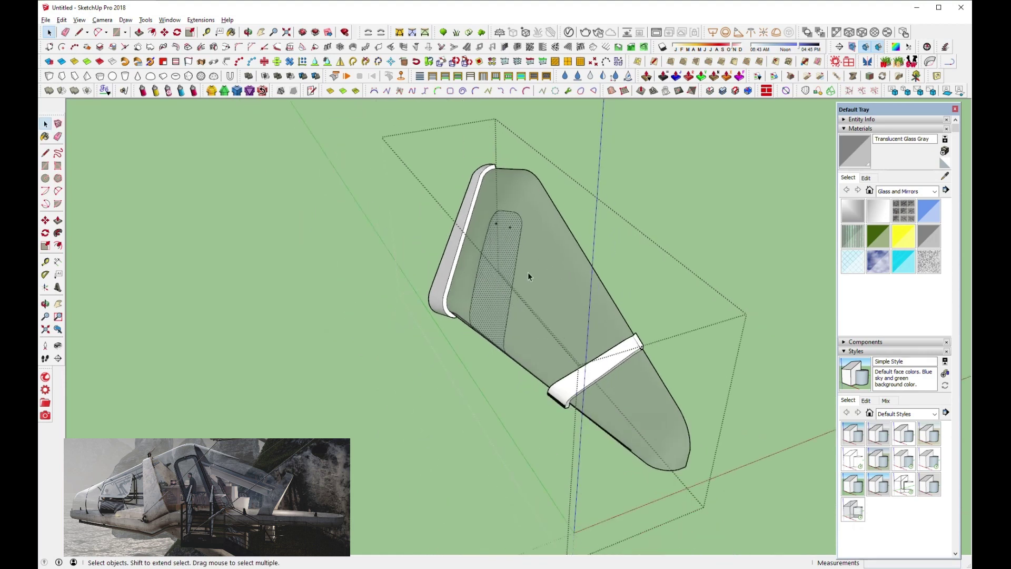
{"action": "double_click", "coordinate": [490, 267]}
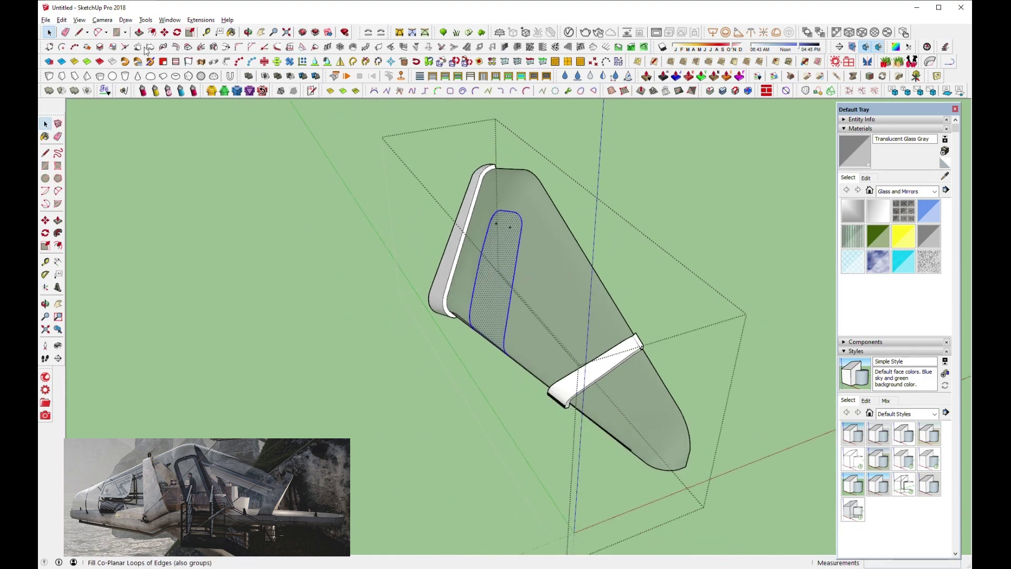
{"action": "left_click", "coordinate": [45, 220]}
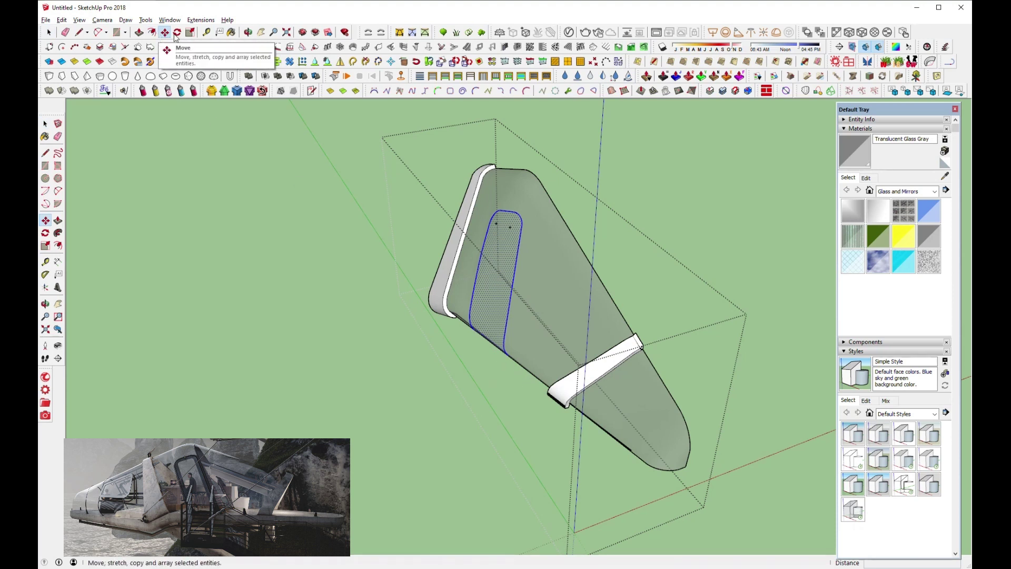
{"action": "left_click", "coordinate": [226, 61]}
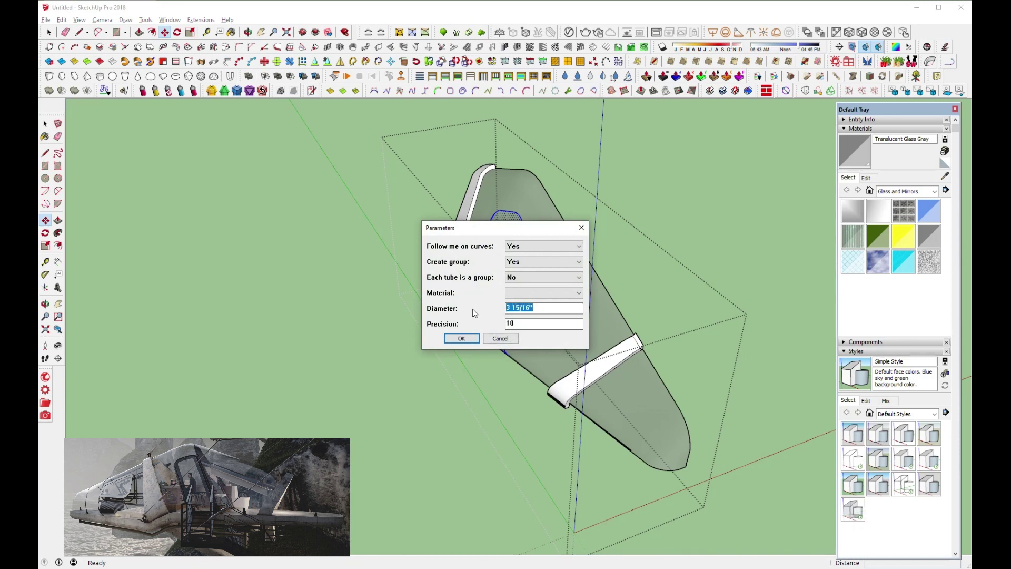
{"action": "type", "text": "3"}
{"action": "left_click", "coordinate": [462, 338]}
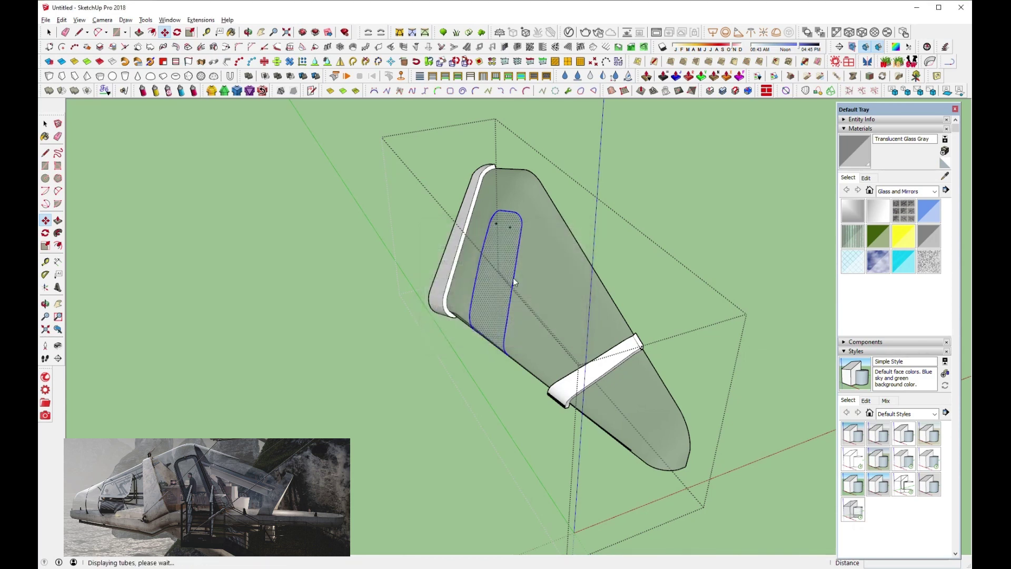
{"action": "scroll", "coordinate": [513, 277], "scroll_direction": "up", "scroll_amount": 2}
{"action": "scroll", "coordinate": [514, 271], "scroll_direction": "up", "scroll_amount": 2}
{"action": "scroll", "coordinate": [515, 267], "scroll_direction": "up", "scroll_amount": 2}
{"action": "mouse_move", "coordinate": [499, 293]}
{"action": "middle_mouse_down"}
{"action": "mouse_move", "coordinate": [564, 230]}
{"action": "mouse_move", "coordinate": [592, 262]}
{"action": "mouse_move", "coordinate": [509, 265]}
{"action": "middle_mouse_up"}
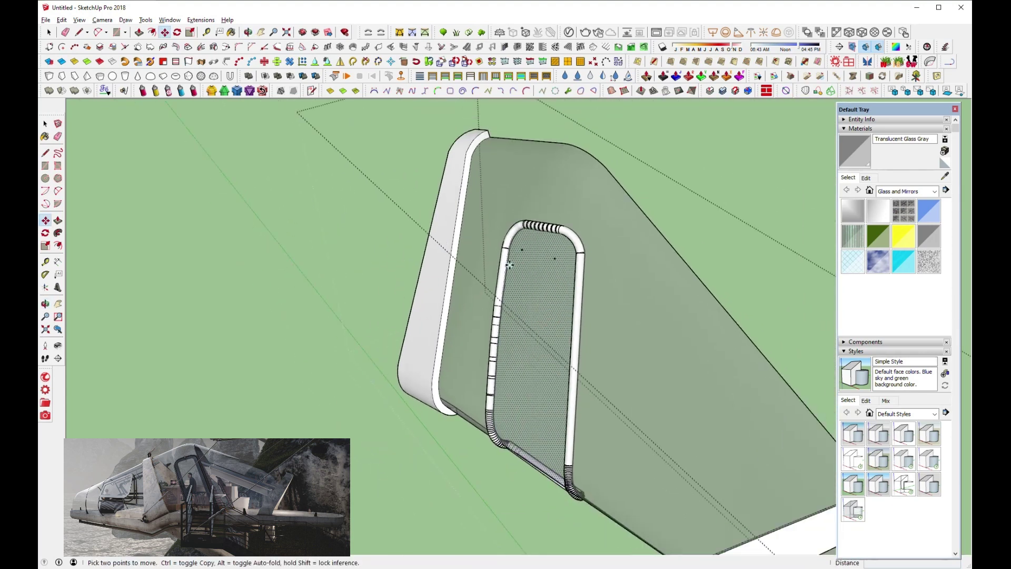
{"action": "key", "text": "ctrl+z"}
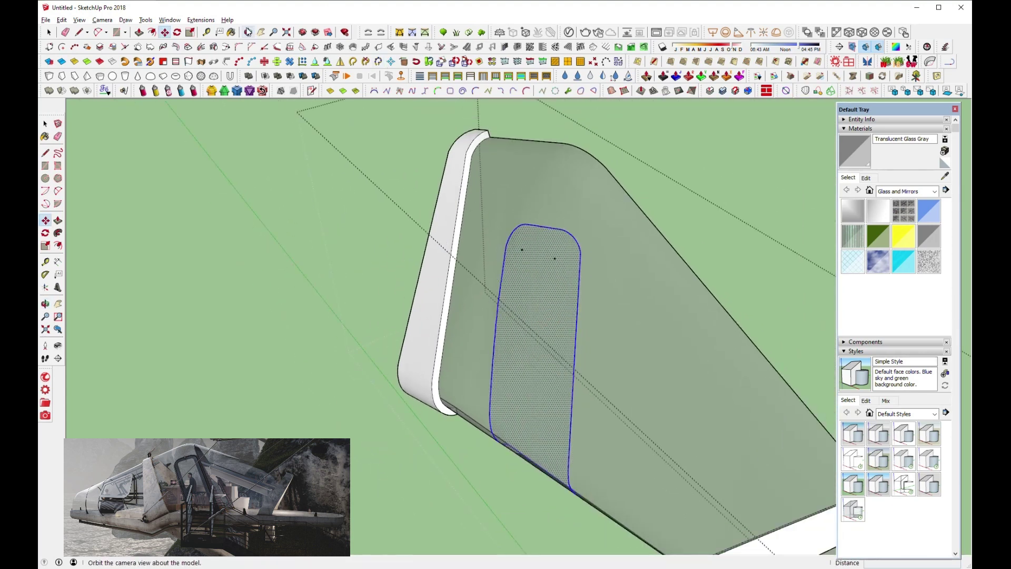
{"action": "left_click", "coordinate": [201, 20]}
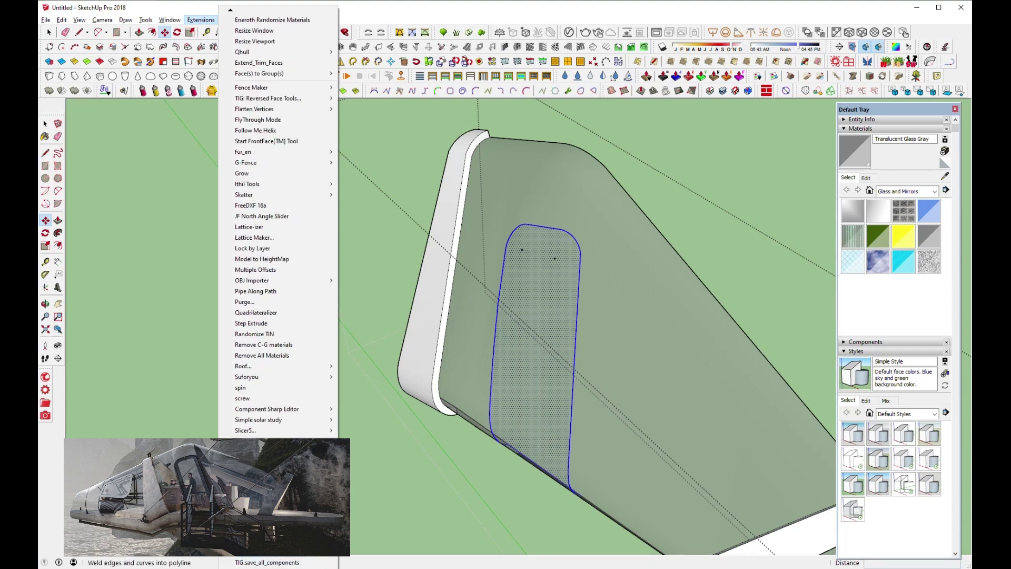
{"action": "key", "text": "Escape"}
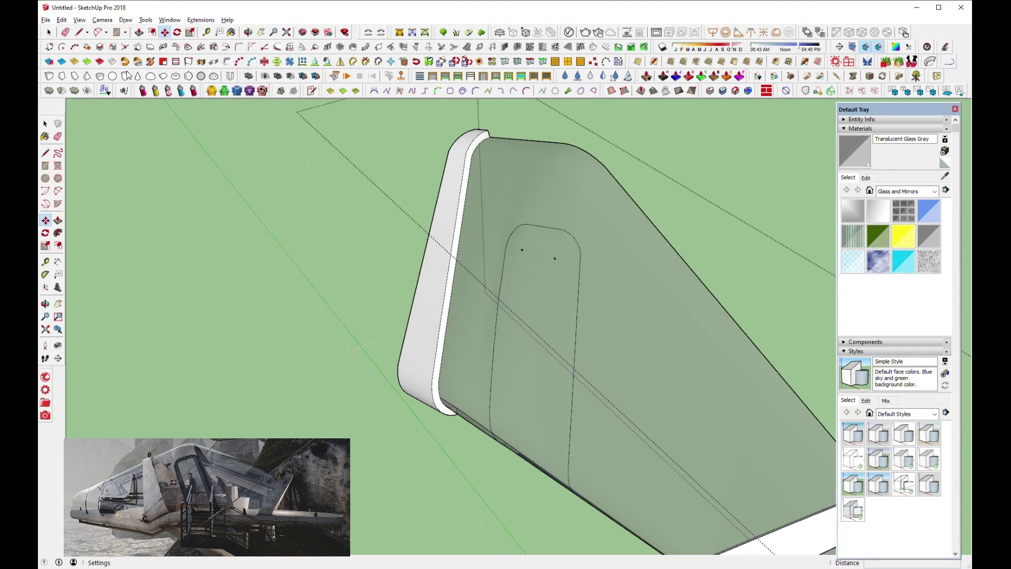
Ctrl-move a copy of the rounded window face beside the fin and select its outline.
{"action": "left_click", "coordinate": [50, 33]}
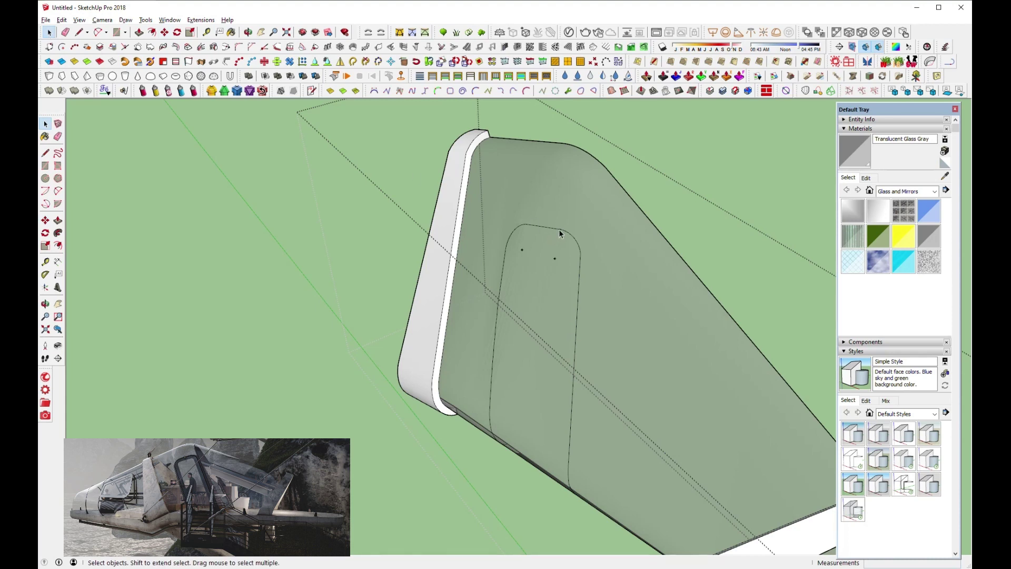
{"action": "left_click", "coordinate": [567, 311]}
{"action": "scroll", "coordinate": [567, 310], "scroll_direction": "down", "scroll_amount": 3}
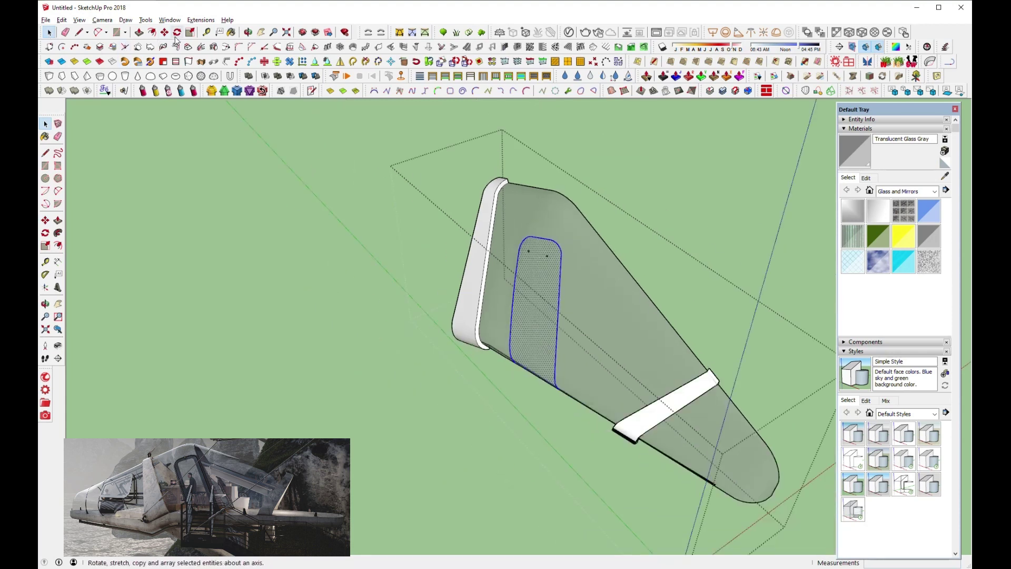
{"action": "left_click", "coordinate": [45, 221]}
{"action": "left_click", "coordinate": [450, 321]}
{"action": "key", "text": "ctrl"}
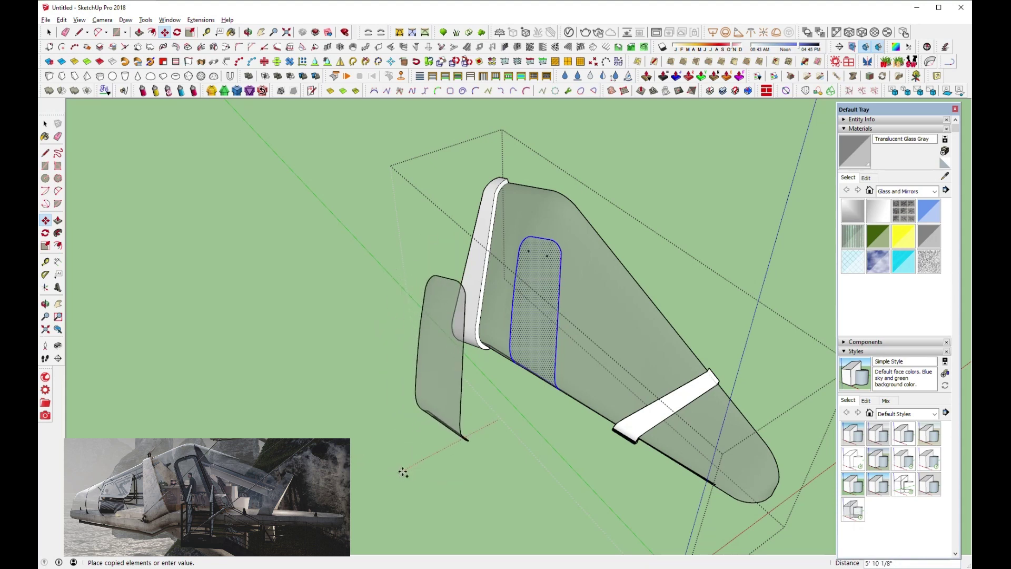
{"action": "left_click", "coordinate": [364, 358]}
{"action": "key", "text": "space"}
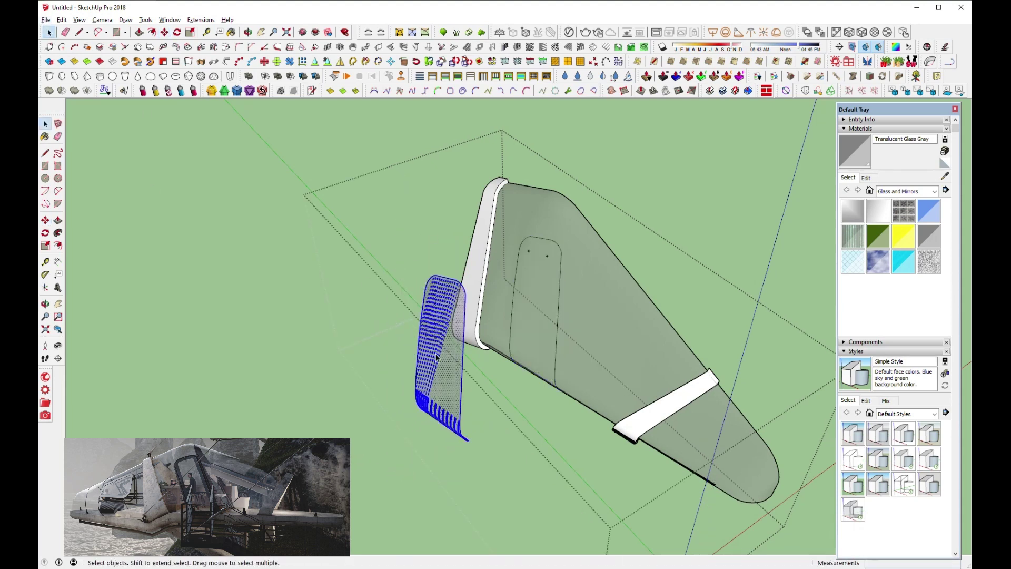
{"action": "mouse_move", "coordinate": [429, 361]}
{"action": "middle_mouse_down"}
{"action": "mouse_move", "coordinate": [388, 384]}
{"action": "mouse_move", "coordinate": [271, 388]}
{"action": "mouse_move", "coordinate": [371, 244]}
{"action": "middle_mouse_up"}
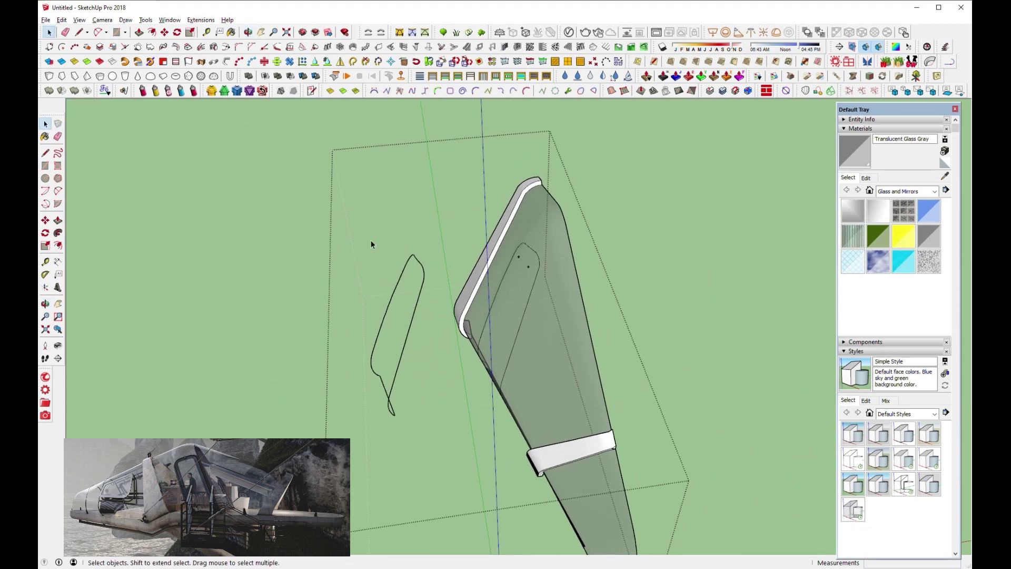
{"action": "double_click", "coordinate": [405, 282]}
Pan and orbit down to the lower end of the copied window outline.
{"action": "scroll", "coordinate": [406, 282], "scroll_direction": "up", "scroll_amount": 5}
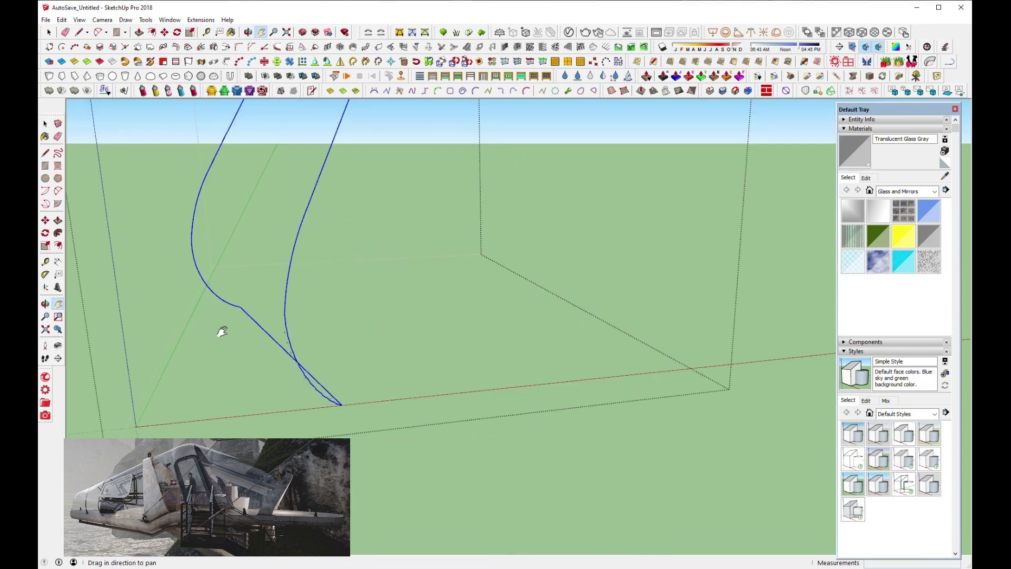
{"action": "middle_click_drag", "start_coordinate": [221, 332], "coordinate": [277, 333], "text": "shift"}
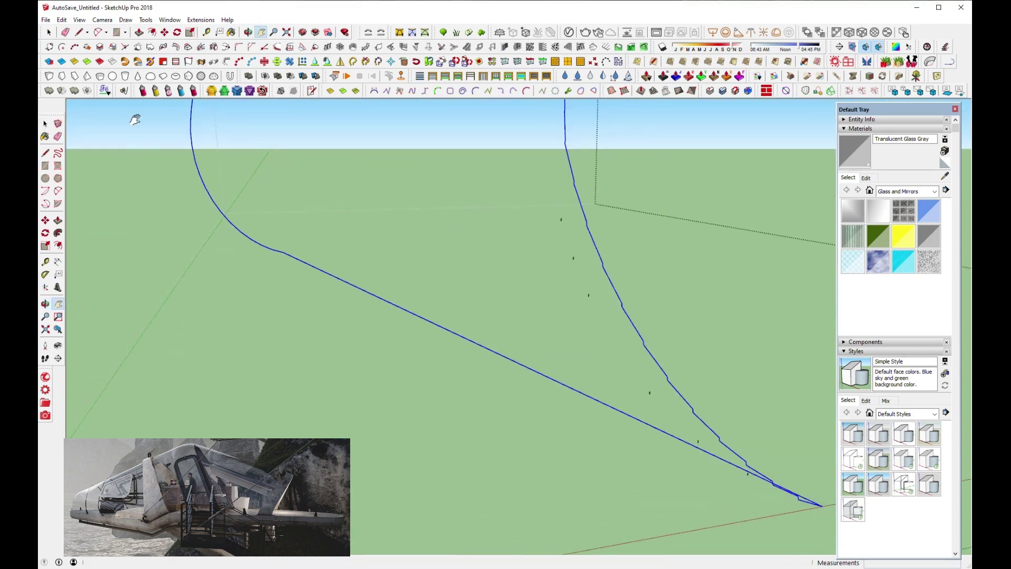
{"action": "left_click", "coordinate": [125, 32]}
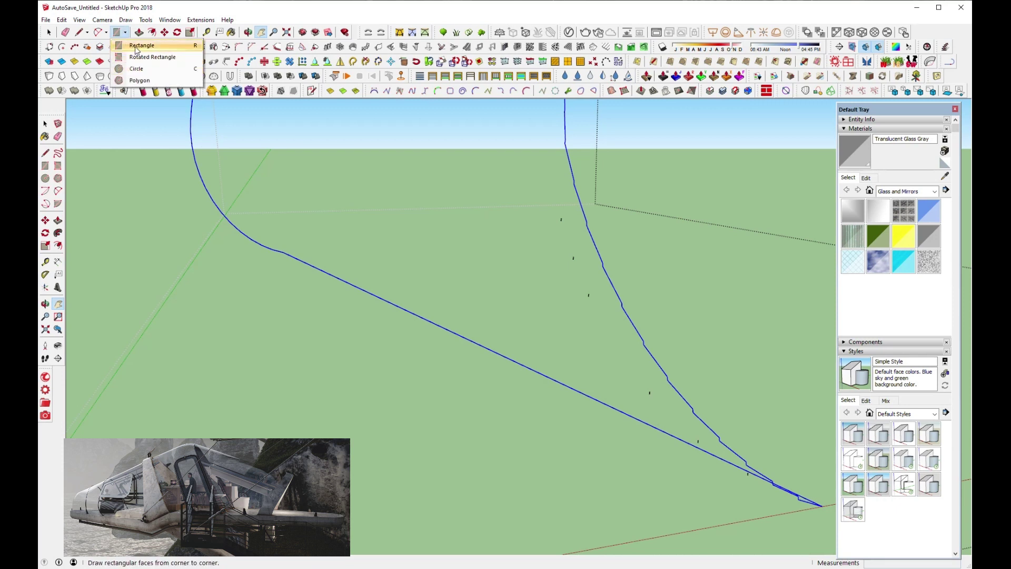
{"action": "left_click", "coordinate": [136, 46]}
{"action": "scroll", "coordinate": [469, 326], "scroll_direction": "down", "scroll_amount": 3}
{"action": "middle_click_drag", "start_coordinate": [461, 340], "coordinate": [346, 284]}
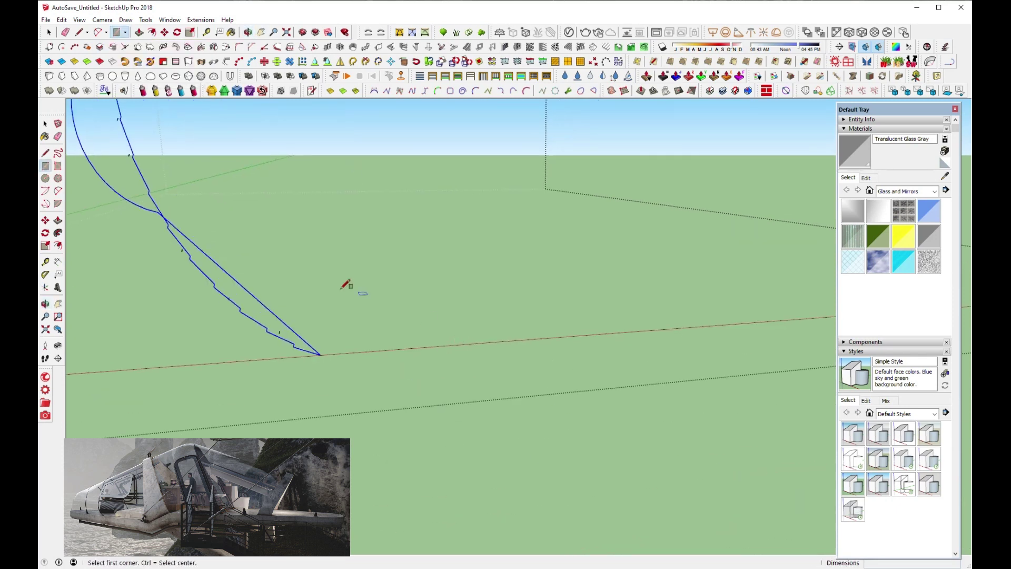
{"action": "middle_click_drag", "start_coordinate": [224, 263], "coordinate": [210, 221]}
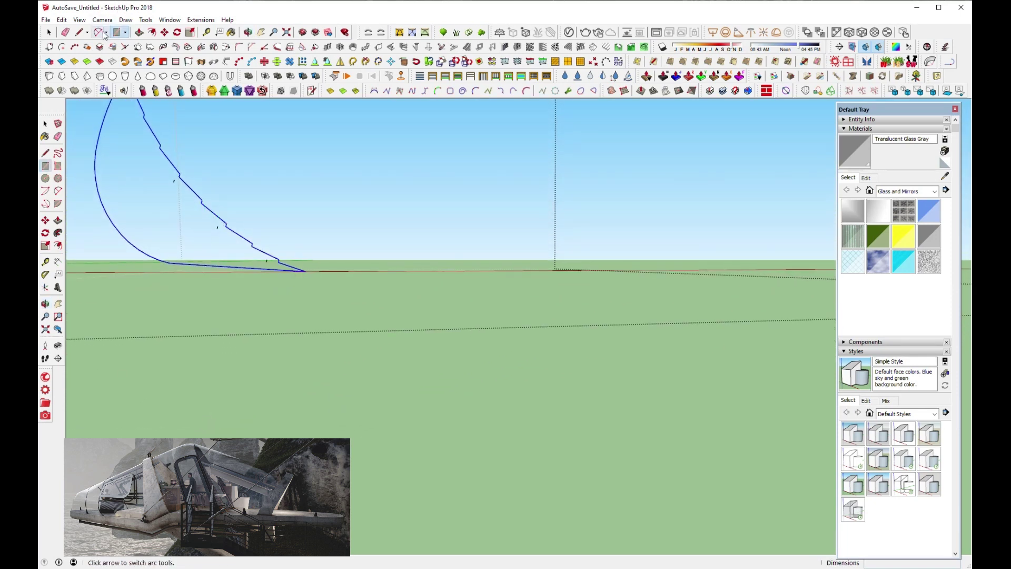
Draw a 1.5-radius circle centred on the outline's end point.
{"action": "left_click", "coordinate": [126, 32]}
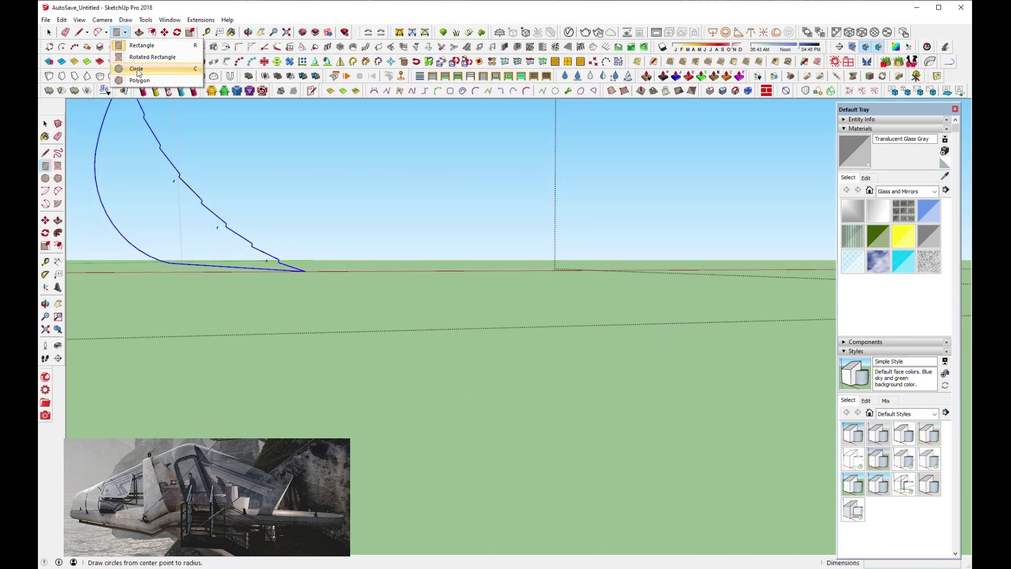
{"action": "left_click", "coordinate": [141, 66]}
{"action": "left_click", "coordinate": [221, 266]}
{"action": "type", "text": "1.5"}
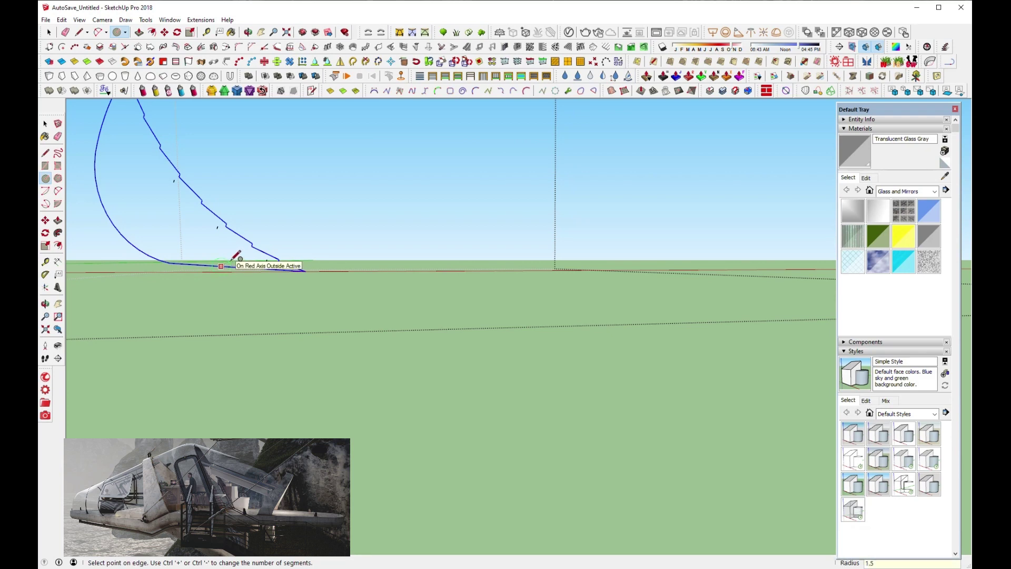
{"action": "left_click", "coordinate": [274, 266]}
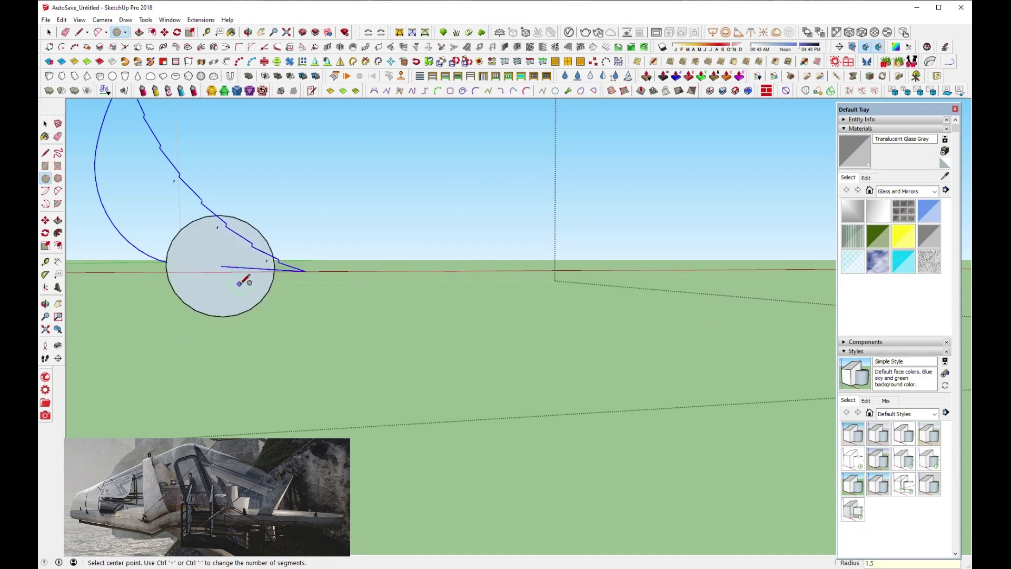
{"action": "mouse_move", "coordinate": [247, 274]}
{"action": "middle_mouse_down"}
{"action": "mouse_move", "coordinate": [686, 330]}
{"action": "mouse_move", "coordinate": [463, 365]}
{"action": "middle_mouse_up"}
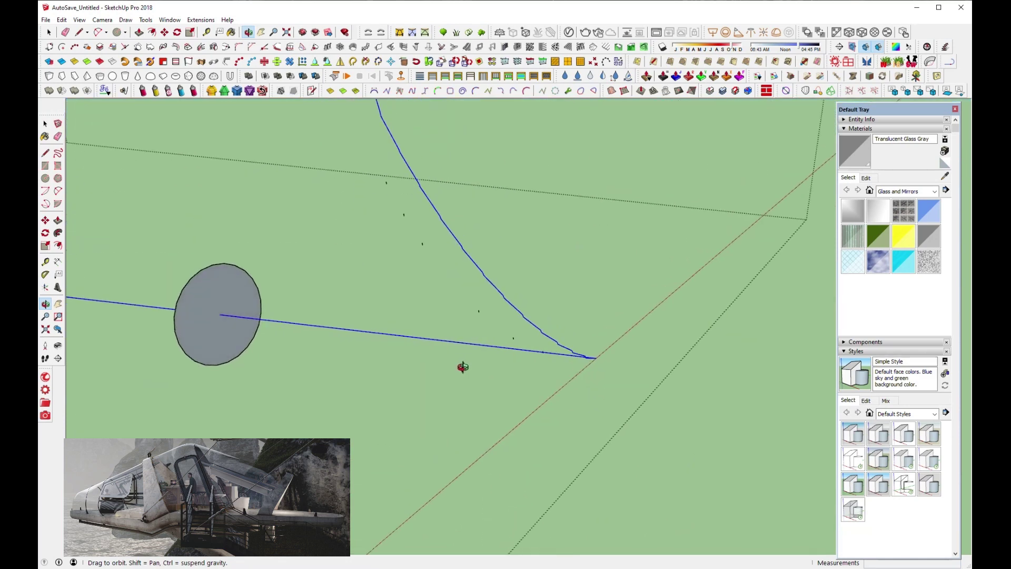
{"action": "left_click", "coordinate": [49, 31]}
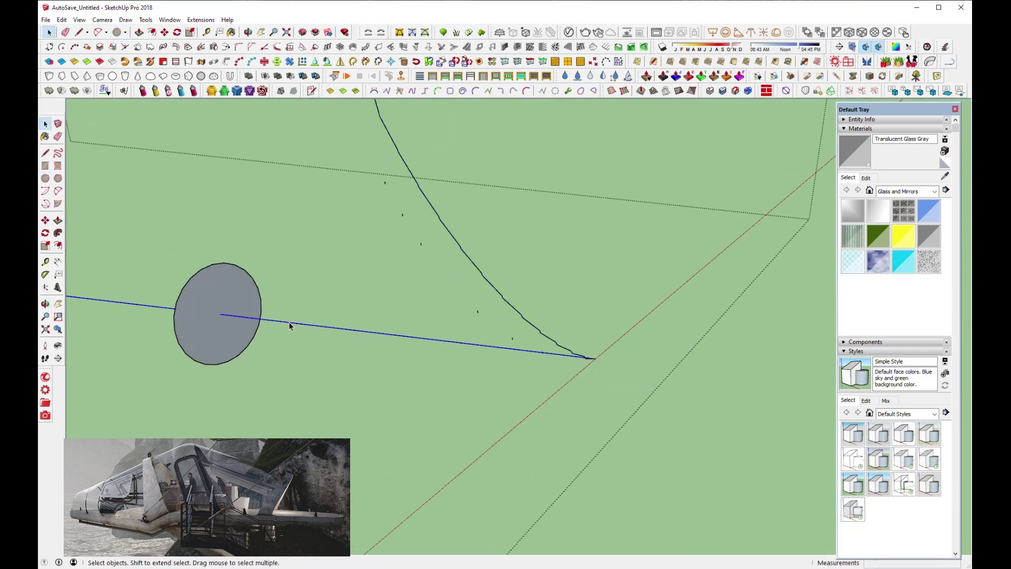
{"action": "scroll", "coordinate": [458, 335], "scroll_direction": "down", "scroll_amount": 2}
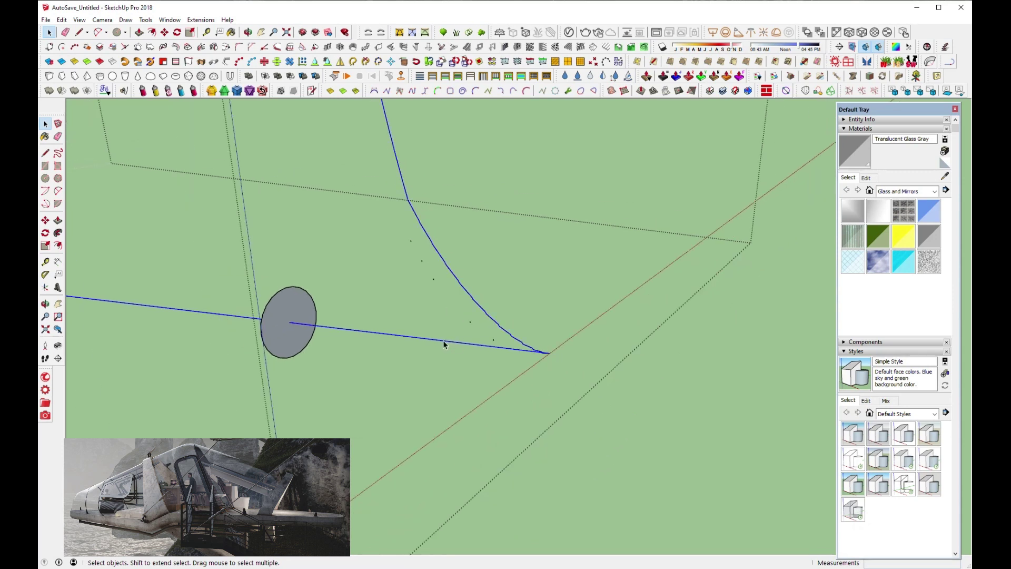
Sweep the small circle along the curved outline with Follow Me into a tube frame.
{"action": "scroll", "coordinate": [443, 344], "scroll_direction": "down", "scroll_amount": 2}
{"action": "scroll", "coordinate": [443, 345], "scroll_direction": "down", "scroll_amount": 2}
{"action": "scroll", "coordinate": [444, 345], "scroll_direction": "down", "scroll_amount": 2}
{"action": "scroll", "coordinate": [442, 341], "scroll_direction": "down", "scroll_amount": 2}
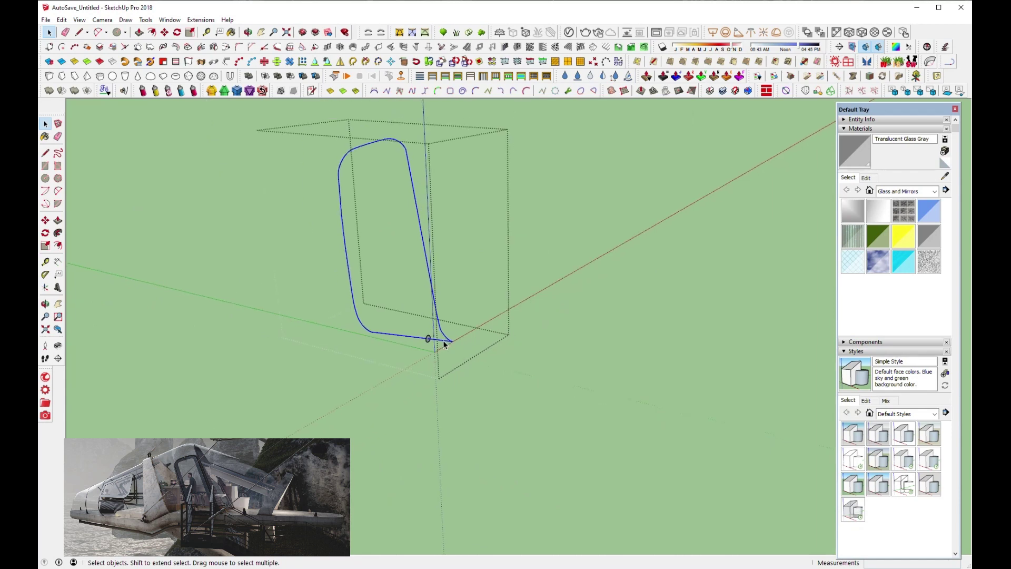
{"action": "scroll", "coordinate": [426, 339], "scroll_direction": "up", "scroll_amount": 3}
{"action": "scroll", "coordinate": [414, 338], "scroll_direction": "up", "scroll_amount": 2}
{"action": "scroll", "coordinate": [405, 337], "scroll_direction": "up", "scroll_amount": 2}
{"action": "scroll", "coordinate": [405, 338], "scroll_direction": "up", "scroll_amount": 1}
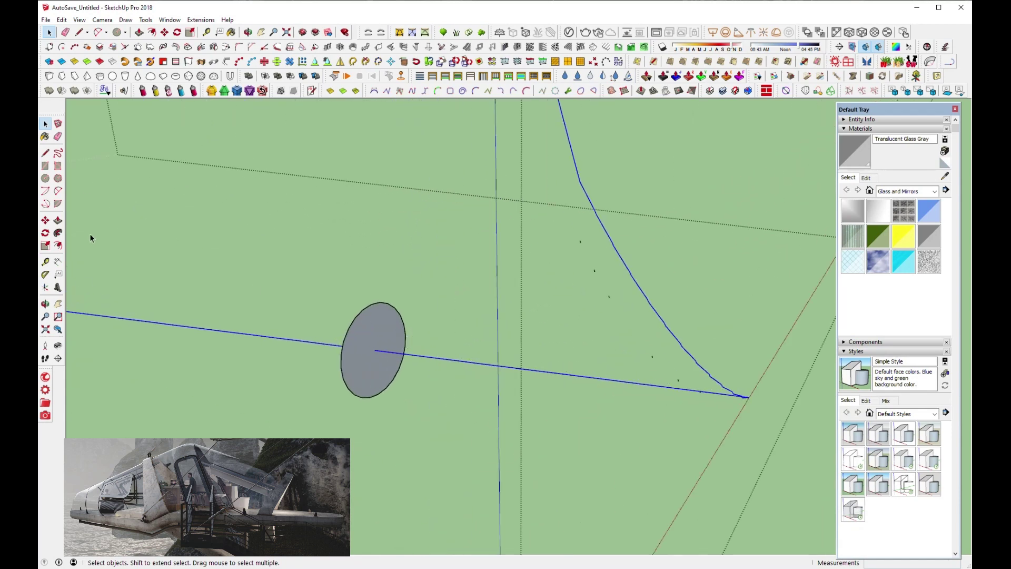
{"action": "left_click", "coordinate": [57, 232]}
{"action": "left_click", "coordinate": [378, 347]}
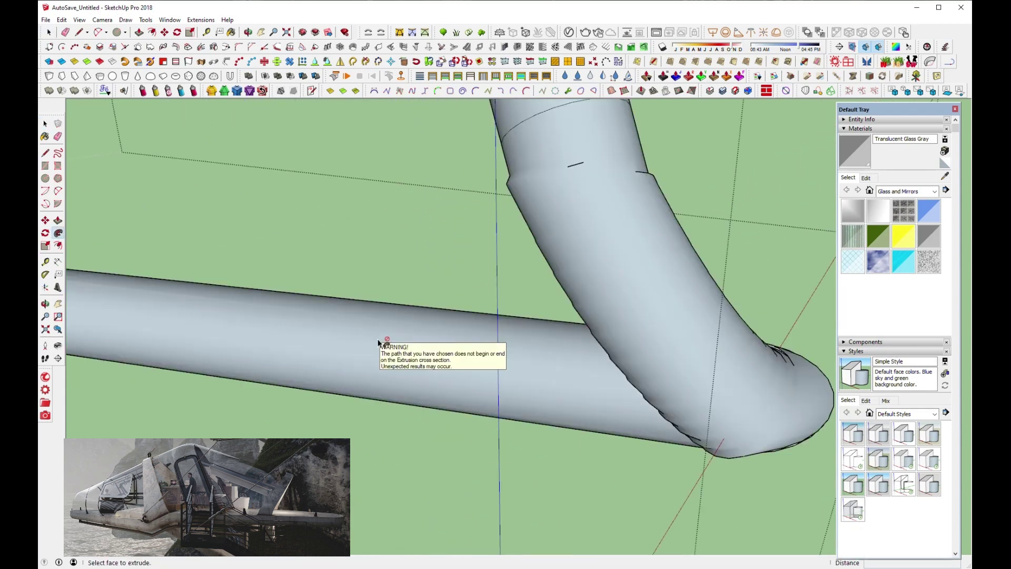
{"action": "mouse_move", "coordinate": [378, 347]}
{"action": "middle_mouse_down"}
{"action": "mouse_move", "coordinate": [491, 281]}
{"action": "mouse_move", "coordinate": [517, 322]}
{"action": "middle_mouse_up"}
{"action": "left_click", "coordinate": [48, 32]}
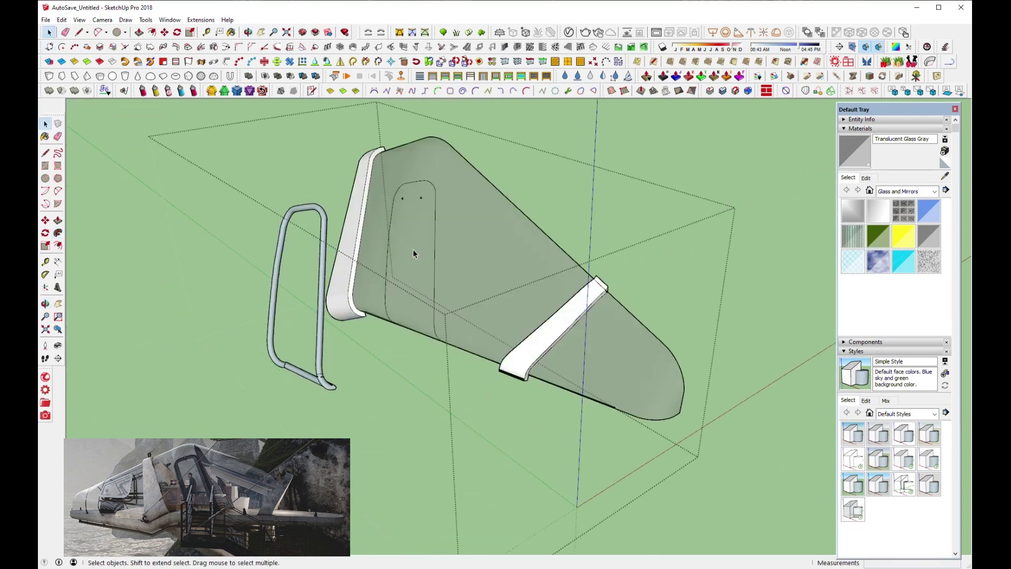
Select the fin's inner rounded panel and start moving it toward the pipe frame.
{"action": "mouse_move", "coordinate": [413, 249]}
{"action": "middle_mouse_down"}
{"action": "mouse_move", "coordinate": [350, 350]}
{"action": "mouse_move", "coordinate": [358, 351]}
{"action": "middle_mouse_up"}
{"action": "left_click", "coordinate": [423, 301]}
{"action": "middle_click_drag", "start_coordinate": [426, 299], "coordinate": [411, 316]}
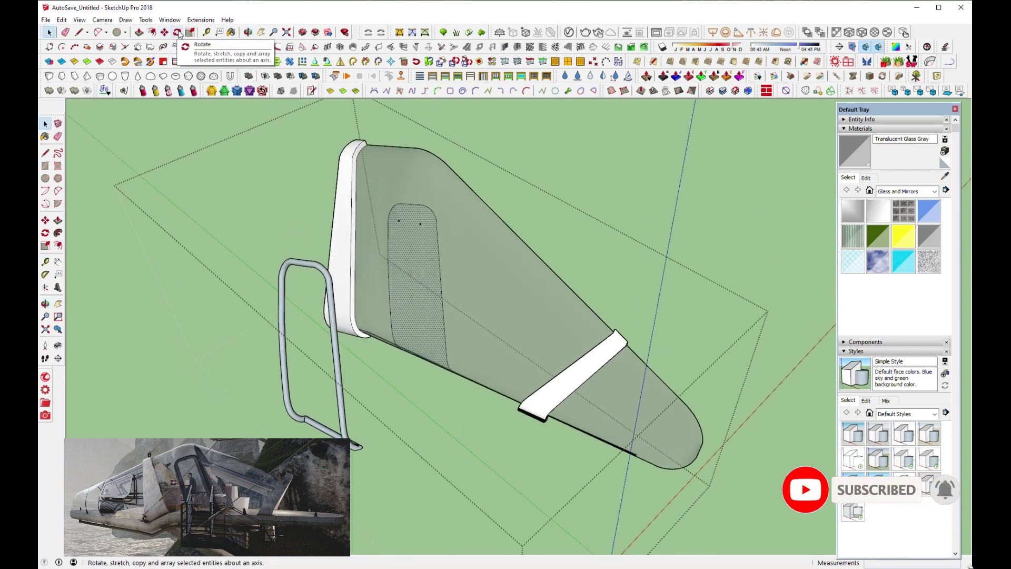
{"action": "left_click", "coordinate": [165, 32]}
{"action": "middle_click_drag", "start_coordinate": [463, 357], "coordinate": [444, 418]}
Ctrl-copy the fin's inner panel over to the pipe frame.
{"action": "key", "text": "ctrl"}
{"action": "left_click", "coordinate": [444, 417]}
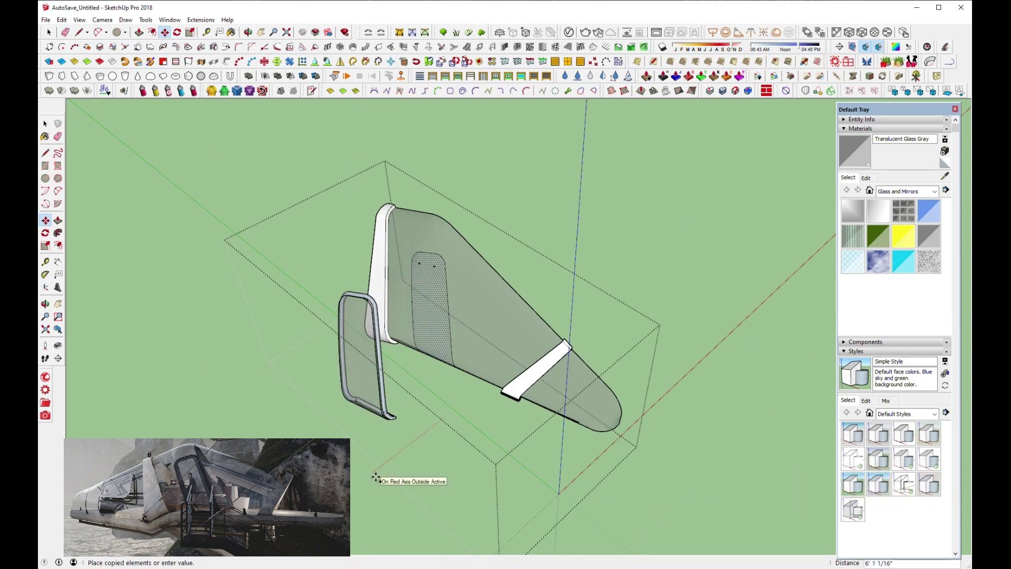
{"action": "left_click", "coordinate": [377, 477]}
{"action": "scroll", "coordinate": [376, 421], "scroll_direction": "up", "scroll_amount": 3}
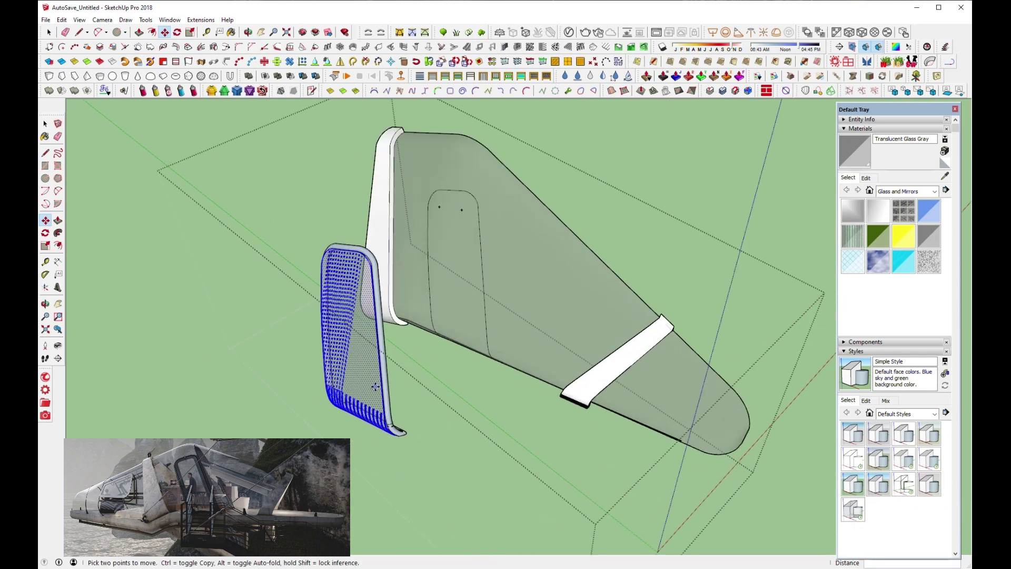
{"action": "scroll", "coordinate": [376, 411], "scroll_direction": "up", "scroll_amount": 3}
{"action": "scroll", "coordinate": [375, 392], "scroll_direction": "up", "scroll_amount": 2}
{"action": "middle_click_drag", "start_coordinate": [375, 392], "coordinate": [369, 379]}
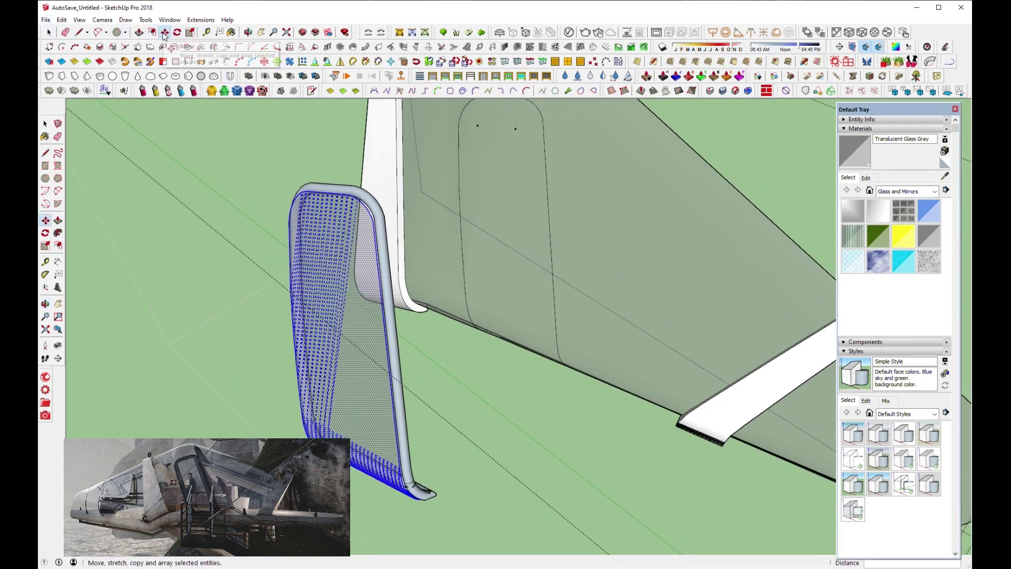
Scale the copied panel up slightly and group it with the frame.
{"action": "left_click", "coordinate": [190, 32]}
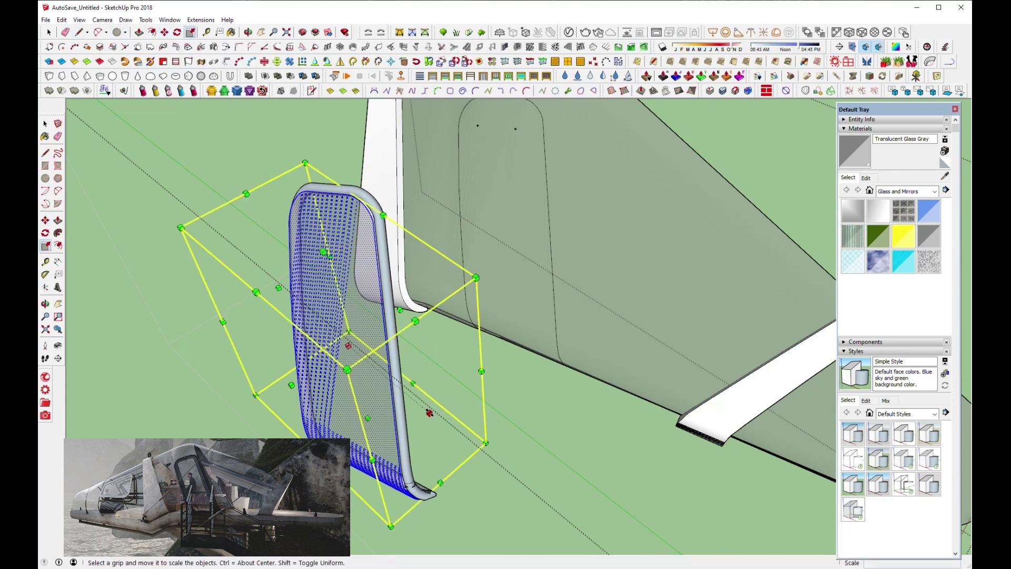
{"action": "left_click_drag", "start_coordinate": [431, 412], "coordinate": [432, 415]}
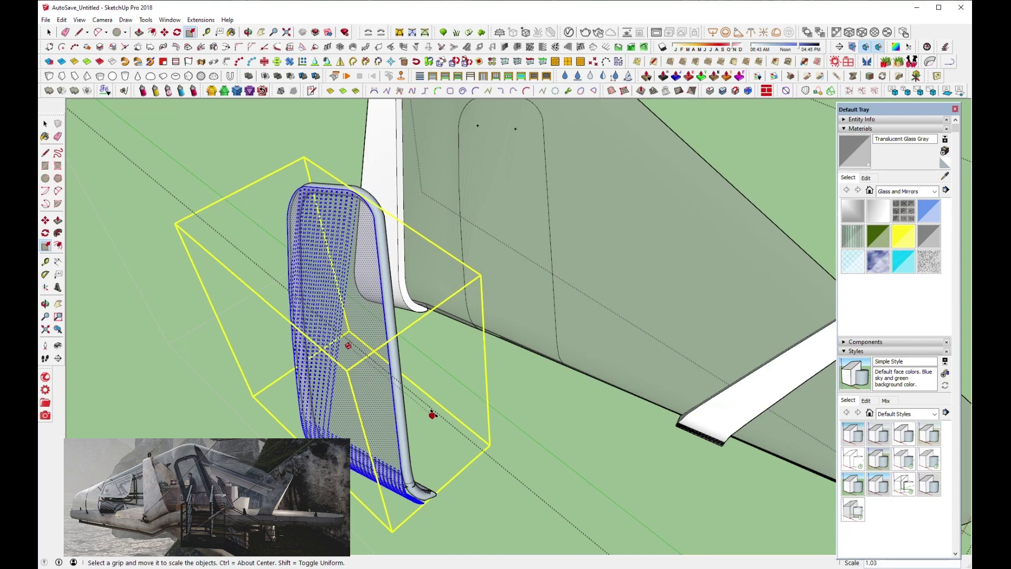
{"action": "mouse_move", "coordinate": [432, 415]}
{"action": "middle_mouse_down"}
{"action": "mouse_move", "coordinate": [491, 379]}
{"action": "mouse_move", "coordinate": [334, 228]}
{"action": "middle_mouse_up"}
{"action": "key", "text": "space"}
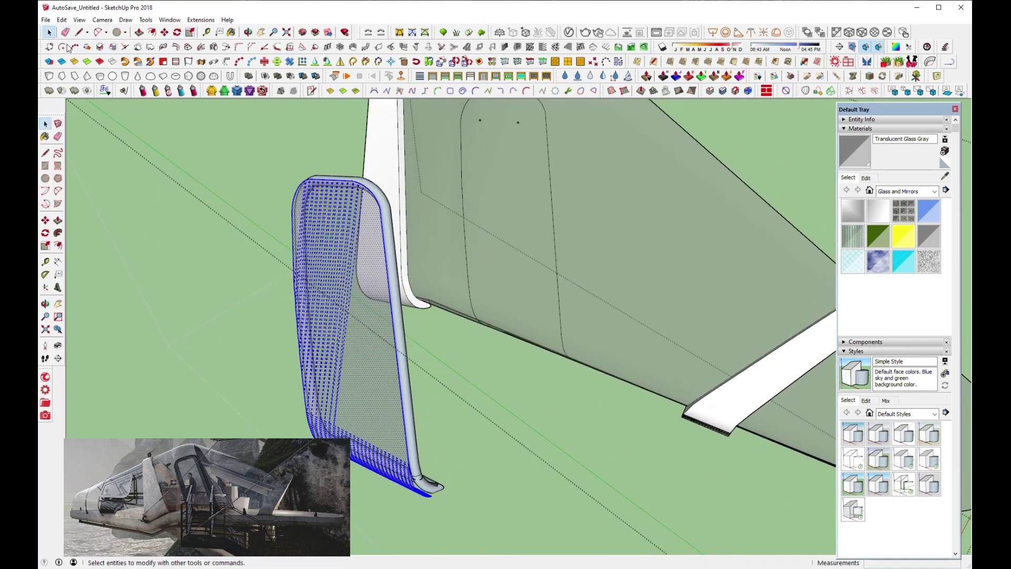
{"action": "right_click", "coordinate": [335, 228]}
{"action": "left_click", "coordinate": [363, 97]}
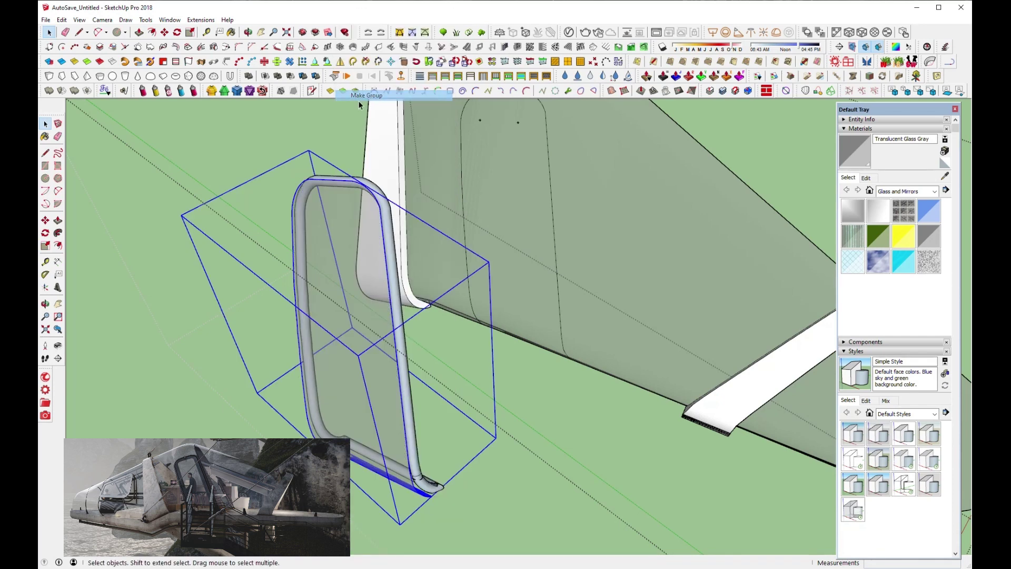
Move the new panel group into its final position in the frame.
{"action": "left_click", "coordinate": [164, 32]}
{"action": "scroll", "coordinate": [445, 490], "scroll_direction": "up", "scroll_amount": 1}
{"action": "scroll", "coordinate": [445, 487], "scroll_direction": "up", "scroll_amount": 2}
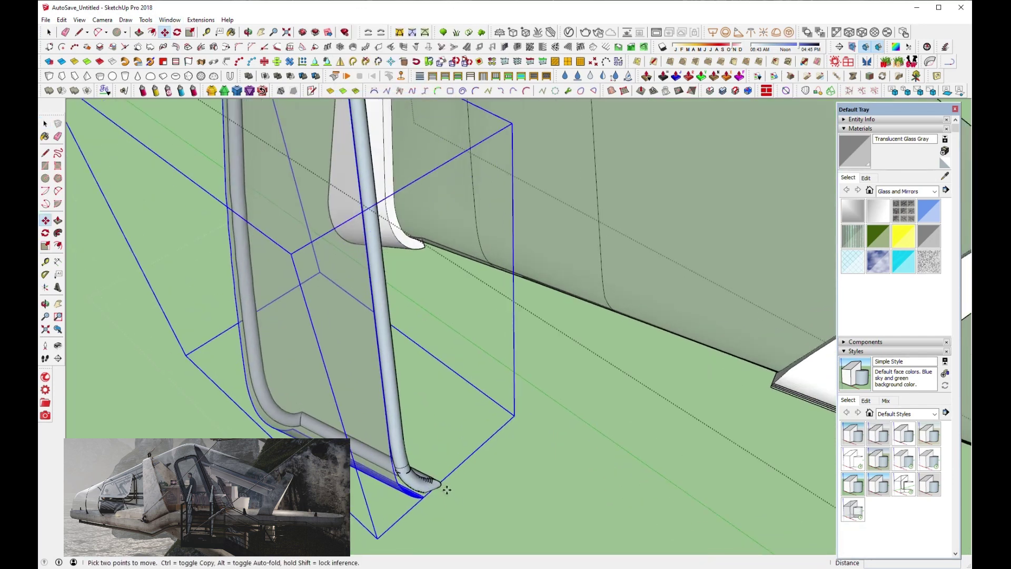
{"action": "scroll", "coordinate": [434, 479], "scroll_direction": "up", "scroll_amount": 2}
{"action": "scroll", "coordinate": [432, 477], "scroll_direction": "up", "scroll_amount": 2}
{"action": "left_click", "coordinate": [461, 467]}
{"action": "scroll", "coordinate": [463, 467], "scroll_direction": "up", "scroll_amount": 1}
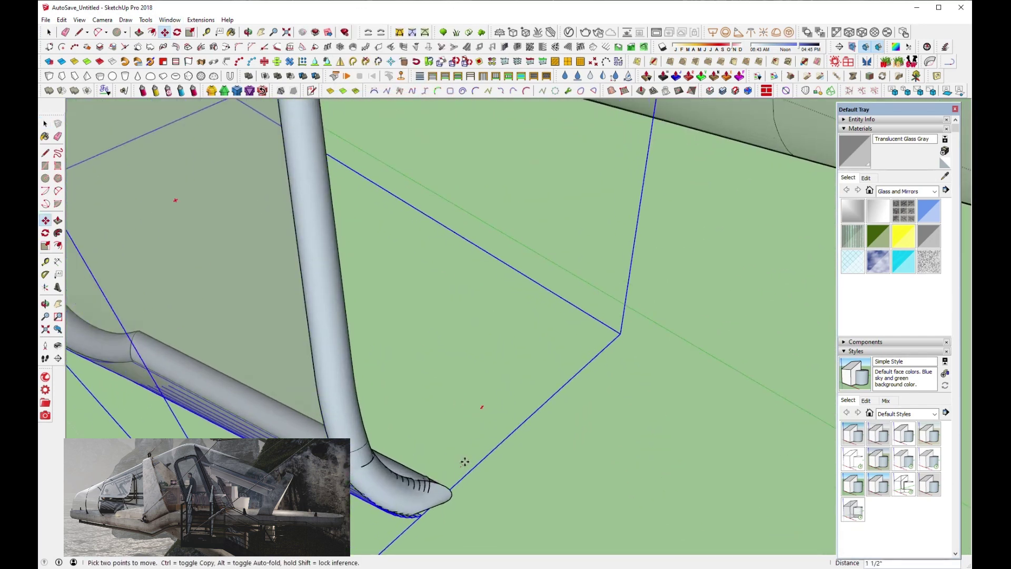
{"action": "left_click", "coordinate": [463, 462]}
{"action": "scroll", "coordinate": [464, 461], "scroll_direction": "down", "scroll_amount": 2}
{"action": "scroll", "coordinate": [466, 458], "scroll_direction": "down", "scroll_amount": 2}
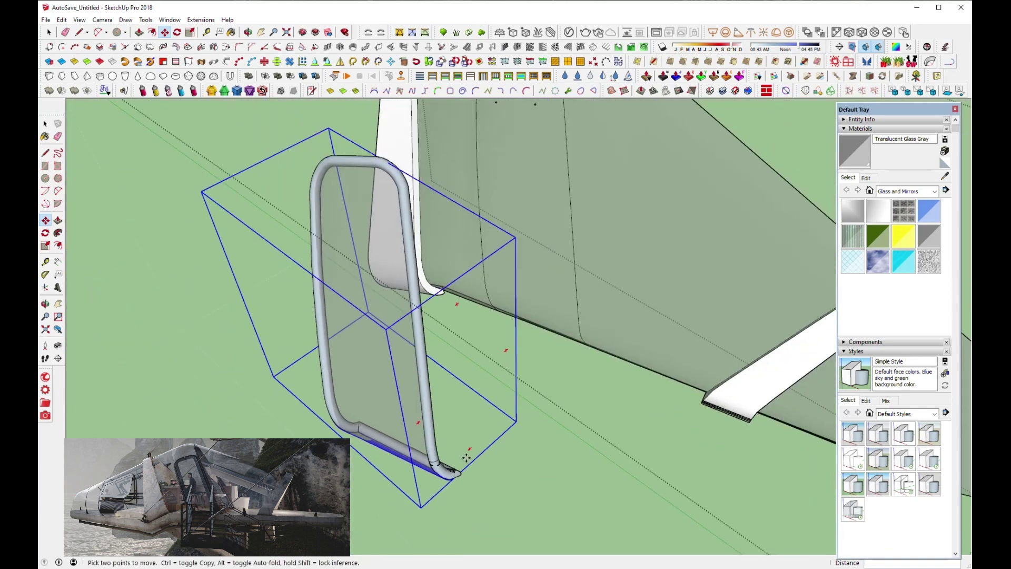
{"action": "middle_click_drag", "start_coordinate": [465, 452], "coordinate": [476, 434]}
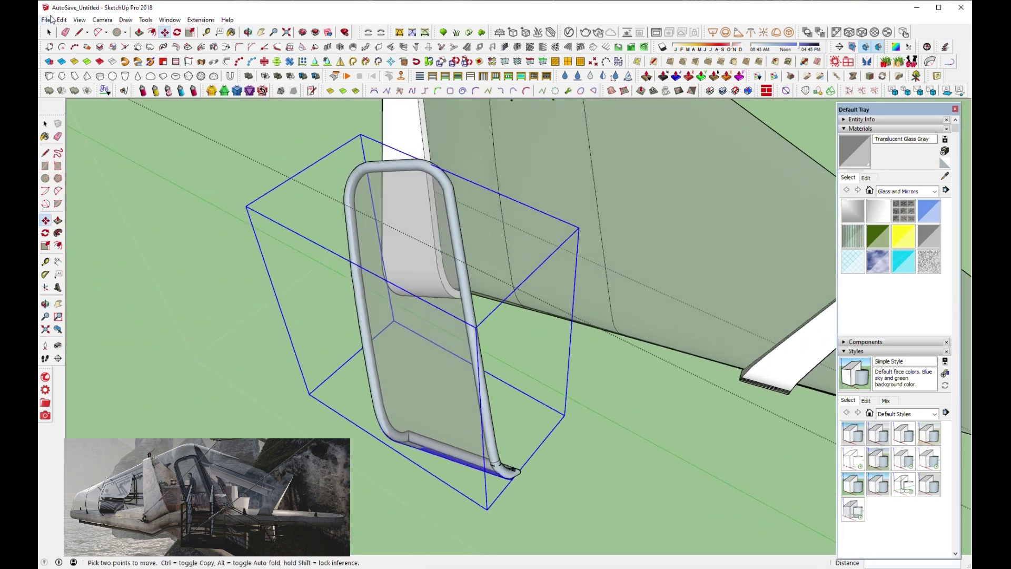
{"action": "left_click", "coordinate": [48, 32]}
Inside the pane group, offset the curved pane's edge 3/8" inward with Tools On Surface.
{"action": "double_click", "coordinate": [390, 220]}
{"action": "left_click", "coordinate": [393, 220]}
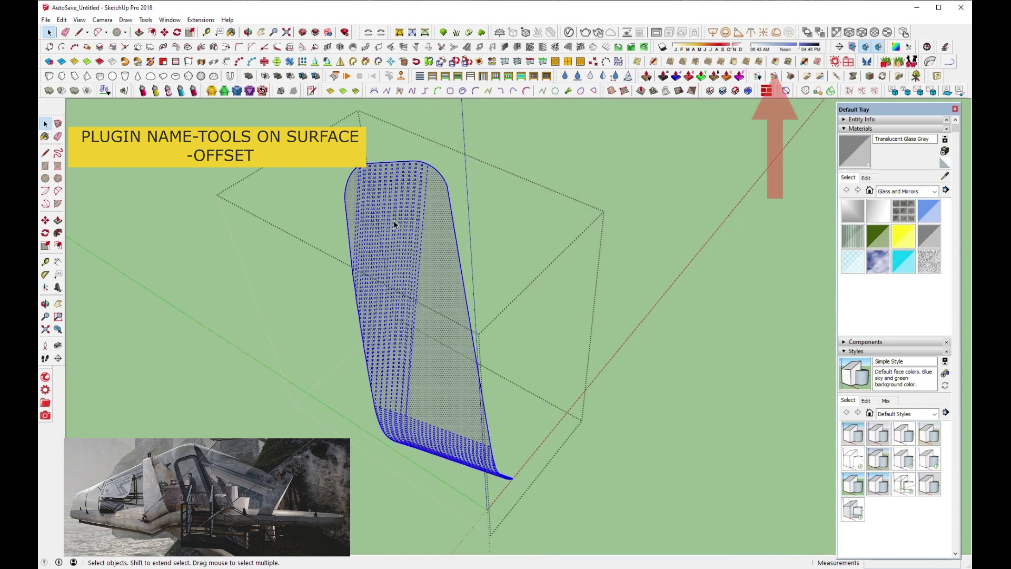
{"action": "left_click", "coordinate": [392, 221]}
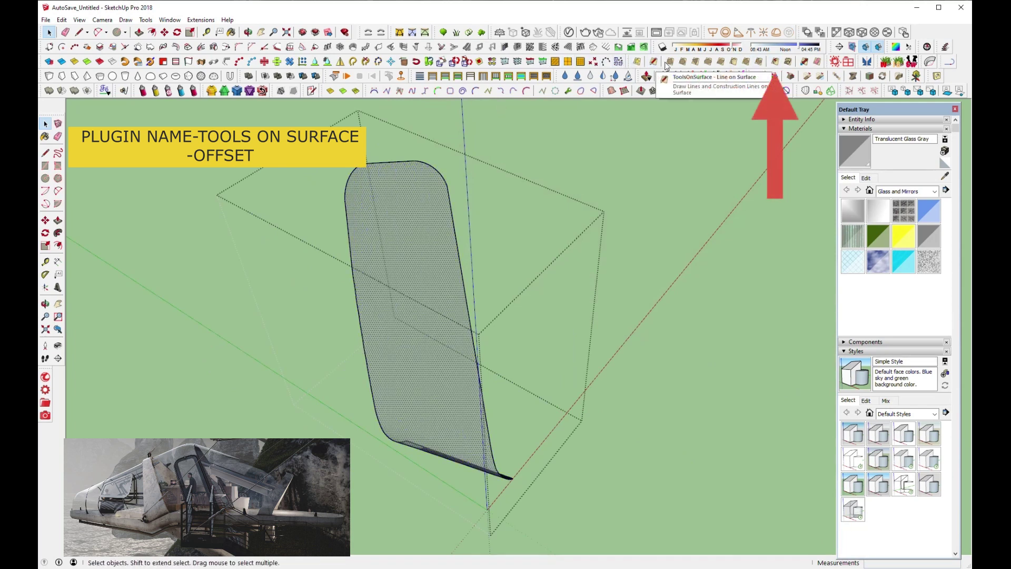
{"action": "left_click", "coordinate": [778, 62]}
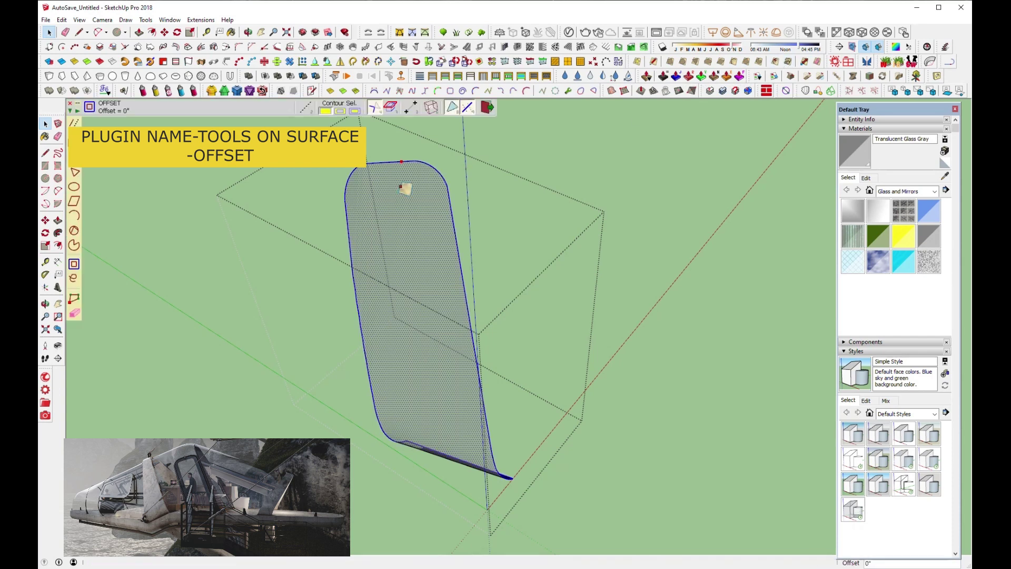
{"action": "left_click", "coordinate": [405, 183]}
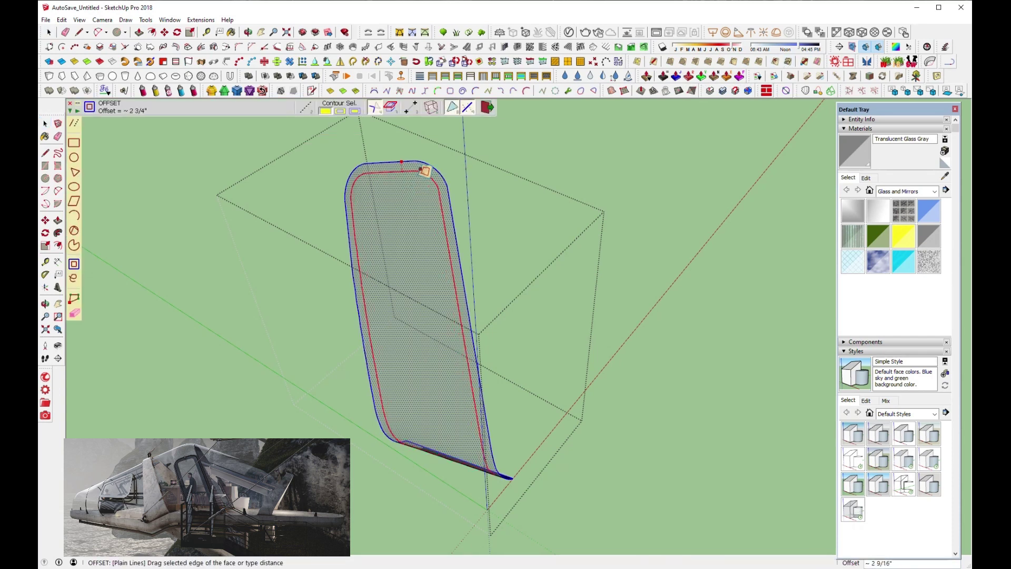
{"action": "scroll", "coordinate": [424, 172], "scroll_direction": "up", "scroll_amount": 1}
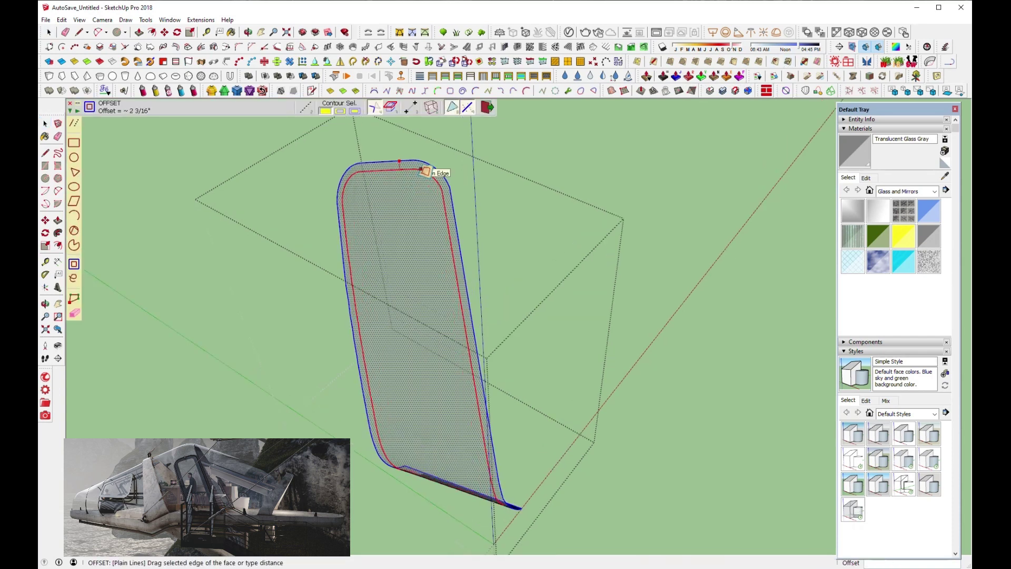
{"action": "scroll", "coordinate": [423, 173], "scroll_direction": "up", "scroll_amount": 2}
{"action": "scroll", "coordinate": [421, 174], "scroll_direction": "up", "scroll_amount": 2}
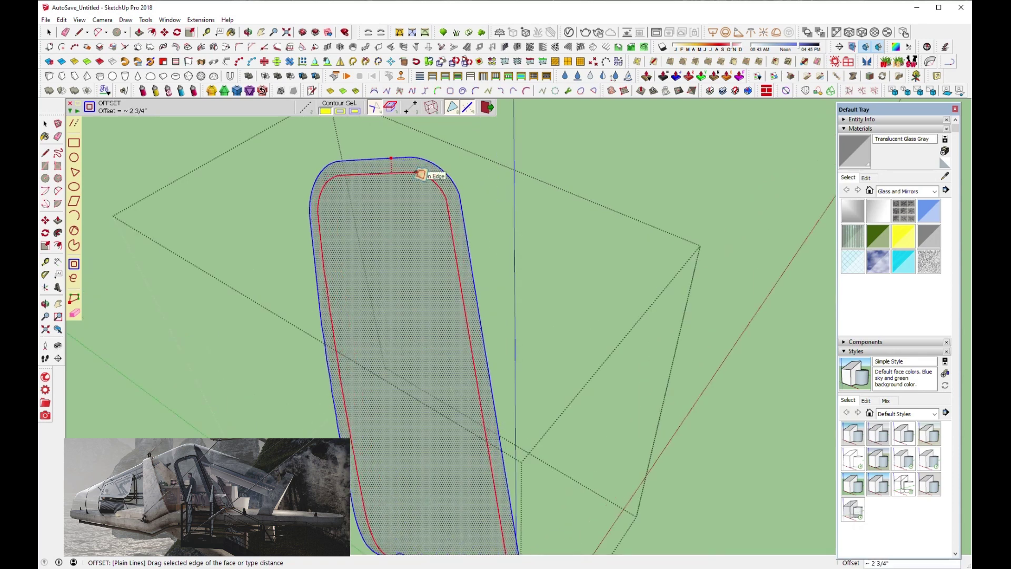
{"action": "left_click", "coordinate": [420, 173]}
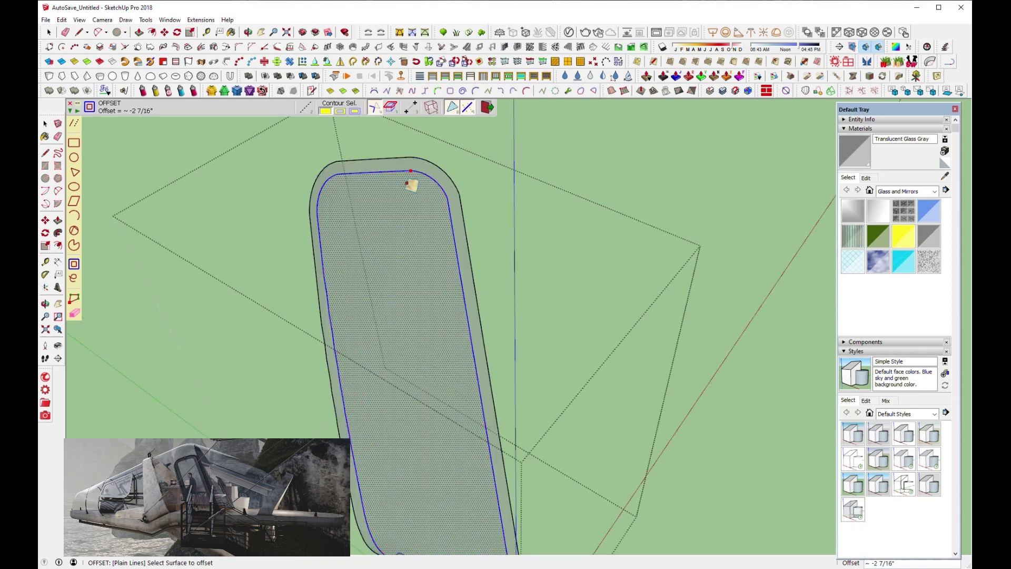
Add a second narrow offset line and select the pane's outer border band.
{"action": "left_click", "coordinate": [414, 183]}
{"action": "type", "text": ".4"}
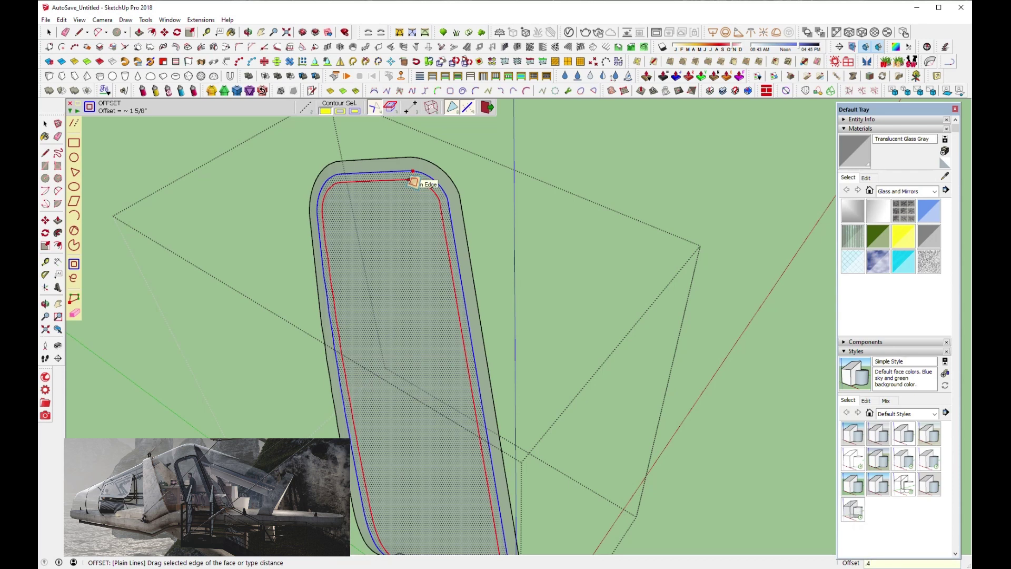
{"action": "left_click", "coordinate": [411, 183]}
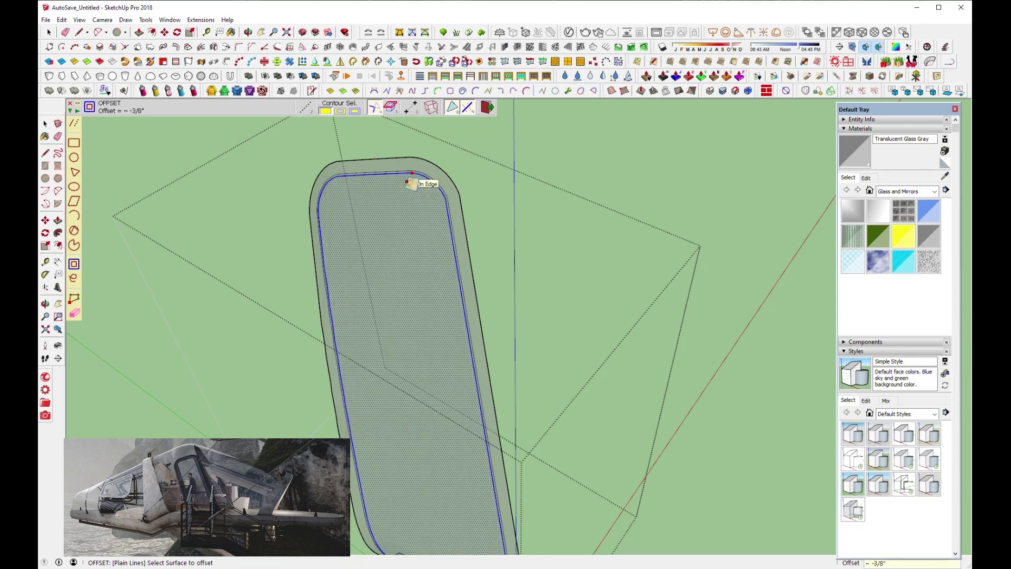
{"action": "left_click", "coordinate": [399, 174]}
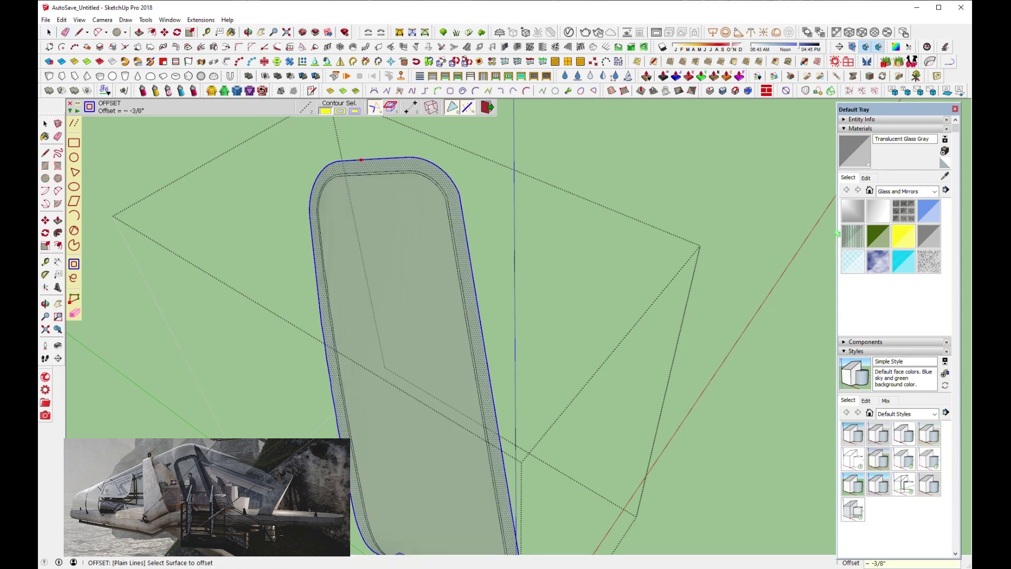
{"action": "left_click", "coordinate": [930, 193]}
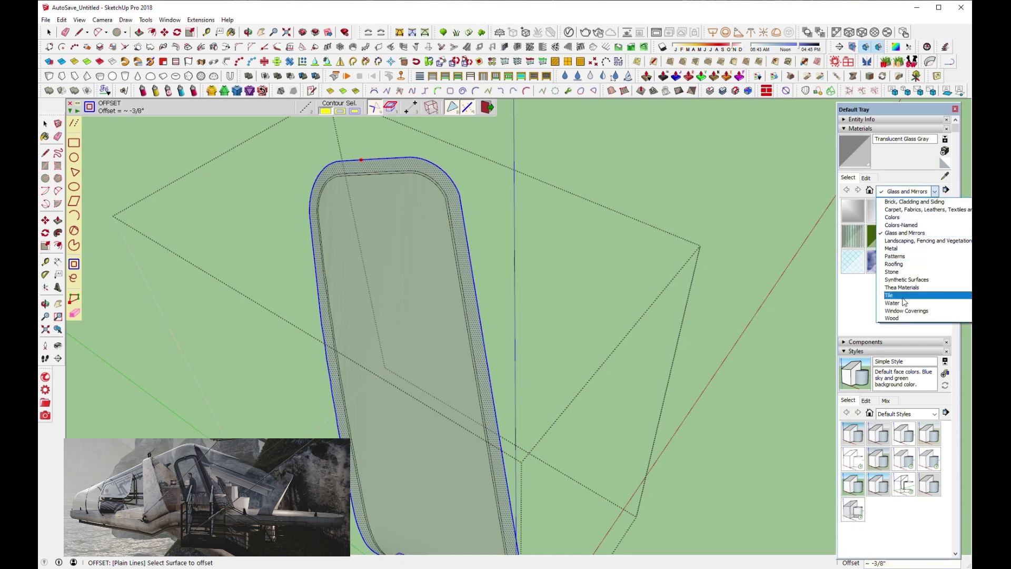
Try Color M06 from the Colors library on the border band, then repaint it near-black Color M08.
{"action": "left_click", "coordinate": [905, 217]}
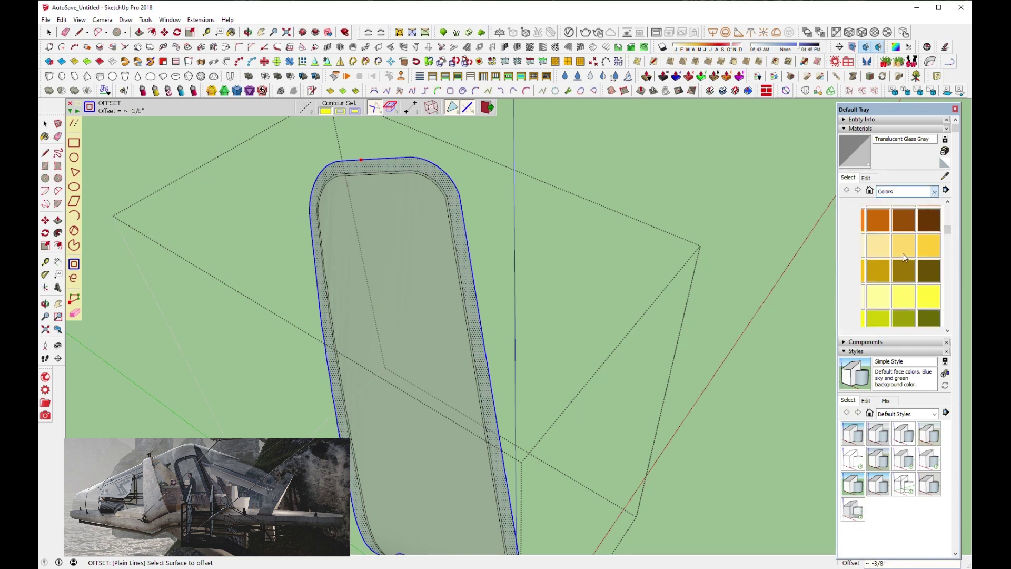
{"action": "scroll", "coordinate": [904, 259], "scroll_direction": "down", "scroll_amount": 5}
{"action": "scroll", "coordinate": [905, 263], "scroll_direction": "down", "scroll_amount": 5}
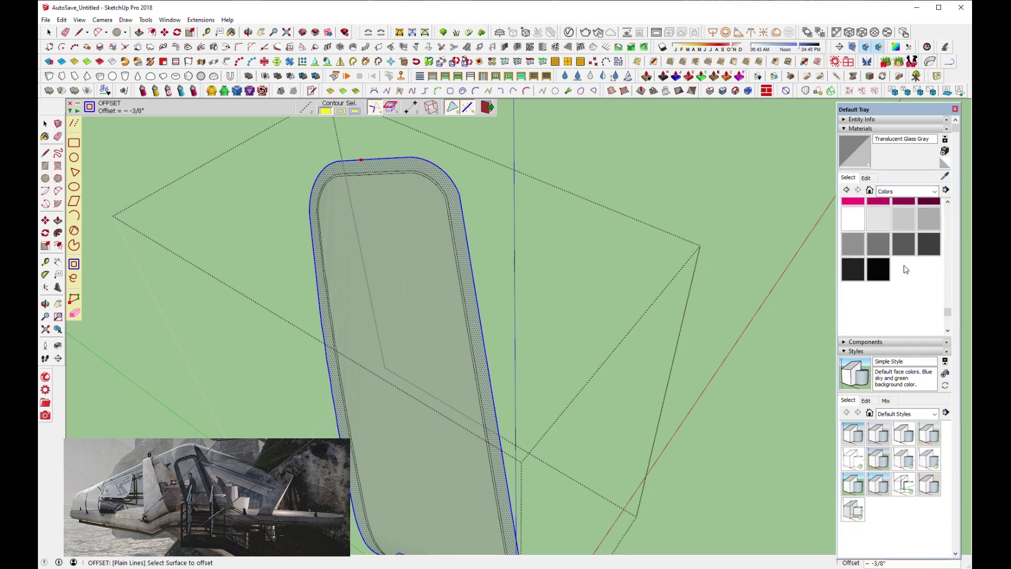
{"action": "left_click", "coordinate": [907, 247]}
{"action": "scroll", "coordinate": [450, 200], "scroll_direction": "up", "scroll_amount": 3}
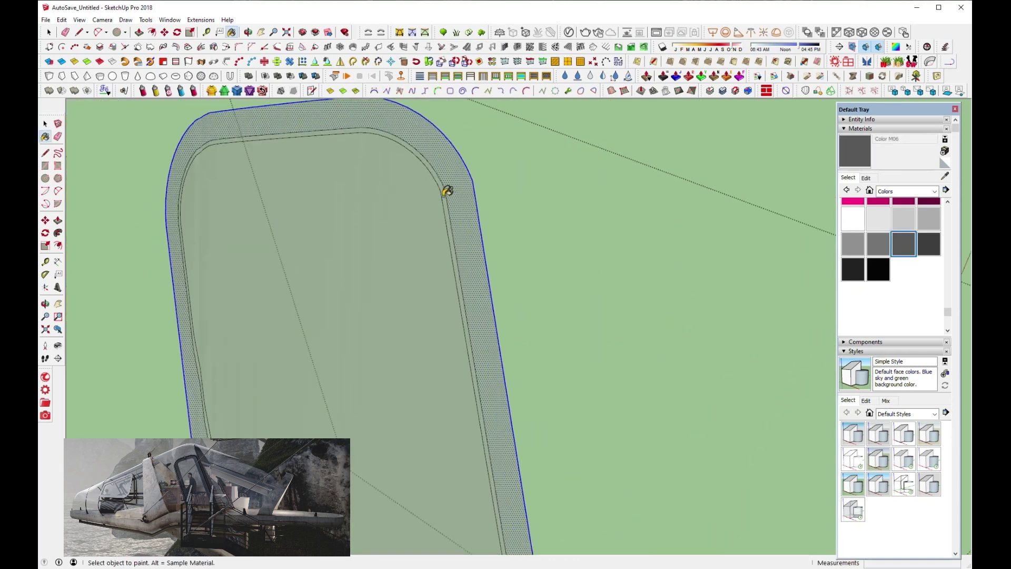
{"action": "left_click", "coordinate": [447, 191]}
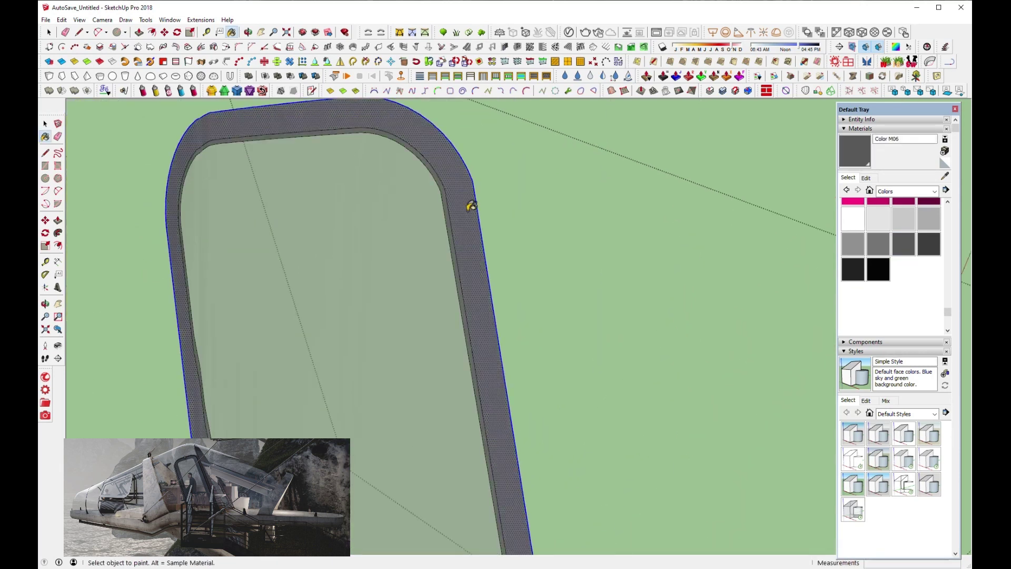
{"action": "left_click", "coordinate": [857, 268]}
{"action": "left_click", "coordinate": [452, 178]}
{"action": "key", "text": "b"}
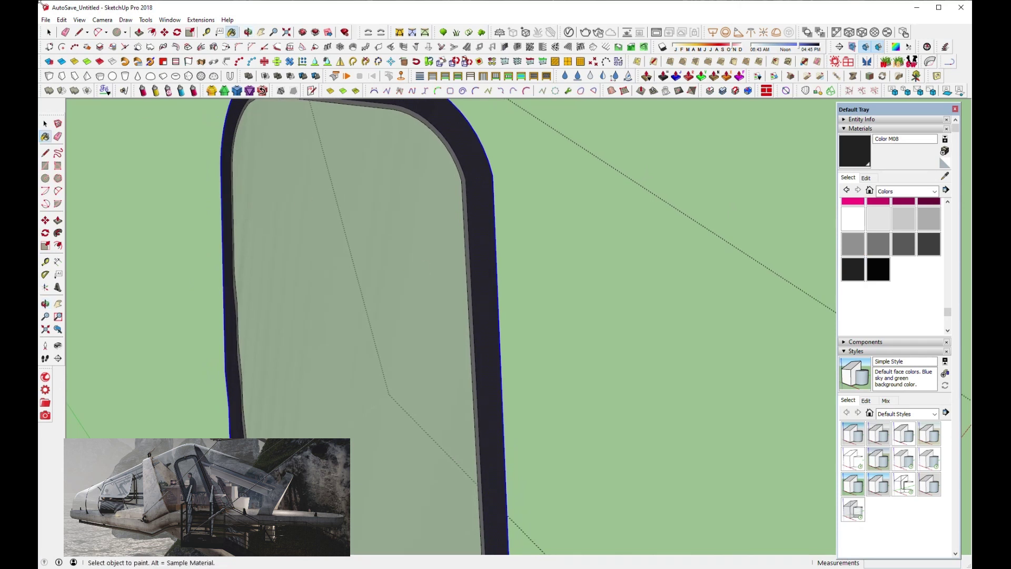
{"action": "left_click", "coordinate": [49, 32]}
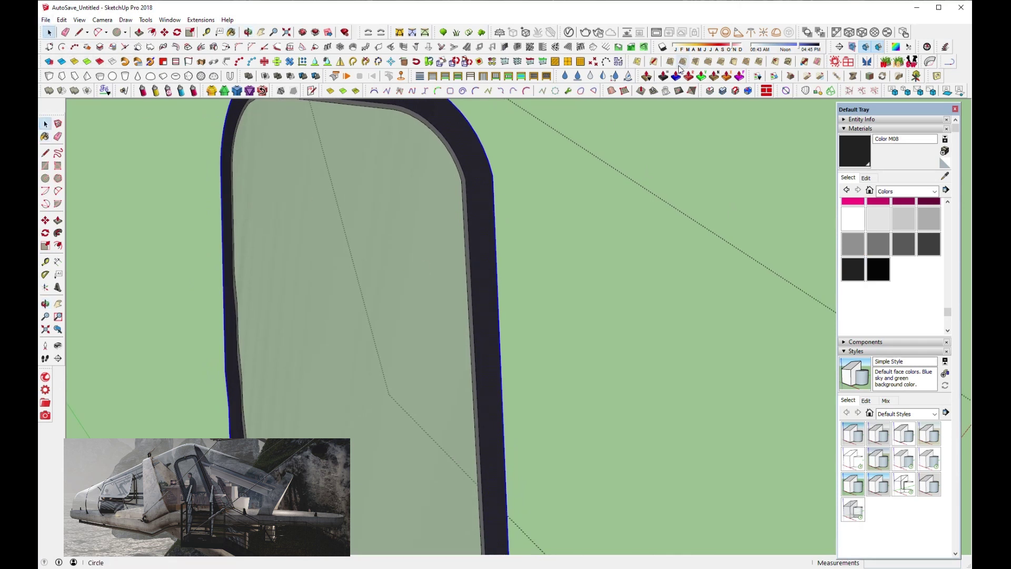
Thicken the near-black frame band with JointPushPull into a raised solid frame.
{"action": "left_click_drag", "start_coordinate": [473, 176], "coordinate": [469, 169]}
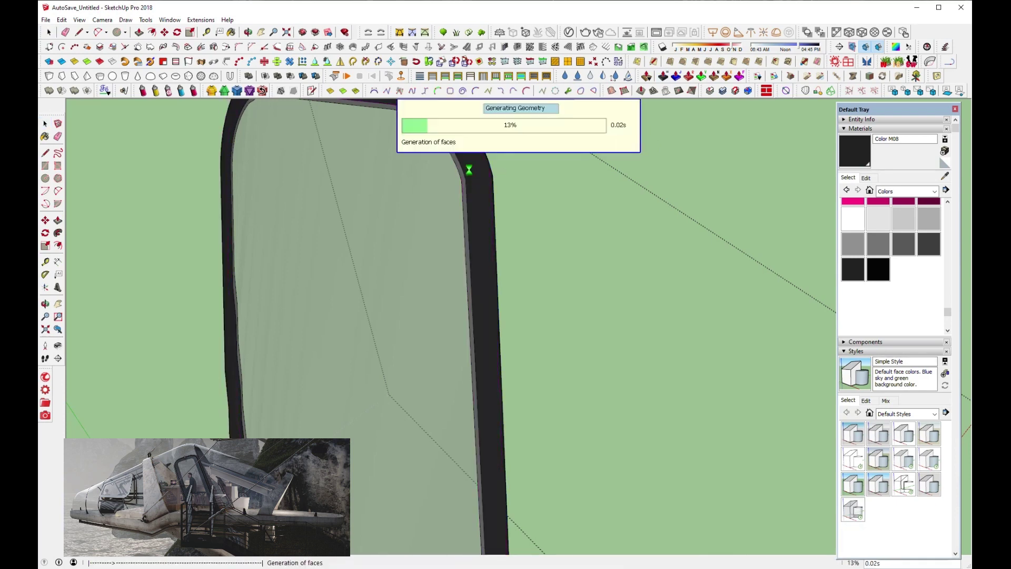
{"action": "middle_click_drag", "start_coordinate": [473, 213], "coordinate": [677, 125]}
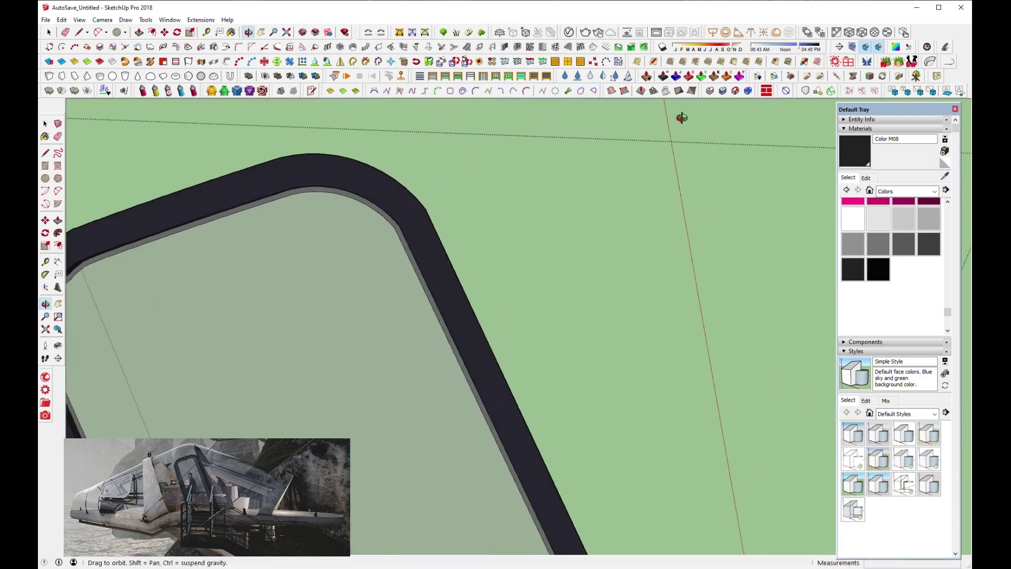
{"action": "scroll", "coordinate": [380, 258], "scroll_direction": "up", "scroll_amount": 3}
{"action": "mouse_move", "coordinate": [380, 258]}
{"action": "middle_mouse_down"}
{"action": "mouse_move", "coordinate": [584, 167]}
{"action": "mouse_move", "coordinate": [305, 282]}
{"action": "middle_mouse_up"}
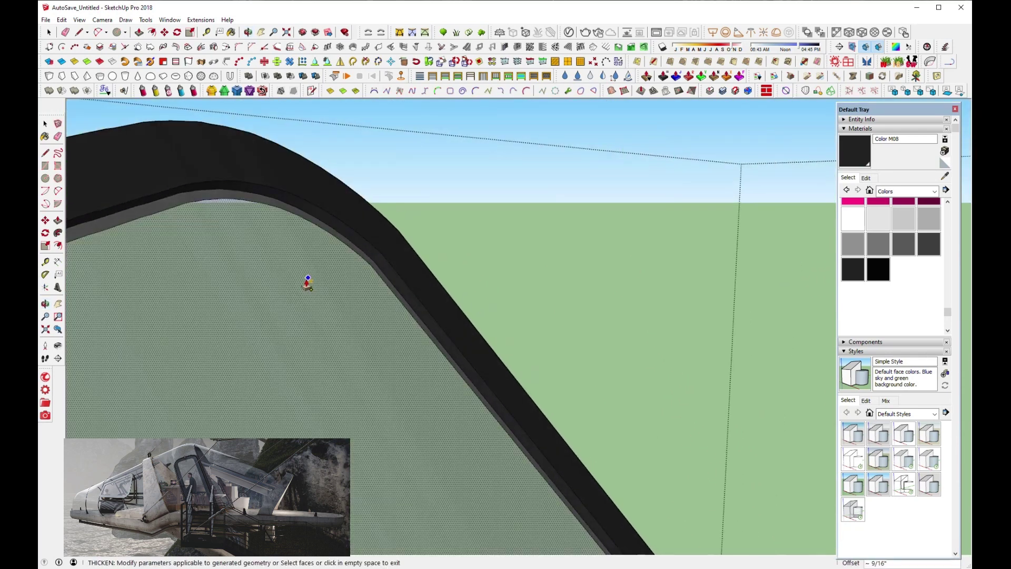
{"action": "scroll", "coordinate": [316, 264], "scroll_direction": "up", "scroll_amount": 1}
{"action": "scroll", "coordinate": [342, 234], "scroll_direction": "up", "scroll_amount": 1}
{"action": "key", "text": "Return"}
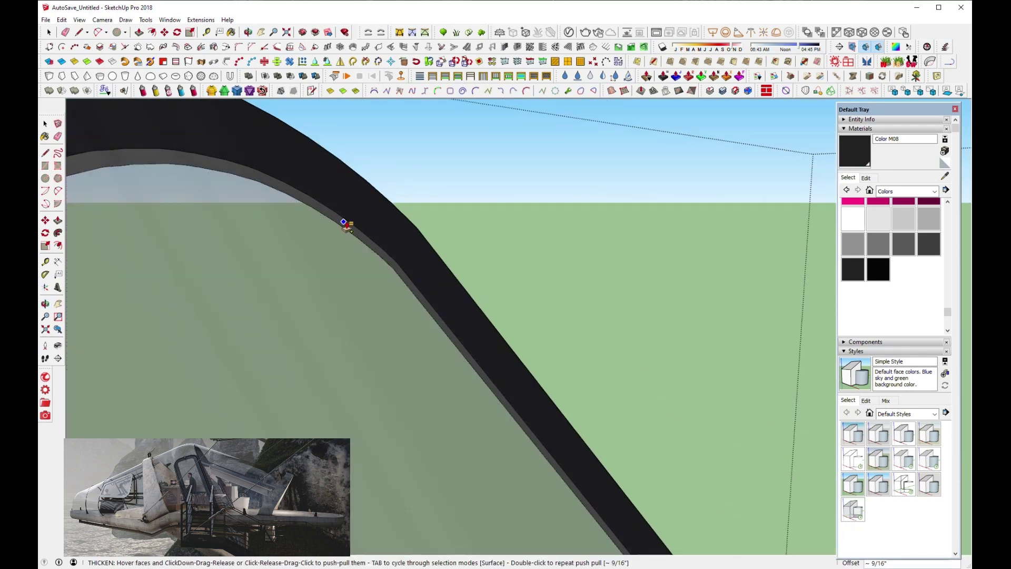
Thicken the next face by 1/8" to form an inner lip.
{"action": "left_click", "coordinate": [351, 233]}
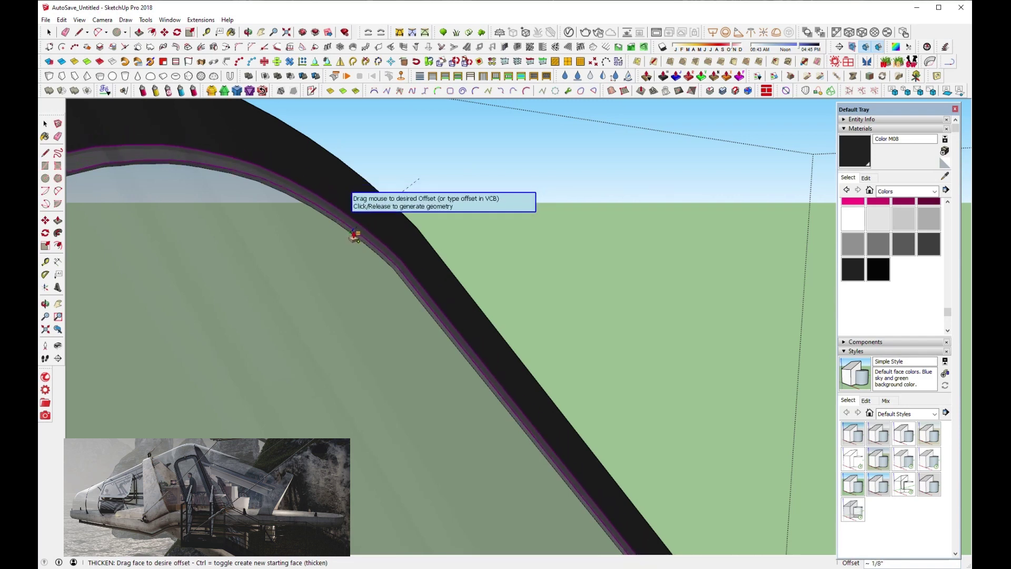
{"action": "left_click", "coordinate": [364, 230]}
{"action": "scroll", "coordinate": [473, 264], "scroll_direction": "down", "scroll_amount": 5}
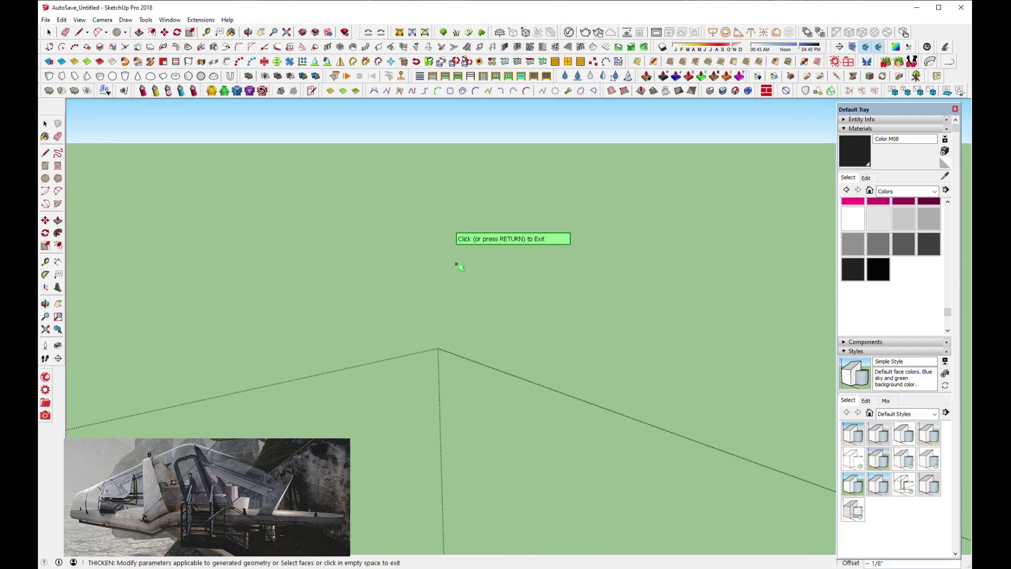
{"action": "scroll", "coordinate": [459, 268], "scroll_direction": "down", "scroll_amount": 5}
{"action": "key", "text": "Return"}
{"action": "key", "text": "space"}
Open the window-frame group for editing and begin an on-surface offset of its glass face.
{"action": "scroll", "coordinate": [387, 302], "scroll_direction": "up", "scroll_amount": 5}
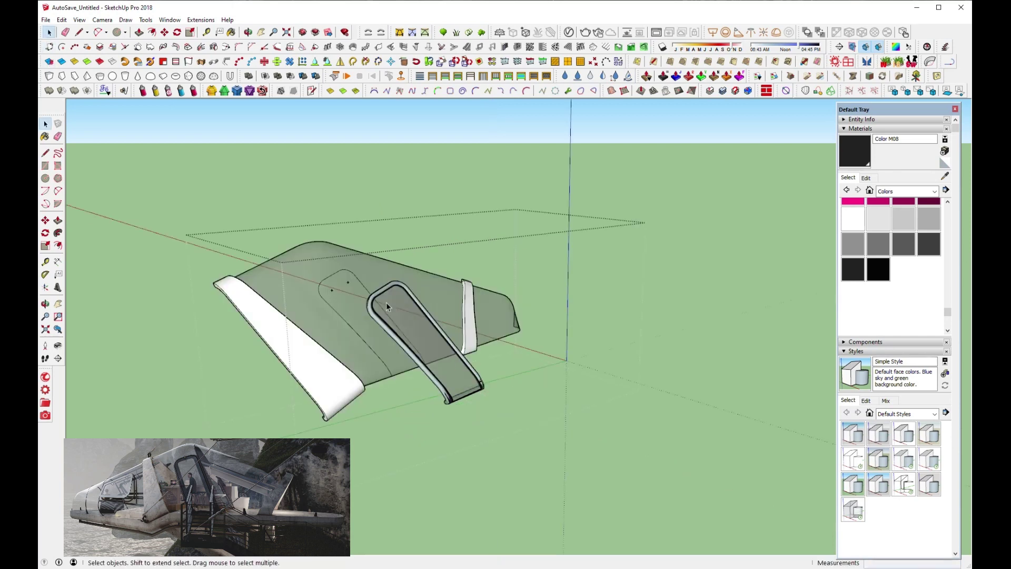
{"action": "scroll", "coordinate": [384, 305], "scroll_direction": "up", "scroll_amount": 3}
{"action": "scroll", "coordinate": [383, 308], "scroll_direction": "up", "scroll_amount": 2}
{"action": "scroll", "coordinate": [378, 311], "scroll_direction": "up", "scroll_amount": 2}
{"action": "middle_click_drag", "start_coordinate": [371, 314], "coordinate": [381, 226]}
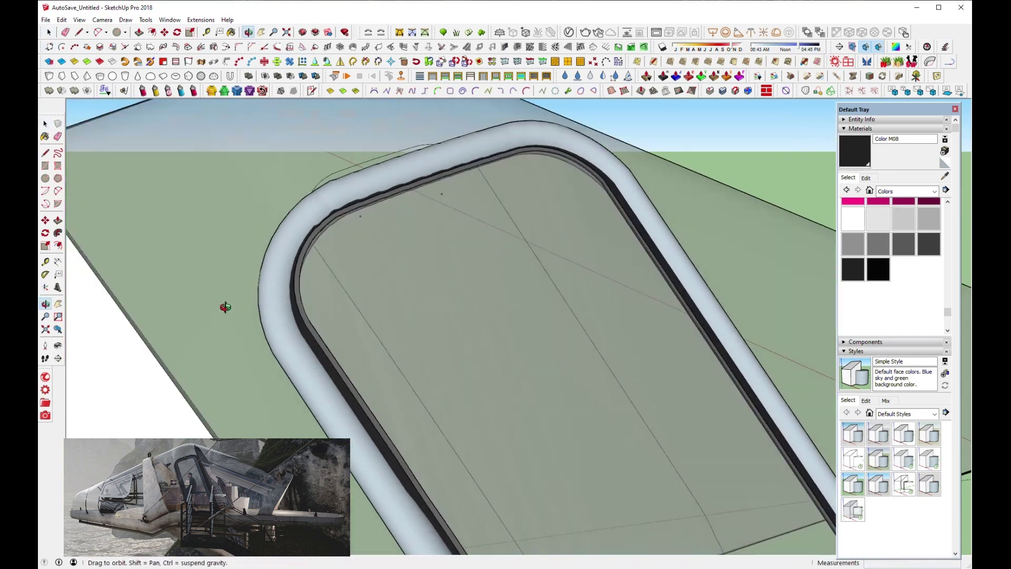
{"action": "scroll", "coordinate": [381, 226], "scroll_direction": "down", "scroll_amount": 5}
{"action": "mouse_move", "coordinate": [451, 311]}
{"action": "middle_mouse_down"}
{"action": "mouse_move", "coordinate": [445, 221]}
{"action": "mouse_move", "coordinate": [418, 287]}
{"action": "mouse_move", "coordinate": [443, 373]}
{"action": "middle_mouse_up"}
{"action": "double_click", "coordinate": [443, 368]}
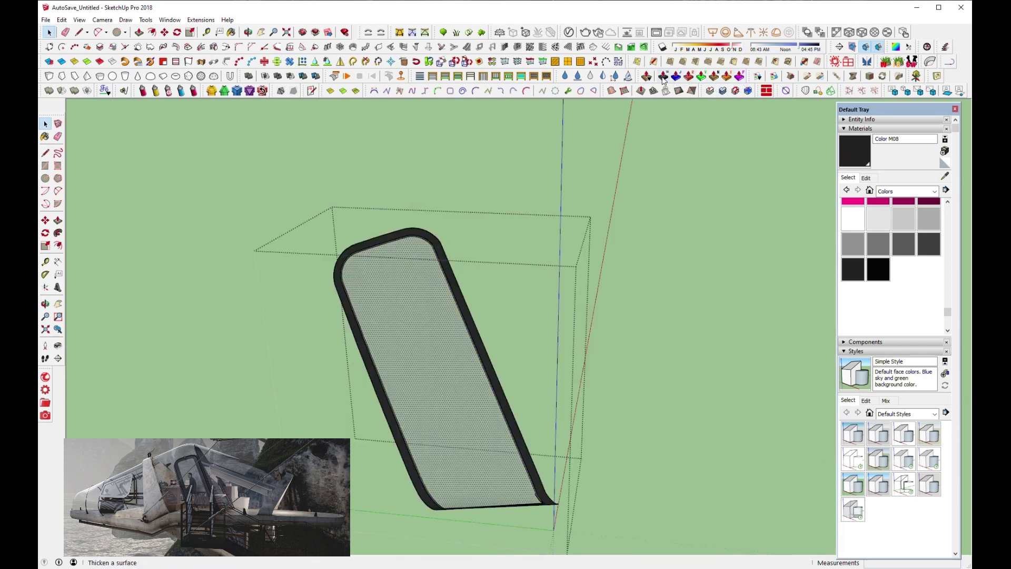
{"action": "left_click", "coordinate": [790, 63]}
Undo the first inset and re-offset the glass outline about 3 9/16" inward.
{"action": "left_click_drag", "start_coordinate": [444, 298], "coordinate": [470, 311]}
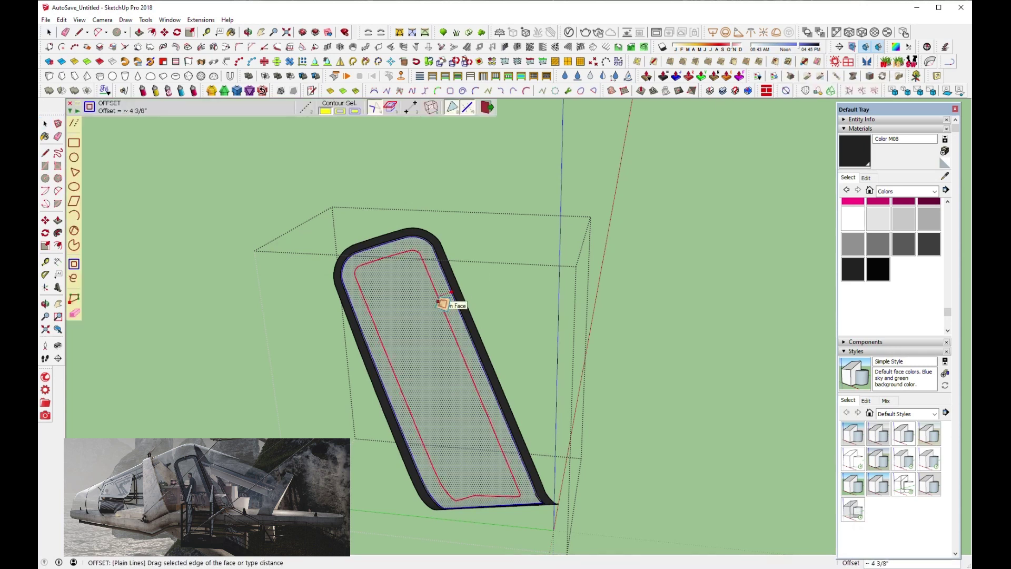
{"action": "middle_click_drag", "start_coordinate": [471, 310], "coordinate": [466, 262]}
{"action": "key", "text": "ctrl+z"}
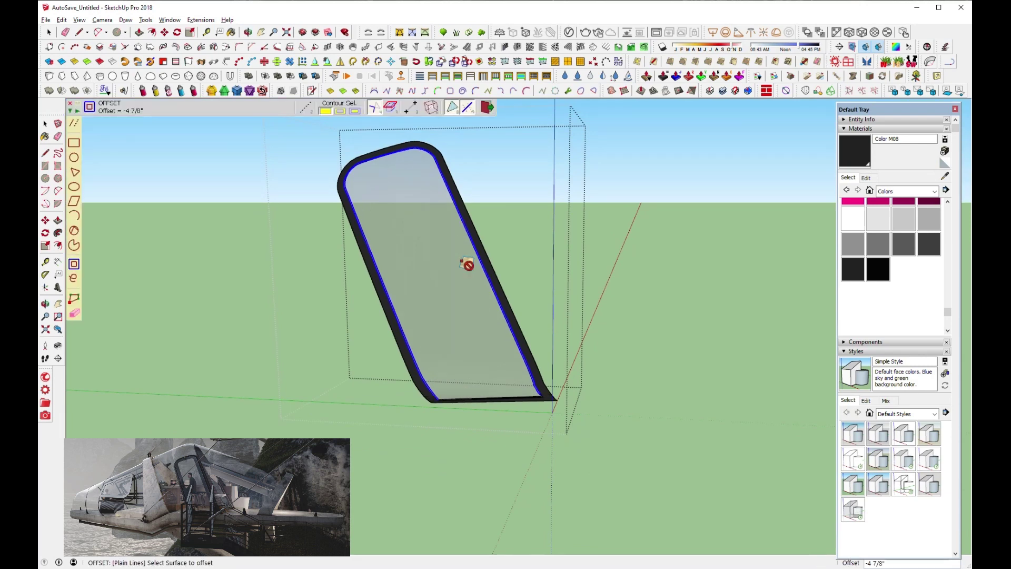
{"action": "left_click", "coordinate": [467, 264]}
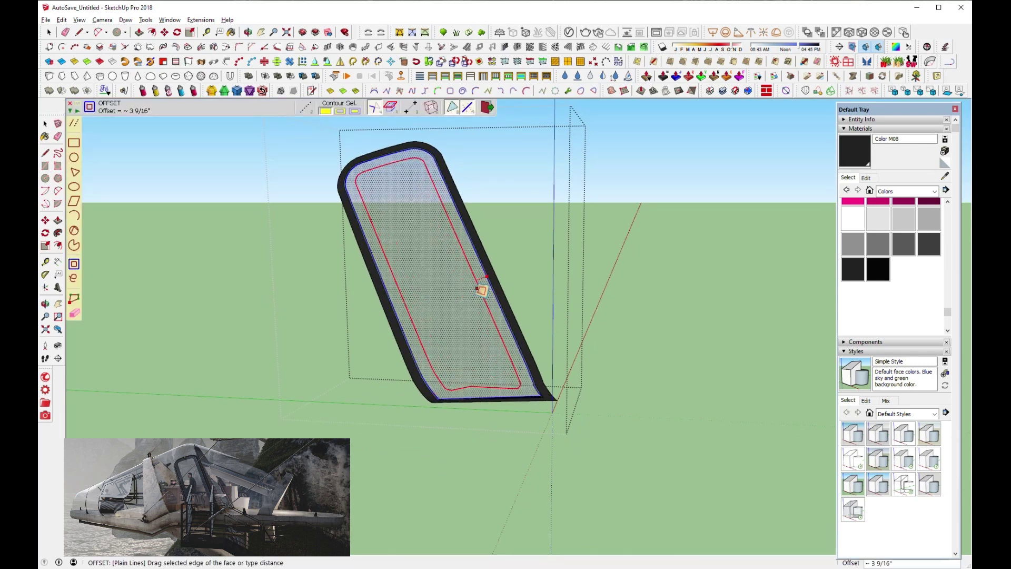
{"action": "left_click", "coordinate": [482, 290]}
Paint the new inner rim dark grey with Color M06.
{"action": "left_click", "coordinate": [913, 247]}
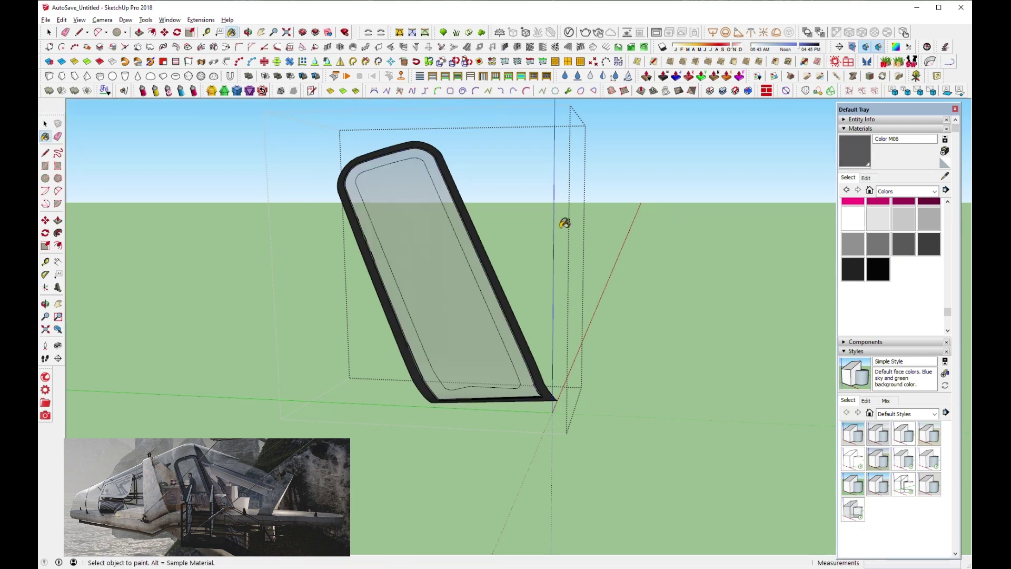
{"action": "left_click", "coordinate": [452, 200]}
{"action": "middle_click_drag", "start_coordinate": [452, 200], "coordinate": [537, 205]}
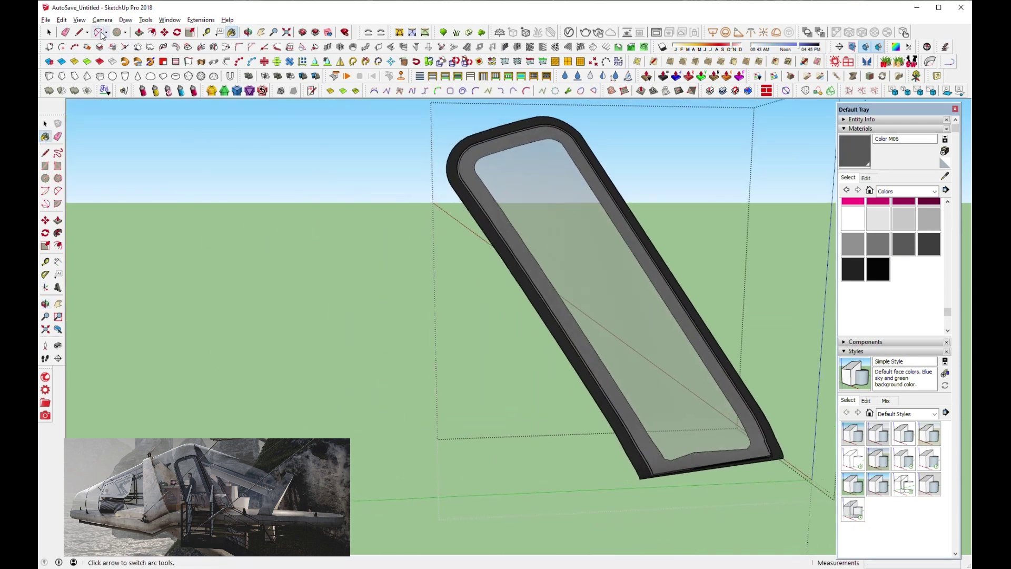
{"action": "mouse_move", "coordinate": [566, 273]}
{"action": "middle_mouse_down"}
{"action": "mouse_move", "coordinate": [327, 314]}
{"action": "mouse_move", "coordinate": [337, 311]}
{"action": "middle_mouse_up"}
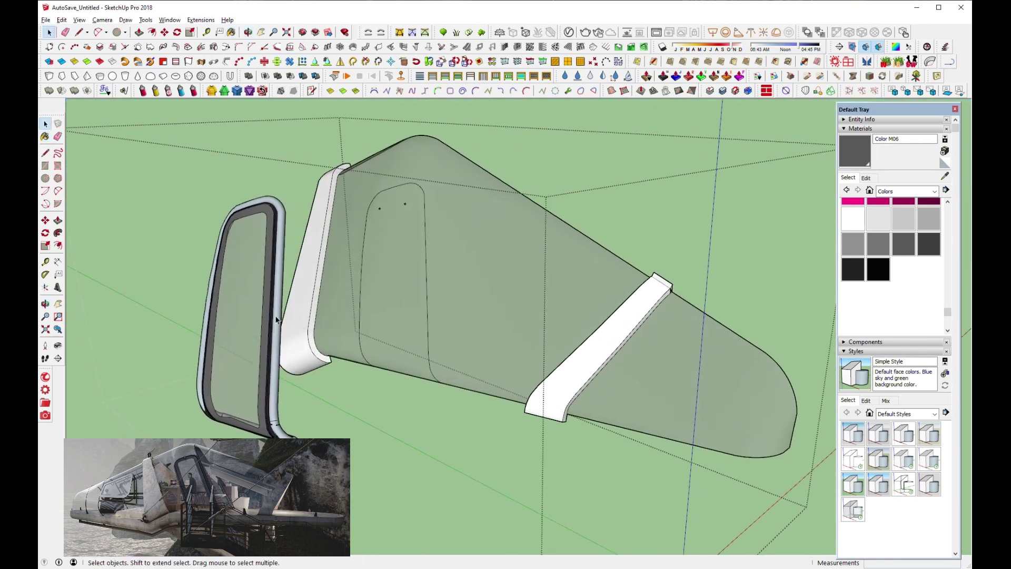
Delete the wing body's inner panel face to open a hole.
{"action": "scroll", "coordinate": [409, 234], "scroll_direction": "down", "scroll_amount": 2}
{"action": "middle_click_drag", "start_coordinate": [409, 233], "coordinate": [395, 320]}
{"action": "left_click", "coordinate": [402, 285]}
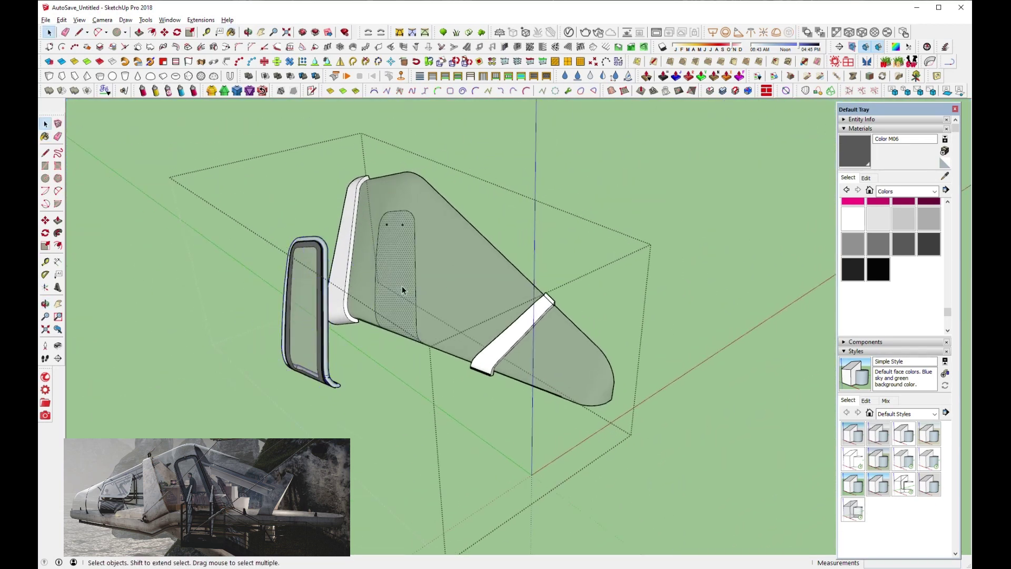
{"action": "key", "text": "Delete"}
Select the window-frame group and try a move, then cancel it.
{"action": "left_click", "coordinate": [324, 345]}
{"action": "scroll", "coordinate": [324, 348], "scroll_direction": "up", "scroll_amount": 3}
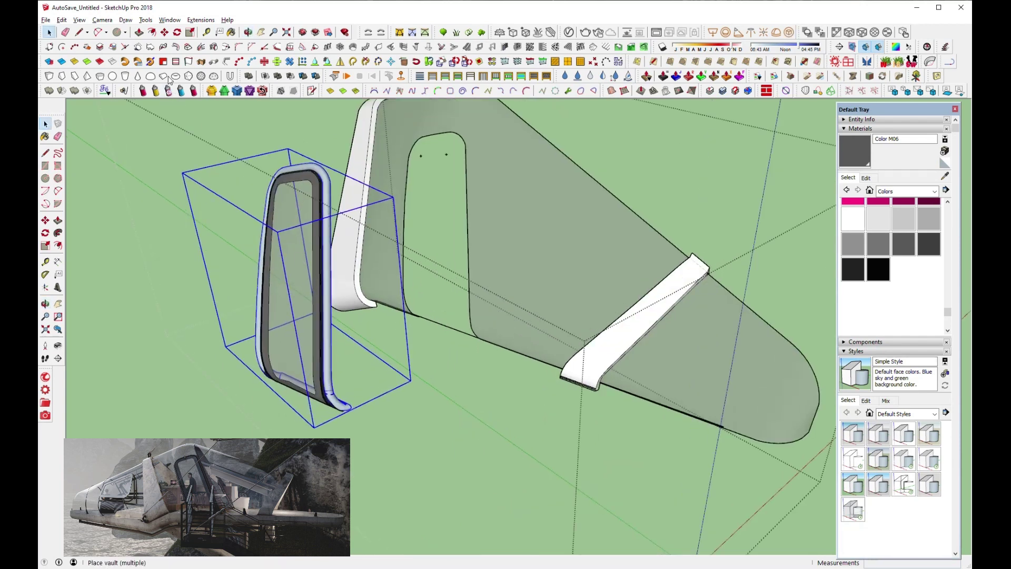
{"action": "left_click", "coordinate": [165, 35]}
{"action": "left_click", "coordinate": [384, 474]}
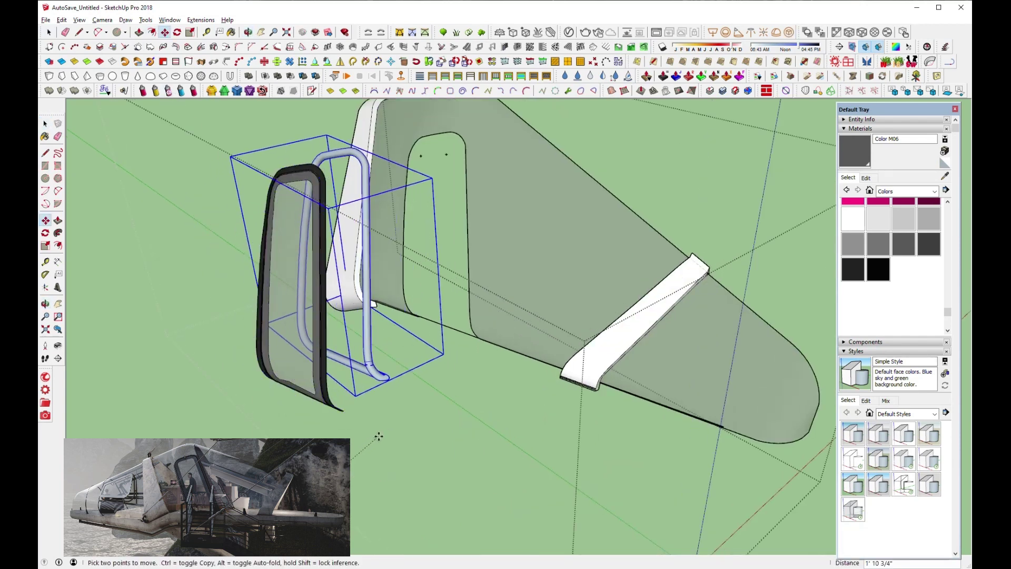
{"action": "key", "text": "Escape"}
{"action": "key", "text": "space"}
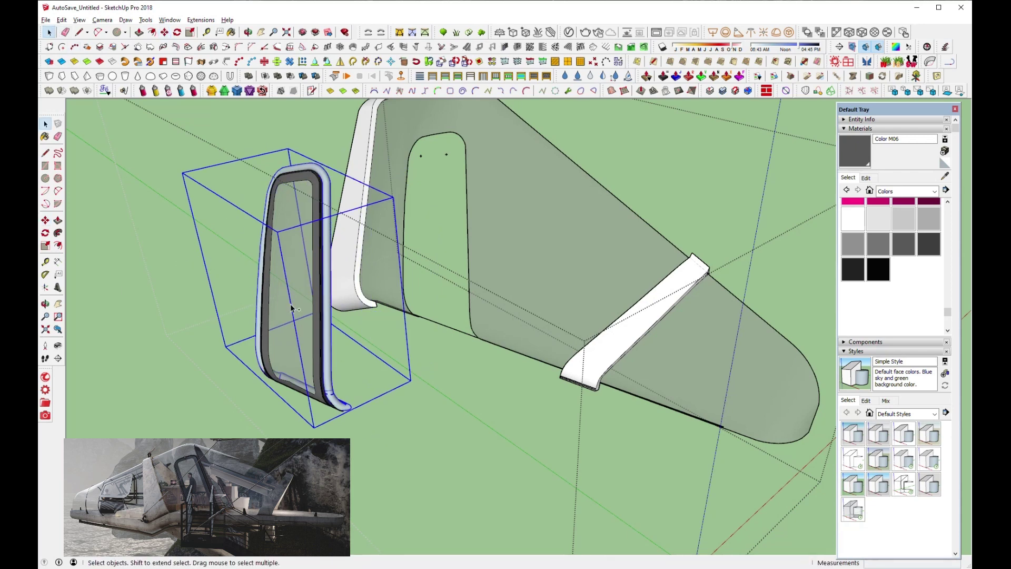
Move the window group along a locked direction until it sits against the fuselage side.
{"action": "right_click", "coordinate": [291, 308]}
{"action": "left_click", "coordinate": [326, 188]}
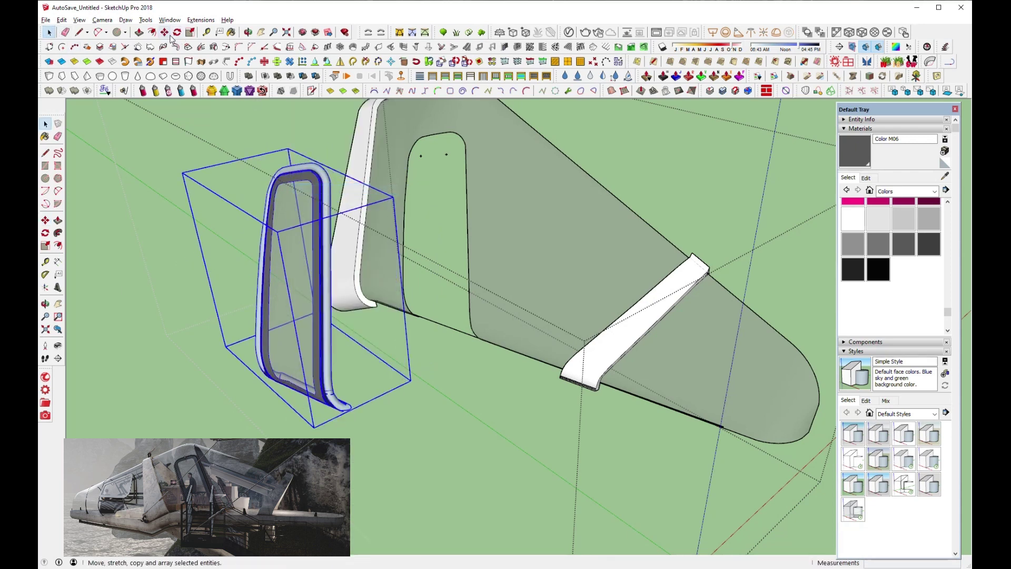
{"action": "left_click", "coordinate": [164, 33]}
{"action": "left_click", "coordinate": [360, 475]}
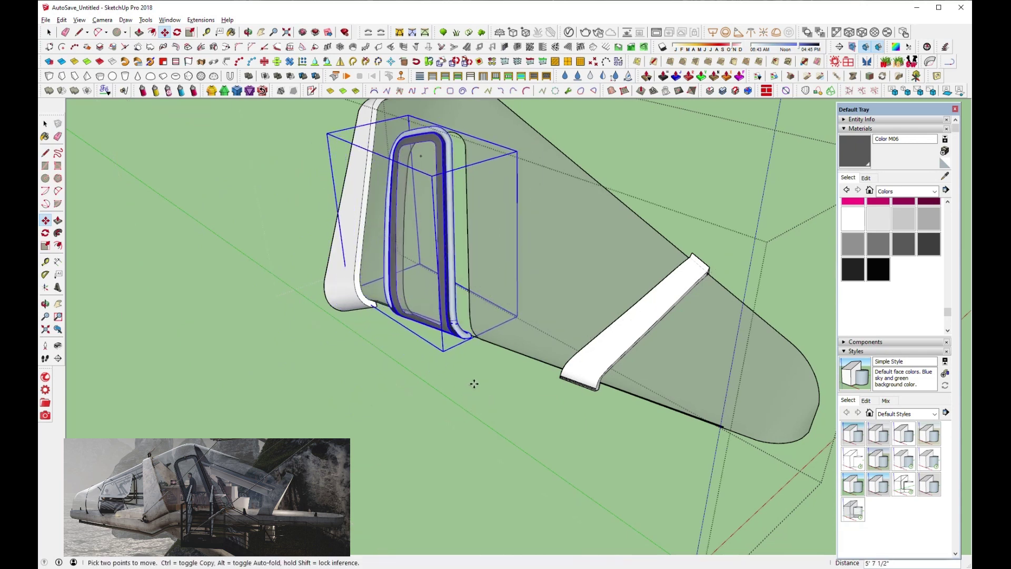
{"action": "scroll", "coordinate": [480, 342], "scroll_direction": "up", "scroll_amount": 2}
{"action": "key", "text": "Left"}
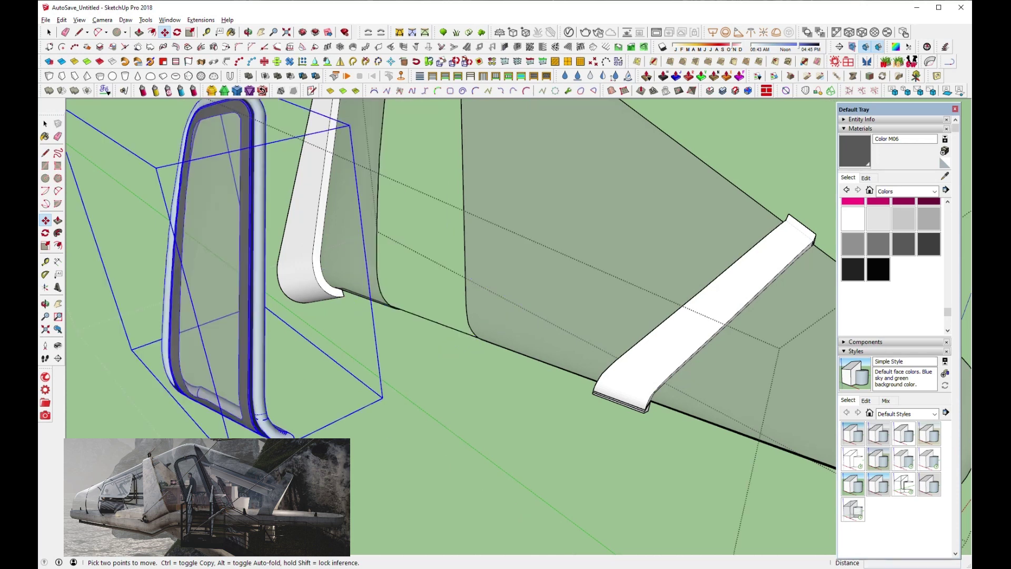
{"action": "middle_click_drag", "start_coordinate": [488, 368], "coordinate": [566, 410]}
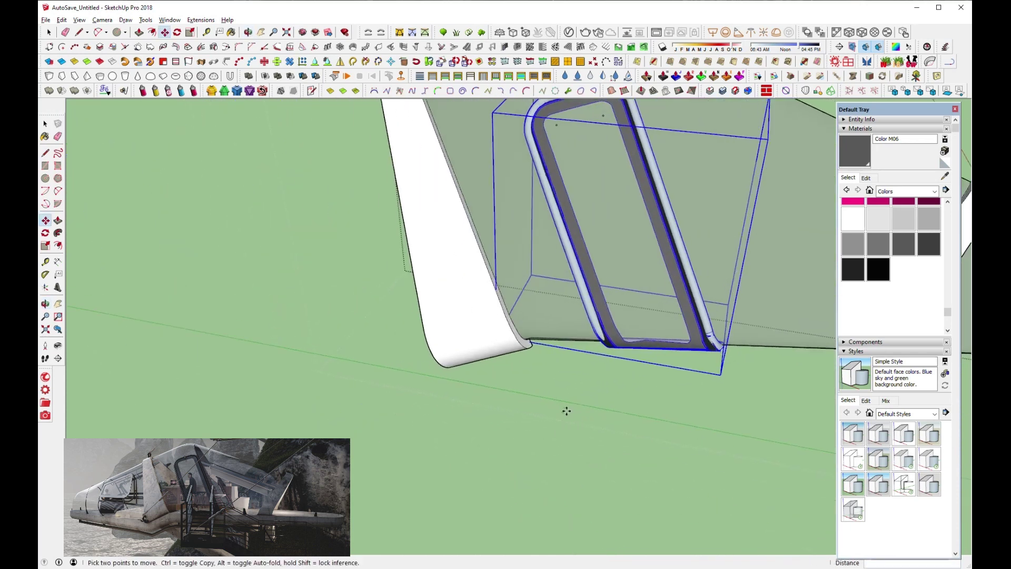
{"action": "middle_click_drag", "start_coordinate": [678, 199], "coordinate": [655, 225]}
{"action": "scroll", "coordinate": [605, 247], "scroll_direction": "up", "scroll_amount": 2}
{"action": "scroll", "coordinate": [551, 267], "scroll_direction": "up", "scroll_amount": 2}
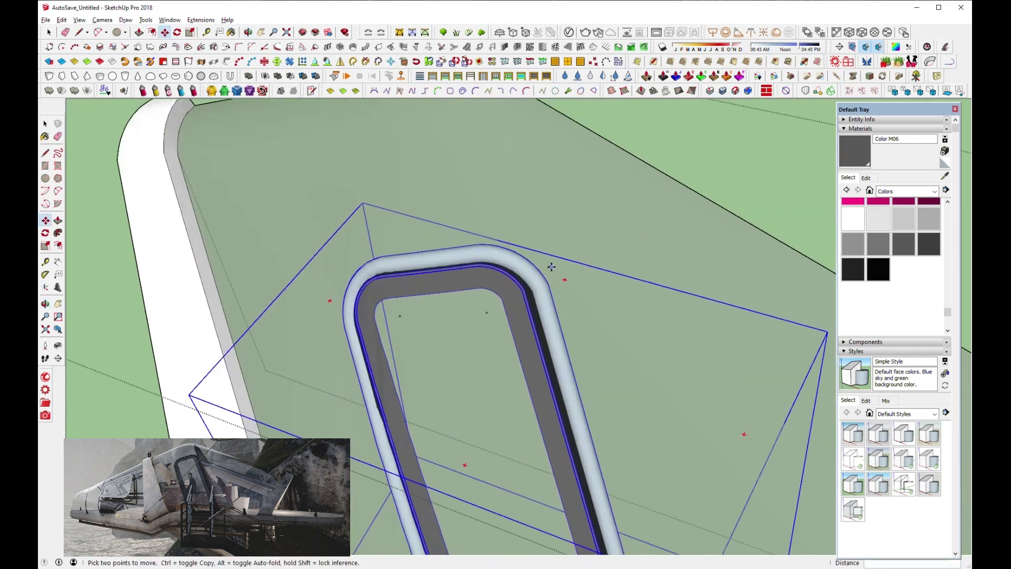
{"action": "mouse_move", "coordinate": [551, 267]}
{"action": "middle_mouse_down"}
{"action": "mouse_move", "coordinate": [415, 146]}
{"action": "mouse_move", "coordinate": [491, 225]}
{"action": "mouse_move", "coordinate": [643, 280]}
{"action": "middle_mouse_up"}
{"action": "scroll", "coordinate": [526, 227], "scroll_direction": "up", "scroll_amount": 3}
{"action": "scroll", "coordinate": [549, 224], "scroll_direction": "down", "scroll_amount": 5}
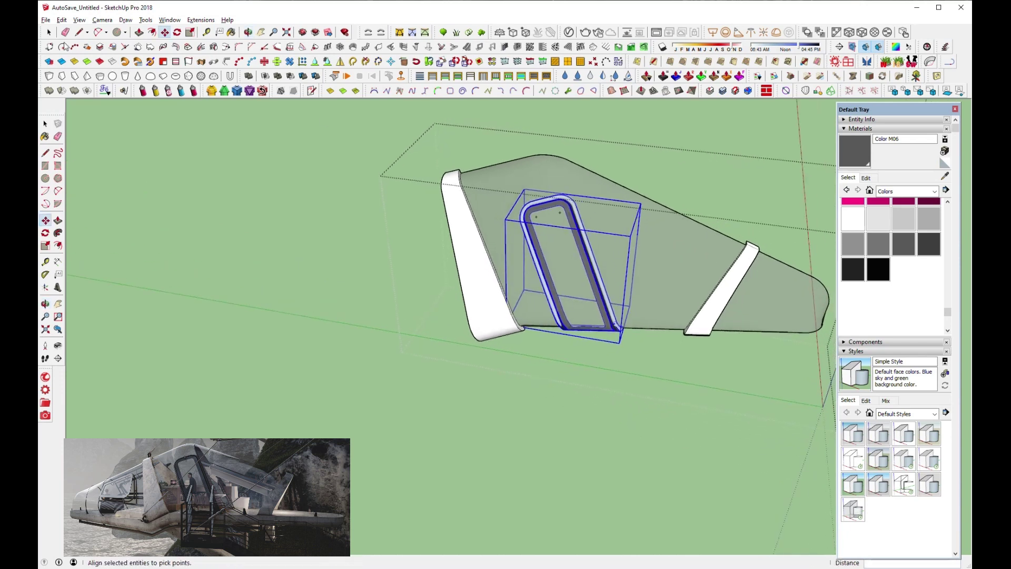
Deselect the window and orbit to a low side view of the fuselage.
{"action": "key", "text": "space"}
{"action": "left_click", "coordinate": [278, 214]}
{"action": "mouse_move", "coordinate": [278, 214]}
{"action": "middle_mouse_down"}
{"action": "mouse_move", "coordinate": [366, 338]}
{"action": "mouse_move", "coordinate": [542, 328]}
{"action": "mouse_move", "coordinate": [313, 327]}
{"action": "mouse_move", "coordinate": [620, 266]}
{"action": "mouse_move", "coordinate": [362, 293]}
{"action": "mouse_move", "coordinate": [334, 199]}
{"action": "mouse_move", "coordinate": [226, 135]}
{"action": "mouse_move", "coordinate": [336, 140]}
{"action": "mouse_move", "coordinate": [677, 214]}
{"action": "middle_mouse_up"}
{"action": "left_click", "coordinate": [622, 264]}
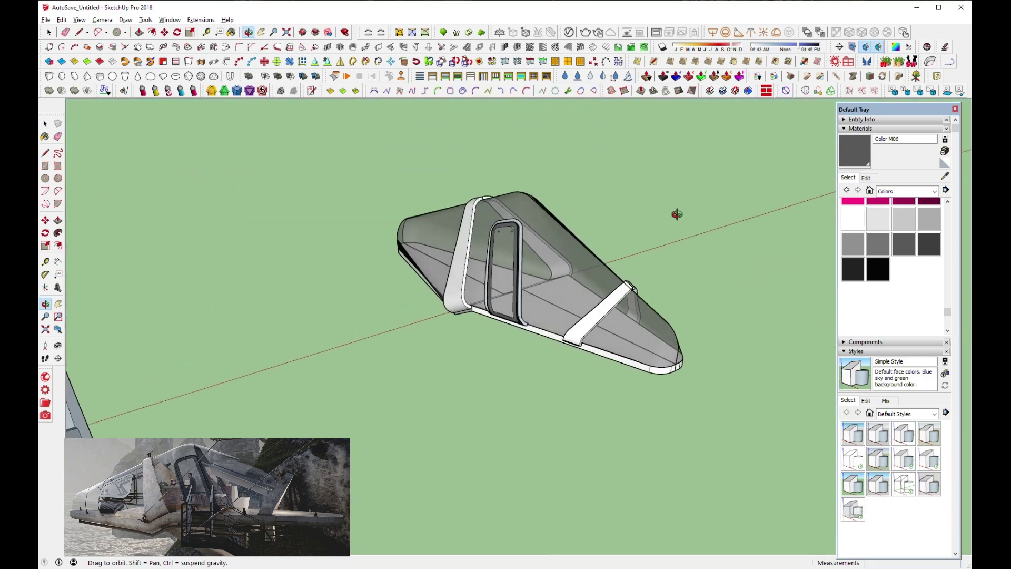
{"action": "scroll", "coordinate": [478, 283], "scroll_direction": "up", "scroll_amount": 3}
{"action": "mouse_move", "coordinate": [478, 283]}
{"action": "middle_mouse_down"}
{"action": "mouse_move", "coordinate": [639, 270]}
{"action": "mouse_move", "coordinate": [330, 328]}
{"action": "mouse_move", "coordinate": [443, 250]}
{"action": "middle_mouse_up"}
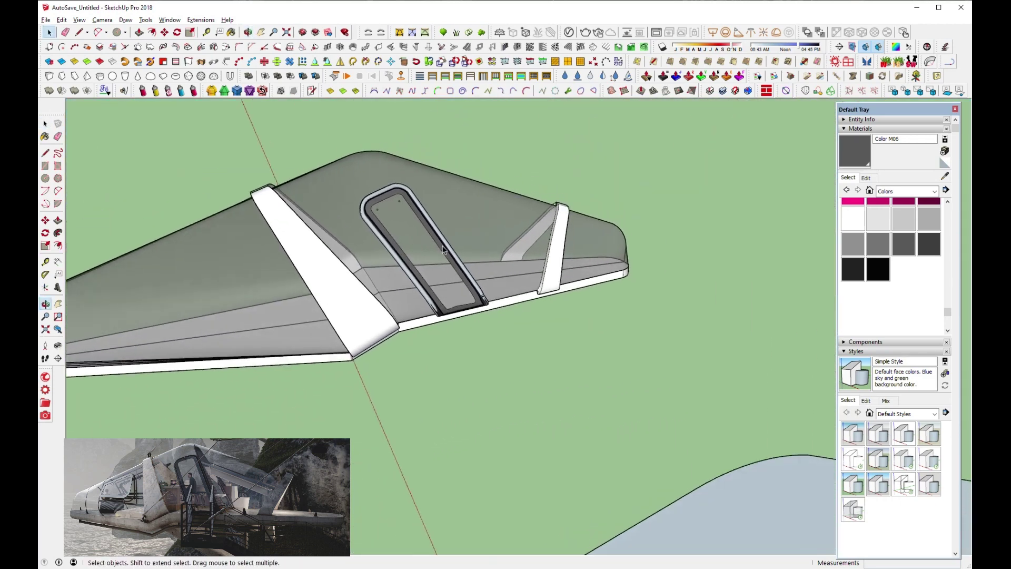
{"action": "scroll", "coordinate": [443, 250], "scroll_direction": "down", "scroll_amount": 5}
{"action": "mouse_move", "coordinate": [335, 273]}
{"action": "middle_mouse_down"}
{"action": "mouse_move", "coordinate": [498, 237]}
{"action": "mouse_move", "coordinate": [462, 255]}
{"action": "middle_mouse_up"}
{"action": "scroll", "coordinate": [219, 267], "scroll_direction": "up", "scroll_amount": 5}
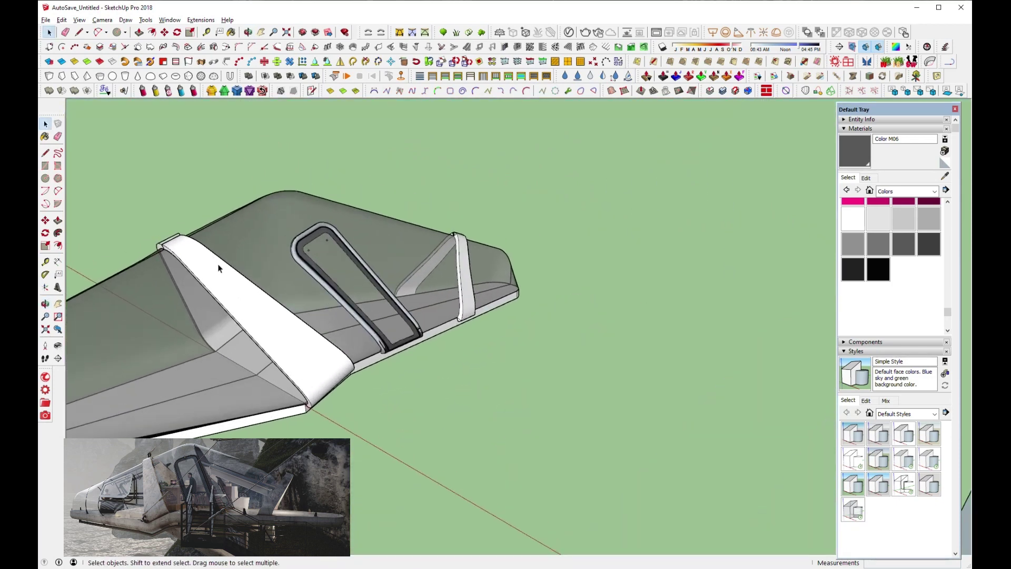
{"action": "scroll", "coordinate": [219, 267], "scroll_direction": "up", "scroll_amount": 2}
{"action": "scroll", "coordinate": [290, 260], "scroll_direction": "up", "scroll_amount": 2}
{"action": "scroll", "coordinate": [363, 241], "scroll_direction": "up", "scroll_amount": 1}
Inside the window group, paint the tubular frame dark grey Color M06, then exit the group.
{"action": "left_click", "coordinate": [363, 240]}
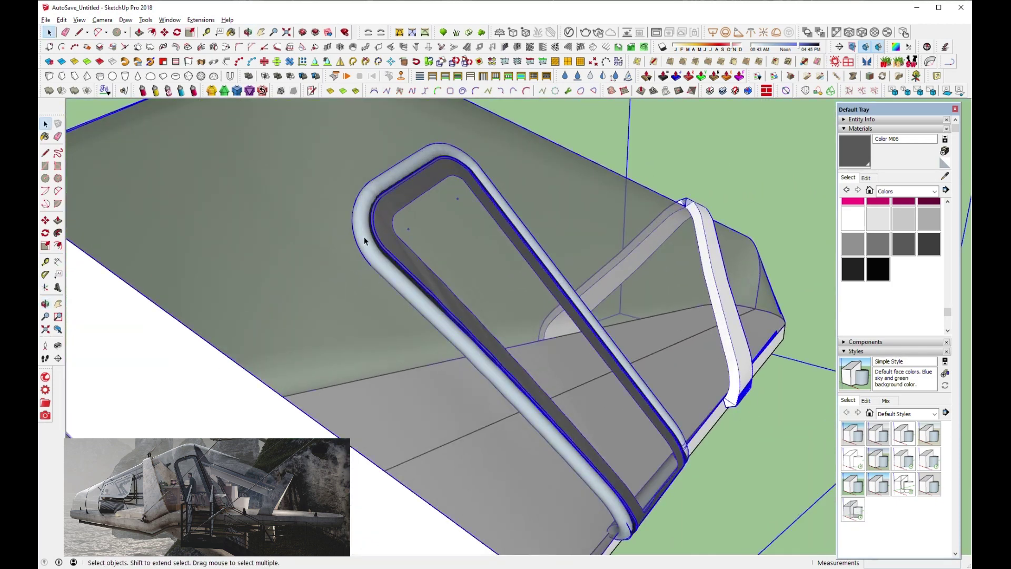
{"action": "double_click", "coordinate": [364, 241]}
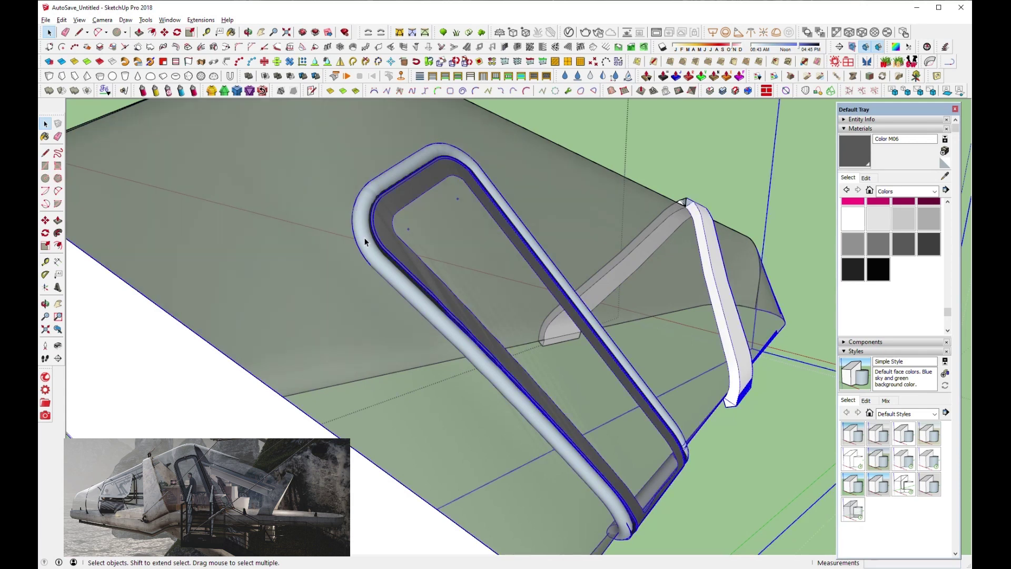
{"action": "left_click", "coordinate": [365, 241]}
{"action": "left_click", "coordinate": [913, 245]}
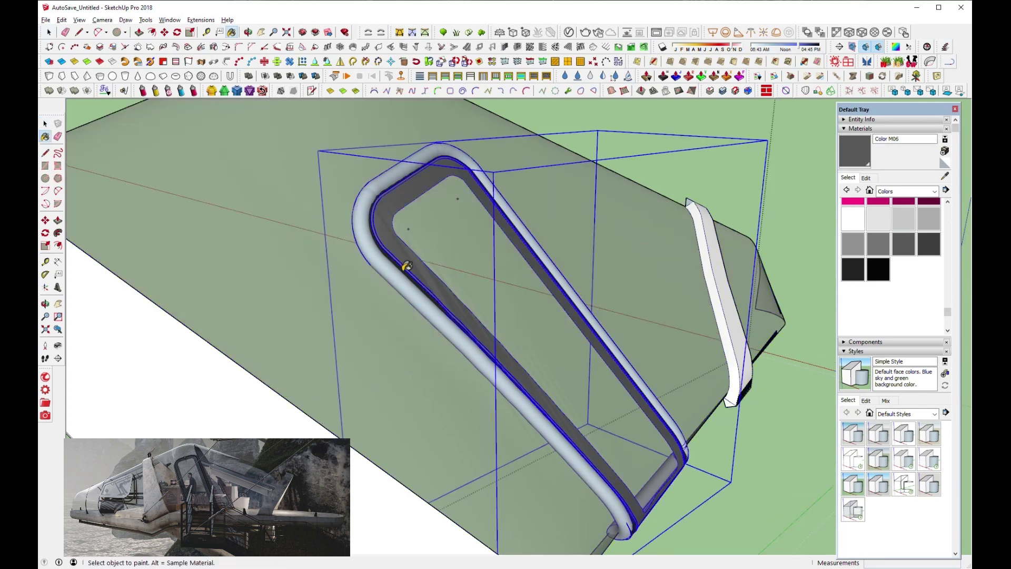
{"action": "left_click", "coordinate": [401, 269]}
{"action": "middle_click_drag", "start_coordinate": [402, 271], "coordinate": [379, 298]}
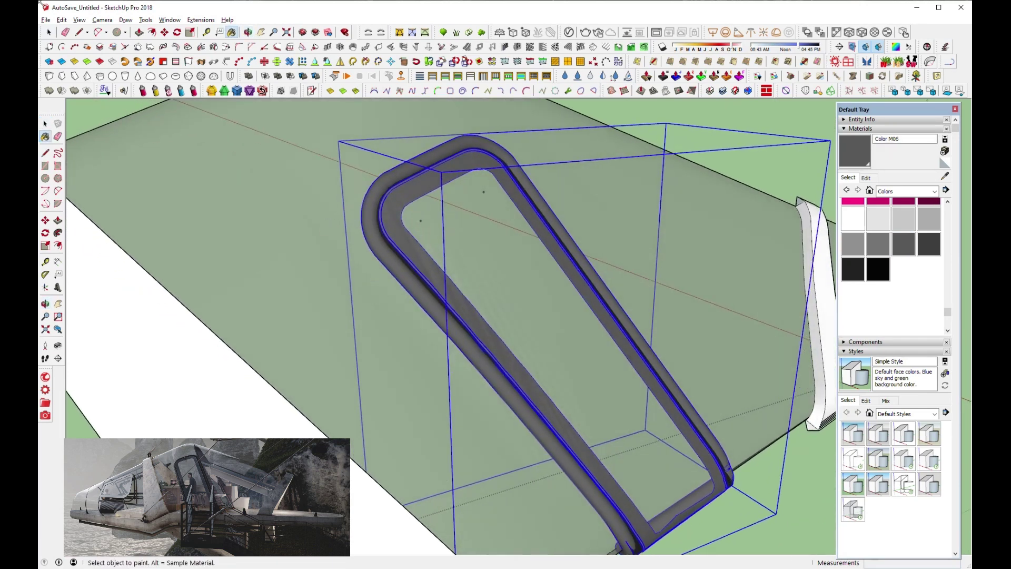
{"action": "left_click", "coordinate": [49, 34]}
{"action": "scroll", "coordinate": [453, 284], "scroll_direction": "down", "scroll_amount": 3}
{"action": "left_click", "coordinate": [633, 143]}
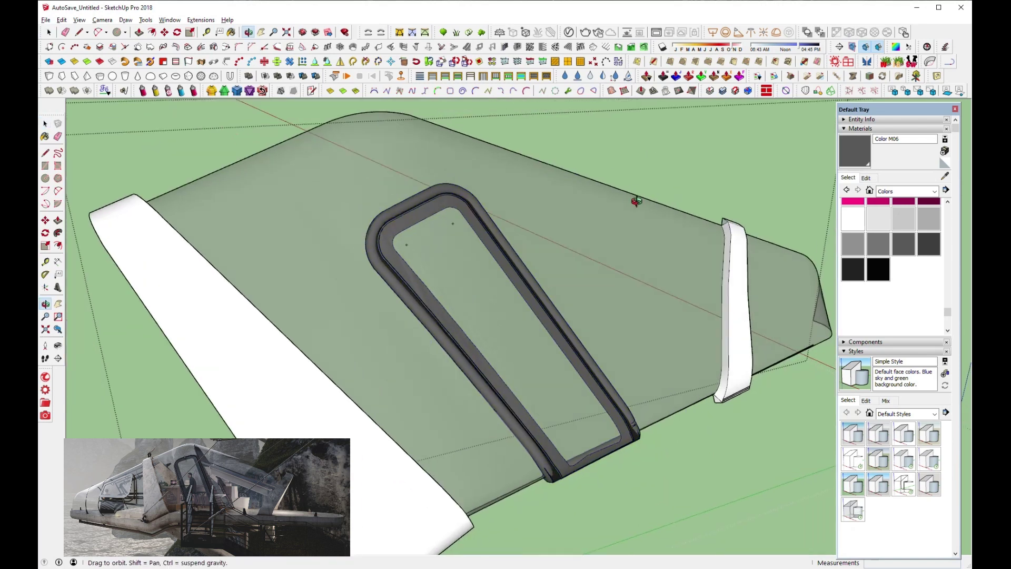
{"action": "mouse_move", "coordinate": [633, 143]}
{"action": "middle_mouse_down"}
{"action": "mouse_move", "coordinate": [557, 233]}
{"action": "mouse_move", "coordinate": [564, 387]}
{"action": "middle_mouse_up"}
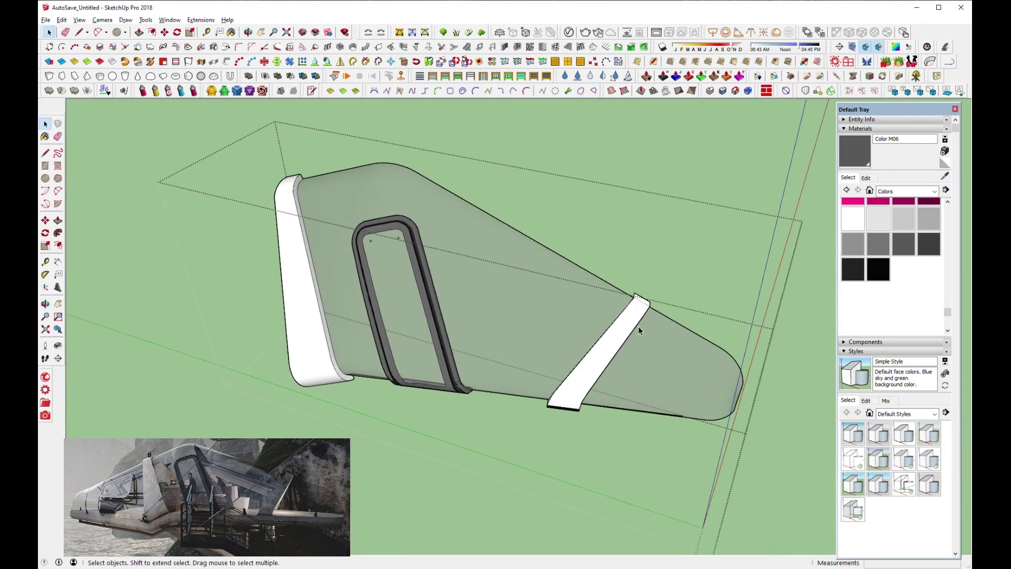
Orbit around the hull to a side view of the curved triangular panel.
{"action": "mouse_move", "coordinate": [640, 331]}
{"action": "middle_mouse_down"}
{"action": "mouse_move", "coordinate": [380, 275]}
{"action": "mouse_move", "coordinate": [605, 226]}
{"action": "mouse_move", "coordinate": [602, 273]}
{"action": "mouse_move", "coordinate": [528, 302]}
{"action": "mouse_move", "coordinate": [507, 328]}
{"action": "mouse_move", "coordinate": [464, 332]}
{"action": "mouse_move", "coordinate": [316, 333]}
{"action": "mouse_move", "coordinate": [192, 315]}
{"action": "mouse_move", "coordinate": [120, 250]}
{"action": "mouse_move", "coordinate": [648, 253]}
{"action": "mouse_move", "coordinate": [722, 270]}
{"action": "mouse_move", "coordinate": [772, 366]}
{"action": "mouse_move", "coordinate": [226, 270]}
{"action": "mouse_move", "coordinate": [591, 189]}
{"action": "mouse_move", "coordinate": [713, 90]}
{"action": "mouse_move", "coordinate": [510, 169]}
{"action": "mouse_move", "coordinate": [337, 207]}
{"action": "mouse_move", "coordinate": [346, 226]}
{"action": "middle_mouse_up"}
{"action": "scroll", "coordinate": [395, 289], "scroll_direction": "up", "scroll_amount": 3}
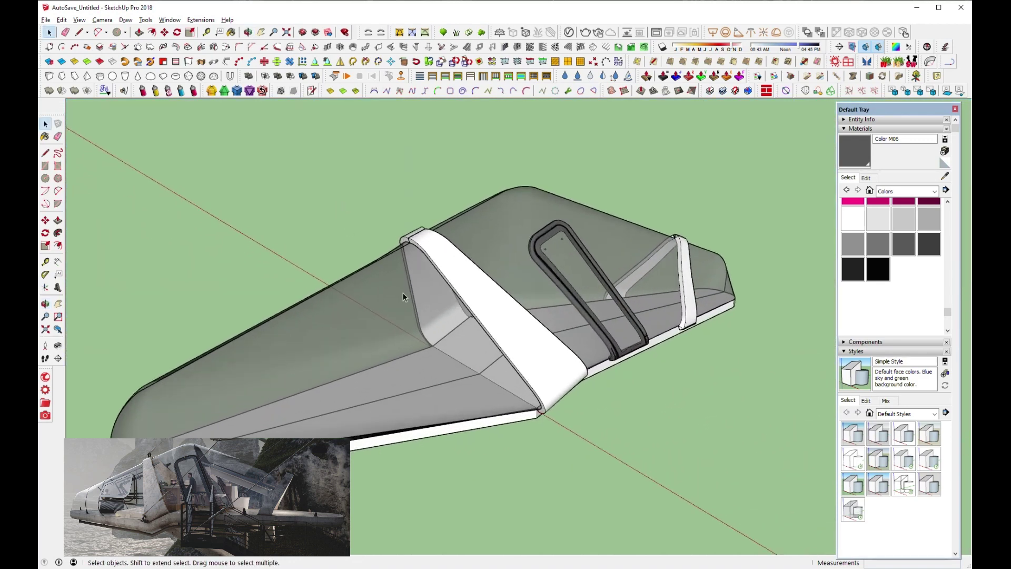
{"action": "mouse_move", "coordinate": [403, 297]}
{"action": "middle_mouse_down"}
{"action": "mouse_move", "coordinate": [406, 327]}
{"action": "mouse_move", "coordinate": [295, 311]}
{"action": "middle_mouse_up"}
{"action": "left_click", "coordinate": [413, 328]}
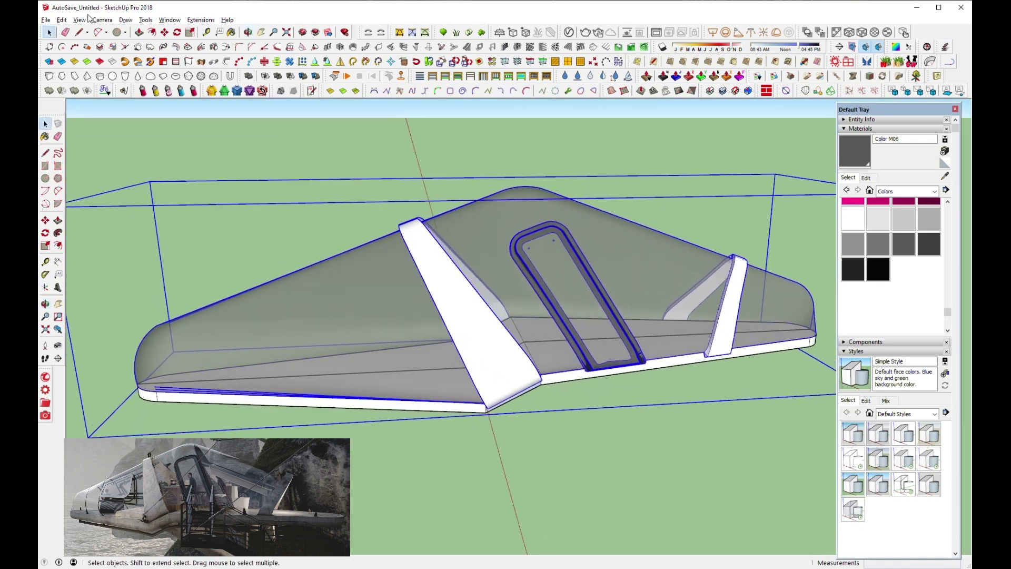
{"action": "mouse_move", "coordinate": [464, 253]}
{"action": "middle_mouse_down"}
{"action": "mouse_move", "coordinate": [506, 284]}
{"action": "mouse_move", "coordinate": [370, 274]}
{"action": "mouse_move", "coordinate": [282, 310]}
{"action": "mouse_move", "coordinate": [276, 324]}
{"action": "middle_mouse_up"}
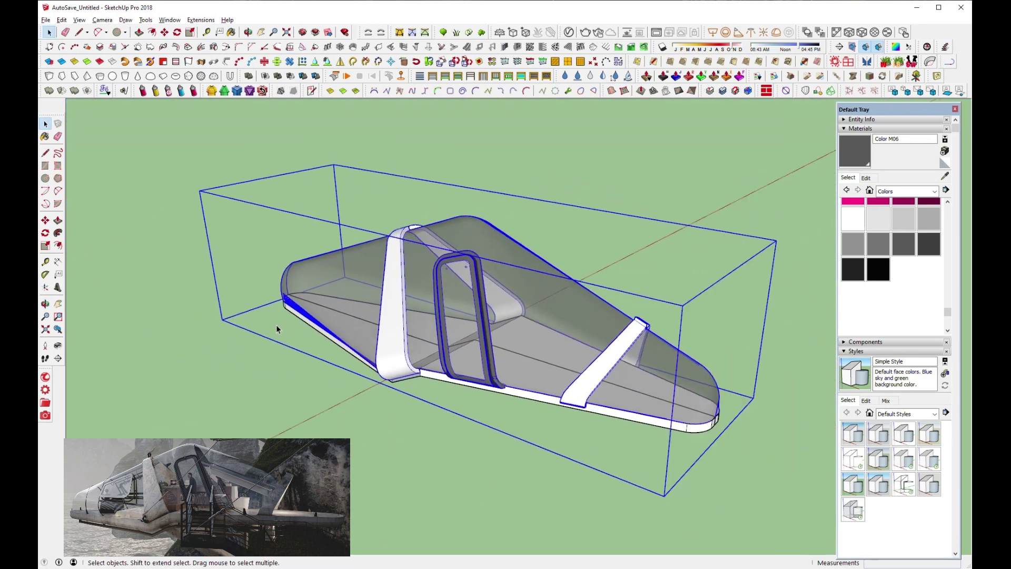
{"action": "scroll", "coordinate": [275, 324], "scroll_direction": "down", "scroll_amount": 2}
{"action": "left_click", "coordinate": [590, 218]}
{"action": "mouse_move", "coordinate": [576, 259]}
{"action": "middle_mouse_down"}
{"action": "mouse_move", "coordinate": [354, 277]}
{"action": "mouse_move", "coordinate": [354, 446]}
{"action": "middle_mouse_up"}
{"action": "scroll", "coordinate": [473, 221], "scroll_direction": "up", "scroll_amount": 3}
{"action": "mouse_move", "coordinate": [474, 221]}
{"action": "middle_mouse_down"}
{"action": "mouse_move", "coordinate": [327, 203]}
{"action": "mouse_move", "coordinate": [349, 171]}
{"action": "mouse_move", "coordinate": [517, 257]}
{"action": "middle_mouse_up"}
{"action": "scroll", "coordinate": [517, 257], "scroll_direction": "down", "scroll_amount": 3}
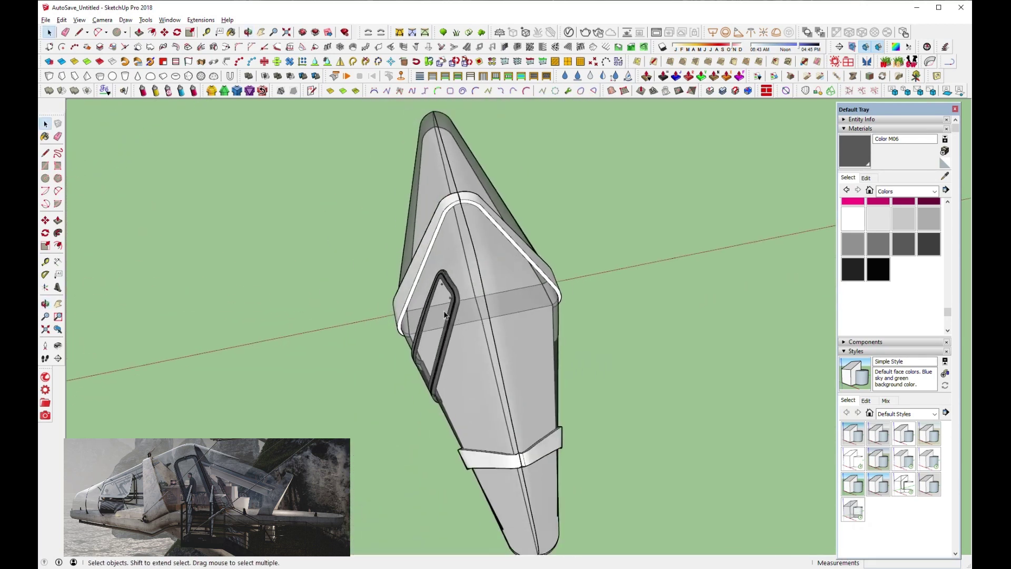
{"action": "scroll", "coordinate": [517, 257], "scroll_direction": "down", "scroll_amount": 1}
{"action": "middle_click_drag", "start_coordinate": [919, 557], "coordinate": [383, 323]}
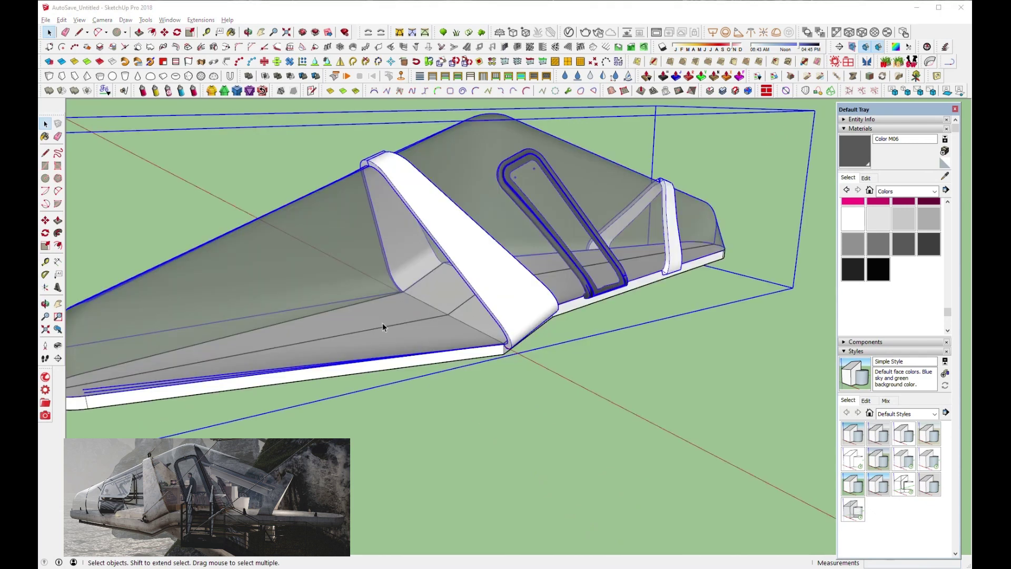
{"action": "scroll", "coordinate": [333, 295], "scroll_direction": "up", "scroll_amount": 3}
Open the curved triangular panel group and select its surface.
{"action": "left_click", "coordinate": [333, 293]}
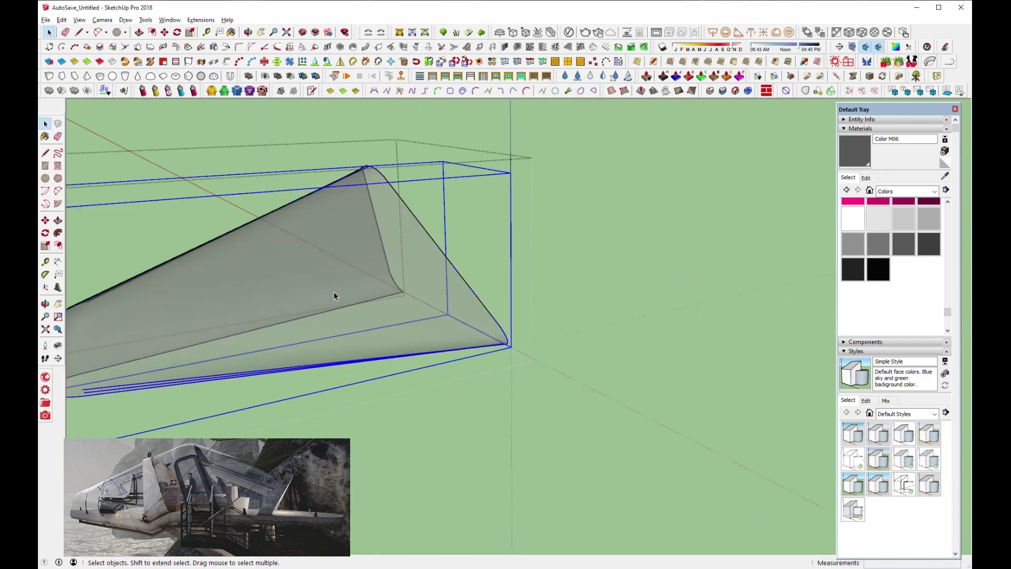
{"action": "scroll", "coordinate": [333, 293], "scroll_direction": "down", "scroll_amount": 3}
{"action": "scroll", "coordinate": [316, 281], "scroll_direction": "up", "scroll_amount": 3}
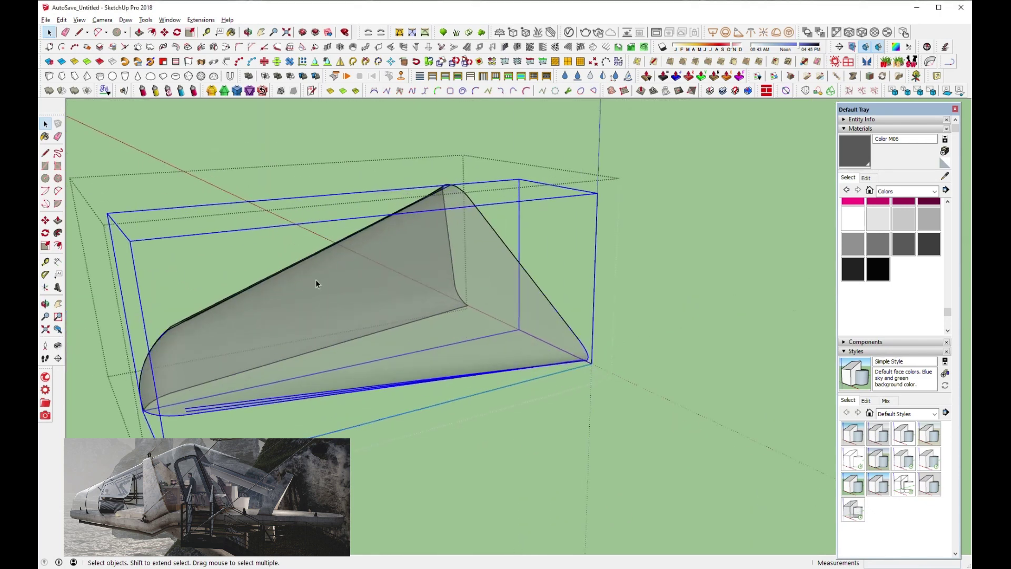
{"action": "double_click", "coordinate": [352, 308]}
{"action": "left_click", "coordinate": [352, 308]}
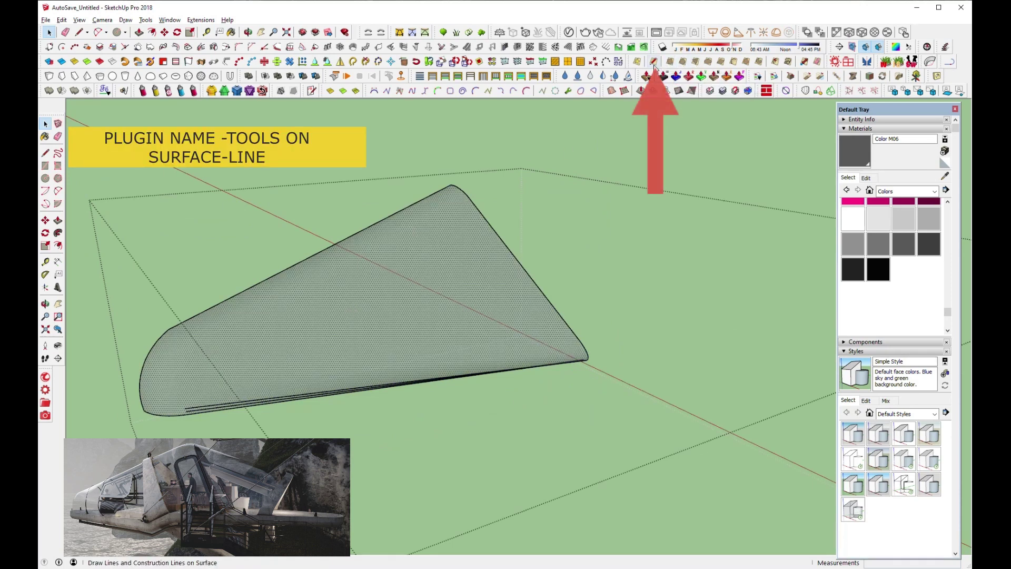
Draw a triangular outline on the curved panel with the Tools On Surface line tool.
{"action": "left_click", "coordinate": [654, 62]}
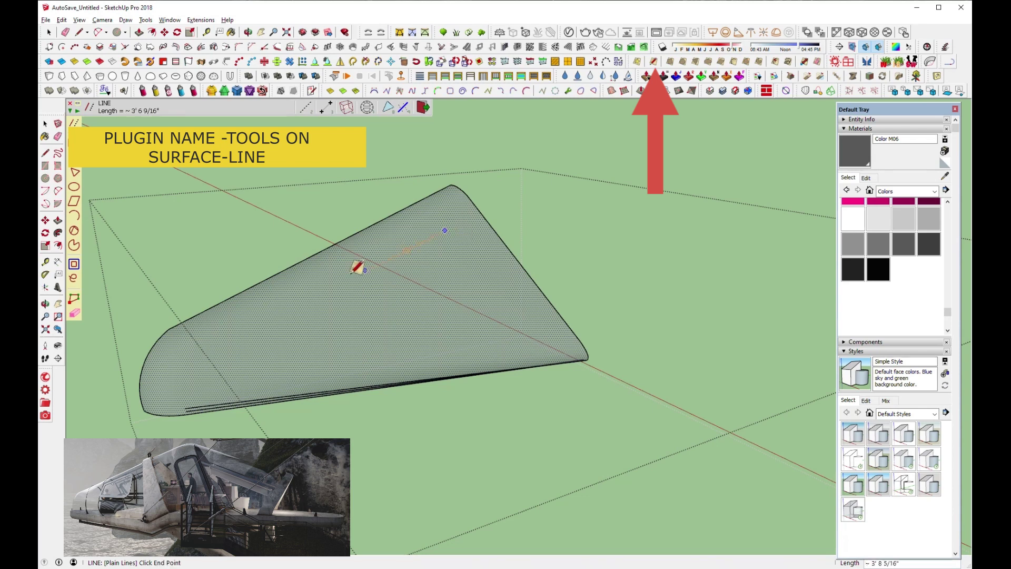
{"action": "left_click", "coordinate": [320, 285]}
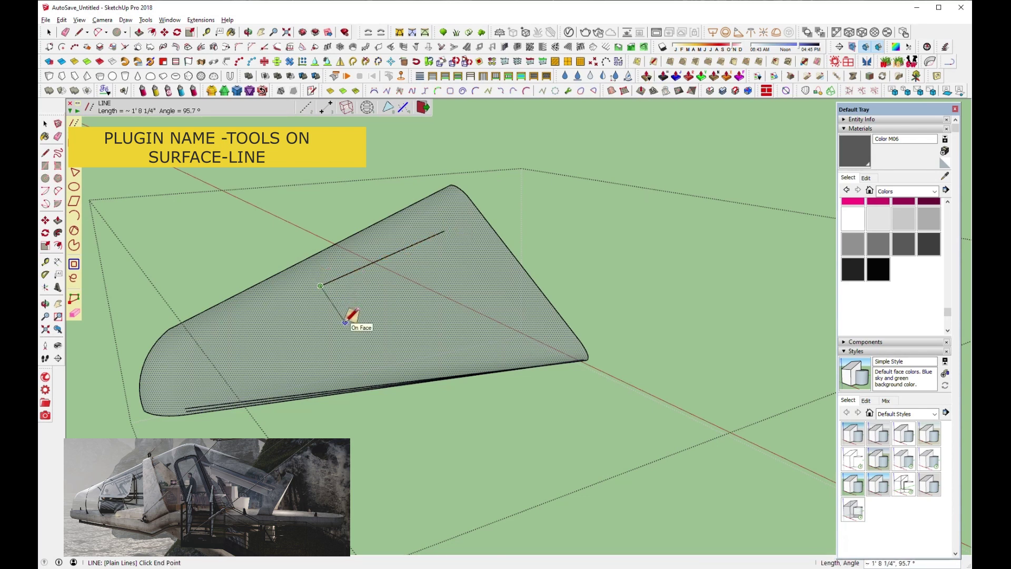
{"action": "left_click", "coordinate": [510, 307]}
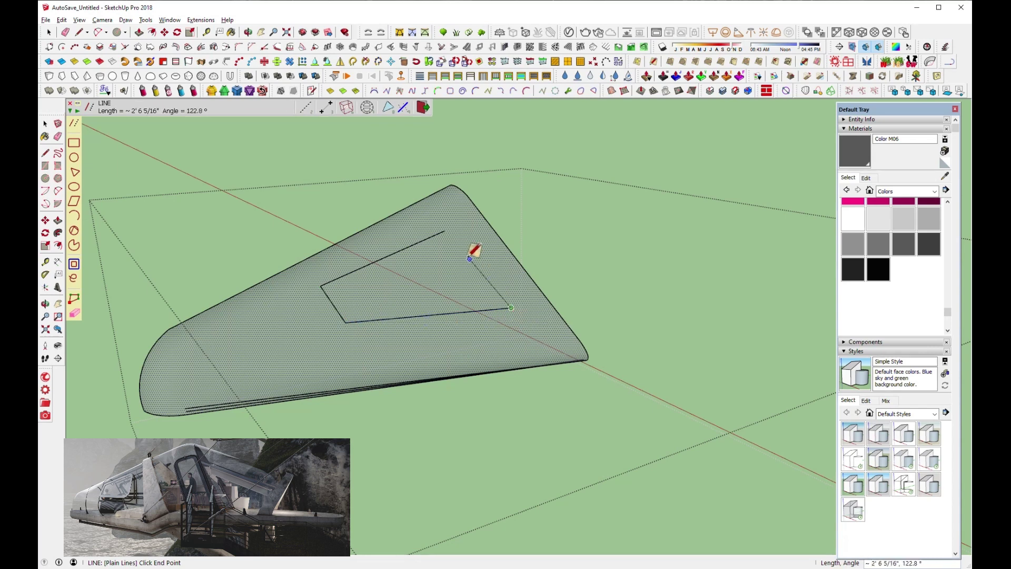
{"action": "left_click", "coordinate": [445, 230]}
{"action": "middle_click_drag", "start_coordinate": [402, 287], "coordinate": [158, 339]}
{"action": "scroll", "coordinate": [338, 275], "scroll_direction": "up", "scroll_amount": 3}
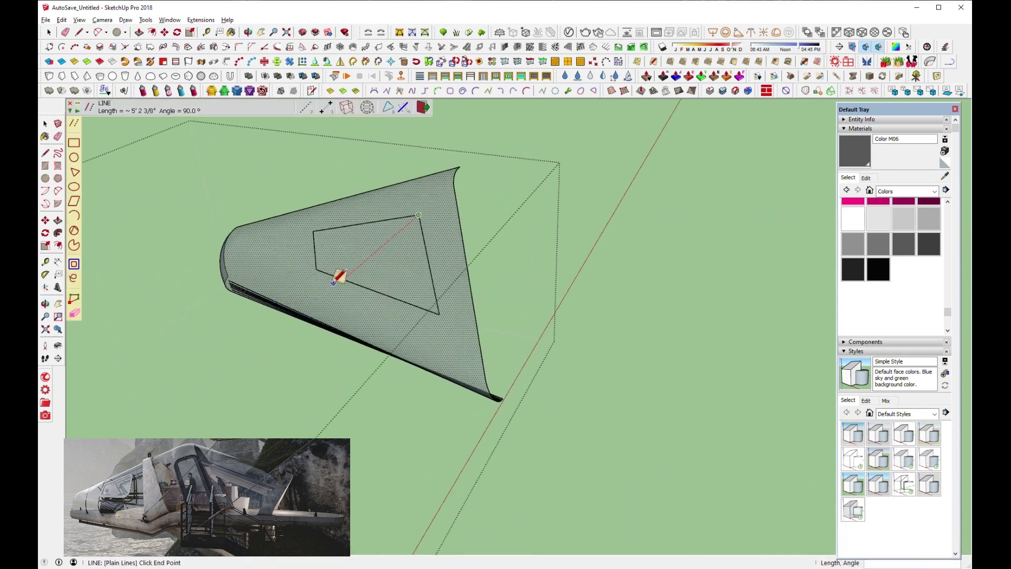
{"action": "scroll", "coordinate": [392, 244], "scroll_direction": "up", "scroll_amount": 3}
{"action": "scroll", "coordinate": [466, 171], "scroll_direction": "up", "scroll_amount": 3}
{"action": "mouse_move", "coordinate": [467, 169]}
{"action": "middle_mouse_down"}
{"action": "mouse_move", "coordinate": [350, 237]}
{"action": "mouse_move", "coordinate": [224, 187]}
{"action": "mouse_move", "coordinate": [309, 191]}
{"action": "mouse_move", "coordinate": [40, 65]}
{"action": "middle_mouse_up"}
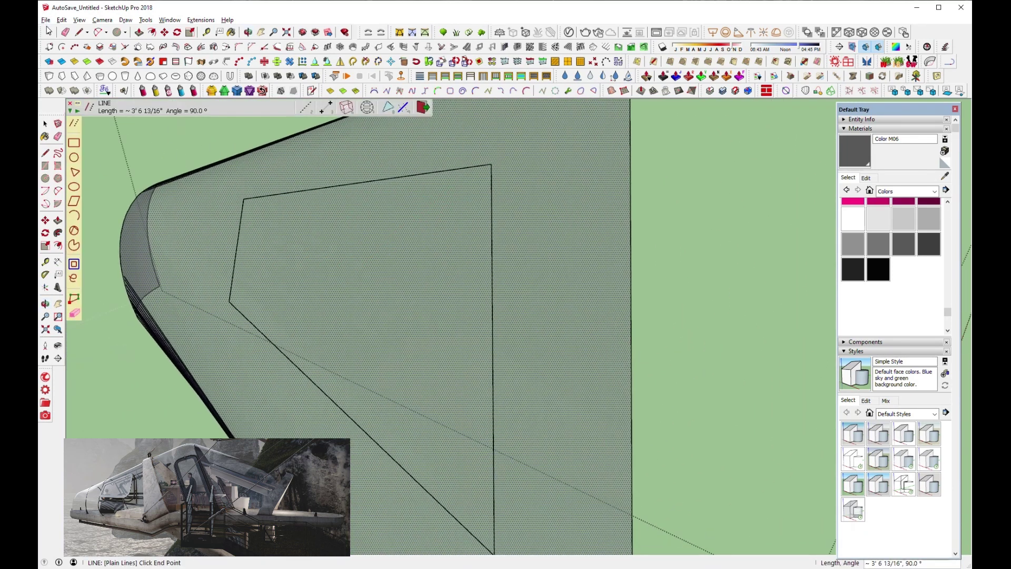
Undo two triangle edges, keeping only the diagonal line.
{"action": "key", "text": "space"}
{"action": "scroll", "coordinate": [366, 301], "scroll_direction": "down", "scroll_amount": 3}
{"action": "mouse_move", "coordinate": [410, 285]}
{"action": "middle_mouse_down"}
{"action": "mouse_move", "coordinate": [300, 276]}
{"action": "mouse_move", "coordinate": [343, 235]}
{"action": "mouse_move", "coordinate": [515, 245]}
{"action": "middle_mouse_up"}
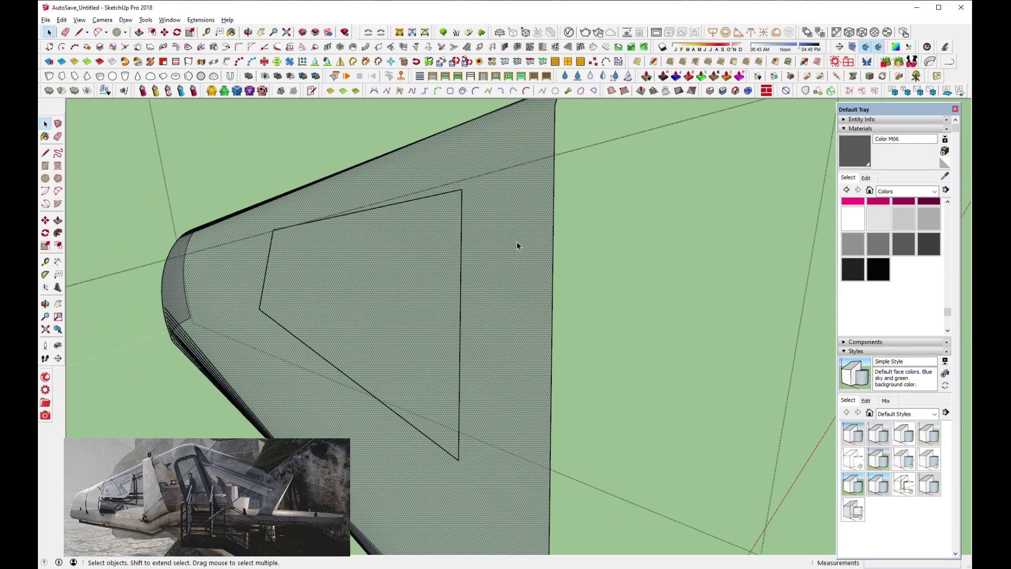
{"action": "key", "text": "ctrl+z"}
{"action": "key", "text": "ctrl+z"}
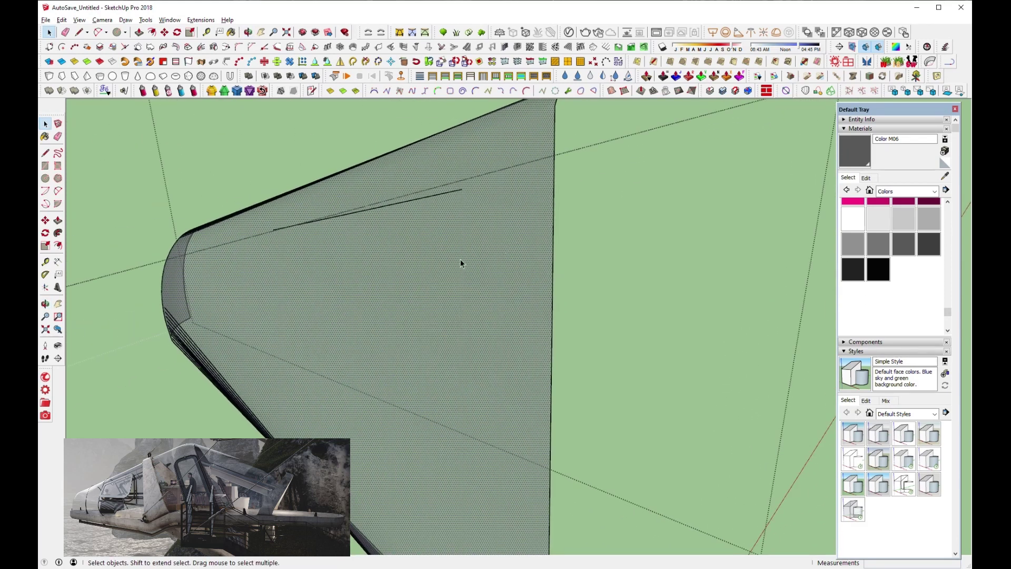
{"action": "key", "text": "ctrl+z"}
Begin a new surface line across the curved face.
{"action": "left_click", "coordinate": [653, 62]}
{"action": "middle_click_drag", "start_coordinate": [463, 232], "coordinate": [591, 233]}
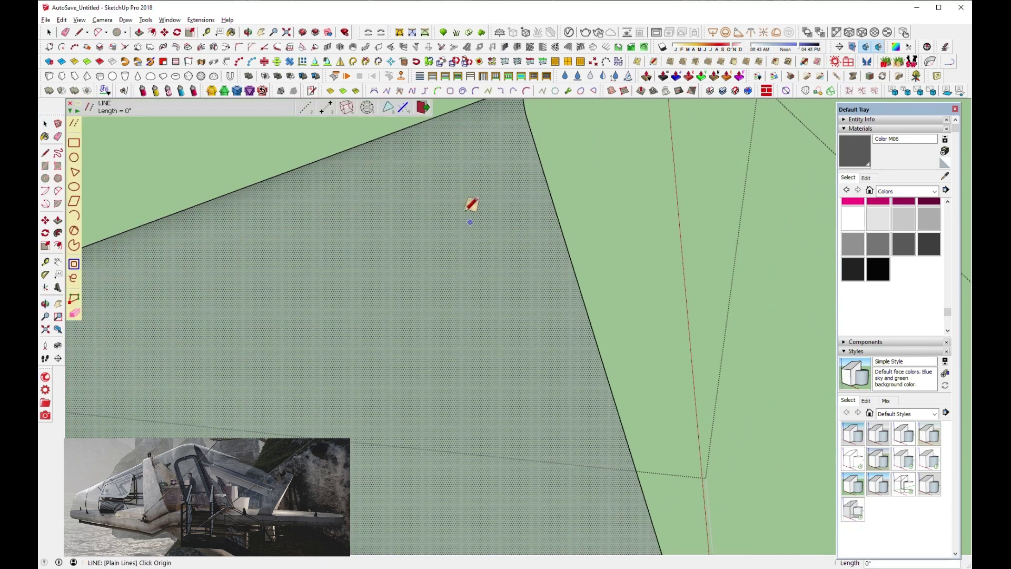
{"action": "scroll", "coordinate": [345, 253], "scroll_direction": "down", "scroll_amount": 4}
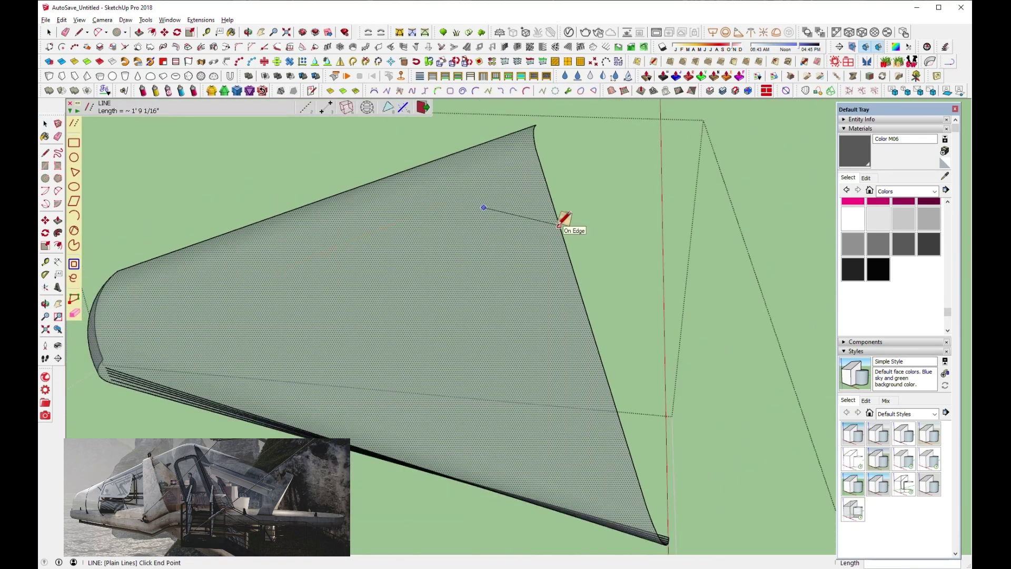
{"action": "scroll", "coordinate": [569, 221], "scroll_direction": "down", "scroll_amount": 1}
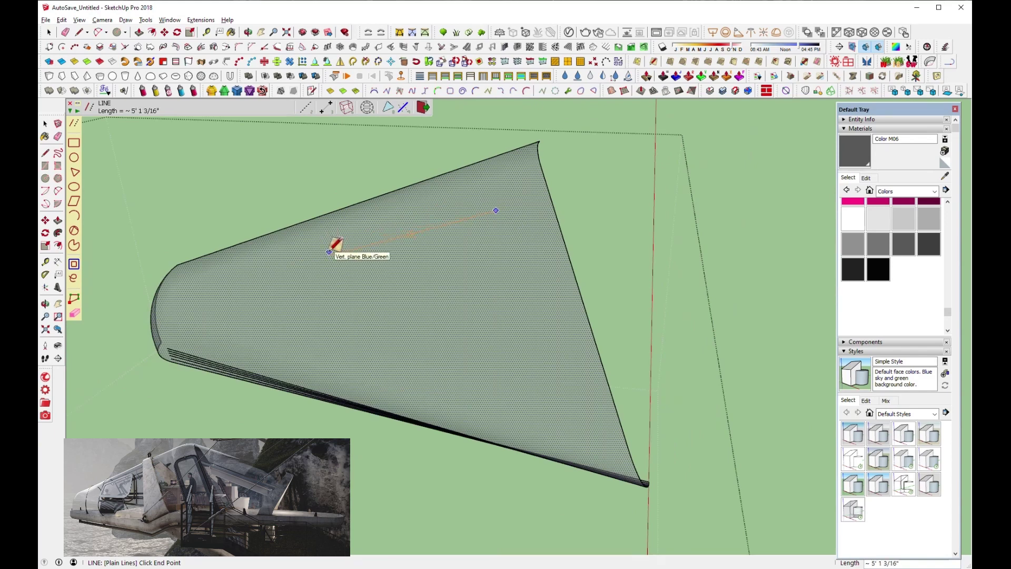
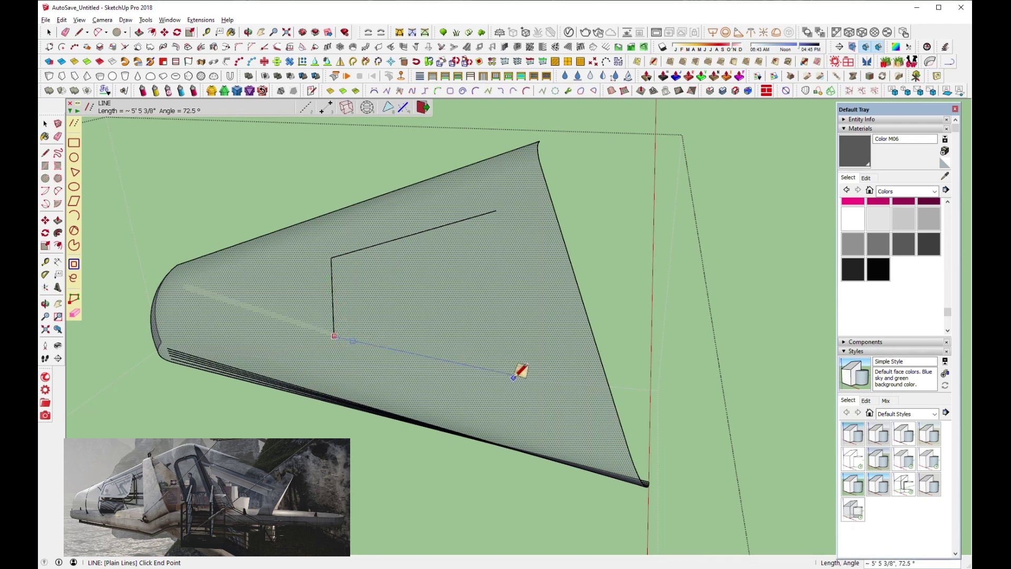
Draw the last two edges so the fin's inner quadrilateral closes into its own face.
{"action": "left_click", "coordinate": [546, 380]}
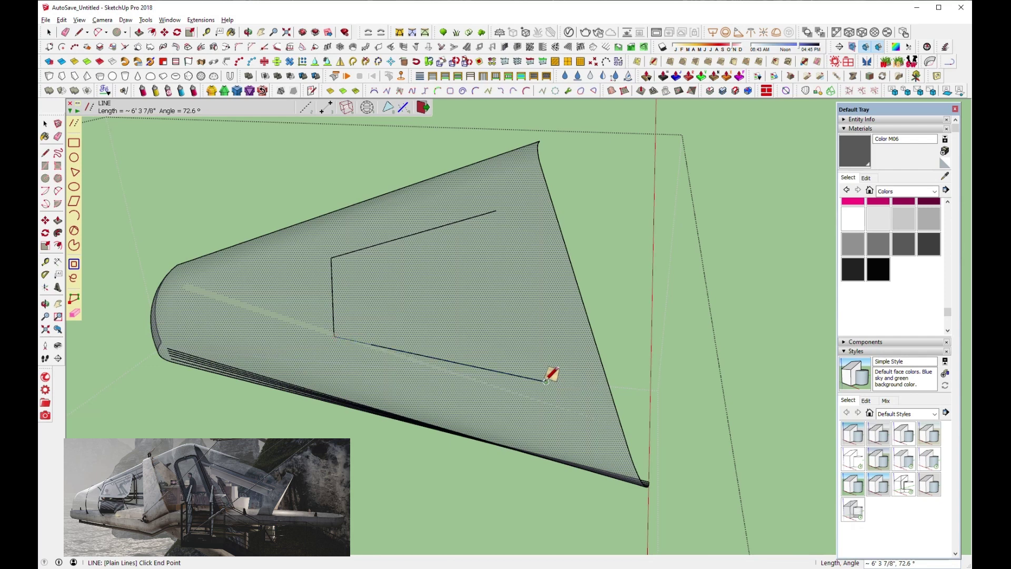
{"action": "left_click", "coordinate": [495, 210]}
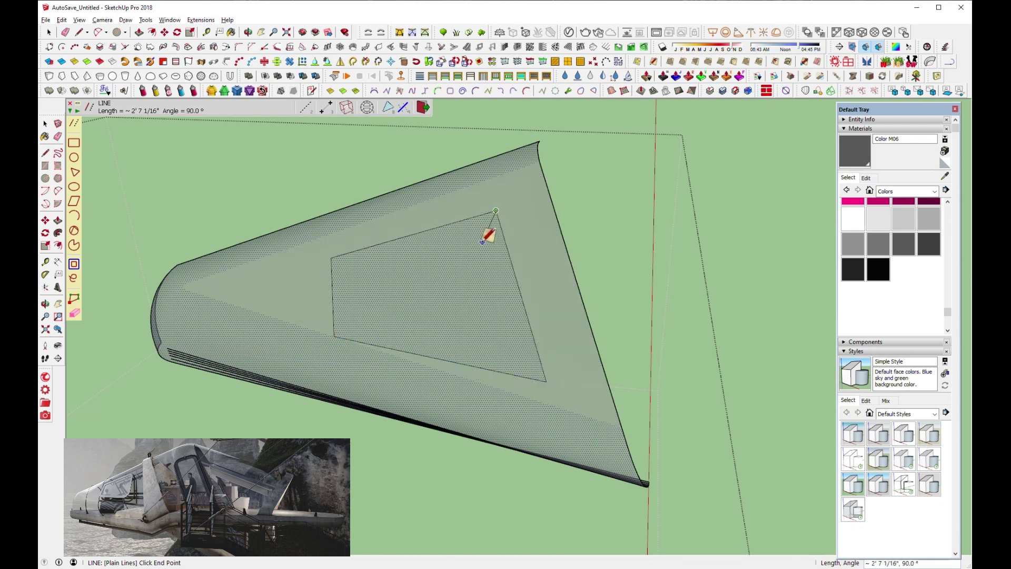
{"action": "mouse_move", "coordinate": [481, 242]}
{"action": "middle_mouse_down"}
{"action": "mouse_move", "coordinate": [420, 314]}
{"action": "mouse_move", "coordinate": [449, 324]}
{"action": "middle_mouse_up"}
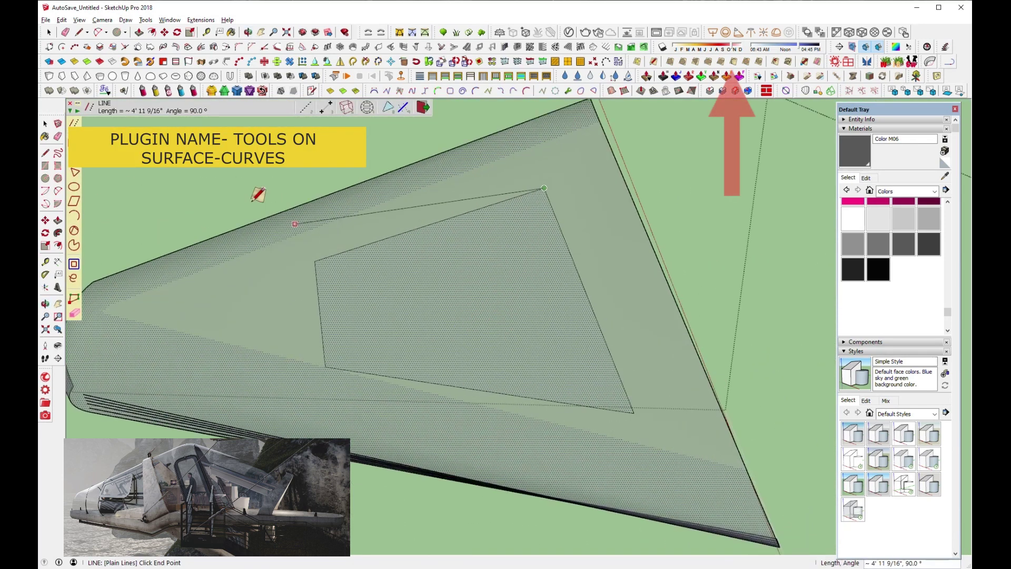
{"action": "key", "text": "Escape"}
Round the inner outline's lower-left corner with a Tools On Surface arc.
{"action": "left_click", "coordinate": [102, 33]}
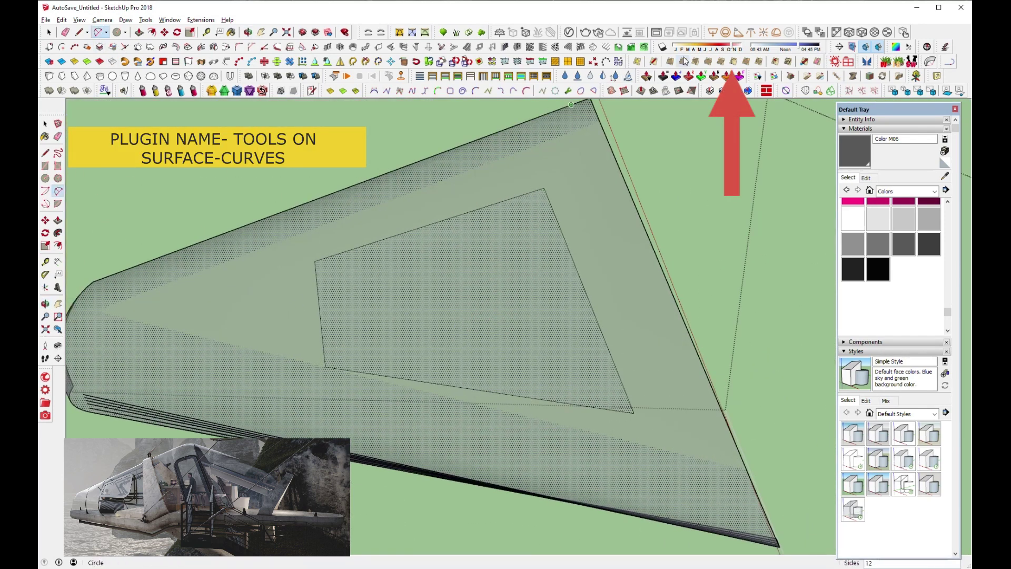
{"action": "left_click", "coordinate": [729, 63]}
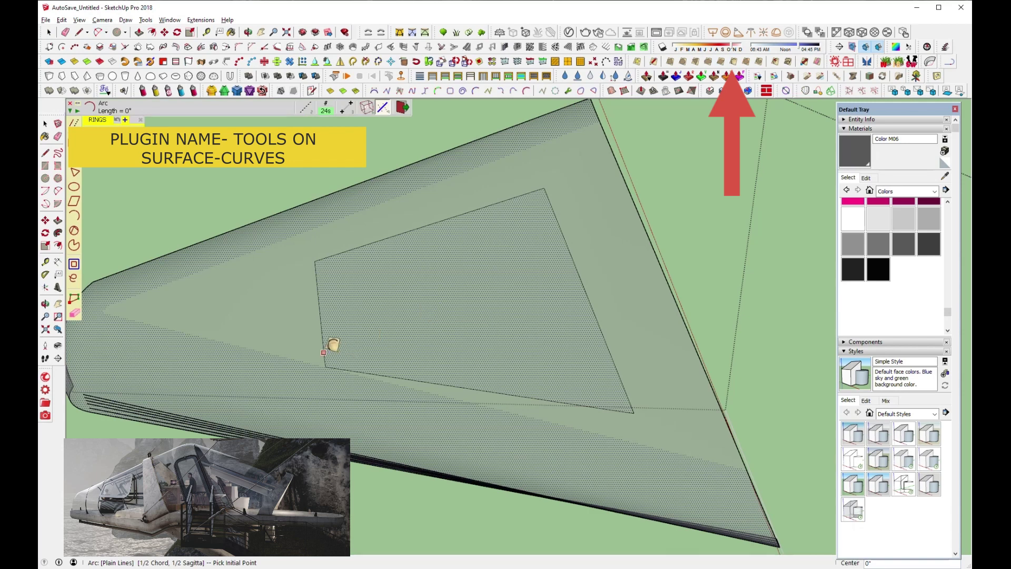
{"action": "left_click", "coordinate": [323, 351]}
{"action": "scroll", "coordinate": [342, 362], "scroll_direction": "up", "scroll_amount": 3}
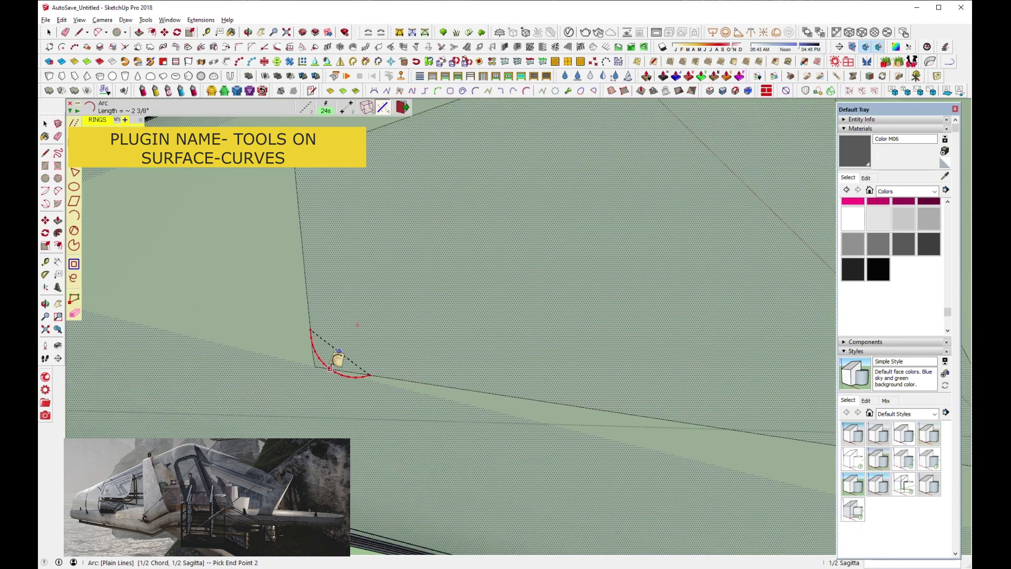
{"action": "left_click", "coordinate": [333, 357]}
{"action": "scroll", "coordinate": [336, 353], "scroll_direction": "down", "scroll_amount": 3}
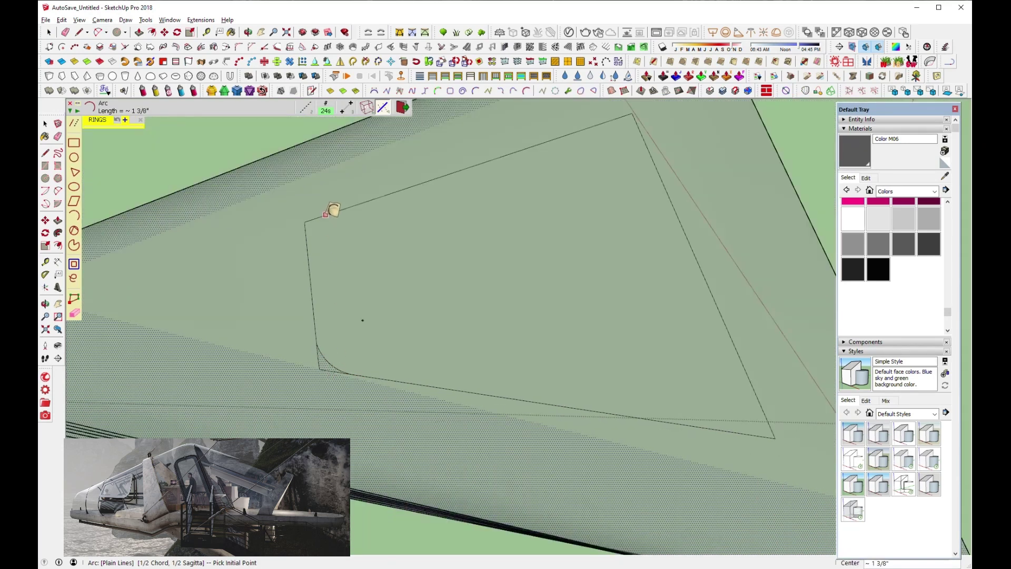
{"action": "scroll", "coordinate": [311, 241], "scroll_direction": "up", "scroll_amount": 3}
{"action": "scroll", "coordinate": [318, 218], "scroll_direction": "up", "scroll_amount": 2}
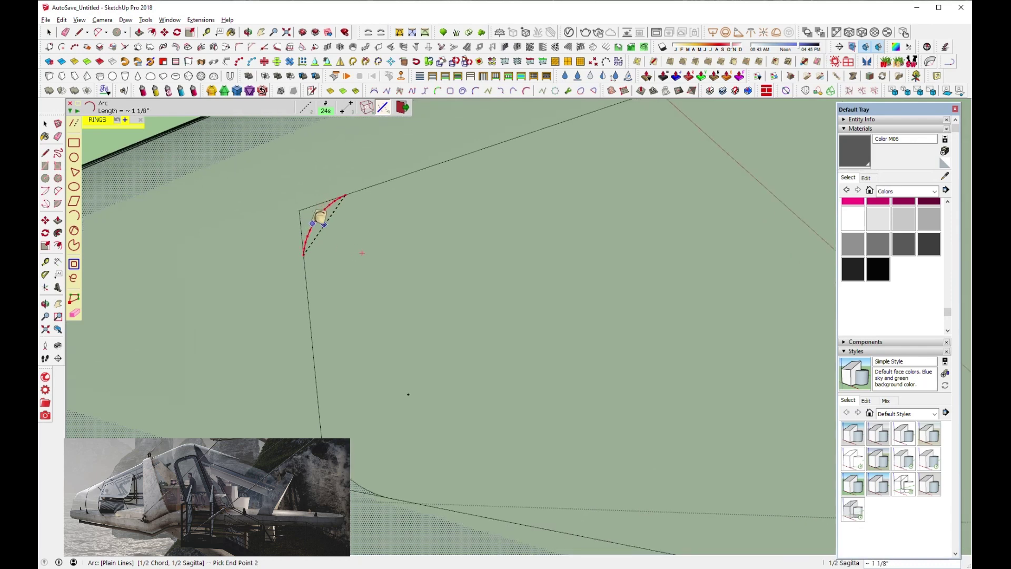
{"action": "scroll", "coordinate": [308, 263], "scroll_direction": "down", "scroll_amount": 2}
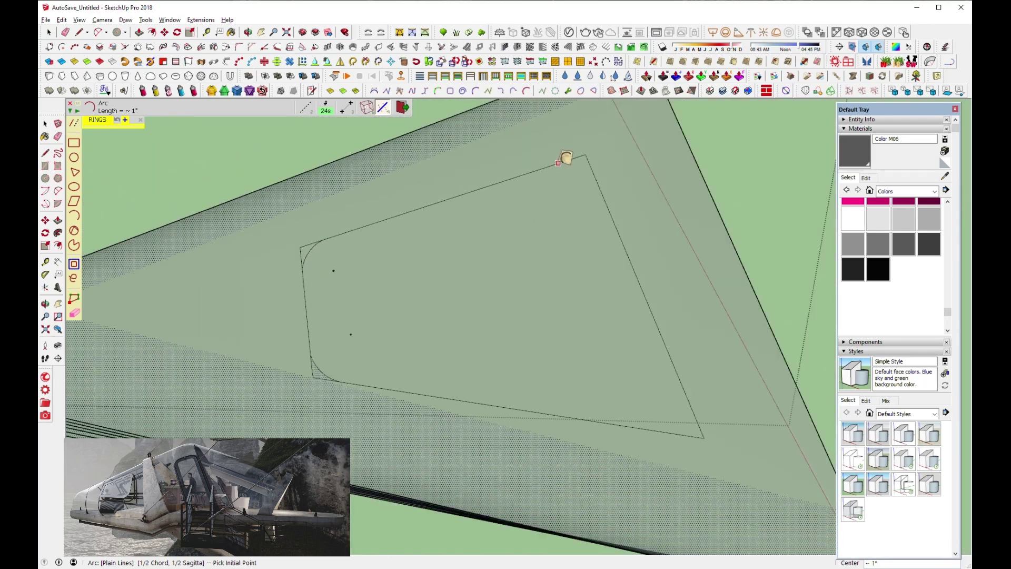
Arc across the outline's top corner and start the lower-right corner arc.
{"action": "left_click", "coordinate": [550, 164]}
{"action": "left_click", "coordinate": [604, 199]}
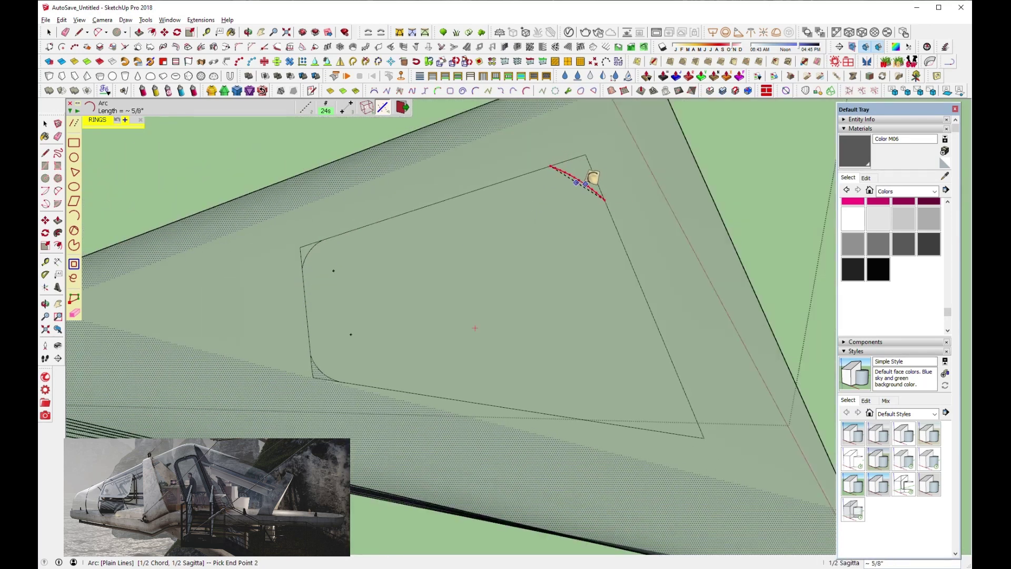
{"action": "scroll", "coordinate": [594, 176], "scroll_direction": "up", "scroll_amount": 1}
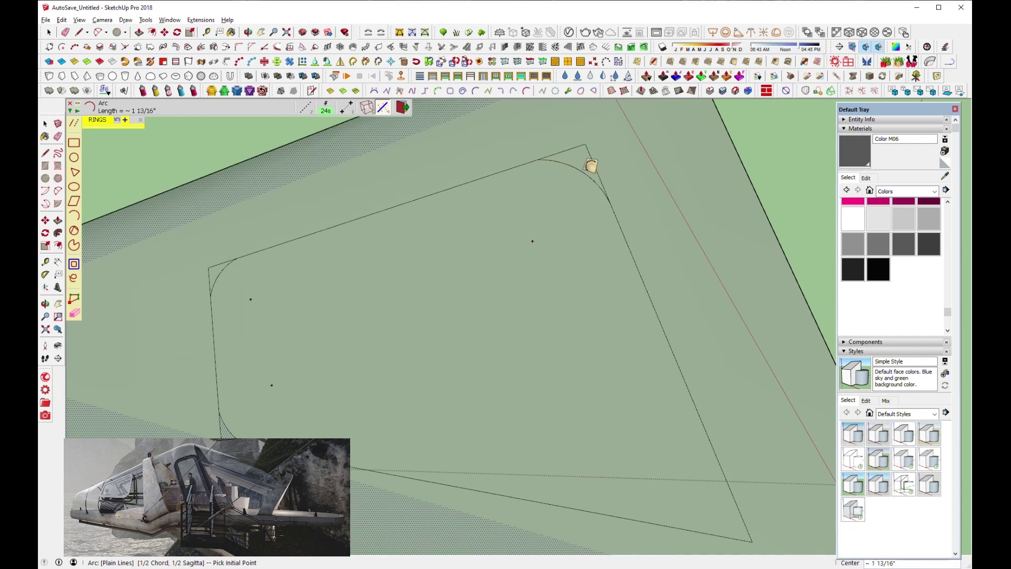
{"action": "scroll", "coordinate": [637, 300], "scroll_direction": "down", "scroll_amount": 3}
{"action": "scroll", "coordinate": [681, 376], "scroll_direction": "up", "scroll_amount": 3}
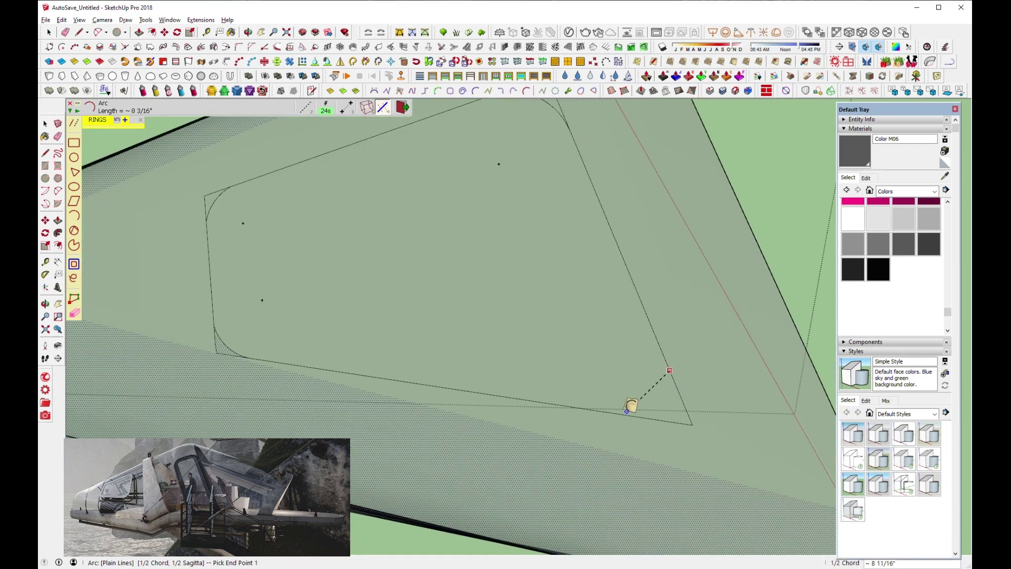
{"action": "scroll", "coordinate": [669, 391], "scroll_direction": "up", "scroll_amount": 1}
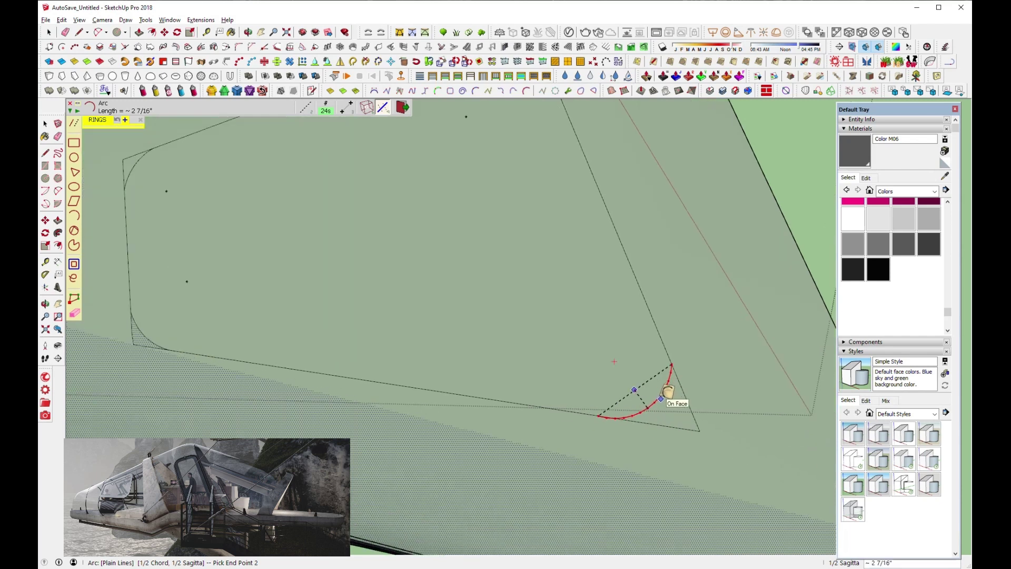
{"action": "key", "text": "Escape"}
{"action": "key", "text": "Escape"}
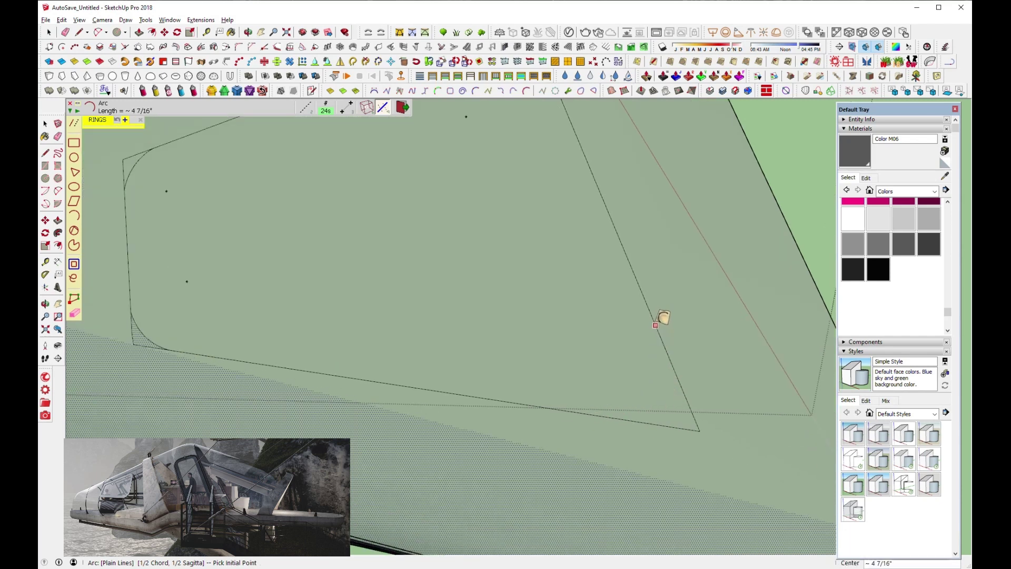
{"action": "left_click", "coordinate": [572, 411]}
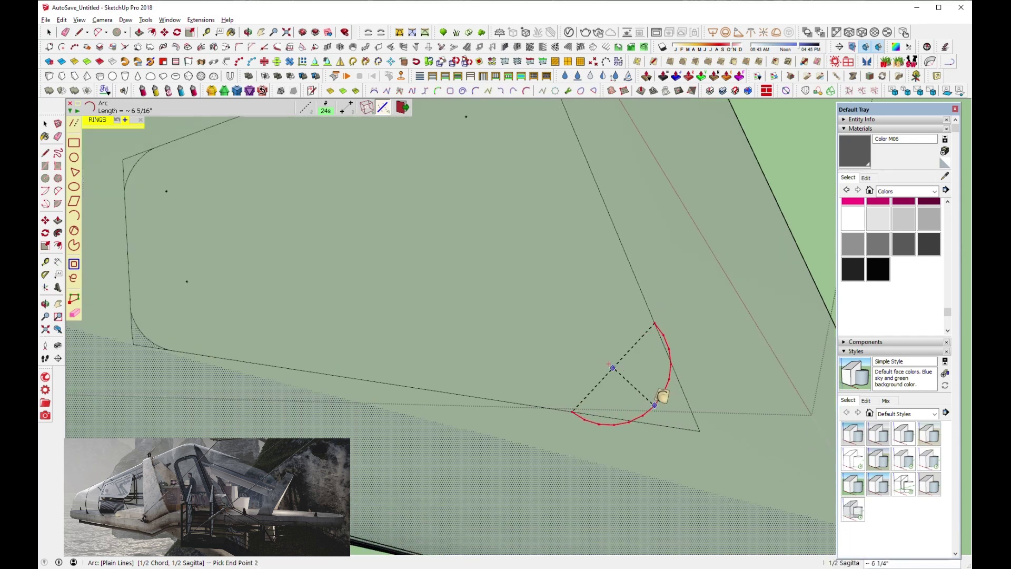
{"action": "scroll", "coordinate": [646, 381], "scroll_direction": "down", "scroll_amount": 3}
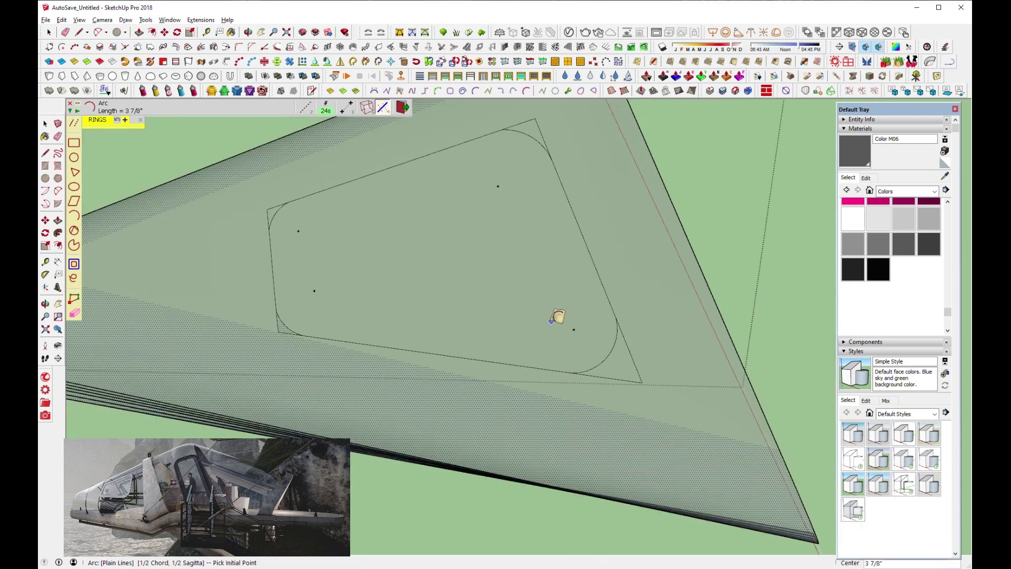
{"action": "scroll", "coordinate": [558, 319], "scroll_direction": "down", "scroll_amount": 2}
Erase or soften the leftover sharp straight edges at the rounded corners.
{"action": "key", "text": "e"}
{"action": "left_click_drag", "start_coordinate": [590, 378], "coordinate": [621, 354], "text": "ctrl"}
{"action": "left_click_drag", "start_coordinate": [548, 173], "coordinate": [538, 177]}
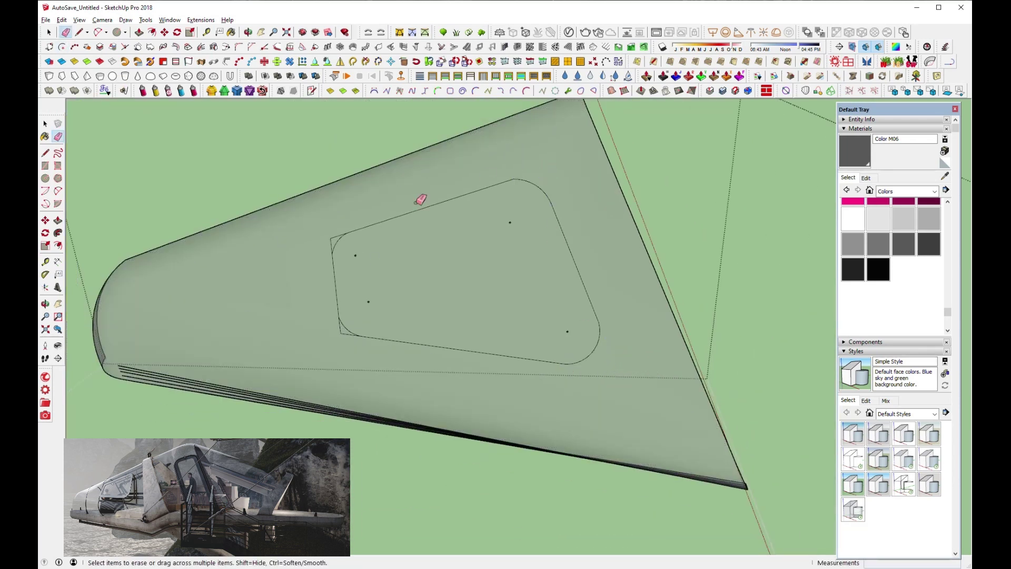
{"action": "scroll", "coordinate": [350, 337], "scroll_direction": "up", "scroll_amount": 2}
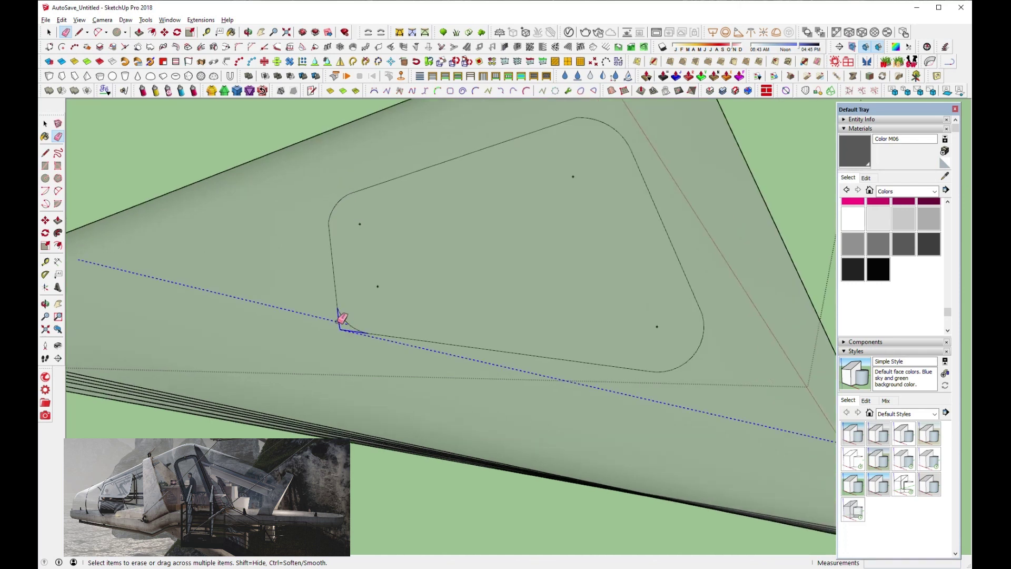
{"action": "left_click_drag", "start_coordinate": [341, 317], "coordinate": [353, 331]}
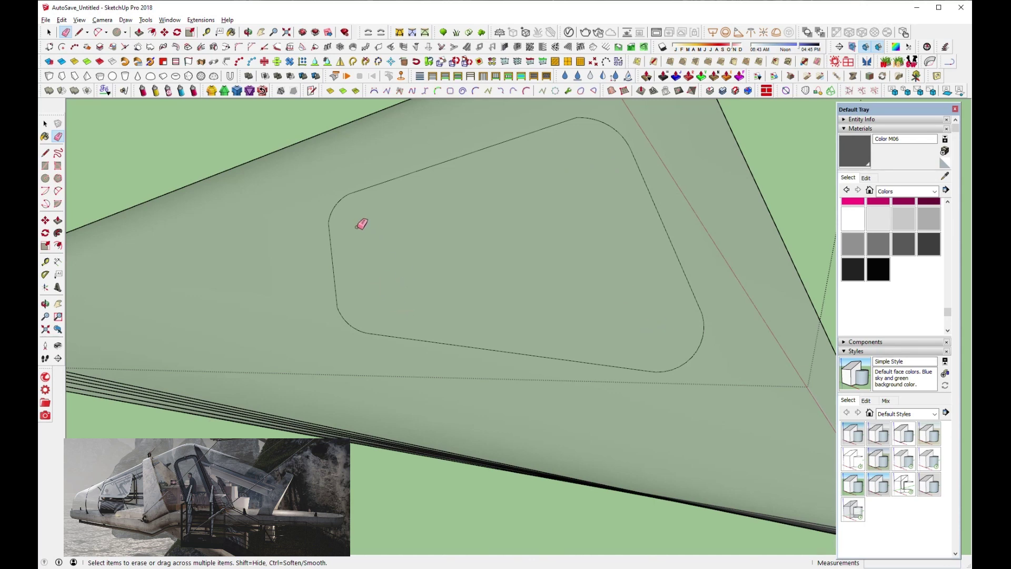
{"action": "scroll", "coordinate": [363, 224], "scroll_direction": "down", "scroll_amount": 3}
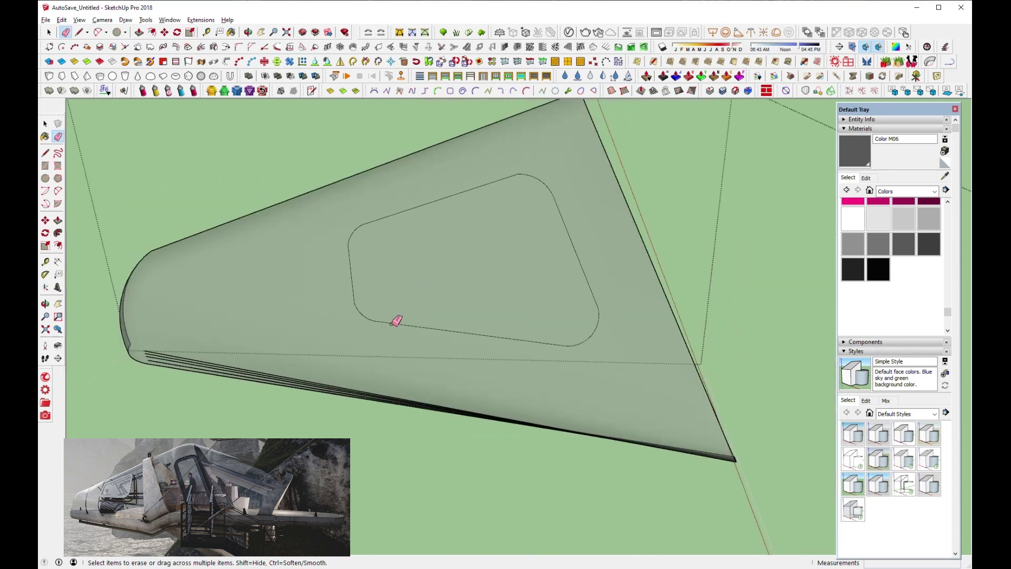
{"action": "scroll", "coordinate": [395, 318], "scroll_direction": "down", "scroll_amount": 2}
{"action": "mouse_move", "coordinate": [424, 340]}
{"action": "middle_mouse_down"}
{"action": "mouse_move", "coordinate": [279, 350]}
{"action": "mouse_move", "coordinate": [479, 284]}
{"action": "middle_mouse_up"}
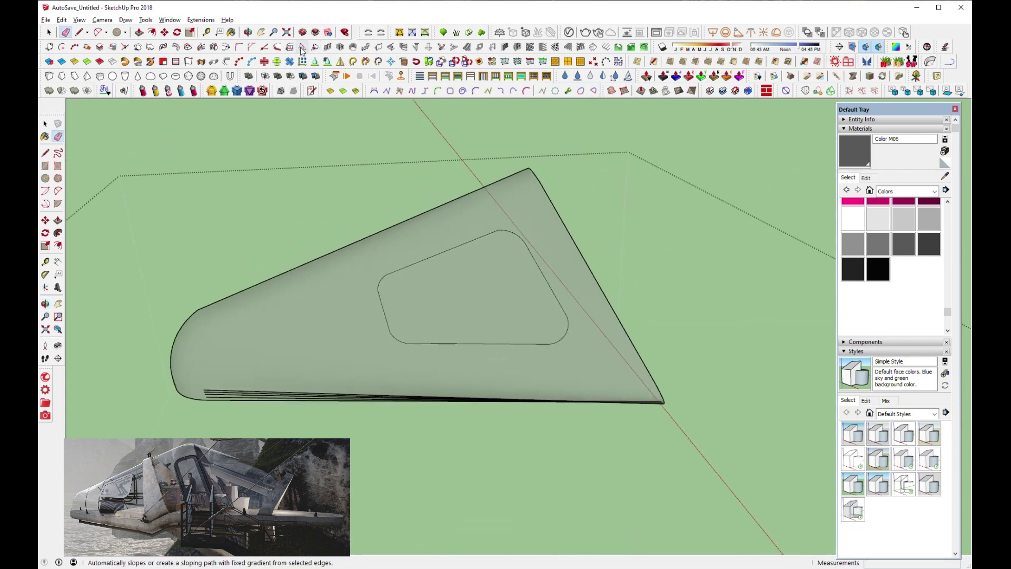
Measure across the rounded window opening, about 3' 5 5/8".
{"action": "left_click", "coordinate": [207, 32]}
{"action": "left_click", "coordinate": [385, 310]}
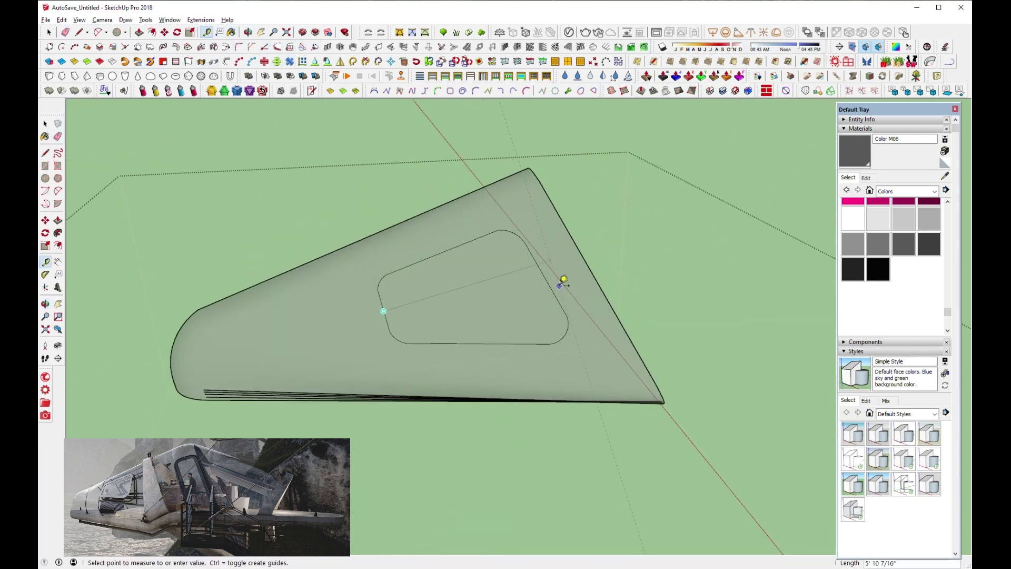
{"action": "left_click", "coordinate": [538, 266]}
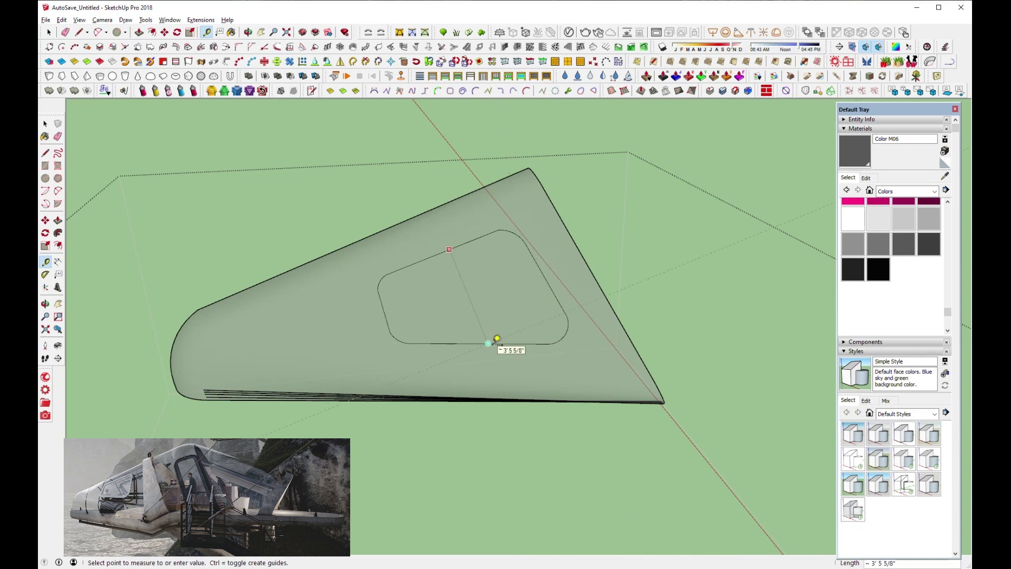
{"action": "key", "text": "space"}
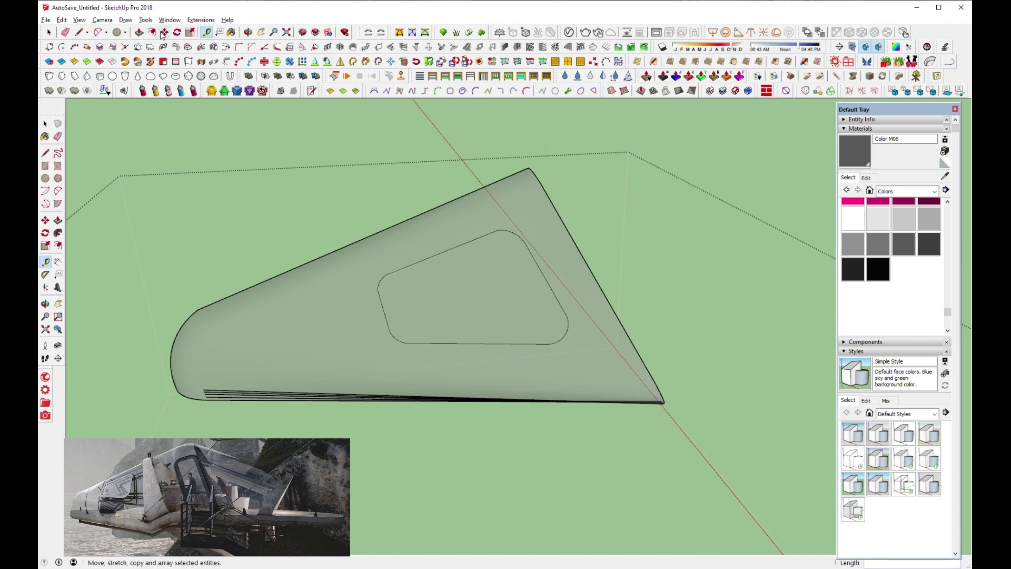
{"action": "mouse_move", "coordinate": [337, 369]}
{"action": "middle_mouse_down"}
{"action": "mouse_move", "coordinate": [401, 343]}
{"action": "mouse_move", "coordinate": [483, 270]}
{"action": "middle_mouse_up"}
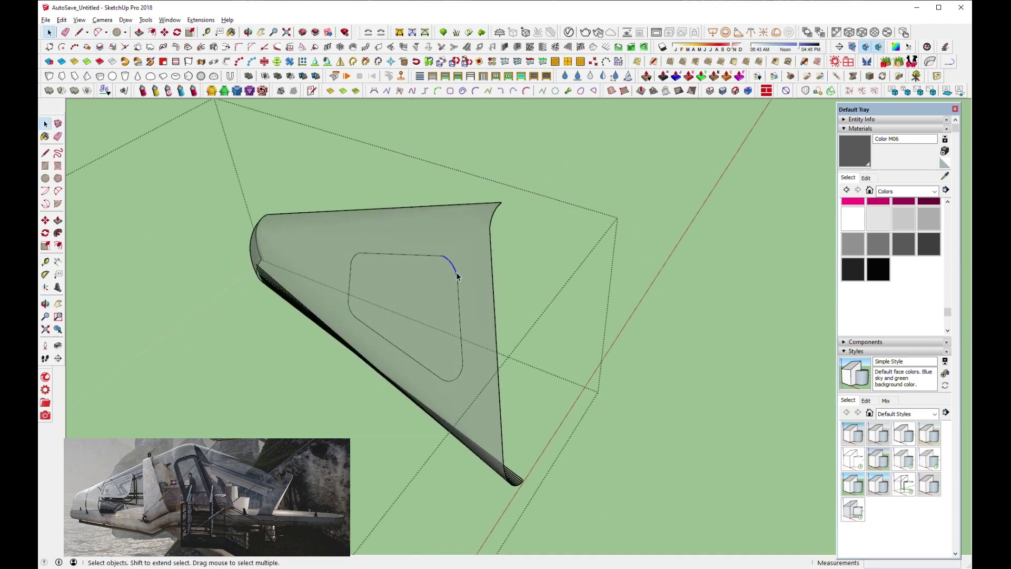
Select the rounded window face and try to move it, cancelling the attempts.
{"action": "double_click", "coordinate": [421, 299]}
{"action": "mouse_move", "coordinate": [421, 299]}
{"action": "middle_mouse_down"}
{"action": "mouse_move", "coordinate": [482, 281]}
{"action": "mouse_move", "coordinate": [448, 397]}
{"action": "middle_mouse_up"}
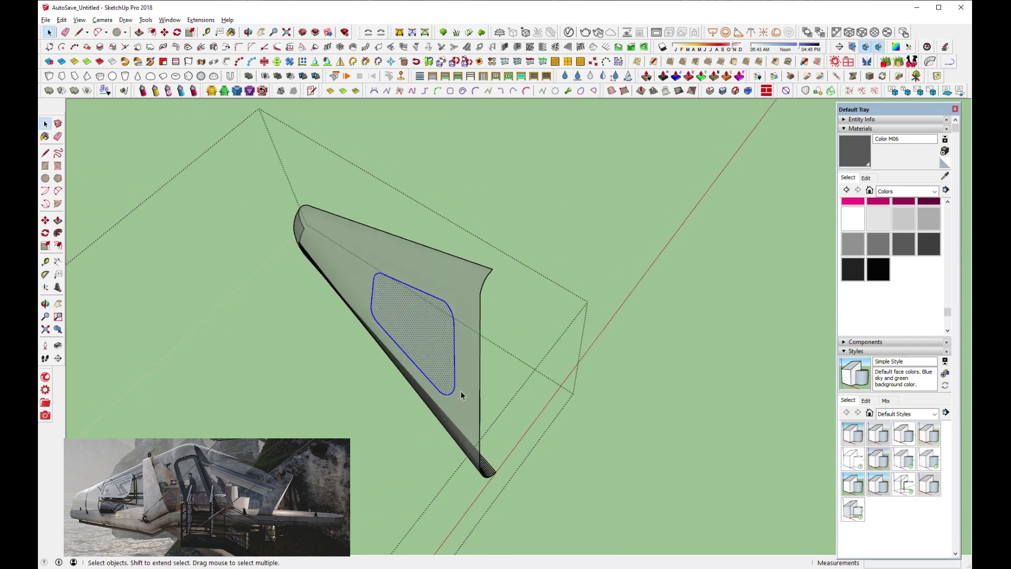
{"action": "left_click", "coordinate": [165, 32]}
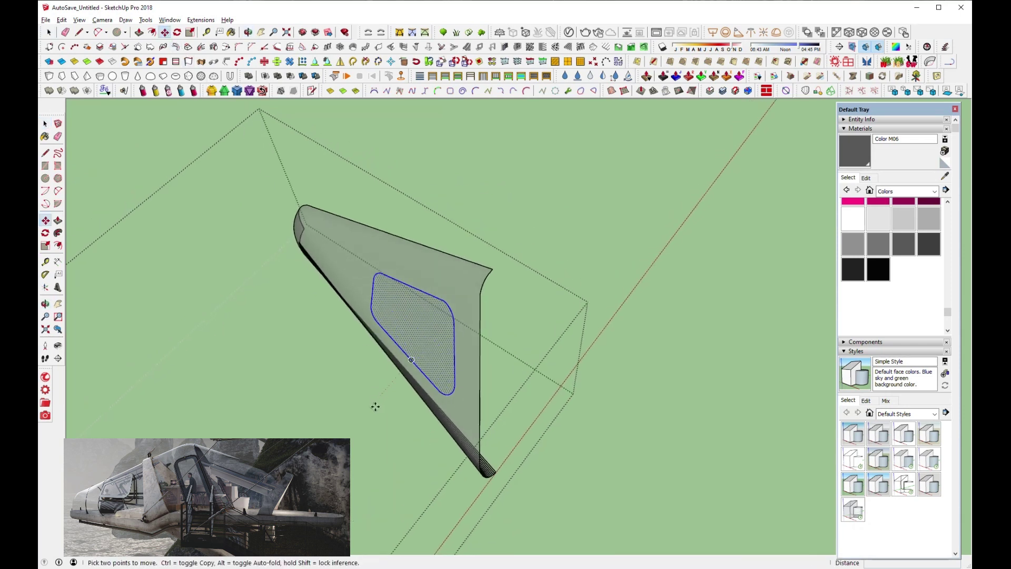
{"action": "scroll", "coordinate": [375, 407], "scroll_direction": "up", "scroll_amount": 1}
{"action": "key", "text": "ctrl"}
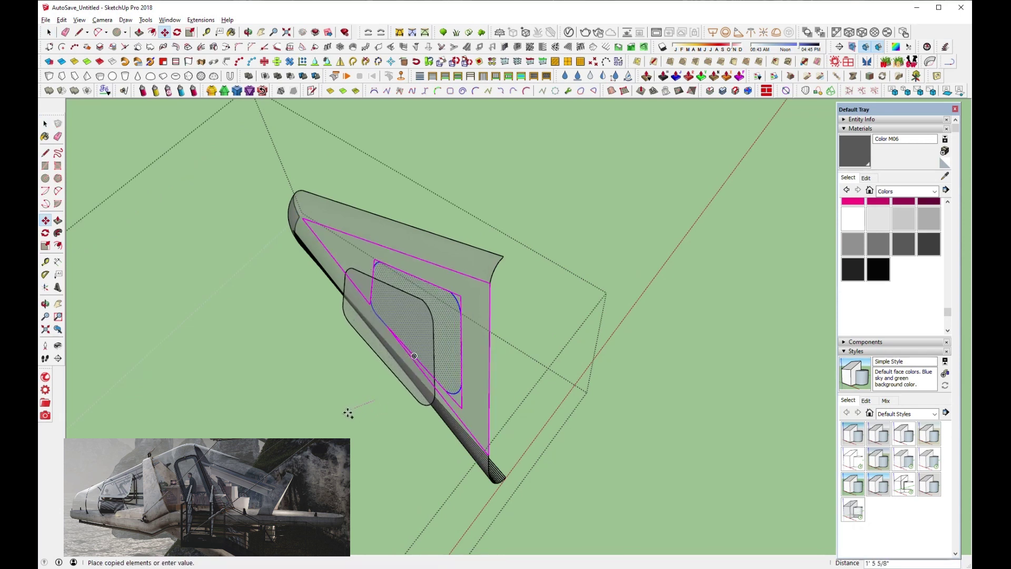
{"action": "key", "text": "Escape"}
{"action": "left_click", "coordinate": [433, 320]}
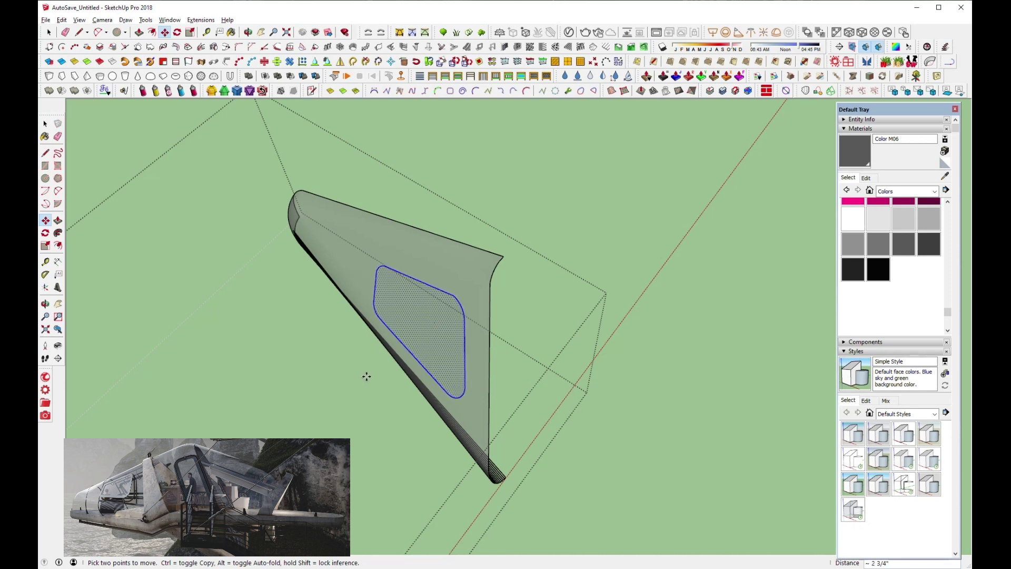
{"action": "key", "text": "Escape"}
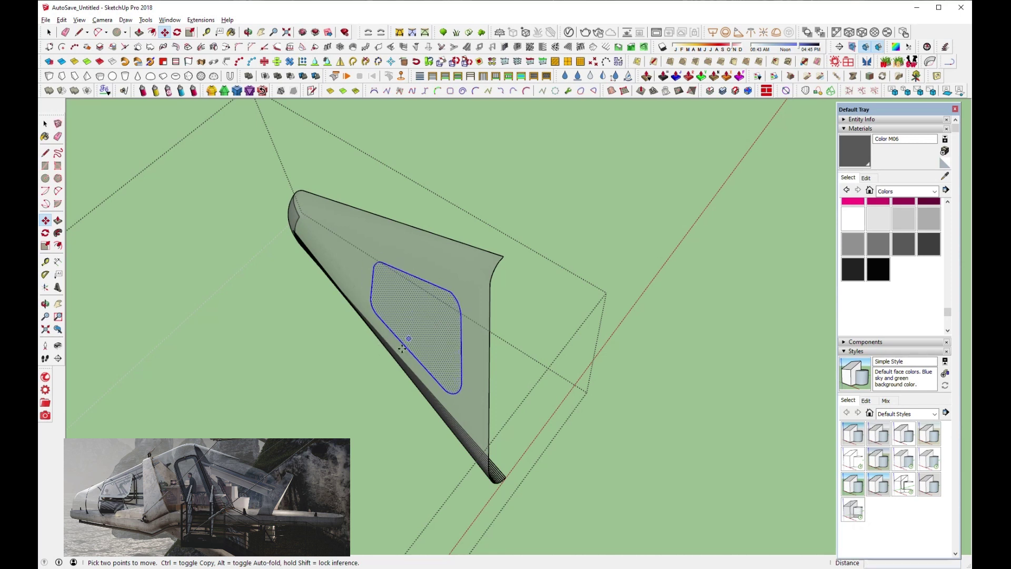
Copy the window face down-left off the fin and delete the original face.
{"action": "left_click", "coordinate": [377, 380]}
{"action": "key", "text": "ctrl"}
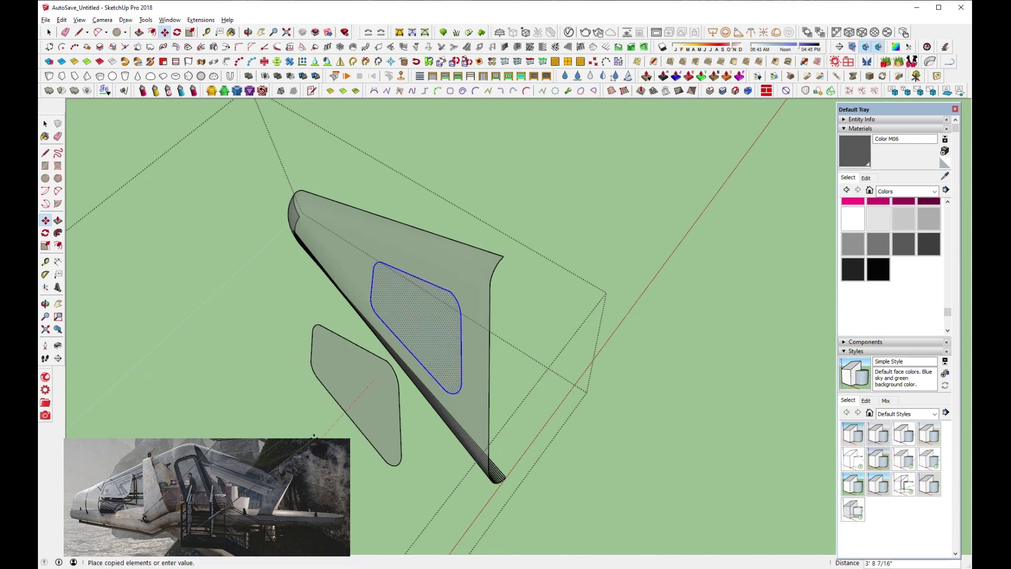
{"action": "left_click", "coordinate": [314, 436]}
{"action": "left_click", "coordinate": [49, 34]}
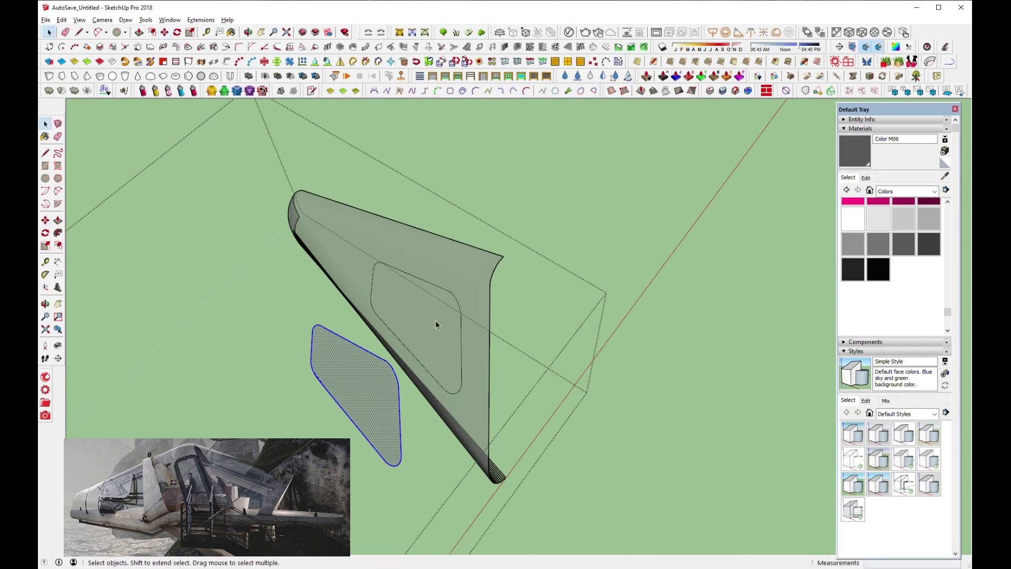
{"action": "left_click", "coordinate": [434, 318]}
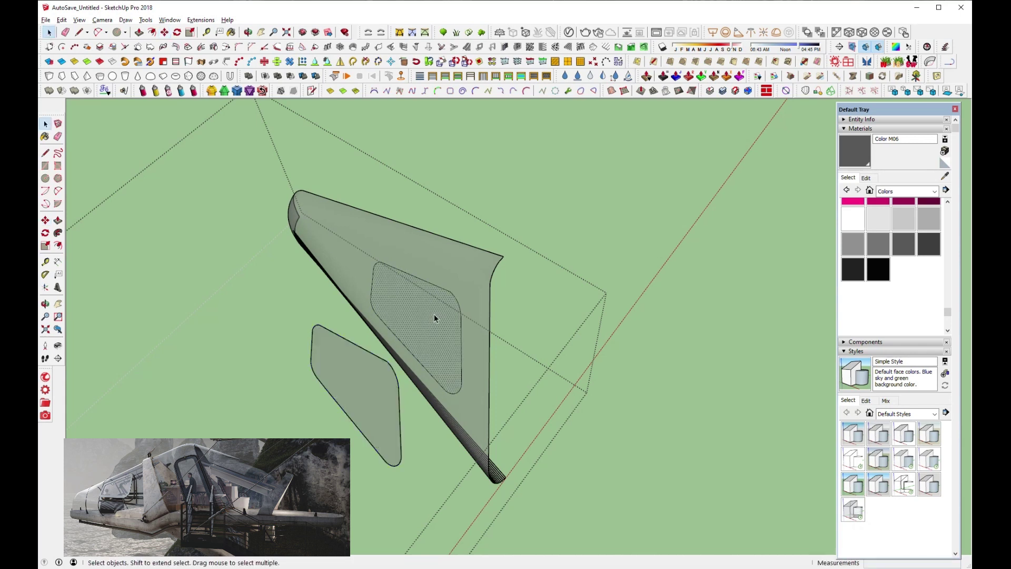
{"action": "key", "text": "Delete"}
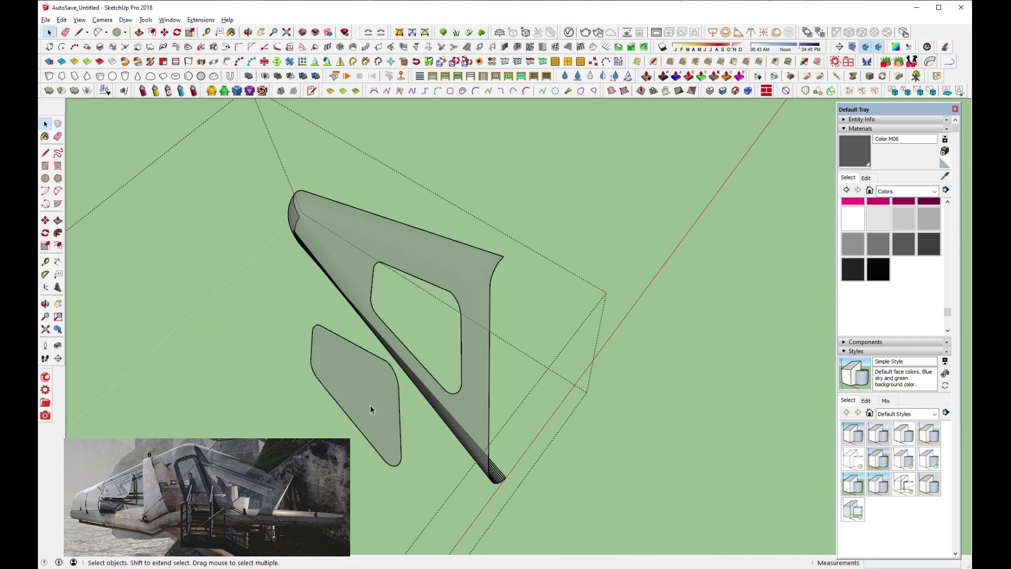
Select the copied window panel and save the model.
{"action": "left_click", "coordinate": [370, 408]}
{"action": "scroll", "coordinate": [371, 406], "scroll_direction": "up", "scroll_amount": 2}
{"action": "scroll", "coordinate": [370, 404], "scroll_direction": "up", "scroll_amount": 1}
{"action": "scroll", "coordinate": [389, 384], "scroll_direction": "up", "scroll_amount": 2}
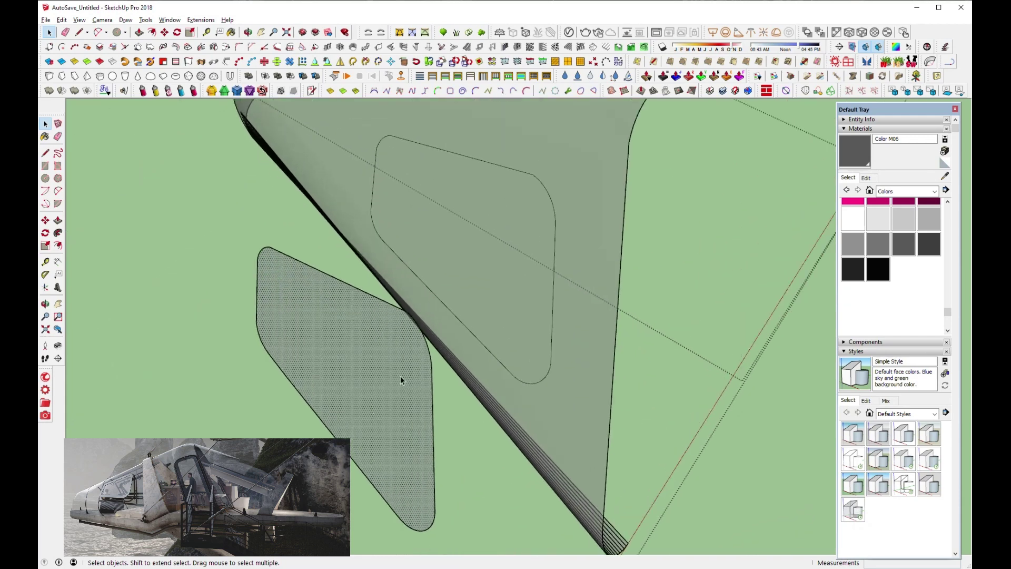
{"action": "left_click", "coordinate": [46, 20]}
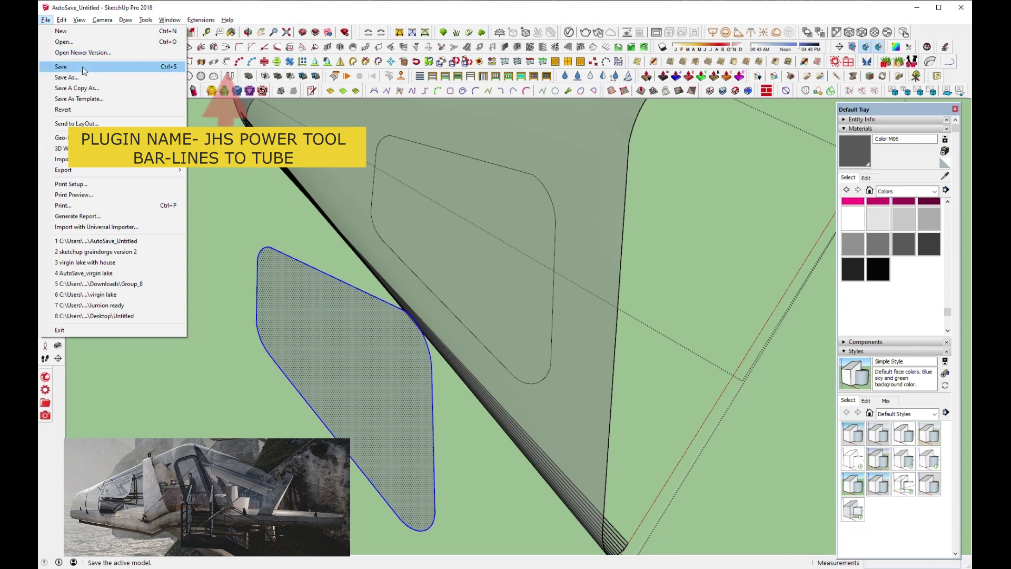
{"action": "left_click", "coordinate": [61, 66]}
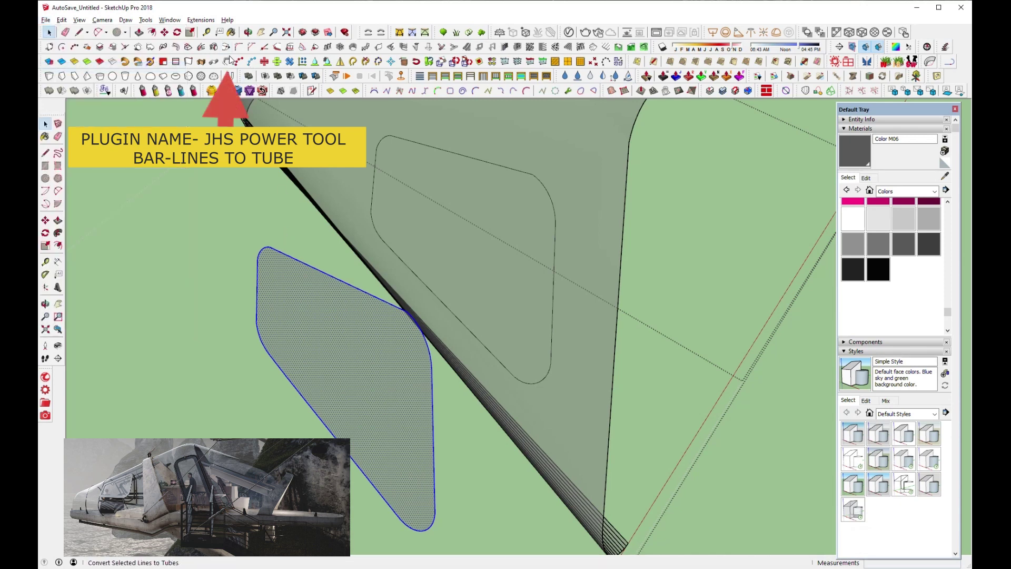
Build a diameter-2 tube along the panel outline with JHS Lines to Tube.
{"action": "left_click", "coordinate": [229, 76]}
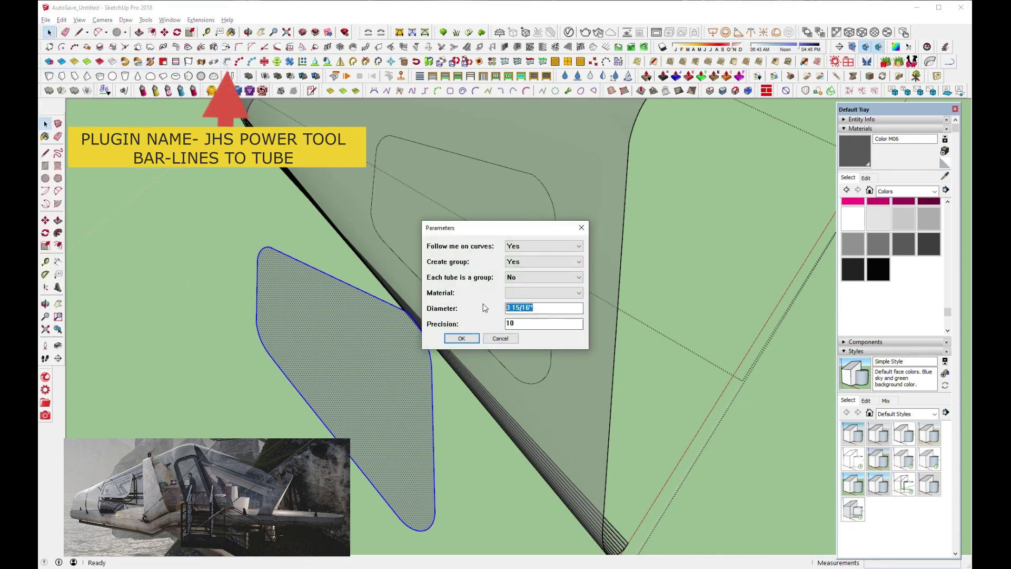
{"action": "type", "text": "2"}
{"action": "left_click", "coordinate": [462, 338]}
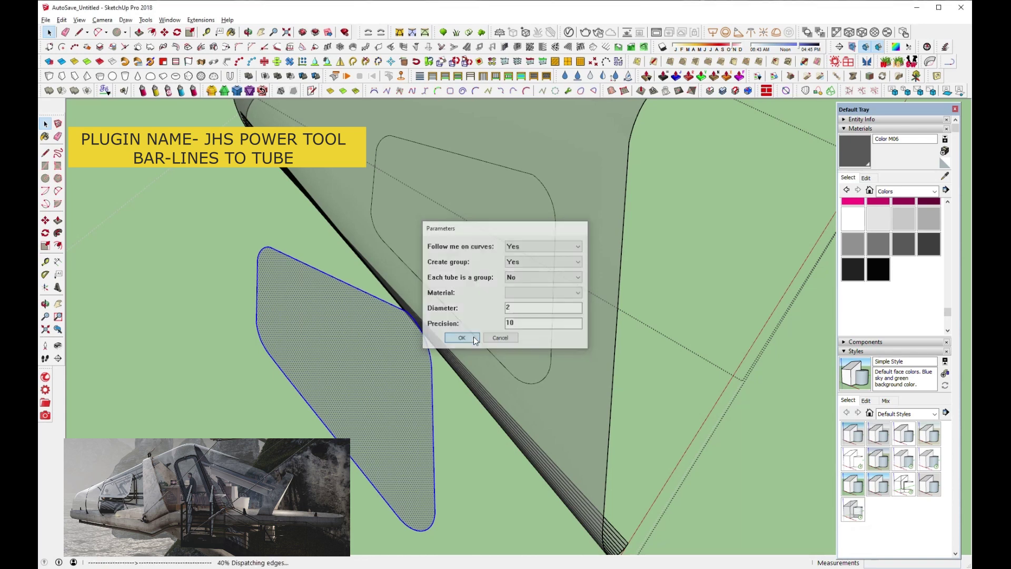
{"action": "mouse_move", "coordinate": [473, 336]}
{"action": "middle_mouse_down"}
{"action": "mouse_move", "coordinate": [419, 363]}
{"action": "mouse_move", "coordinate": [375, 361]}
{"action": "mouse_move", "coordinate": [420, 280]}
{"action": "mouse_move", "coordinate": [431, 279]}
{"action": "middle_mouse_up"}
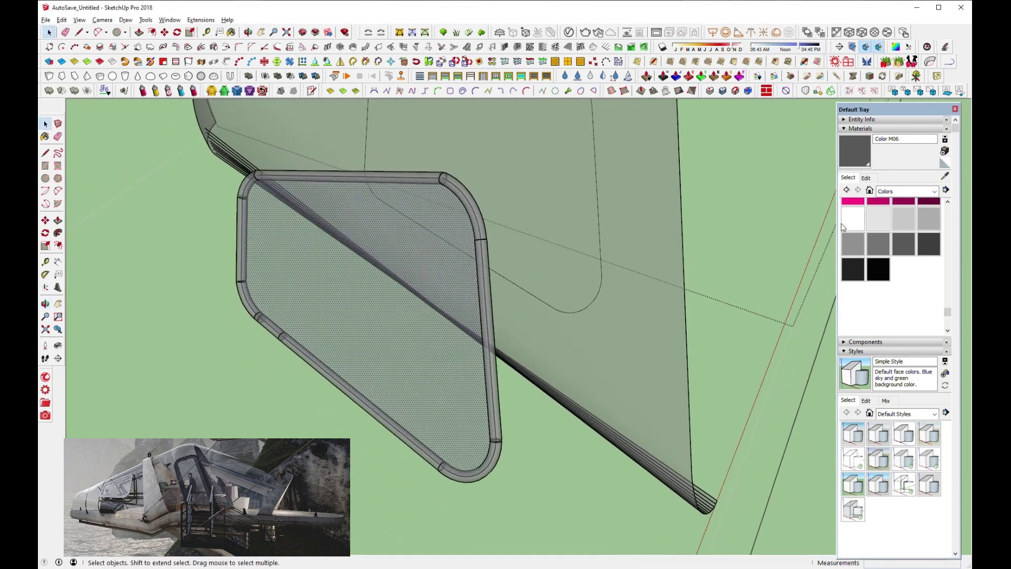
{"action": "left_click", "coordinate": [898, 251]}
Paint the tube Color M06 and add a dark grey inner offset band.
{"action": "left_click", "coordinate": [470, 187]}
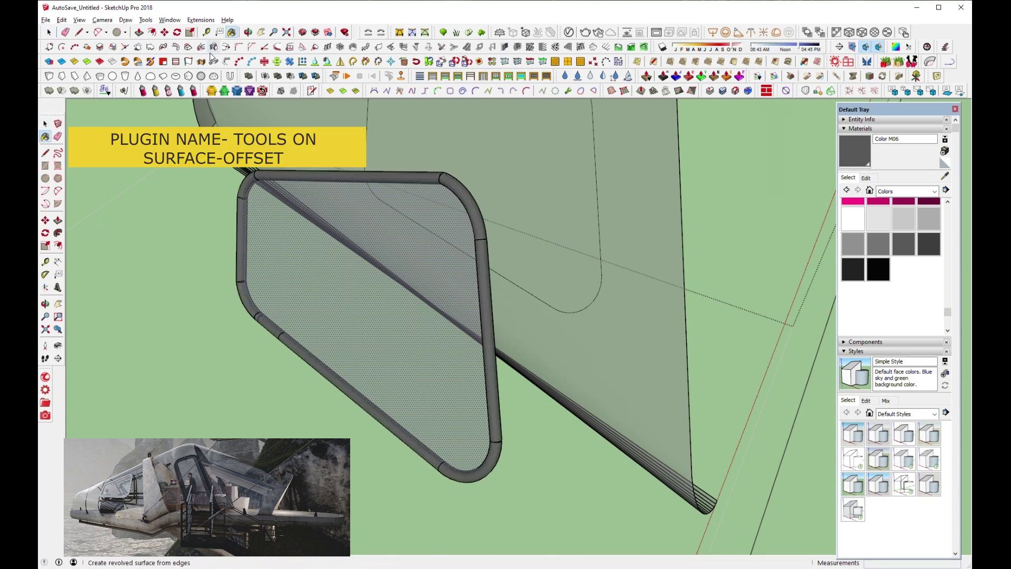
{"action": "left_click", "coordinate": [775, 76]}
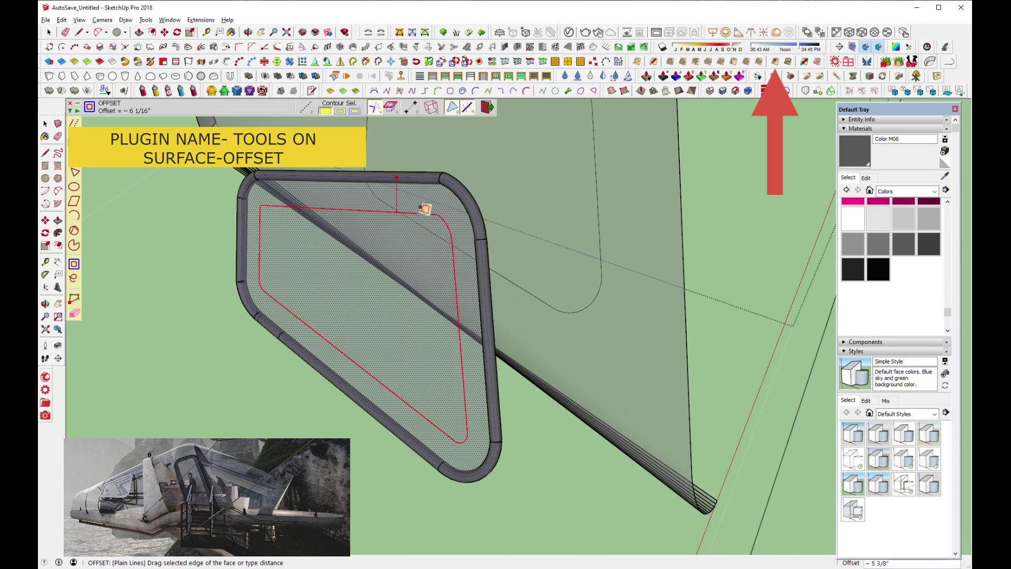
{"action": "left_click", "coordinate": [451, 200]}
{"action": "key", "text": "b"}
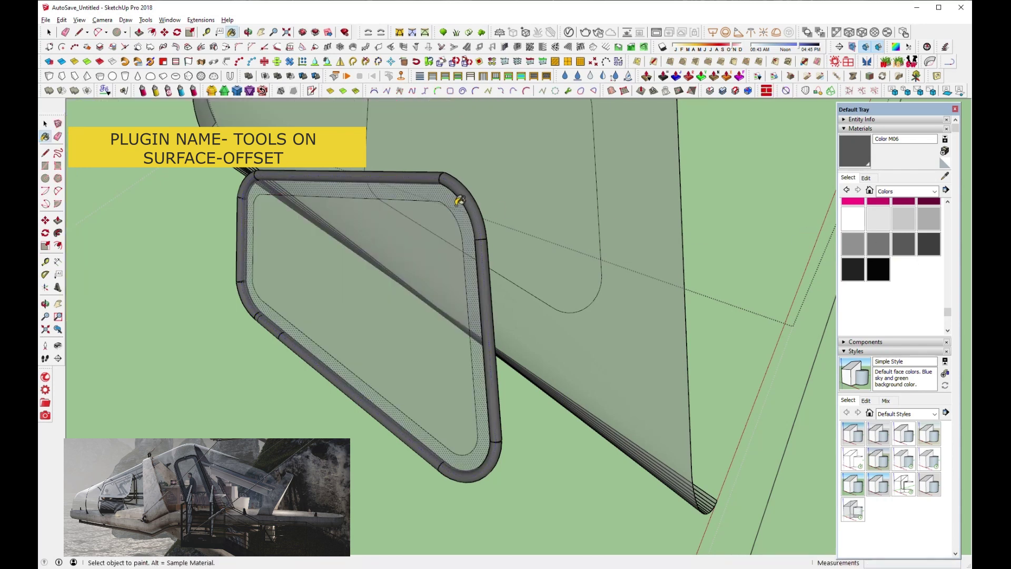
{"action": "left_click", "coordinate": [458, 202]}
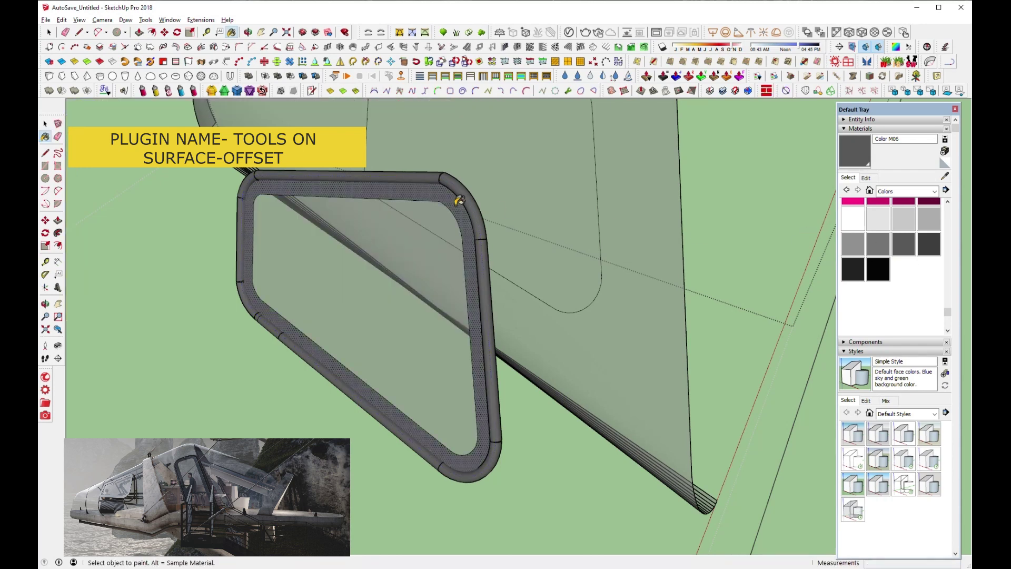
Offset the glass face's edge inward and paint the narrow ring dark.
{"action": "left_click", "coordinate": [152, 36]}
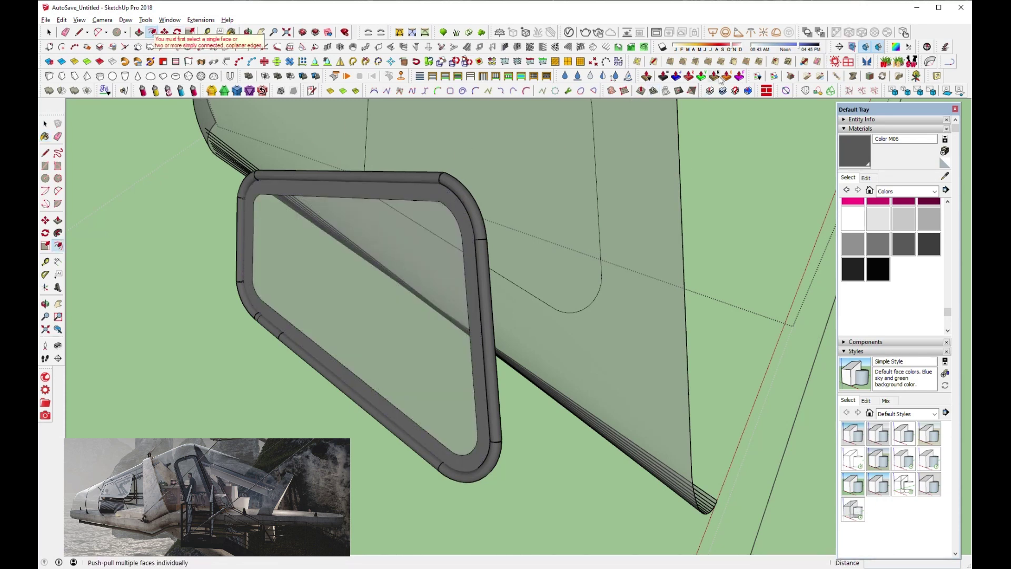
{"action": "left_click", "coordinate": [779, 65]}
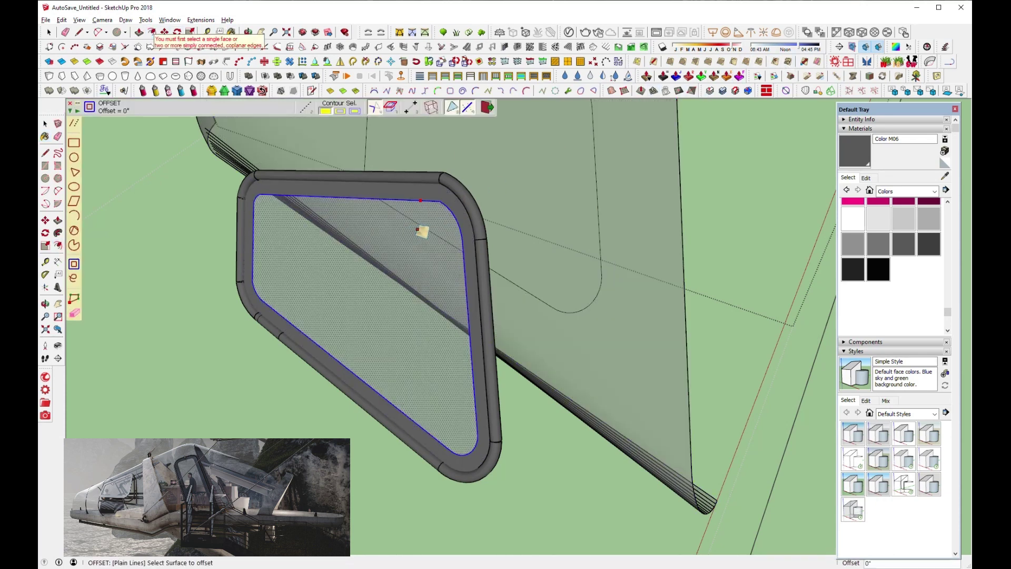
{"action": "left_click", "coordinate": [420, 226]}
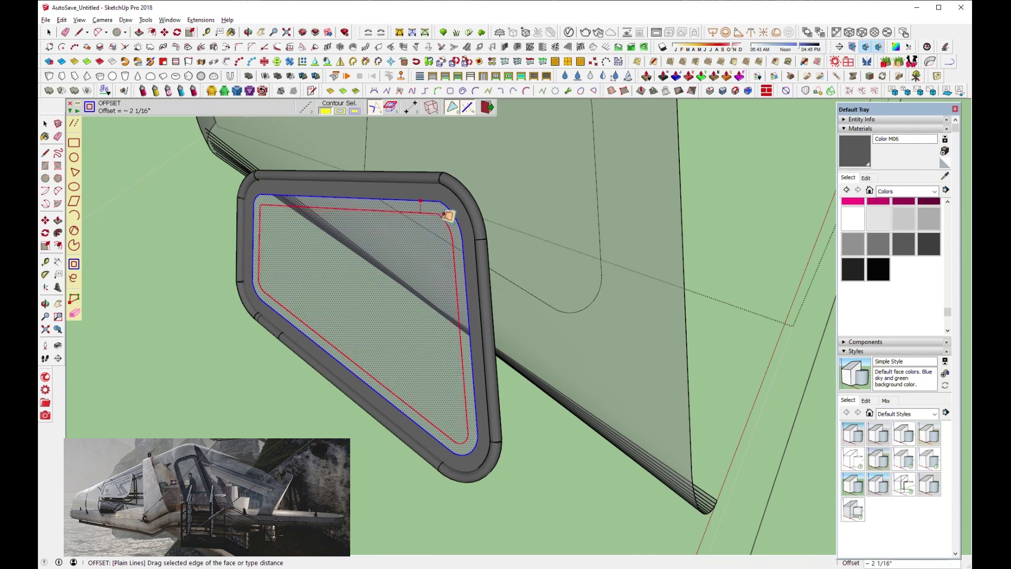
{"action": "scroll", "coordinate": [447, 216], "scroll_direction": "up", "scroll_amount": 2}
{"action": "scroll", "coordinate": [457, 208], "scroll_direction": "up", "scroll_amount": 2}
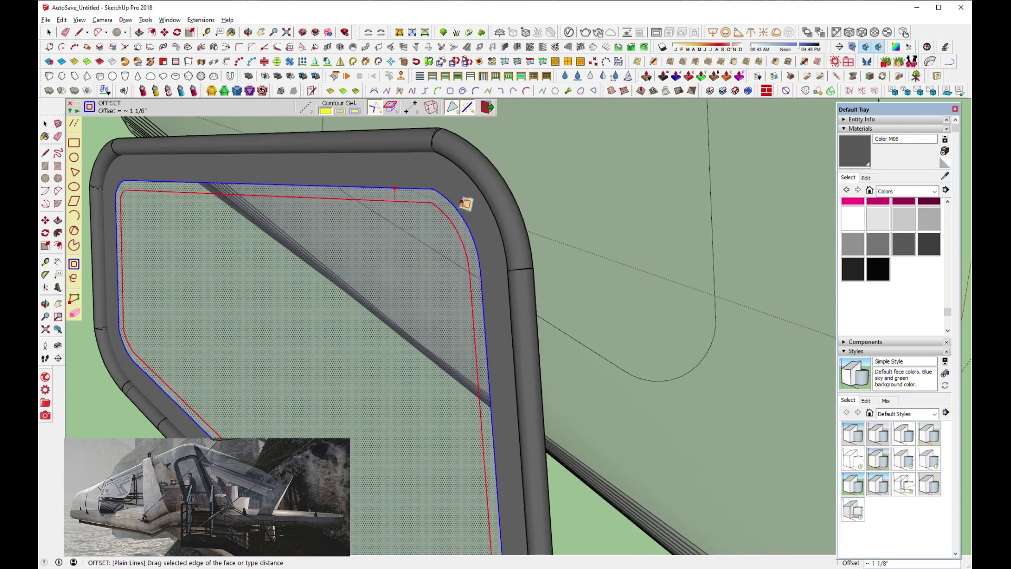
{"action": "left_click", "coordinate": [476, 199]}
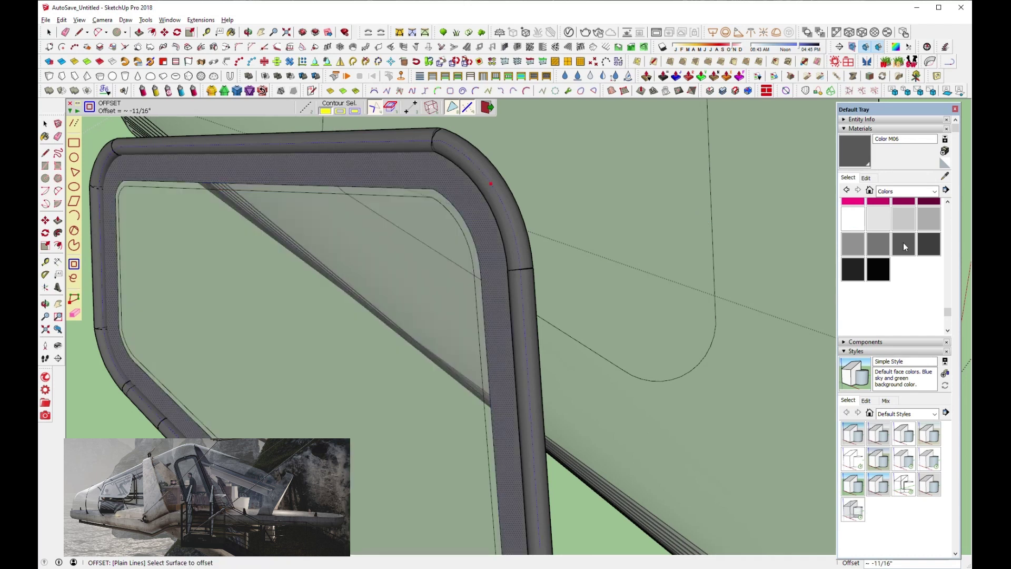
{"action": "key", "text": "b"}
{"action": "left_click", "coordinate": [448, 198]}
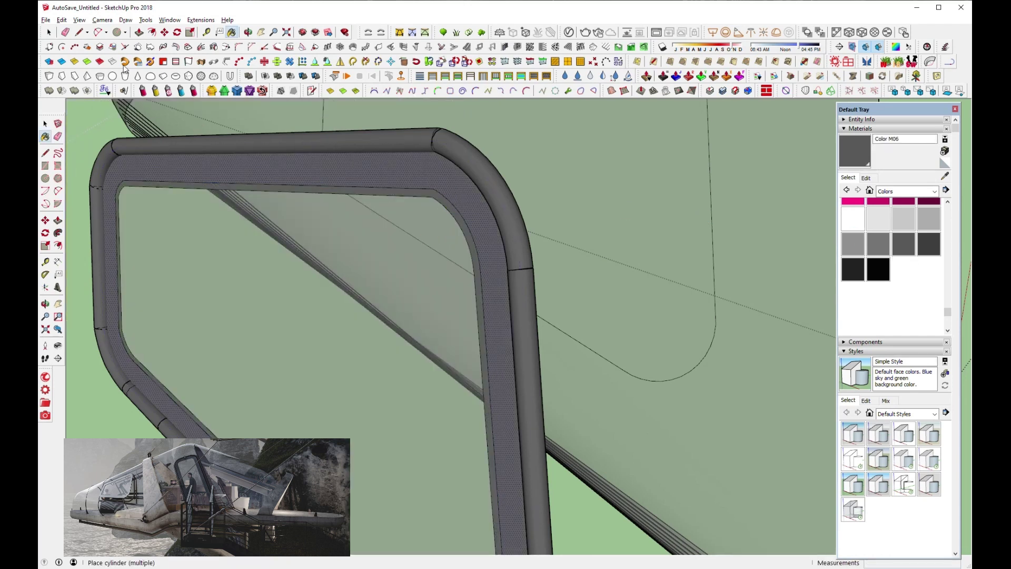
Thicken the dark ring around the glass by 1/2".
{"action": "left_click", "coordinate": [664, 77]}
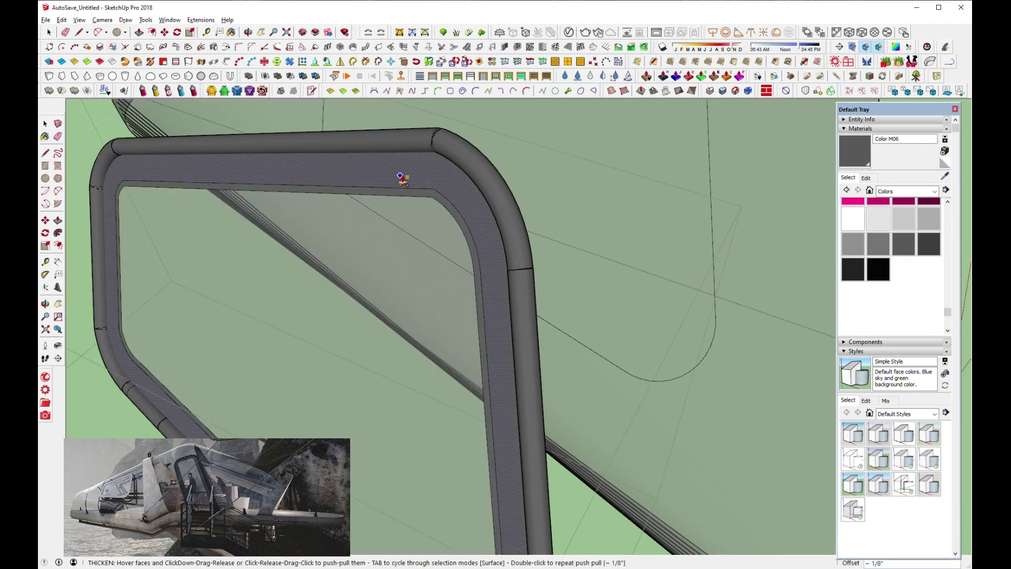
{"action": "left_click", "coordinate": [400, 179]}
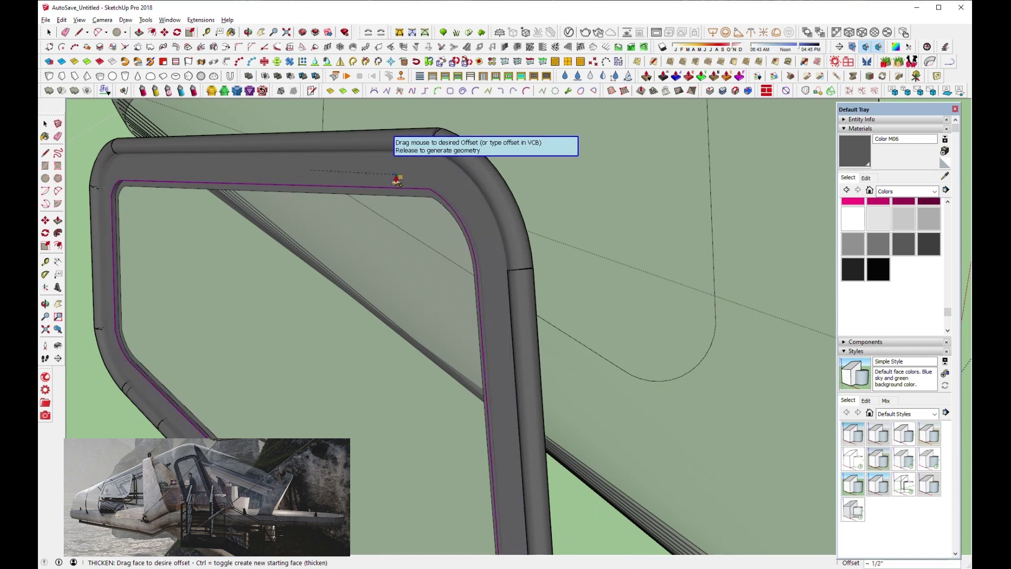
{"action": "left_click", "coordinate": [398, 222]}
{"action": "middle_click_drag", "start_coordinate": [398, 222], "coordinate": [396, 219]}
{"action": "scroll", "coordinate": [397, 221], "scroll_direction": "down", "scroll_amount": 2}
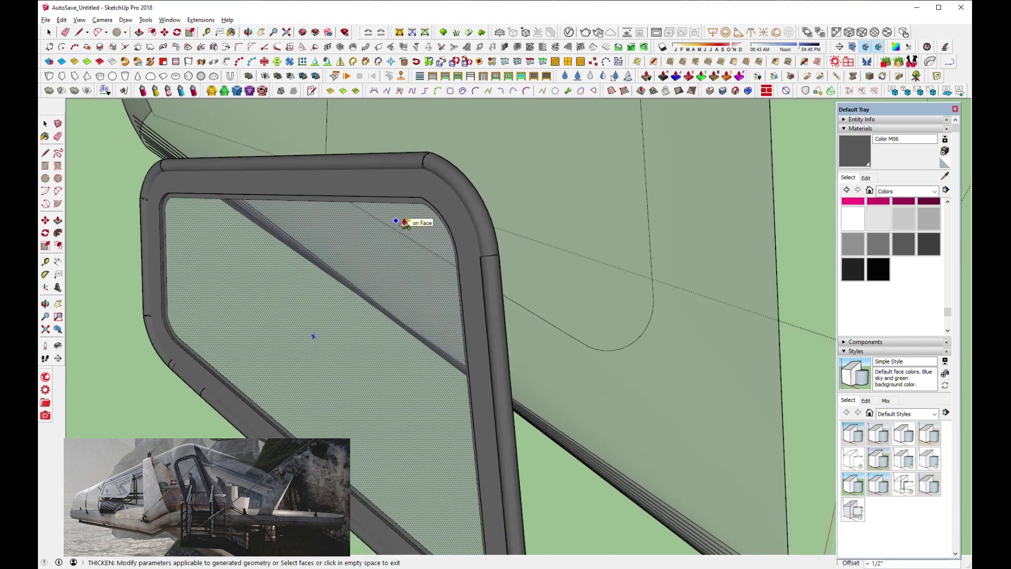
{"action": "scroll", "coordinate": [397, 221], "scroll_direction": "down", "scroll_amount": 1}
{"action": "left_click", "coordinate": [49, 30]}
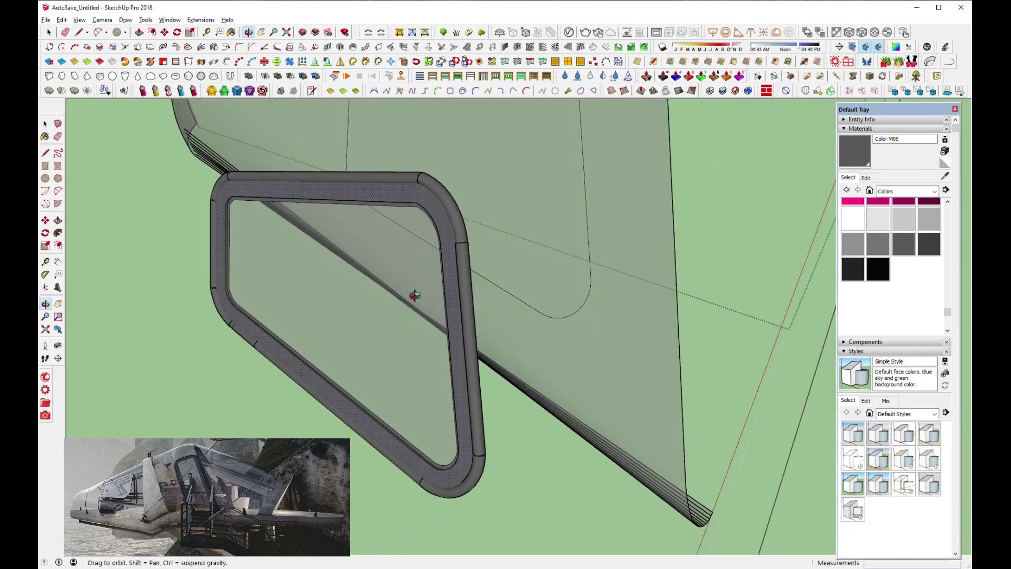
Window-select the whole tube-framed window and make it a group.
{"action": "middle_click_drag", "start_coordinate": [413, 293], "coordinate": [374, 379]}
{"action": "scroll", "coordinate": [374, 383], "scroll_direction": "down", "scroll_amount": 2}
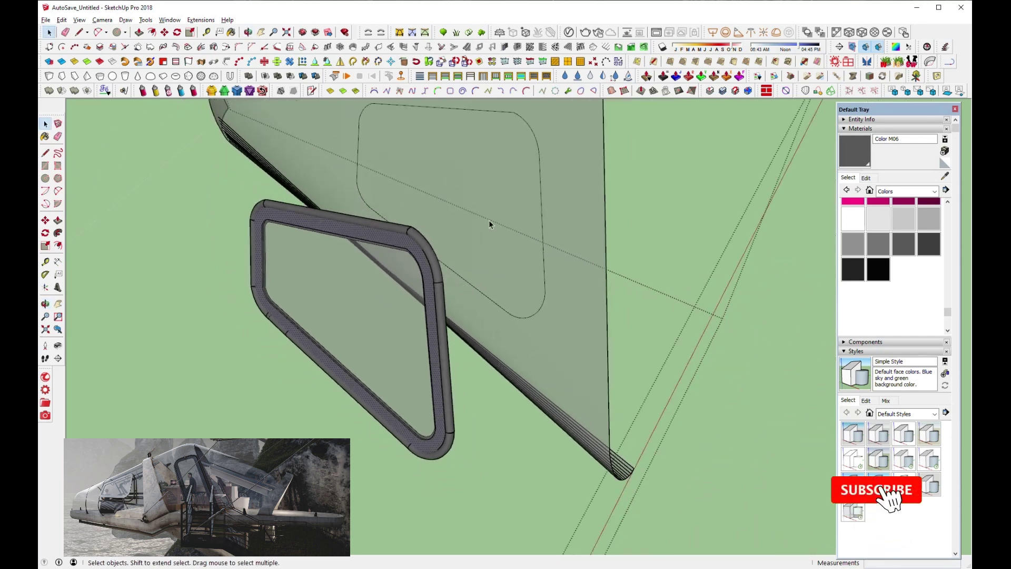
{"action": "mouse_move", "coordinate": [488, 221]}
{"action": "middle_mouse_down"}
{"action": "mouse_move", "coordinate": [446, 317]}
{"action": "mouse_move", "coordinate": [363, 304]}
{"action": "middle_mouse_up"}
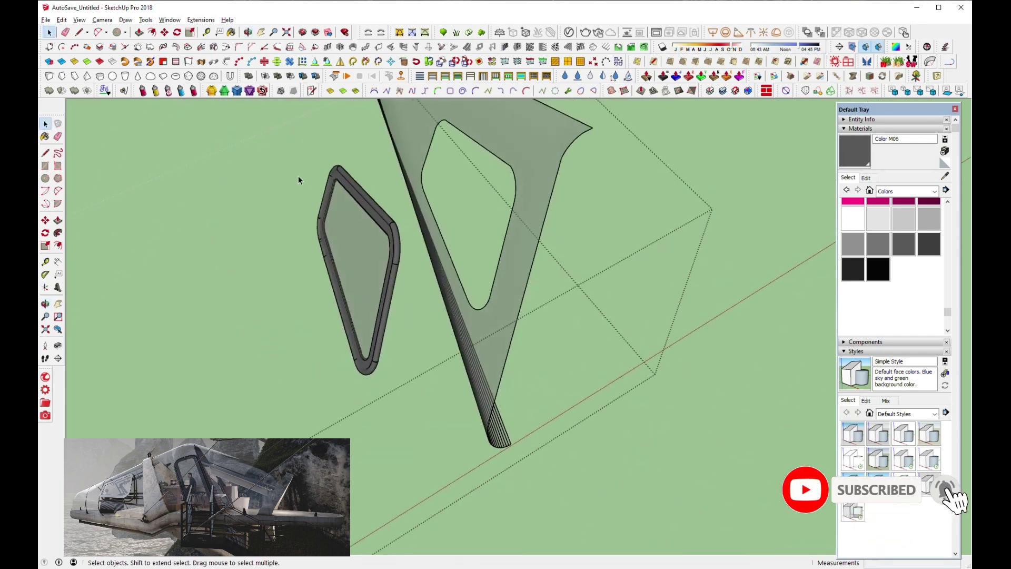
{"action": "left_click_drag", "start_coordinate": [283, 154], "coordinate": [402, 400]}
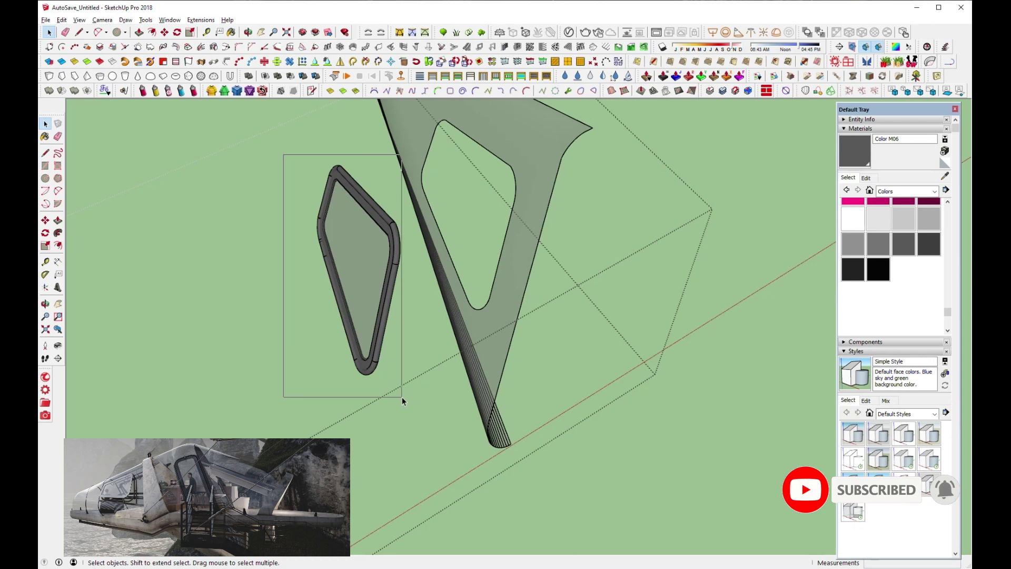
{"action": "left_click_drag", "start_coordinate": [402, 397], "coordinate": [390, 395]}
{"action": "mouse_move", "coordinate": [390, 395]}
{"action": "middle_mouse_down"}
{"action": "mouse_move", "coordinate": [334, 372]}
{"action": "mouse_move", "coordinate": [302, 142]}
{"action": "middle_mouse_up"}
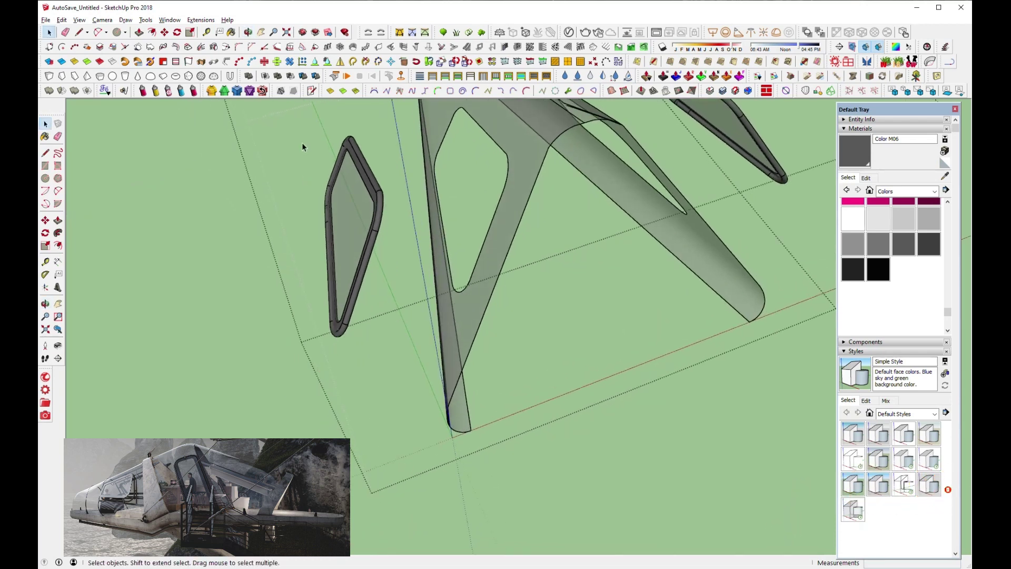
{"action": "left_click_drag", "start_coordinate": [293, 111], "coordinate": [390, 347]}
{"action": "double_click", "coordinate": [355, 241]}
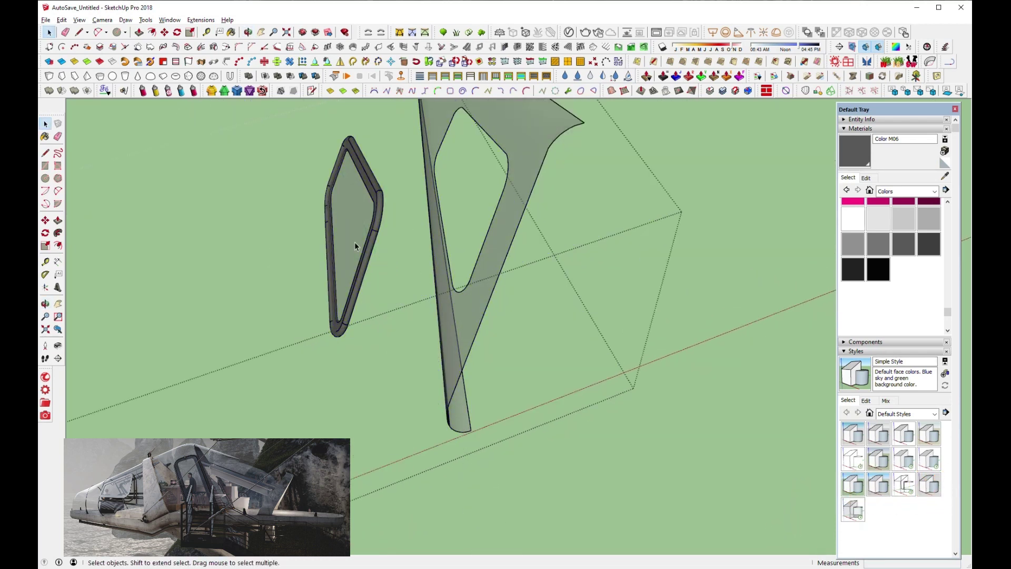
{"action": "left_click_drag", "start_coordinate": [270, 131], "coordinate": [396, 377]}
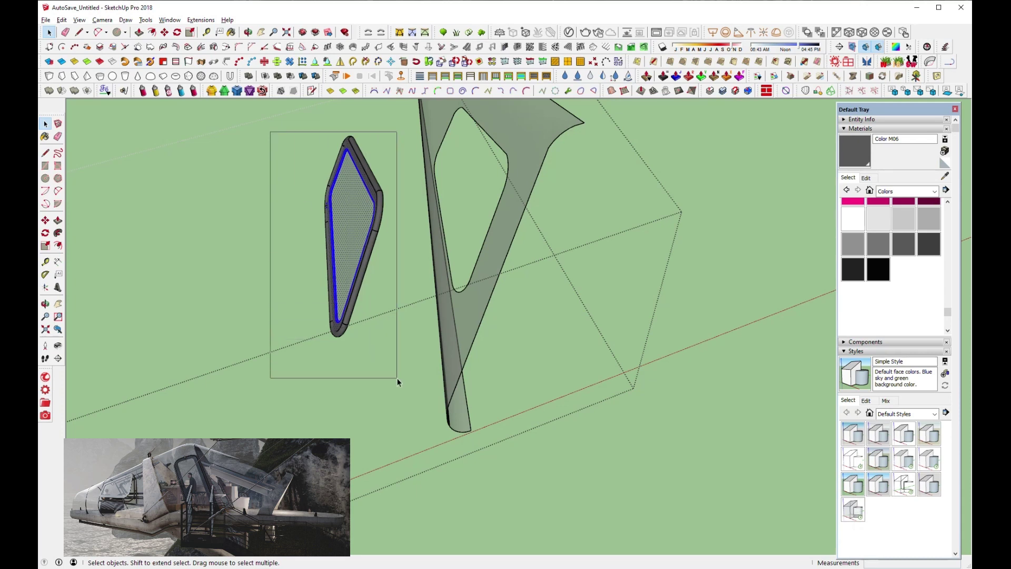
{"action": "right_click", "coordinate": [360, 253]}
{"action": "left_click", "coordinate": [405, 97]}
Move the window-frame group into the fin panel's rounded opening.
{"action": "middle_click_drag", "start_coordinate": [372, 310], "coordinate": [531, 315]}
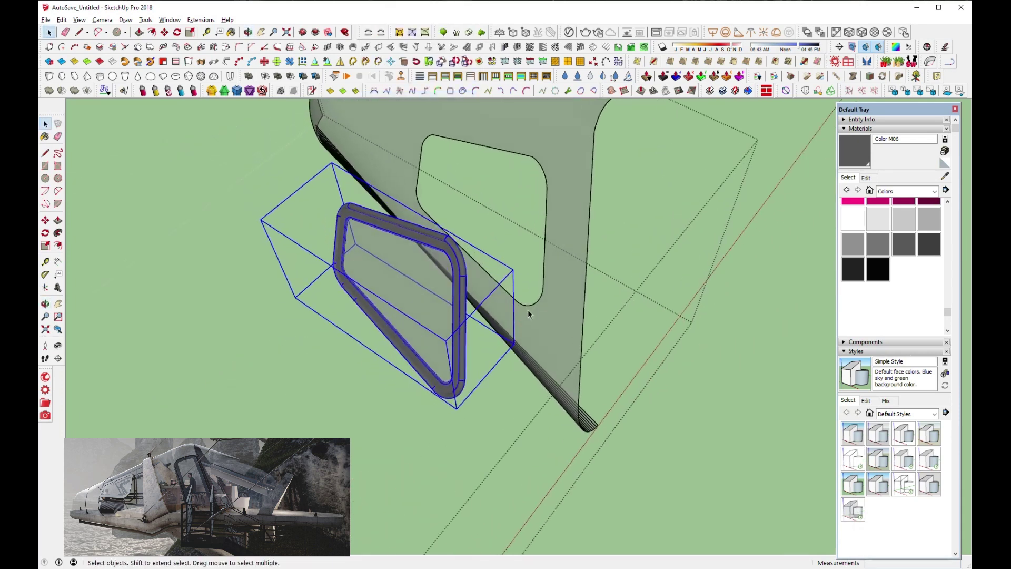
{"action": "left_click", "coordinate": [165, 34]}
{"action": "left_click", "coordinate": [351, 471]}
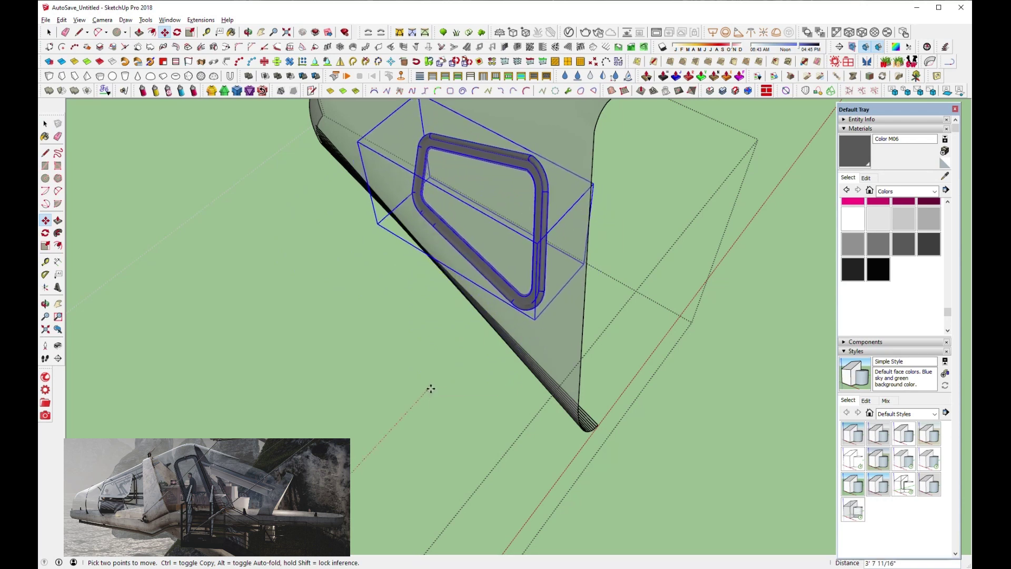
{"action": "left_click", "coordinate": [429, 390]}
{"action": "mouse_move", "coordinate": [429, 391]}
{"action": "middle_mouse_down"}
{"action": "mouse_move", "coordinate": [520, 349]}
{"action": "mouse_move", "coordinate": [483, 399]}
{"action": "middle_mouse_up"}
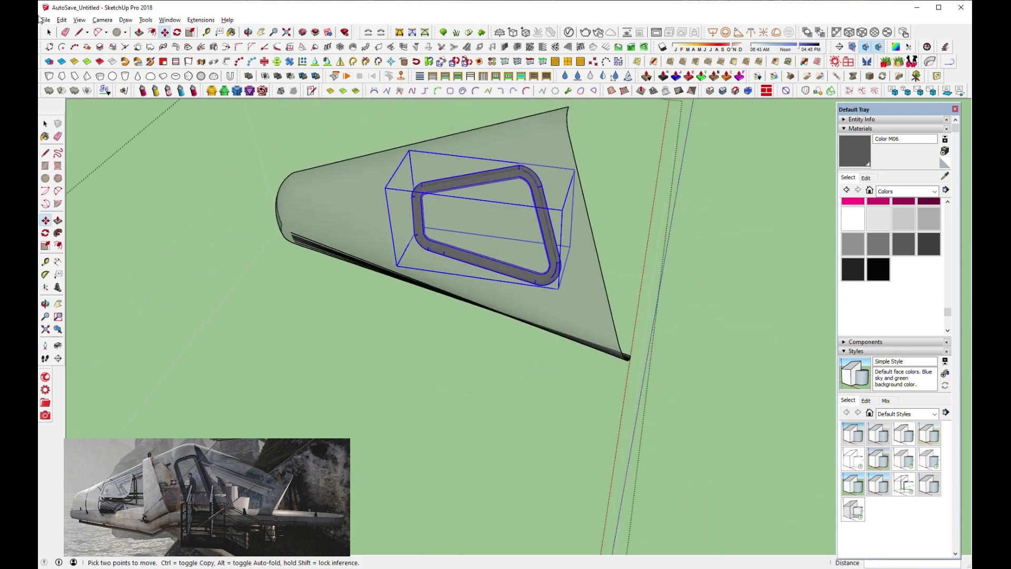
{"action": "left_click", "coordinate": [49, 32]}
{"action": "left_click", "coordinate": [484, 359]}
{"action": "mouse_move", "coordinate": [483, 358]}
{"action": "middle_mouse_down"}
{"action": "mouse_move", "coordinate": [383, 415]}
{"action": "mouse_move", "coordinate": [515, 317]}
{"action": "mouse_move", "coordinate": [479, 245]}
{"action": "mouse_move", "coordinate": [511, 239]}
{"action": "middle_mouse_up"}
Orbit around the hull, then open the hull group for editing.
{"action": "scroll", "coordinate": [510, 239], "scroll_direction": "up", "scroll_amount": 3}
{"action": "scroll", "coordinate": [519, 244], "scroll_direction": "up", "scroll_amount": 2}
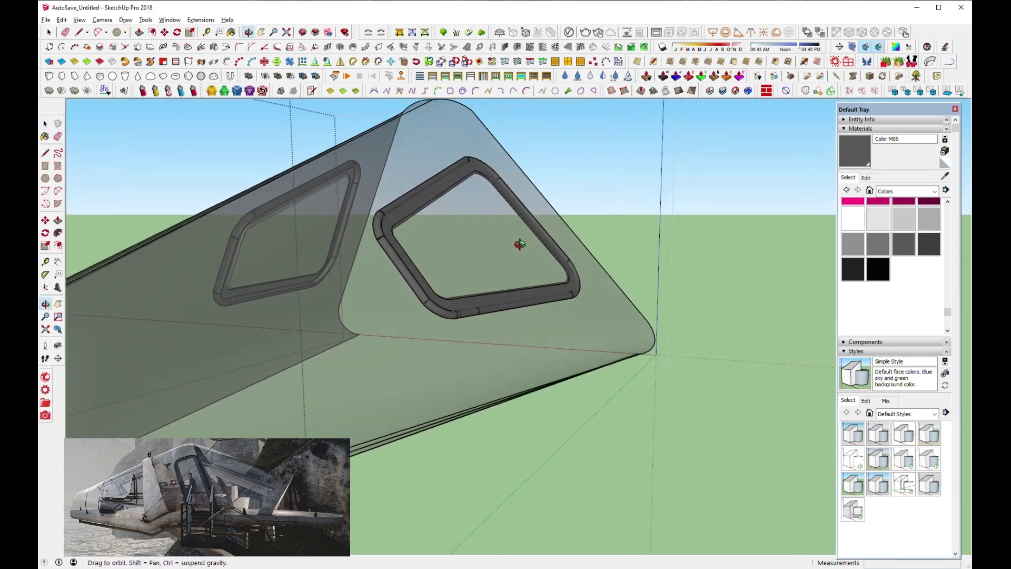
{"action": "scroll", "coordinate": [471, 357], "scroll_direction": "down", "scroll_amount": 5}
{"action": "scroll", "coordinate": [469, 358], "scroll_direction": "down", "scroll_amount": 3}
{"action": "mouse_move", "coordinate": [469, 358]}
{"action": "middle_mouse_down"}
{"action": "mouse_move", "coordinate": [359, 351]}
{"action": "mouse_move", "coordinate": [334, 322]}
{"action": "middle_mouse_up"}
{"action": "scroll", "coordinate": [450, 304], "scroll_direction": "down", "scroll_amount": 2}
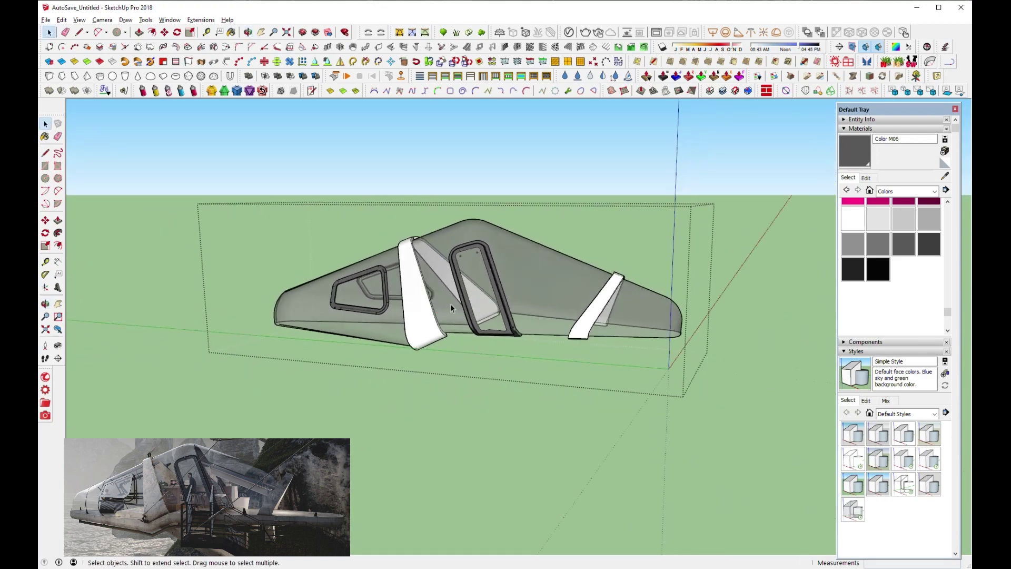
{"action": "scroll", "coordinate": [451, 304], "scroll_direction": "up", "scroll_amount": 3}
{"action": "mouse_move", "coordinate": [451, 305]}
{"action": "middle_mouse_down"}
{"action": "mouse_move", "coordinate": [362, 293]}
{"action": "mouse_move", "coordinate": [235, 293]}
{"action": "mouse_move", "coordinate": [218, 303]}
{"action": "mouse_move", "coordinate": [643, 287]}
{"action": "mouse_move", "coordinate": [372, 301]}
{"action": "middle_mouse_up"}
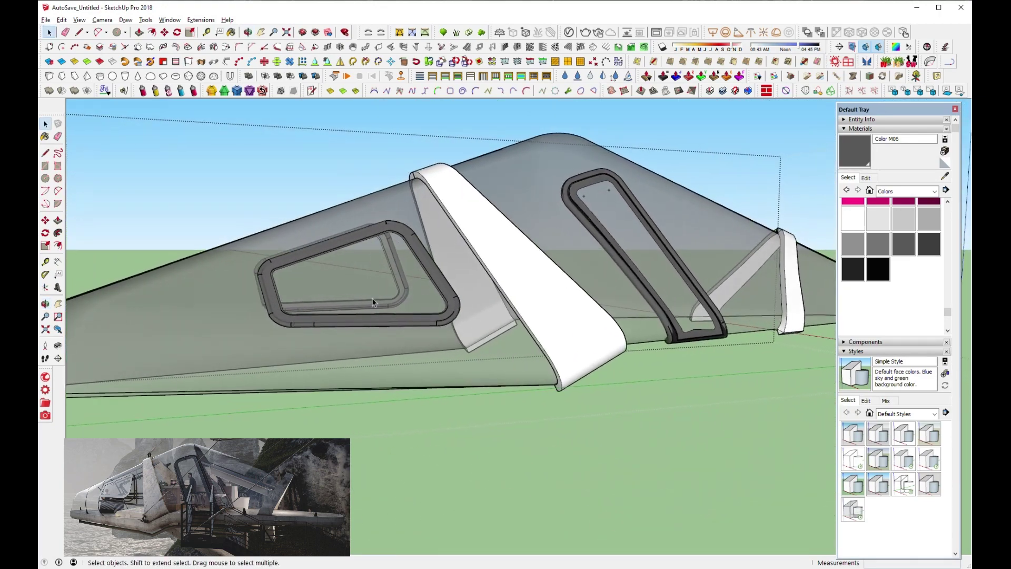
{"action": "scroll", "coordinate": [372, 298], "scroll_direction": "down", "scroll_amount": 3}
{"action": "scroll", "coordinate": [516, 279], "scroll_direction": "up", "scroll_amount": 5}
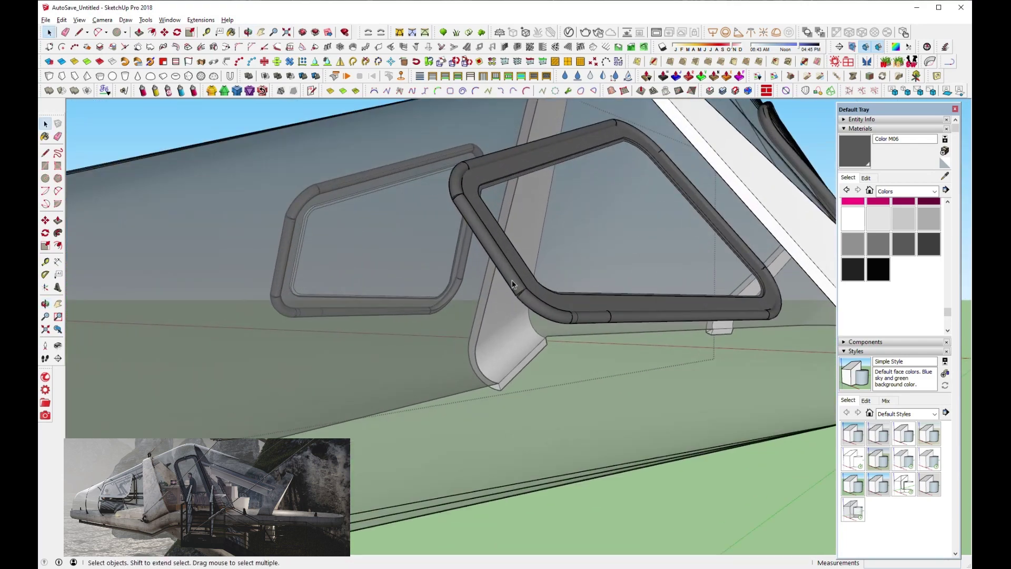
{"action": "double_click", "coordinate": [485, 288]}
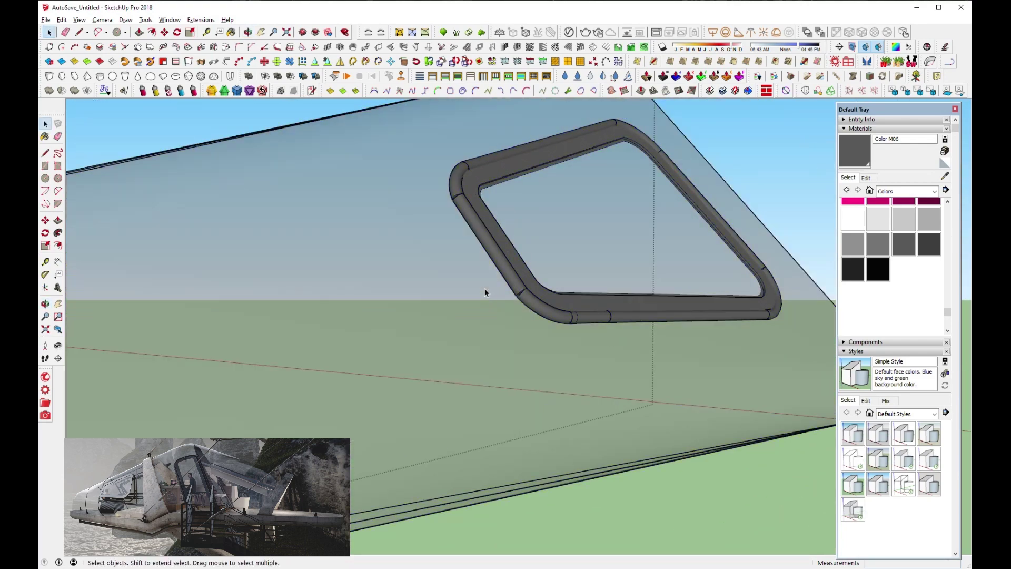
{"action": "triple_click", "coordinate": [485, 289]}
{"action": "left_click", "coordinate": [486, 289]}
Hide the window frame to expose the fin's bare opening edge.
{"action": "mouse_move", "coordinate": [486, 289]}
{"action": "middle_mouse_down"}
{"action": "mouse_move", "coordinate": [464, 345]}
{"action": "mouse_move", "coordinate": [432, 326]}
{"action": "middle_mouse_up"}
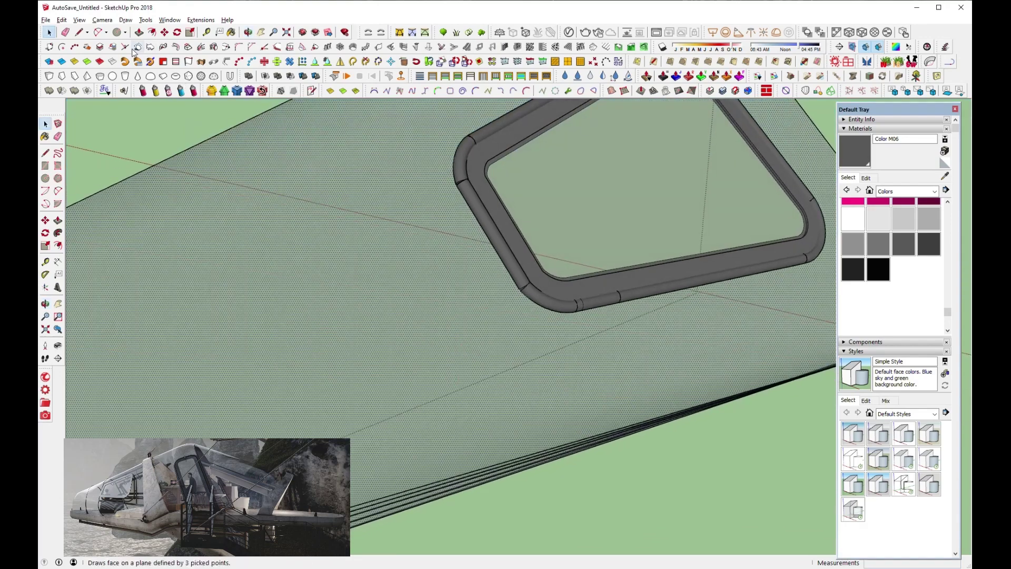
{"action": "left_click", "coordinate": [519, 268]}
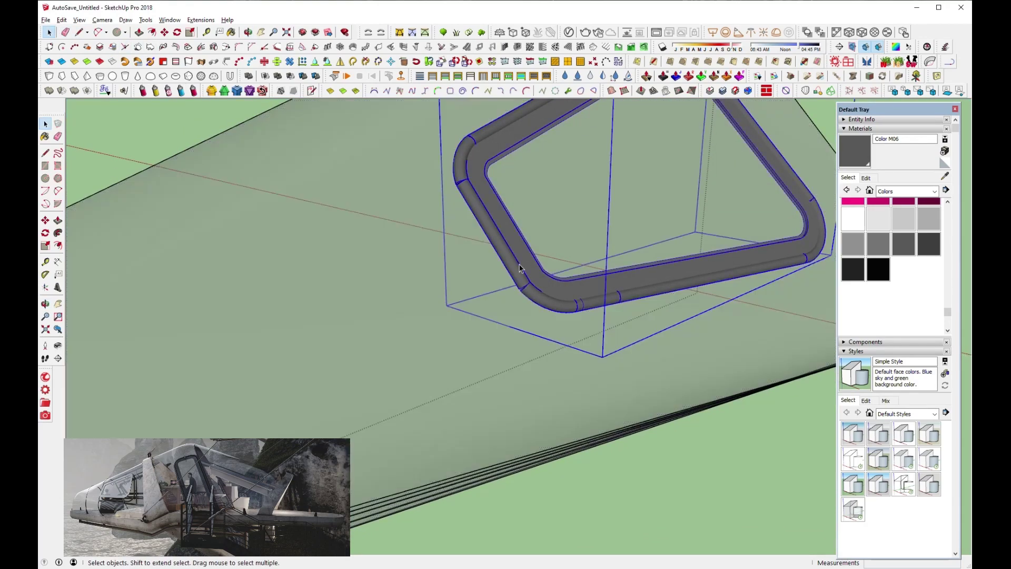
{"action": "right_click", "coordinate": [520, 268]}
{"action": "left_click", "coordinate": [547, 107]}
{"action": "mouse_move", "coordinate": [483, 232]}
{"action": "middle_mouse_down"}
{"action": "mouse_move", "coordinate": [477, 243]}
{"action": "mouse_move", "coordinate": [480, 231]}
{"action": "middle_mouse_up"}
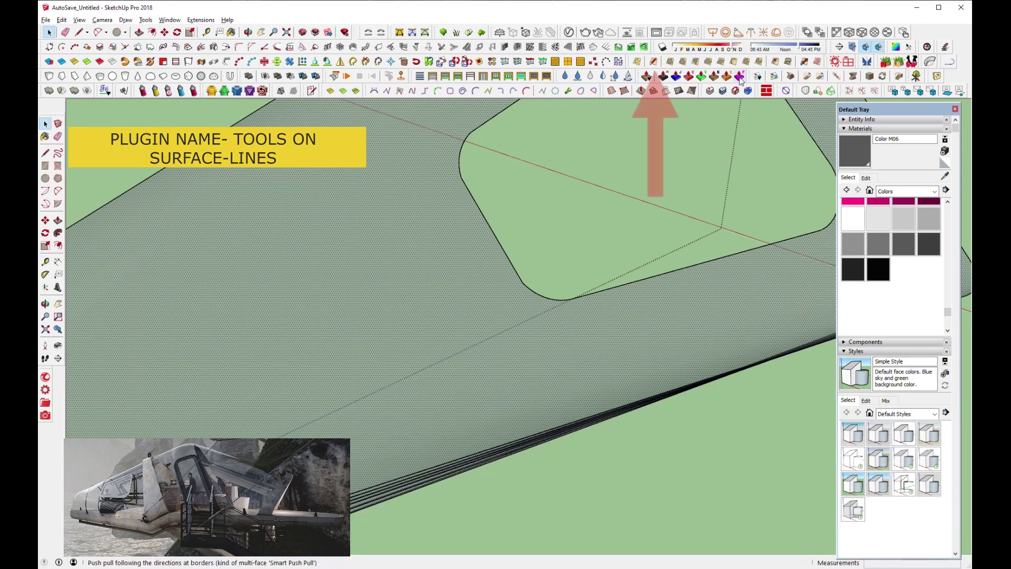
With the Tools On Surface line tool, draw a wedge-shaped line off the opening edge.
{"action": "left_click", "coordinate": [653, 62]}
{"action": "mouse_move", "coordinate": [524, 243]}
{"action": "middle_mouse_down"}
{"action": "mouse_move", "coordinate": [516, 271]}
{"action": "mouse_move", "coordinate": [527, 287]}
{"action": "middle_mouse_up"}
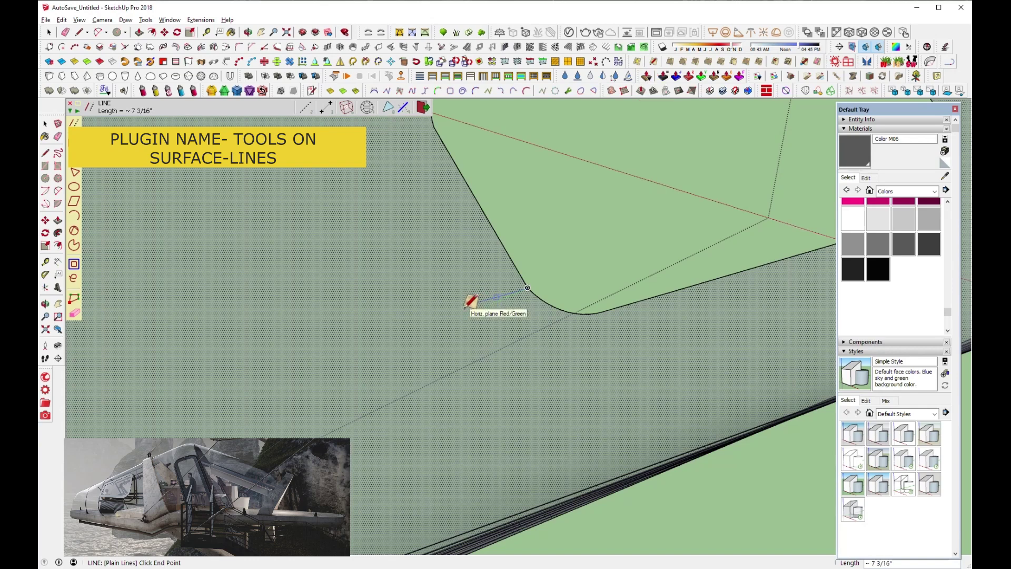
{"action": "left_click", "coordinate": [465, 307]}
{"action": "scroll", "coordinate": [463, 303], "scroll_direction": "up", "scroll_amount": 1}
{"action": "scroll", "coordinate": [463, 300], "scroll_direction": "up", "scroll_amount": 1}
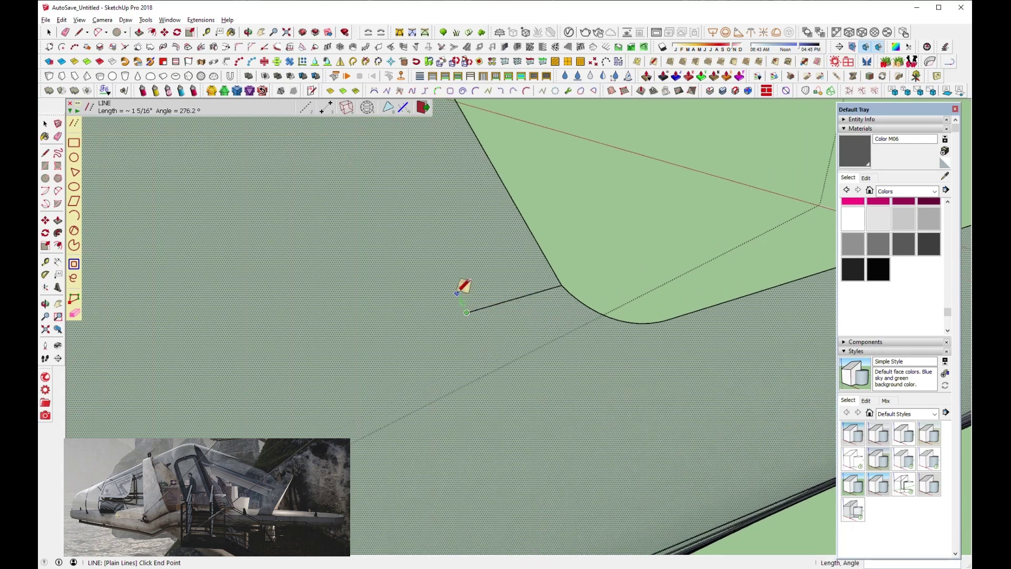
{"action": "left_click", "coordinate": [458, 293]}
{"action": "left_click", "coordinate": [533, 237]}
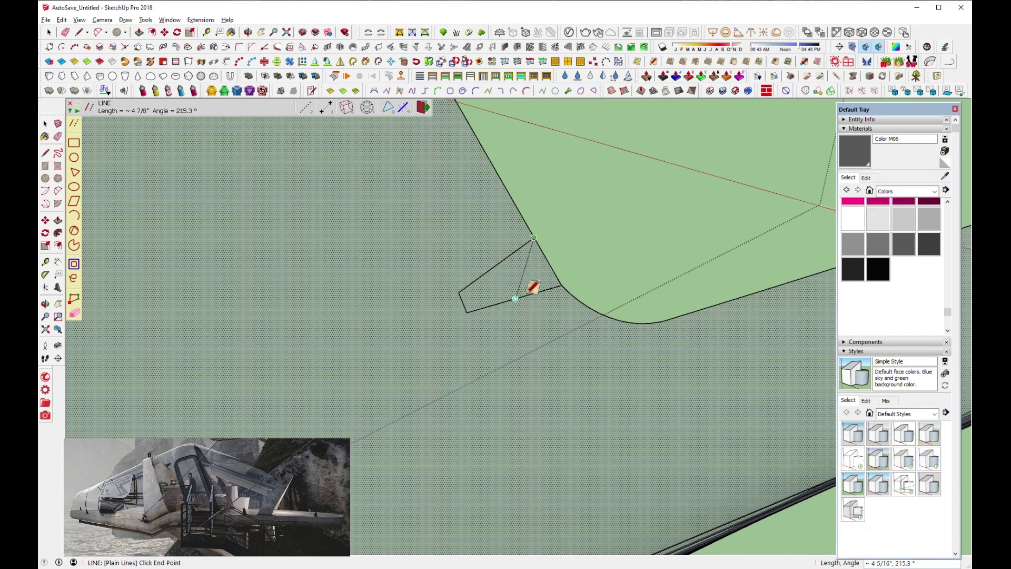
{"action": "scroll", "coordinate": [540, 247], "scroll_direction": "up", "scroll_amount": 1}
{"action": "key", "text": "Escape"}
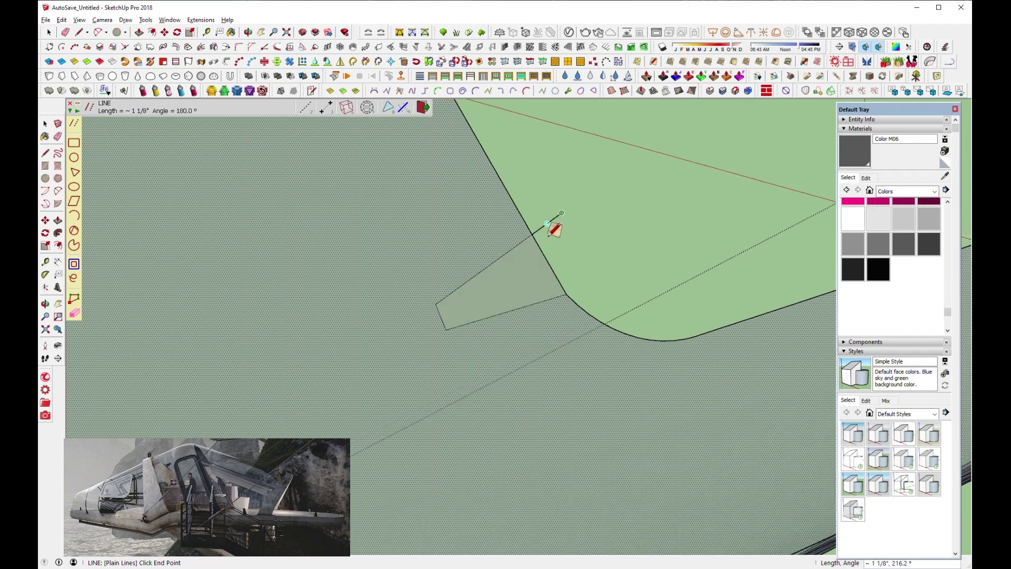
Add another surface line segment on the panel beside the opening.
{"action": "scroll", "coordinate": [481, 379], "scroll_direction": "down", "scroll_amount": 2}
{"action": "scroll", "coordinate": [481, 372], "scroll_direction": "down", "scroll_amount": 2}
{"action": "scroll", "coordinate": [452, 263], "scroll_direction": "up", "scroll_amount": 1}
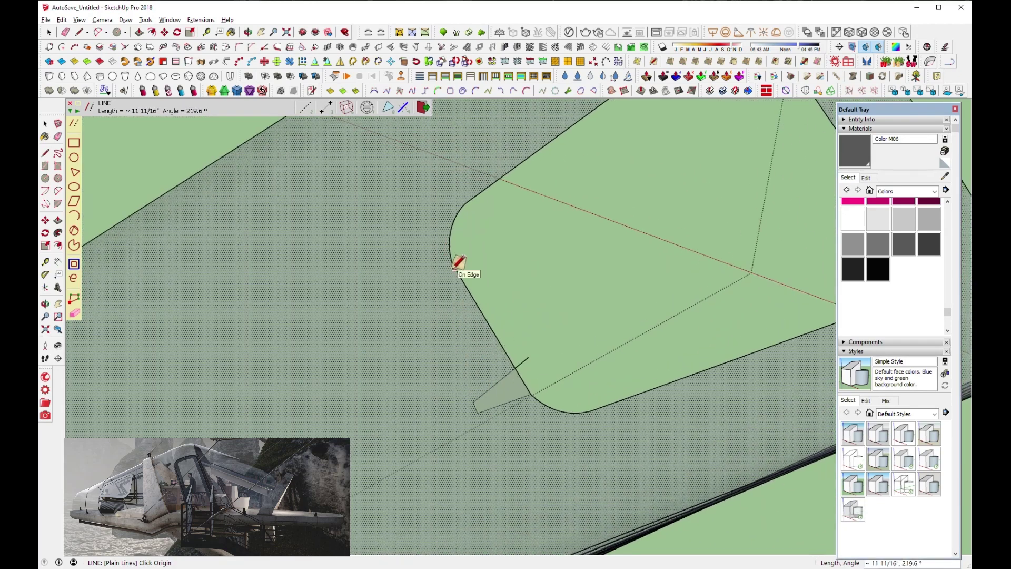
{"action": "scroll", "coordinate": [424, 295], "scroll_direction": "up", "scroll_amount": 1}
{"action": "scroll", "coordinate": [421, 291], "scroll_direction": "up", "scroll_amount": 1}
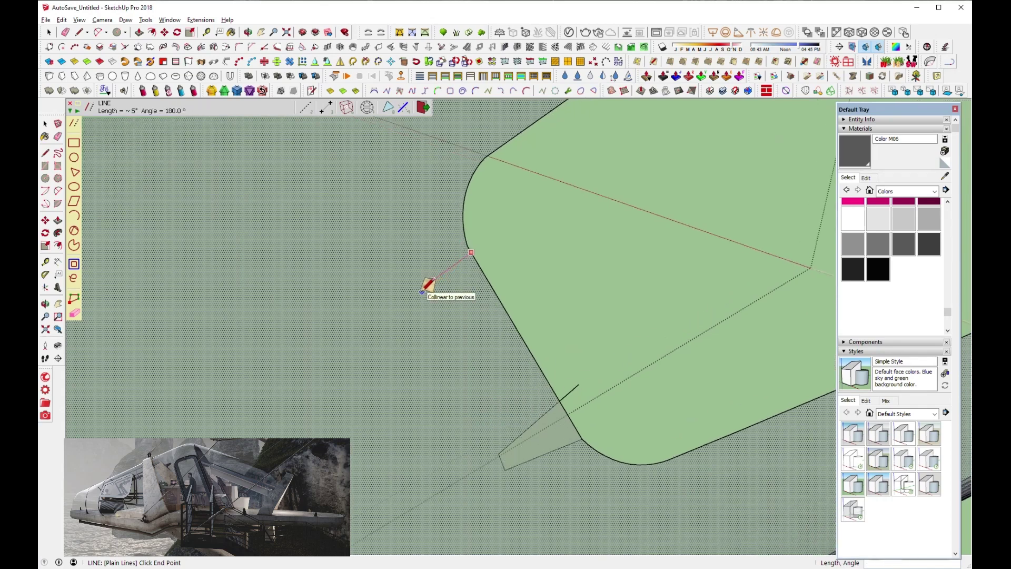
{"action": "left_click", "coordinate": [419, 289]}
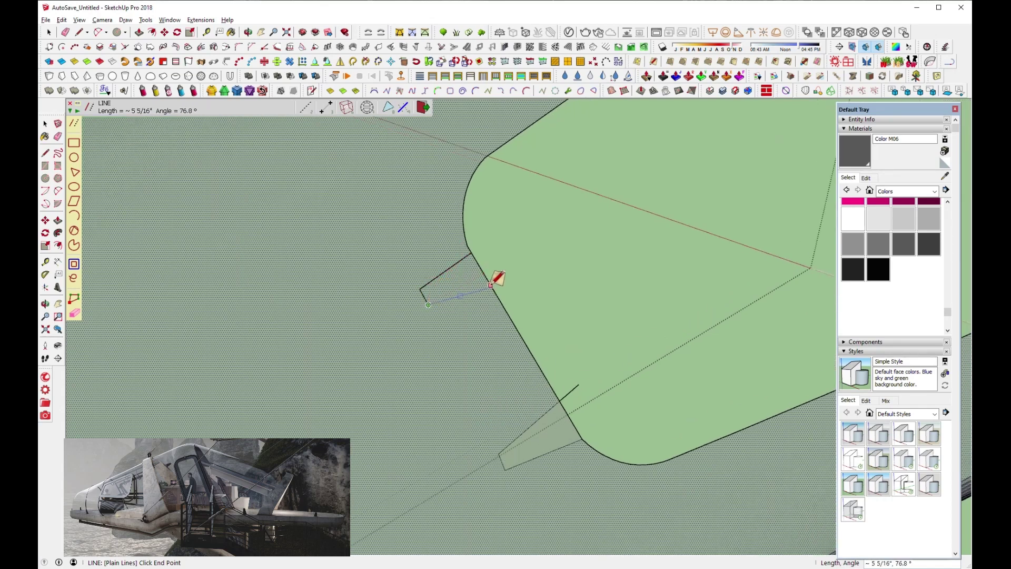
{"action": "scroll", "coordinate": [500, 279], "scroll_direction": "down", "scroll_amount": 2}
Draw a small tab shape off another side of the opening edge.
{"action": "middle_click_drag", "start_coordinate": [514, 271], "coordinate": [564, 219]}
{"action": "scroll", "coordinate": [558, 200], "scroll_direction": "up", "scroll_amount": 1}
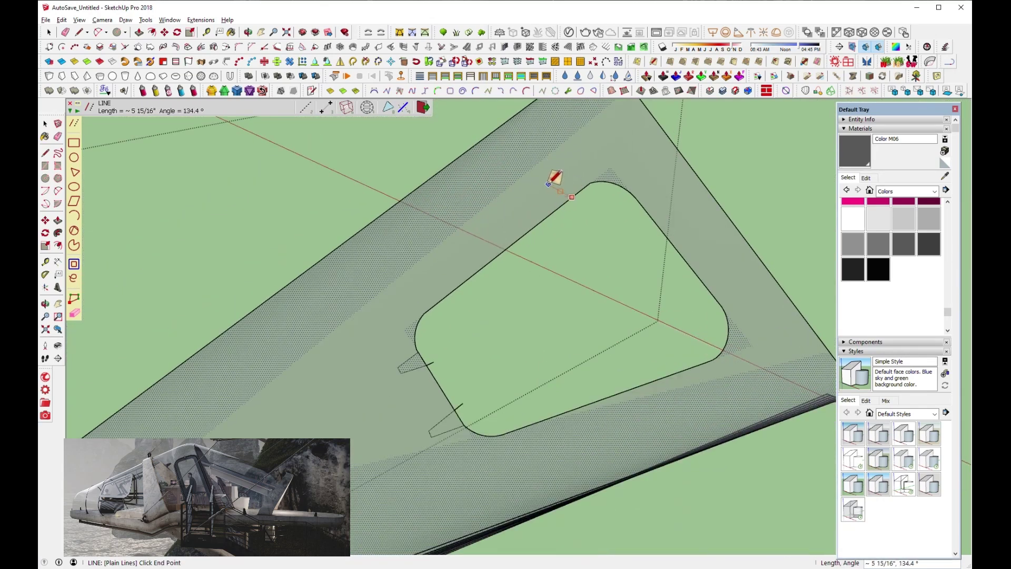
{"action": "scroll", "coordinate": [551, 173], "scroll_direction": "up", "scroll_amount": 1}
{"action": "left_click", "coordinate": [542, 181]}
{"action": "left_click", "coordinate": [560, 166]}
{"action": "left_click", "coordinate": [587, 222]}
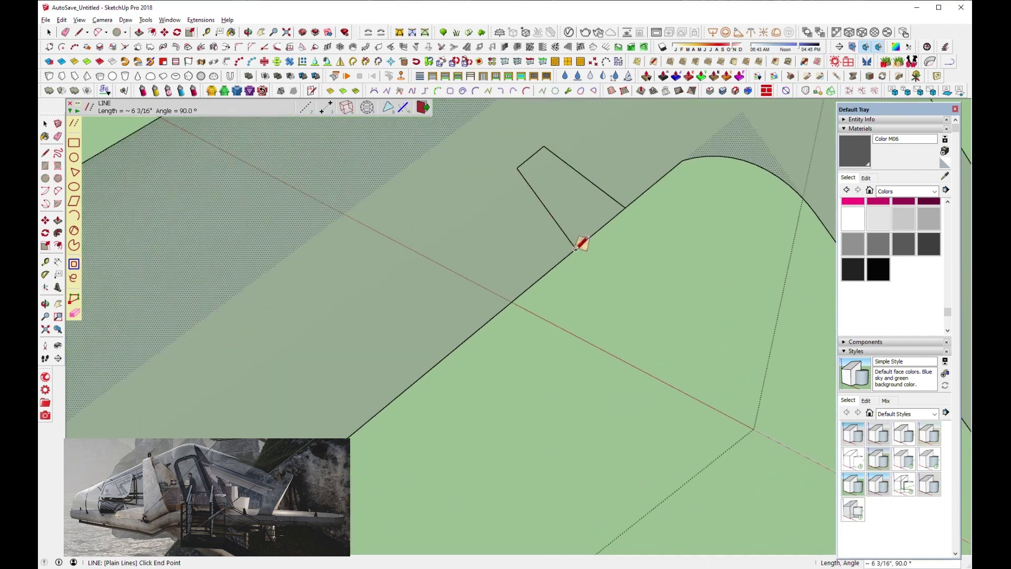
Draw a bent surface line from the panel edge and start another on the curved opening edge.
{"action": "left_click", "coordinate": [469, 328]}
{"action": "scroll", "coordinate": [424, 301], "scroll_direction": "up", "scroll_amount": 1}
{"action": "scroll", "coordinate": [427, 290], "scroll_direction": "down", "scroll_amount": 1}
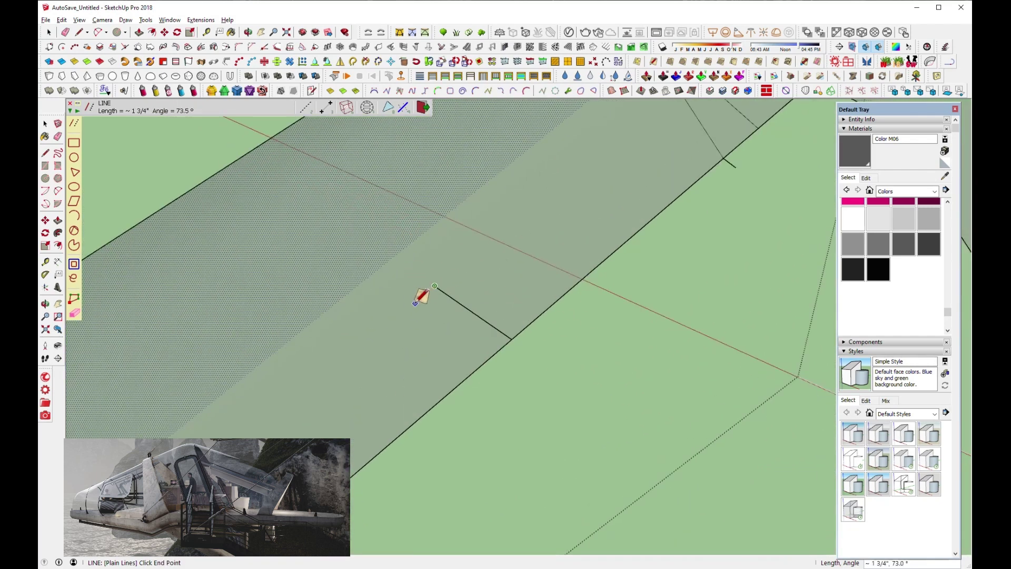
{"action": "left_click", "coordinate": [418, 293]}
{"action": "scroll", "coordinate": [466, 350], "scroll_direction": "up", "scroll_amount": 1}
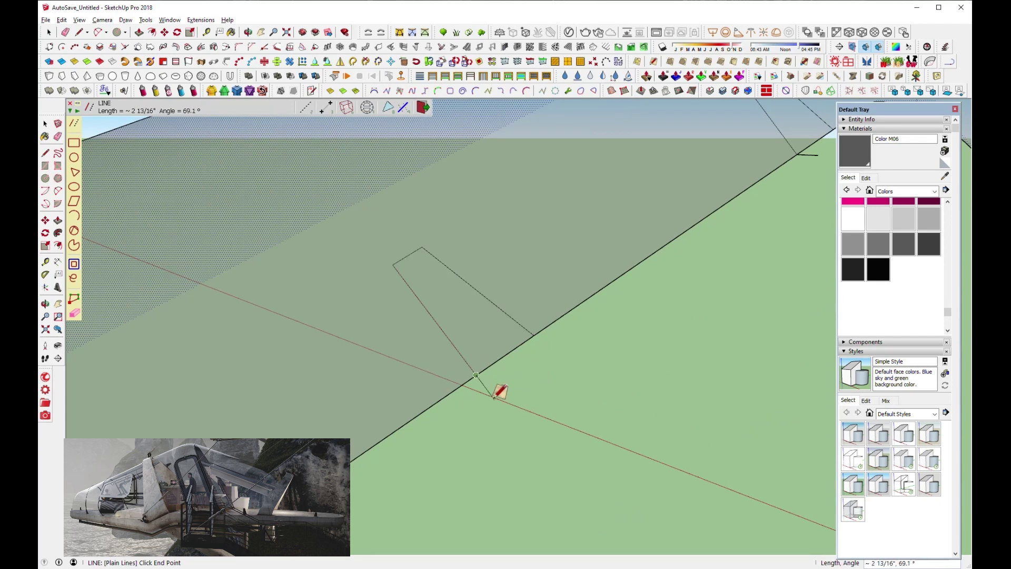
{"action": "middle_click_drag", "start_coordinate": [501, 388], "coordinate": [463, 323]}
{"action": "scroll", "coordinate": [512, 252], "scroll_direction": "down", "scroll_amount": 2}
{"action": "scroll", "coordinate": [512, 253], "scroll_direction": "up", "scroll_amount": 1}
{"action": "left_click", "coordinate": [501, 262]}
{"action": "scroll", "coordinate": [545, 252], "scroll_direction": "up", "scroll_amount": 1}
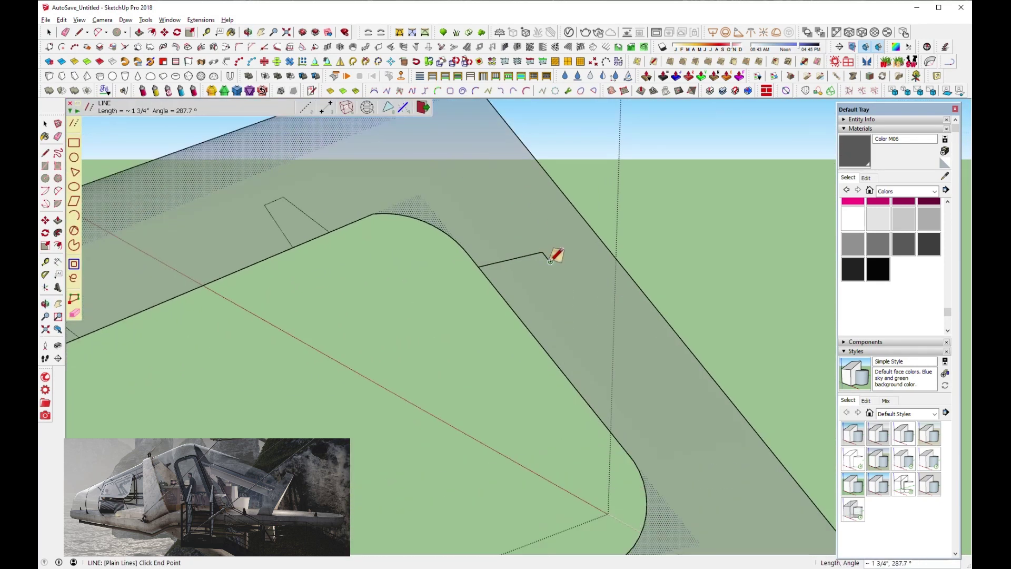
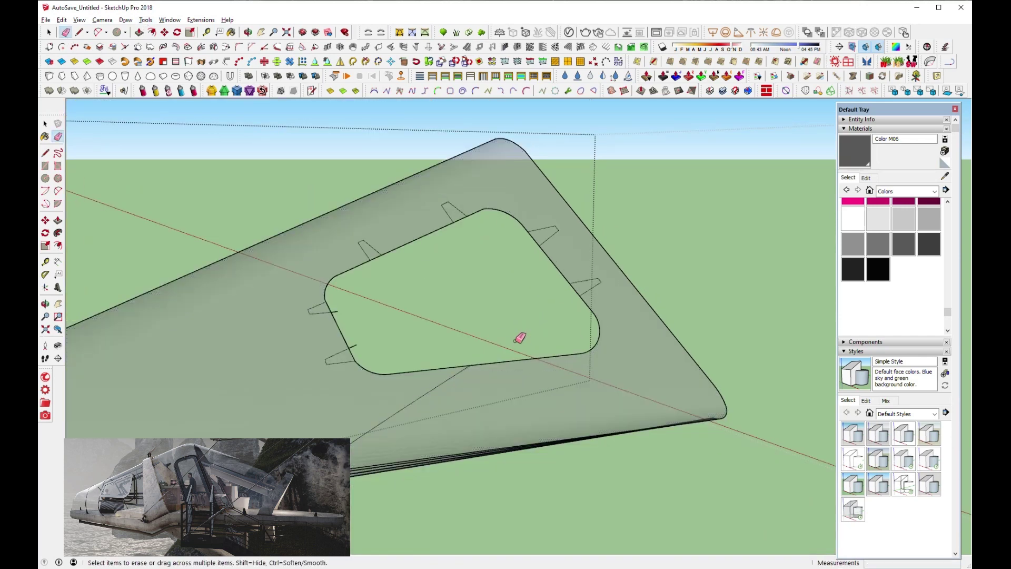
Zoom and orbit close to the window opening's edge with the Tools on Surface line tool active.
{"action": "scroll", "coordinate": [601, 335], "scroll_direction": "up", "scroll_amount": 2}
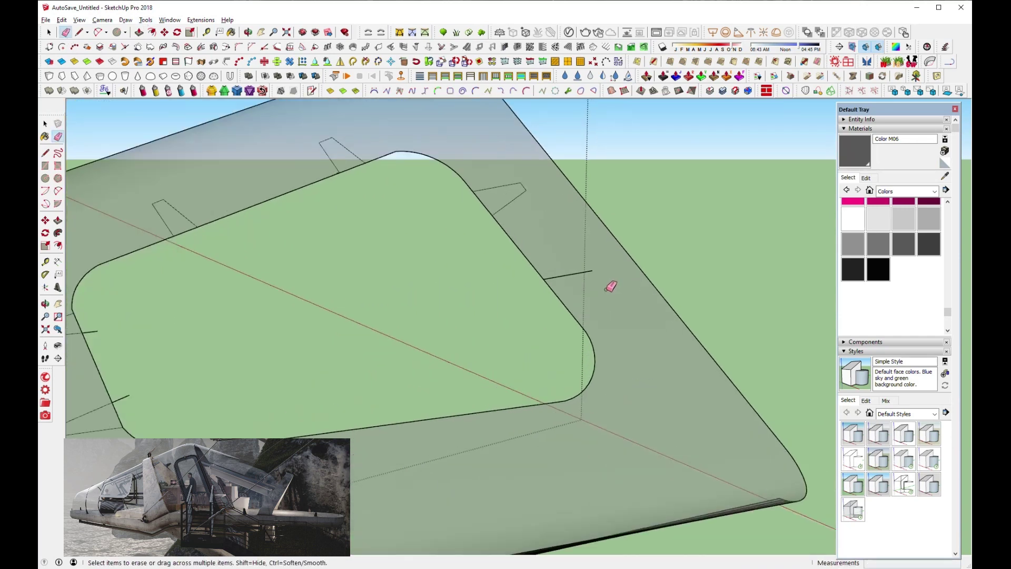
{"action": "key", "text": "l"}
{"action": "scroll", "coordinate": [605, 279], "scroll_direction": "up", "scroll_amount": 1}
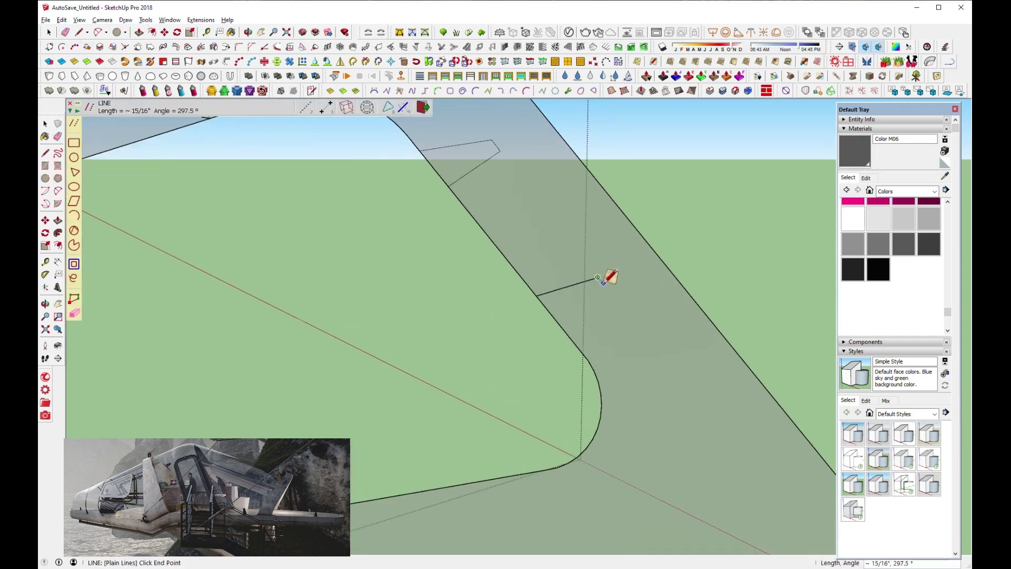
{"action": "scroll", "coordinate": [556, 319], "scroll_direction": "up", "scroll_amount": 1}
{"action": "mouse_move", "coordinate": [555, 317]}
{"action": "middle_mouse_down"}
{"action": "mouse_move", "coordinate": [515, 361]}
{"action": "mouse_move", "coordinate": [441, 334]}
{"action": "middle_mouse_up"}
{"action": "scroll", "coordinate": [519, 342], "scroll_direction": "up", "scroll_amount": 2}
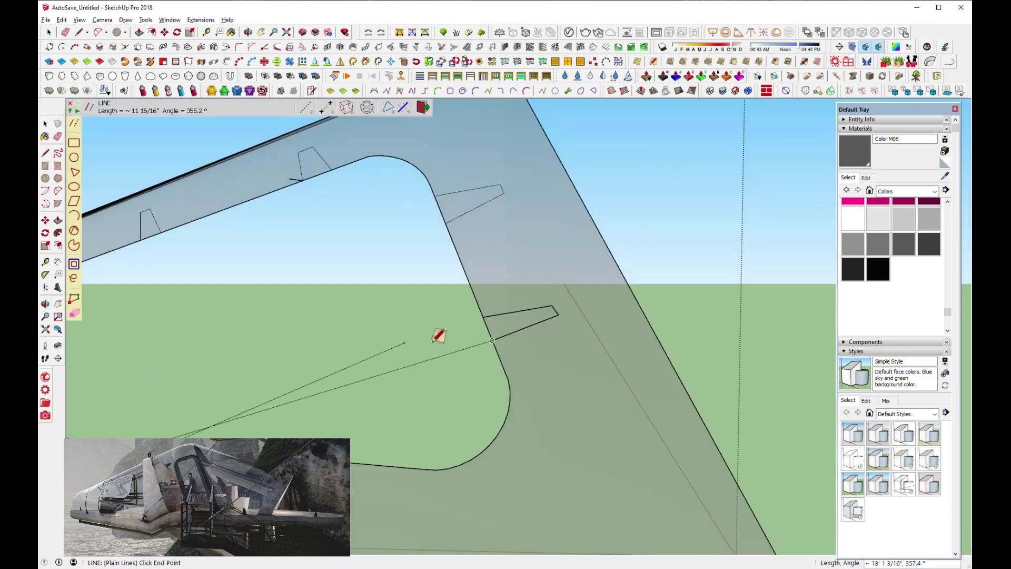
{"action": "mouse_move", "coordinate": [516, 281]}
{"action": "middle_mouse_down"}
{"action": "mouse_move", "coordinate": [316, 349]}
{"action": "mouse_move", "coordinate": [318, 338]}
{"action": "middle_mouse_up"}
{"action": "scroll", "coordinate": [418, 406], "scroll_direction": "up", "scroll_amount": 5}
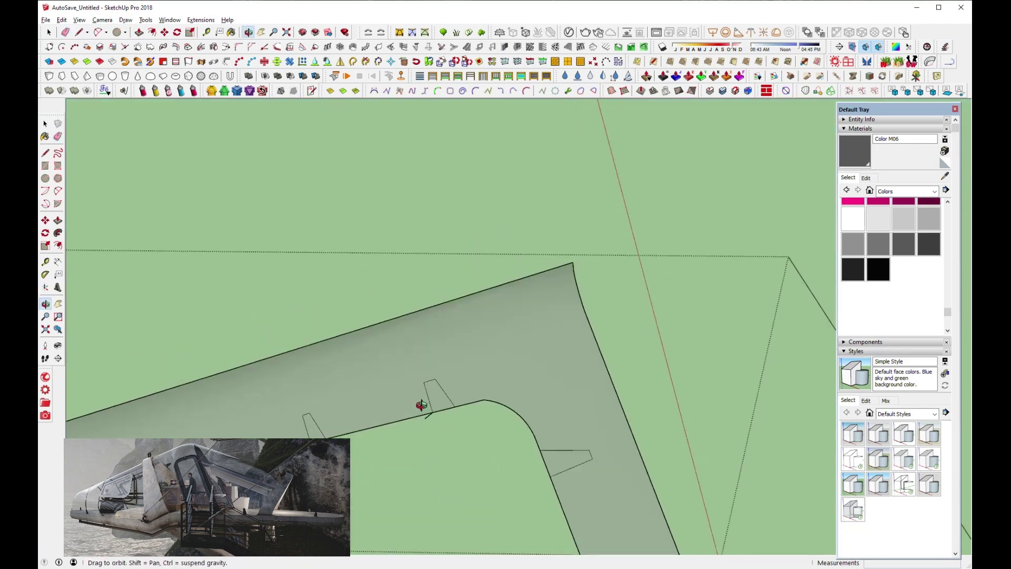
{"action": "scroll", "coordinate": [488, 449], "scroll_direction": "down", "scroll_amount": 5}
{"action": "scroll", "coordinate": [488, 449], "scroll_direction": "up", "scroll_amount": 3}
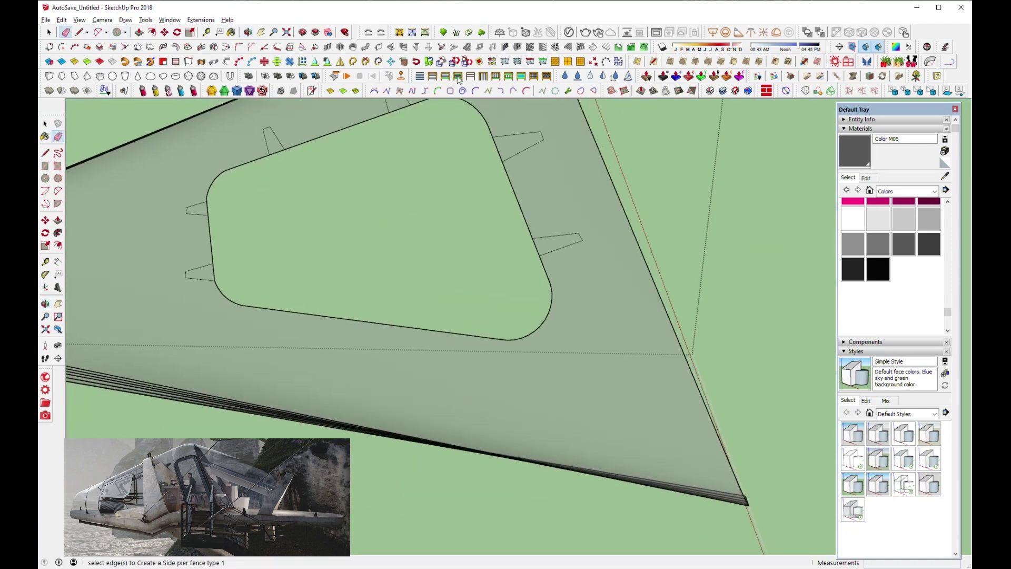
{"action": "left_click", "coordinate": [655, 63]}
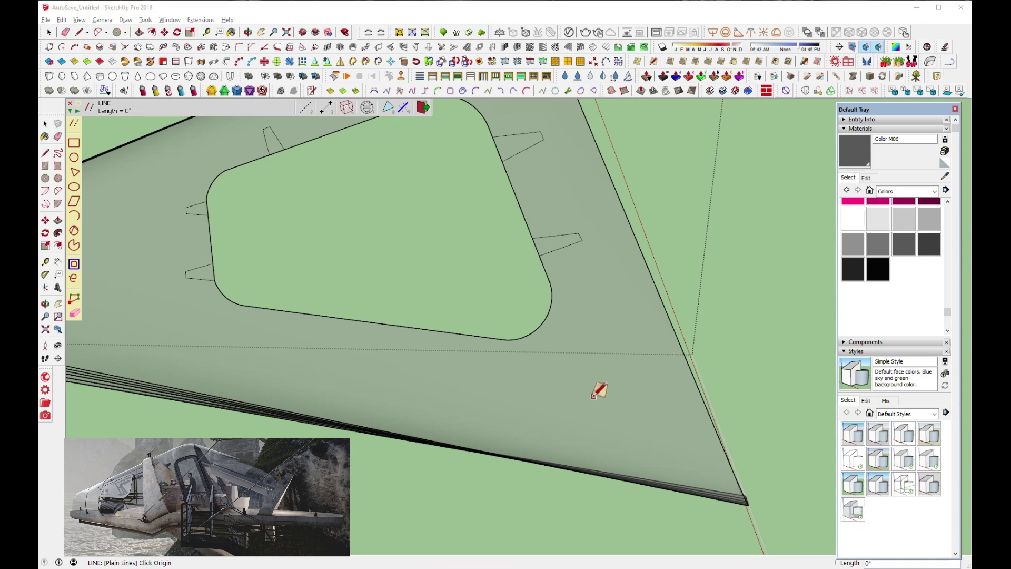
{"action": "middle_click_drag", "start_coordinate": [623, 237], "coordinate": [627, 275]}
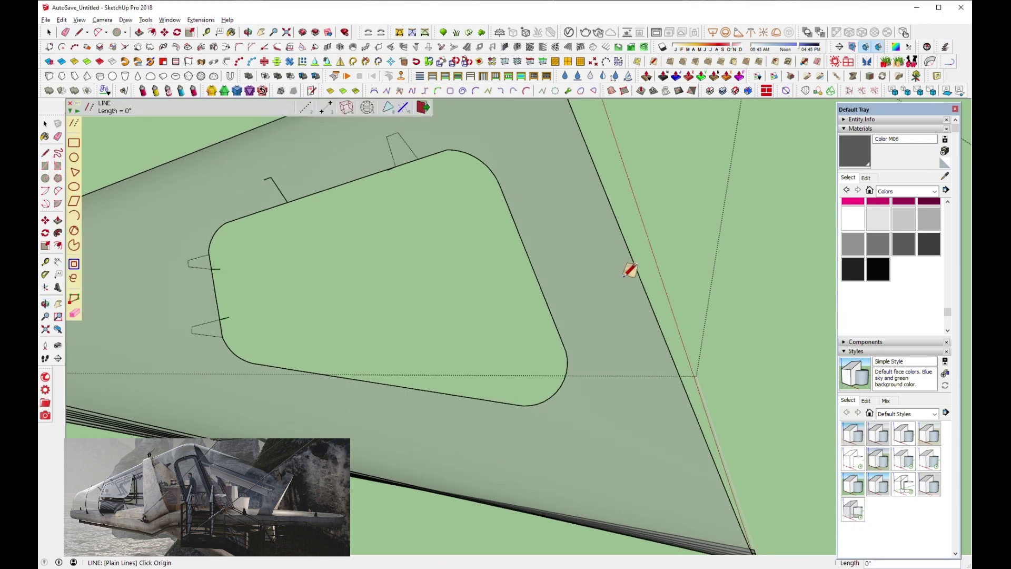
{"action": "scroll", "coordinate": [251, 190], "scroll_direction": "up", "scroll_amount": 1}
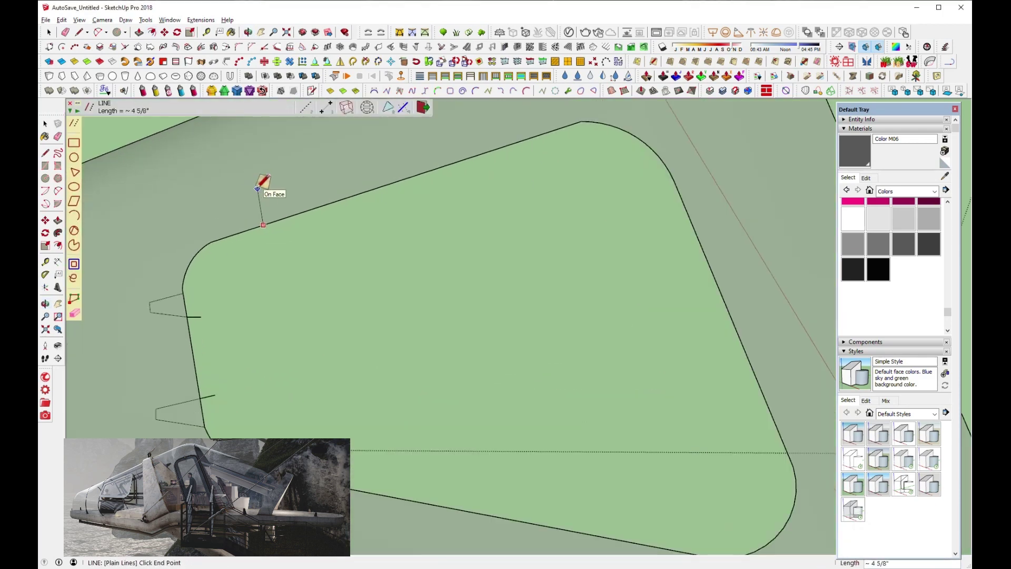
{"action": "scroll", "coordinate": [257, 189], "scroll_direction": "up", "scroll_amount": 2}
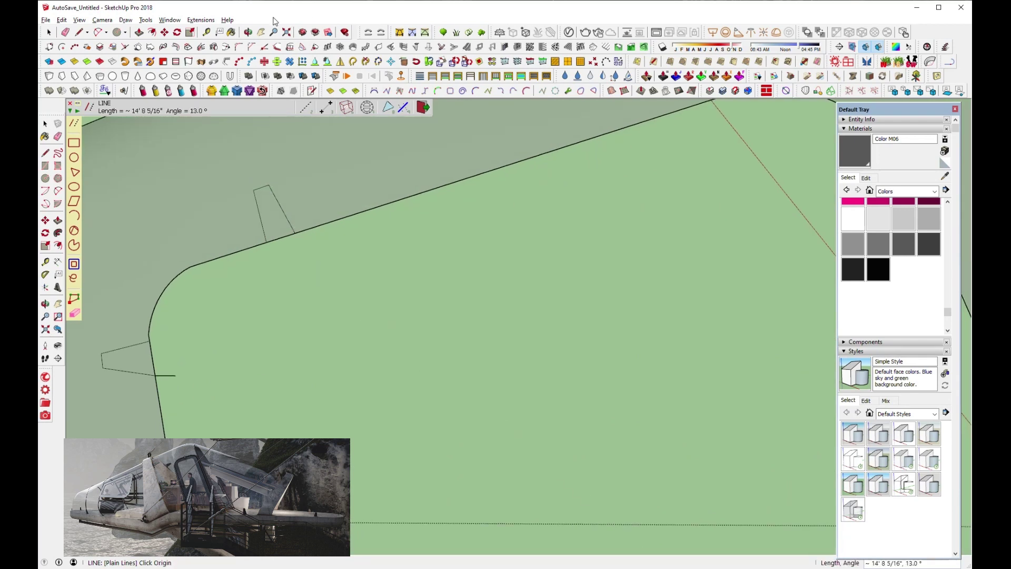
{"action": "mouse_move", "coordinate": [369, 158]}
{"action": "middle_mouse_down", "text": "shift"}
{"action": "mouse_move", "coordinate": [451, 244]}
{"action": "mouse_move", "coordinate": [603, 293]}
{"action": "middle_mouse_up", "text": "shift"}
Draw the first bracket tab outline along a corner of the opening's edge.
{"action": "left_click", "coordinate": [489, 283]}
{"action": "scroll", "coordinate": [518, 273], "scroll_direction": "down", "scroll_amount": 2}
{"action": "left_click", "coordinate": [636, 289]}
{"action": "scroll", "coordinate": [632, 295], "scroll_direction": "up", "scroll_amount": 2}
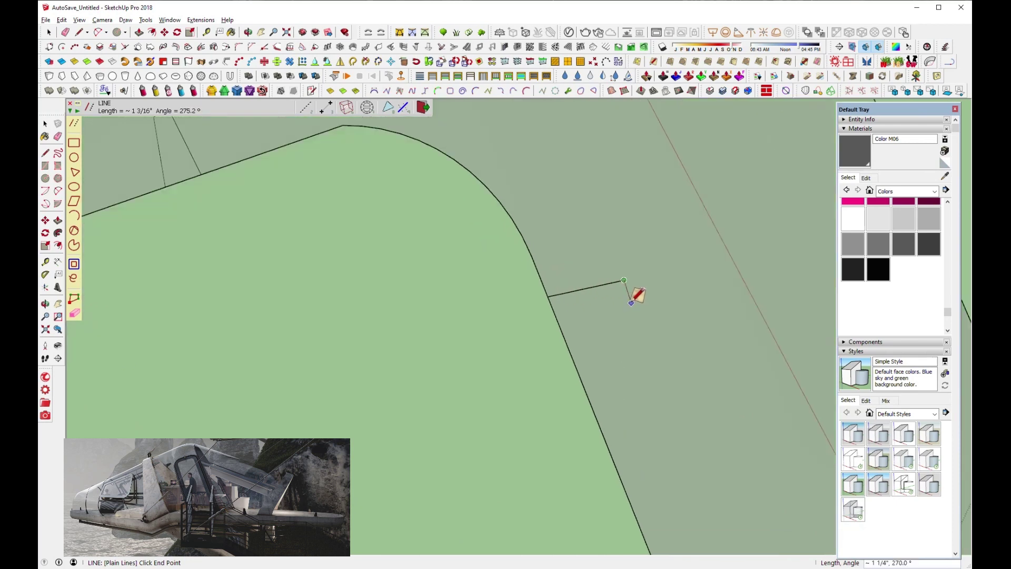
{"action": "scroll", "coordinate": [563, 331], "scroll_direction": "down", "scroll_amount": 3}
{"action": "scroll", "coordinate": [602, 347], "scroll_direction": "up", "scroll_amount": 3}
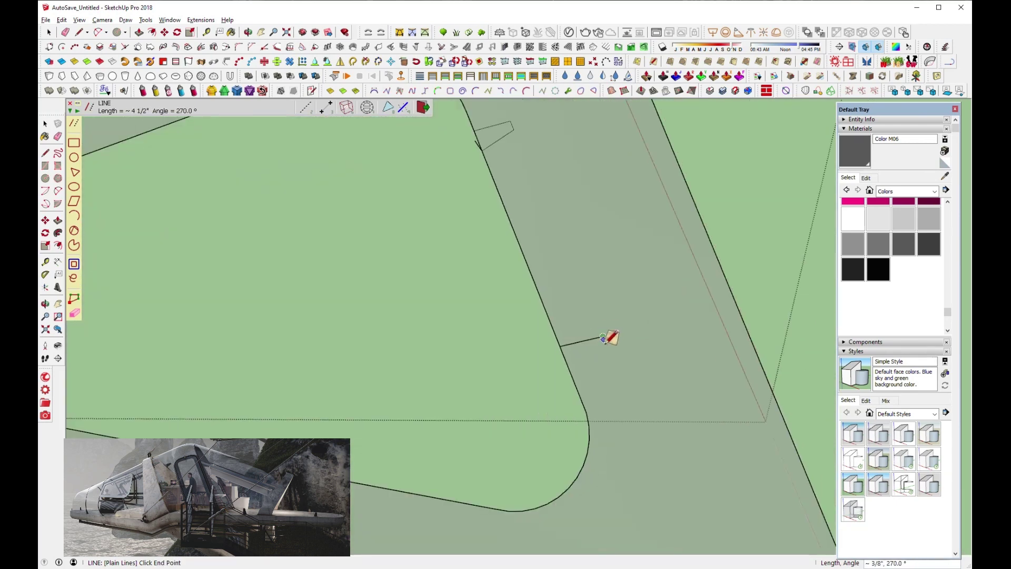
{"action": "middle_click_drag", "start_coordinate": [562, 369], "coordinate": [444, 339], "text": "shift"}
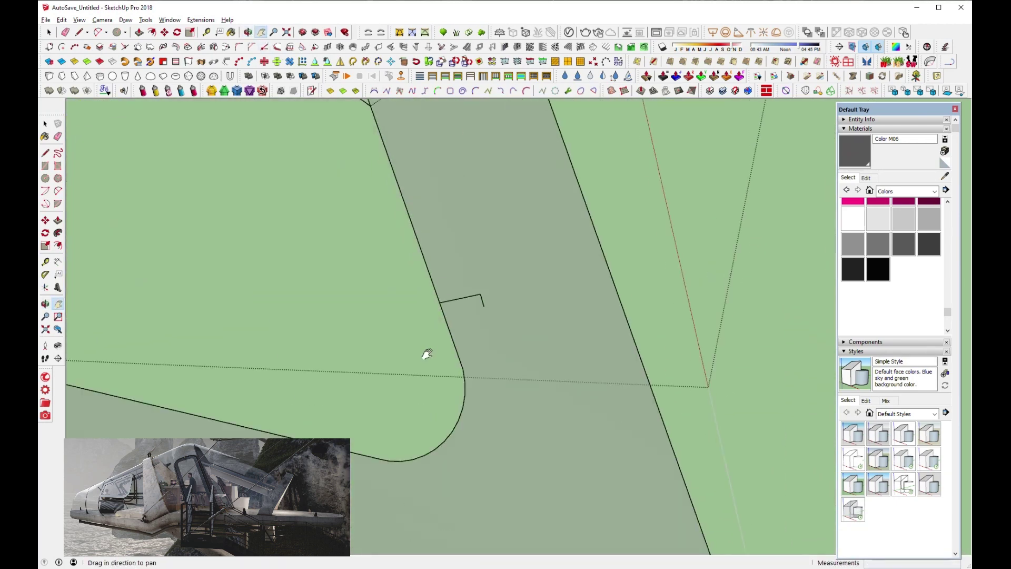
{"action": "left_click", "coordinate": [447, 320]}
{"action": "scroll", "coordinate": [416, 366], "scroll_direction": "down", "scroll_amount": 2}
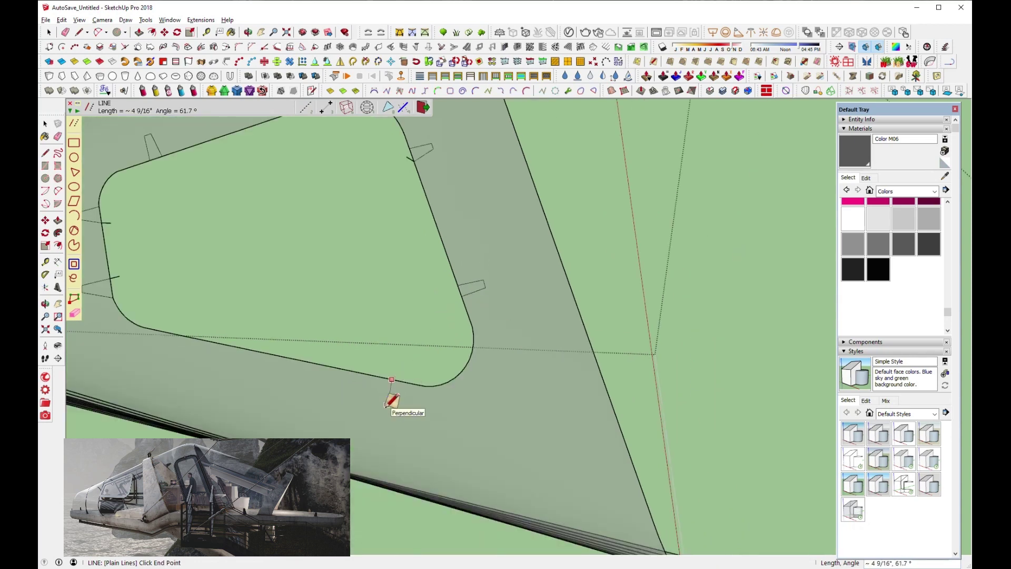
{"action": "scroll", "coordinate": [385, 404], "scroll_direction": "up", "scroll_amount": 2}
{"action": "scroll", "coordinate": [401, 342], "scroll_direction": "down", "scroll_amount": 3}
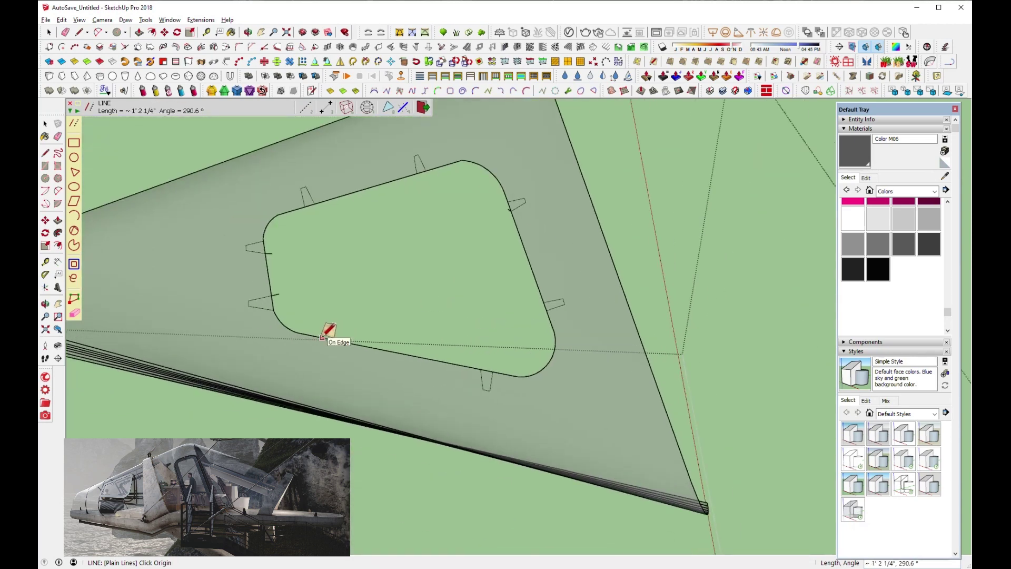
{"action": "scroll", "coordinate": [327, 334], "scroll_direction": "up", "scroll_amount": 3}
Outline another bracket tab on the opening's bottom edge and switch to erasing stray lines.
{"action": "left_click", "coordinate": [317, 319]}
{"action": "scroll", "coordinate": [342, 322], "scroll_direction": "up", "scroll_amount": 1}
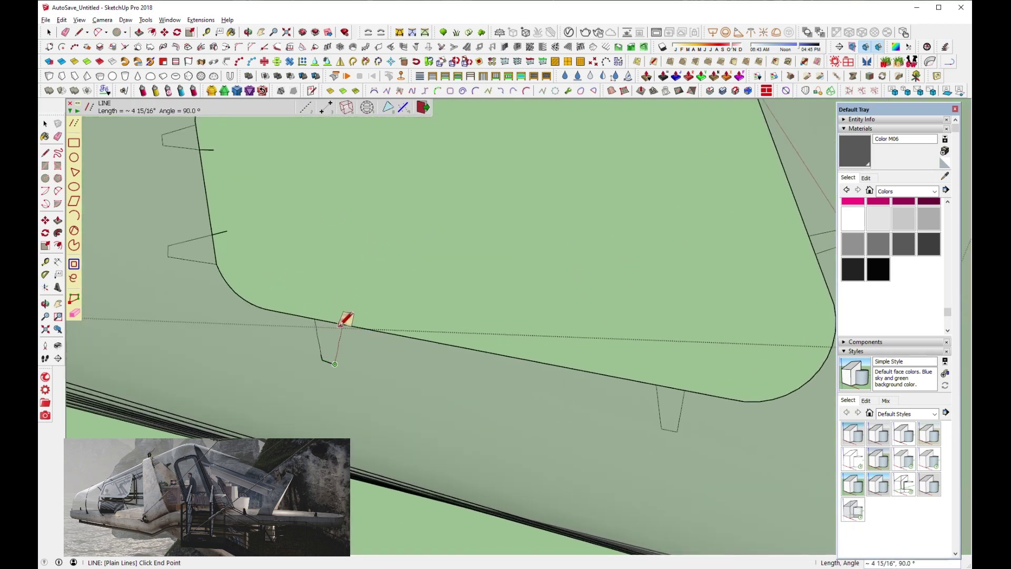
{"action": "key", "text": "space"}
{"action": "left_click", "coordinate": [369, 358]}
{"action": "key", "text": "l"}
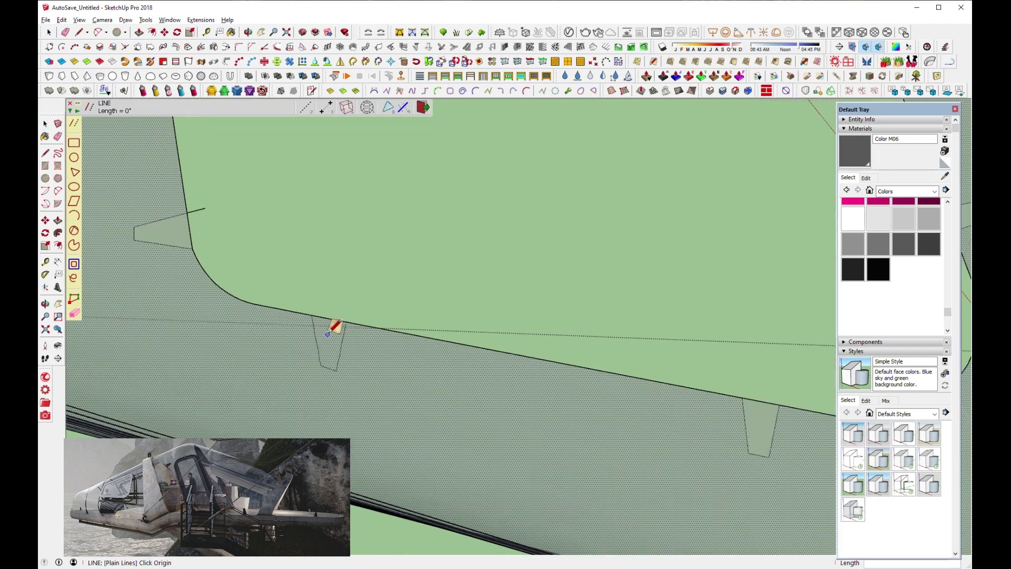
{"action": "left_click", "coordinate": [343, 326]}
{"action": "scroll", "coordinate": [343, 325], "scroll_direction": "up", "scroll_amount": 2}
{"action": "key", "text": "e"}
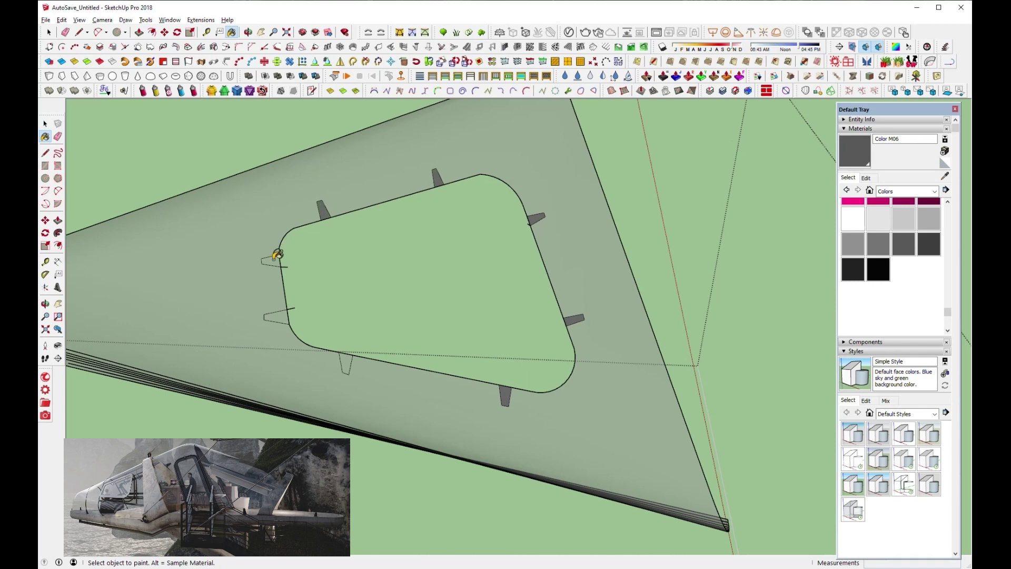
Thicken the lower, left, upper-left and top bracket tabs into solid fins with a 1/2" offset.
{"action": "left_click", "coordinate": [435, 286]}
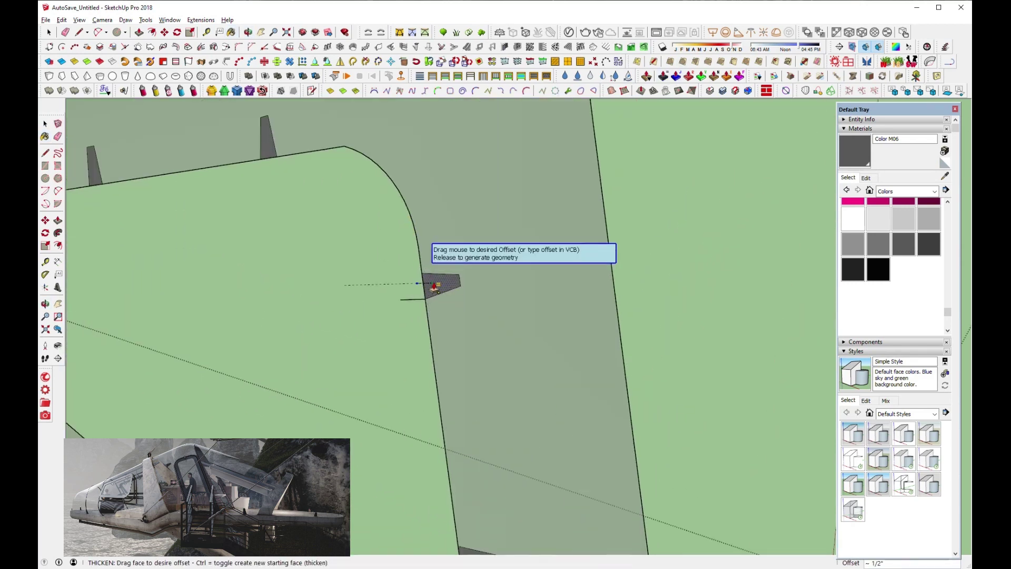
{"action": "scroll", "coordinate": [435, 291], "scroll_direction": "down", "scroll_amount": 3}
{"action": "scroll", "coordinate": [442, 276], "scroll_direction": "up", "scroll_amount": 2}
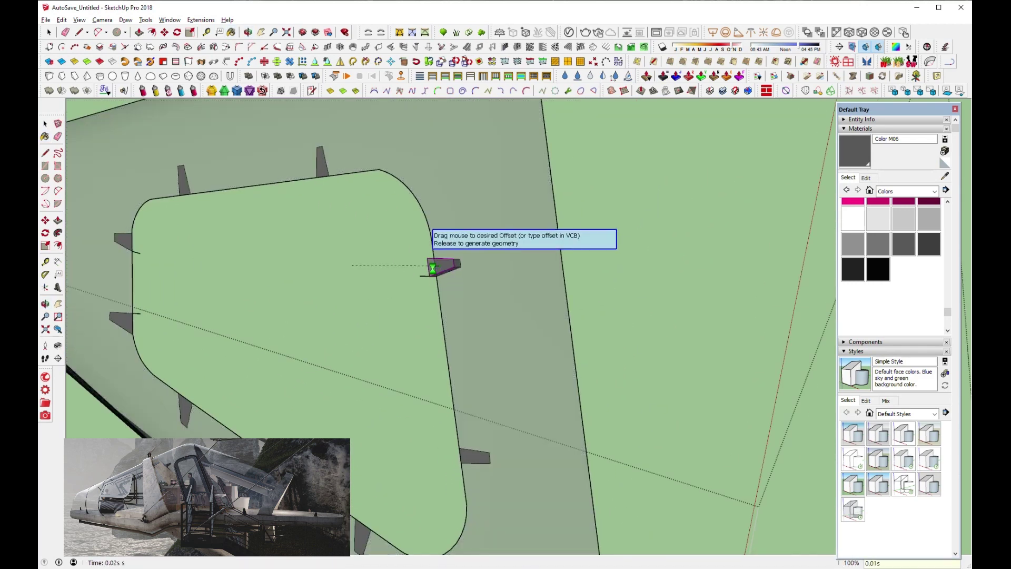
{"action": "left_click_drag", "start_coordinate": [441, 267], "coordinate": [443, 270]}
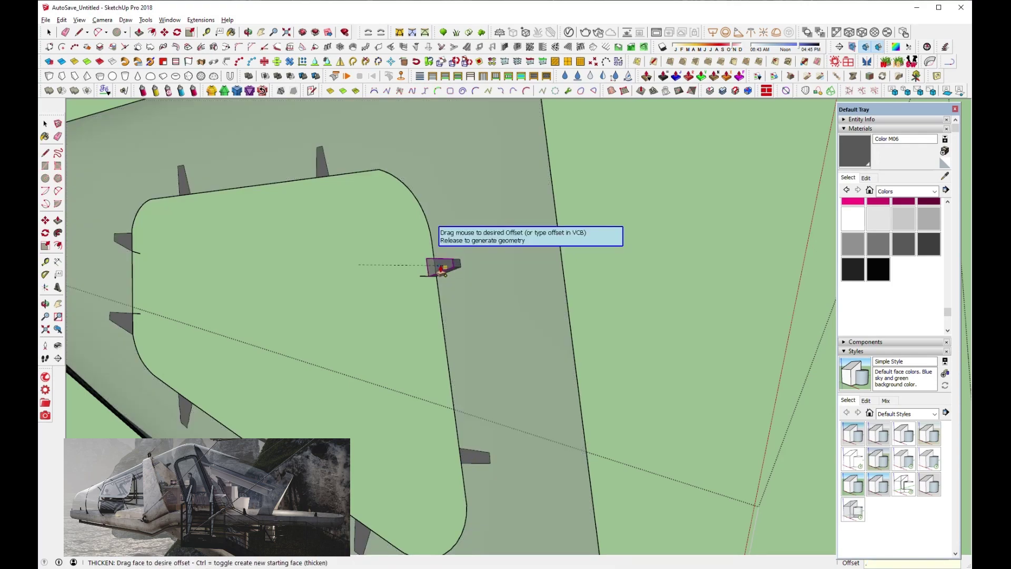
{"action": "scroll", "coordinate": [445, 284], "scroll_direction": "down", "scroll_amount": 1}
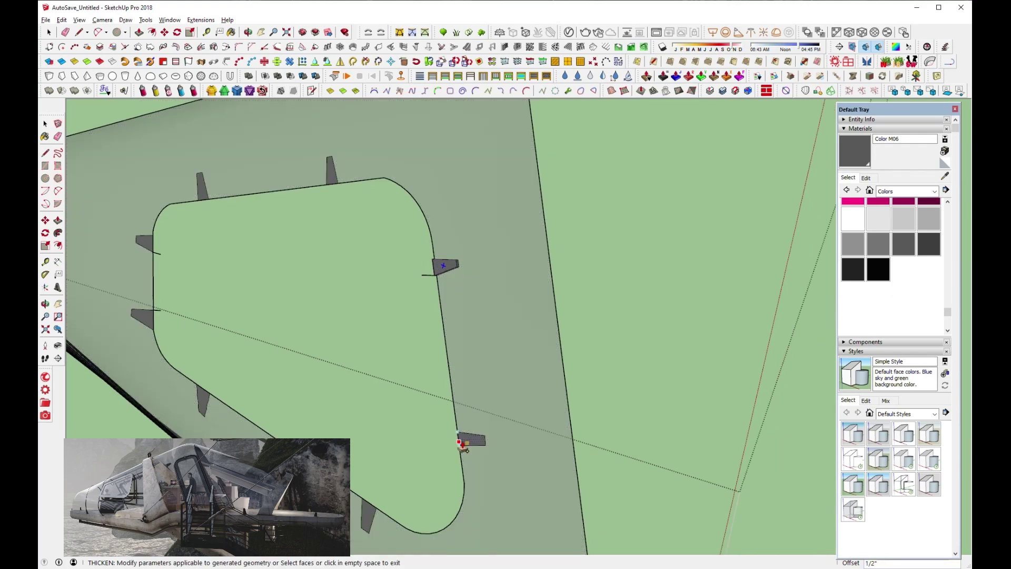
{"action": "left_click", "coordinate": [363, 521]}
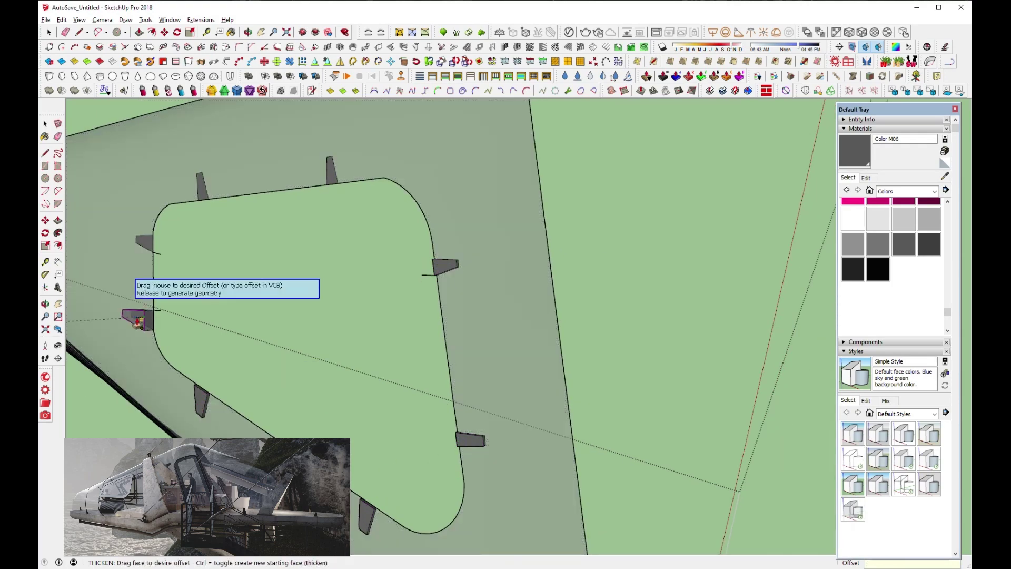
{"action": "left_click", "coordinate": [138, 323]}
{"action": "left_click", "coordinate": [143, 243]}
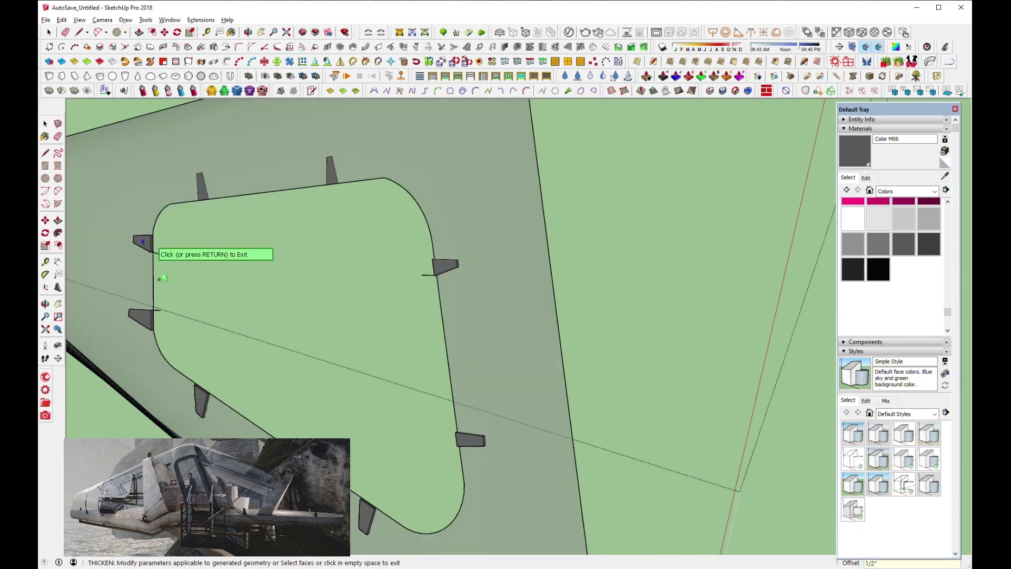
{"action": "left_click", "coordinate": [200, 203]}
{"action": "left_click", "coordinate": [325, 185]}
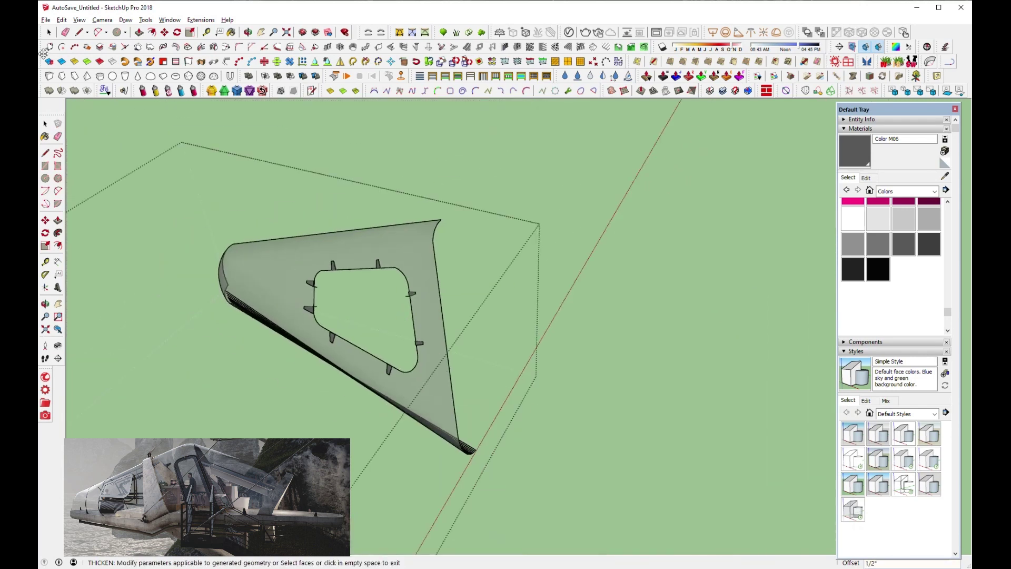
Unhide the last hidden part of the model and select the entire pod.
{"action": "left_click", "coordinate": [61, 19]}
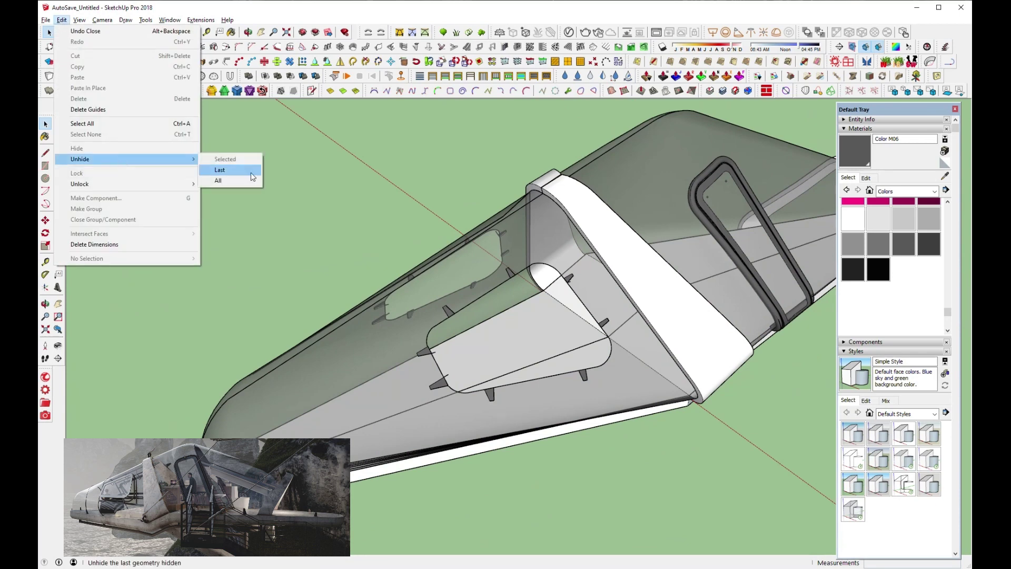
{"action": "left_click", "coordinate": [227, 171]}
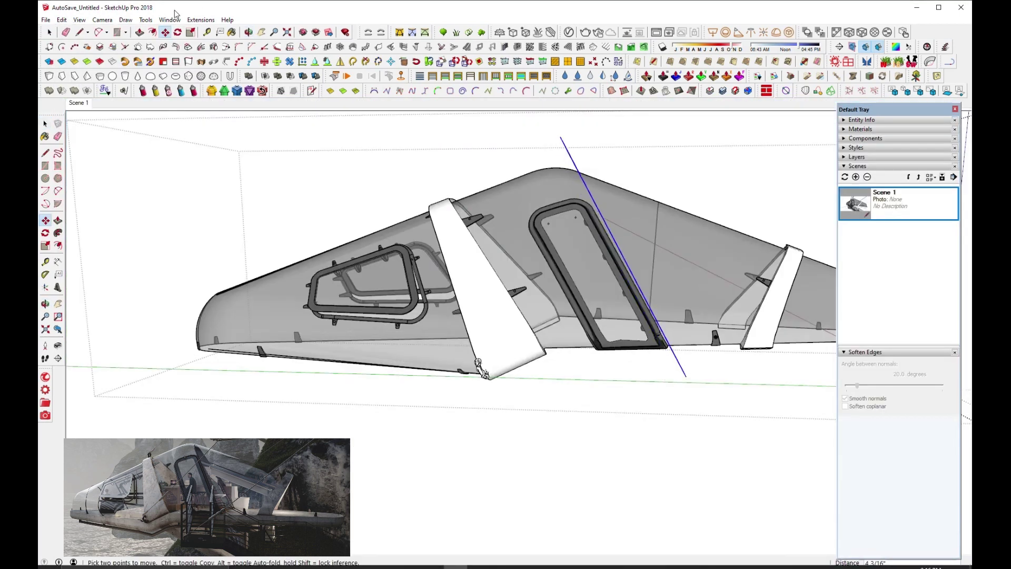
{"action": "mouse_move", "coordinate": [686, 376]}
{"action": "middle_mouse_down"}
{"action": "mouse_move", "coordinate": [680, 362]}
{"action": "mouse_move", "coordinate": [418, 258]}
{"action": "mouse_move", "coordinate": [463, 314]}
{"action": "mouse_move", "coordinate": [496, 288]}
{"action": "mouse_move", "coordinate": [542, 282]}
{"action": "middle_mouse_up"}
{"action": "key", "text": "space"}
{"action": "key", "text": "ctrl+a"}
{"action": "left_click_drag", "start_coordinate": [542, 283], "coordinate": [606, 323]}
{"action": "middle_click_drag", "start_coordinate": [606, 322], "coordinate": [576, 343]}
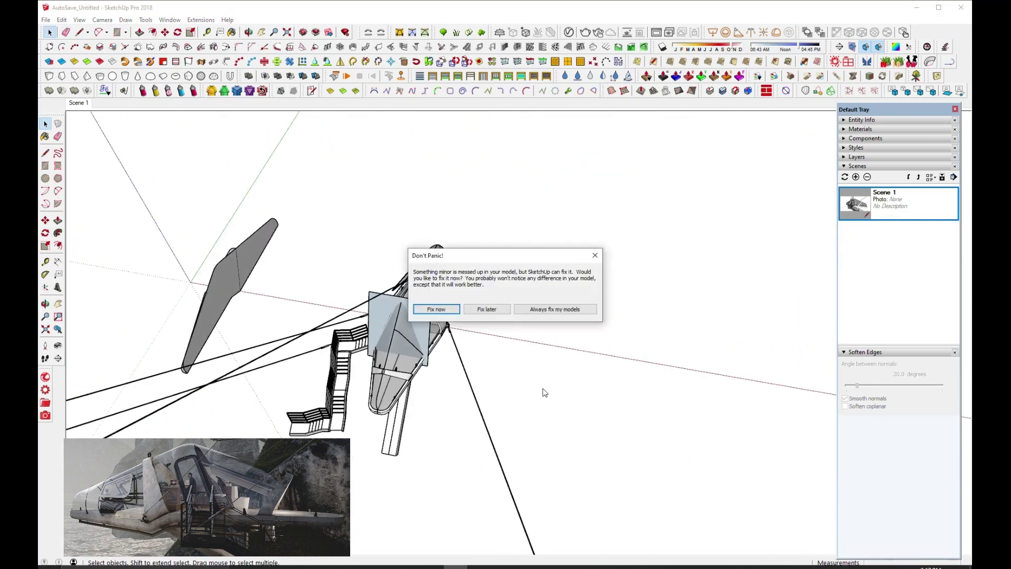
Paste a copy of the hull beside the original and view it within the panel.
{"action": "key", "text": "ctrl+v"}
{"action": "left_click", "coordinate": [661, 397]}
{"action": "scroll", "coordinate": [662, 397], "scroll_direction": "up", "scroll_amount": 3}
{"action": "mouse_move", "coordinate": [661, 397]}
{"action": "middle_mouse_down"}
{"action": "mouse_move", "coordinate": [479, 320]}
{"action": "mouse_move", "coordinate": [520, 213]}
{"action": "mouse_move", "coordinate": [560, 333]}
{"action": "middle_mouse_up"}
{"action": "scroll", "coordinate": [574, 373], "scroll_direction": "up", "scroll_amount": 3}
{"action": "scroll", "coordinate": [560, 333], "scroll_direction": "up", "scroll_amount": 5}
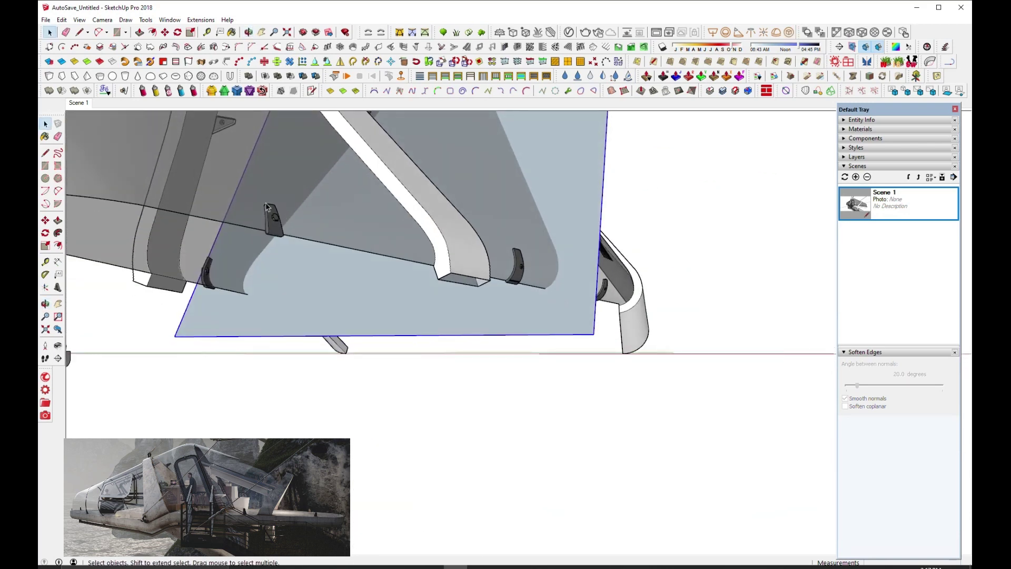
{"action": "mouse_move", "coordinate": [484, 365]}
{"action": "middle_mouse_down"}
{"action": "mouse_move", "coordinate": [562, 427]}
{"action": "mouse_move", "coordinate": [514, 447]}
{"action": "mouse_move", "coordinate": [794, 345]}
{"action": "mouse_move", "coordinate": [747, 180]}
{"action": "middle_mouse_up"}
Explode the hull group and select its faces and edges.
{"action": "left_click", "coordinate": [462, 316]}
{"action": "right_click", "coordinate": [462, 316]}
{"action": "left_click", "coordinate": [490, 134]}
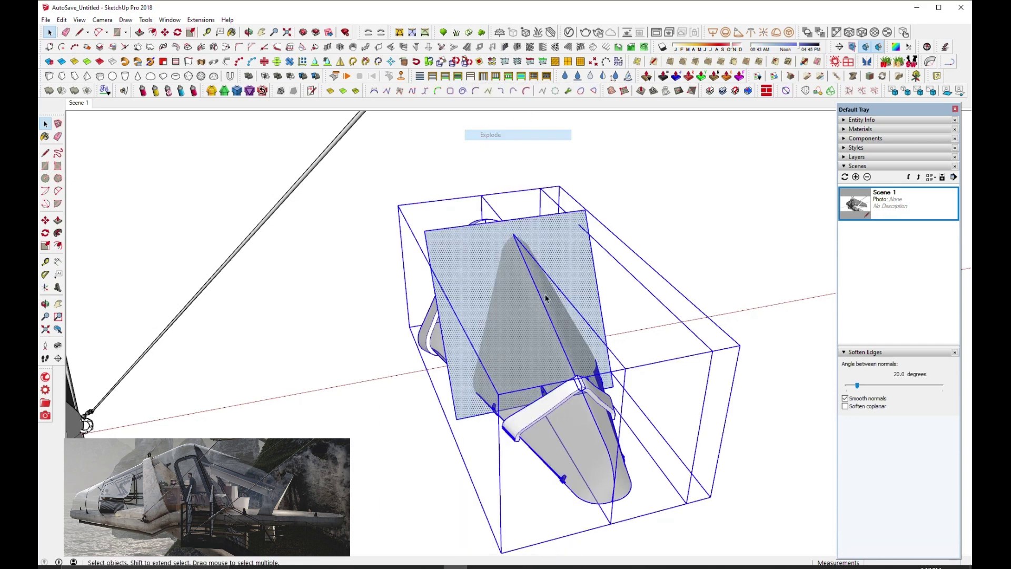
{"action": "right_click", "coordinate": [480, 258]}
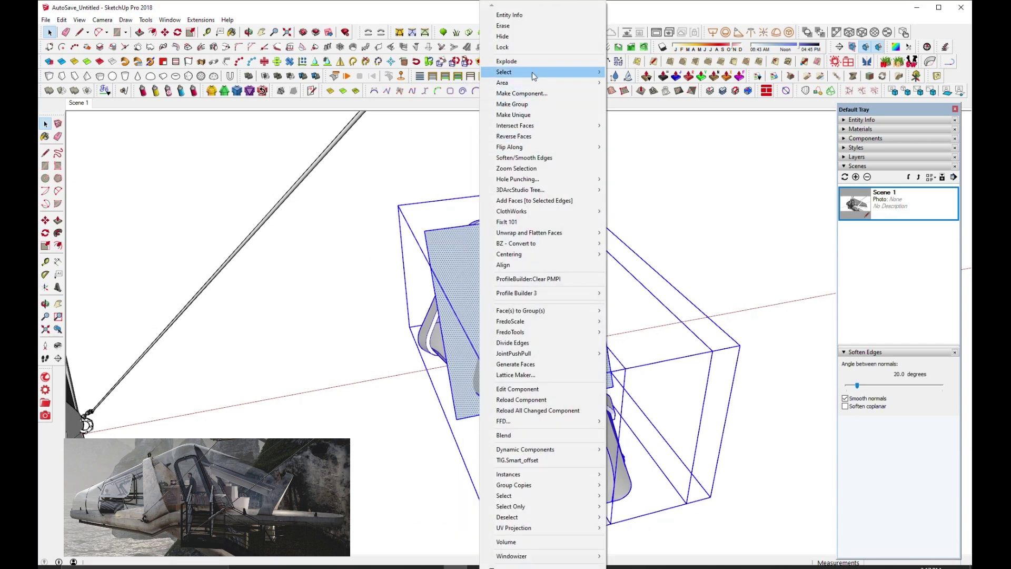
{"action": "left_click", "coordinate": [583, 387]}
{"action": "left_click_drag", "start_coordinate": [722, 147], "coordinate": [493, 446]}
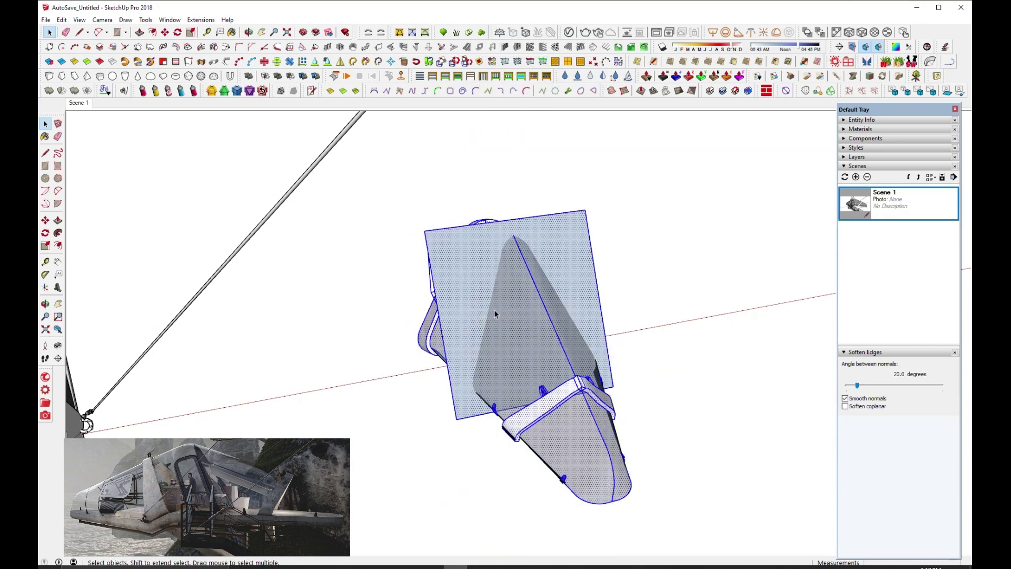
{"action": "right_click", "coordinate": [489, 286]}
{"action": "left_click", "coordinate": [634, 136]}
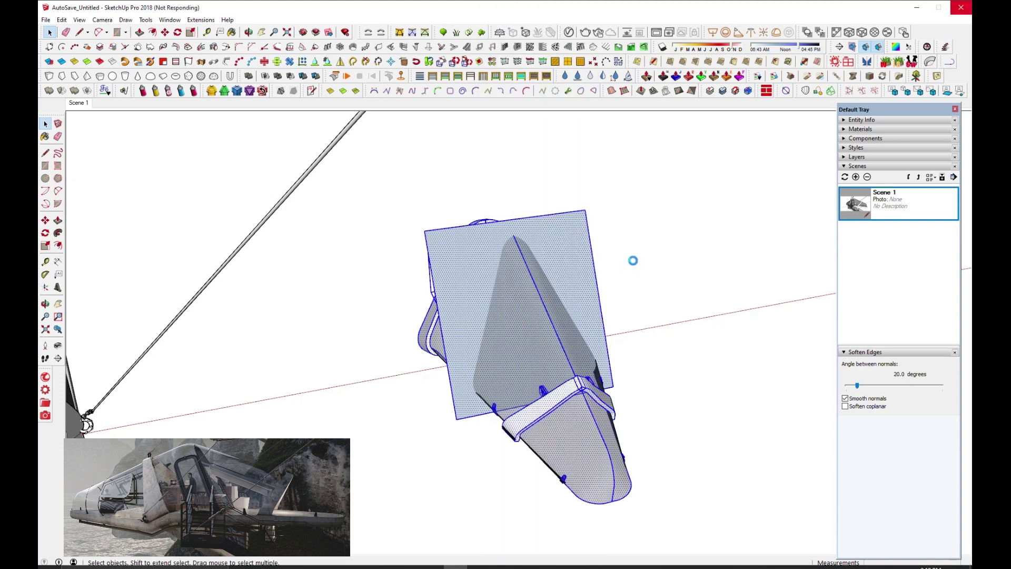
{"action": "left_click_drag", "start_coordinate": [655, 274], "coordinate": [560, 428]}
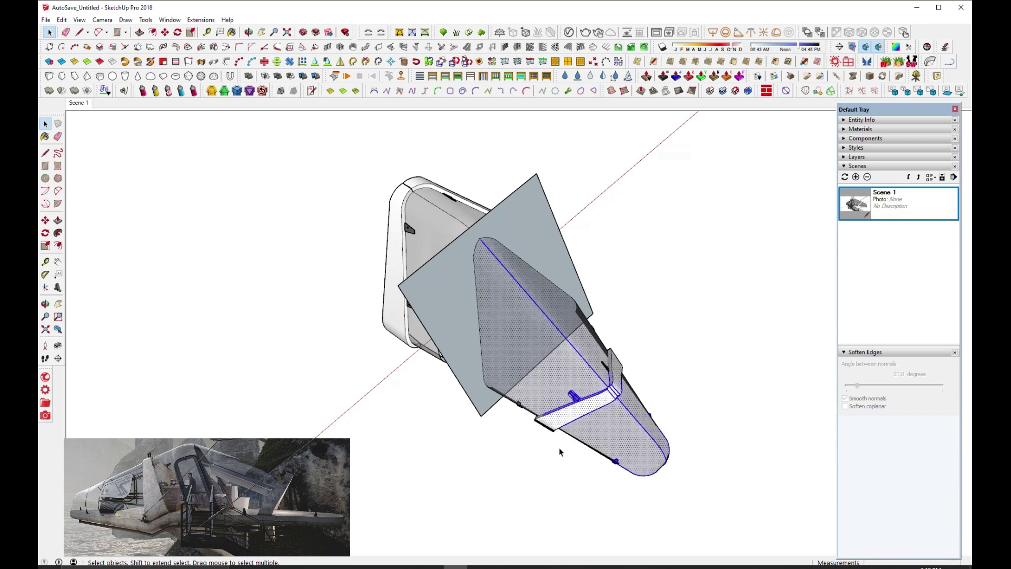
{"action": "middle_click_drag", "start_coordinate": [559, 429], "coordinate": [669, 254]}
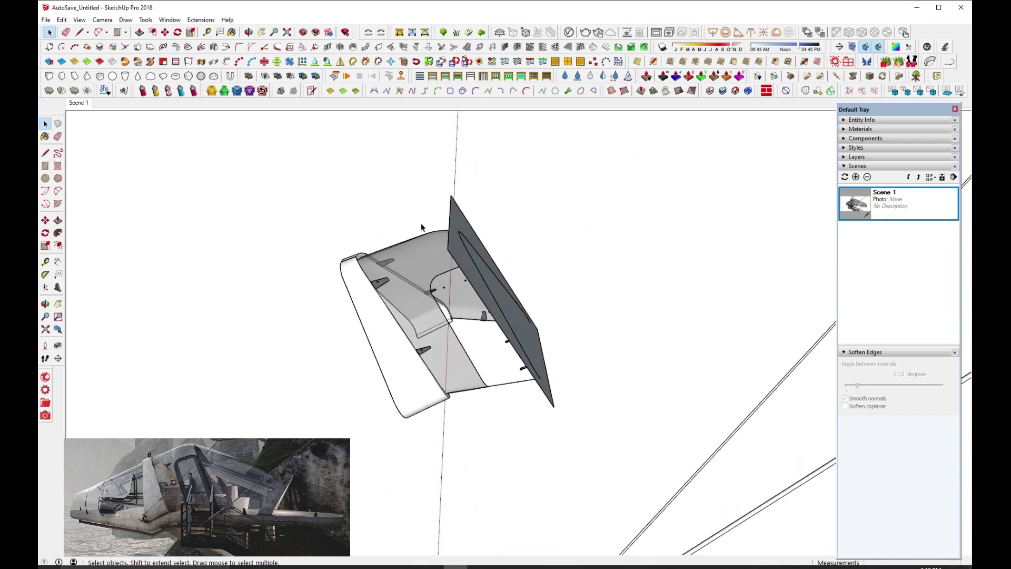
{"action": "scroll", "coordinate": [384, 351], "scroll_direction": "up", "scroll_amount": 5}
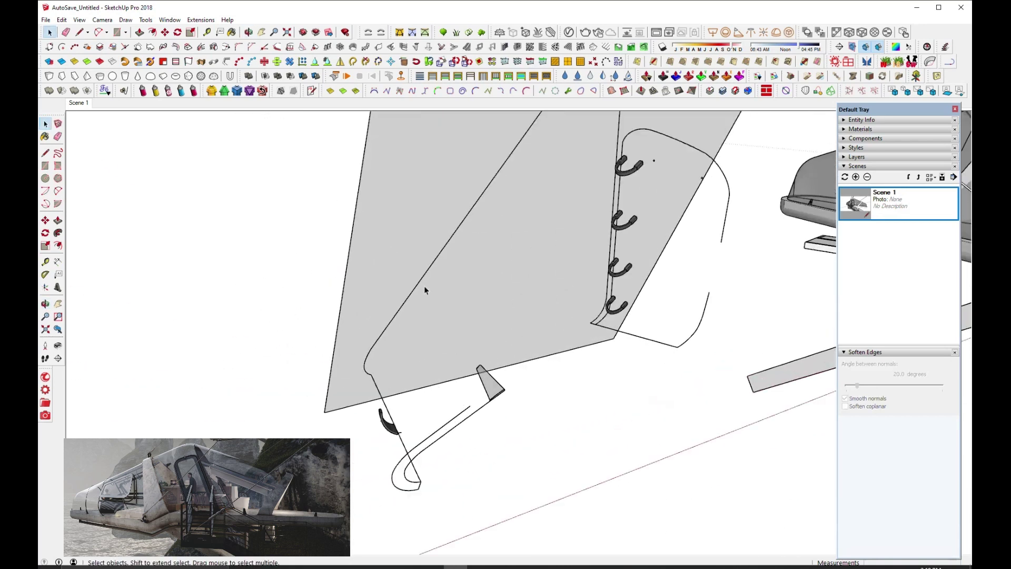
Select all geometry connected to the triangle panel face and zoom to fit the model.
{"action": "key", "text": "l"}
{"action": "scroll", "coordinate": [374, 372], "scroll_direction": "up", "scroll_amount": 3}
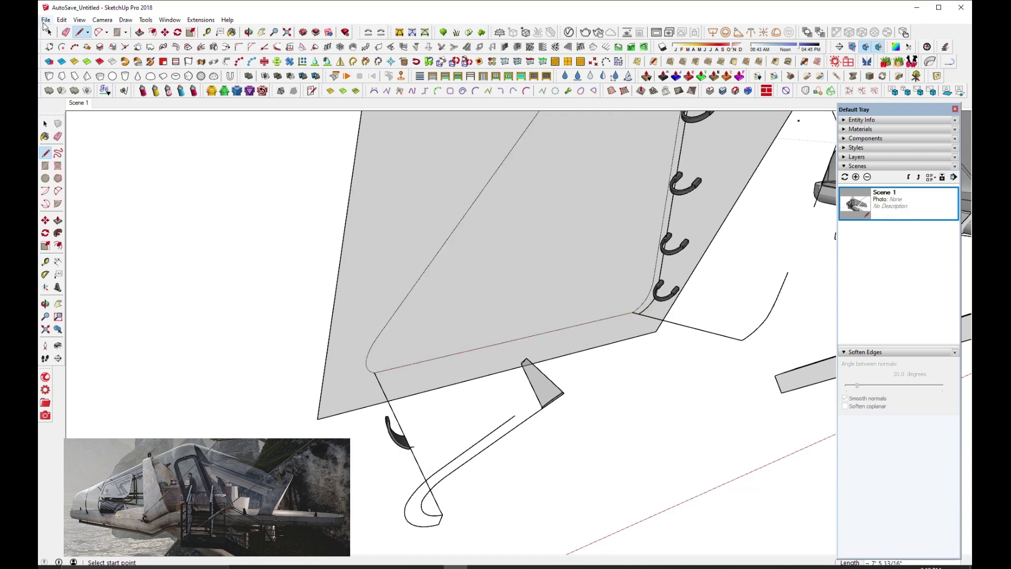
{"action": "key", "text": "space"}
{"action": "left_click", "coordinate": [519, 270]}
{"action": "right_click", "coordinate": [519, 270]}
{"action": "left_click", "coordinate": [548, 136]}
{"action": "mouse_move", "coordinate": [515, 244]}
{"action": "middle_mouse_down"}
{"action": "mouse_move", "coordinate": [649, 487]}
{"action": "mouse_move", "coordinate": [547, 440]}
{"action": "middle_mouse_up"}
{"action": "left_click", "coordinate": [289, 35]}
{"action": "scroll", "coordinate": [617, 186], "scroll_direction": "up", "scroll_amount": 5}
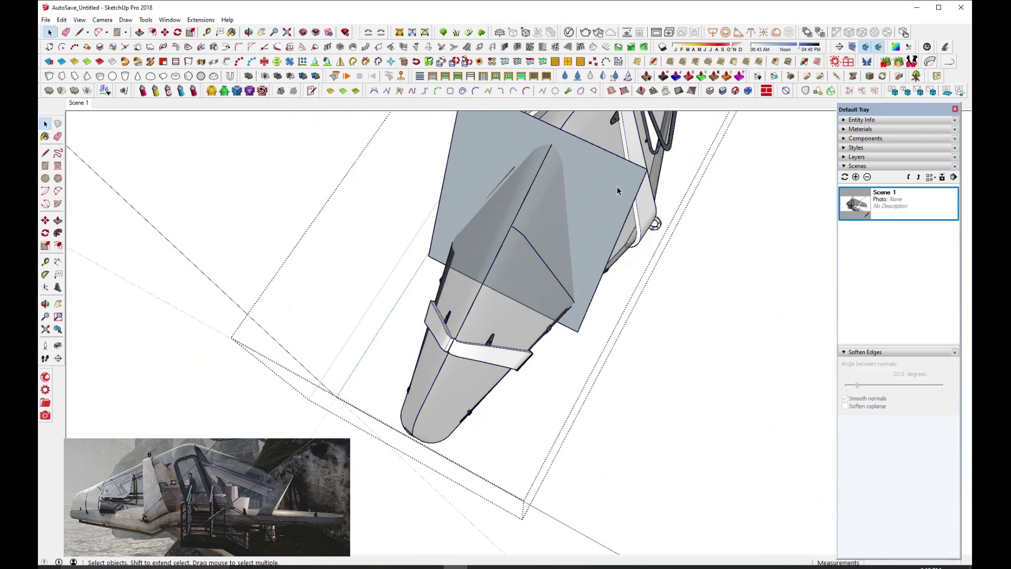
{"action": "mouse_move", "coordinate": [617, 187]}
{"action": "middle_mouse_down"}
{"action": "mouse_move", "coordinate": [543, 209]}
{"action": "mouse_move", "coordinate": [643, 302]}
{"action": "mouse_move", "coordinate": [607, 320]}
{"action": "middle_mouse_up"}
Move the triangle panel down onto the top of the hull.
{"action": "key", "text": "m"}
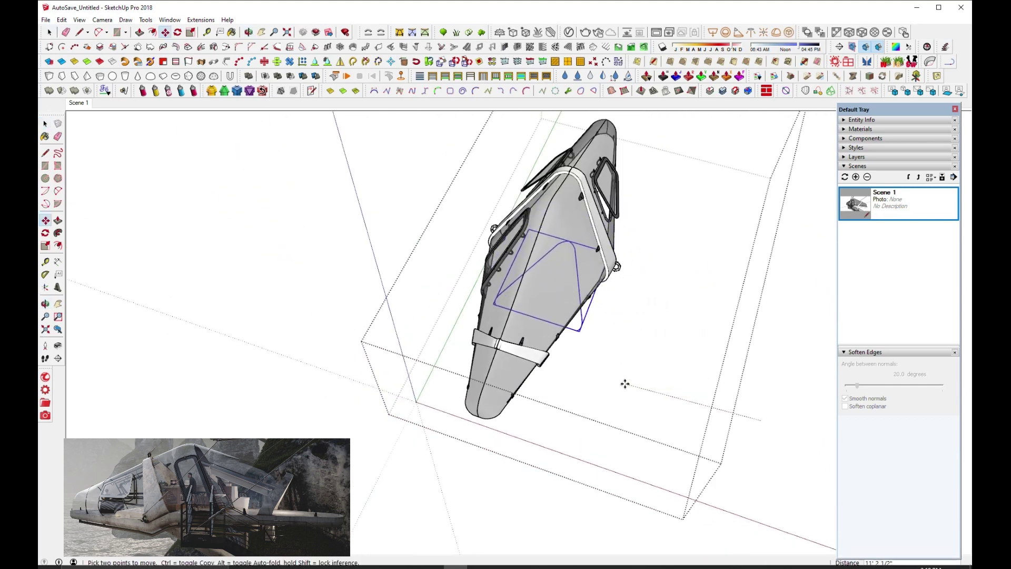
{"action": "mouse_move", "coordinate": [624, 383]}
{"action": "middle_mouse_down"}
{"action": "mouse_move", "coordinate": [514, 187]}
{"action": "mouse_move", "coordinate": [641, 333]}
{"action": "middle_mouse_up"}
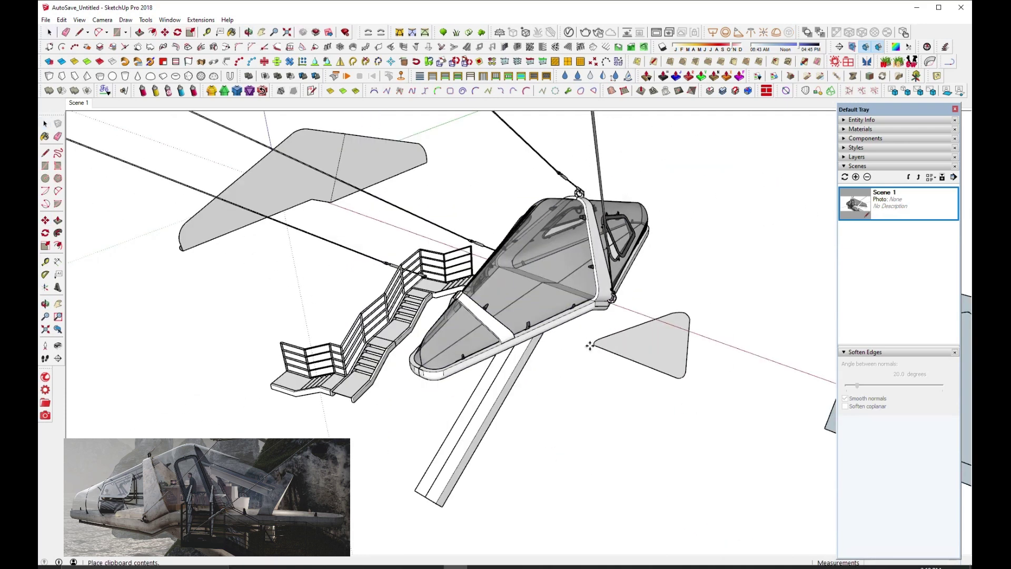
{"action": "middle_click_drag", "start_coordinate": [589, 346], "coordinate": [585, 349]}
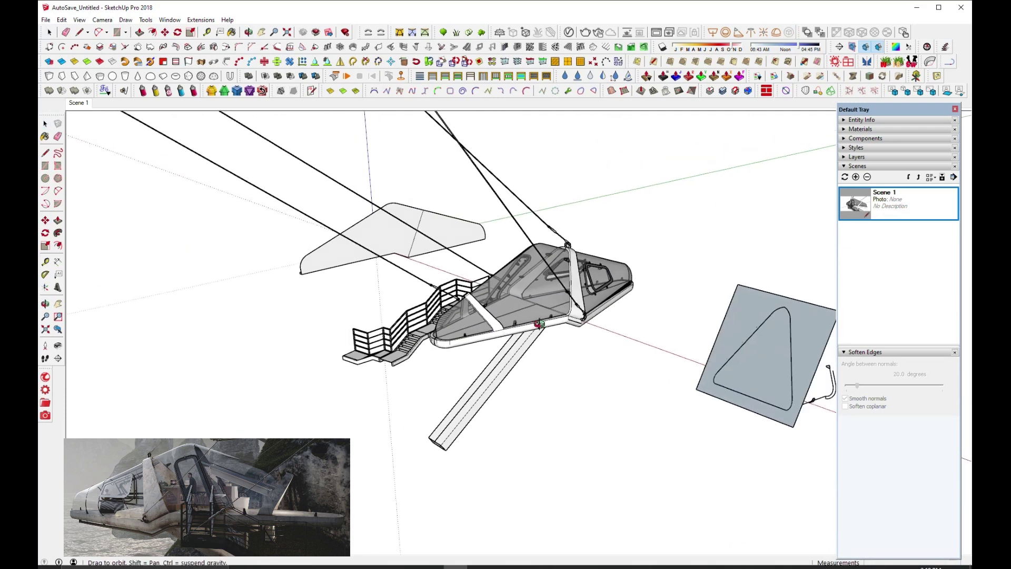
{"action": "left_click", "coordinate": [528, 304]}
{"action": "mouse_move", "coordinate": [528, 304]}
{"action": "middle_mouse_down"}
{"action": "mouse_move", "coordinate": [600, 354]}
{"action": "mouse_move", "coordinate": [177, 36]}
{"action": "middle_mouse_up"}
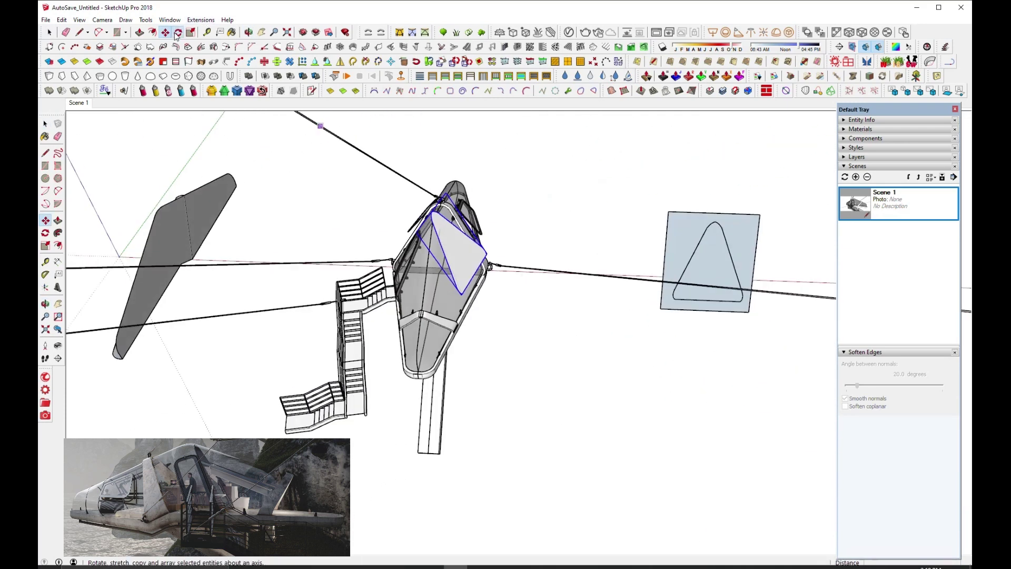
{"action": "middle_click_drag", "start_coordinate": [549, 308], "coordinate": [521, 260]}
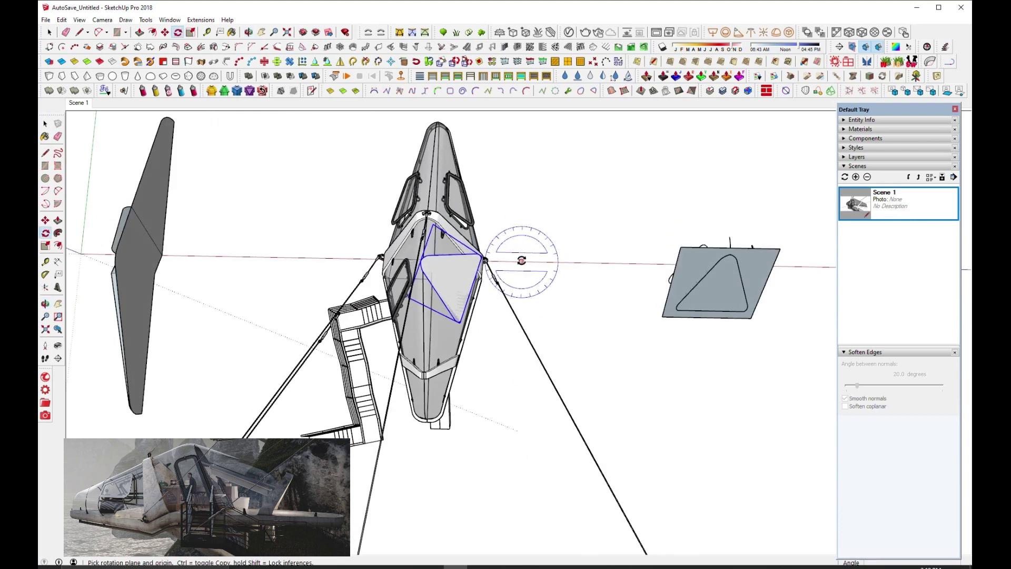
Cut and paste the triangle panel, placing the copy down onto the hull.
{"action": "key", "text": "ctrl+x"}
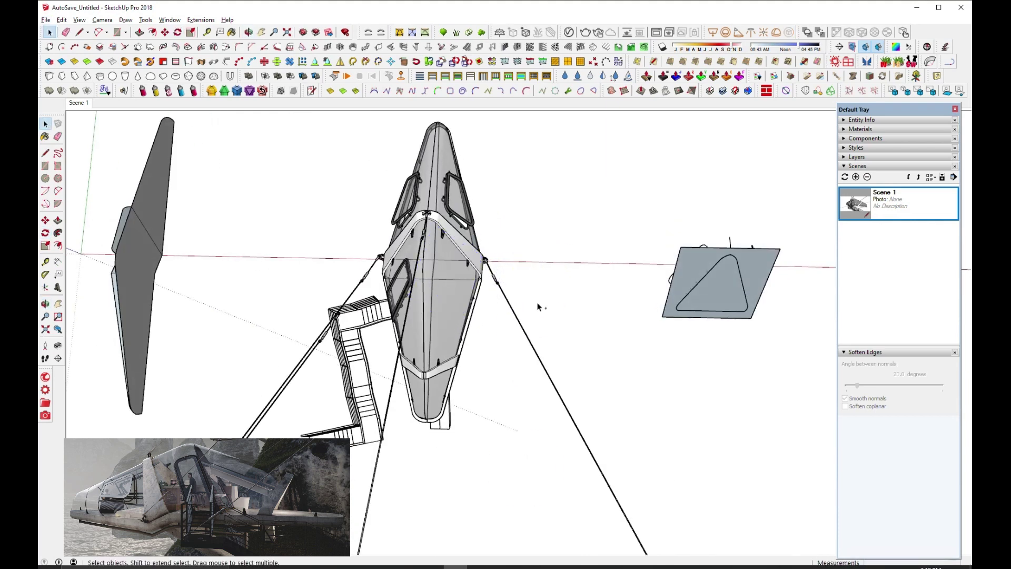
{"action": "key", "text": "ctrl+v"}
{"action": "mouse_move", "coordinate": [551, 298]}
{"action": "middle_mouse_down"}
{"action": "mouse_move", "coordinate": [550, 252]}
{"action": "mouse_move", "coordinate": [521, 247]}
{"action": "middle_mouse_up"}
{"action": "left_click", "coordinate": [50, 31]}
{"action": "left_click_drag", "start_coordinate": [639, 171], "coordinate": [477, 339]}
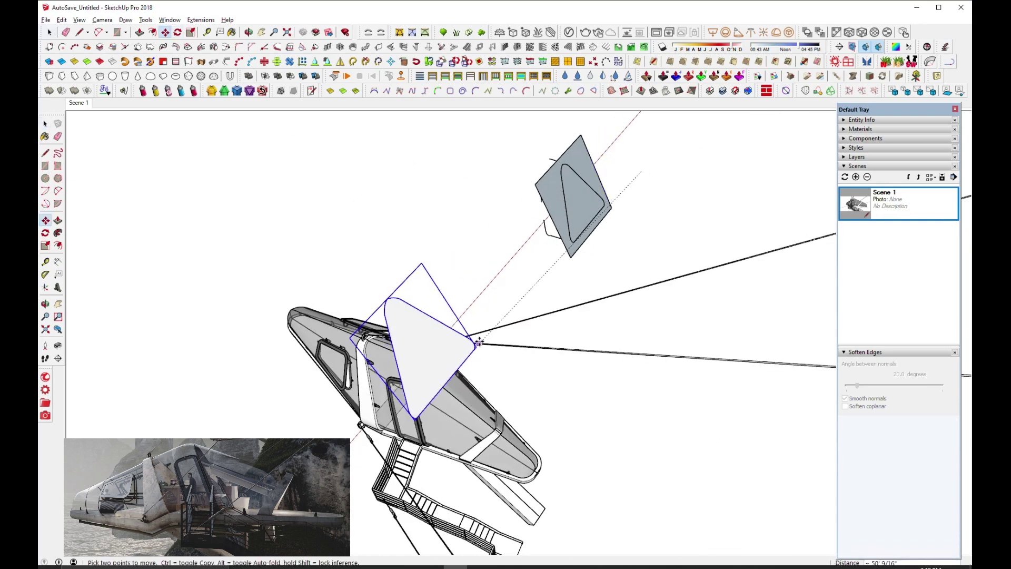
{"action": "middle_click_drag", "start_coordinate": [477, 338], "coordinate": [527, 378]}
{"action": "middle_click_drag", "start_coordinate": [448, 445], "coordinate": [579, 289]}
{"action": "scroll", "coordinate": [620, 254], "scroll_direction": "up", "scroll_amount": 2}
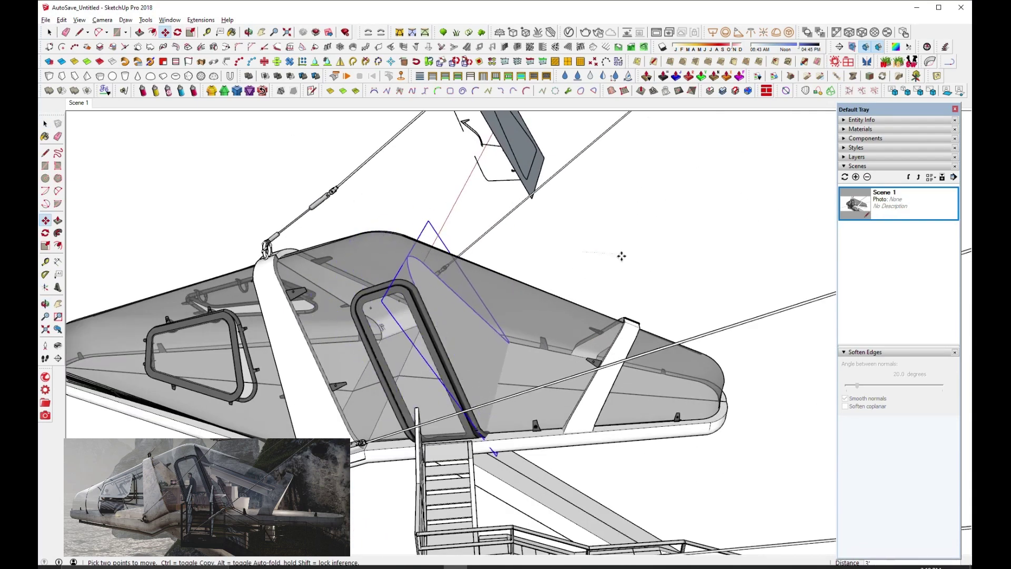
{"action": "scroll", "coordinate": [494, 388], "scroll_direction": "up", "scroll_amount": 3}
{"action": "scroll", "coordinate": [453, 316], "scroll_direction": "up", "scroll_amount": 3}
Reposition the triangle panel along the hull side, checking it from below, then select the hull.
{"action": "mouse_move", "coordinate": [453, 316]}
{"action": "middle_mouse_down"}
{"action": "mouse_move", "coordinate": [392, 388]}
{"action": "mouse_move", "coordinate": [385, 417]}
{"action": "middle_mouse_up"}
{"action": "middle_click_drag", "start_coordinate": [450, 362], "coordinate": [657, 228]}
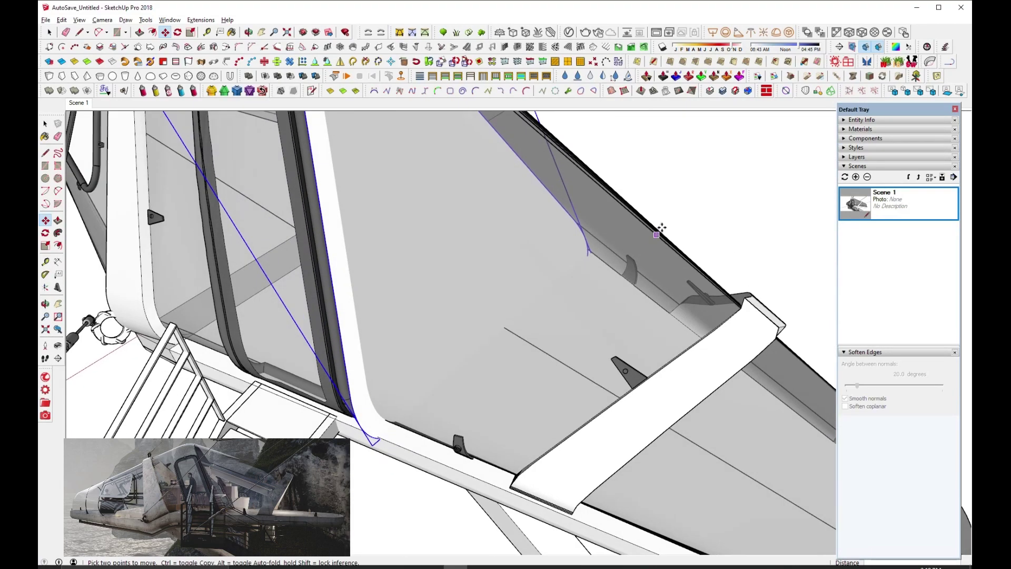
{"action": "scroll", "coordinate": [432, 432], "scroll_direction": "up", "scroll_amount": 3}
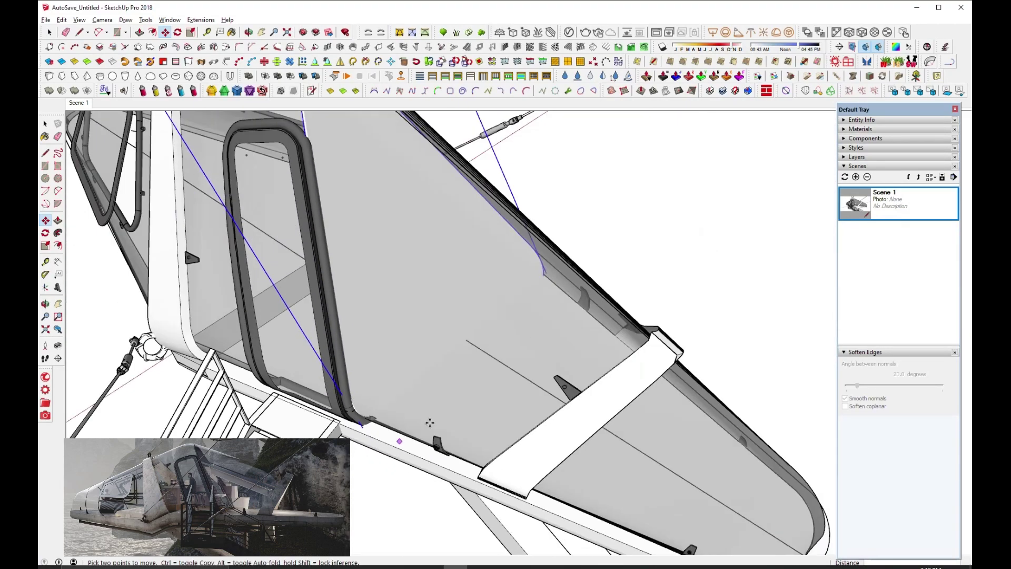
{"action": "mouse_move", "coordinate": [389, 417]}
{"action": "middle_mouse_down"}
{"action": "mouse_move", "coordinate": [701, 485]}
{"action": "mouse_move", "coordinate": [220, 168]}
{"action": "mouse_move", "coordinate": [495, 277]}
{"action": "middle_mouse_up"}
{"action": "scroll", "coordinate": [700, 485], "scroll_direction": "down", "scroll_amount": 5}
{"action": "scroll", "coordinate": [701, 485], "scroll_direction": "up", "scroll_amount": 10}
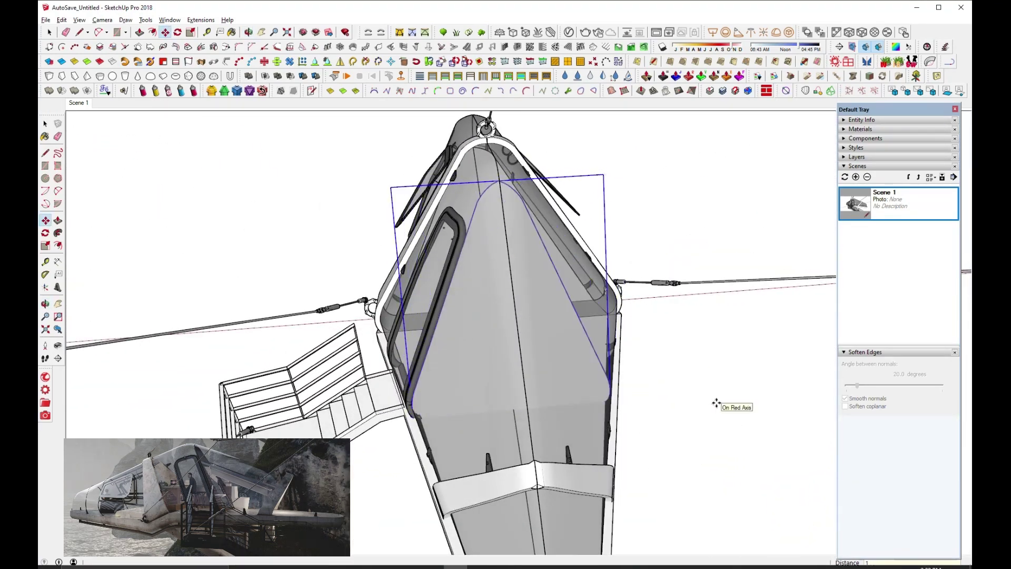
{"action": "middle_click_drag", "start_coordinate": [718, 402], "coordinate": [727, 464]}
{"action": "mouse_move", "coordinate": [211, 176]}
{"action": "middle_mouse_down"}
{"action": "mouse_move", "coordinate": [457, 402]}
{"action": "mouse_move", "coordinate": [239, 176]}
{"action": "middle_mouse_up"}
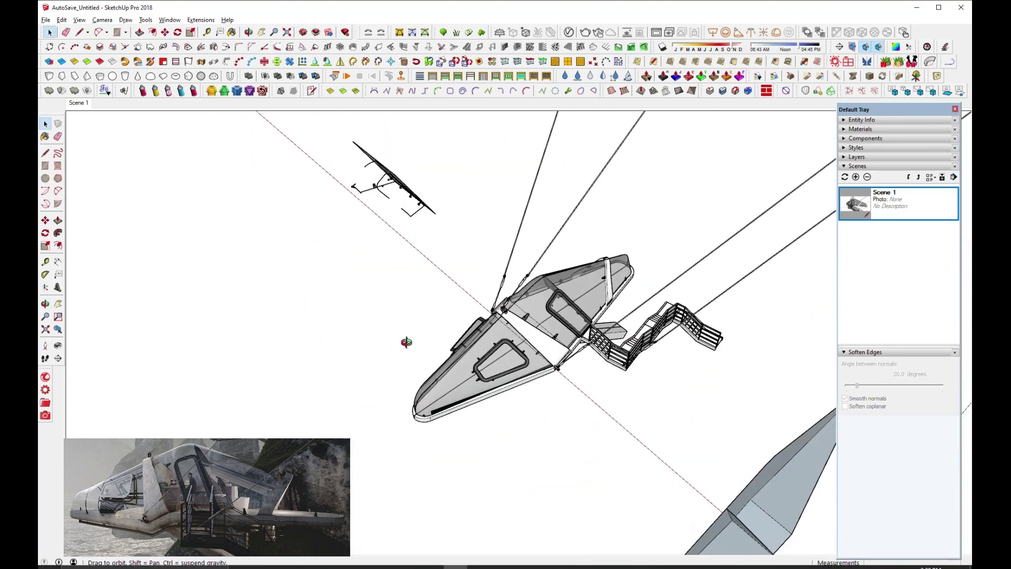
{"action": "scroll", "coordinate": [526, 295], "scroll_direction": "up", "scroll_amount": 5}
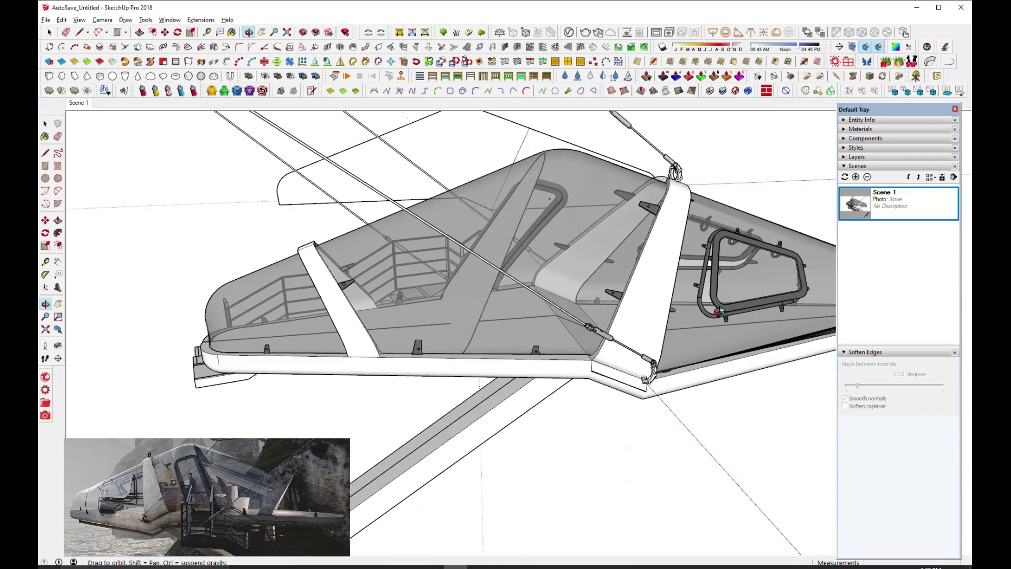
{"action": "mouse_move", "coordinate": [527, 295]}
{"action": "middle_mouse_down"}
{"action": "mouse_move", "coordinate": [596, 267]}
{"action": "mouse_move", "coordinate": [527, 449]}
{"action": "middle_mouse_up"}
{"action": "left_click", "coordinate": [595, 270]}
Place the pasted bed on the hull floor and rotate it to align with the hull.
{"action": "scroll", "coordinate": [596, 270], "scroll_direction": "down", "scroll_amount": 5}
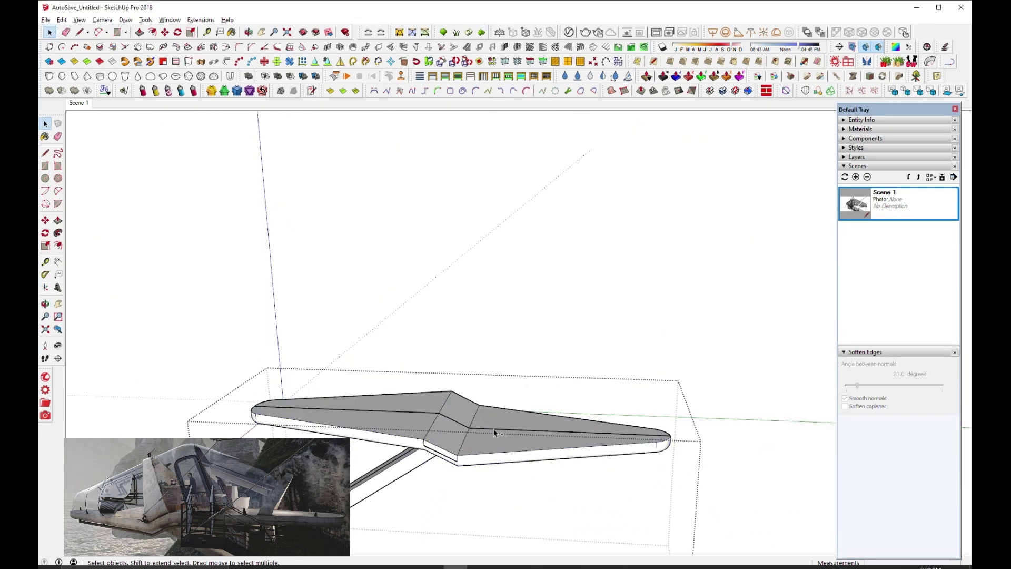
{"action": "left_click", "coordinate": [472, 438]}
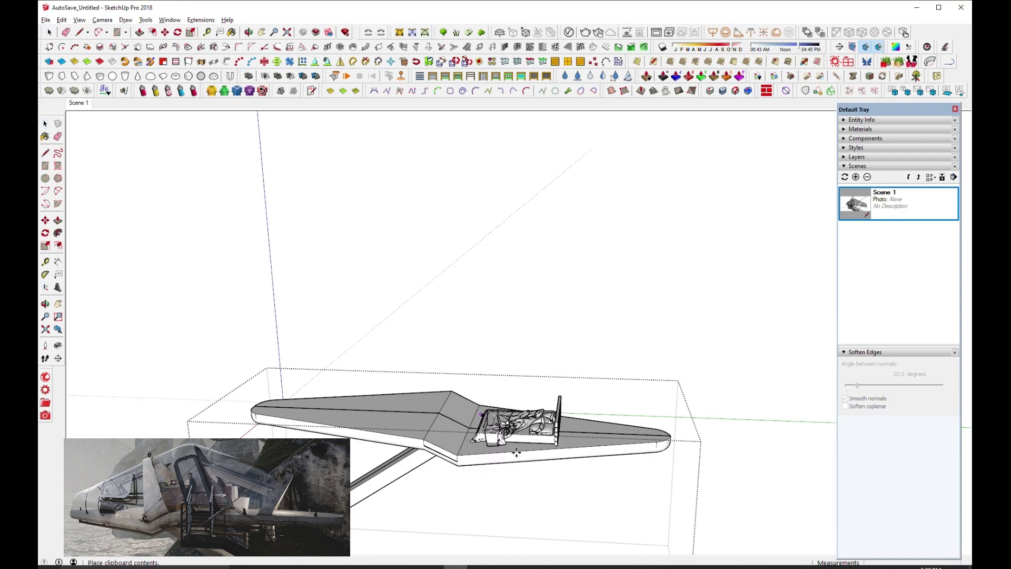
{"action": "key", "text": "q"}
{"action": "scroll", "coordinate": [542, 512], "scroll_direction": "up", "scroll_amount": 2}
{"action": "scroll", "coordinate": [541, 462], "scroll_direction": "up", "scroll_amount": 3}
{"action": "scroll", "coordinate": [662, 428], "scroll_direction": "up", "scroll_amount": 2}
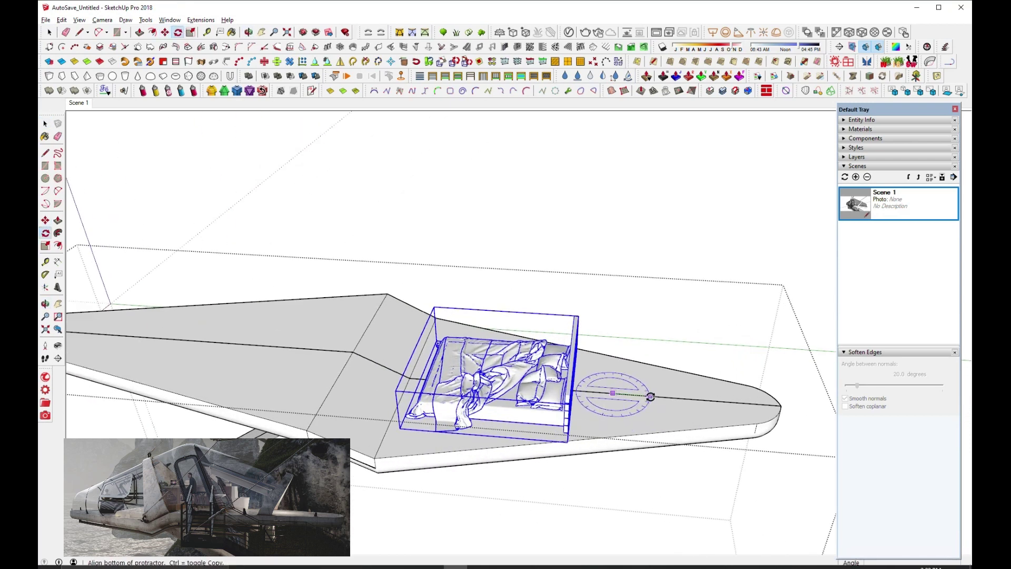
{"action": "mouse_move", "coordinate": [651, 397]}
{"action": "middle_mouse_down"}
{"action": "mouse_move", "coordinate": [575, 404]}
{"action": "mouse_move", "coordinate": [268, 121]}
{"action": "middle_mouse_up"}
Slide the bed along the hull floor into its final position.
{"action": "left_click", "coordinate": [615, 322]}
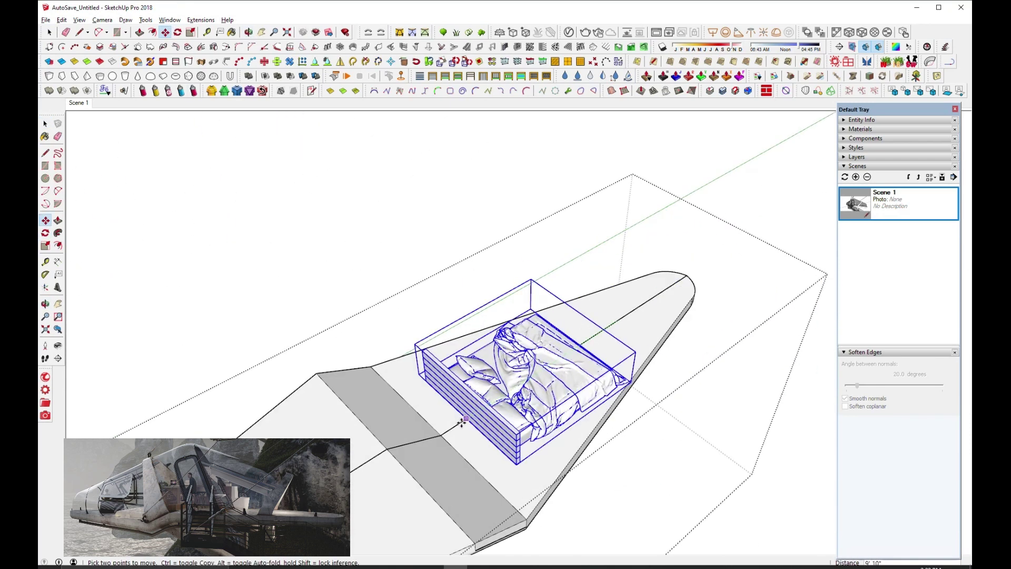
{"action": "middle_click_drag", "start_coordinate": [436, 436], "coordinate": [620, 355]}
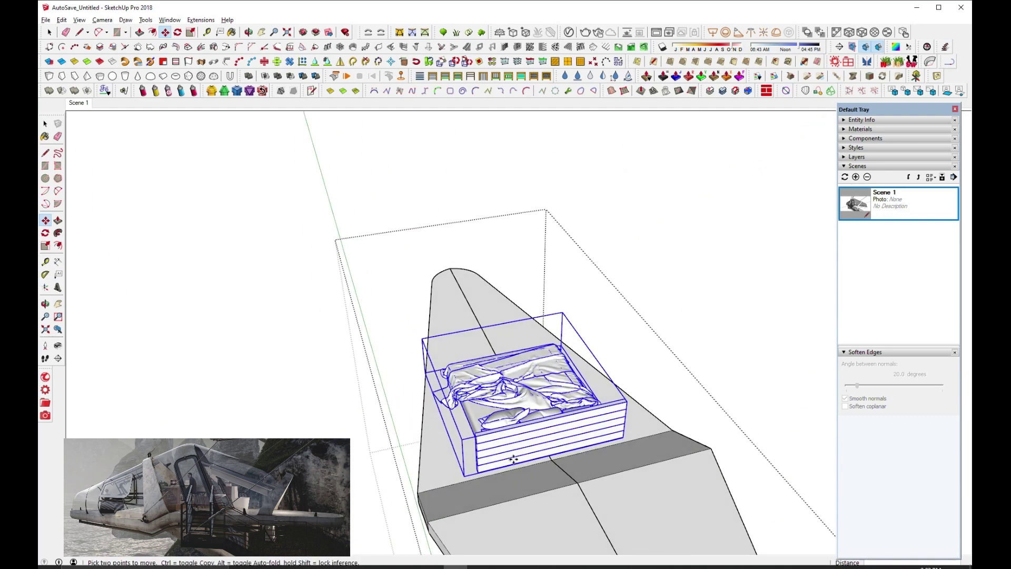
{"action": "scroll", "coordinate": [620, 354], "scroll_direction": "up", "scroll_amount": 3}
{"action": "mouse_move", "coordinate": [659, 406]}
{"action": "middle_mouse_down"}
{"action": "mouse_move", "coordinate": [580, 433]}
{"action": "mouse_move", "coordinate": [609, 346]}
{"action": "mouse_move", "coordinate": [571, 361]}
{"action": "middle_mouse_up"}
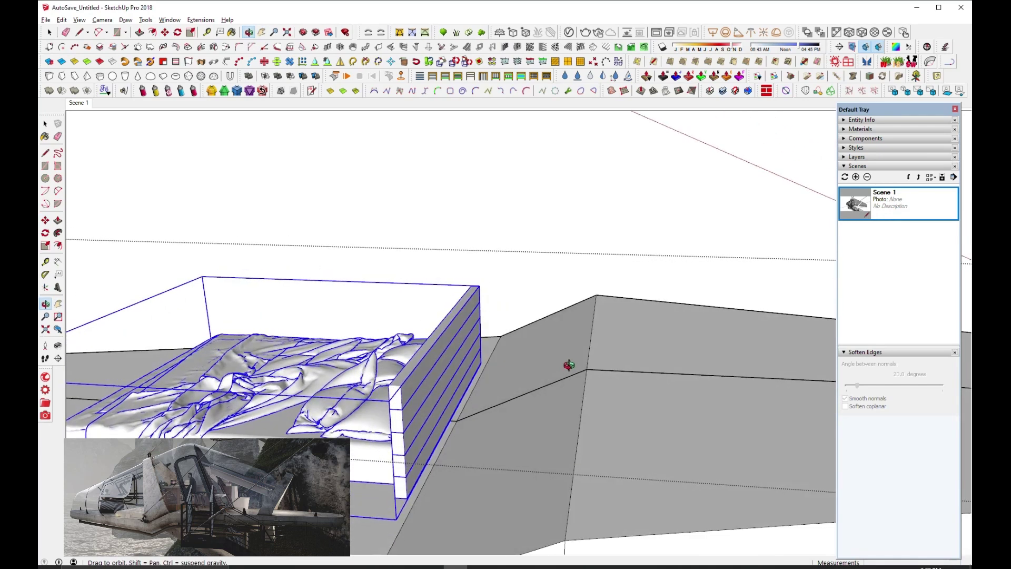
{"action": "scroll", "coordinate": [460, 425], "scroll_direction": "up", "scroll_amount": 3}
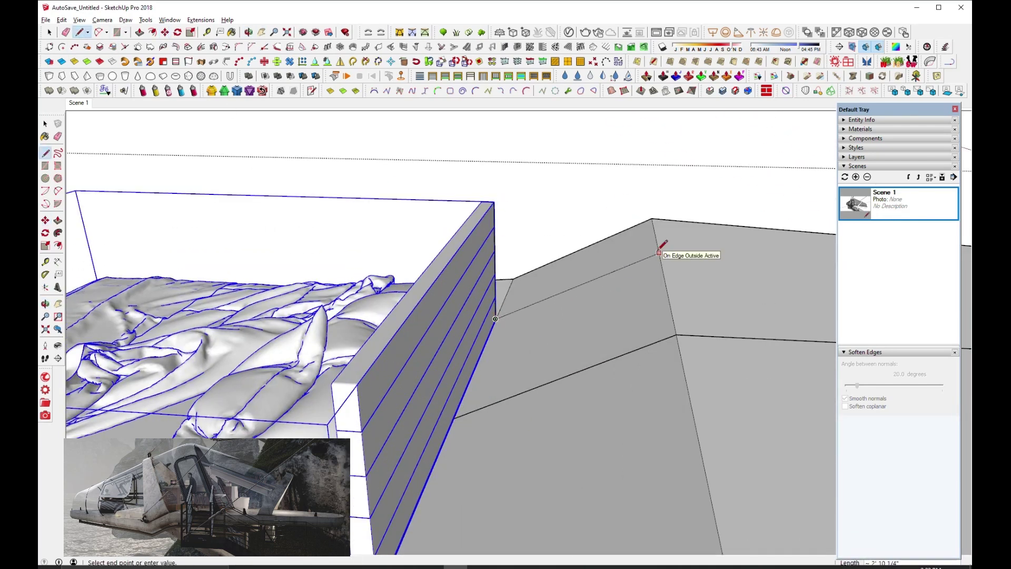
Close the headboard wall end with new lines forming a vertical face and erase the stray edges.
{"action": "middle_click_drag", "start_coordinate": [658, 196], "coordinate": [655, 255]}
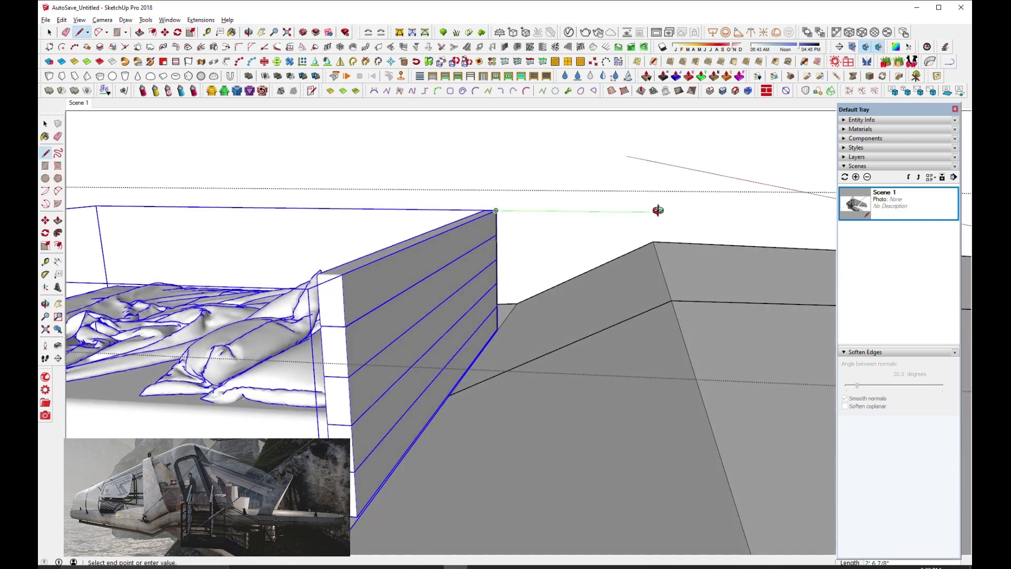
{"action": "middle_click_drag", "start_coordinate": [658, 210], "coordinate": [659, 214]}
{"action": "key", "text": "Escape"}
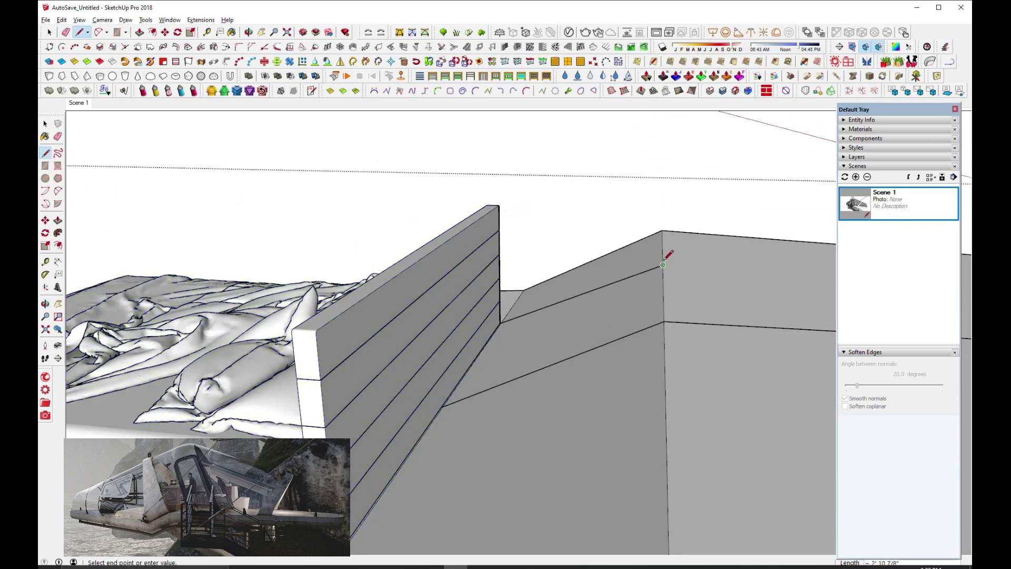
{"action": "middle_click_drag", "start_coordinate": [662, 204], "coordinate": [537, 211]}
{"action": "key", "text": "Escape"}
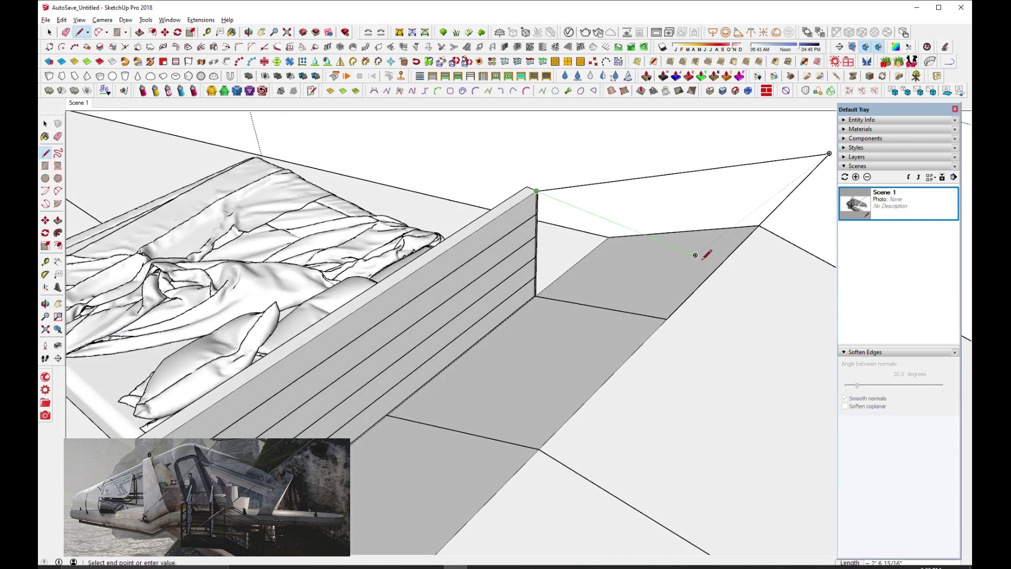
{"action": "left_click", "coordinate": [686, 298]}
{"action": "left_click", "coordinate": [537, 296]}
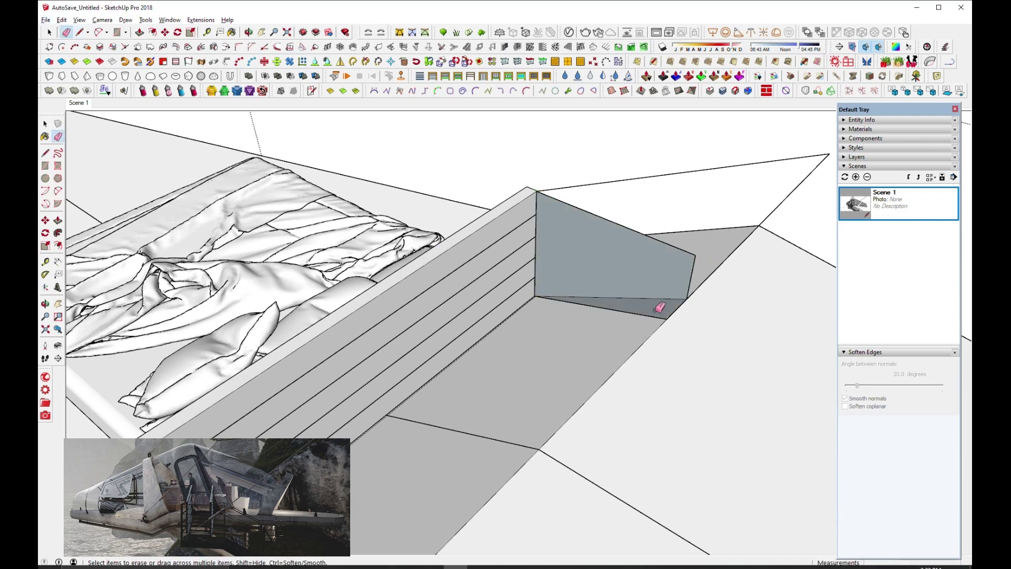
{"action": "left_click_drag", "start_coordinate": [779, 144], "coordinate": [774, 150]}
{"action": "middle_click_drag", "start_coordinate": [665, 225], "coordinate": [706, 217]}
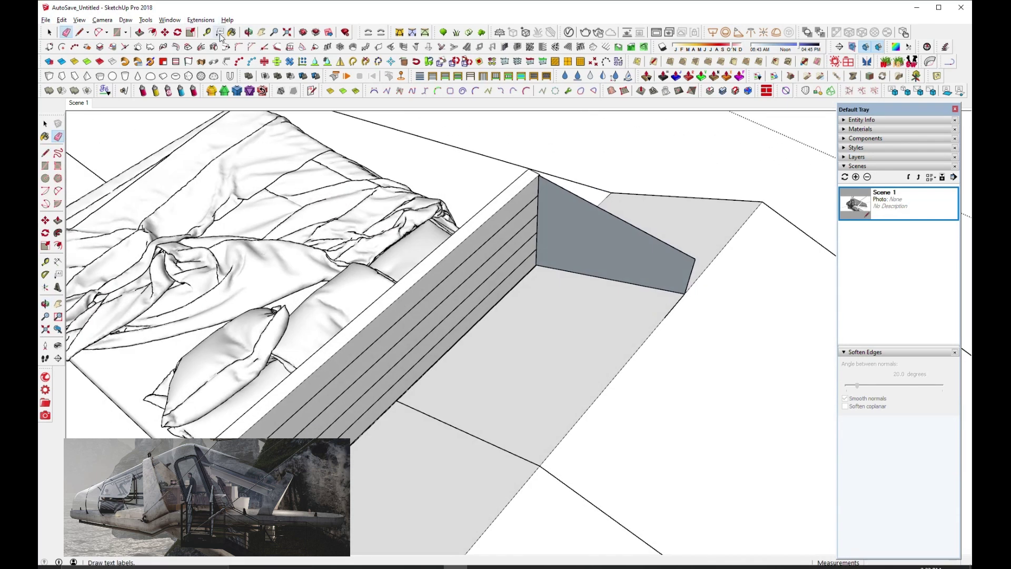
Push/pull the new face into a solid headboard block behind the bed.
{"action": "left_click", "coordinate": [528, 212]}
{"action": "mouse_move", "coordinate": [528, 216]}
{"action": "middle_mouse_down"}
{"action": "mouse_move", "coordinate": [352, 362]}
{"action": "mouse_move", "coordinate": [530, 252]}
{"action": "mouse_move", "coordinate": [517, 233]}
{"action": "mouse_move", "coordinate": [690, 262]}
{"action": "middle_mouse_up"}
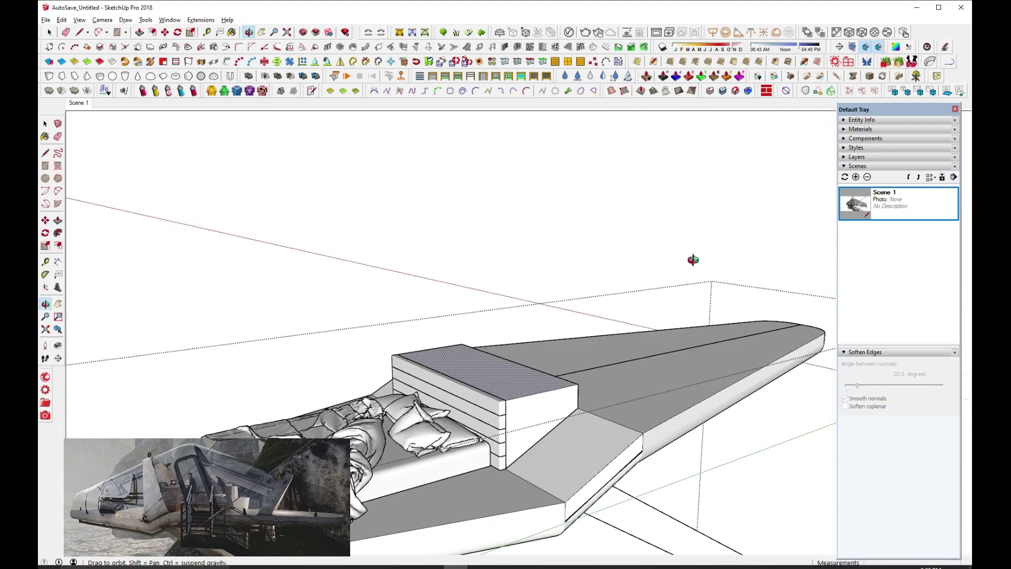
{"action": "left_click", "coordinate": [49, 32]}
{"action": "mouse_move", "coordinate": [369, 274]}
{"action": "middle_mouse_down"}
{"action": "mouse_move", "coordinate": [548, 289]}
{"action": "mouse_move", "coordinate": [527, 316]}
{"action": "mouse_move", "coordinate": [341, 421]}
{"action": "mouse_move", "coordinate": [327, 259]}
{"action": "mouse_move", "coordinate": [367, 476]}
{"action": "mouse_move", "coordinate": [562, 388]}
{"action": "mouse_move", "coordinate": [614, 474]}
{"action": "mouse_move", "coordinate": [450, 251]}
{"action": "middle_mouse_up"}
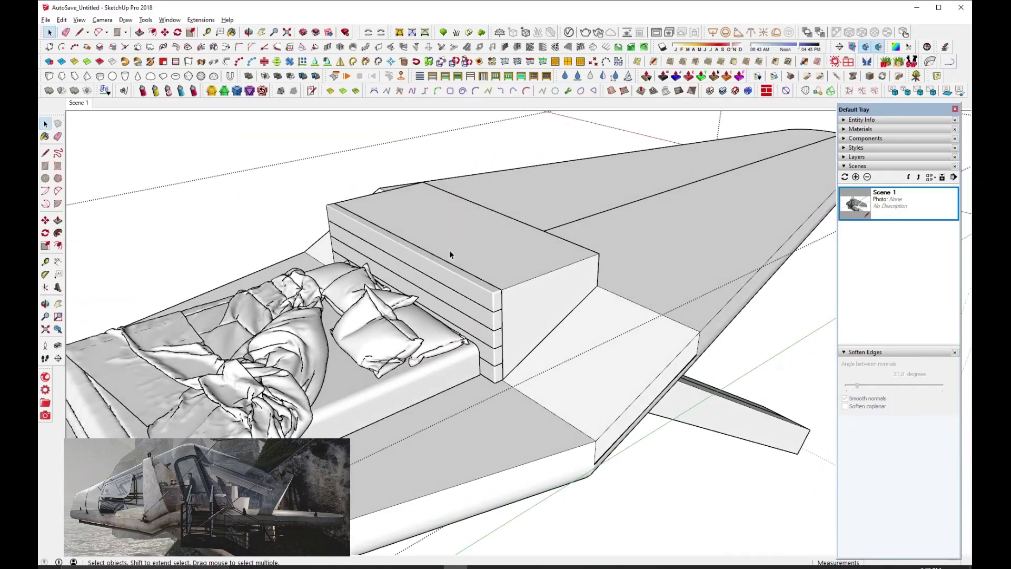
Generate a single-flight staircase in the model with the 1001bit Staircase plugin.
{"action": "left_click", "coordinate": [456, 49]}
{"action": "left_click", "coordinate": [222, 378]}
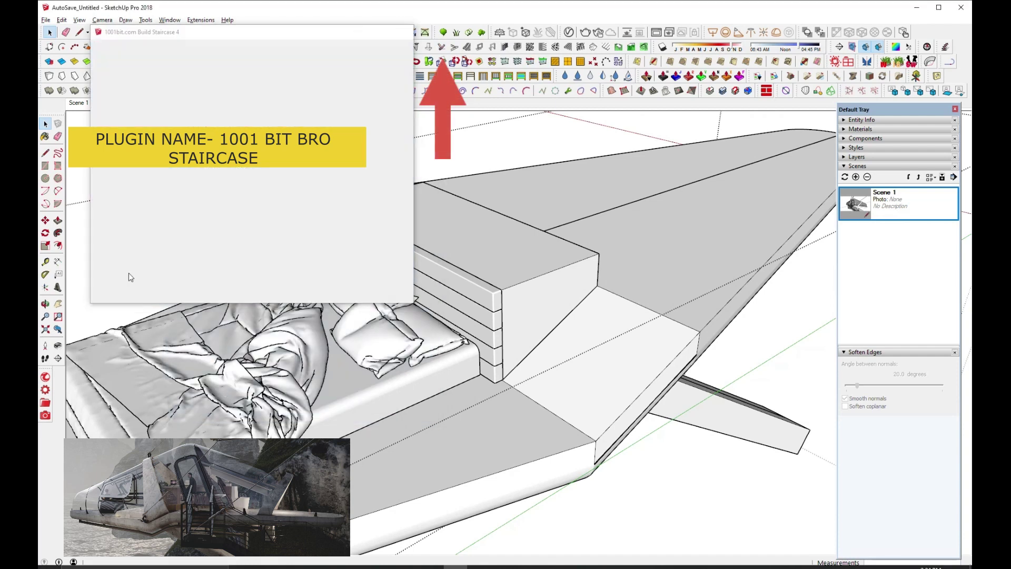
{"action": "mouse_move", "coordinate": [554, 420]}
{"action": "middle_mouse_down"}
{"action": "mouse_move", "coordinate": [617, 418]}
{"action": "mouse_move", "coordinate": [154, 15]}
{"action": "middle_mouse_up"}
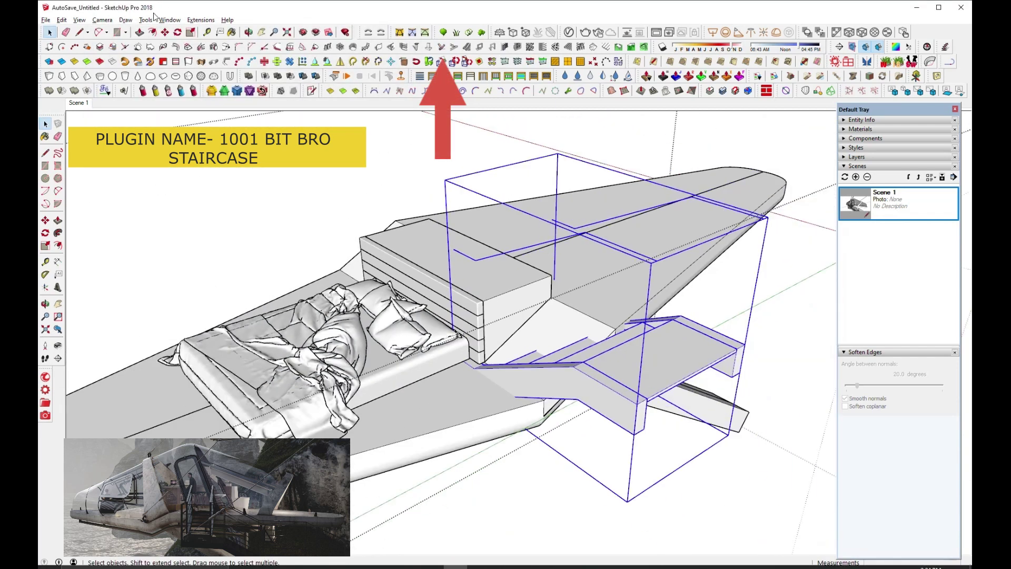
{"action": "mouse_move", "coordinate": [642, 338]}
{"action": "middle_mouse_down"}
{"action": "mouse_move", "coordinate": [603, 230]}
{"action": "mouse_move", "coordinate": [500, 406]}
{"action": "middle_mouse_up"}
{"action": "scroll", "coordinate": [602, 230], "scroll_direction": "down", "scroll_amount": 3}
Move the staircase next to the headboard block and resize it.
{"action": "key", "text": "m"}
{"action": "scroll", "coordinate": [553, 432], "scroll_direction": "up", "scroll_amount": 2}
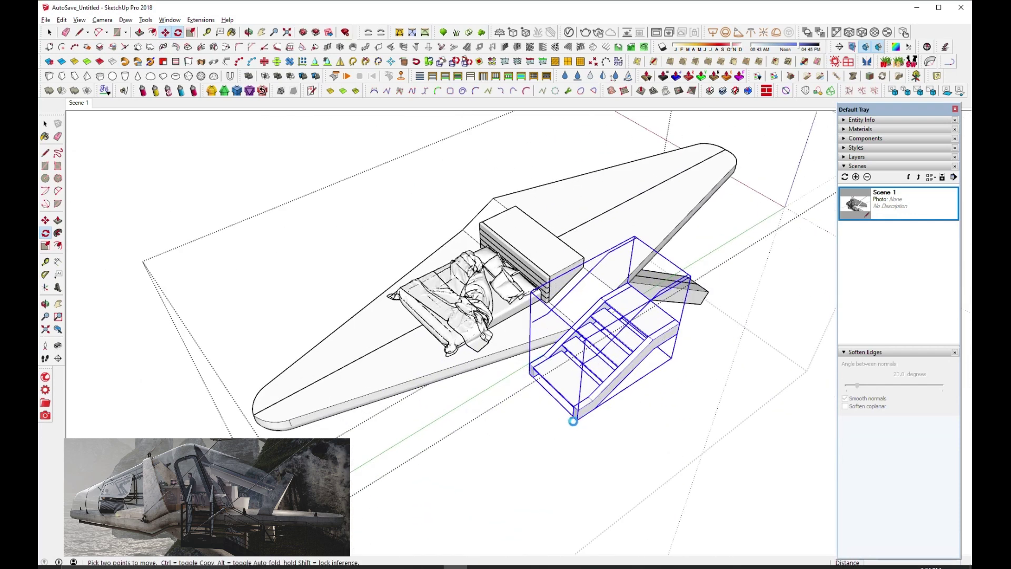
{"action": "mouse_move", "coordinate": [577, 420]}
{"action": "middle_mouse_down"}
{"action": "mouse_move", "coordinate": [544, 368]}
{"action": "mouse_move", "coordinate": [457, 411]}
{"action": "middle_mouse_up"}
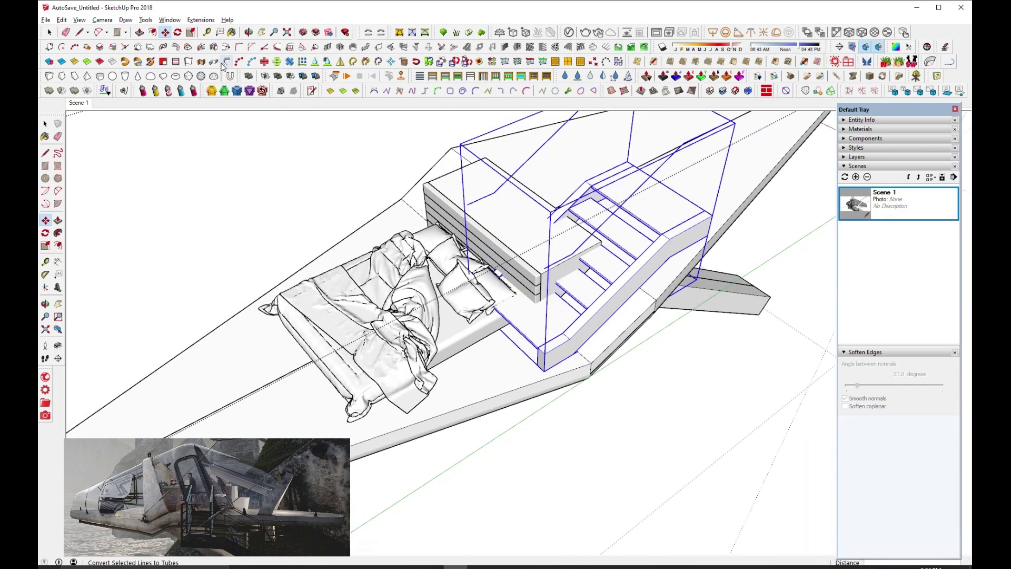
{"action": "key", "text": "s"}
{"action": "left_click", "coordinate": [48, 33]}
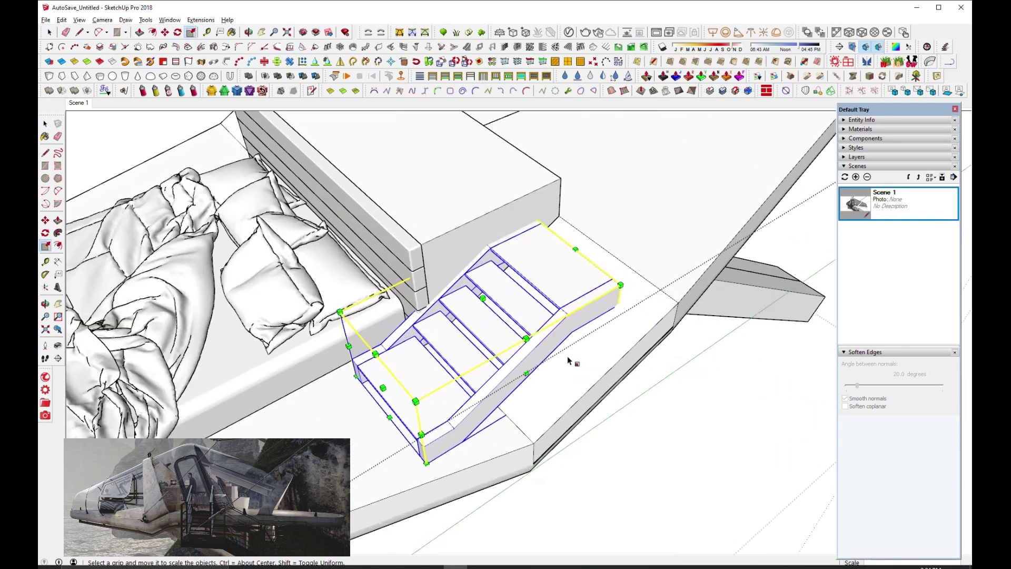
Rotate the staircase into place beside the headboard block.
{"action": "scroll", "coordinate": [458, 261], "scroll_direction": "up", "scroll_amount": 2}
{"action": "scroll", "coordinate": [517, 253], "scroll_direction": "up", "scroll_amount": 5}
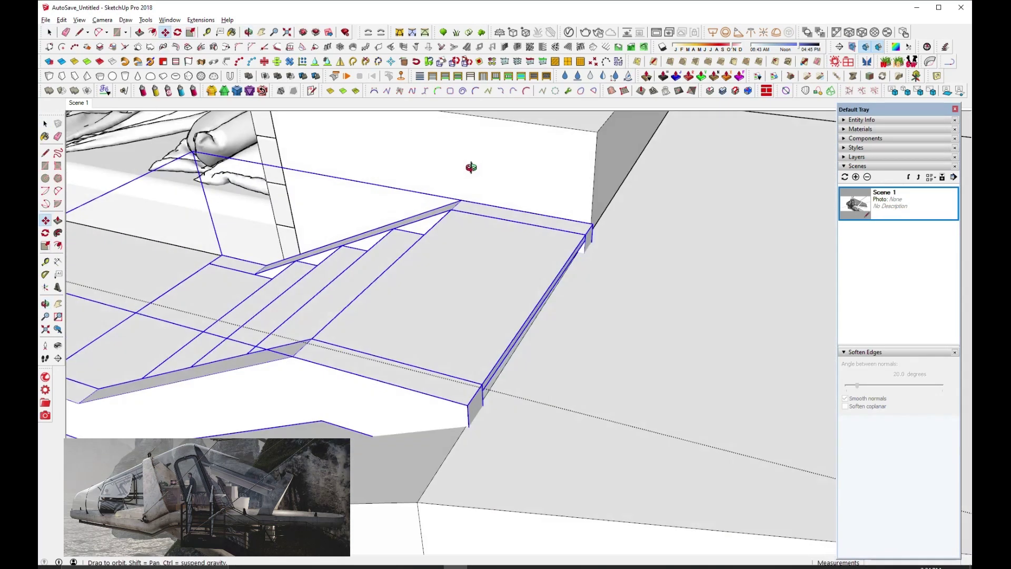
{"action": "scroll", "coordinate": [471, 165], "scroll_direction": "up", "scroll_amount": 3}
{"action": "middle_click_drag", "start_coordinate": [401, 335], "coordinate": [357, 176]}
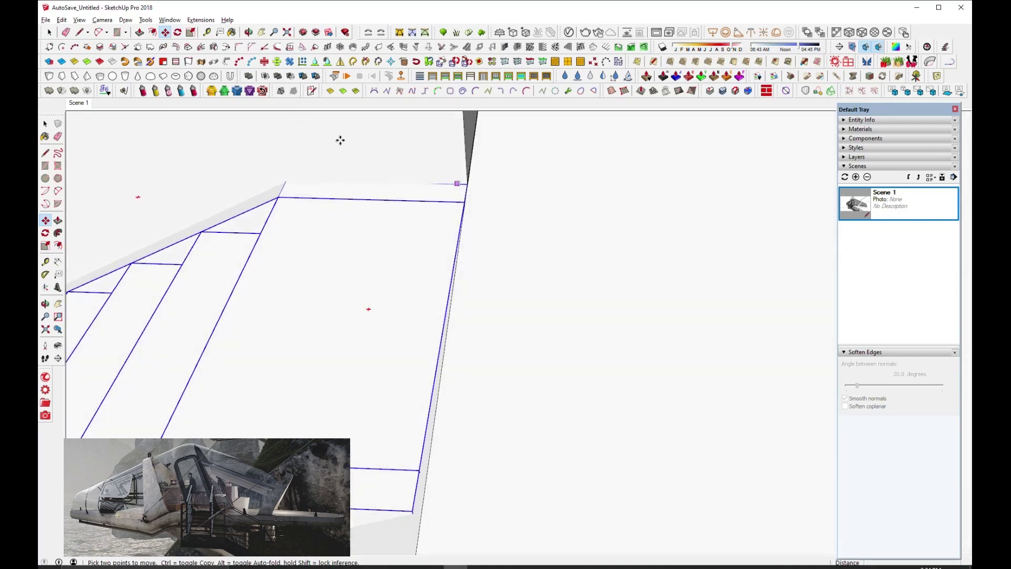
{"action": "scroll", "coordinate": [654, 300], "scroll_direction": "down", "scroll_amount": 3}
{"action": "key", "text": "q"}
{"action": "scroll", "coordinate": [630, 278], "scroll_direction": "down", "scroll_amount": 5}
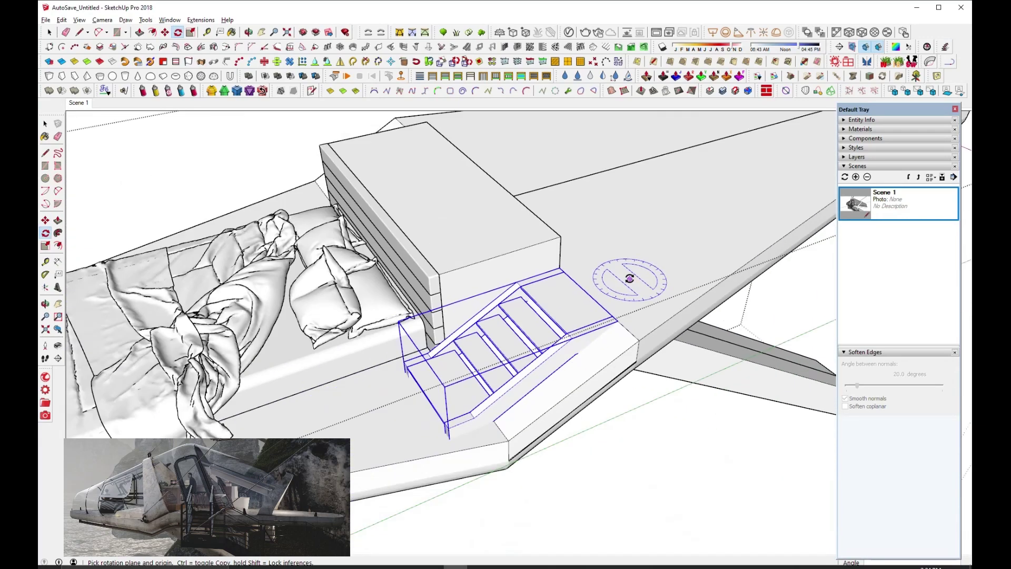
{"action": "scroll", "coordinate": [582, 169], "scroll_direction": "down", "scroll_amount": 3}
{"action": "middle_click_drag", "start_coordinate": [582, 169], "coordinate": [679, 153]}
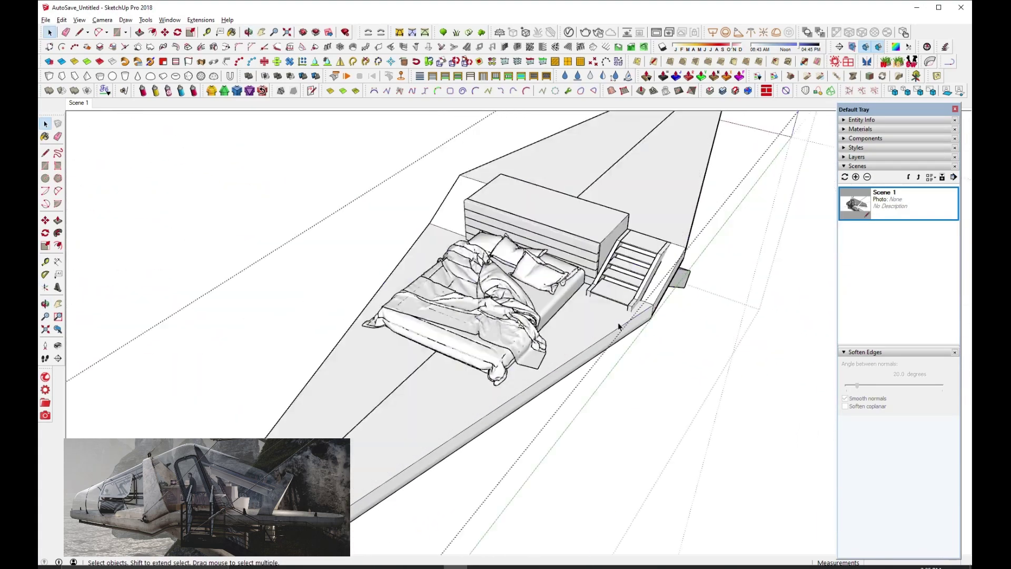
{"action": "left_click", "coordinate": [619, 328]}
Narrow the staircase so it fits the gap beside the bed.
{"action": "middle_click_drag", "start_coordinate": [632, 199], "coordinate": [355, 306]}
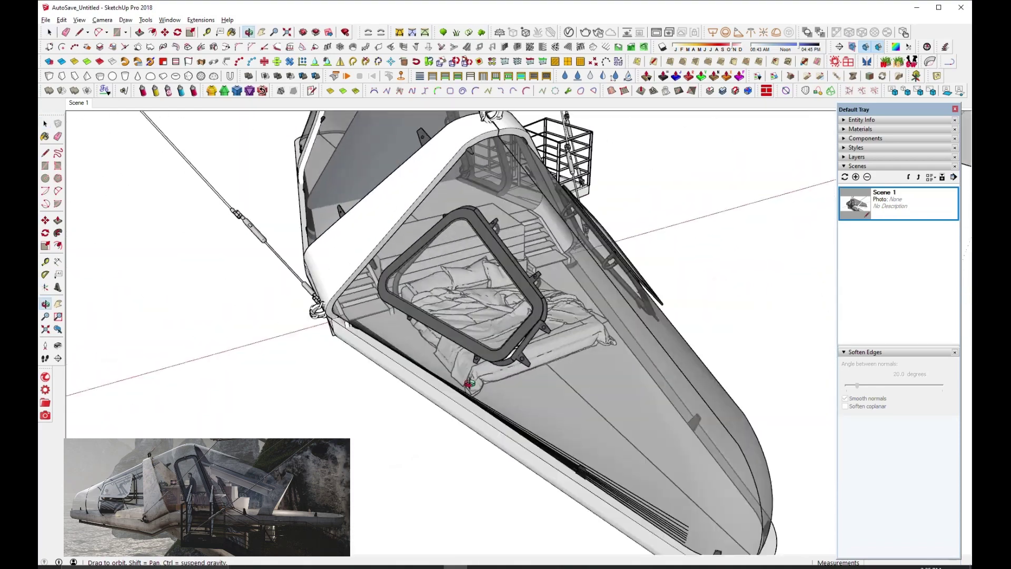
{"action": "middle_click_drag", "start_coordinate": [355, 305], "coordinate": [336, 333]}
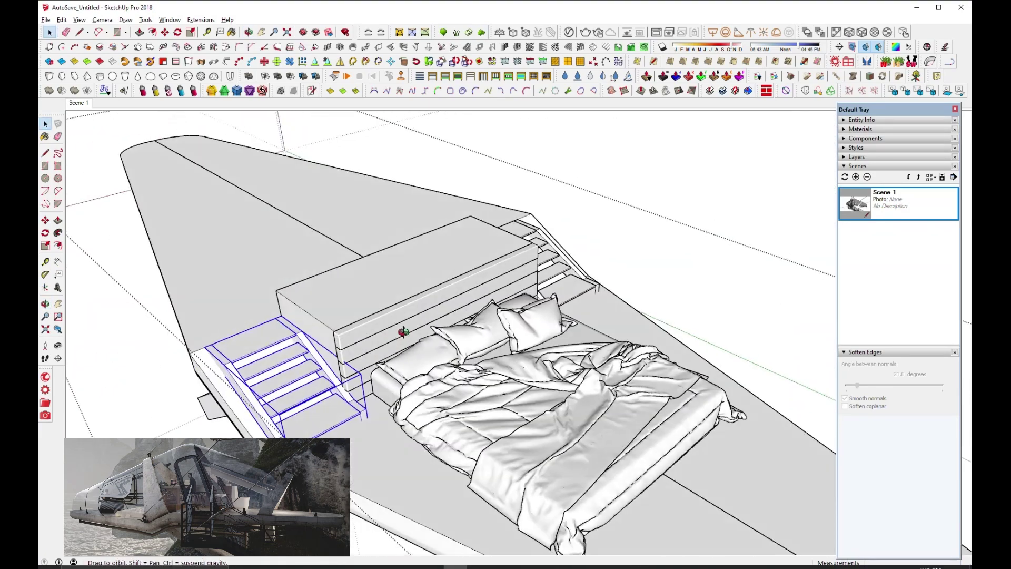
{"action": "middle_click_drag", "start_coordinate": [325, 369], "coordinate": [402, 334]}
{"action": "mouse_move", "coordinate": [282, 420]}
{"action": "middle_mouse_down"}
{"action": "mouse_move", "coordinate": [556, 312]}
{"action": "mouse_move", "coordinate": [533, 275]}
{"action": "middle_mouse_up"}
{"action": "key", "text": "space"}
{"action": "left_click", "coordinate": [529, 298]}
{"action": "key", "text": "s"}
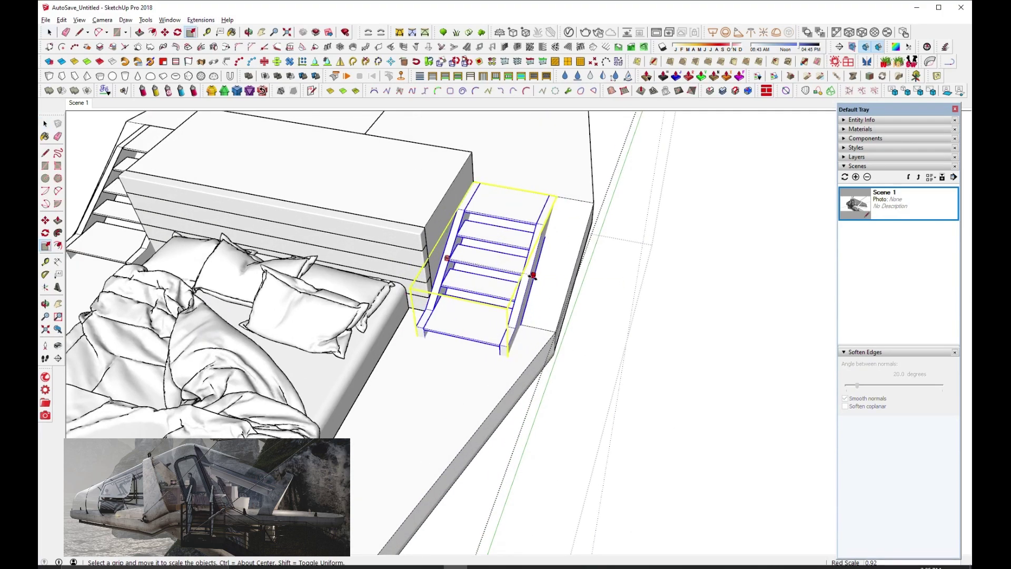
{"action": "mouse_move", "coordinate": [180, 165]}
{"action": "middle_mouse_down"}
{"action": "mouse_move", "coordinate": [559, 334]}
{"action": "mouse_move", "coordinate": [419, 404]}
{"action": "mouse_move", "coordinate": [748, 343]}
{"action": "mouse_move", "coordinate": [645, 207]}
{"action": "mouse_move", "coordinate": [383, 214]}
{"action": "mouse_move", "coordinate": [609, 252]}
{"action": "mouse_move", "coordinate": [397, 257]}
{"action": "mouse_move", "coordinate": [722, 244]}
{"action": "mouse_move", "coordinate": [681, 355]}
{"action": "mouse_move", "coordinate": [687, 397]}
{"action": "mouse_move", "coordinate": [441, 453]}
{"action": "mouse_move", "coordinate": [485, 434]}
{"action": "mouse_move", "coordinate": [617, 439]}
{"action": "mouse_move", "coordinate": [315, 154]}
{"action": "middle_mouse_up"}
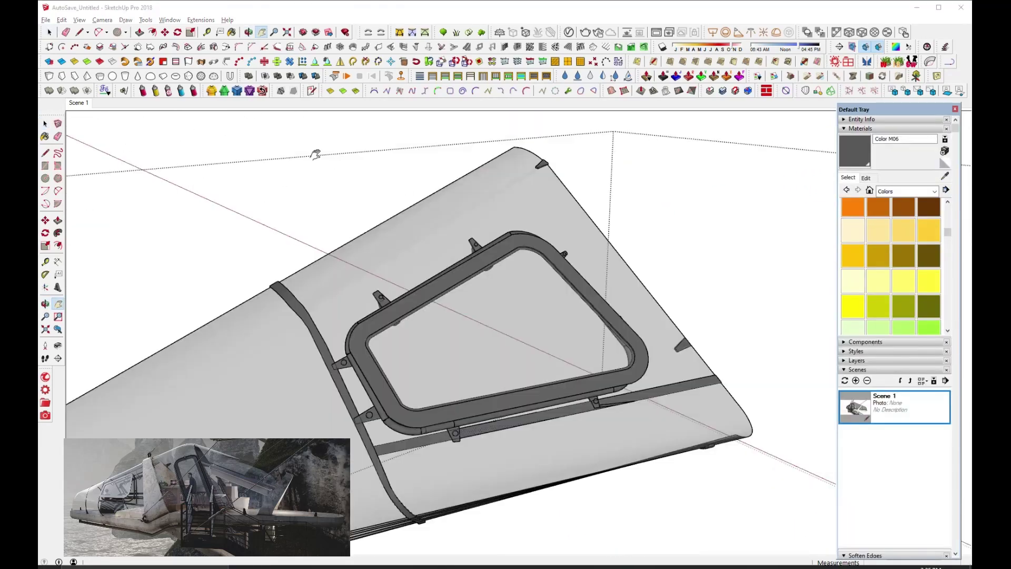
Draw a surface line across the shell near the window bracket.
{"action": "left_click", "coordinate": [653, 61]}
{"action": "middle_click_drag", "start_coordinate": [473, 316], "coordinate": [395, 365]}
{"action": "scroll", "coordinate": [408, 282], "scroll_direction": "up", "scroll_amount": 5}
{"action": "left_click", "coordinate": [277, 290]}
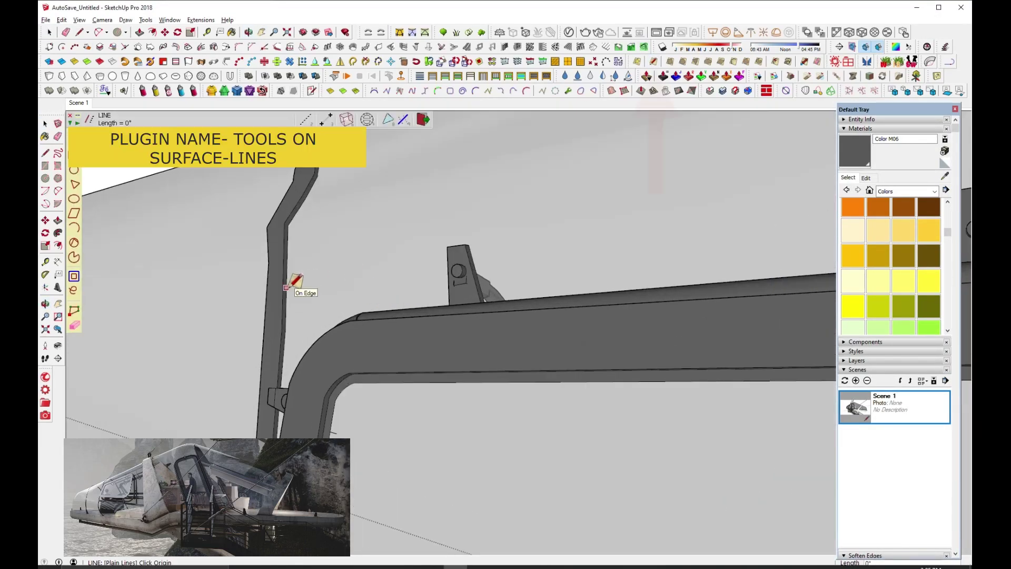
{"action": "scroll", "coordinate": [298, 299], "scroll_direction": "up", "scroll_amount": 3}
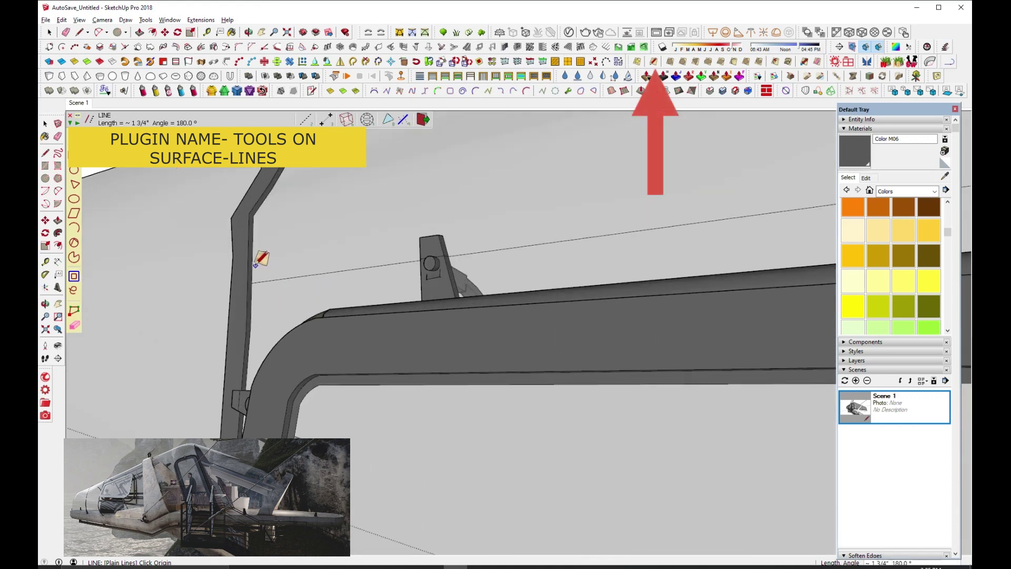
{"action": "left_click", "coordinate": [252, 262]}
{"action": "middle_click_drag", "start_coordinate": [252, 262], "coordinate": [646, 223]}
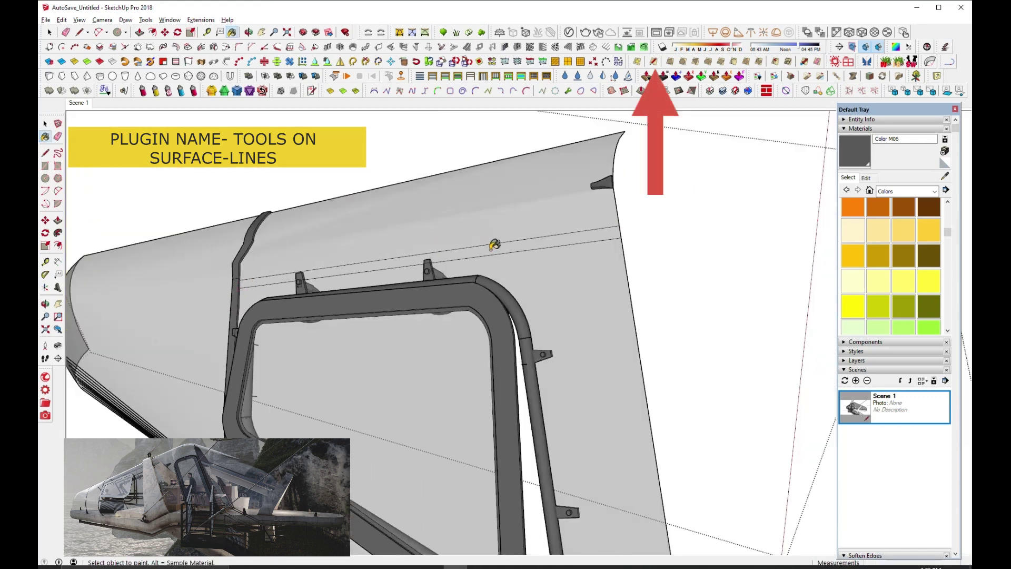
Thicken the window frame face slightly outward.
{"action": "middle_click_drag", "start_coordinate": [494, 245], "coordinate": [514, 106]}
{"action": "left_click_drag", "start_coordinate": [491, 226], "coordinate": [514, 236]}
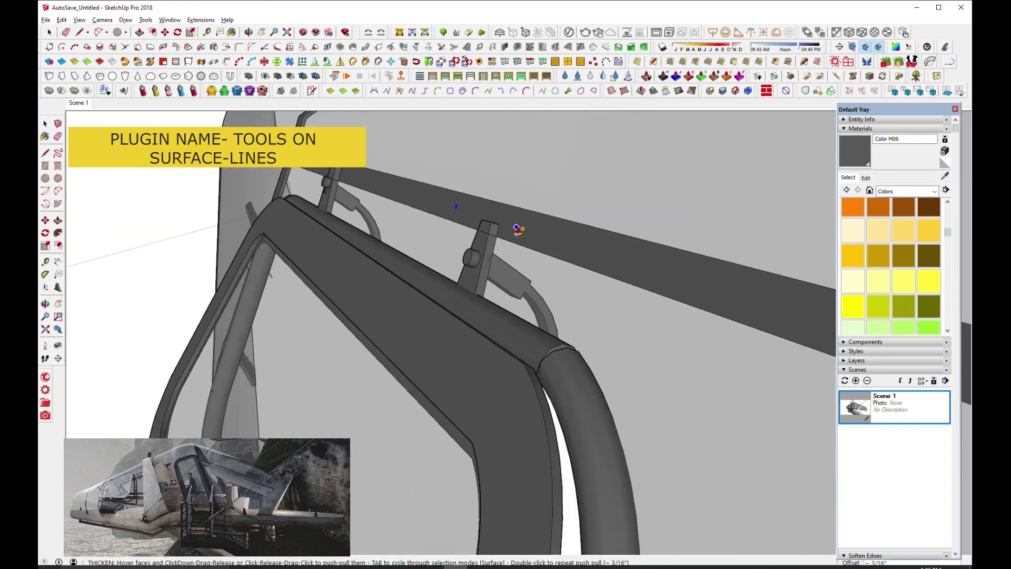
{"action": "mouse_move", "coordinate": [473, 232]}
{"action": "middle_mouse_down"}
{"action": "mouse_move", "coordinate": [776, 190]}
{"action": "mouse_move", "coordinate": [388, 228]}
{"action": "mouse_move", "coordinate": [548, 294]}
{"action": "middle_mouse_up"}
{"action": "left_click", "coordinate": [48, 33]}
{"action": "scroll", "coordinate": [369, 263], "scroll_direction": "down", "scroll_amount": 3}
{"action": "mouse_move", "coordinate": [368, 263]}
{"action": "middle_mouse_down"}
{"action": "mouse_move", "coordinate": [507, 327]}
{"action": "mouse_move", "coordinate": [512, 295]}
{"action": "mouse_move", "coordinate": [274, 234]}
{"action": "mouse_move", "coordinate": [546, 394]}
{"action": "middle_mouse_up"}
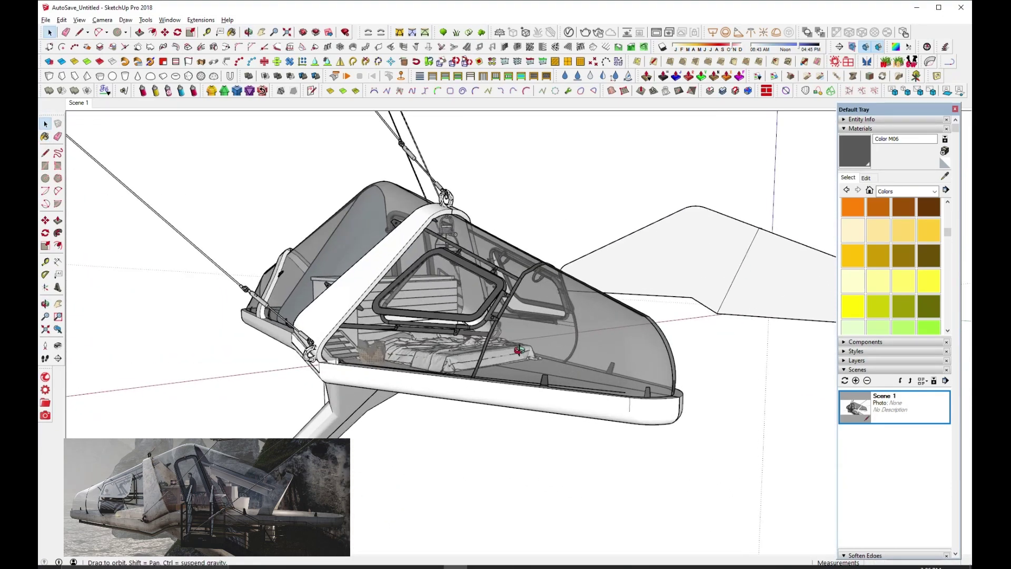
Draw a surface line from the cockpit wall across the pod shell.
{"action": "scroll", "coordinate": [546, 394], "scroll_direction": "up", "scroll_amount": 2}
{"action": "scroll", "coordinate": [622, 396], "scroll_direction": "up", "scroll_amount": 2}
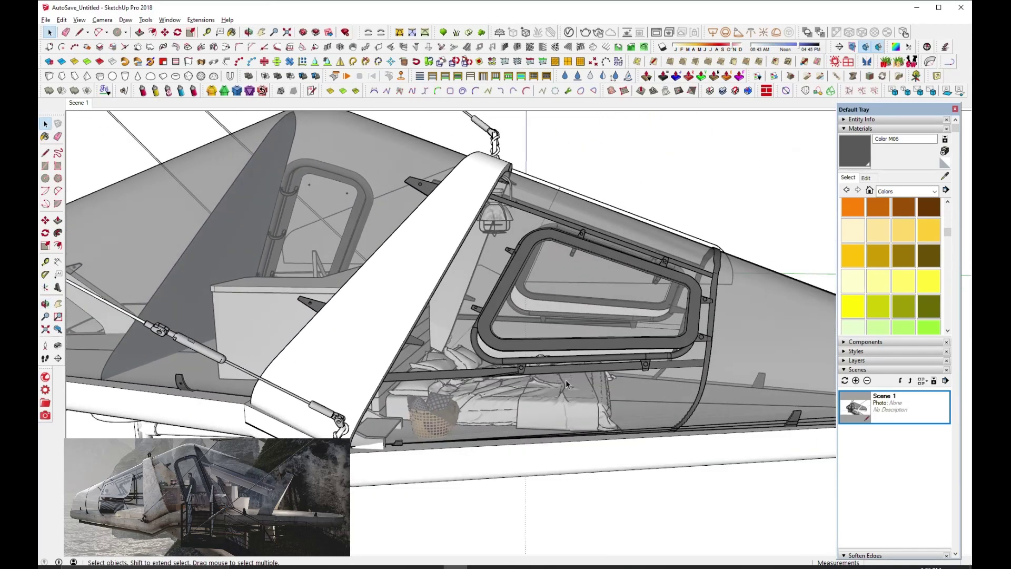
{"action": "scroll", "coordinate": [498, 393], "scroll_direction": "up", "scroll_amount": 2}
{"action": "scroll", "coordinate": [497, 394], "scroll_direction": "up", "scroll_amount": 2}
{"action": "scroll", "coordinate": [497, 394], "scroll_direction": "down", "scroll_amount": 3}
{"action": "middle_click_drag", "start_coordinate": [436, 356], "coordinate": [702, 491]}
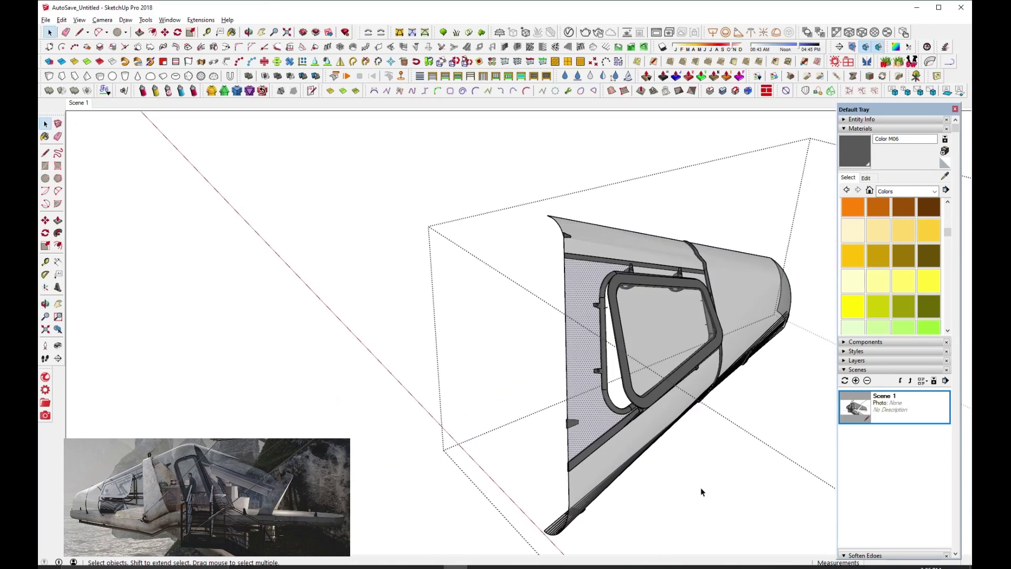
{"action": "middle_click_drag", "start_coordinate": [666, 362], "coordinate": [492, 258], "text": "shift"}
{"action": "scroll", "coordinate": [492, 258], "scroll_direction": "up", "scroll_amount": 2}
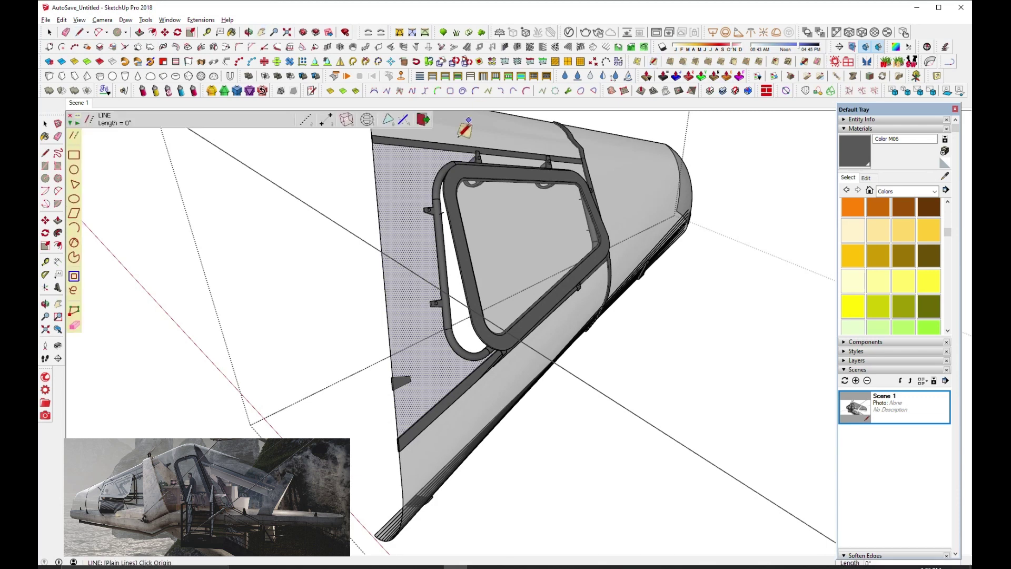
{"action": "scroll", "coordinate": [460, 135], "scroll_direction": "up", "scroll_amount": 3}
{"action": "left_click", "coordinate": [411, 136]}
{"action": "scroll", "coordinate": [411, 136], "scroll_direction": "down", "scroll_amount": 3}
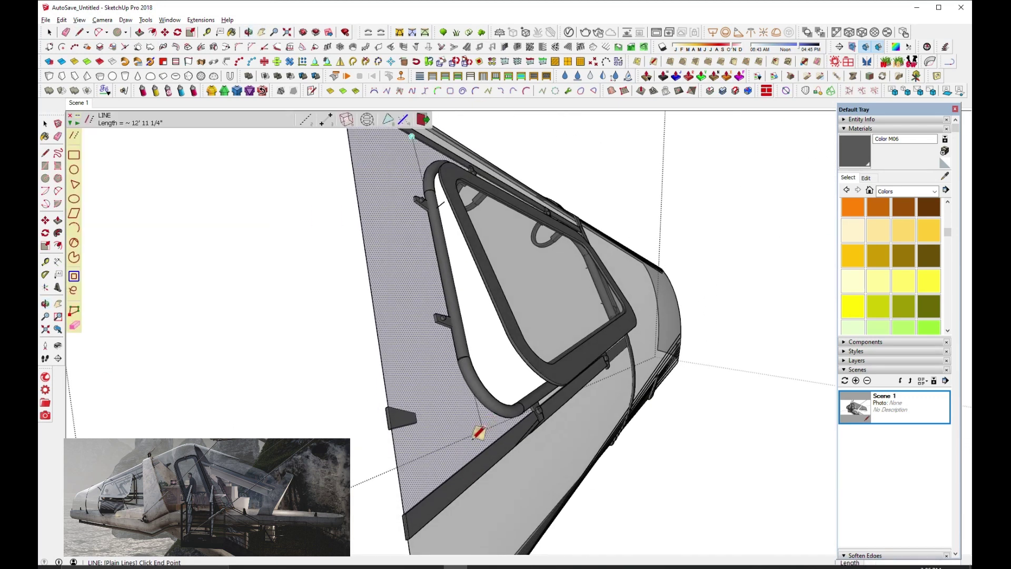
{"action": "scroll", "coordinate": [475, 437], "scroll_direction": "up", "scroll_amount": 2}
{"action": "scroll", "coordinate": [459, 467], "scroll_direction": "up", "scroll_amount": 1}
{"action": "scroll", "coordinate": [459, 467], "scroll_direction": "up", "scroll_amount": 2}
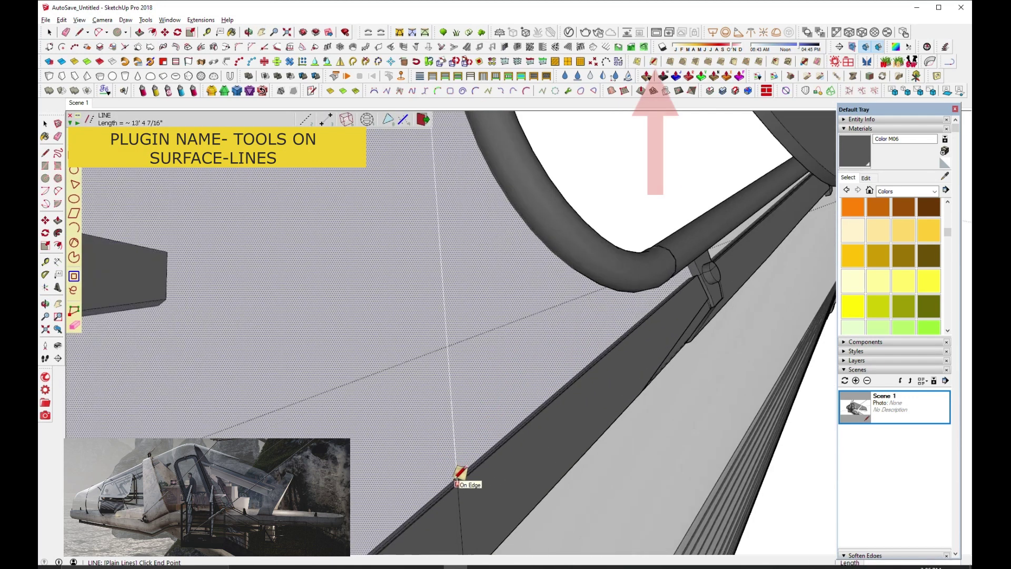
{"action": "scroll", "coordinate": [463, 470], "scroll_direction": "down", "scroll_amount": 1}
{"action": "scroll", "coordinate": [508, 433], "scroll_direction": "down", "scroll_amount": 2}
{"action": "scroll", "coordinate": [420, 422], "scroll_direction": "down", "scroll_amount": 2}
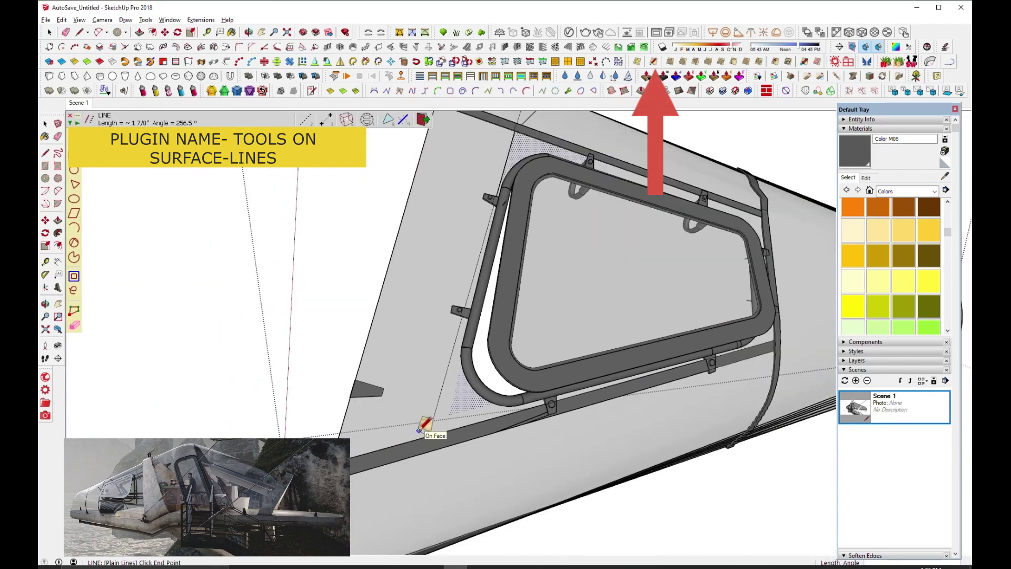
{"action": "scroll", "coordinate": [421, 422], "scroll_direction": "down", "scroll_amount": 1}
{"action": "scroll", "coordinate": [458, 310], "scroll_direction": "up", "scroll_amount": 1}
{"action": "scroll", "coordinate": [469, 163], "scroll_direction": "up", "scroll_amount": 2}
{"action": "scroll", "coordinate": [456, 318], "scroll_direction": "down", "scroll_amount": 2}
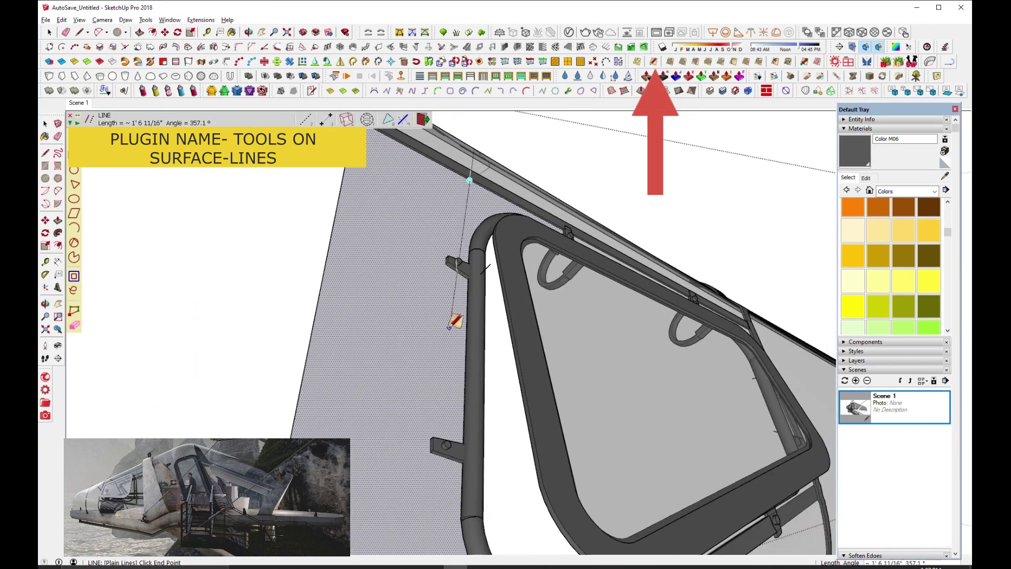
{"action": "scroll", "coordinate": [451, 434], "scroll_direction": "down", "scroll_amount": 2}
{"action": "scroll", "coordinate": [448, 458], "scroll_direction": "up", "scroll_amount": 2}
{"action": "scroll", "coordinate": [445, 480], "scroll_direction": "up", "scroll_amount": 2}
{"action": "left_click", "coordinate": [445, 479]}
Draw a line along the top rail edge and thicken the narrow strip into a rib.
{"action": "scroll", "coordinate": [463, 482], "scroll_direction": "up", "scroll_amount": 2}
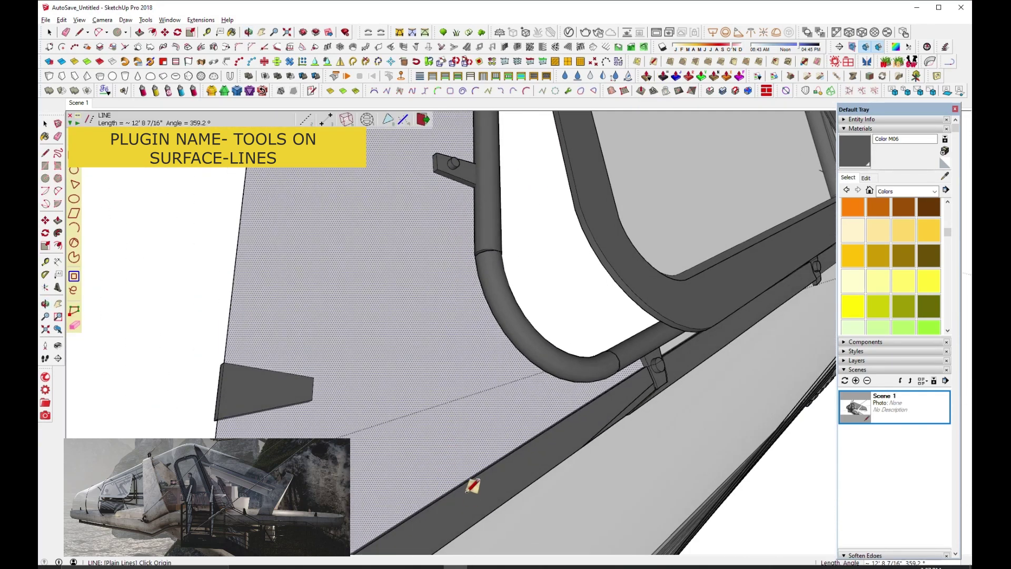
{"action": "scroll", "coordinate": [460, 473], "scroll_direction": "up", "scroll_amount": 2}
{"action": "scroll", "coordinate": [457, 484], "scroll_direction": "up", "scroll_amount": 2}
{"action": "scroll", "coordinate": [476, 470], "scroll_direction": "up", "scroll_amount": 2}
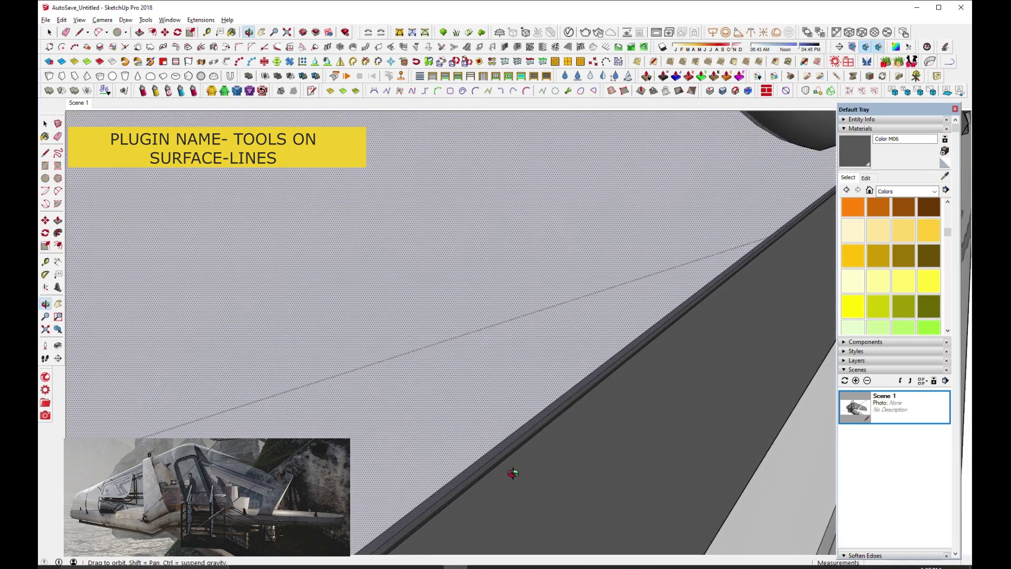
{"action": "scroll", "coordinate": [495, 475], "scroll_direction": "down", "scroll_amount": 2}
{"action": "scroll", "coordinate": [466, 484], "scroll_direction": "down", "scroll_amount": 2}
{"action": "scroll", "coordinate": [453, 505], "scroll_direction": "down", "scroll_amount": 2}
{"action": "scroll", "coordinate": [448, 515], "scroll_direction": "down", "scroll_amount": 3}
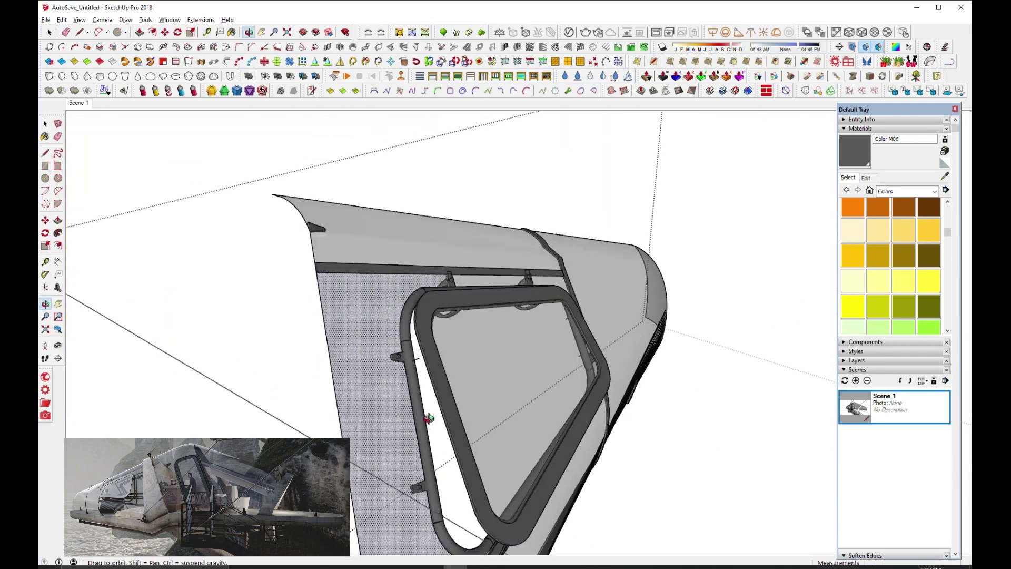
{"action": "scroll", "coordinate": [390, 239], "scroll_direction": "up", "scroll_amount": 3}
{"action": "scroll", "coordinate": [369, 163], "scroll_direction": "up", "scroll_amount": 2}
{"action": "scroll", "coordinate": [350, 216], "scroll_direction": "up", "scroll_amount": 1}
{"action": "scroll", "coordinate": [369, 216], "scroll_direction": "down", "scroll_amount": 2}
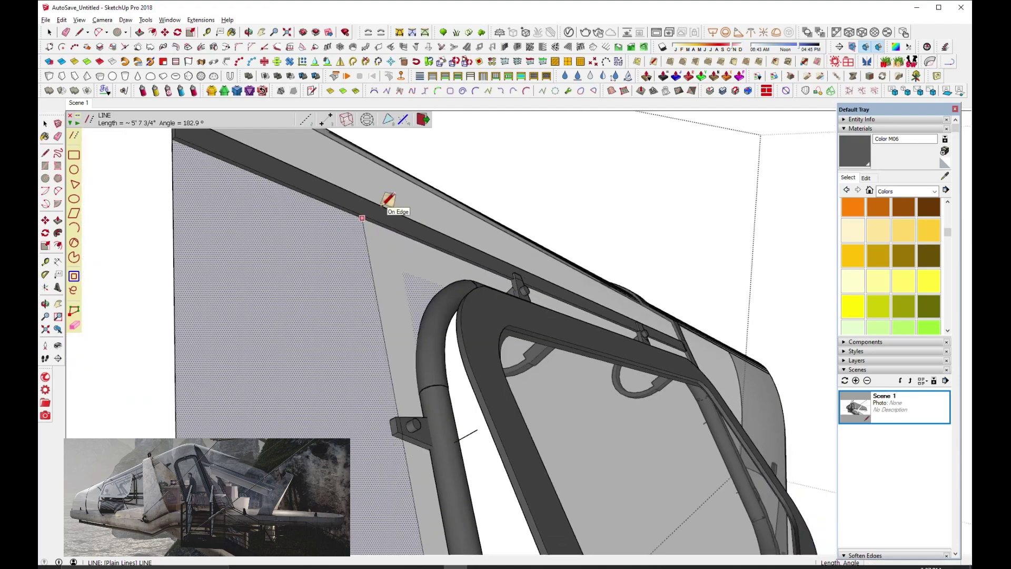
{"action": "scroll", "coordinate": [163, 417], "scroll_direction": "up", "scroll_amount": 1}
{"action": "scroll", "coordinate": [379, 235], "scroll_direction": "up", "scroll_amount": 2}
{"action": "scroll", "coordinate": [388, 234], "scroll_direction": "up", "scroll_amount": 1}
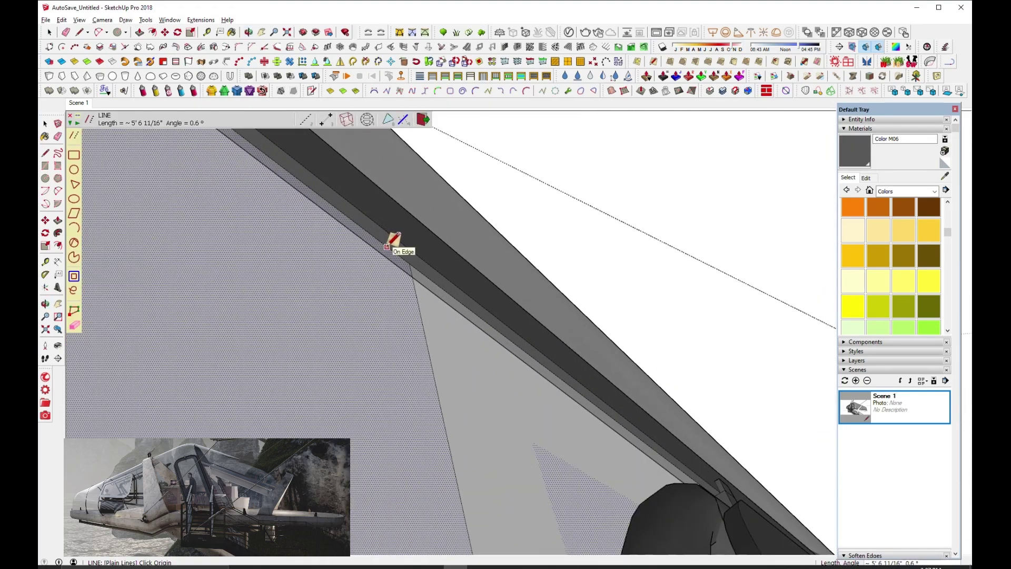
{"action": "left_click", "coordinate": [388, 244]}
{"action": "scroll", "coordinate": [400, 221], "scroll_direction": "down", "scroll_amount": 3}
{"action": "scroll", "coordinate": [415, 158], "scroll_direction": "up", "scroll_amount": 2}
{"action": "scroll", "coordinate": [427, 227], "scroll_direction": "up", "scroll_amount": 1}
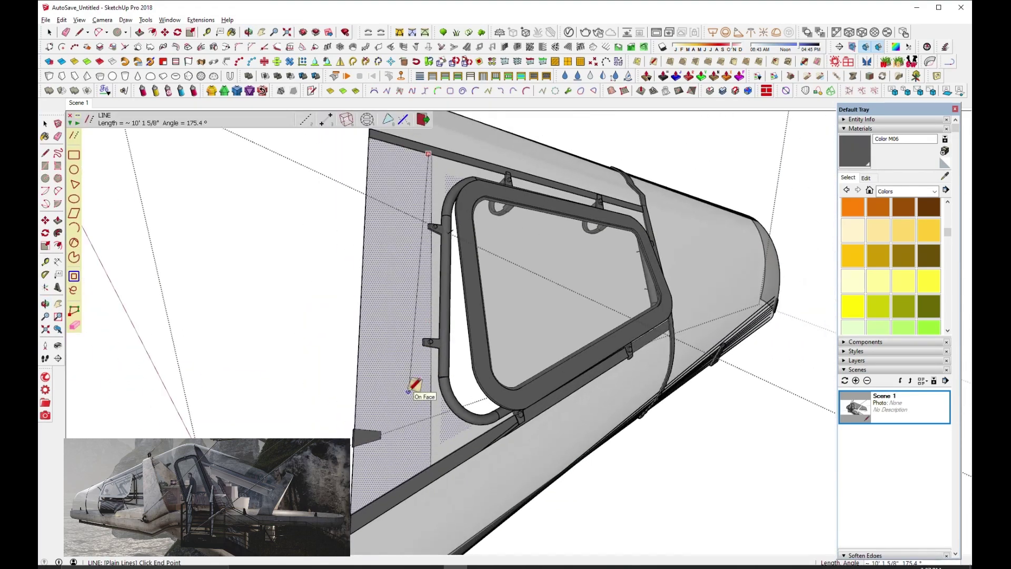
{"action": "scroll", "coordinate": [417, 153], "scroll_direction": "up", "scroll_amount": 3}
{"action": "scroll", "coordinate": [478, 140], "scroll_direction": "down", "scroll_amount": 2}
{"action": "mouse_move", "coordinate": [479, 140]}
{"action": "middle_mouse_down"}
{"action": "mouse_move", "coordinate": [494, 508]}
{"action": "mouse_move", "coordinate": [492, 488]}
{"action": "middle_mouse_up"}
{"action": "scroll", "coordinate": [496, 505], "scroll_direction": "up", "scroll_amount": 2}
{"action": "scroll", "coordinate": [548, 508], "scroll_direction": "down", "scroll_amount": 1}
{"action": "scroll", "coordinate": [445, 480], "scroll_direction": "down", "scroll_amount": 1}
{"action": "scroll", "coordinate": [458, 480], "scroll_direction": "up", "scroll_amount": 2}
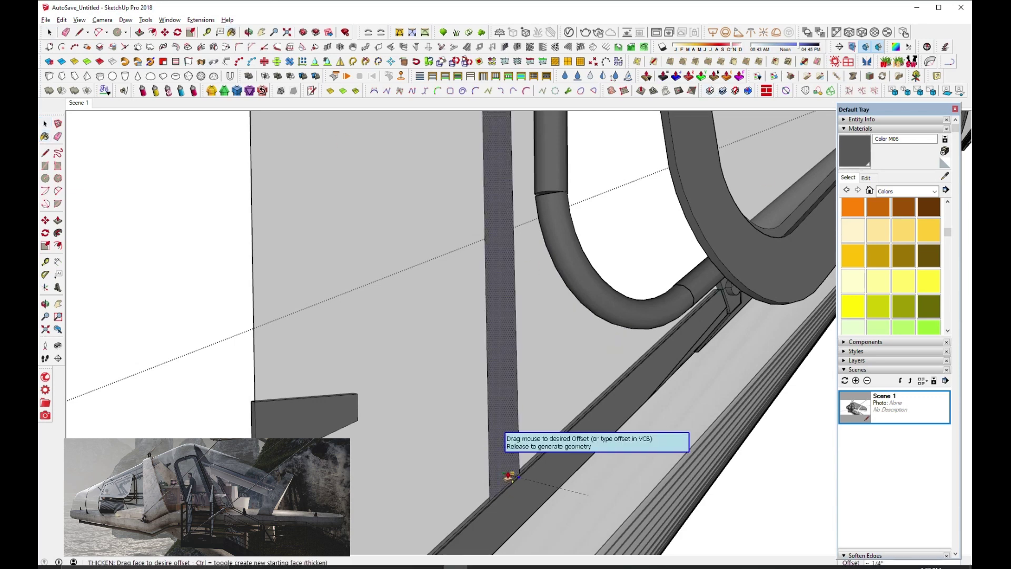
{"action": "key", "text": "space"}
{"action": "key", "text": "shift+z"}
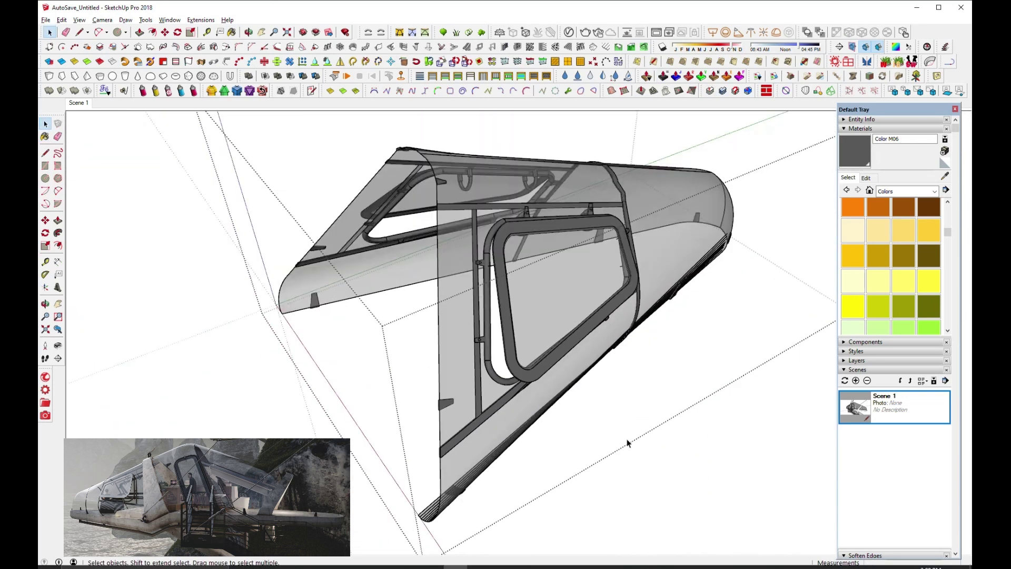
Orbit around the pod to a close-up side view of the window frame.
{"action": "mouse_move", "coordinate": [534, 298]}
{"action": "middle_mouse_down"}
{"action": "mouse_move", "coordinate": [133, 331]}
{"action": "mouse_move", "coordinate": [199, 232]}
{"action": "middle_mouse_up"}
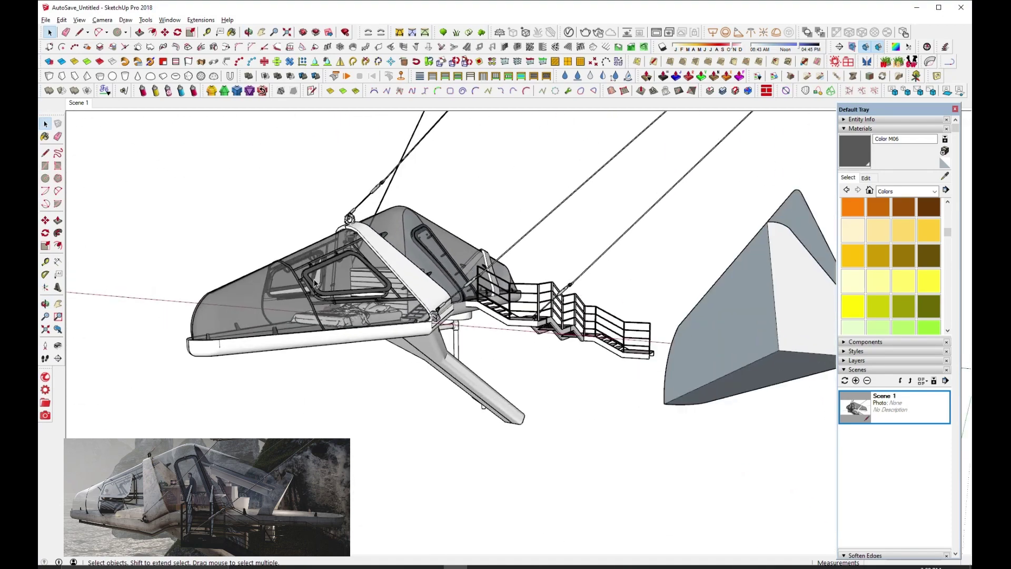
{"action": "scroll", "coordinate": [331, 289], "scroll_direction": "up", "scroll_amount": 5}
{"action": "middle_click_drag", "start_coordinate": [336, 296], "coordinate": [368, 316]}
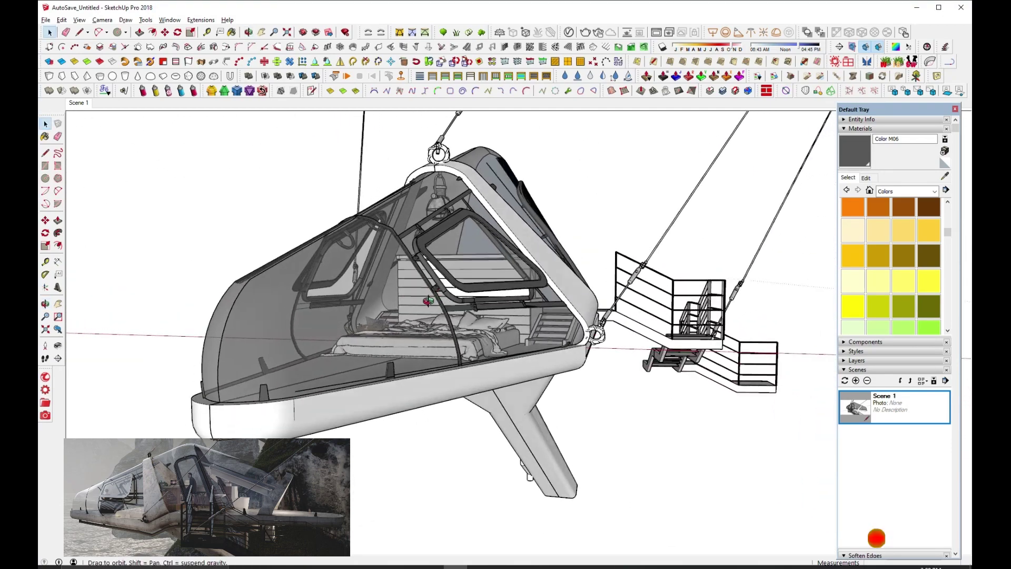
{"action": "scroll", "coordinate": [369, 316], "scroll_direction": "up", "scroll_amount": 5}
{"action": "middle_click_drag", "start_coordinate": [428, 269], "coordinate": [437, 286]}
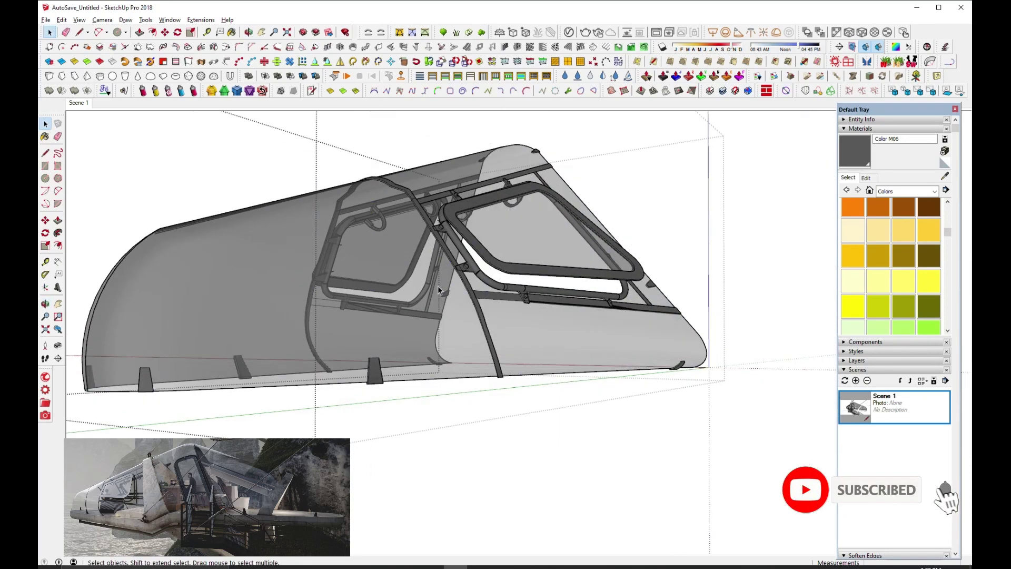
{"action": "scroll", "coordinate": [437, 285], "scroll_direction": "up", "scroll_amount": 5}
{"action": "scroll", "coordinate": [438, 285], "scroll_direction": "up", "scroll_amount": 3}
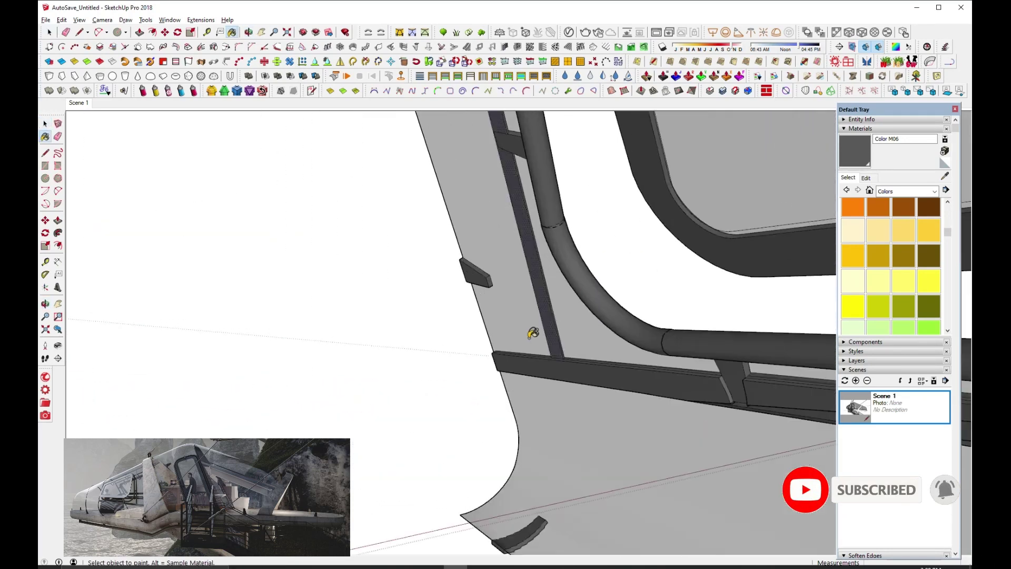
{"action": "scroll", "coordinate": [533, 333], "scroll_direction": "down", "scroll_amount": 5}
{"action": "scroll", "coordinate": [642, 361], "scroll_direction": "up", "scroll_amount": 5}
{"action": "scroll", "coordinate": [643, 362], "scroll_direction": "up", "scroll_amount": 4}
{"action": "mouse_move", "coordinate": [641, 361]}
{"action": "middle_mouse_down"}
{"action": "mouse_move", "coordinate": [367, 443]}
{"action": "mouse_move", "coordinate": [389, 437]}
{"action": "middle_mouse_up"}
Thicken a second narrow hull strip beside the window frame.
{"action": "key", "text": "b"}
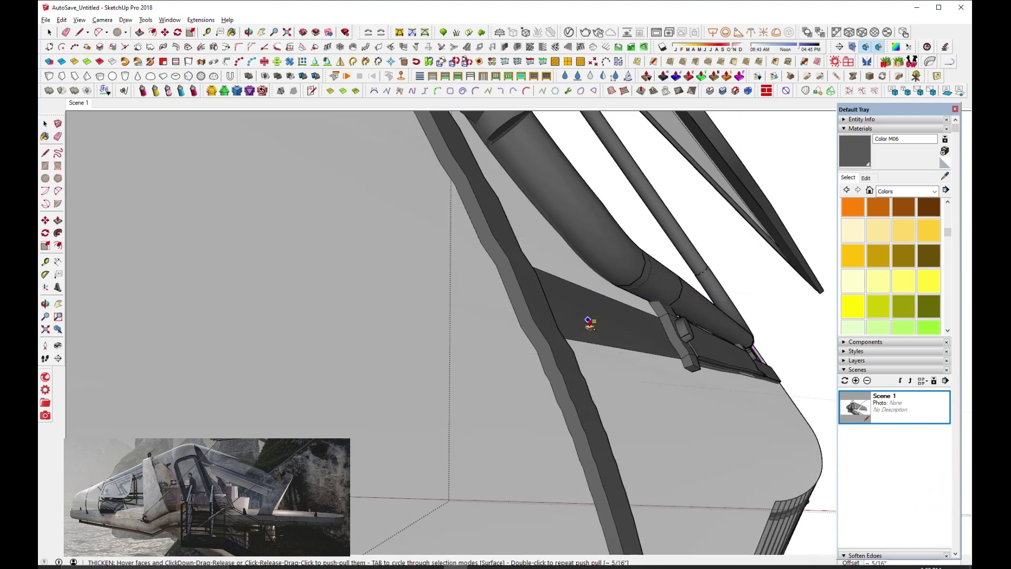
{"action": "key", "text": "space"}
{"action": "mouse_move", "coordinate": [596, 325]}
{"action": "middle_mouse_down"}
{"action": "mouse_move", "coordinate": [422, 383]}
{"action": "mouse_move", "coordinate": [549, 355]}
{"action": "mouse_move", "coordinate": [482, 409]}
{"action": "middle_mouse_up"}
{"action": "scroll", "coordinate": [422, 384], "scroll_direction": "down", "scroll_amount": 3}
{"action": "scroll", "coordinate": [423, 384], "scroll_direction": "down", "scroll_amount": 3}
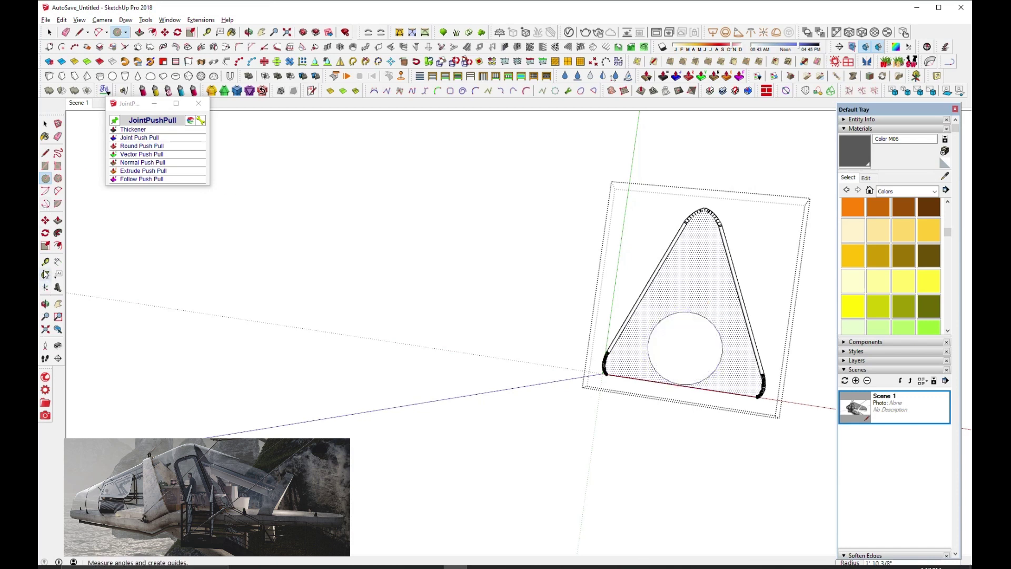
Turn the triangular end panel upright and face-on to the view.
{"action": "scroll", "coordinate": [696, 310], "scroll_direction": "up", "scroll_amount": 2}
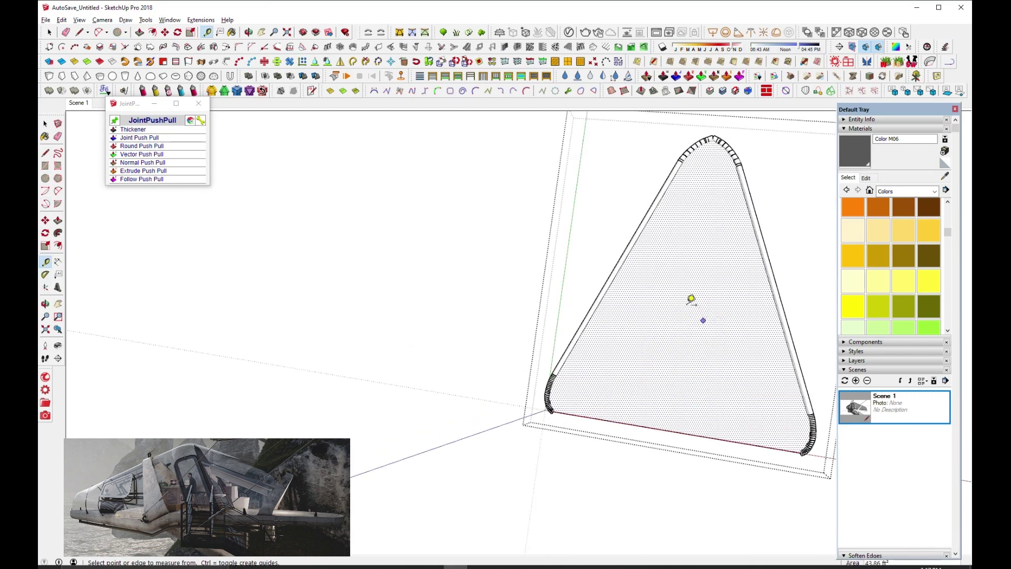
{"action": "middle_click_drag", "start_coordinate": [467, 142], "coordinate": [162, 74]}
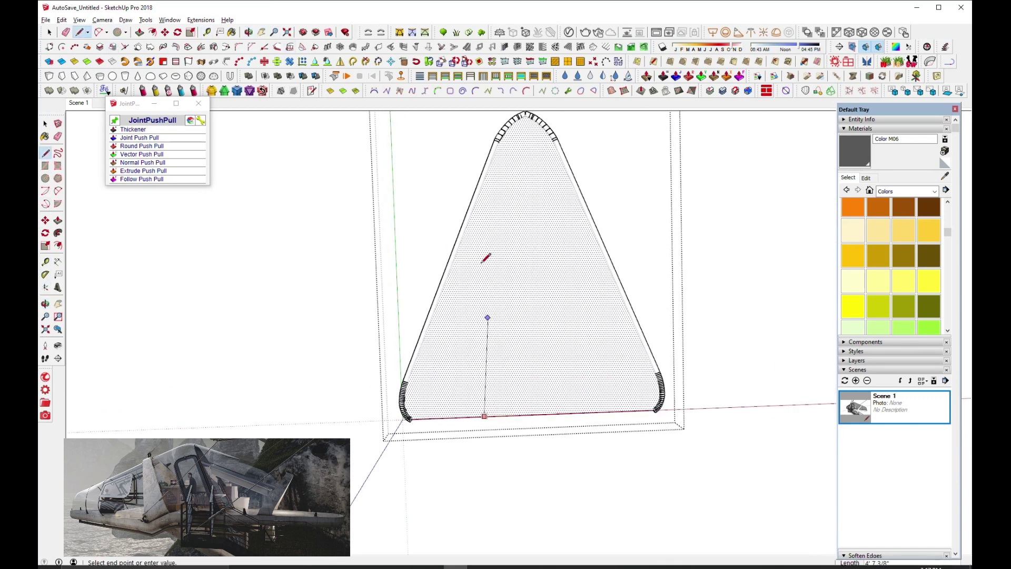
{"action": "mouse_move", "coordinate": [483, 261]}
{"action": "middle_mouse_down"}
{"action": "mouse_move", "coordinate": [571, 316]}
{"action": "mouse_move", "coordinate": [478, 277]}
{"action": "middle_mouse_up"}
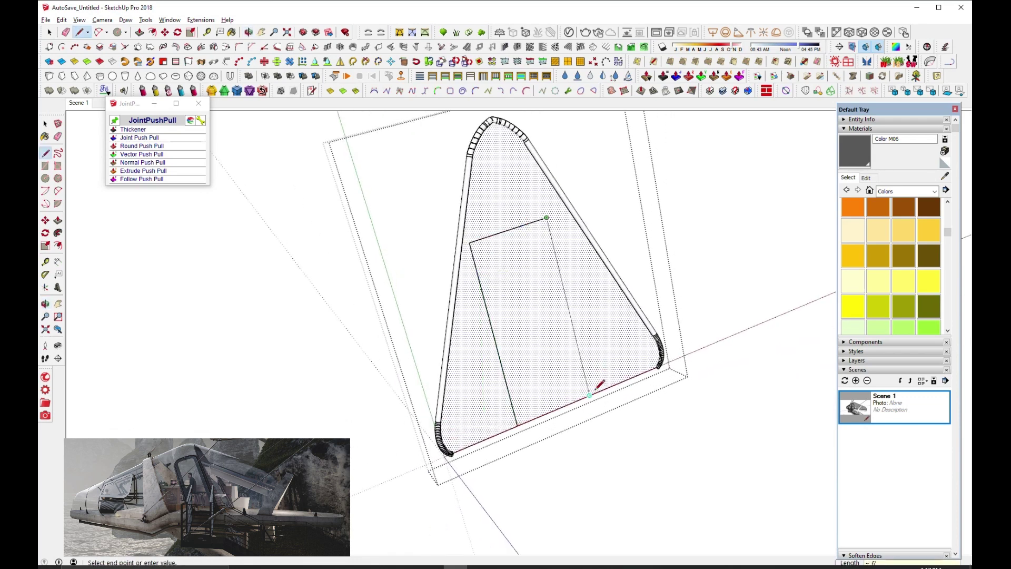
{"action": "middle_click_drag", "start_coordinate": [594, 387], "coordinate": [98, 34]}
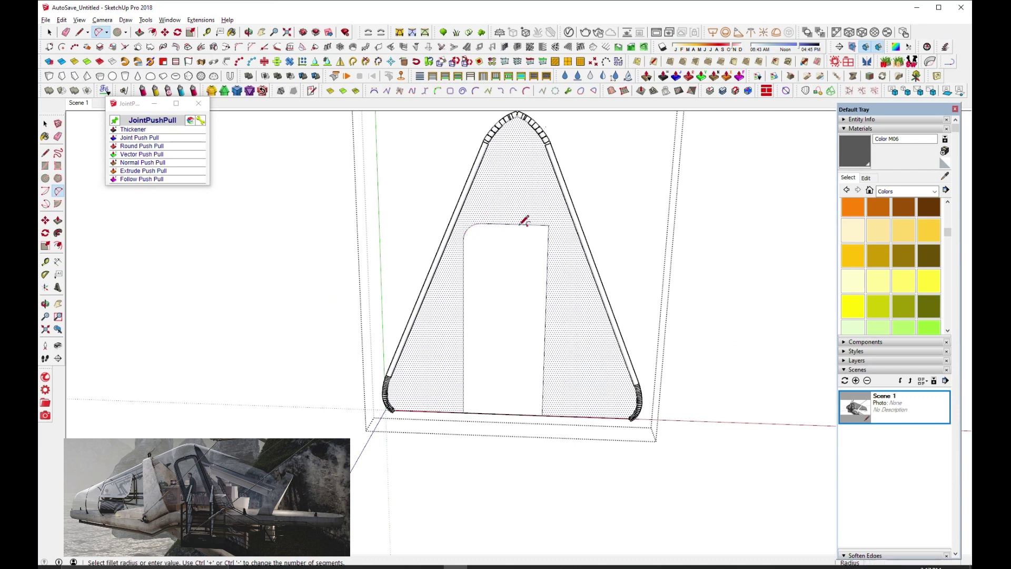
{"action": "middle_click_drag", "start_coordinate": [552, 241], "coordinate": [516, 295]}
{"action": "key", "text": "space"}
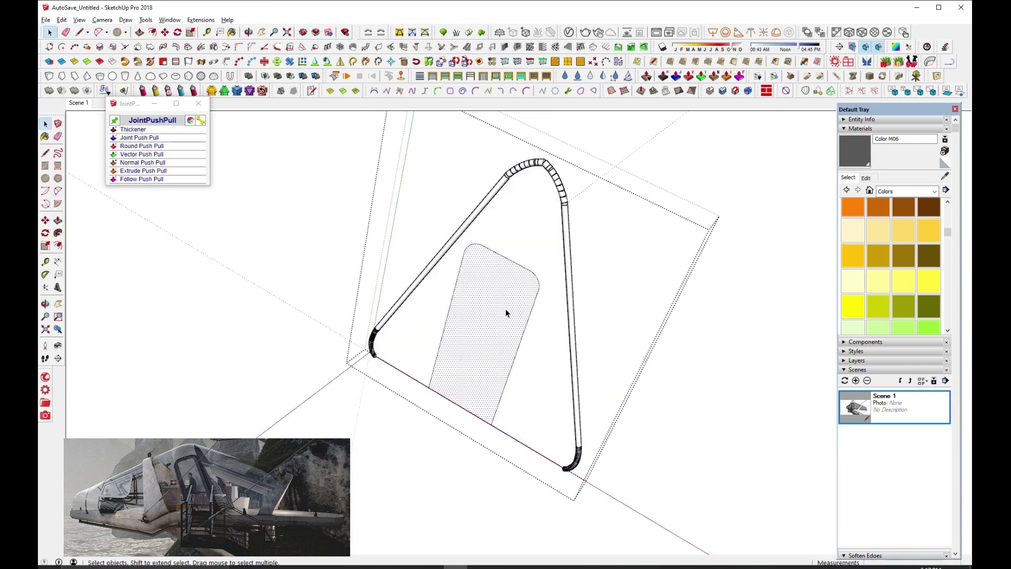
Thicken the copied door panel with JointPushPull into a rounded frame.
{"action": "middle_click_drag", "start_coordinate": [505, 329], "coordinate": [169, 37]}
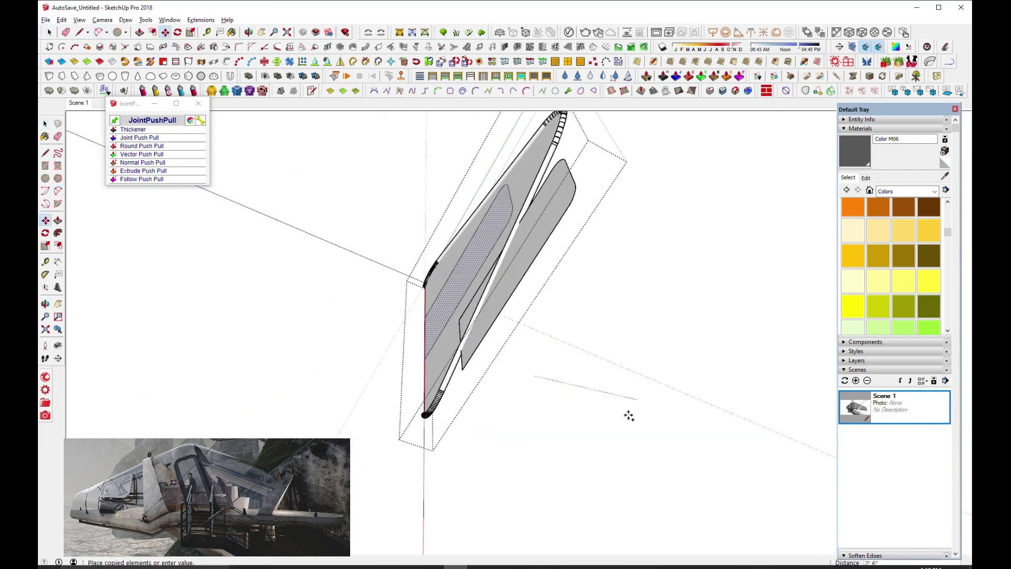
{"action": "middle_click_drag", "start_coordinate": [626, 417], "coordinate": [630, 260]}
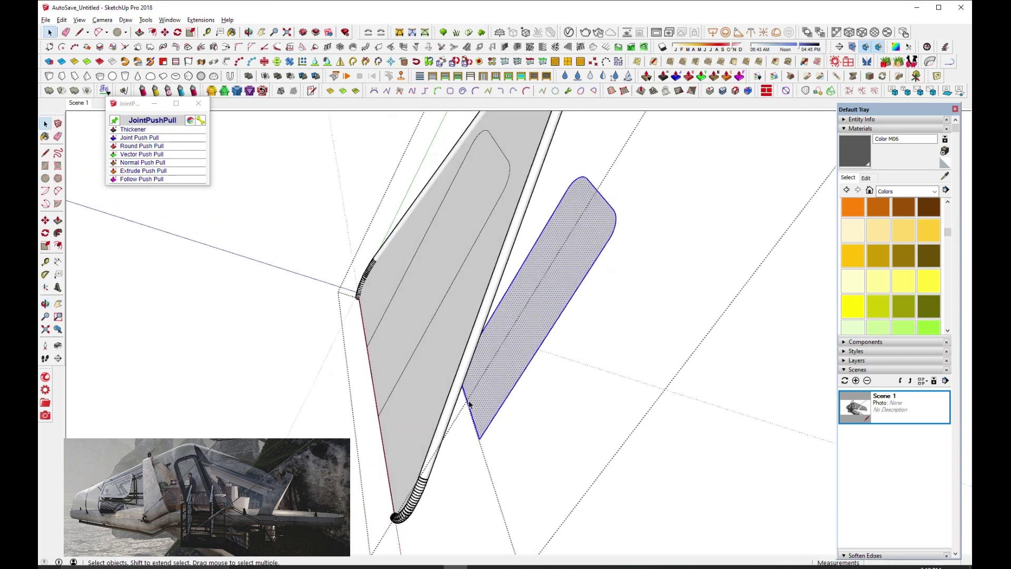
{"action": "left_click", "coordinate": [255, 77]}
{"action": "key", "text": "Return"}
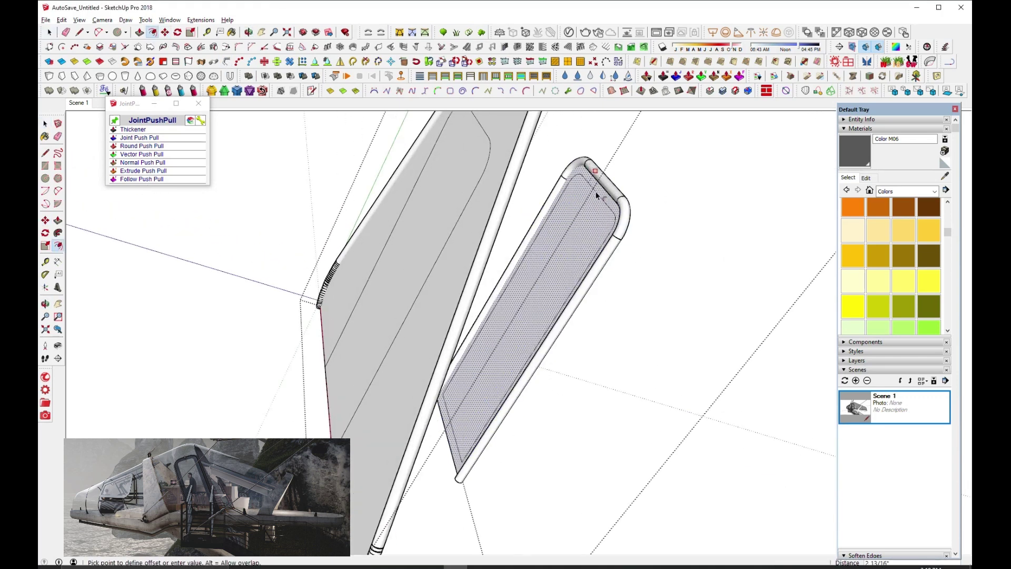
{"action": "middle_click_drag", "start_coordinate": [634, 186], "coordinate": [601, 209]}
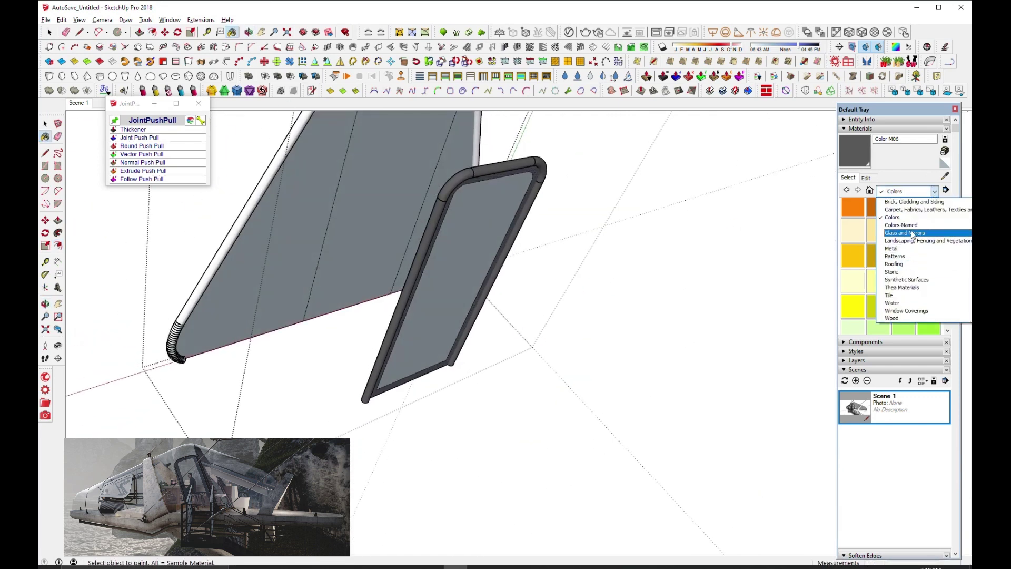
Restore the hidden pod geometry with Edit > Unhide > Last.
{"action": "middle_click_drag", "start_coordinate": [361, 224], "coordinate": [41, 101]}
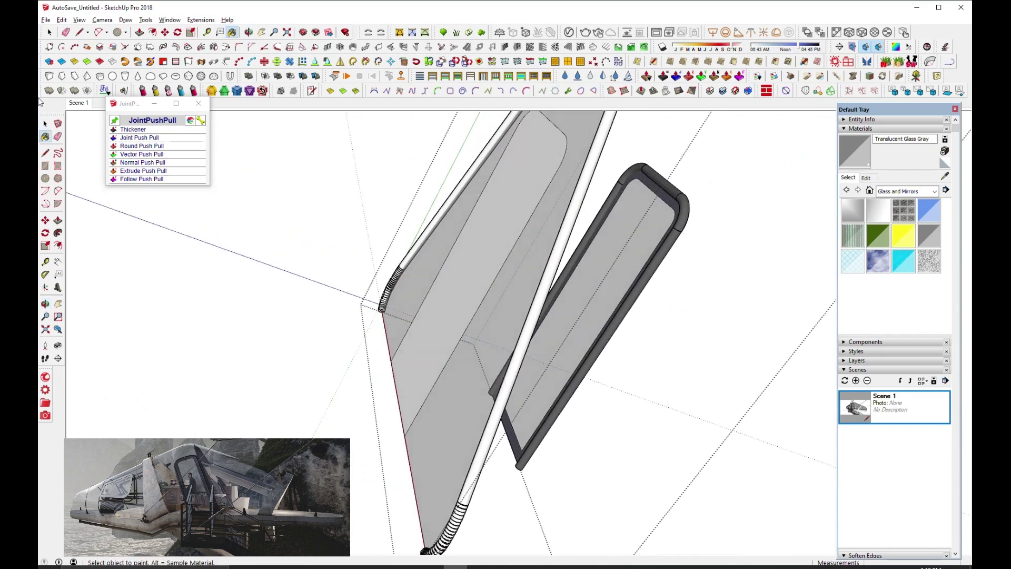
{"action": "scroll", "coordinate": [469, 351], "scroll_direction": "down", "scroll_amount": 10}
{"action": "scroll", "coordinate": [469, 351], "scroll_direction": "down", "scroll_amount": 5}
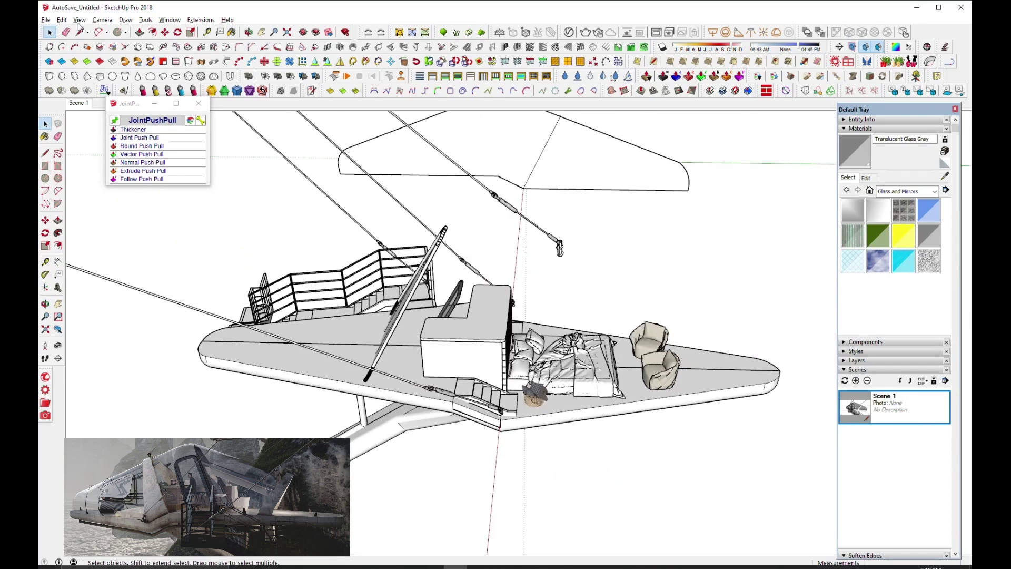
{"action": "left_click", "coordinate": [62, 19]}
{"action": "left_click", "coordinate": [250, 171]}
Explode the pod's group into loose geometry.
{"action": "middle_click_drag", "start_coordinate": [400, 263], "coordinate": [545, 274]}
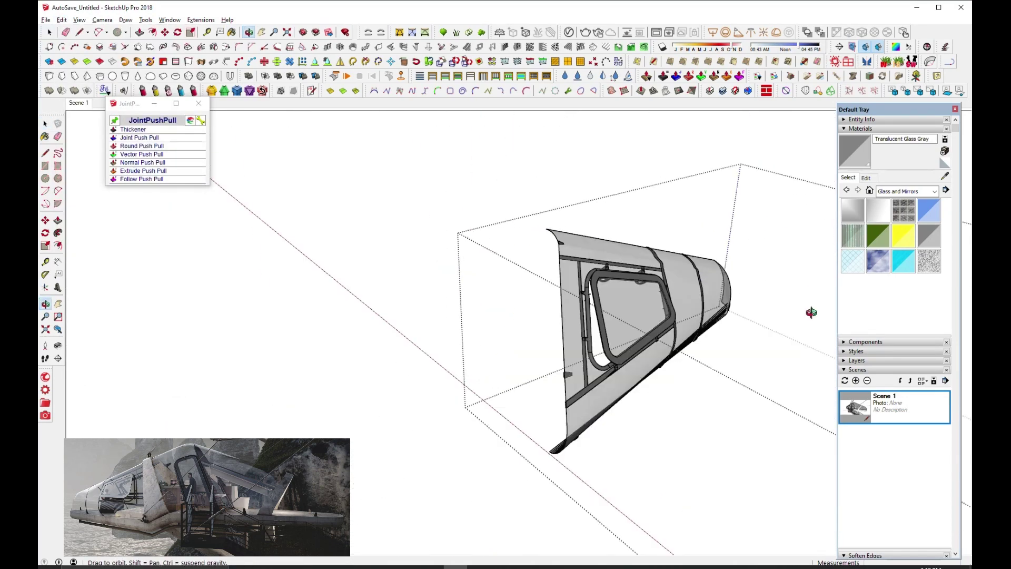
{"action": "scroll", "coordinate": [546, 276], "scroll_direction": "down", "scroll_amount": 3}
{"action": "scroll", "coordinate": [546, 276], "scroll_direction": "up", "scroll_amount": 5}
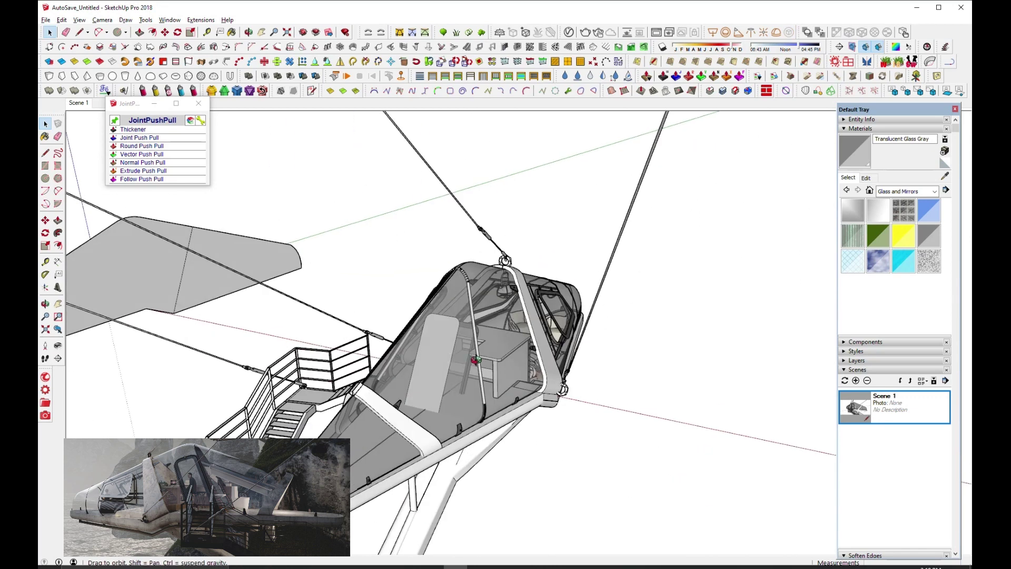
{"action": "right_click", "coordinate": [561, 316]}
{"action": "left_click", "coordinate": [490, 140]}
{"action": "scroll", "coordinate": [453, 301], "scroll_direction": "up", "scroll_amount": 3}
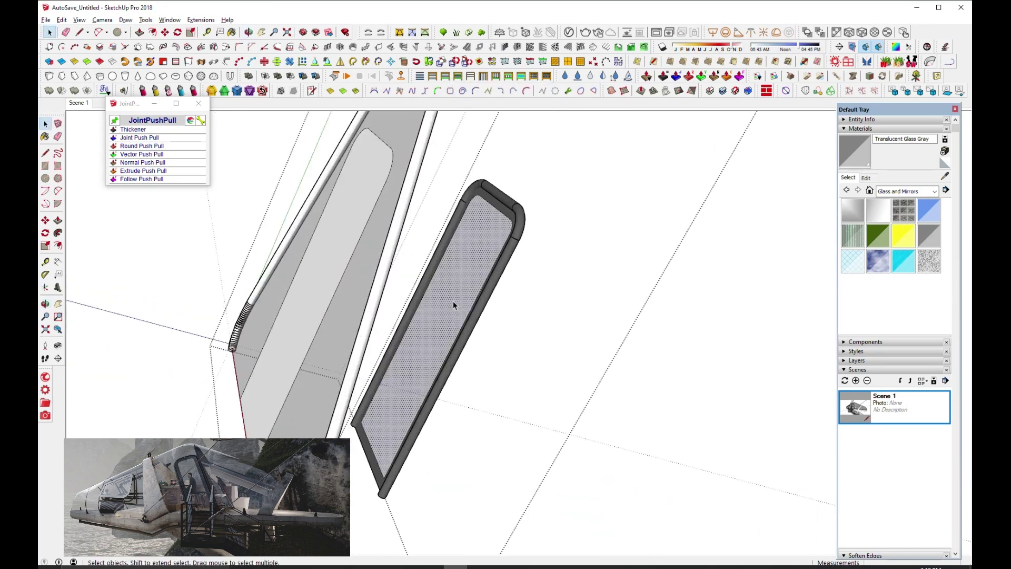
{"action": "scroll", "coordinate": [467, 314], "scroll_direction": "up", "scroll_amount": 3}
Lay the curved handle flat and move-copy it lower on the door panel as a second handle.
{"action": "mouse_move", "coordinate": [466, 315]}
{"action": "middle_mouse_down"}
{"action": "mouse_move", "coordinate": [486, 343]}
{"action": "mouse_move", "coordinate": [311, 402]}
{"action": "middle_mouse_up"}
{"action": "key", "text": "q"}
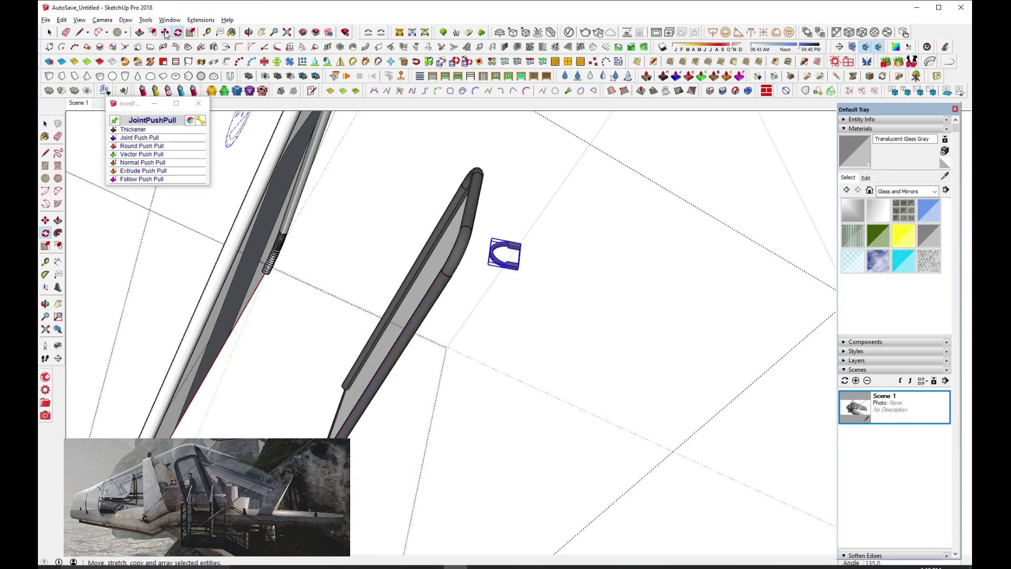
{"action": "scroll", "coordinate": [577, 221], "scroll_direction": "up", "scroll_amount": 3}
{"action": "key", "text": "m"}
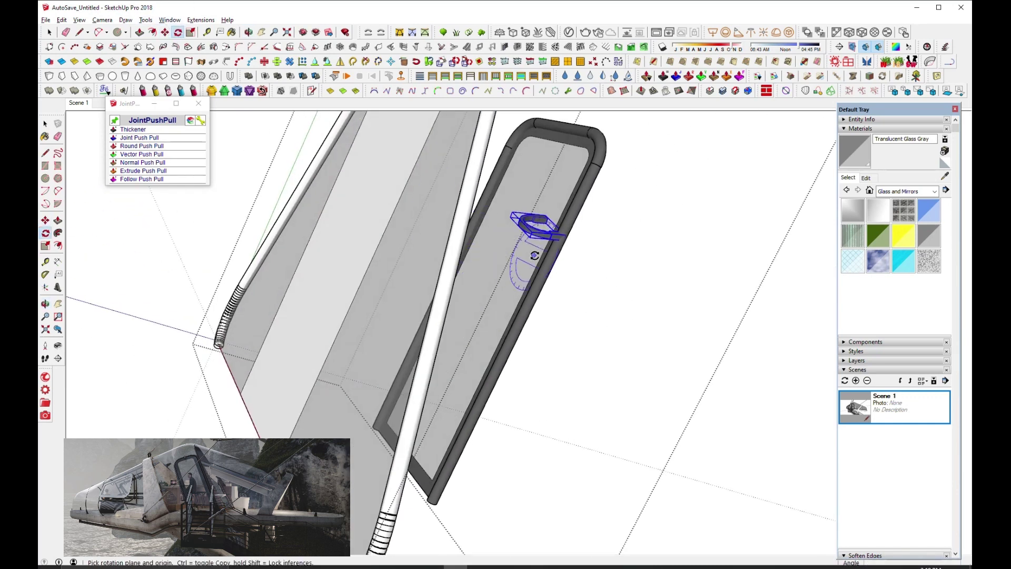
{"action": "left_click", "coordinate": [555, 199]}
{"action": "scroll", "coordinate": [547, 211], "scroll_direction": "up", "scroll_amount": 4}
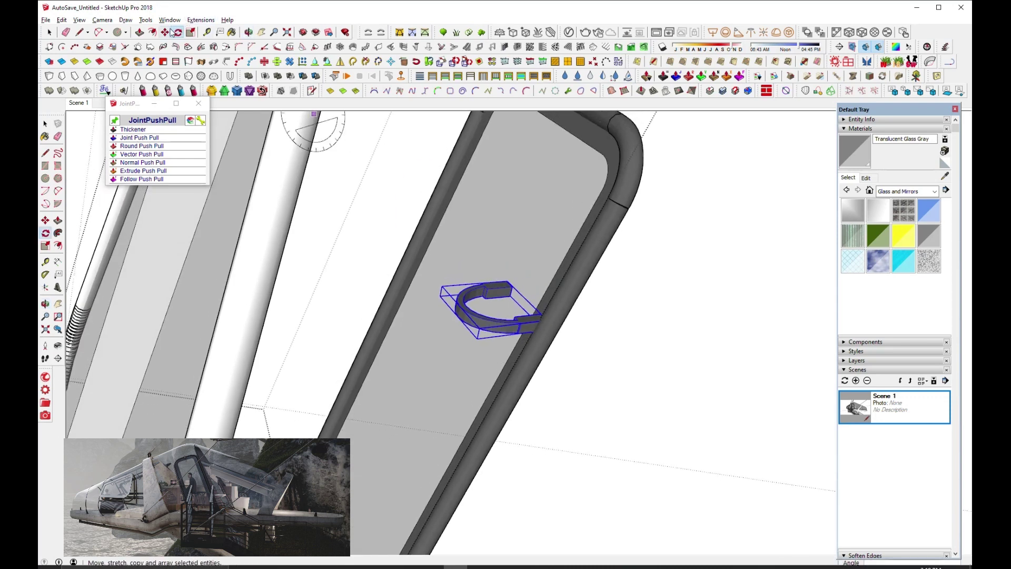
{"action": "scroll", "coordinate": [548, 247], "scroll_direction": "down", "scroll_amount": 2}
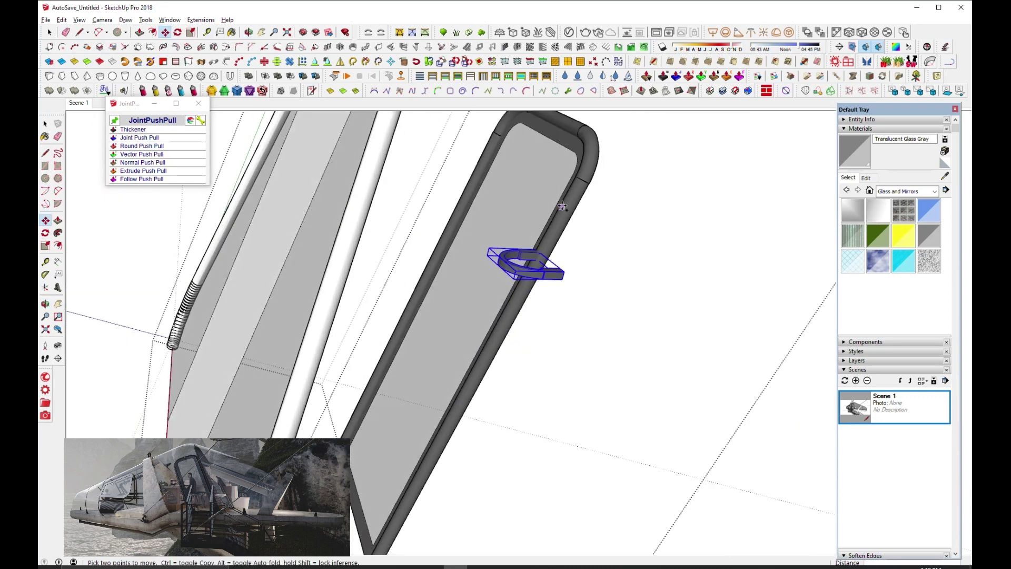
{"action": "left_click", "coordinate": [450, 394]}
{"action": "scroll", "coordinate": [496, 327], "scroll_direction": "down", "scroll_amount": 2}
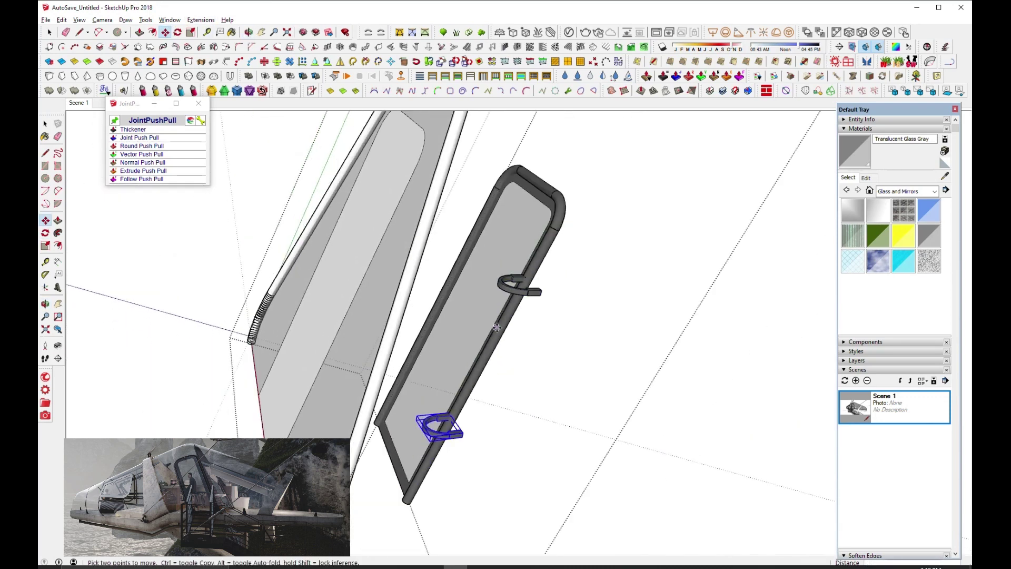
Group the door with both handles and move the group into the triangular panel's opening.
{"action": "left_click", "coordinate": [380, 242]}
{"action": "mouse_move", "coordinate": [381, 242]}
{"action": "middle_mouse_down"}
{"action": "mouse_move", "coordinate": [408, 259]}
{"action": "mouse_move", "coordinate": [438, 163]}
{"action": "middle_mouse_up"}
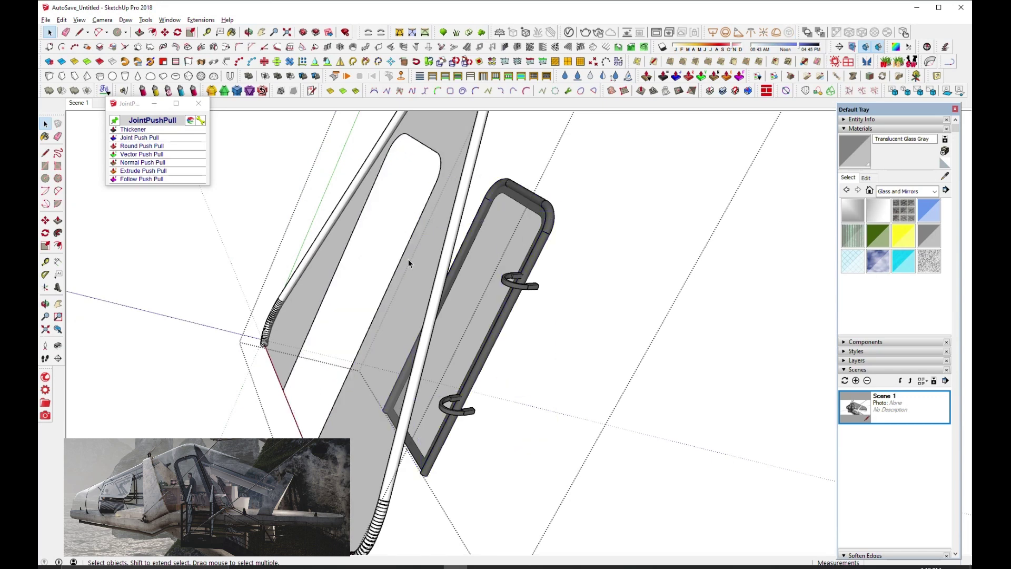
{"action": "mouse_move", "coordinate": [408, 259]}
{"action": "middle_mouse_down"}
{"action": "mouse_move", "coordinate": [463, 282]}
{"action": "mouse_move", "coordinate": [465, 236]}
{"action": "mouse_move", "coordinate": [431, 213]}
{"action": "mouse_move", "coordinate": [443, 179]}
{"action": "middle_mouse_up"}
{"action": "right_click", "coordinate": [433, 350]}
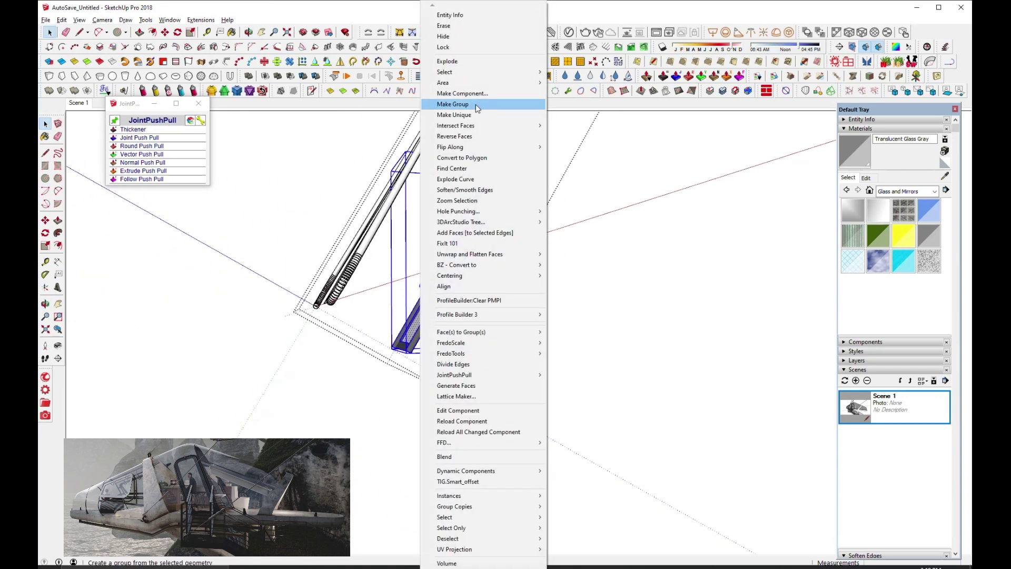
{"action": "left_click", "coordinate": [468, 104]}
{"action": "left_click", "coordinate": [442, 497]}
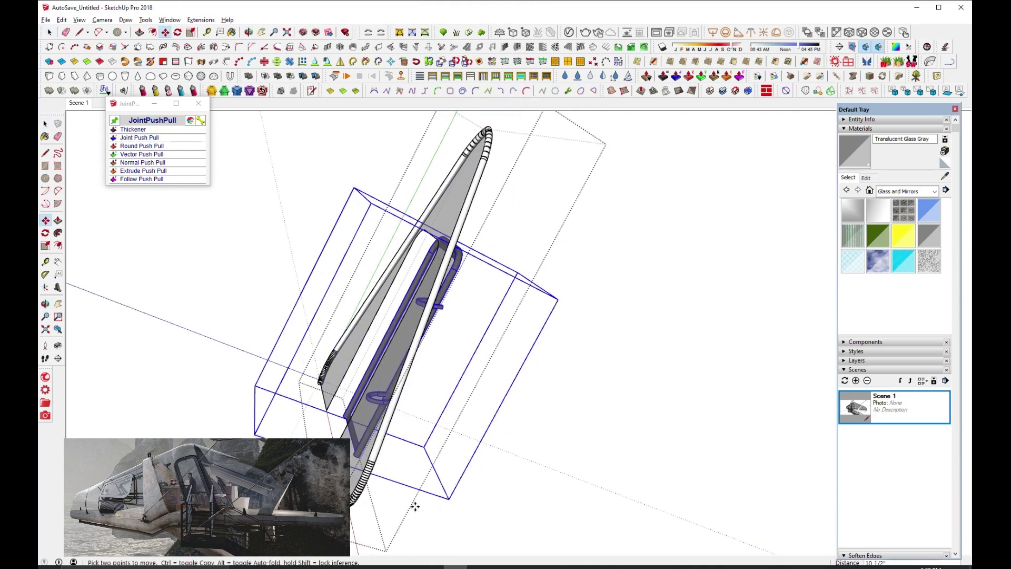
{"action": "mouse_move", "coordinate": [405, 507]}
{"action": "middle_mouse_down"}
{"action": "mouse_move", "coordinate": [713, 444]}
{"action": "mouse_move", "coordinate": [690, 354]}
{"action": "mouse_move", "coordinate": [89, 139]}
{"action": "middle_mouse_up"}
Draw a vertical line beside the door, erase stray edges, and turn it into a white tube.
{"action": "left_click", "coordinate": [597, 364]}
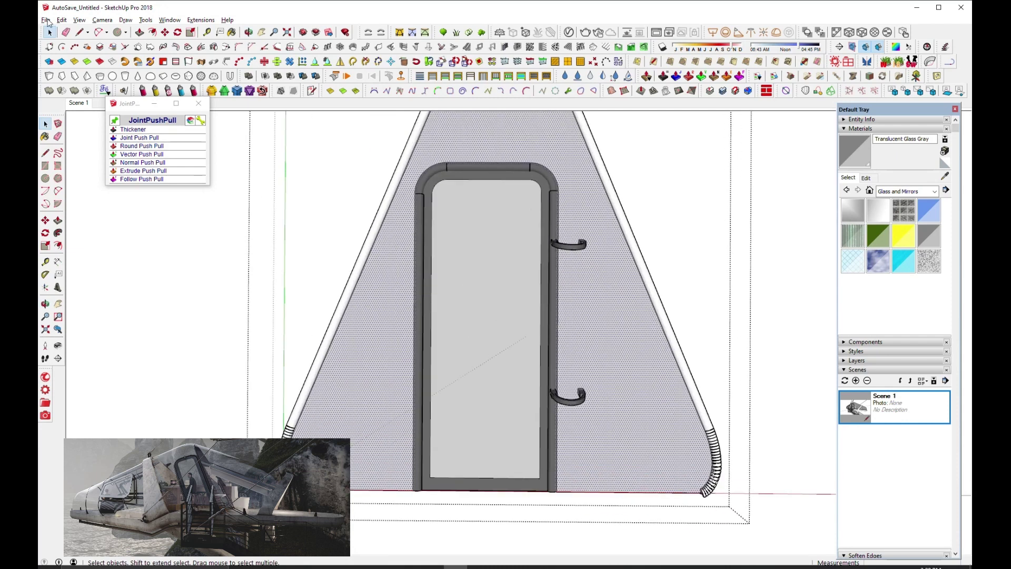
{"action": "left_click", "coordinate": [583, 491]}
{"action": "scroll", "coordinate": [537, 363], "scroll_direction": "down", "scroll_amount": 1}
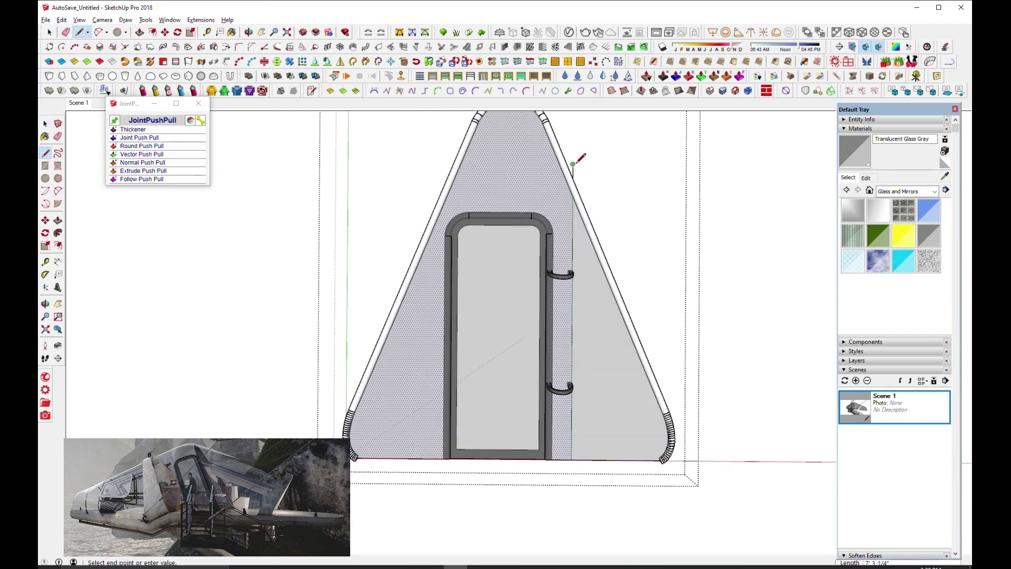
{"action": "left_click_drag", "start_coordinate": [606, 189], "coordinate": [400, 130]}
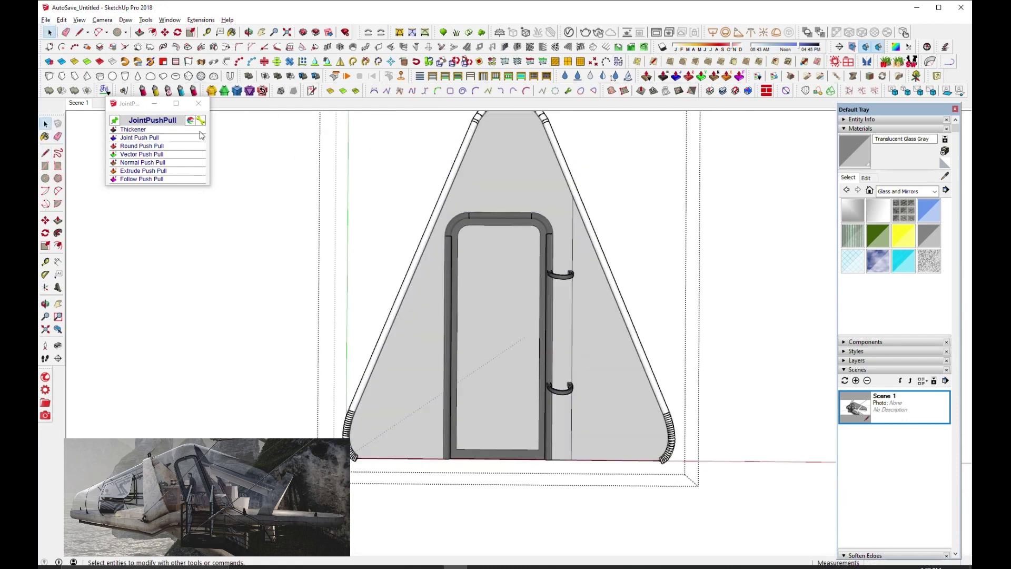
{"action": "left_click", "coordinate": [570, 299]}
{"action": "left_click", "coordinate": [230, 76]}
{"action": "key", "text": "Return"}
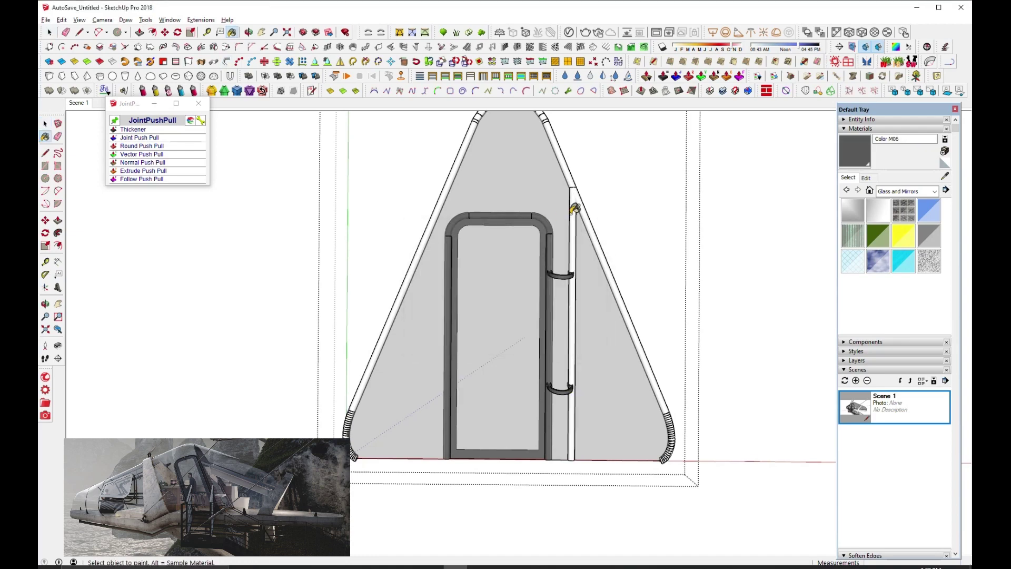
Re-enter the door group, select all its geometry, then close the group.
{"action": "mouse_move", "coordinate": [469, 300]}
{"action": "middle_mouse_down"}
{"action": "mouse_move", "coordinate": [354, 215]}
{"action": "mouse_move", "coordinate": [429, 215]}
{"action": "mouse_move", "coordinate": [264, 235]}
{"action": "mouse_move", "coordinate": [463, 343]}
{"action": "middle_mouse_up"}
{"action": "key", "text": "space"}
{"action": "double_click", "coordinate": [472, 378]}
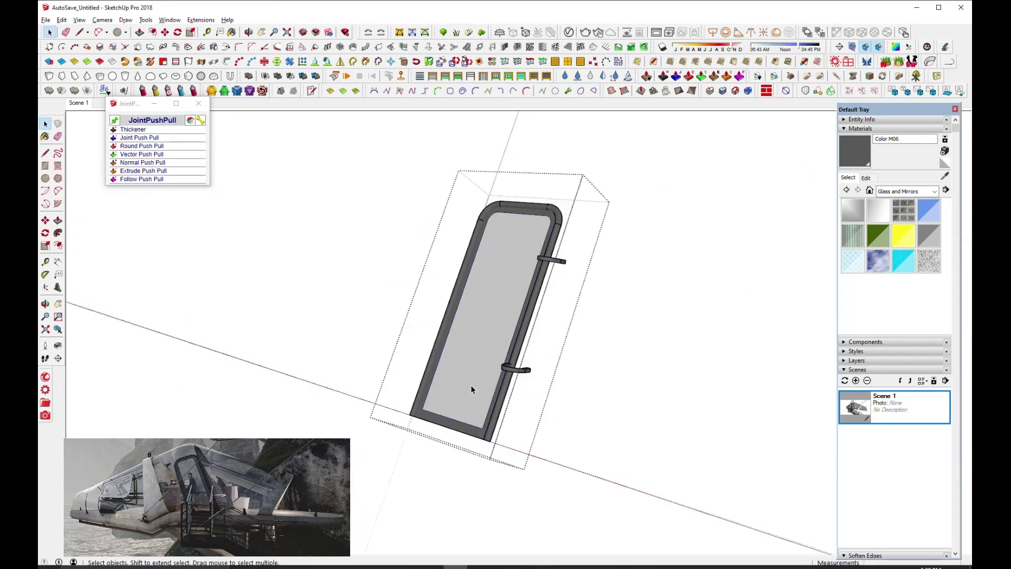
{"action": "key", "text": "ctrl+a"}
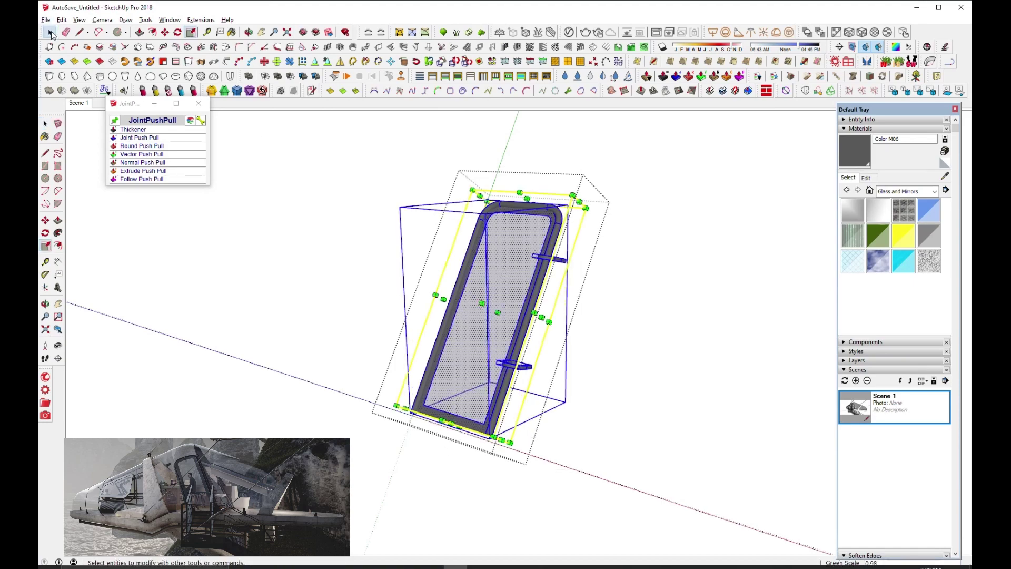
{"action": "key", "text": "Escape"}
{"action": "mouse_move", "coordinate": [670, 136]}
{"action": "middle_mouse_down"}
{"action": "mouse_move", "coordinate": [528, 118]}
{"action": "mouse_move", "coordinate": [339, 355]}
{"action": "mouse_move", "coordinate": [431, 376]}
{"action": "mouse_move", "coordinate": [526, 373]}
{"action": "mouse_move", "coordinate": [533, 316]}
{"action": "middle_mouse_up"}
Try a line from the bracket tip, cancel it, and clear the selection.
{"action": "scroll", "coordinate": [532, 347], "scroll_direction": "down", "scroll_amount": 3}
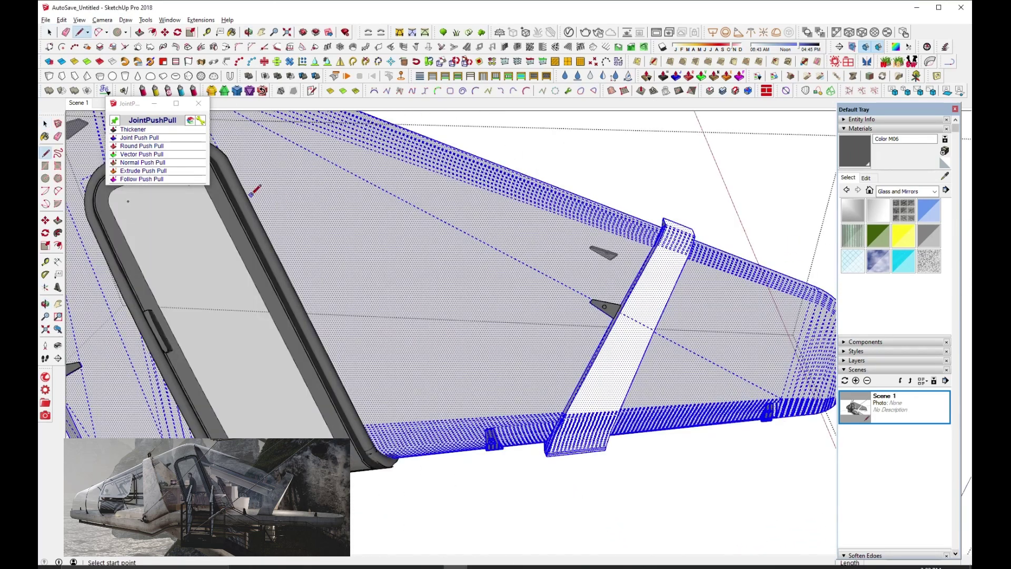
{"action": "scroll", "coordinate": [613, 289], "scroll_direction": "up", "scroll_amount": 3}
{"action": "scroll", "coordinate": [631, 284], "scroll_direction": "up", "scroll_amount": 3}
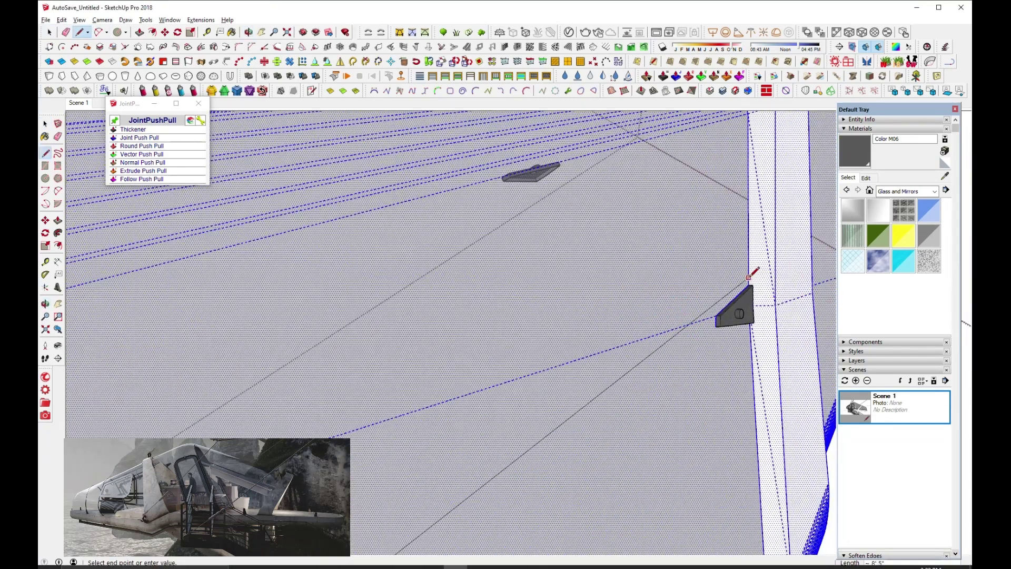
{"action": "left_click", "coordinate": [748, 276]}
{"action": "scroll", "coordinate": [547, 230], "scroll_direction": "down", "scroll_amount": 2}
{"action": "key", "text": "Escape"}
{"action": "scroll", "coordinate": [617, 266], "scroll_direction": "up", "scroll_amount": 3}
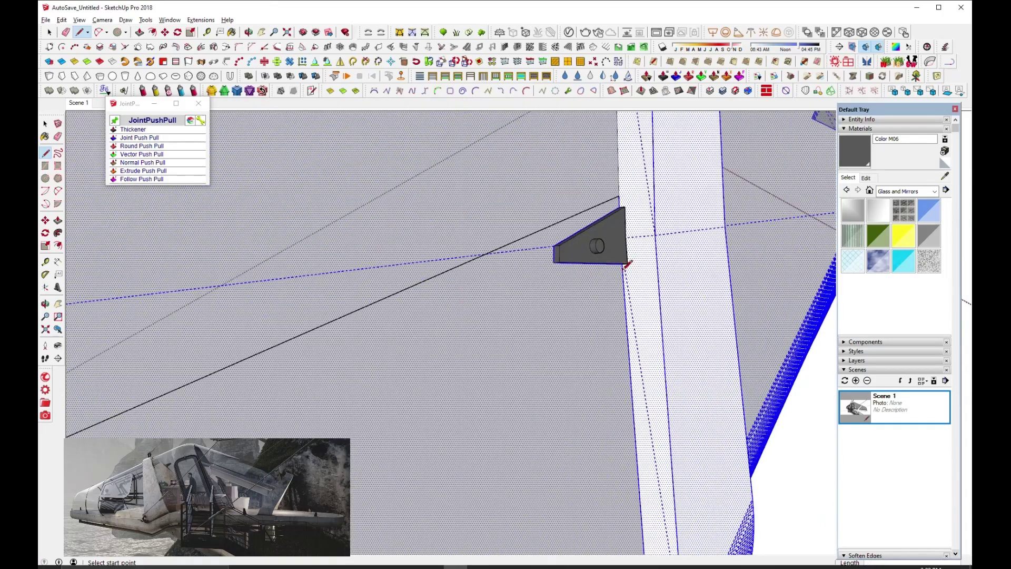
{"action": "left_click", "coordinate": [625, 265]}
{"action": "scroll", "coordinate": [369, 342], "scroll_direction": "down", "scroll_amount": 4}
{"action": "scroll", "coordinate": [237, 389], "scroll_direction": "up", "scroll_amount": 1}
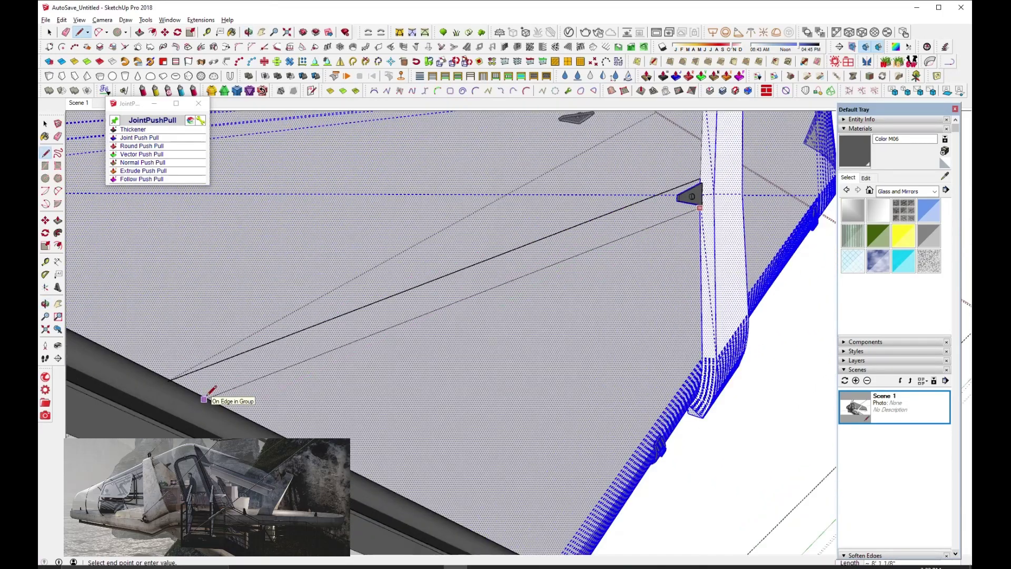
{"action": "left_click", "coordinate": [371, 323]}
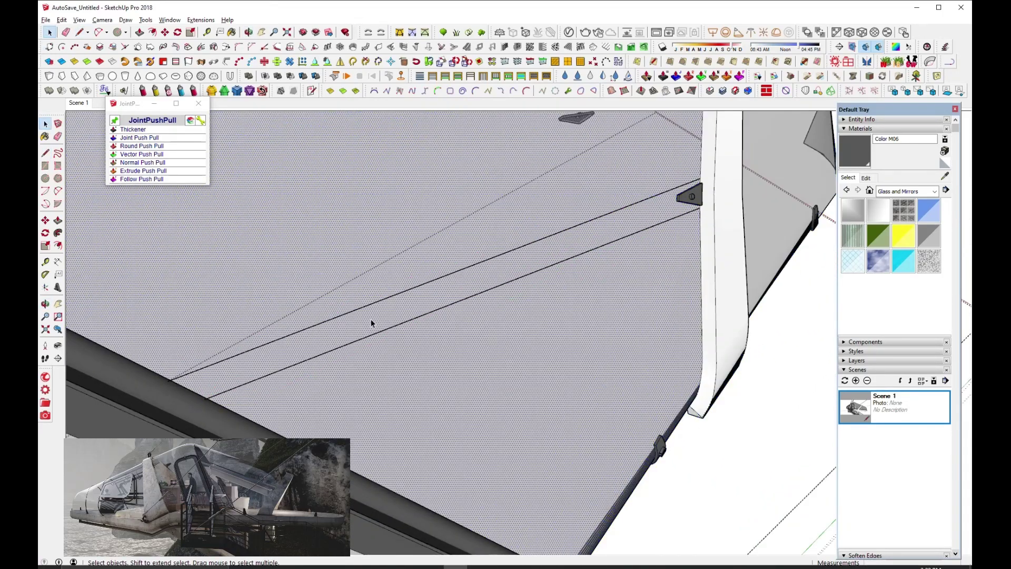
Draw the first line-on-surface from the bracket tip across the canopy.
{"action": "left_click", "coordinate": [784, 64]}
{"action": "left_click", "coordinate": [727, 176]}
{"action": "scroll", "coordinate": [552, 260], "scroll_direction": "down", "scroll_amount": 3}
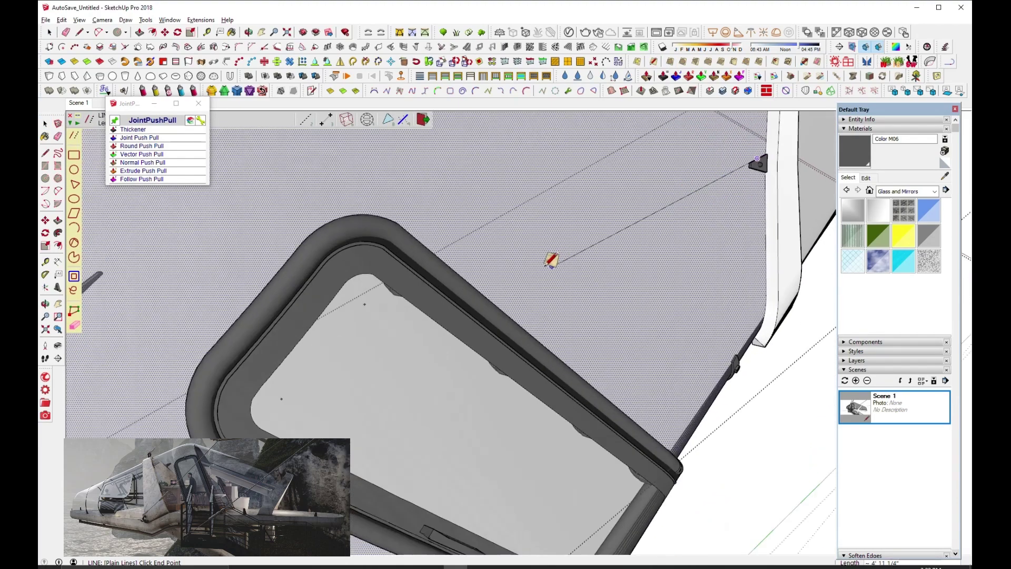
{"action": "middle_click_drag", "start_coordinate": [552, 260], "coordinate": [396, 274]}
{"action": "scroll", "coordinate": [367, 243], "scroll_direction": "up", "scroll_amount": 3}
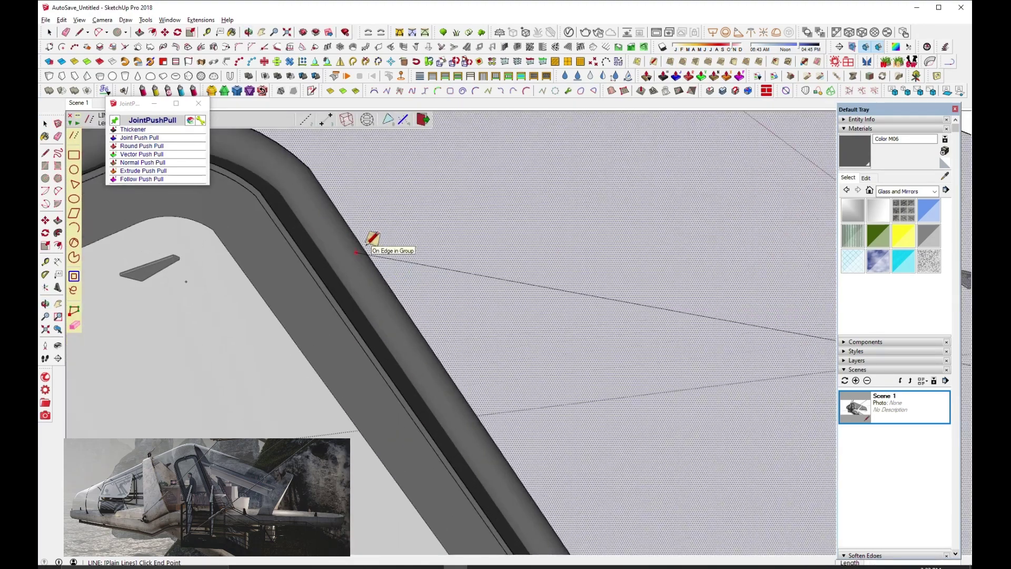
{"action": "scroll", "coordinate": [374, 234], "scroll_direction": "up", "scroll_amount": 2}
{"action": "right_click", "coordinate": [384, 253]}
Draw a second surface line beside the bracket to outline the strap strip.
{"action": "key", "text": "space"}
{"action": "middle_click_drag", "start_coordinate": [337, 275], "coordinate": [474, 274]}
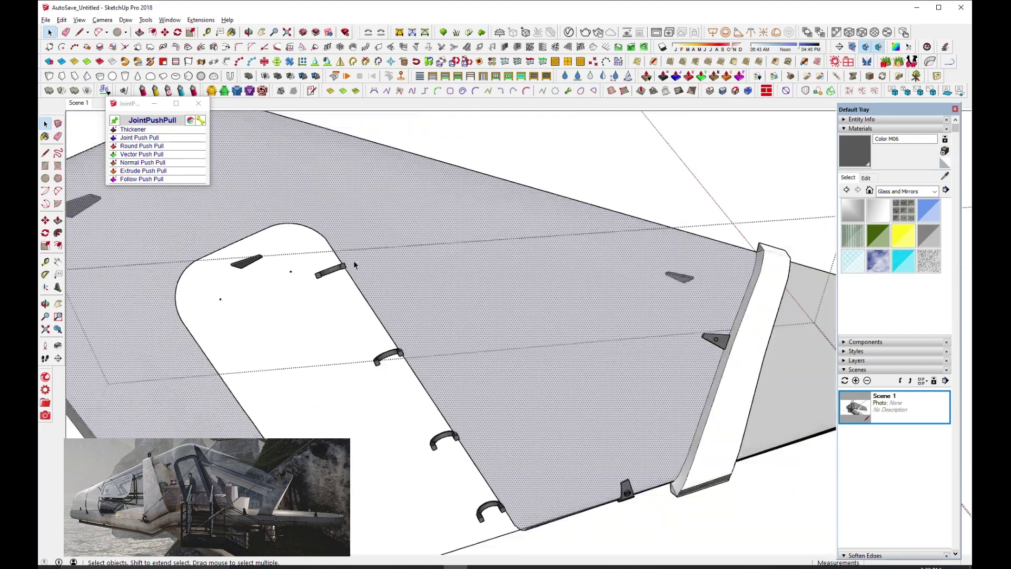
{"action": "left_click", "coordinate": [784, 64]}
{"action": "scroll", "coordinate": [677, 349], "scroll_direction": "up", "scroll_amount": 3}
{"action": "middle_click_drag", "start_coordinate": [676, 349], "coordinate": [329, 314]}
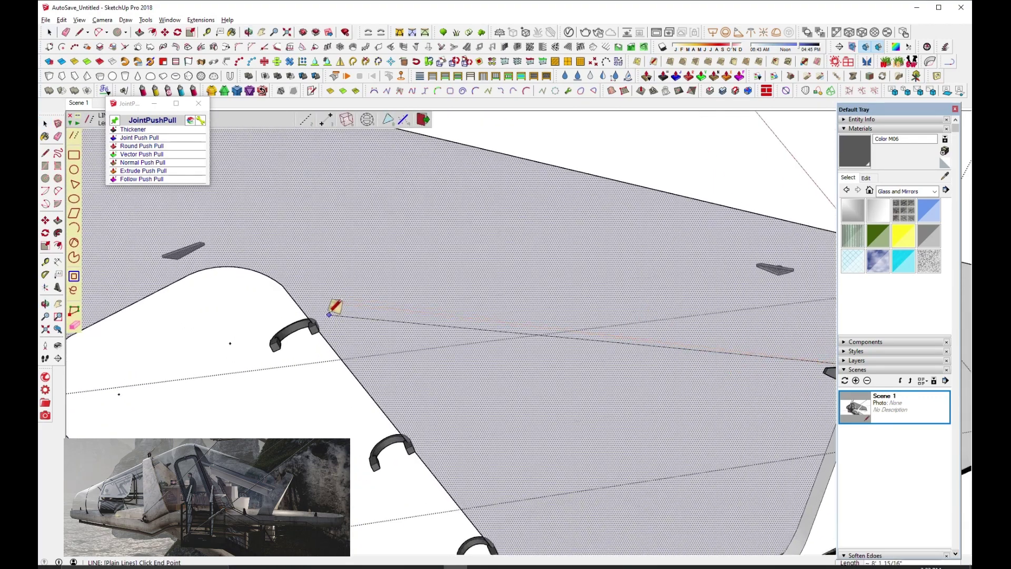
{"action": "left_click", "coordinate": [306, 309]}
{"action": "scroll", "coordinate": [322, 321], "scroll_direction": "up", "scroll_amount": 3}
{"action": "left_click", "coordinate": [336, 347]}
{"action": "scroll", "coordinate": [418, 321], "scroll_direction": "down", "scroll_amount": 3}
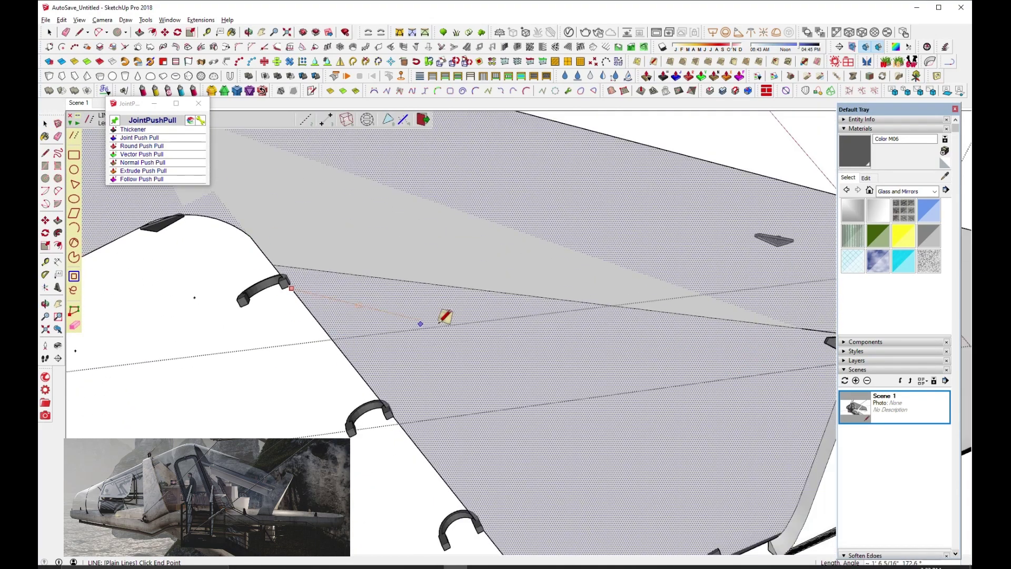
{"action": "scroll", "coordinate": [812, 289], "scroll_direction": "up", "scroll_amount": 3}
{"action": "scroll", "coordinate": [706, 271], "scroll_direction": "up", "scroll_amount": 2}
{"action": "scroll", "coordinate": [747, 208], "scroll_direction": "up", "scroll_amount": 2}
{"action": "scroll", "coordinate": [744, 198], "scroll_direction": "up", "scroll_amount": 2}
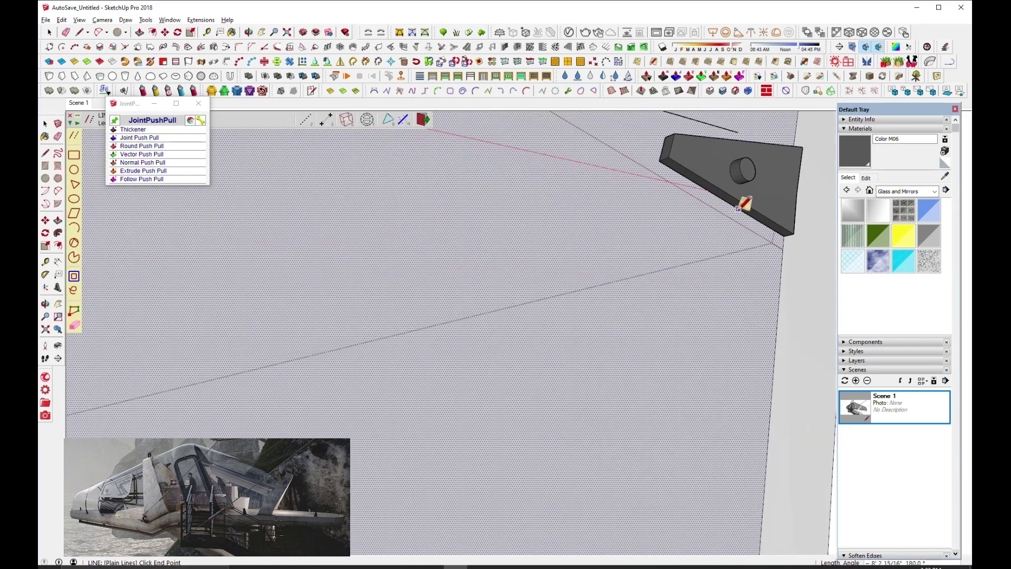
{"action": "mouse_move", "coordinate": [745, 198]}
{"action": "middle_mouse_down"}
{"action": "mouse_move", "coordinate": [669, 209]}
{"action": "mouse_move", "coordinate": [729, 169]}
{"action": "middle_mouse_up"}
{"action": "scroll", "coordinate": [754, 183], "scroll_direction": "up", "scroll_amount": 2}
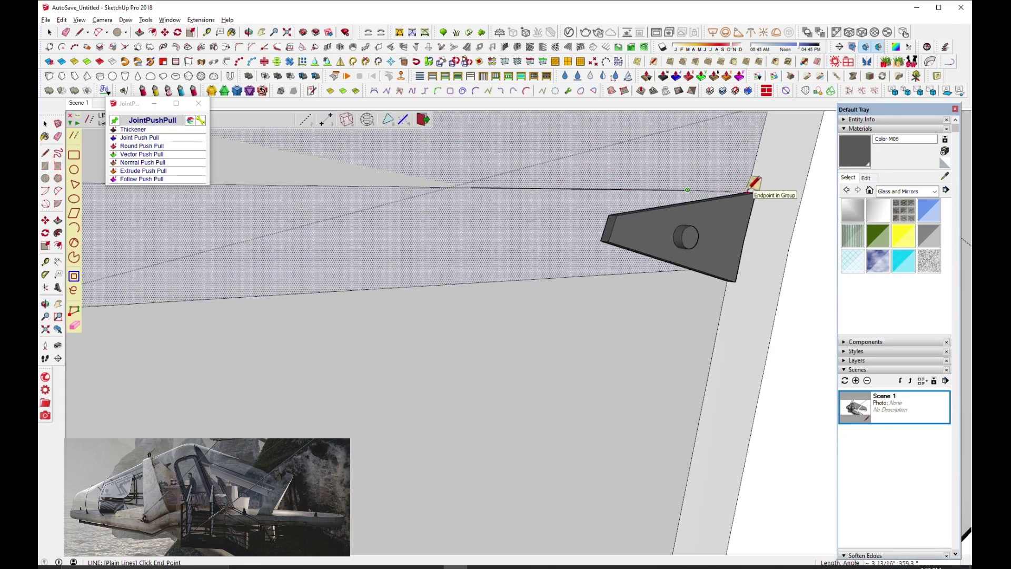
{"action": "scroll", "coordinate": [747, 189], "scroll_direction": "down", "scroll_amount": 2}
{"action": "key", "text": "space"}
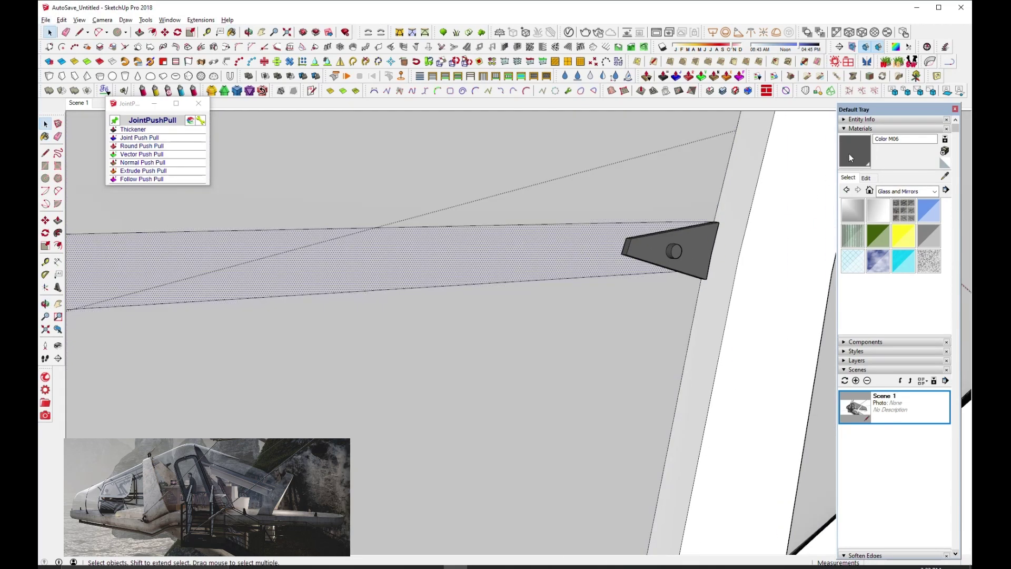
Paint the strip Color M06 and thicken it with JointPushPull Thickener.
{"action": "left_click", "coordinate": [851, 157]}
{"action": "left_click_drag", "start_coordinate": [518, 247], "coordinate": [509, 221]}
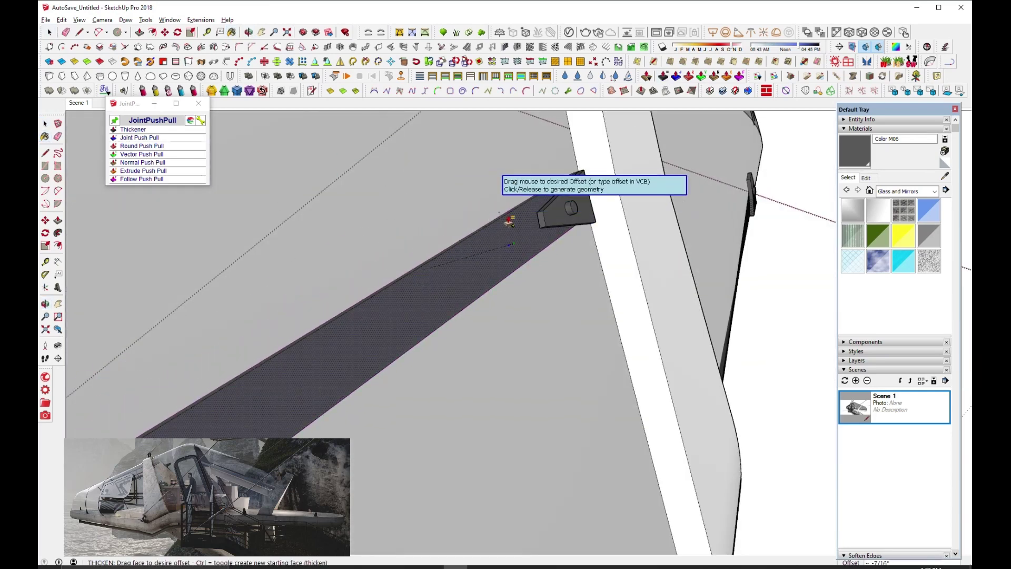
{"action": "key", "text": "Return"}
{"action": "middle_click_drag", "start_coordinate": [514, 231], "coordinate": [378, 304]}
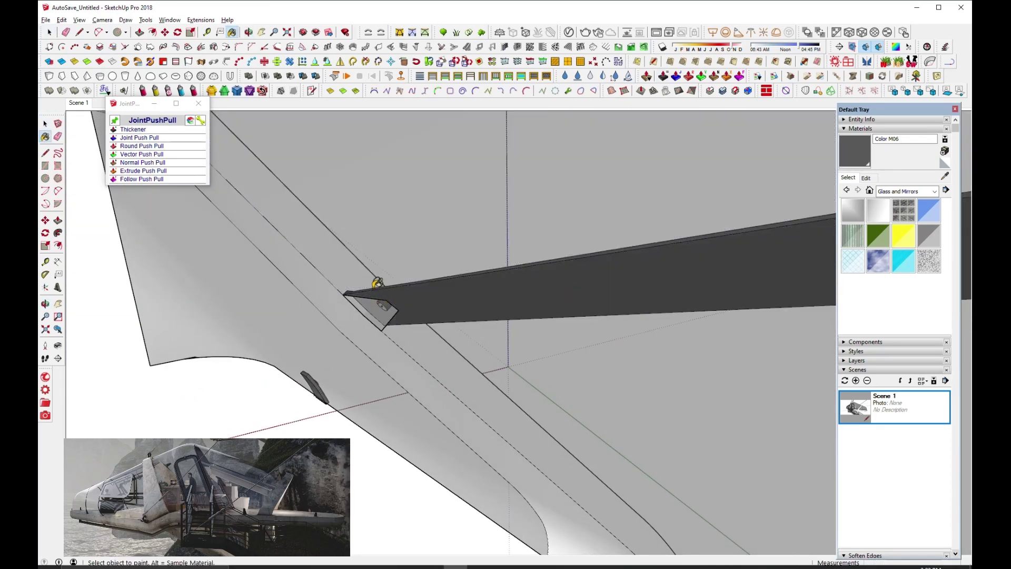
{"action": "key", "text": "space"}
{"action": "double_click", "coordinate": [377, 315]}
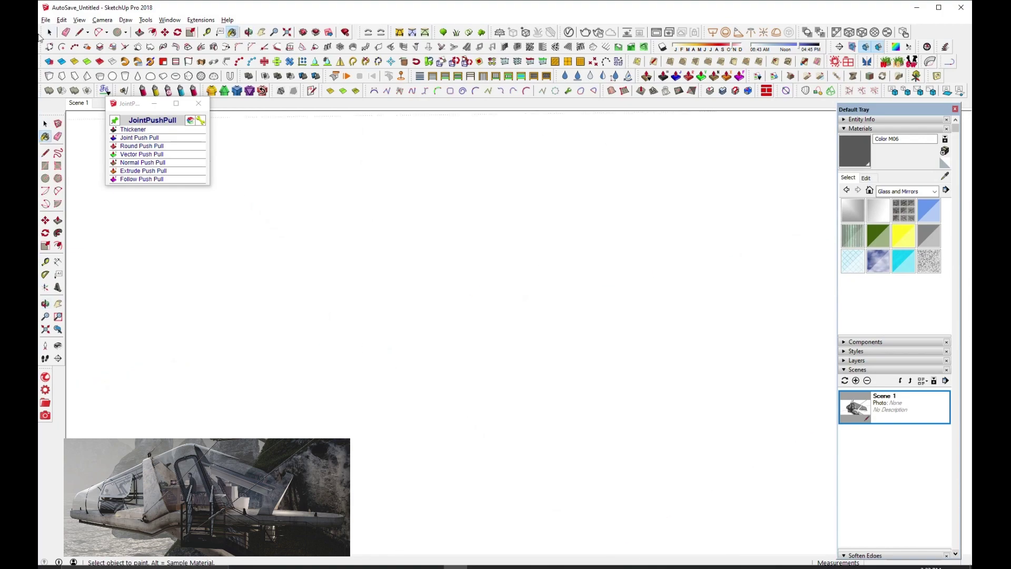
Orbit around the pod and double-click the side hull panel to edit it in isolation.
{"action": "scroll", "coordinate": [474, 354], "scroll_direction": "up", "scroll_amount": 10}
{"action": "mouse_move", "coordinate": [580, 337]}
{"action": "middle_mouse_down"}
{"action": "mouse_move", "coordinate": [532, 333]}
{"action": "mouse_move", "coordinate": [611, 324]}
{"action": "middle_mouse_up"}
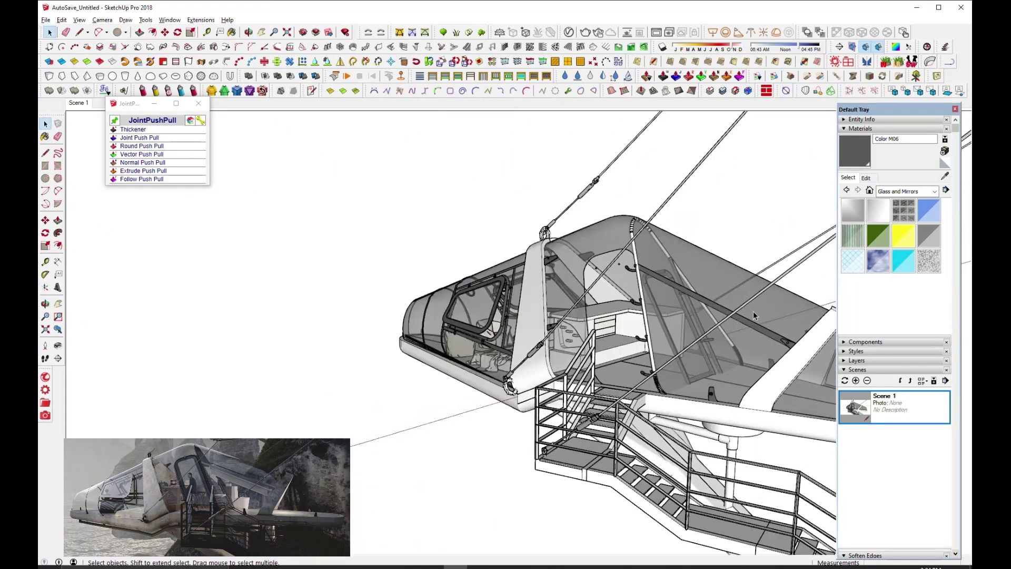
{"action": "scroll", "coordinate": [610, 324], "scroll_direction": "up", "scroll_amount": 5}
{"action": "left_click", "coordinate": [611, 323]}
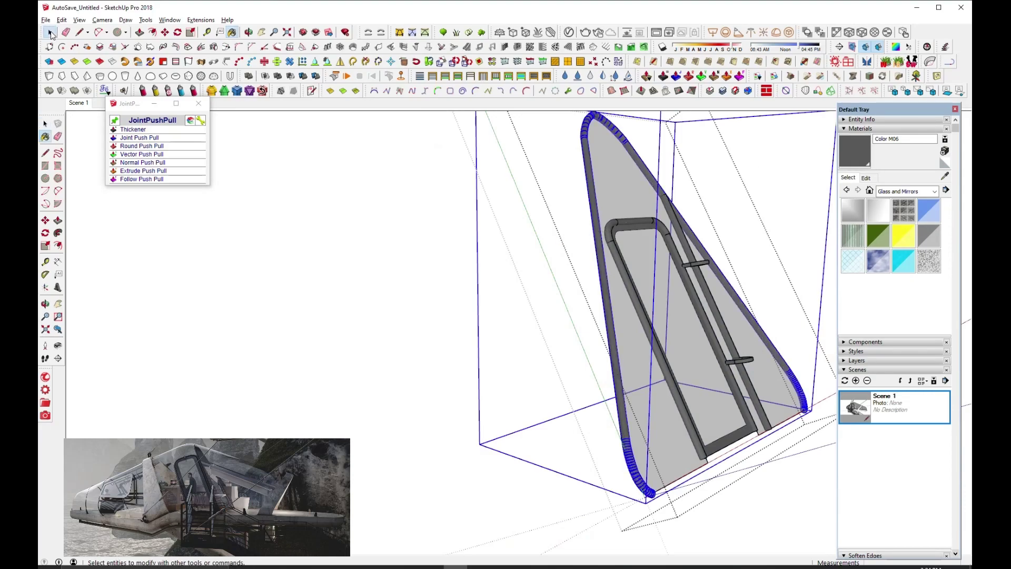
{"action": "mouse_move", "coordinate": [569, 362]}
{"action": "middle_mouse_down"}
{"action": "mouse_move", "coordinate": [448, 265]}
{"action": "mouse_move", "coordinate": [368, 295]}
{"action": "middle_mouse_up"}
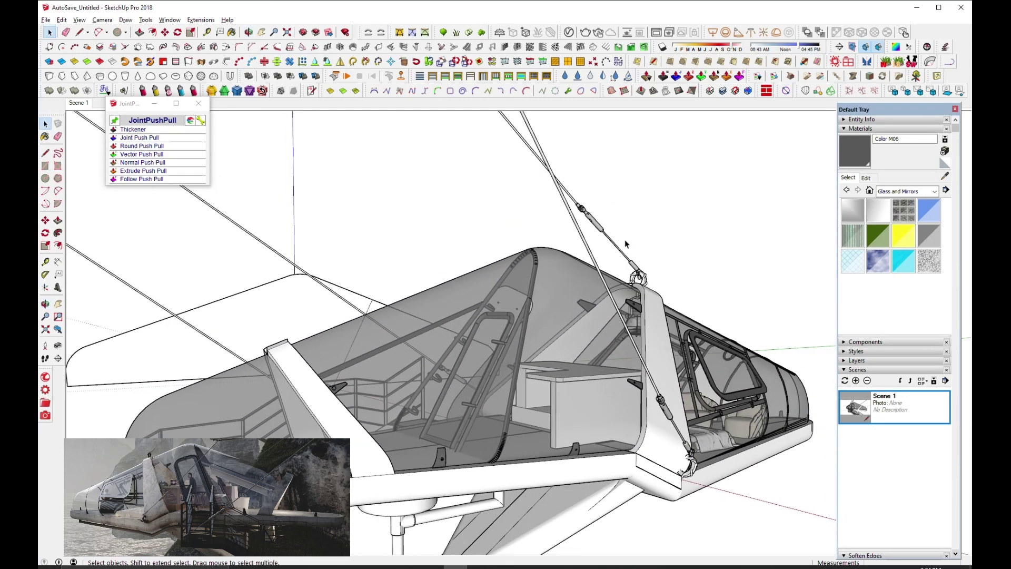
{"action": "mouse_move", "coordinate": [626, 244]}
{"action": "middle_mouse_down"}
{"action": "mouse_move", "coordinate": [371, 380]}
{"action": "mouse_move", "coordinate": [510, 425]}
{"action": "mouse_move", "coordinate": [773, 439]}
{"action": "middle_mouse_up"}
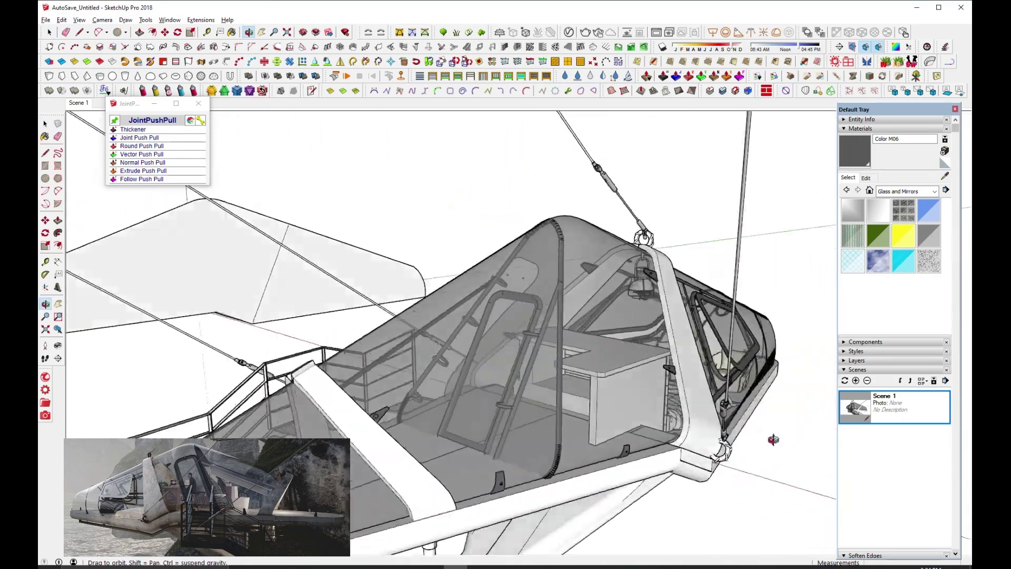
{"action": "mouse_move", "coordinate": [773, 440]}
{"action": "middle_mouse_down"}
{"action": "mouse_move", "coordinate": [280, 349]}
{"action": "mouse_move", "coordinate": [427, 390]}
{"action": "middle_mouse_up"}
{"action": "double_click", "coordinate": [280, 350]}
Draw a circle on the hull panel face and sweep a 2-inch tube around it.
{"action": "left_click", "coordinate": [427, 389]}
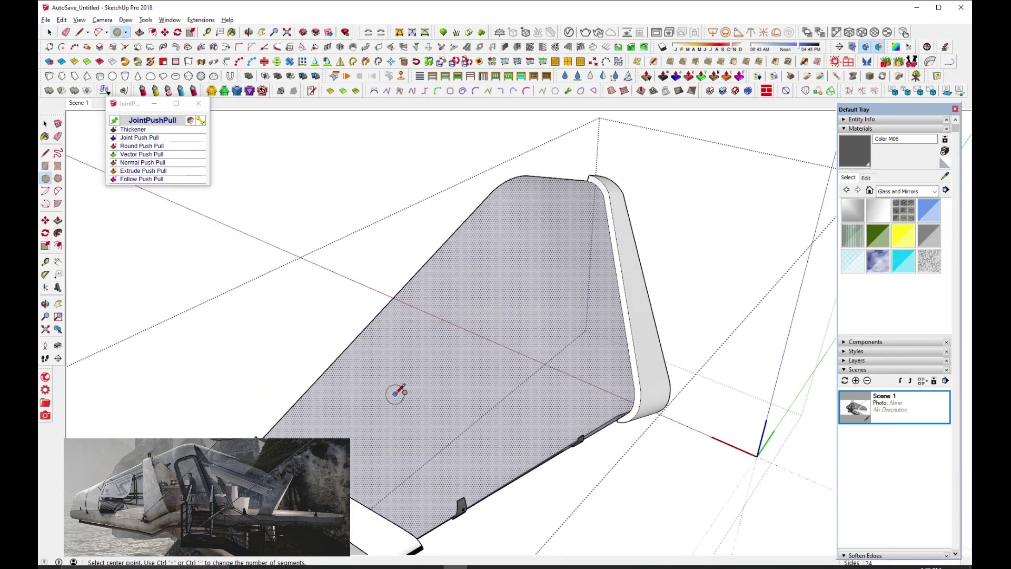
{"action": "scroll", "coordinate": [413, 376], "scroll_direction": "up", "scroll_amount": 3}
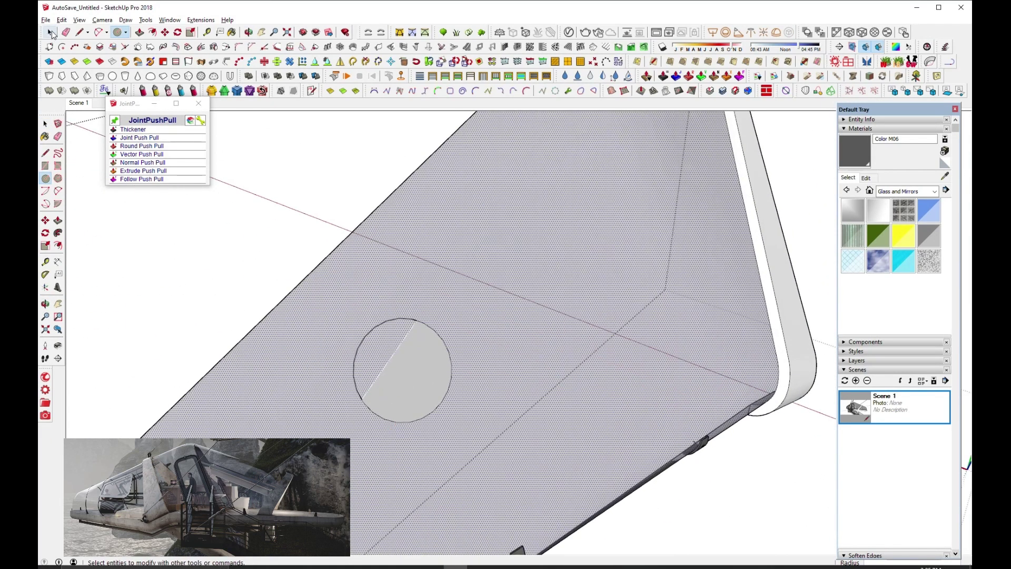
{"action": "scroll", "coordinate": [398, 375], "scroll_direction": "up", "scroll_amount": 2}
{"action": "key", "text": "space"}
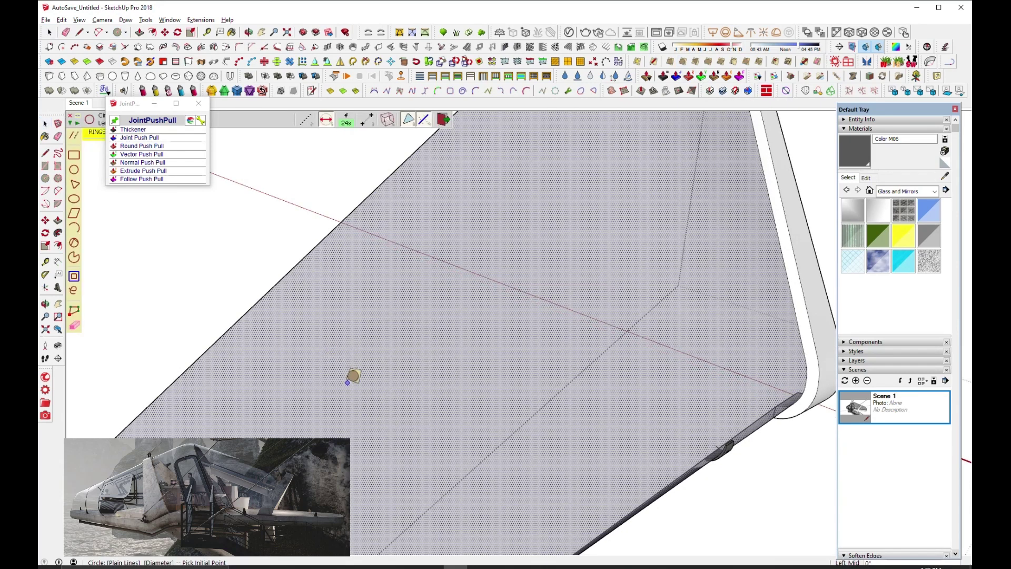
{"action": "left_click", "coordinate": [363, 390]}
{"action": "scroll", "coordinate": [383, 377], "scroll_direction": "down", "scroll_amount": 2}
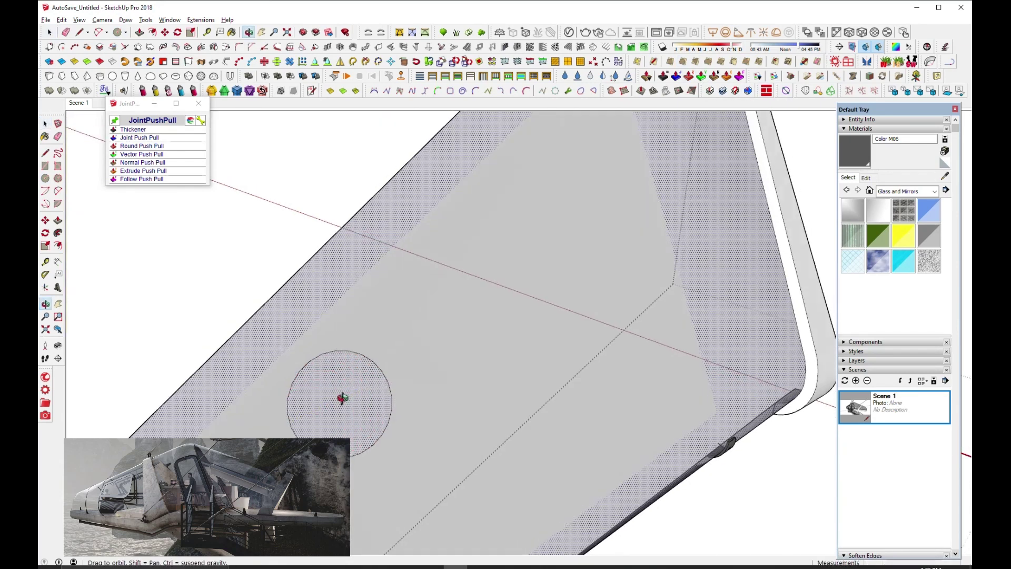
{"action": "key", "text": "space"}
{"action": "left_click", "coordinate": [424, 341]}
{"action": "left_click", "coordinate": [252, 61]}
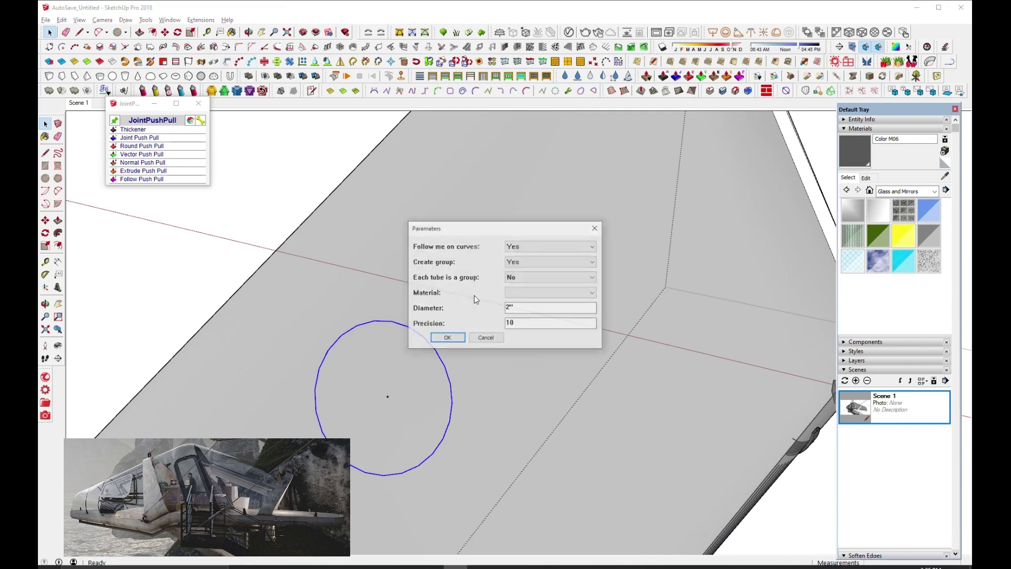
{"action": "left_click", "coordinate": [487, 338]}
Thicken the ring into an offset porthole frame and orbit back out to the cabin.
{"action": "mouse_move", "coordinate": [392, 435]}
{"action": "middle_mouse_down"}
{"action": "mouse_move", "coordinate": [497, 292]}
{"action": "mouse_move", "coordinate": [341, 209]}
{"action": "middle_mouse_up"}
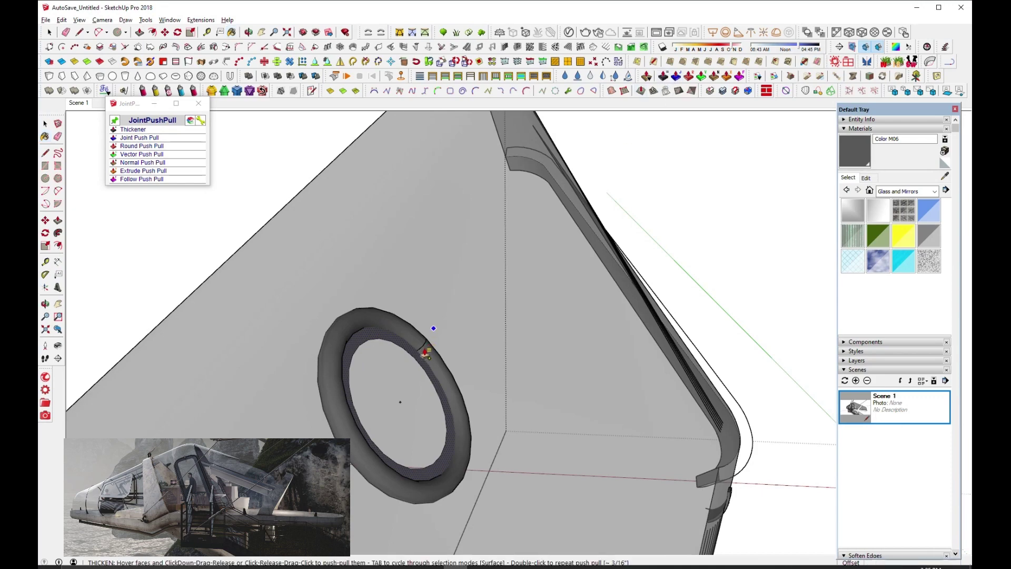
{"action": "scroll", "coordinate": [427, 354], "scroll_direction": "up", "scroll_amount": 2}
{"action": "left_click_drag", "start_coordinate": [421, 333], "coordinate": [406, 350]}
{"action": "key", "text": "space"}
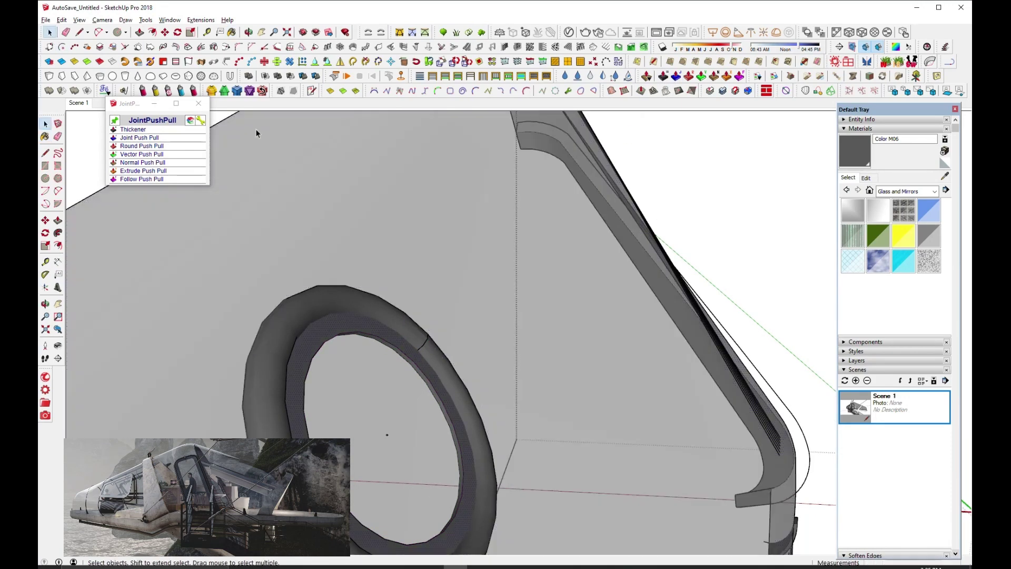
{"action": "scroll", "coordinate": [465, 279], "scroll_direction": "down", "scroll_amount": 5}
{"action": "mouse_move", "coordinate": [466, 279]}
{"action": "middle_mouse_down"}
{"action": "mouse_move", "coordinate": [163, 332]}
{"action": "mouse_move", "coordinate": [519, 381]}
{"action": "mouse_move", "coordinate": [550, 287]}
{"action": "mouse_move", "coordinate": [558, 318]}
{"action": "mouse_move", "coordinate": [714, 388]}
{"action": "mouse_move", "coordinate": [414, 312]}
{"action": "middle_mouse_up"}
{"action": "scroll", "coordinate": [519, 381], "scroll_direction": "down", "scroll_amount": 3}
{"action": "scroll", "coordinate": [590, 337], "scroll_direction": "up", "scroll_amount": 3}
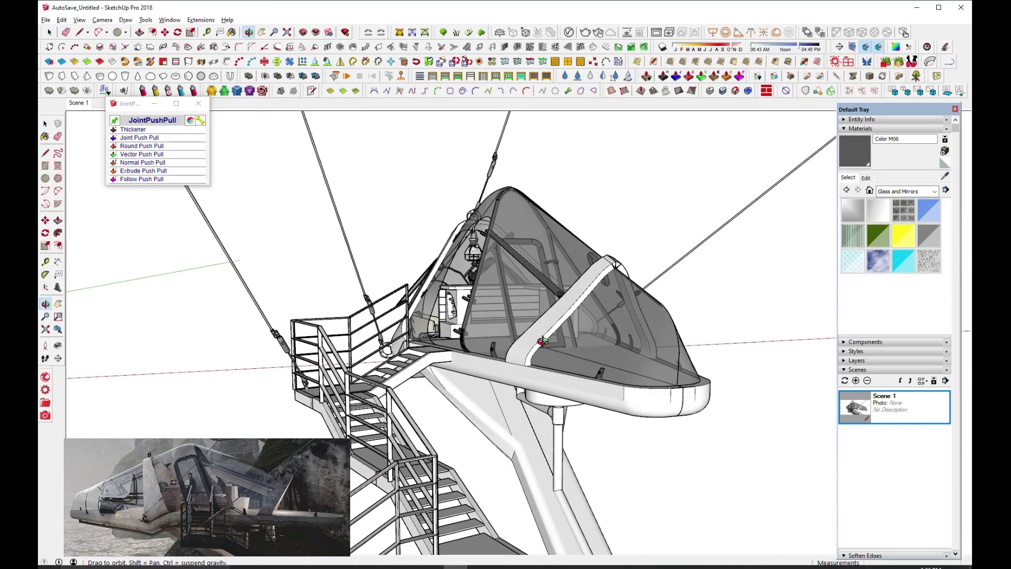
{"action": "scroll", "coordinate": [414, 312], "scroll_direction": "up", "scroll_amount": 3}
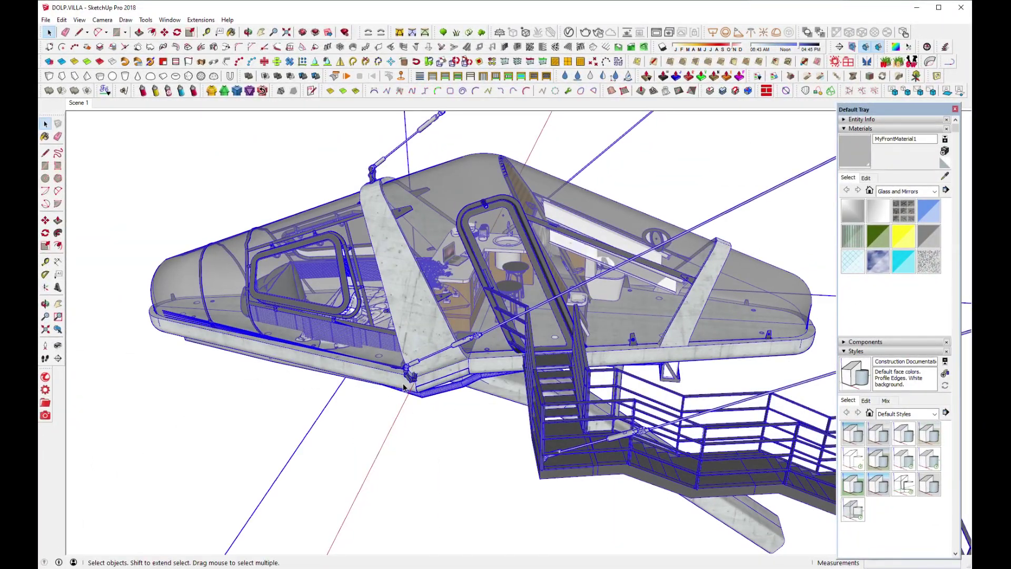
Deselect, turn on Hide Rest Of Model, and orbit over the open cabin floor.
{"action": "left_click", "coordinate": [404, 387]}
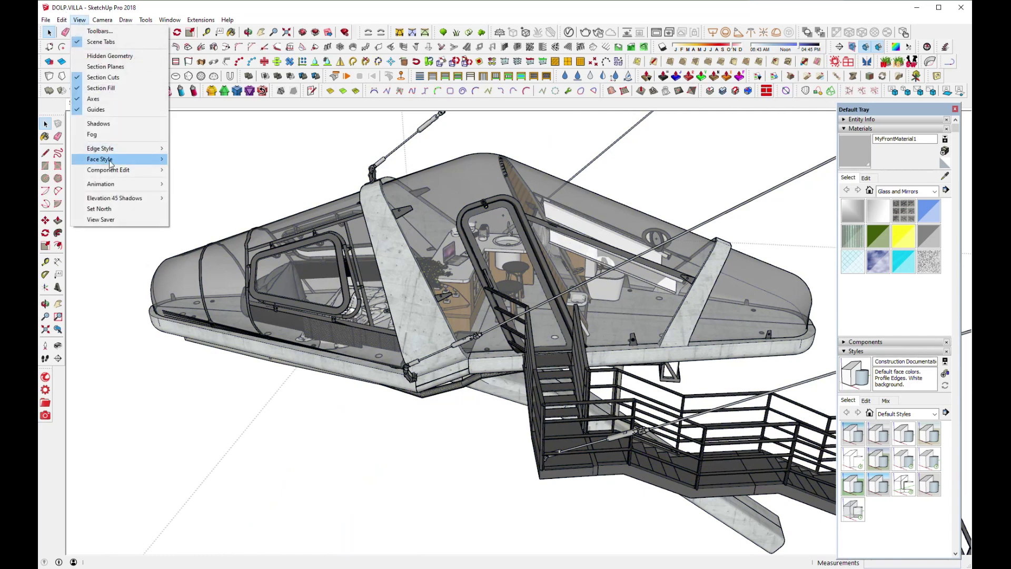
{"action": "left_click", "coordinate": [201, 172]}
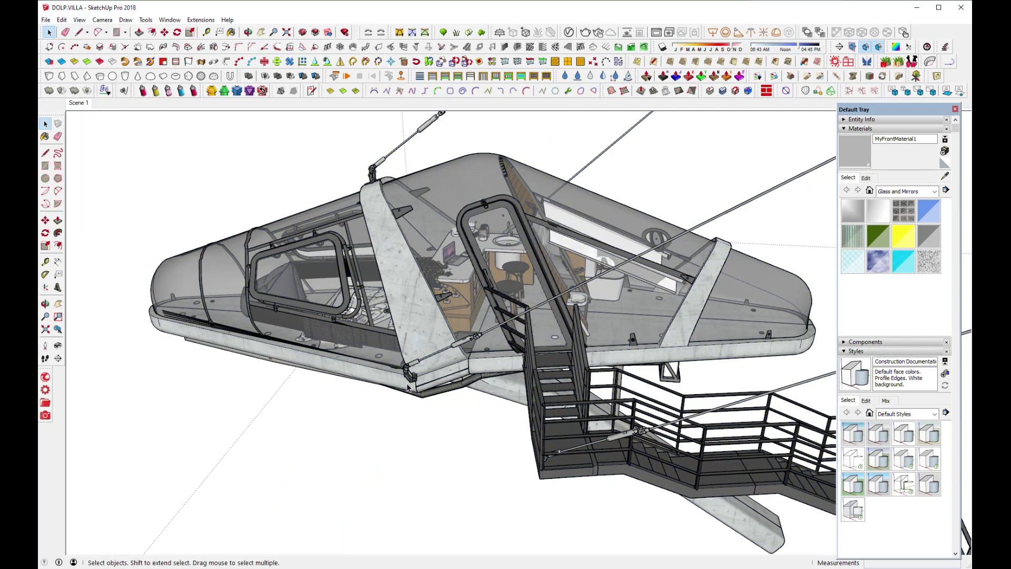
{"action": "mouse_move", "coordinate": [474, 421]}
{"action": "middle_mouse_down"}
{"action": "mouse_move", "coordinate": [684, 420]}
{"action": "mouse_move", "coordinate": [656, 295]}
{"action": "mouse_move", "coordinate": [558, 418]}
{"action": "mouse_move", "coordinate": [700, 337]}
{"action": "middle_mouse_up"}
{"action": "mouse_move", "coordinate": [284, 487]}
{"action": "middle_mouse_down"}
{"action": "mouse_move", "coordinate": [413, 485]}
{"action": "mouse_move", "coordinate": [416, 472]}
{"action": "mouse_move", "coordinate": [355, 464]}
{"action": "middle_mouse_up"}
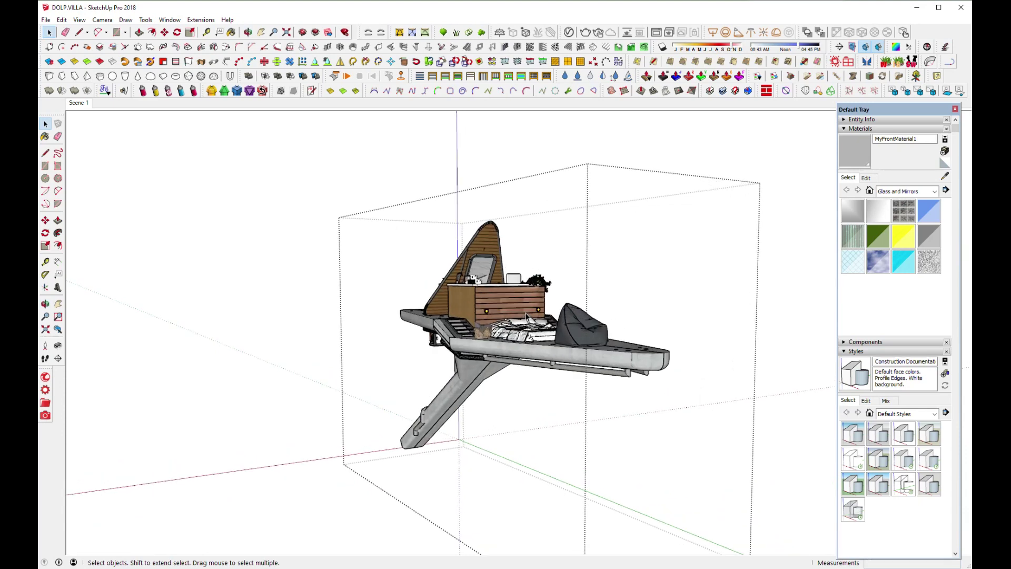
{"action": "mouse_move", "coordinate": [526, 316]}
{"action": "middle_mouse_down"}
{"action": "mouse_move", "coordinate": [617, 467]}
{"action": "mouse_move", "coordinate": [687, 475]}
{"action": "middle_mouse_up"}
{"action": "mouse_move", "coordinate": [377, 385]}
{"action": "middle_mouse_down"}
{"action": "mouse_move", "coordinate": [610, 407]}
{"action": "mouse_move", "coordinate": [658, 428]}
{"action": "mouse_move", "coordinate": [538, 413]}
{"action": "middle_mouse_up"}
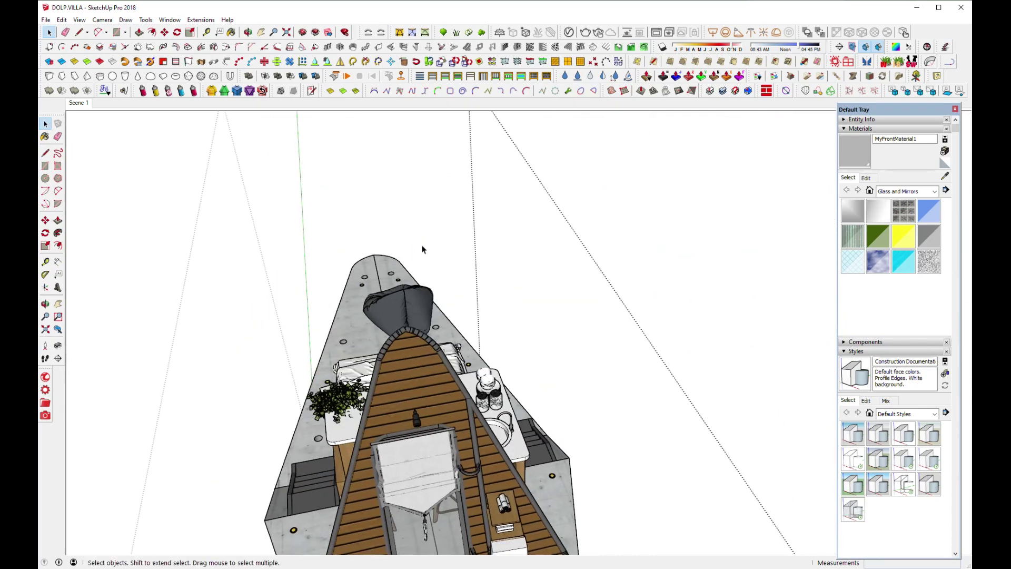
Orbit and pan around the pod to review the bed, bathroom, underside and stairs.
{"action": "middle_click_drag", "start_coordinate": [520, 378], "coordinate": [616, 377]}
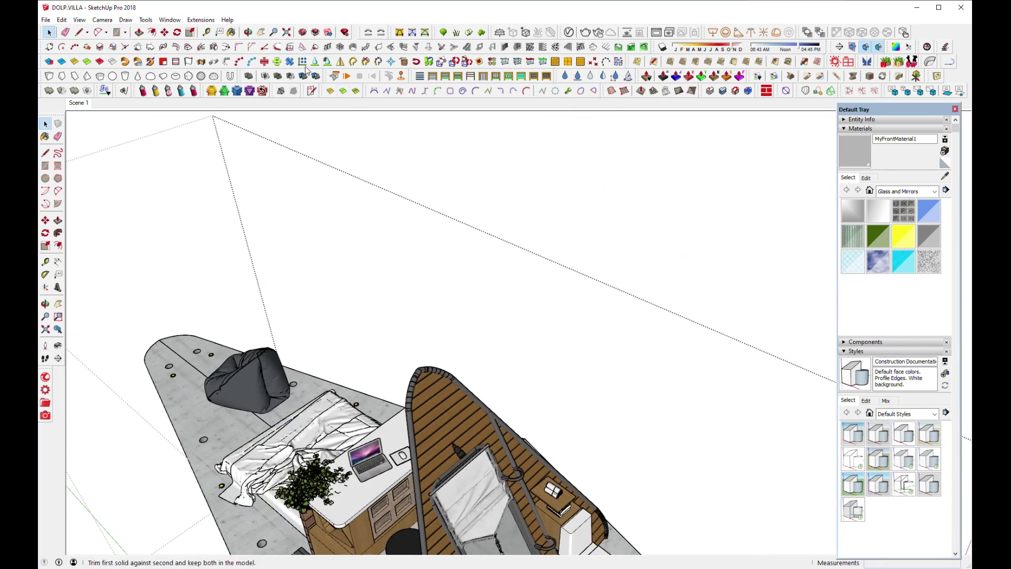
{"action": "mouse_move", "coordinate": [487, 296]}
{"action": "middle_mouse_down"}
{"action": "mouse_move", "coordinate": [504, 261]}
{"action": "mouse_move", "coordinate": [458, 299]}
{"action": "middle_mouse_up"}
{"action": "scroll", "coordinate": [533, 248], "scroll_direction": "down", "scroll_amount": 2}
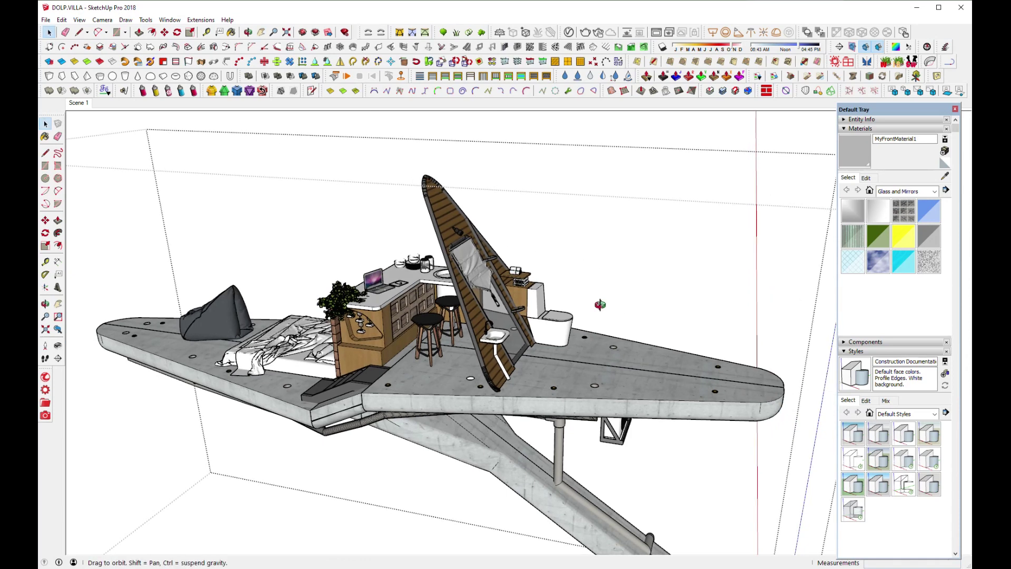
{"action": "mouse_move", "coordinate": [599, 304]}
{"action": "middle_mouse_down"}
{"action": "mouse_move", "coordinate": [602, 244]}
{"action": "mouse_move", "coordinate": [486, 216]}
{"action": "middle_mouse_up"}
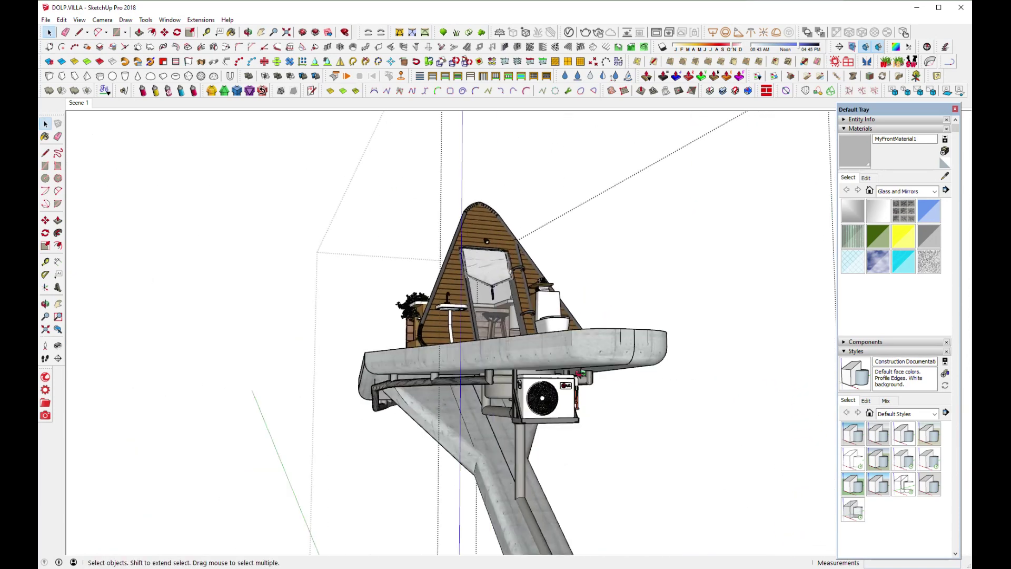
{"action": "middle_click_drag", "start_coordinate": [448, 371], "coordinate": [420, 387]}
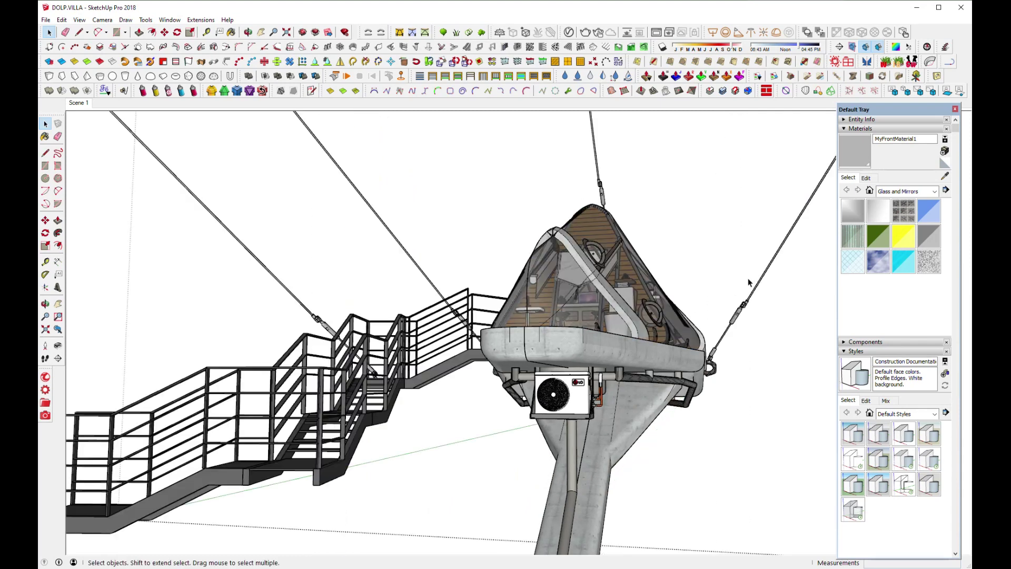
{"action": "middle_click_drag", "start_coordinate": [448, 333], "coordinate": [594, 379]}
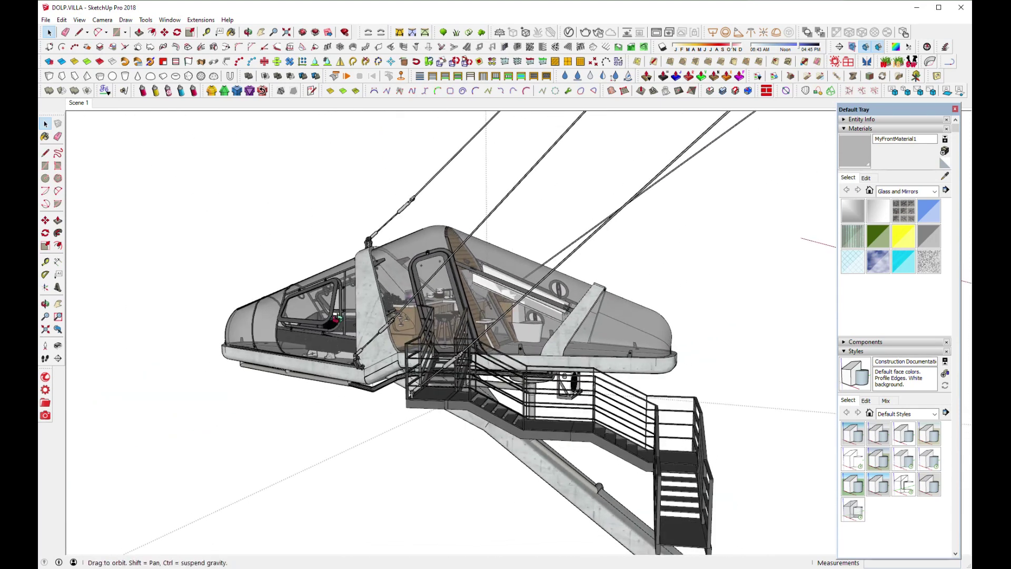
{"action": "middle_click_drag", "start_coordinate": [337, 318], "coordinate": [528, 302]}
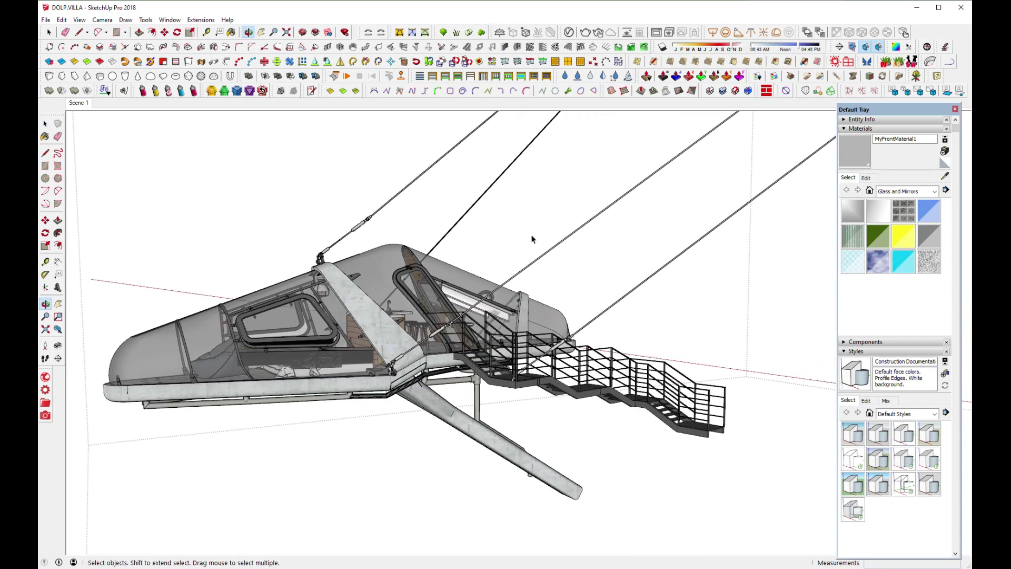
{"action": "left_click_drag", "start_coordinate": [442, 345], "coordinate": [545, 341]}
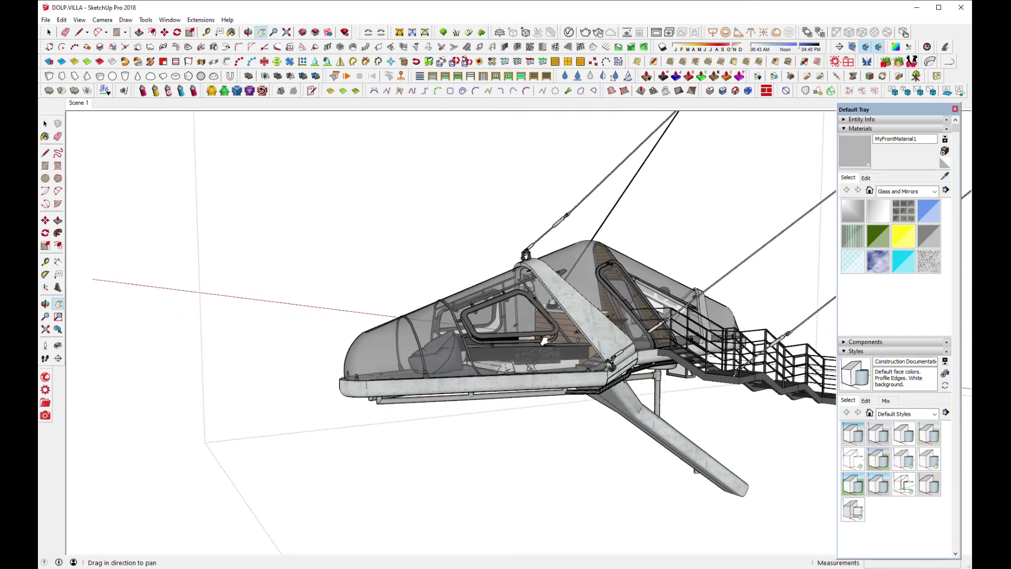
{"action": "mouse_move", "coordinate": [651, 344]}
{"action": "middle_mouse_down"}
{"action": "mouse_move", "coordinate": [613, 358]}
{"action": "mouse_move", "coordinate": [517, 330]}
{"action": "middle_mouse_up"}
{"action": "key", "text": "h"}
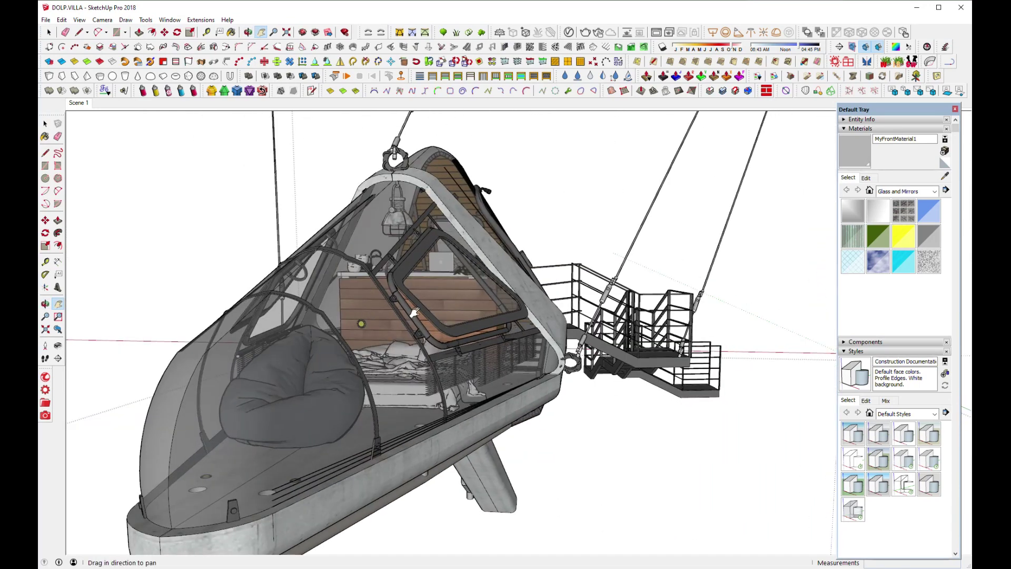
{"action": "left_click_drag", "start_coordinate": [415, 312], "coordinate": [484, 291]}
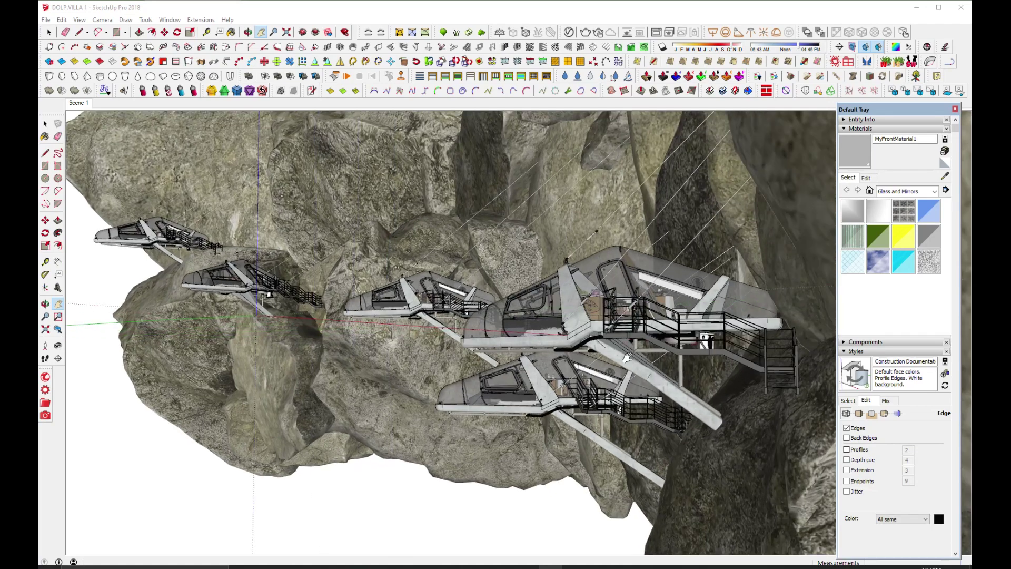
{"action": "mouse_move", "coordinate": [679, 369]}
{"action": "middle_mouse_down"}
{"action": "mouse_move", "coordinate": [639, 354]}
{"action": "mouse_move", "coordinate": [658, 343]}
{"action": "middle_mouse_up"}
{"action": "scroll", "coordinate": [674, 332], "scroll_direction": "up", "scroll_amount": 5}
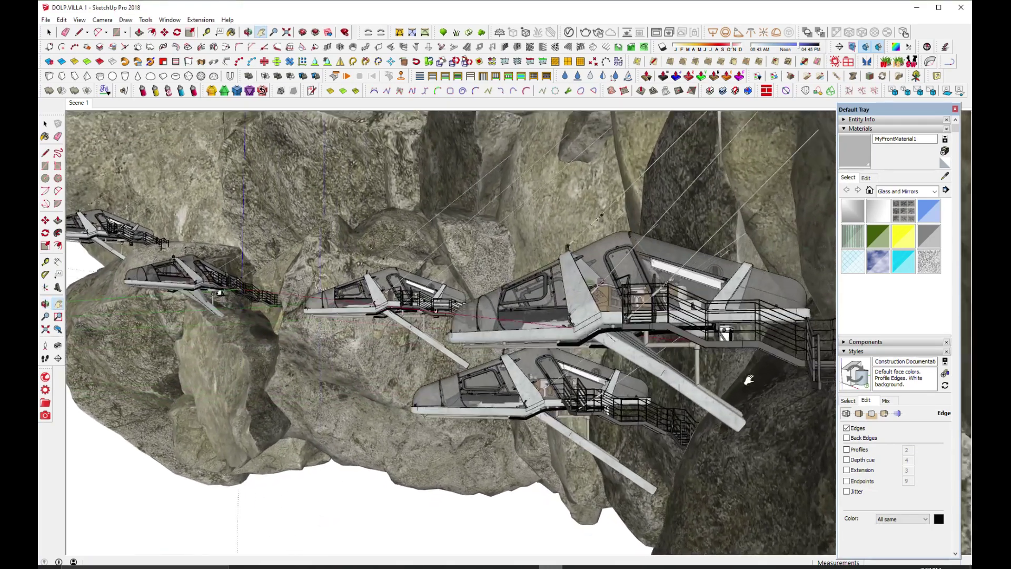
{"action": "scroll", "coordinate": [684, 325], "scroll_direction": "down", "scroll_amount": 3}
{"action": "scroll", "coordinate": [579, 321], "scroll_direction": "down", "scroll_amount": 2}
{"action": "scroll", "coordinate": [516, 317], "scroll_direction": "down", "scroll_amount": 2}
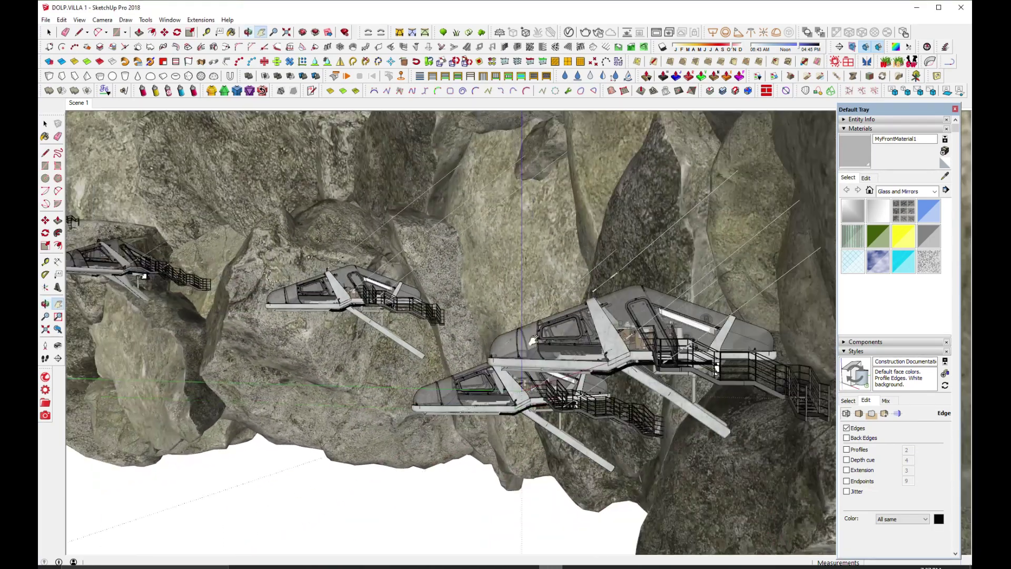
{"action": "scroll", "coordinate": [517, 317], "scroll_direction": "up", "scroll_amount": 3}
{"action": "mouse_move", "coordinate": [516, 317]}
{"action": "middle_mouse_down"}
{"action": "mouse_move", "coordinate": [528, 413]}
{"action": "mouse_move", "coordinate": [400, 358]}
{"action": "middle_mouse_up"}
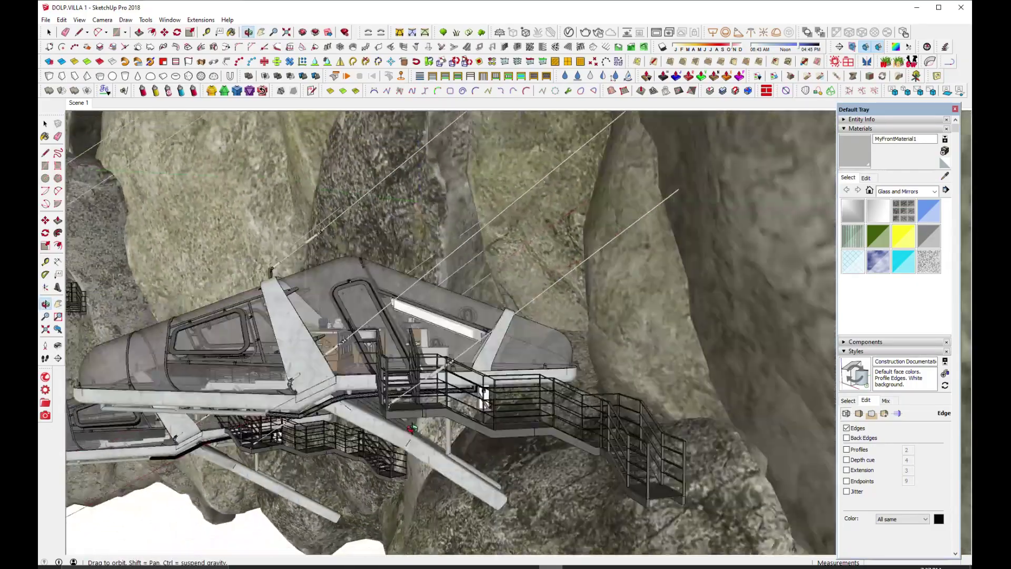
{"action": "scroll", "coordinate": [401, 358], "scroll_direction": "down", "scroll_amount": 3}
{"action": "scroll", "coordinate": [447, 342], "scroll_direction": "down", "scroll_amount": 3}
{"action": "scroll", "coordinate": [500, 327], "scroll_direction": "down", "scroll_amount": 2}
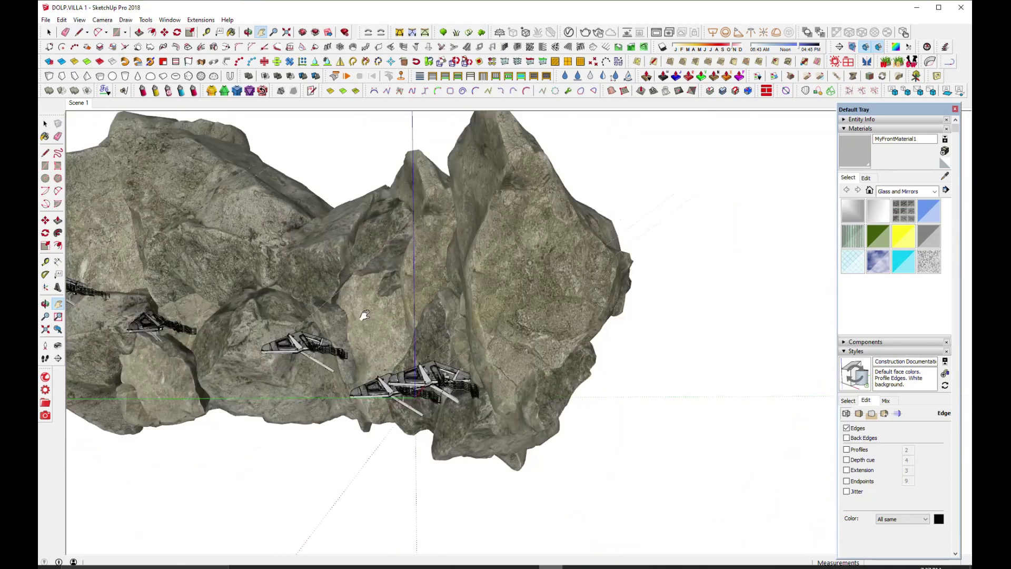
{"action": "scroll", "coordinate": [539, 311], "scroll_direction": "down", "scroll_amount": 2}
{"action": "mouse_move", "coordinate": [540, 311]}
{"action": "middle_mouse_down"}
{"action": "mouse_move", "coordinate": [515, 546]}
{"action": "mouse_move", "coordinate": [219, 435]}
{"action": "mouse_move", "coordinate": [549, 331]}
{"action": "mouse_move", "coordinate": [531, 339]}
{"action": "middle_mouse_up"}
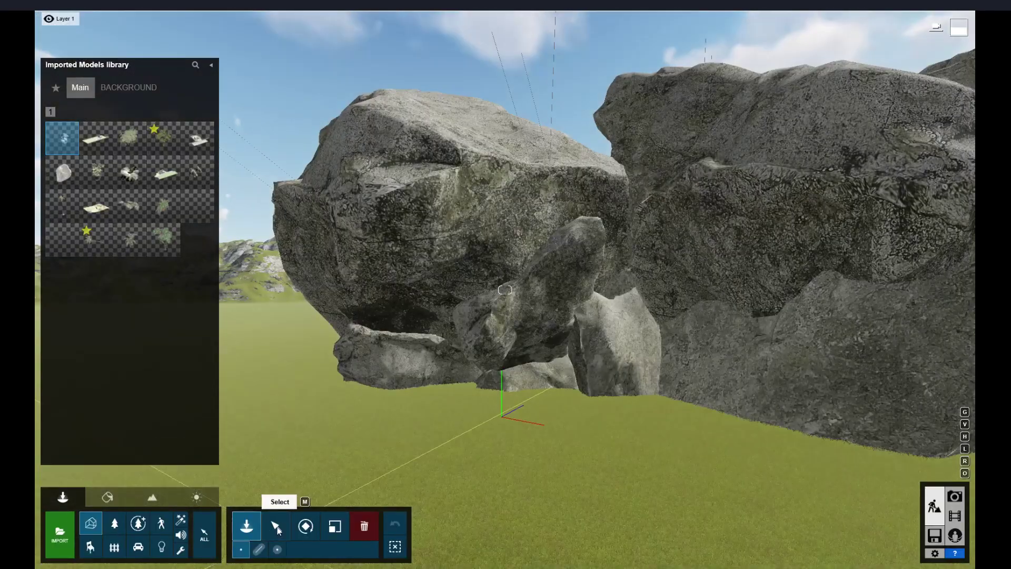
Fly the camera around the imported cliff model to frame the rocks and villas.
{"action": "left_click", "coordinate": [277, 527]}
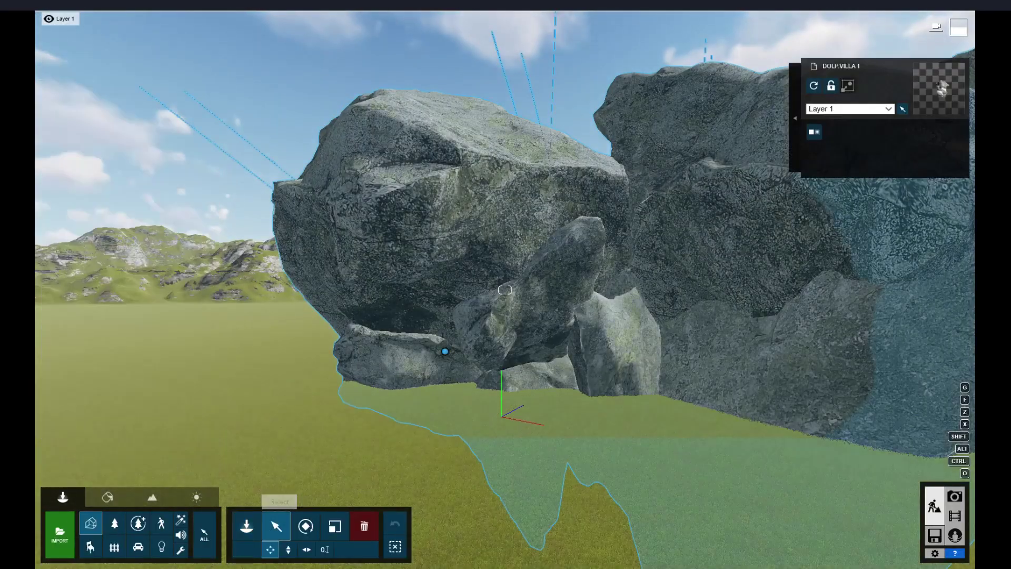
{"action": "right_click_drag", "start_coordinate": [491, 361], "coordinate": [491, 361]}
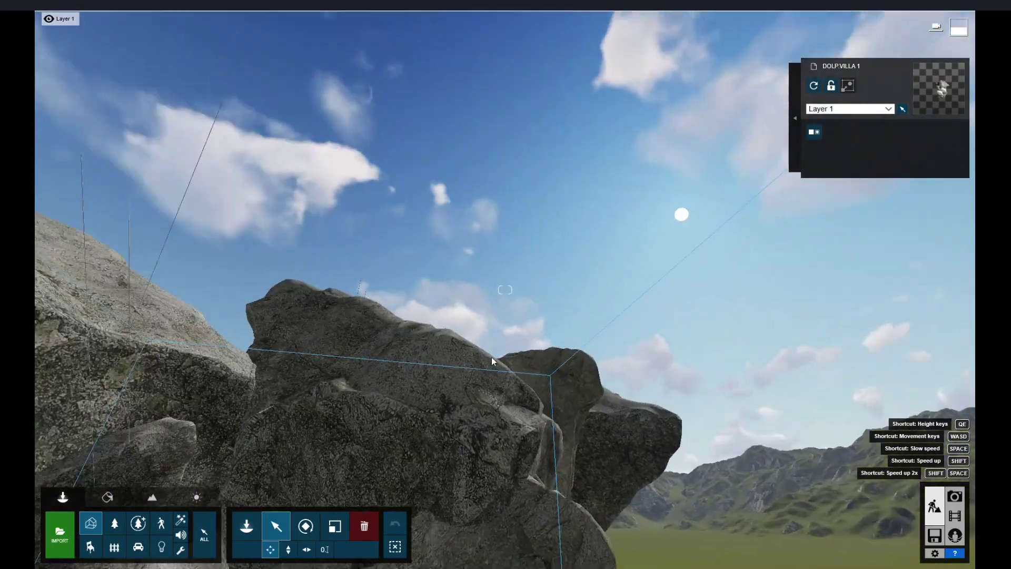
{"action": "key", "text": "q"}
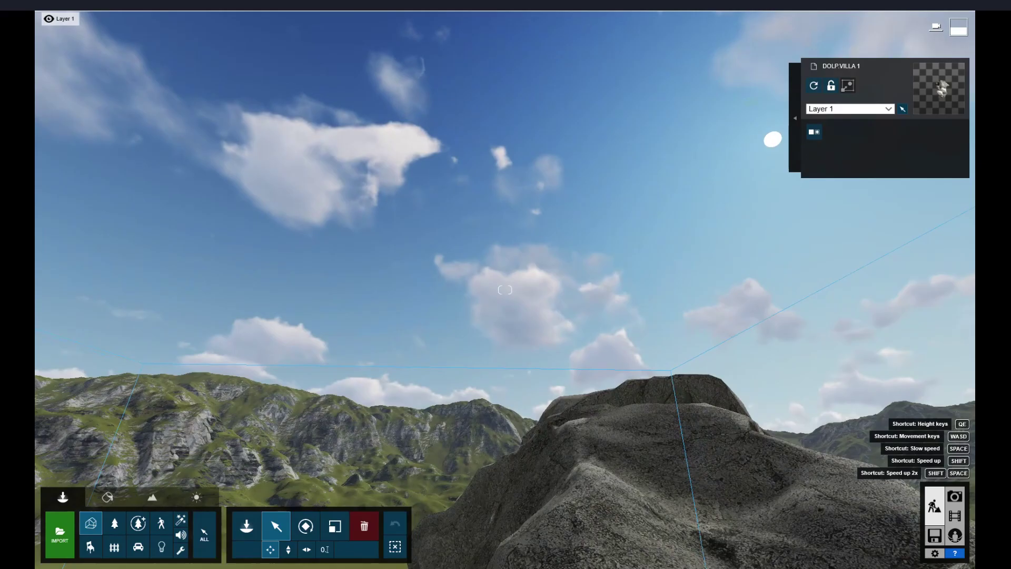
{"action": "mouse_move", "coordinate": [490, 361]}
{"action": "right_mouse_down"}
{"action": "mouse_move", "coordinate": [500, 377]}
{"action": "mouse_move", "coordinate": [611, 340]}
{"action": "right_mouse_up"}
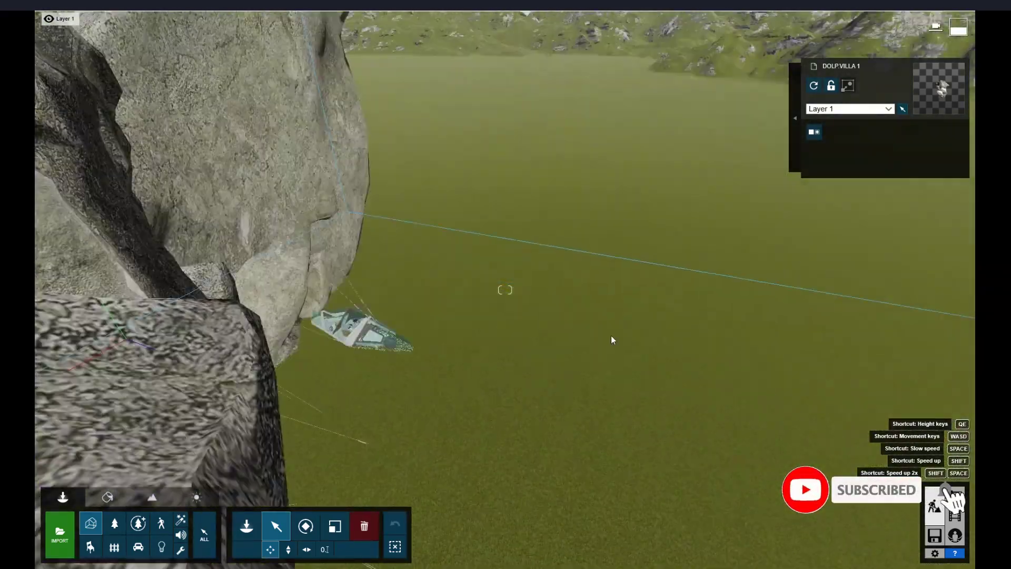
{"action": "key", "text": "w"}
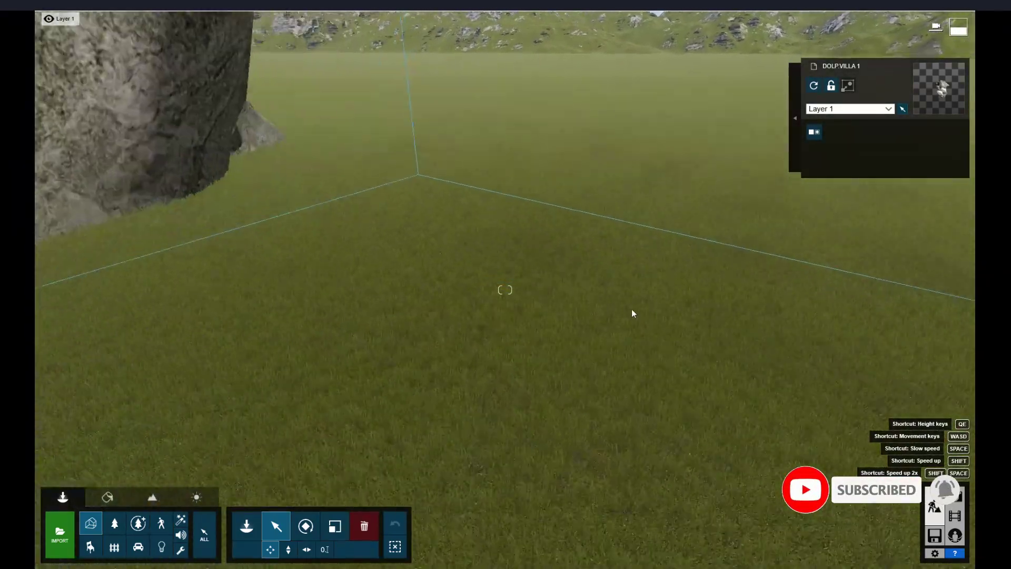
{"action": "right_click_drag", "start_coordinate": [632, 312], "coordinate": [555, 354]}
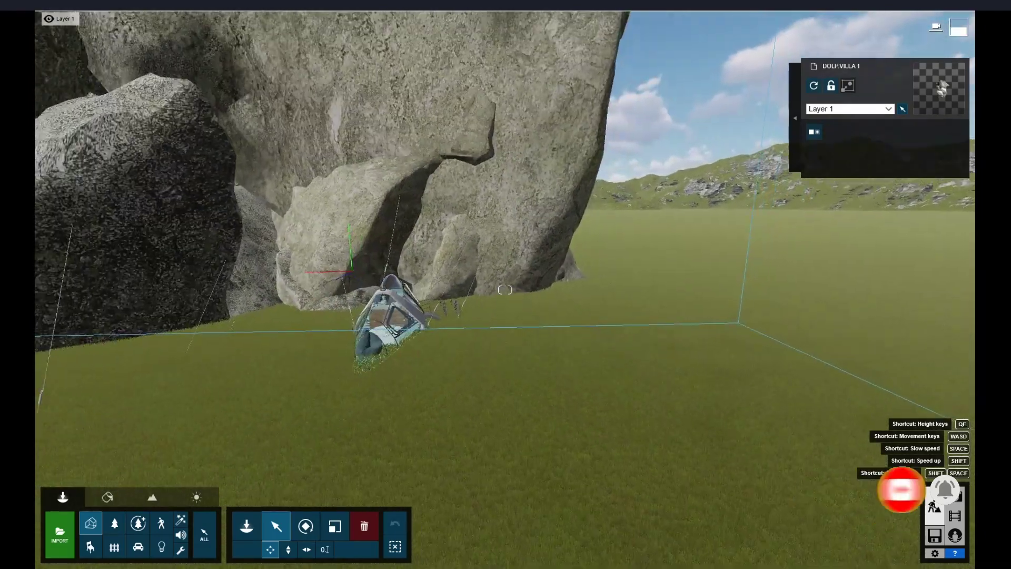
{"action": "key", "text": "s"}
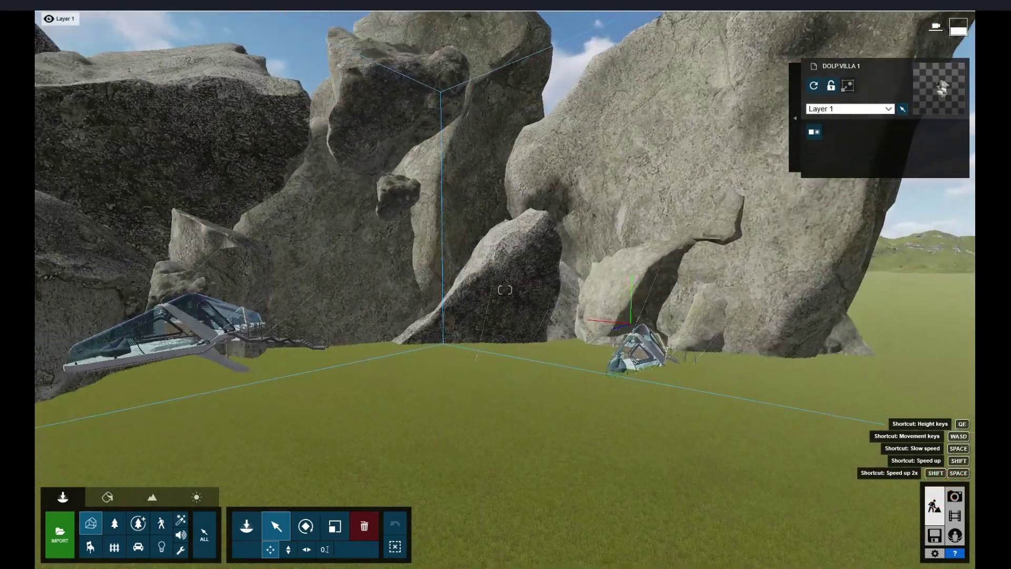
{"action": "mouse_move", "coordinate": [576, 336]}
{"action": "right_mouse_down"}
{"action": "mouse_move", "coordinate": [688, 345]}
{"action": "mouse_move", "coordinate": [634, 295]}
{"action": "mouse_move", "coordinate": [642, 304]}
{"action": "right_mouse_up"}
{"action": "key", "text": "s"}
{"action": "key", "text": "s"}
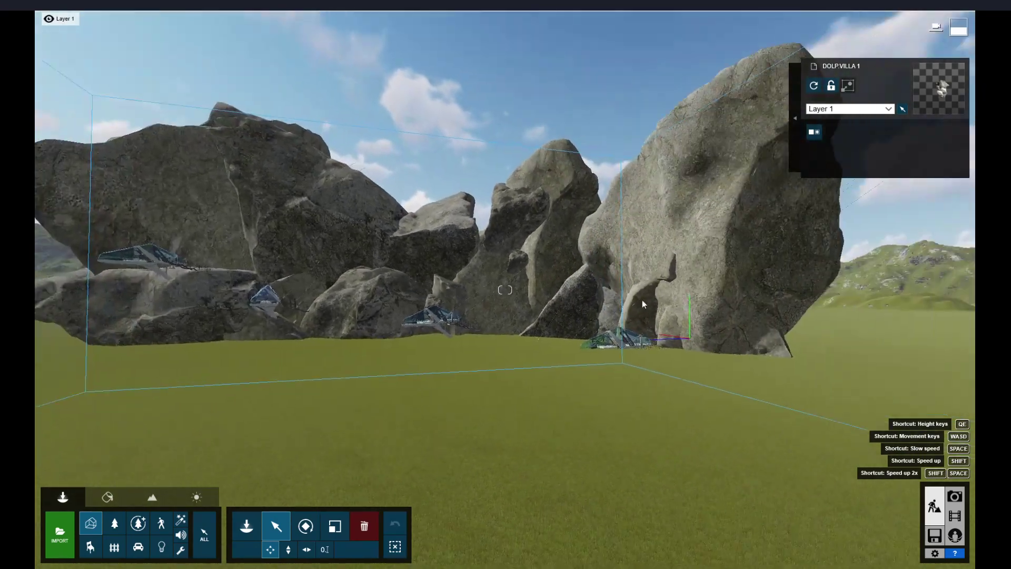
Select the rock group carrying the villas and raise it higher above the grass.
{"action": "left_click", "coordinate": [643, 304]}
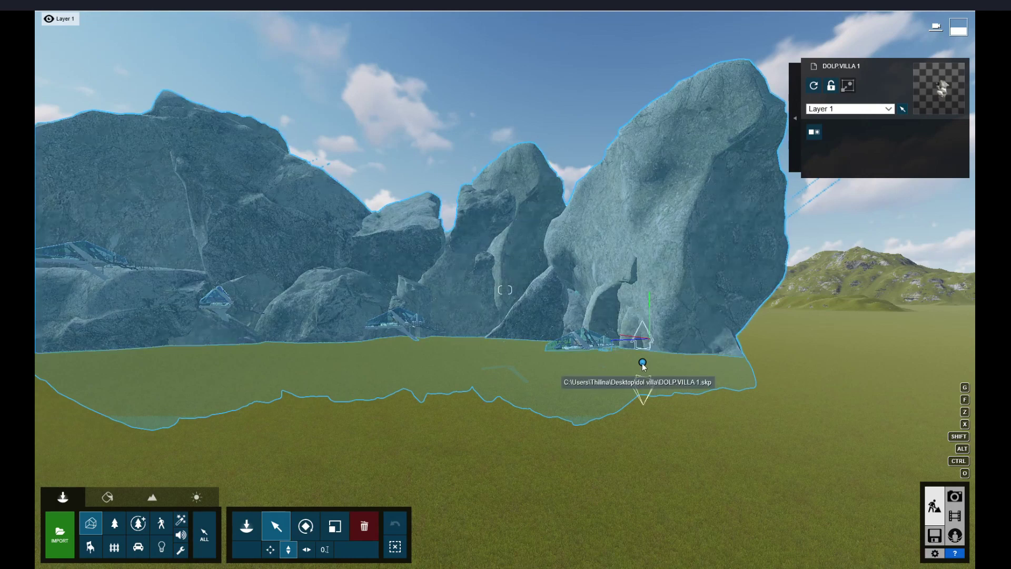
{"action": "mouse_move", "coordinate": [643, 362]}
{"action": "left_mouse_down"}
{"action": "mouse_move", "coordinate": [642, 128]}
{"action": "mouse_move", "coordinate": [625, 12]}
{"action": "mouse_move", "coordinate": [625, 91]}
{"action": "left_mouse_up"}
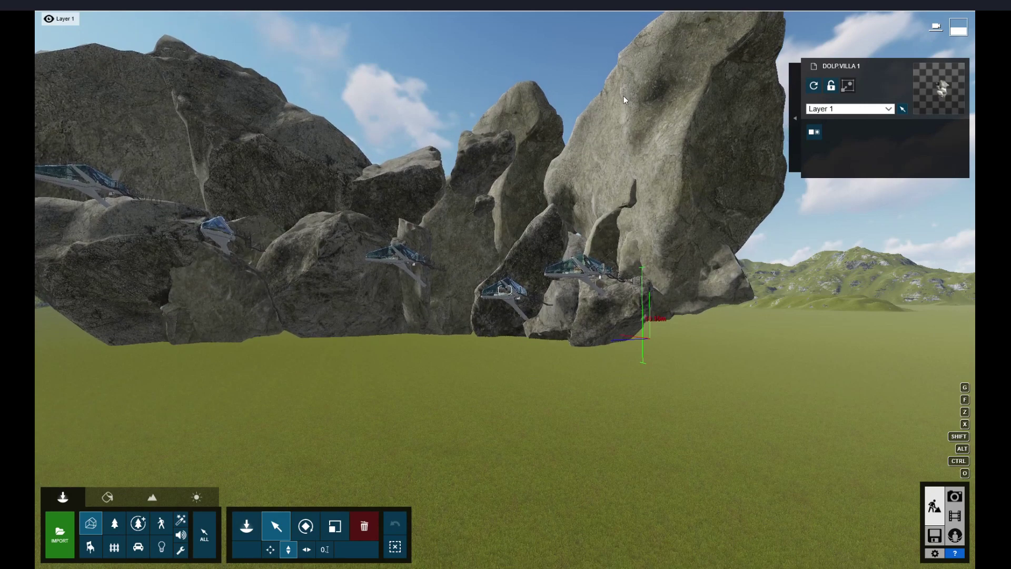
{"action": "mouse_move", "coordinate": [623, 96]}
{"action": "right_mouse_down"}
{"action": "mouse_move", "coordinate": [614, 369]}
{"action": "mouse_move", "coordinate": [614, 158]}
{"action": "right_mouse_up"}
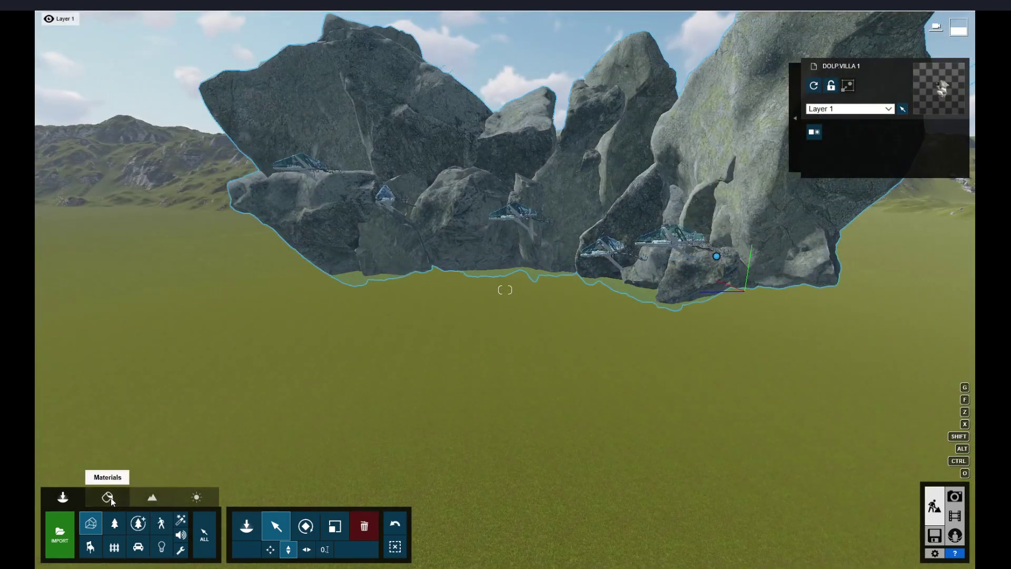
Enable the Landscape ocean around the rocks, increase wind speed, and adjust water height.
{"action": "left_click", "coordinate": [154, 498]}
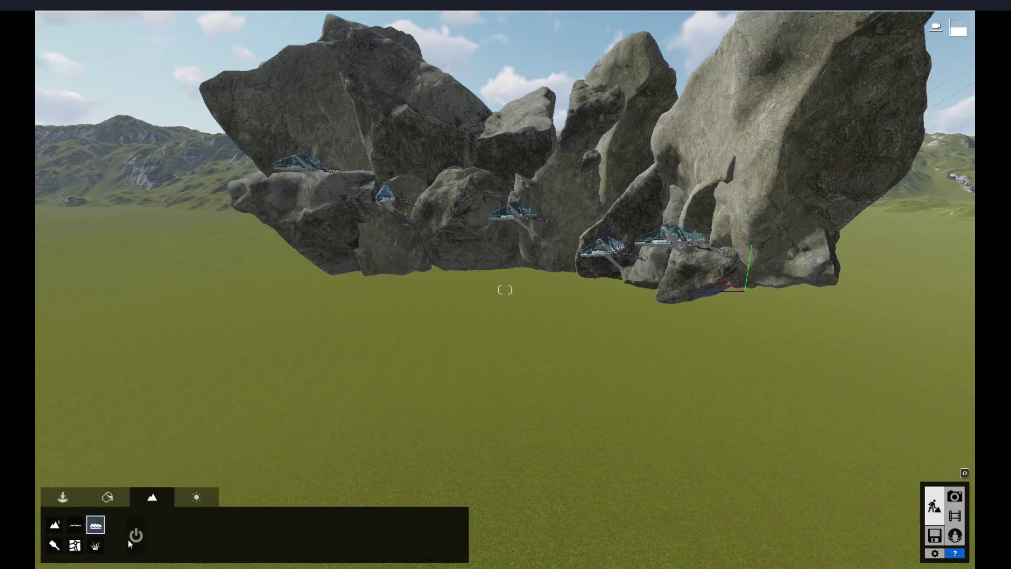
{"action": "left_click", "coordinate": [136, 536]}
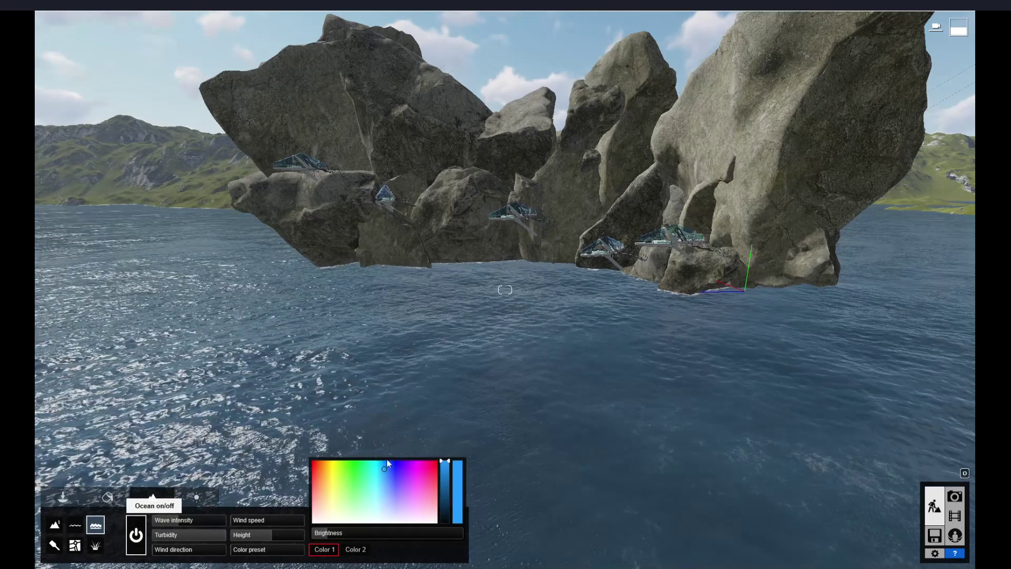
{"action": "scroll", "coordinate": [586, 416], "scroll_direction": "up", "scroll_amount": 5}
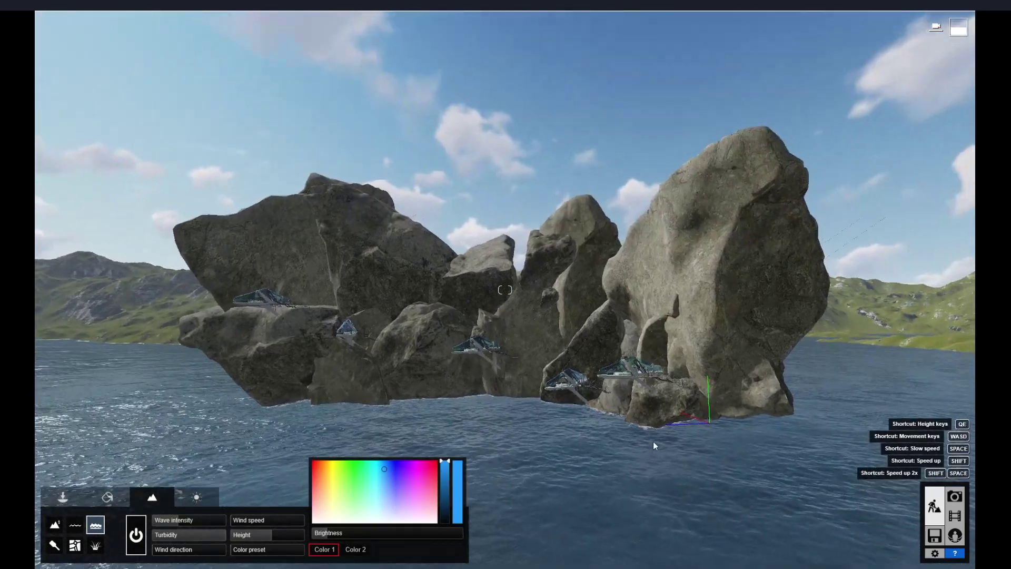
{"action": "scroll", "coordinate": [652, 441], "scroll_direction": "up", "scroll_amount": 3}
{"action": "right_click_drag", "start_coordinate": [652, 441], "coordinate": [661, 447]}
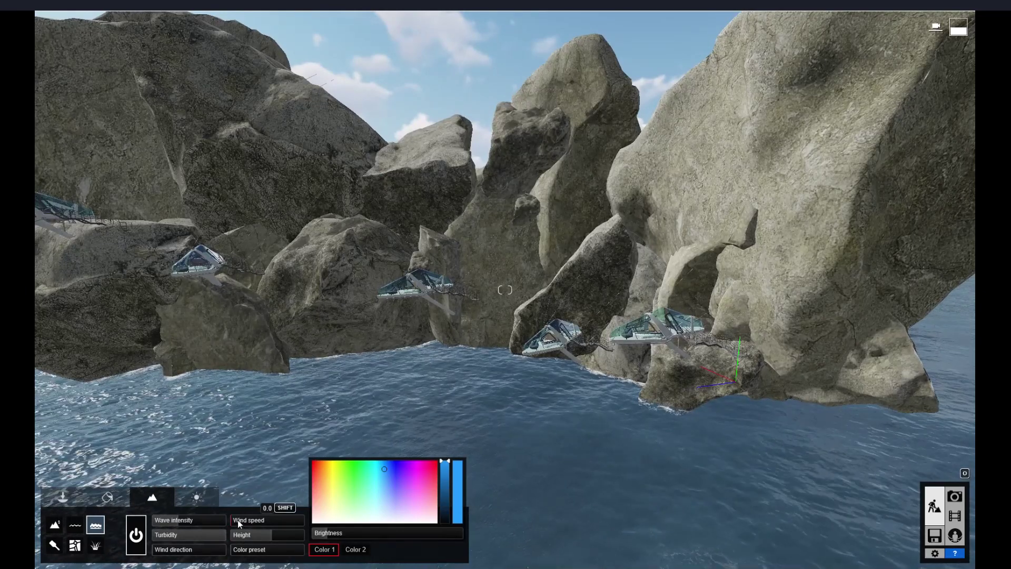
{"action": "left_click_drag", "start_coordinate": [238, 519], "coordinate": [280, 524]}
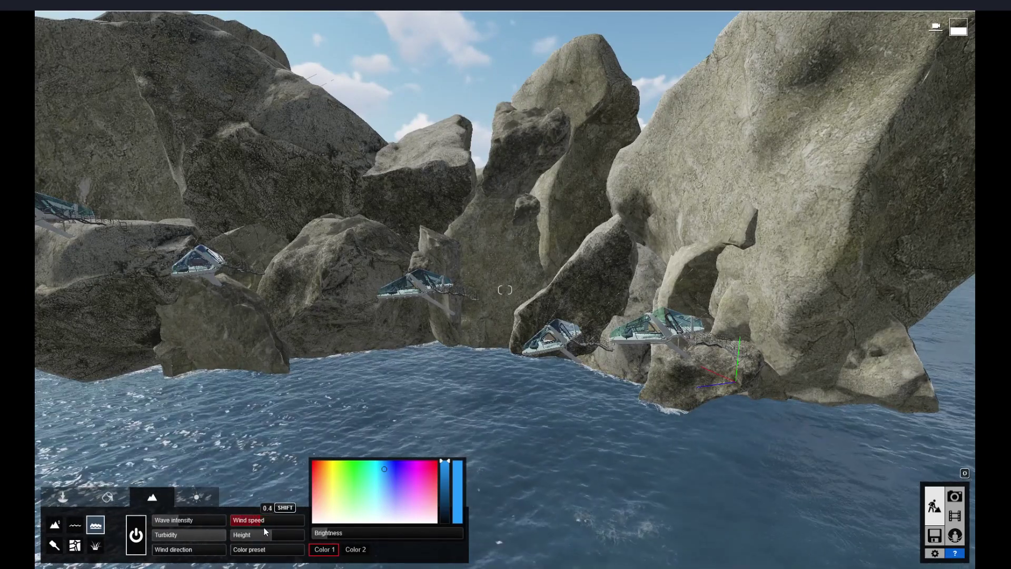
{"action": "left_click_drag", "start_coordinate": [271, 532], "coordinate": [248, 541]}
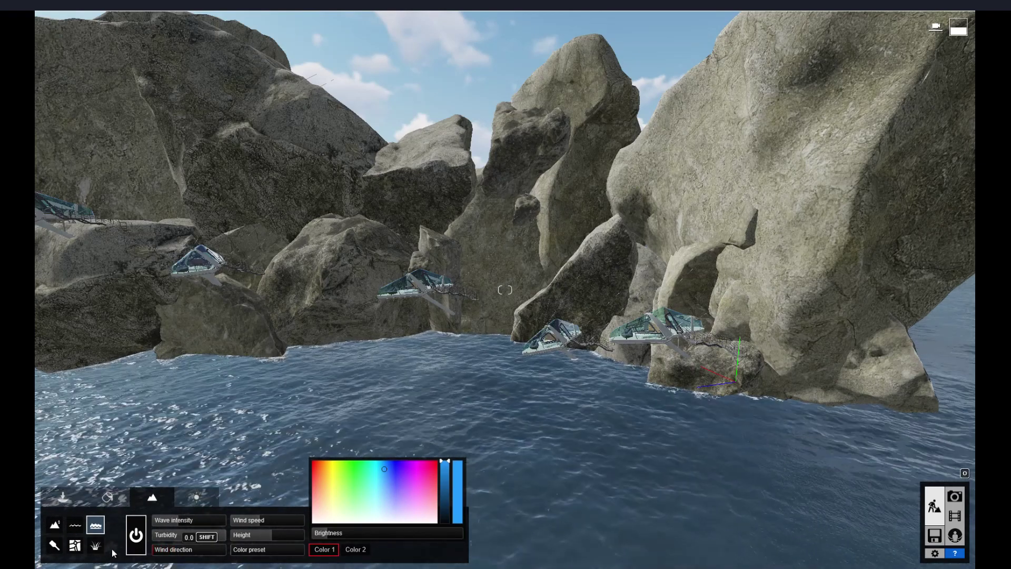
Turn the ocean's wind direction, raise wave intensity to 0.6 and tint the water more cyan.
{"action": "left_click", "coordinate": [189, 547]}
{"action": "left_click_drag", "start_coordinate": [190, 548], "coordinate": [216, 549]}
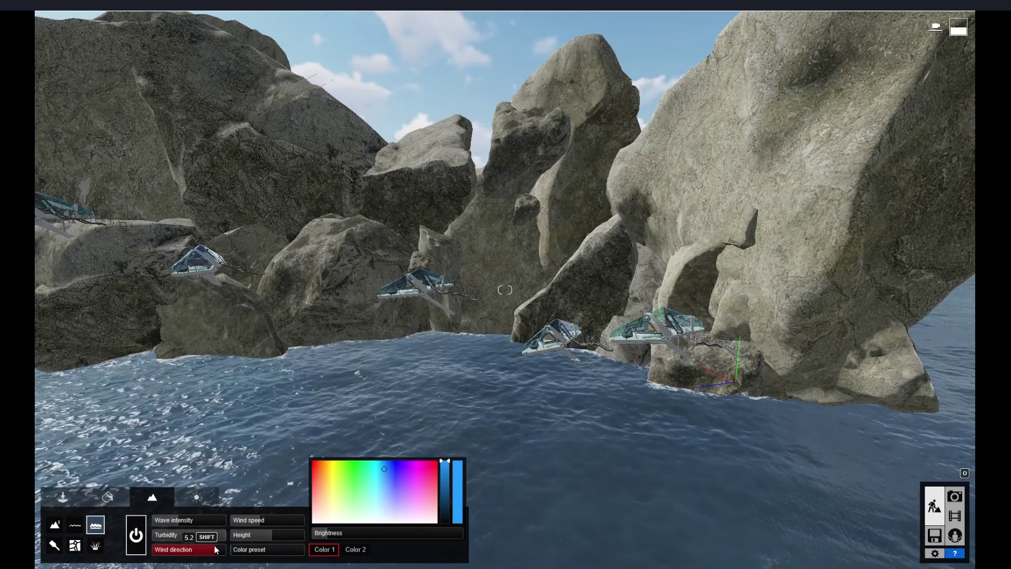
{"action": "left_click", "coordinate": [176, 520]}
{"action": "left_click_drag", "start_coordinate": [175, 520], "coordinate": [201, 520]}
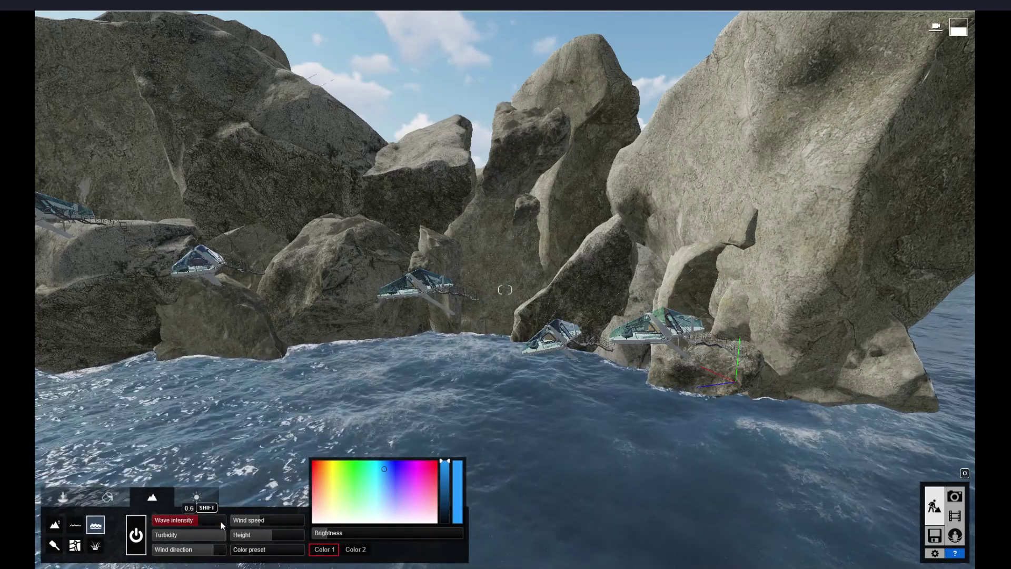
{"action": "left_click", "coordinate": [380, 468]}
Fly toward the rocks and look down over the glass villas to inspect the waves.
{"action": "key", "text": "w"}
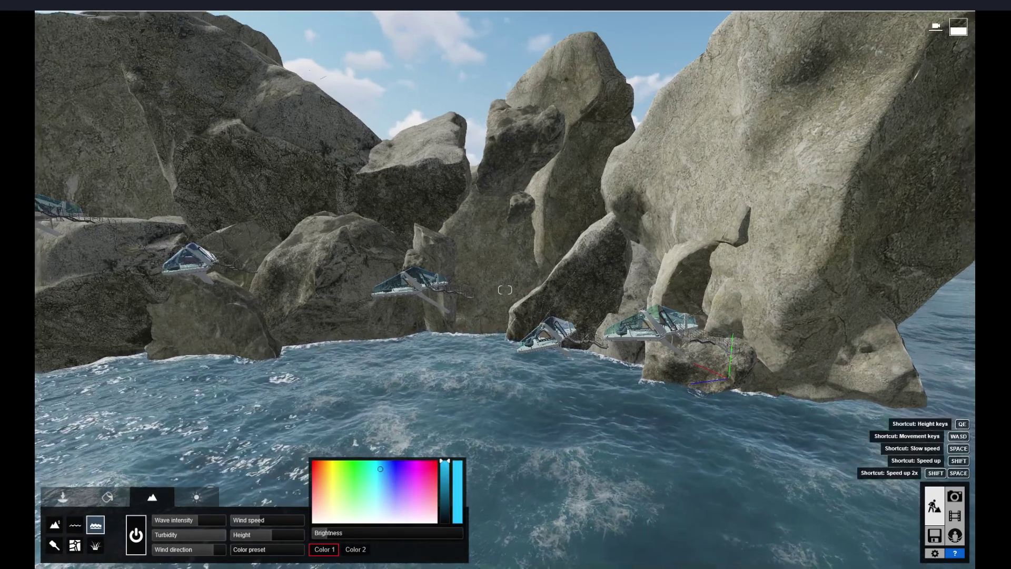
{"action": "key", "text": "w"}
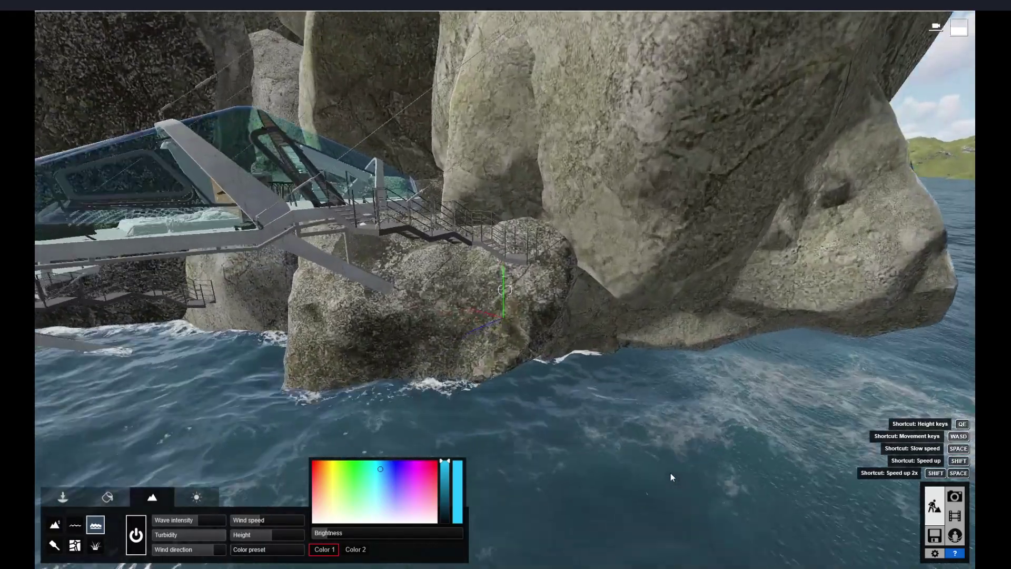
{"action": "right_click_drag", "start_coordinate": [670, 473], "coordinate": [527, 473]}
{"action": "key", "text": "s"}
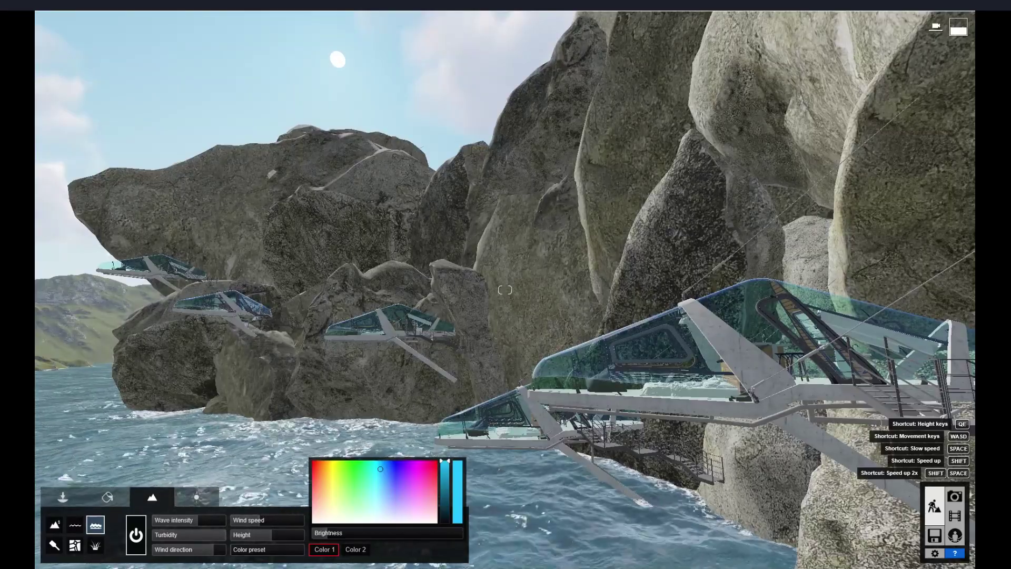
{"action": "right_click_drag", "start_coordinate": [670, 473], "coordinate": [650, 460]}
Apply a Standard material to the villa body in material editing mode.
{"action": "key", "text": "s"}
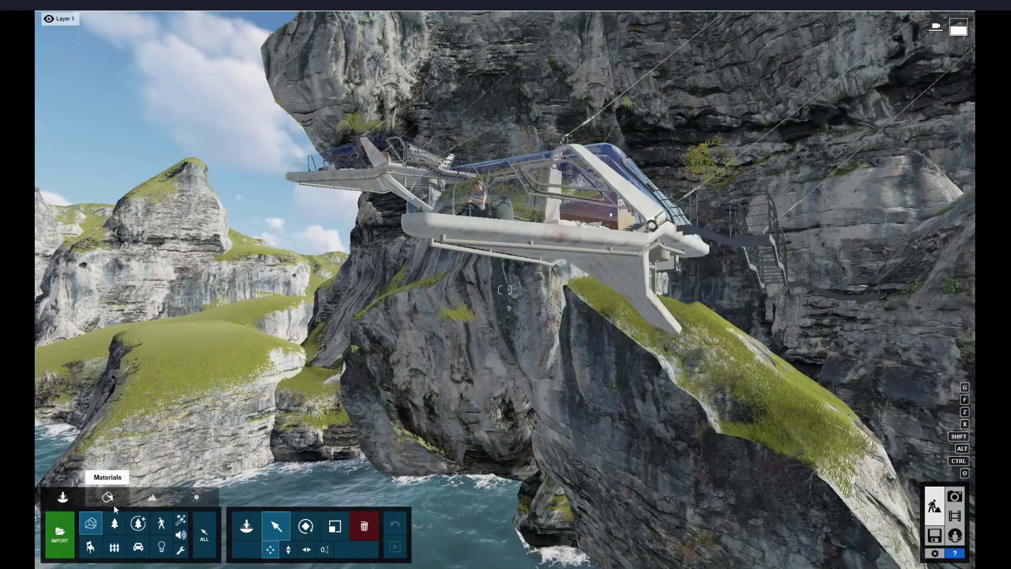
{"action": "left_click", "coordinate": [107, 496]}
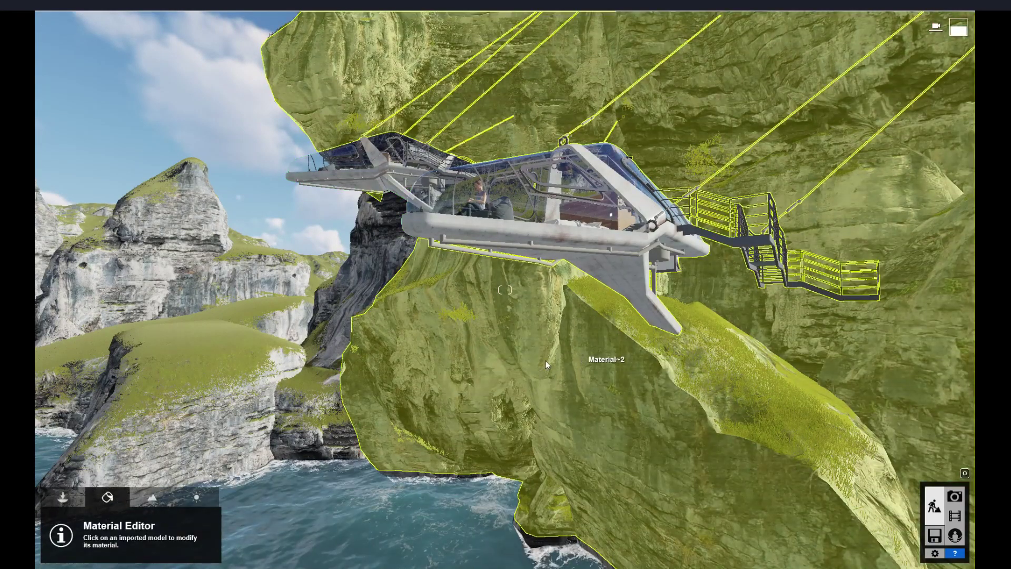
{"action": "left_click", "coordinate": [391, 318]}
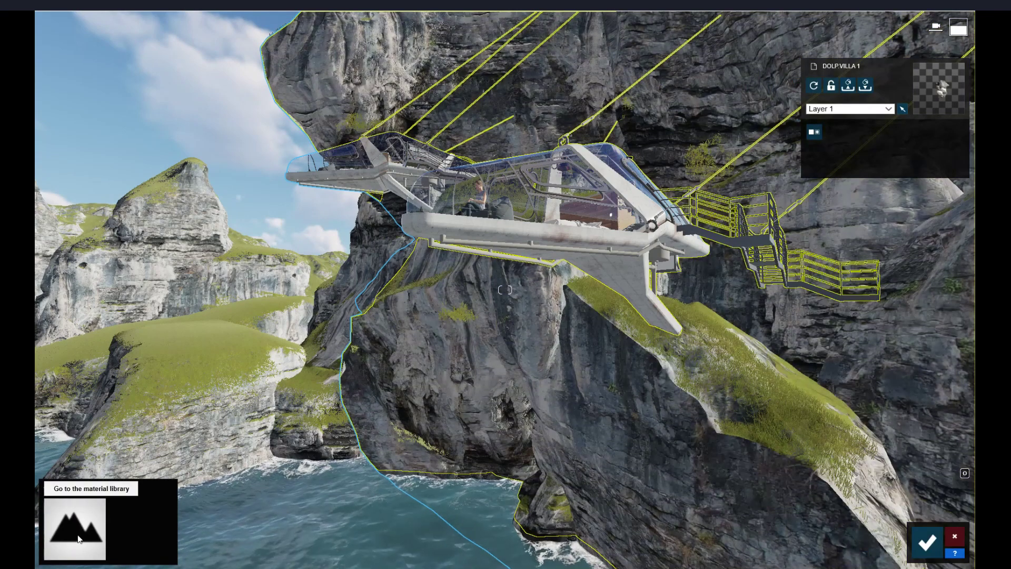
{"action": "left_click", "coordinate": [79, 538]}
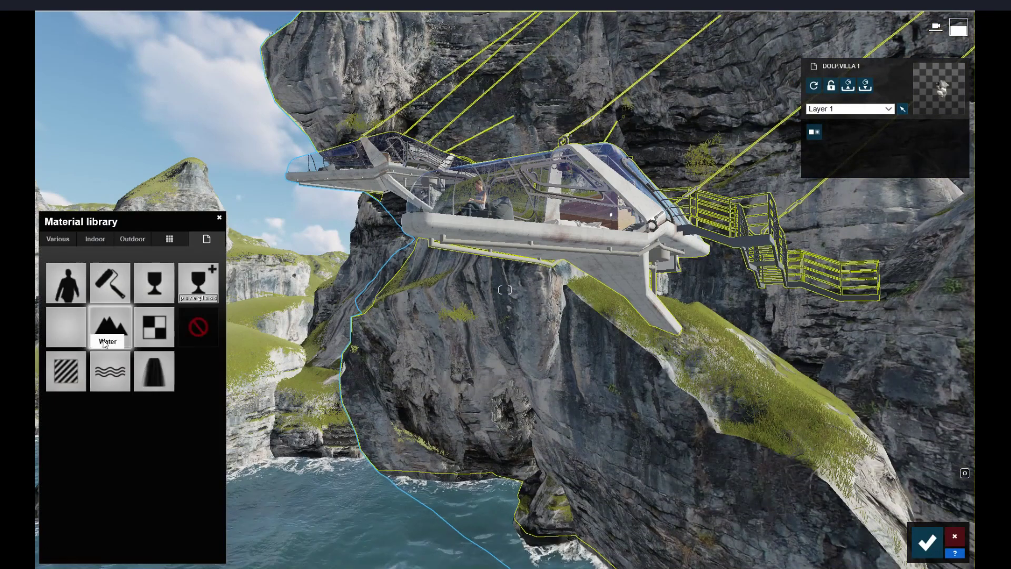
{"action": "left_click", "coordinate": [618, 237]}
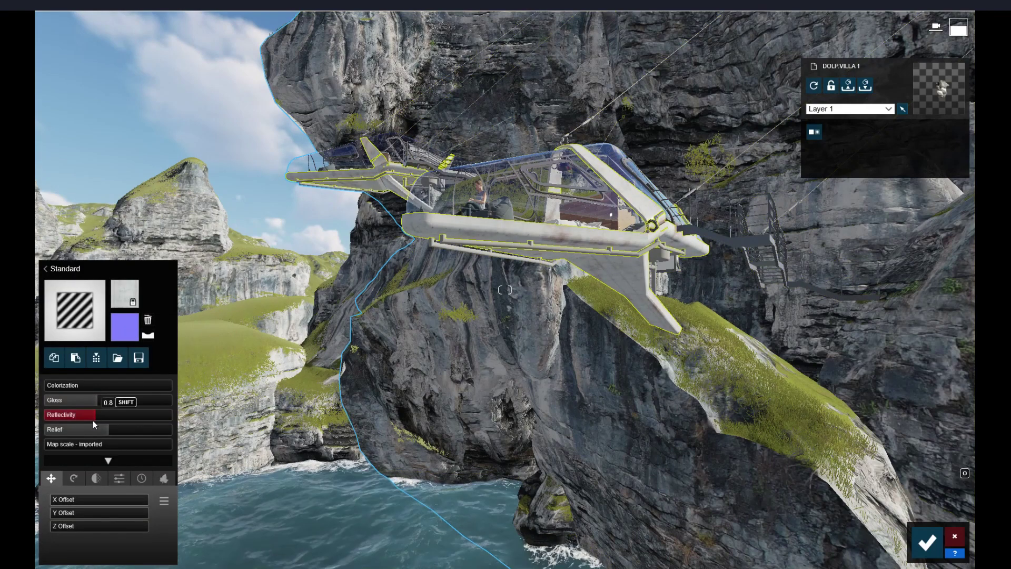
Add rust and moss weathering to the villa body at 0.5.
{"action": "left_click", "coordinate": [118, 479]}
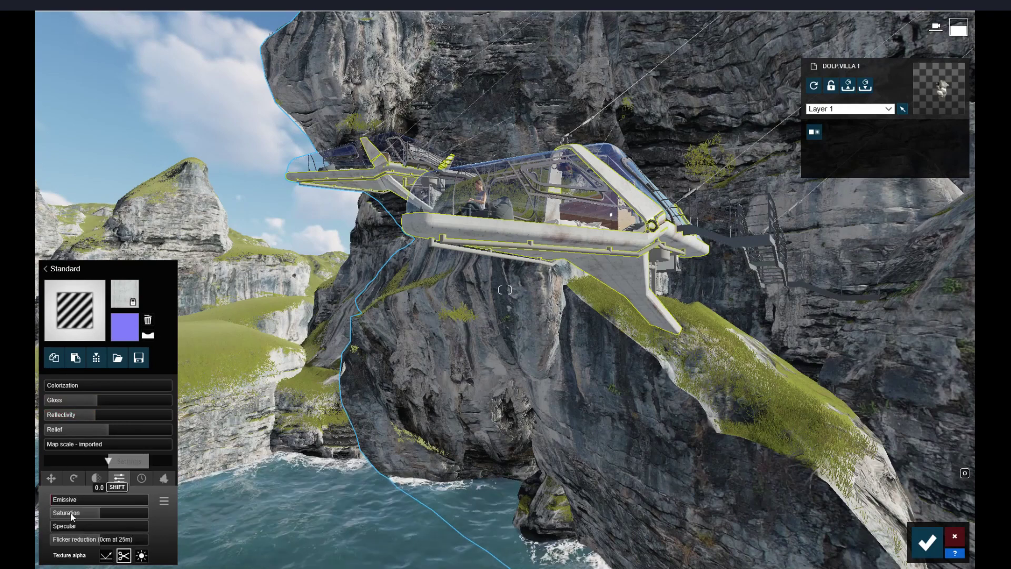
{"action": "left_click", "coordinate": [141, 477]}
{"action": "left_click", "coordinate": [90, 498]}
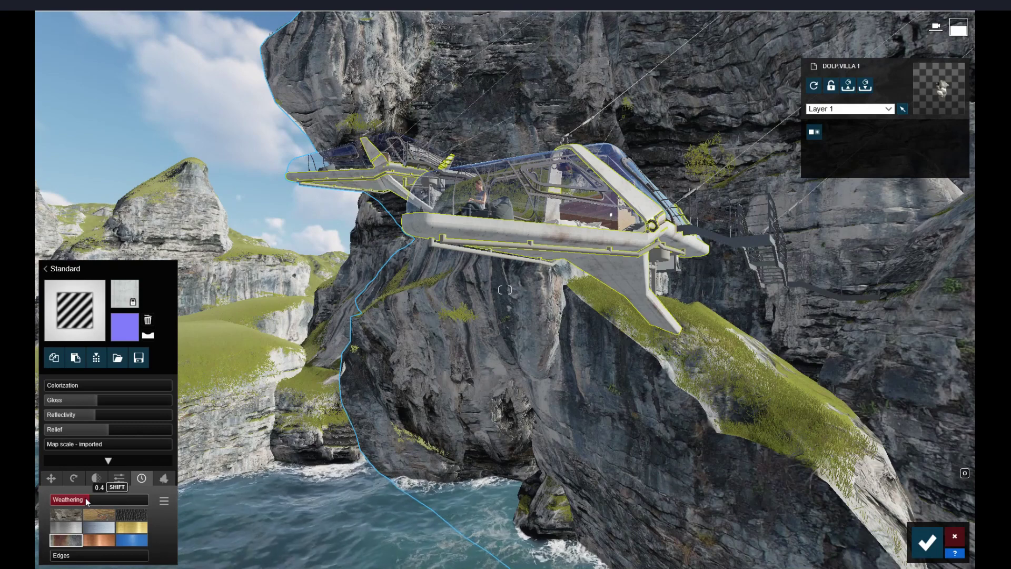
{"action": "left_click_drag", "start_coordinate": [87, 500], "coordinate": [140, 505]}
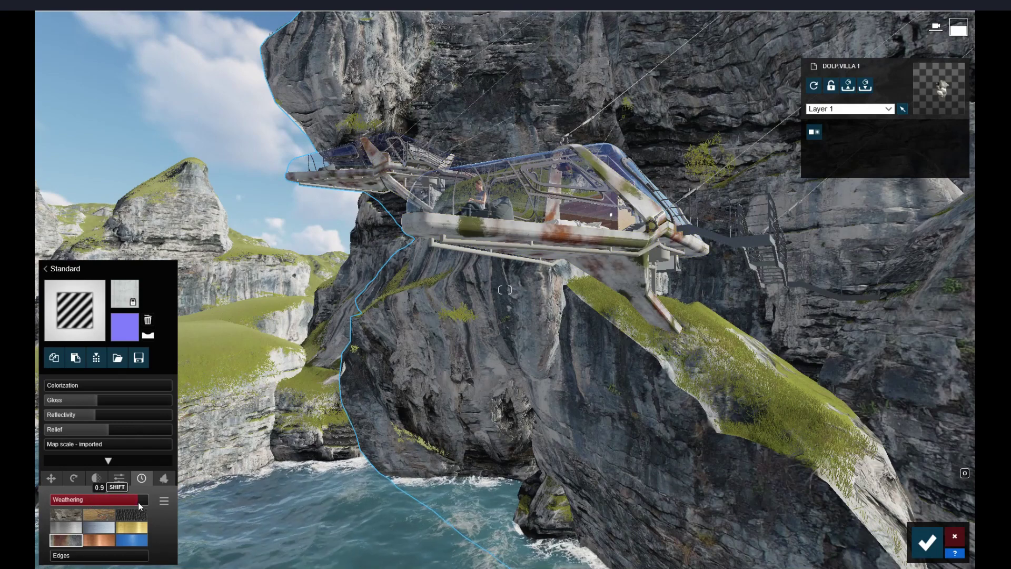
{"action": "left_click_drag", "start_coordinate": [138, 502], "coordinate": [98, 506]}
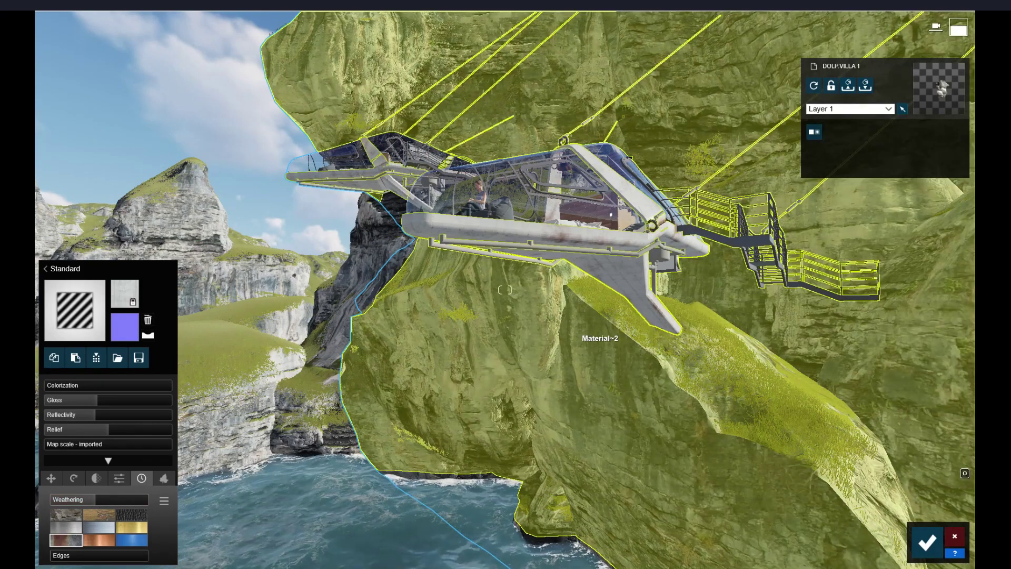
Fly into the cabin and inspect the glass and lamp materials in the library.
{"action": "right_click_drag", "start_coordinate": [526, 369], "coordinate": [573, 328]}
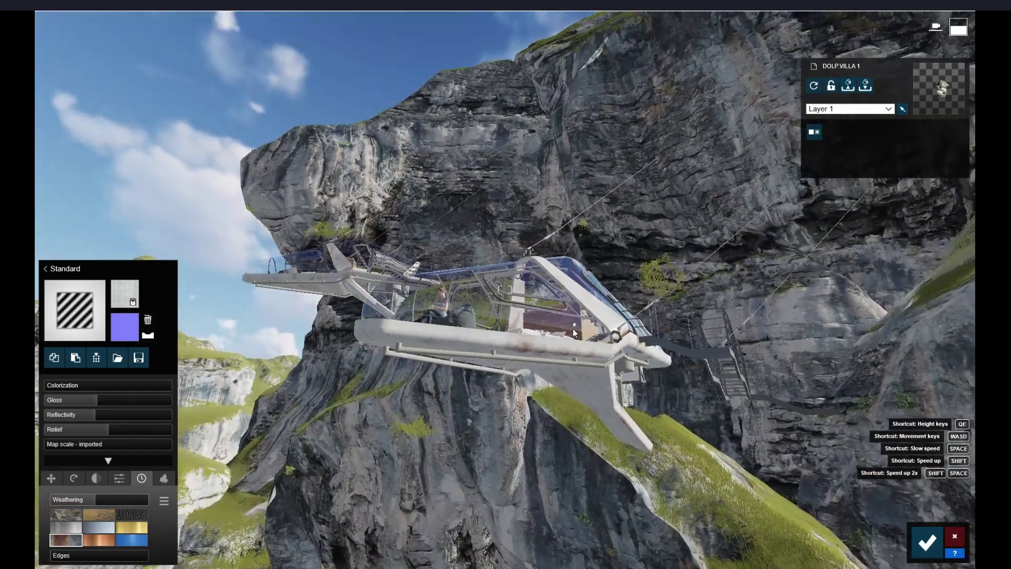
{"action": "scroll", "coordinate": [573, 329], "scroll_direction": "up", "scroll_amount": 3}
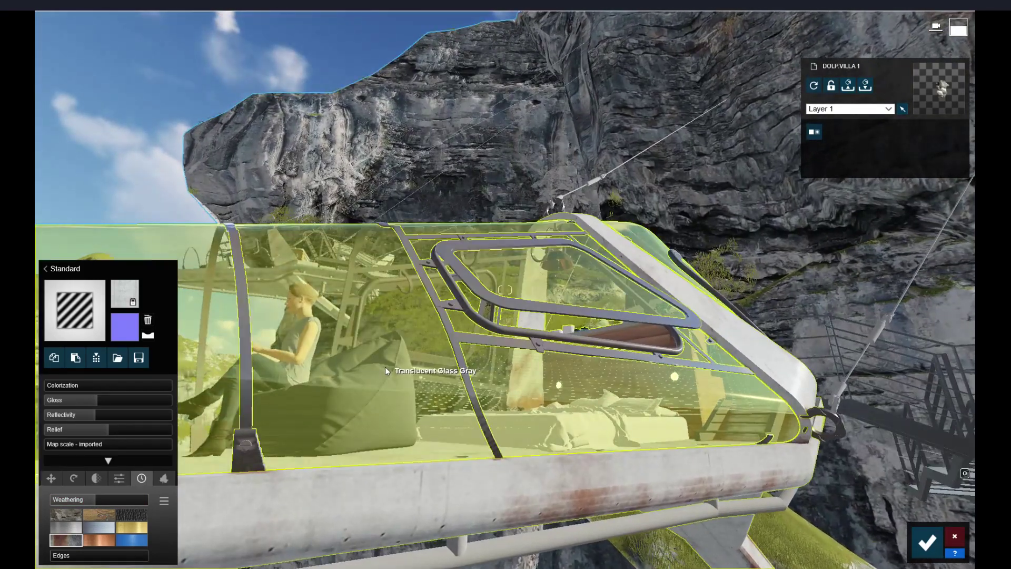
{"action": "left_click", "coordinate": [386, 370]}
{"action": "left_click", "coordinate": [75, 343]}
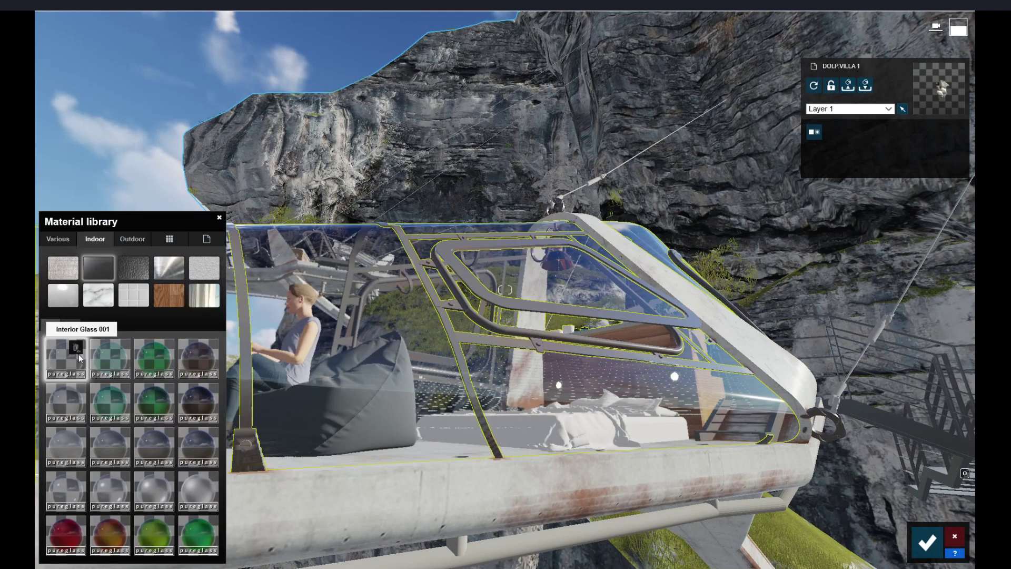
{"action": "mouse_move", "coordinate": [456, 363]}
{"action": "right_mouse_down"}
{"action": "mouse_move", "coordinate": [614, 344]}
{"action": "mouse_move", "coordinate": [605, 355]}
{"action": "mouse_move", "coordinate": [531, 372]}
{"action": "mouse_move", "coordinate": [732, 97]}
{"action": "right_mouse_up"}
{"action": "key", "text": "w"}
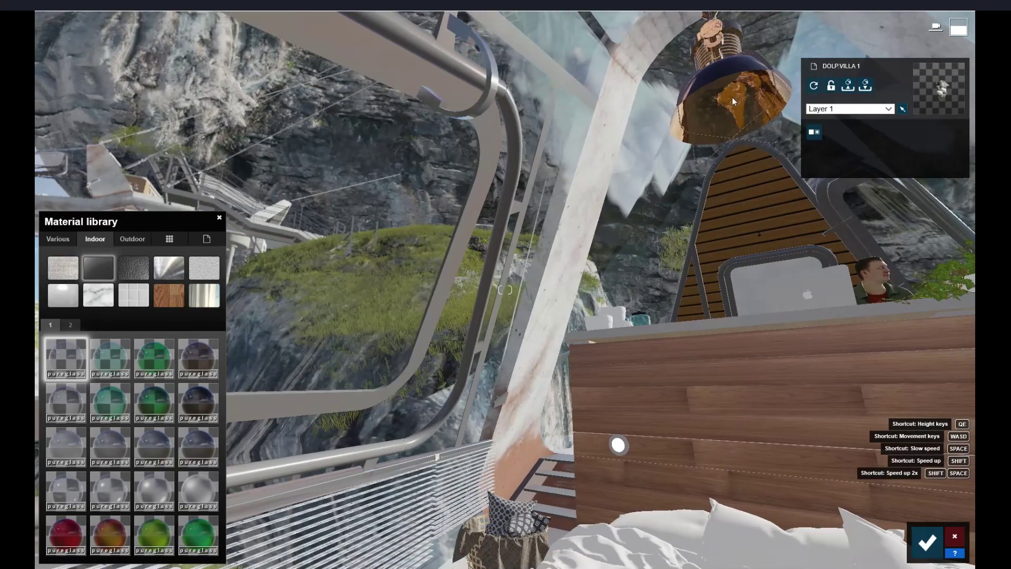
{"action": "left_click", "coordinate": [740, 104]}
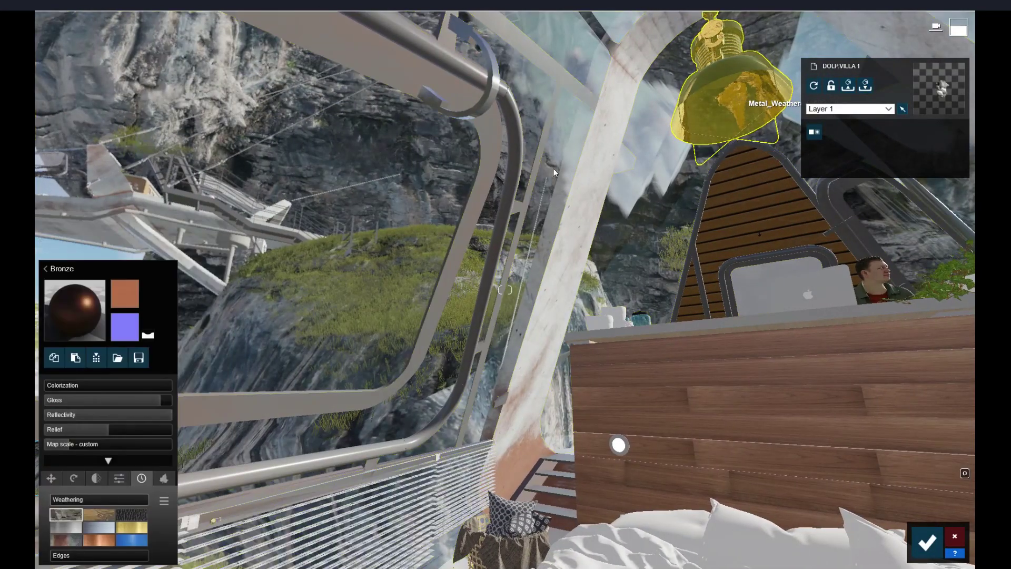
{"action": "left_click", "coordinate": [65, 314]}
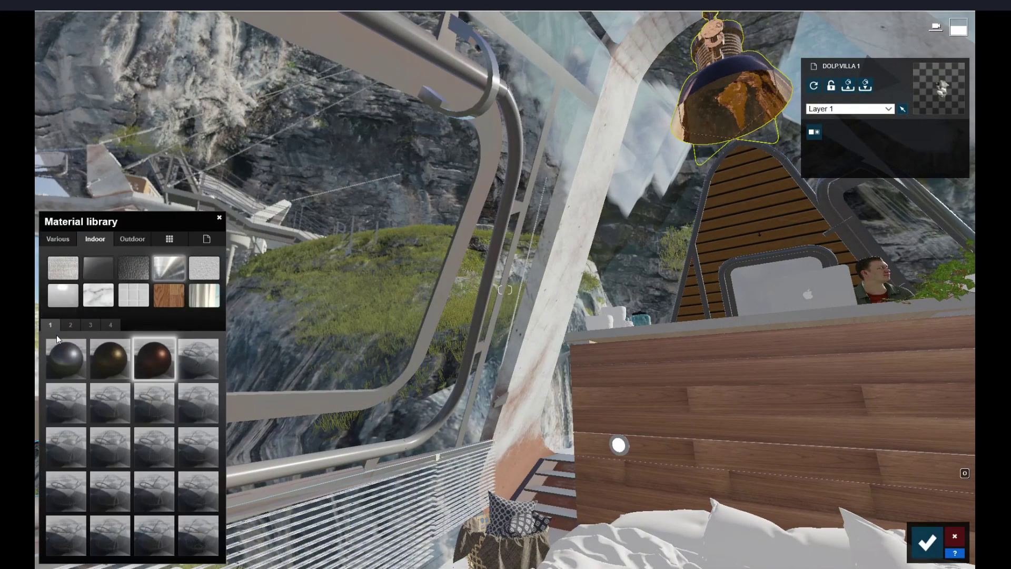
Give the wooden back wall a relief normal map, lower gloss and reflectivity, and begin tinting it.
{"action": "left_click", "coordinate": [788, 413]}
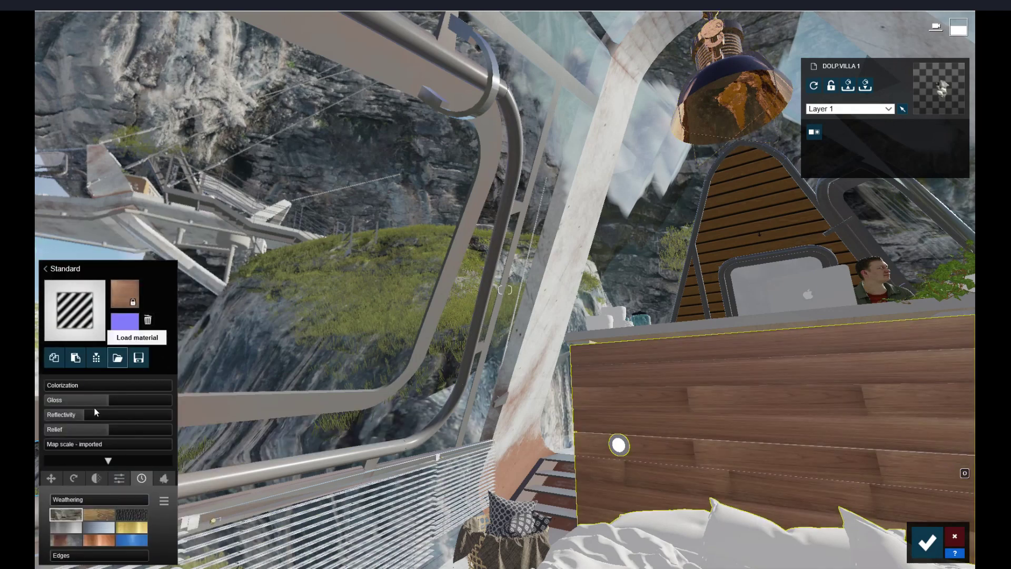
{"action": "key", "text": "f"}
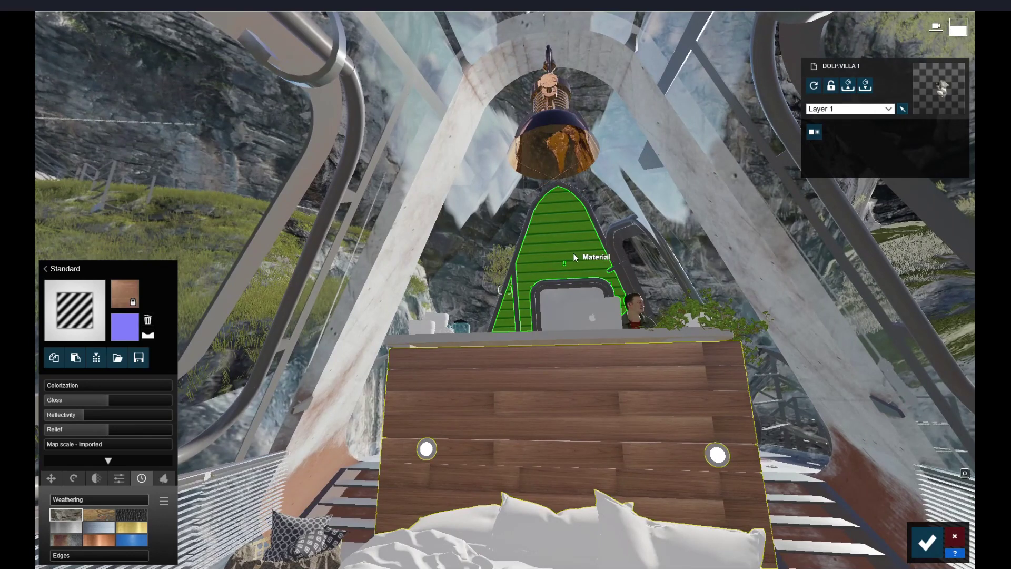
{"action": "left_click", "coordinate": [577, 256]}
{"action": "left_click", "coordinate": [59, 385]}
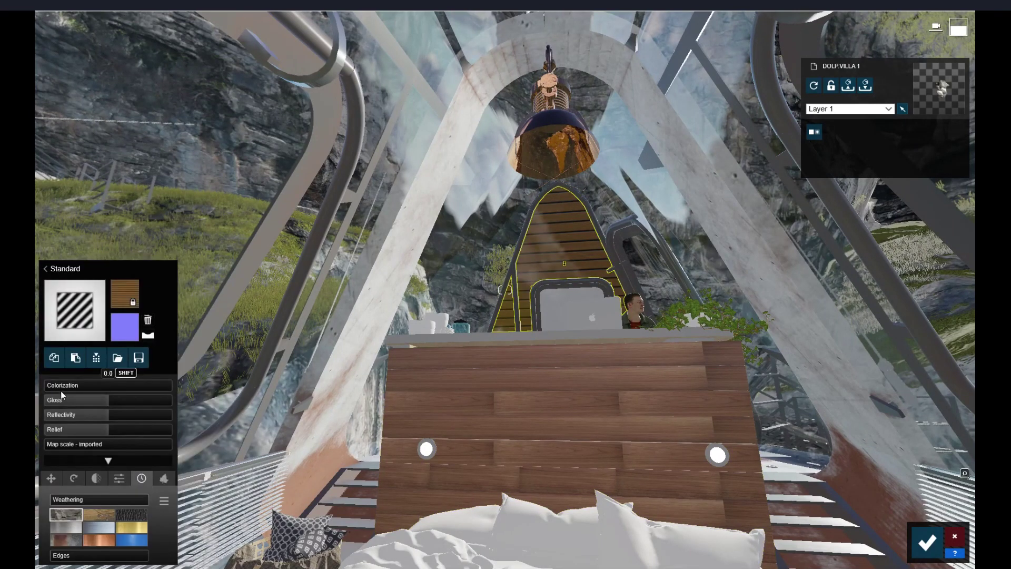
{"action": "left_click", "coordinate": [147, 335]}
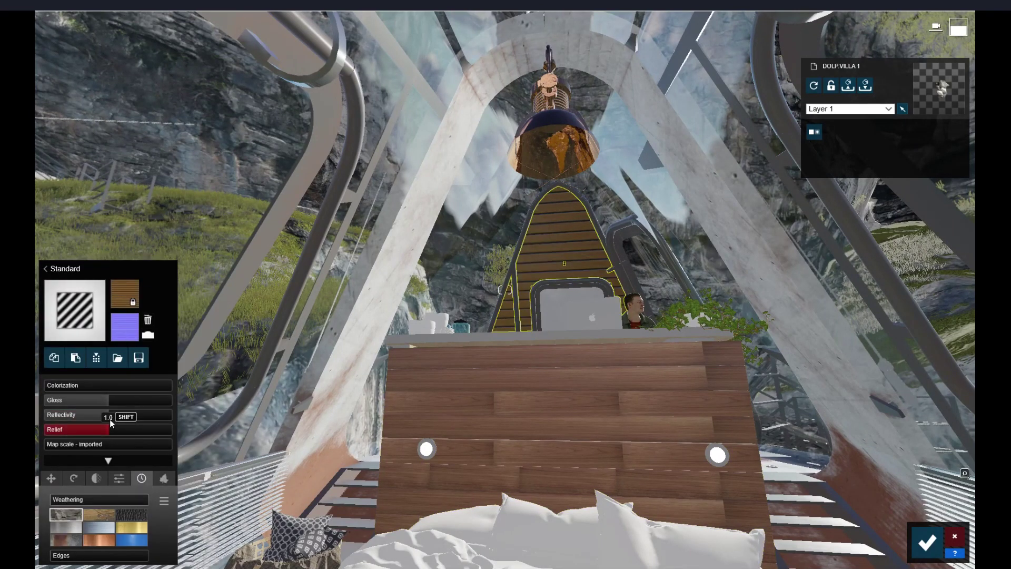
{"action": "left_click_drag", "start_coordinate": [98, 417], "coordinate": [97, 401]}
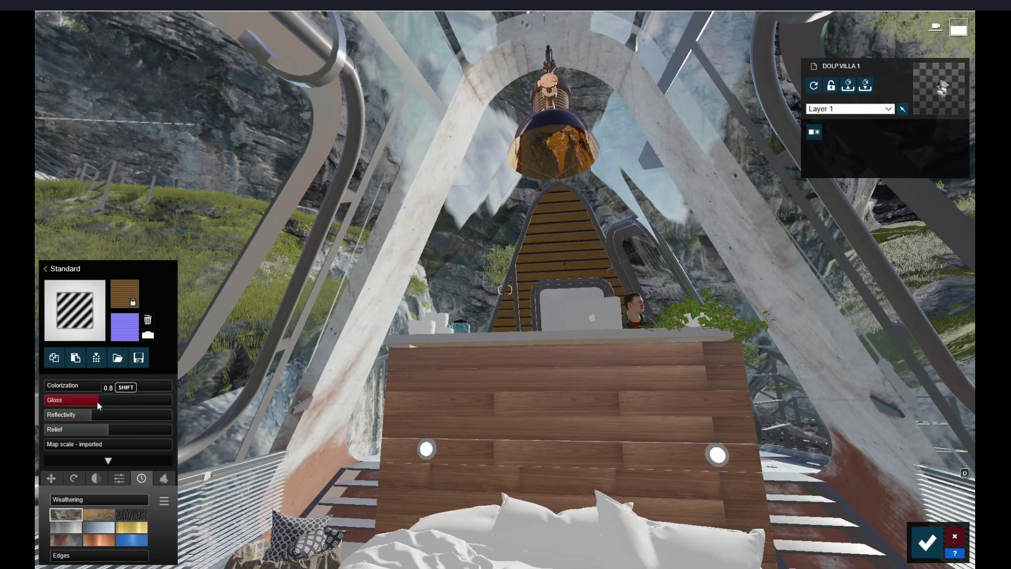
{"action": "key", "text": "d"}
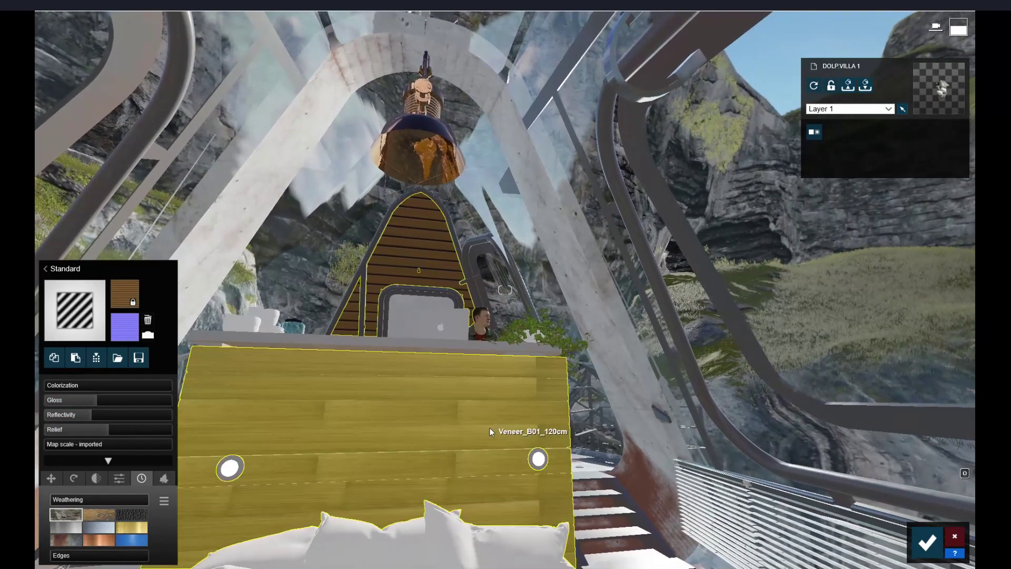
{"action": "left_click", "coordinate": [537, 461]}
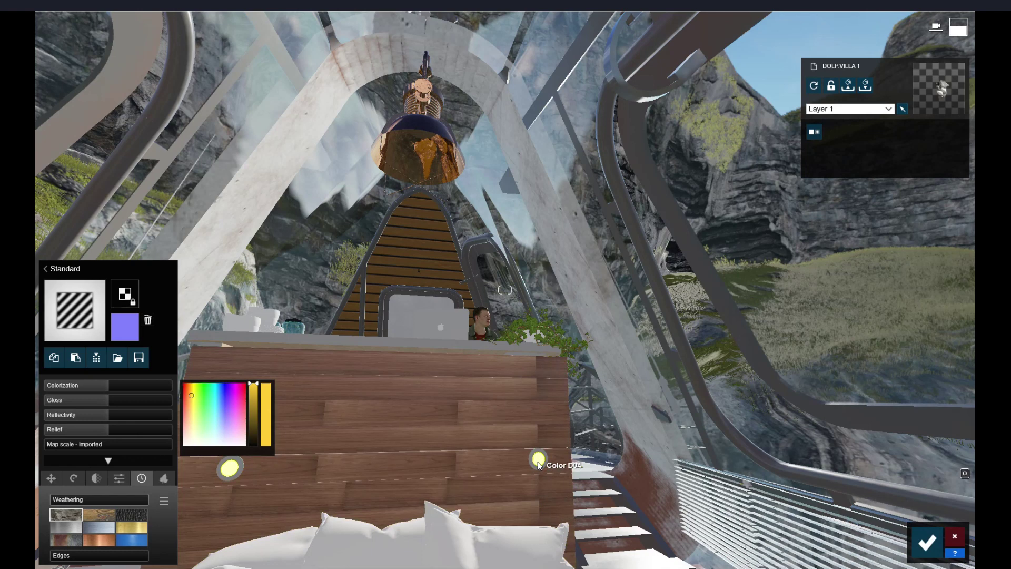
Bring up the wall material's emissive and specular settings and look around the cabin.
{"action": "left_click", "coordinate": [121, 481]}
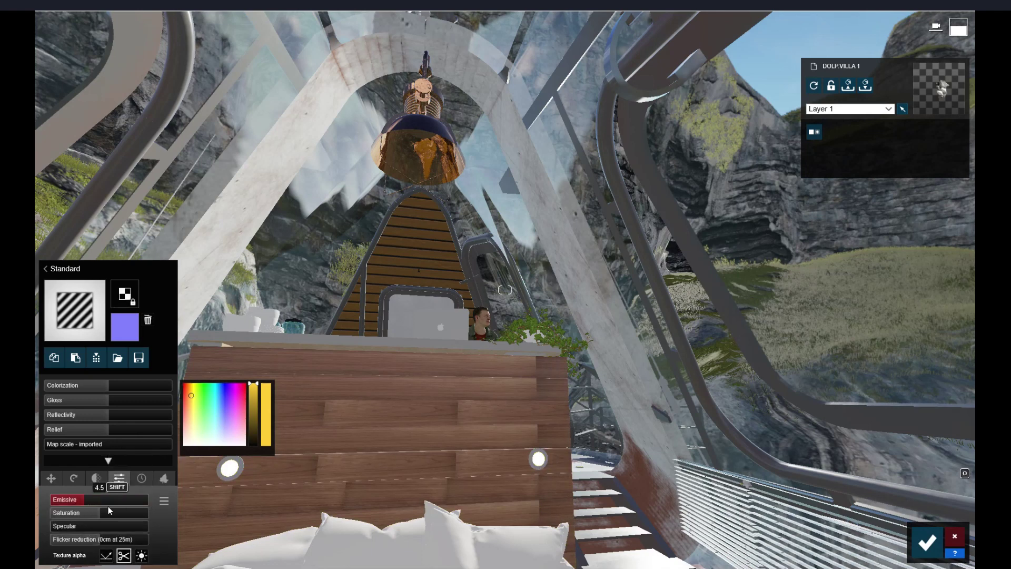
{"action": "left_click_drag", "start_coordinate": [547, 425], "coordinate": [571, 402]}
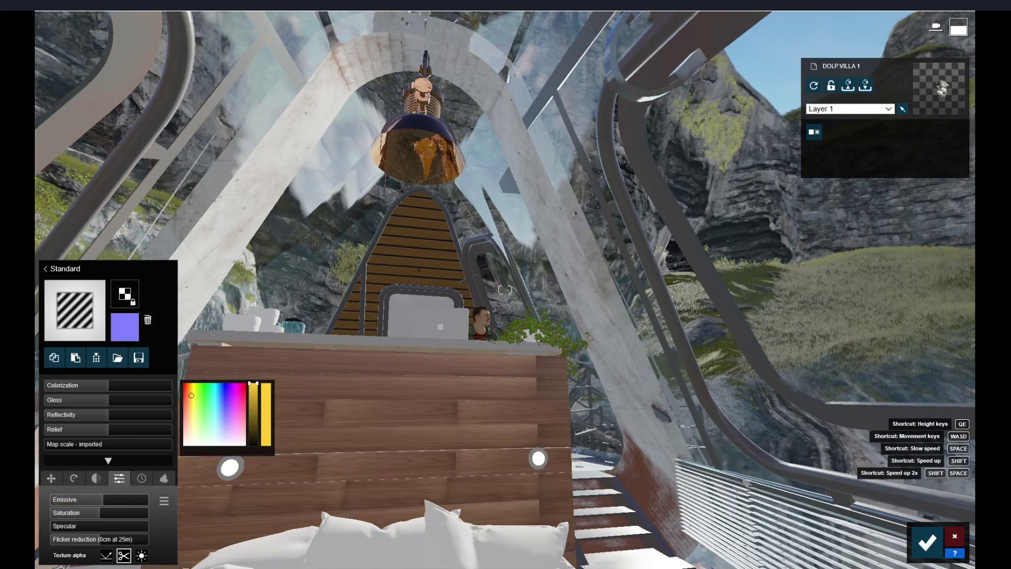
{"action": "key", "text": "w"}
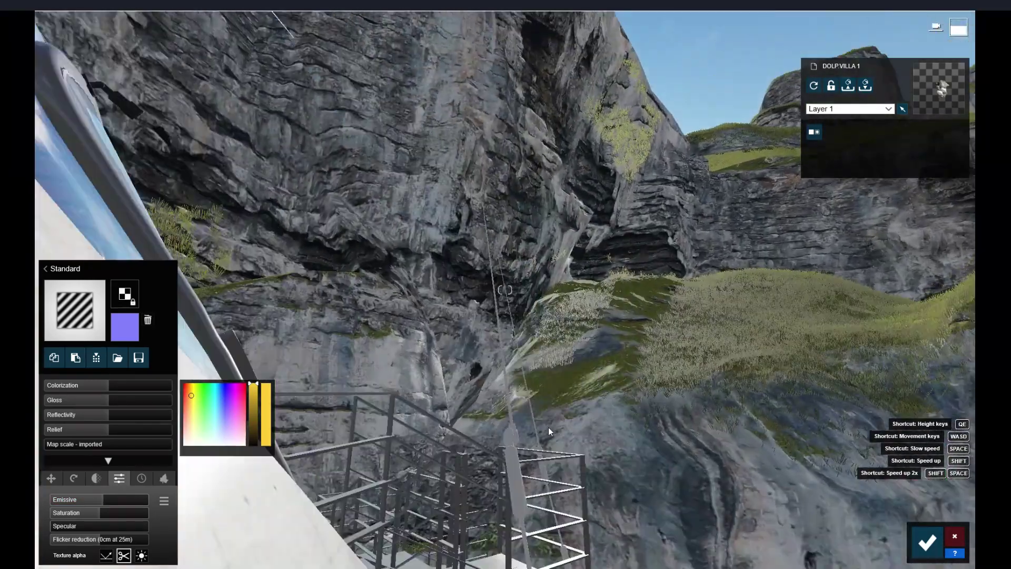
Back out to view the whole pod, finish material editing, and disable photo 4's handheld camera.
{"action": "key", "text": "s"}
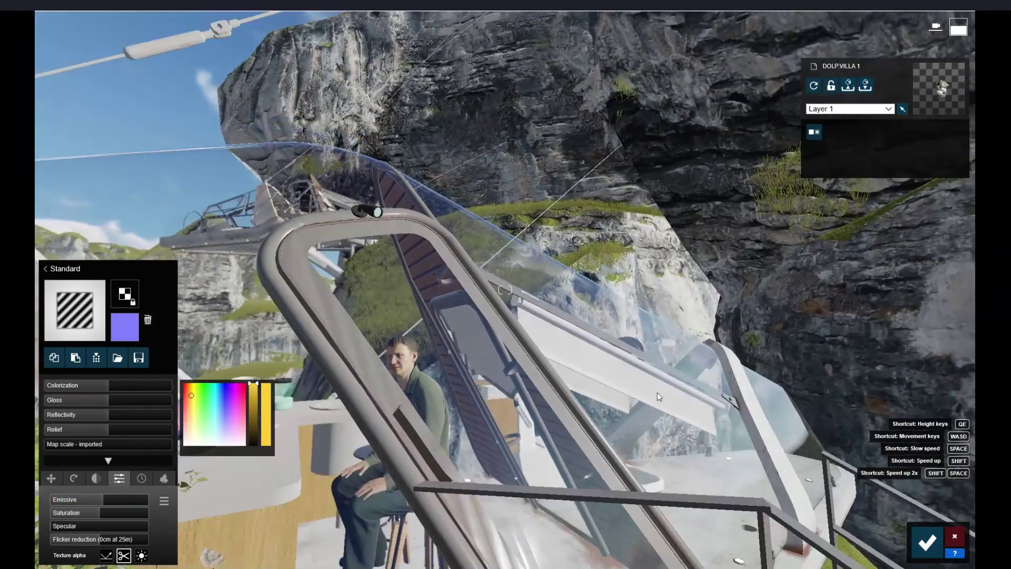
{"action": "key", "text": "s"}
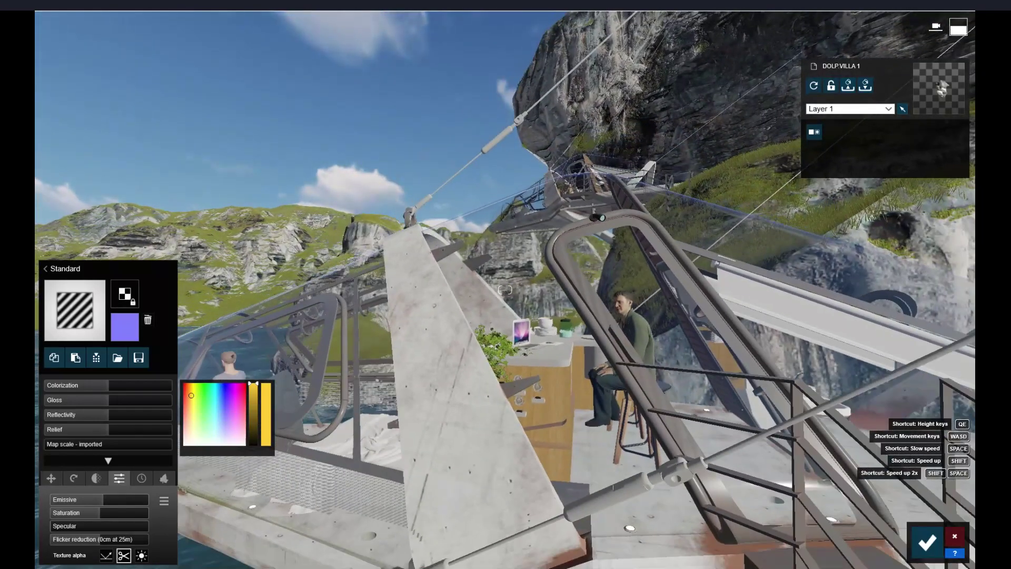
{"action": "key", "text": "s"}
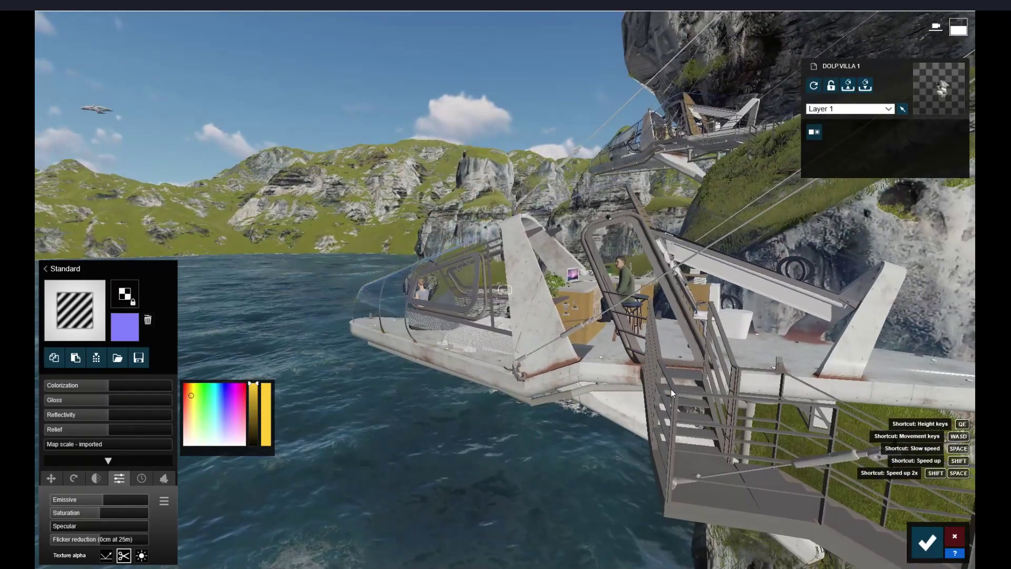
{"action": "mouse_move", "coordinate": [671, 389]}
{"action": "right_mouse_down"}
{"action": "mouse_move", "coordinate": [687, 365]}
{"action": "mouse_move", "coordinate": [678, 503]}
{"action": "right_mouse_up"}
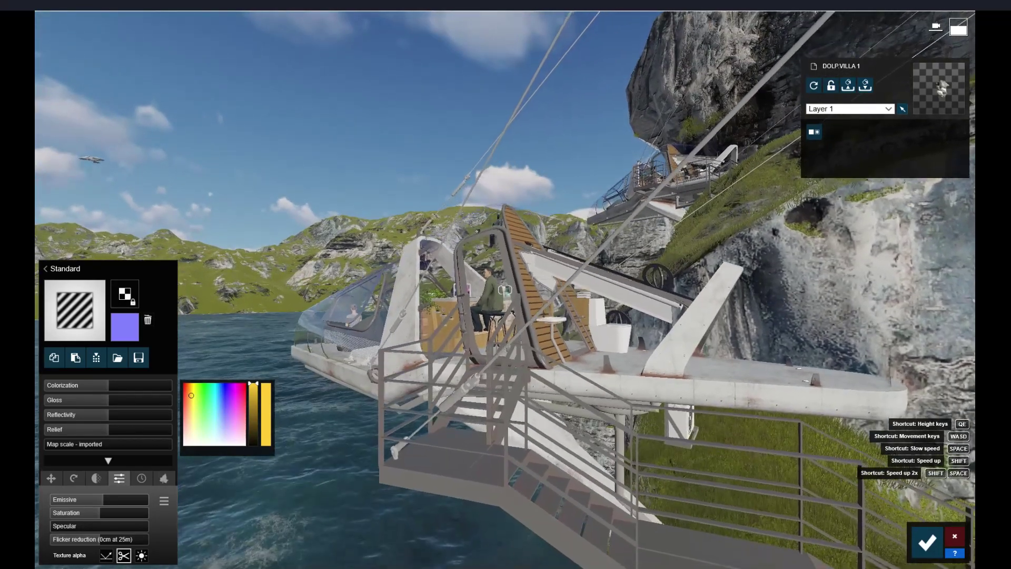
{"action": "left_click", "coordinate": [927, 541]}
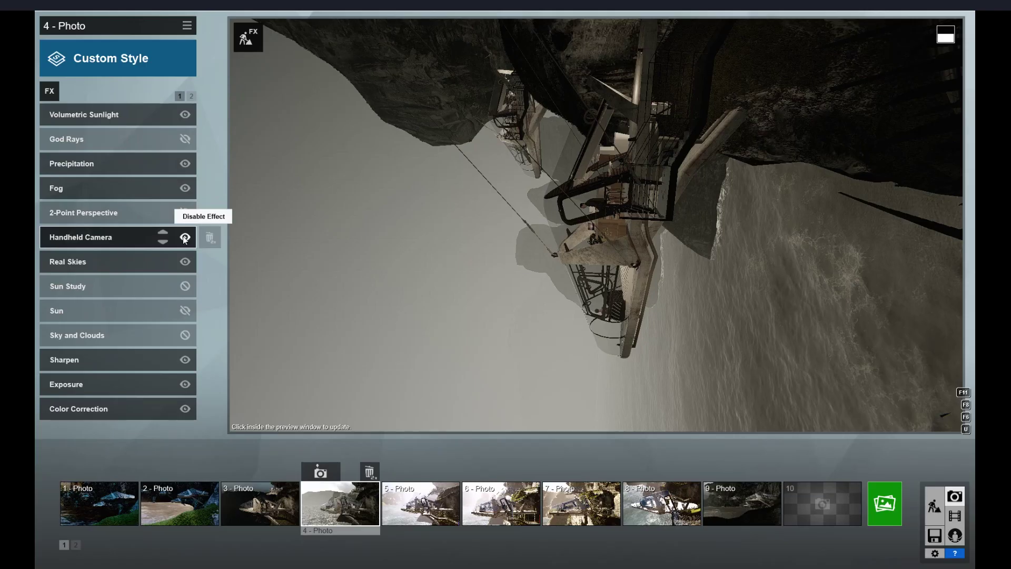
{"action": "left_click", "coordinate": [185, 237]}
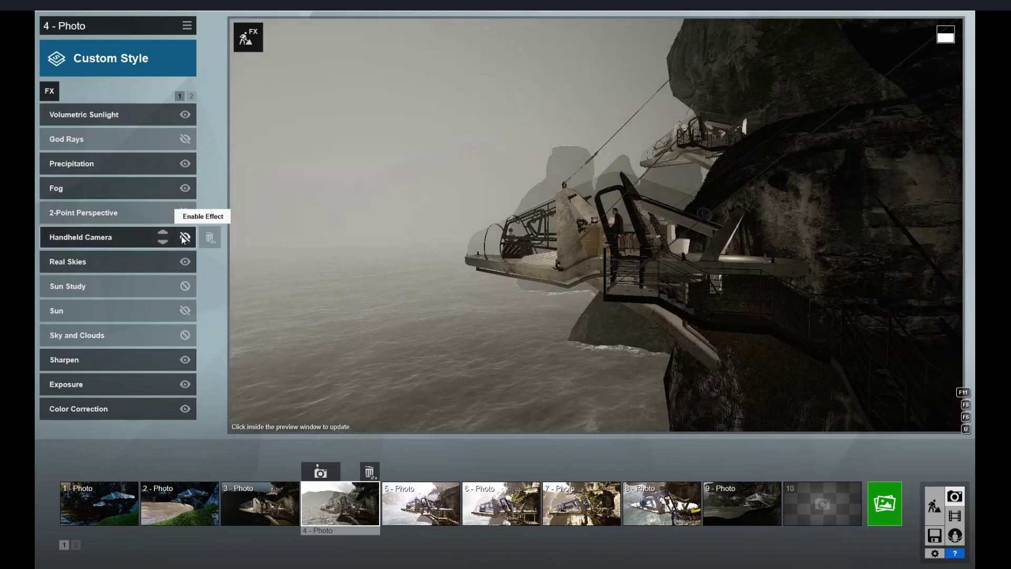
{"action": "mouse_move", "coordinate": [624, 410]}
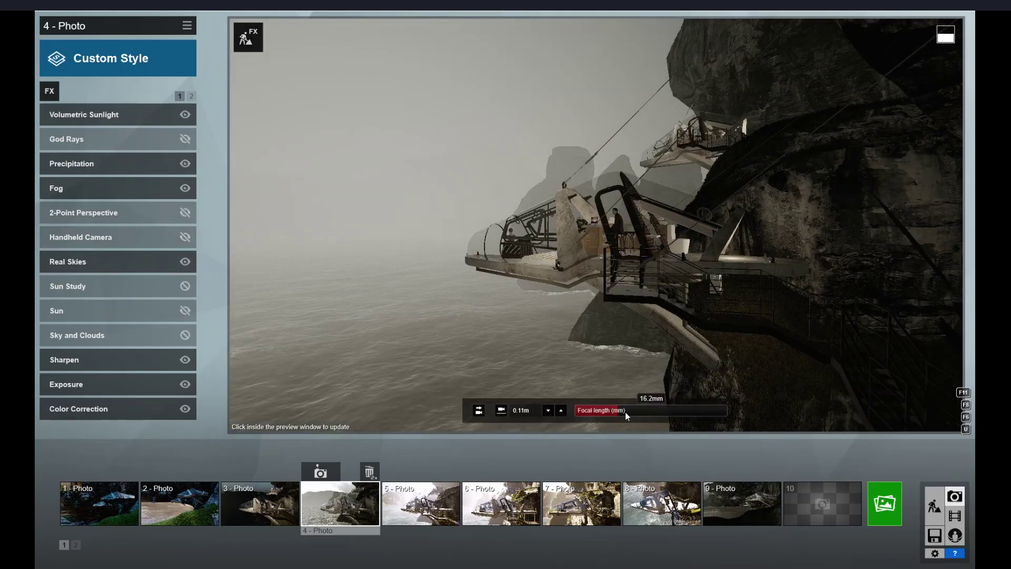
Set focal length to 25.2mm and fog density to 1.4 after checking sunlight and precipitation.
{"action": "left_click_drag", "start_coordinate": [625, 413], "coordinate": [633, 413]}
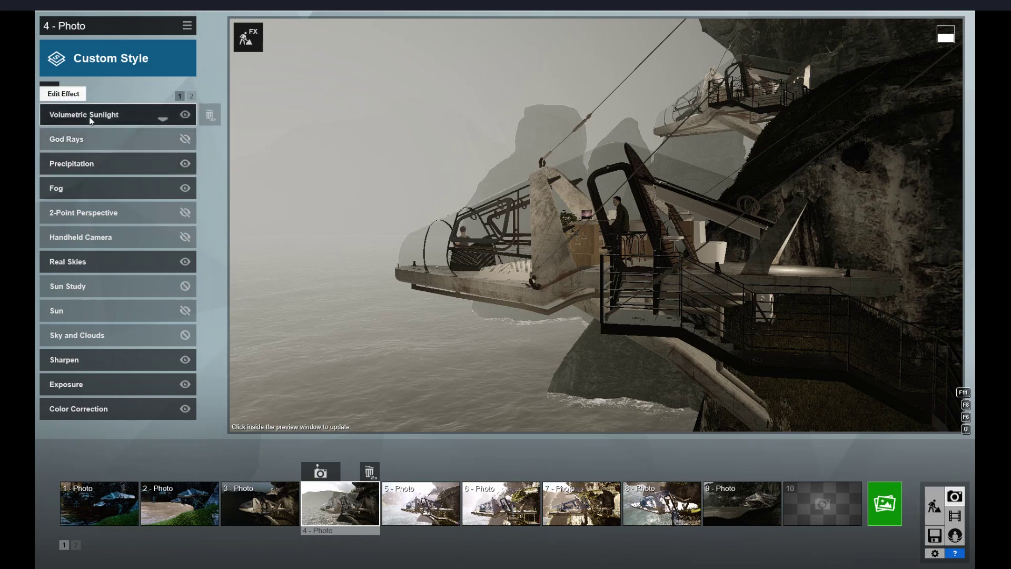
{"action": "left_click", "coordinate": [90, 115]}
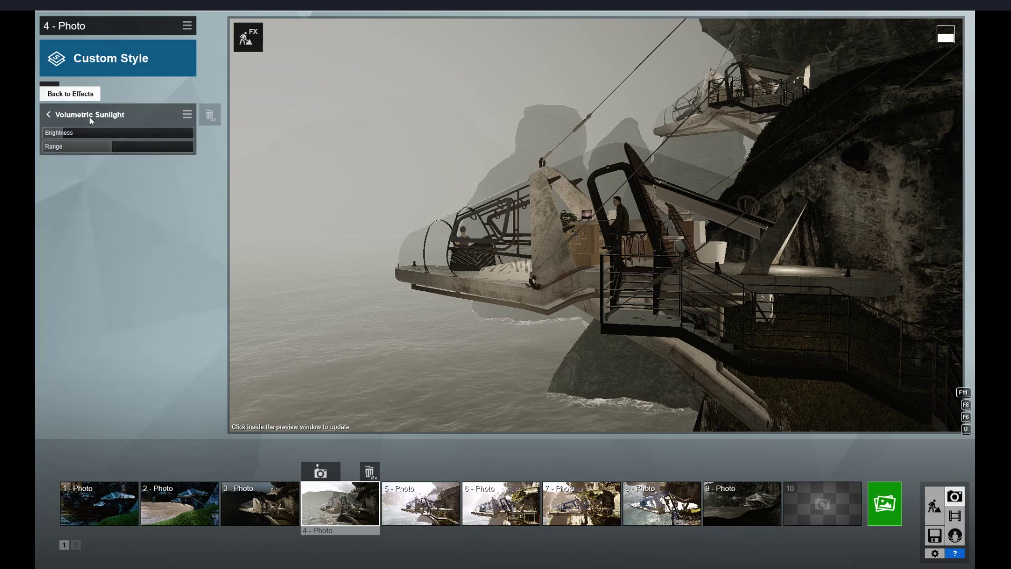
{"action": "left_click", "coordinate": [48, 115]}
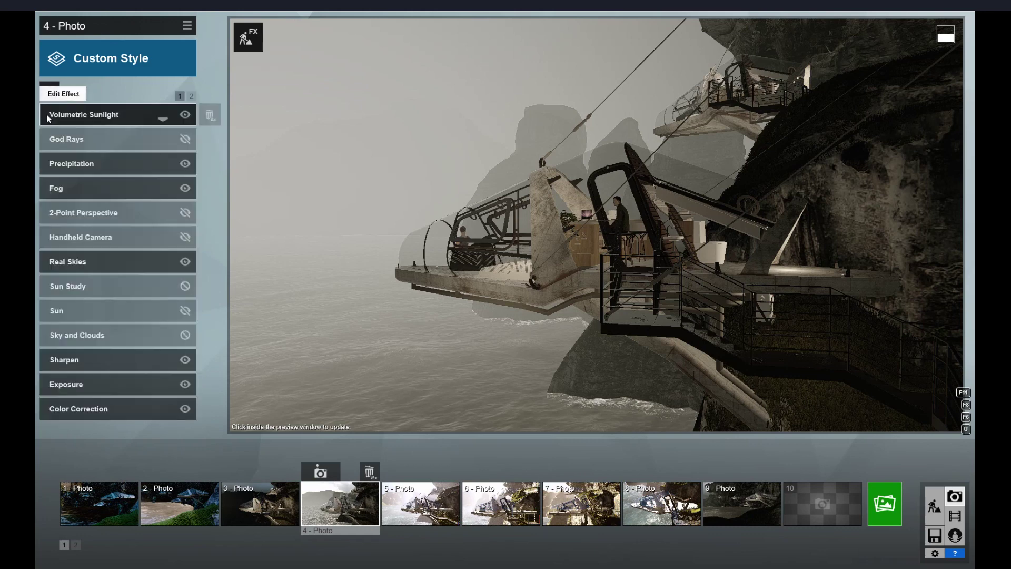
{"action": "left_click", "coordinate": [56, 163]}
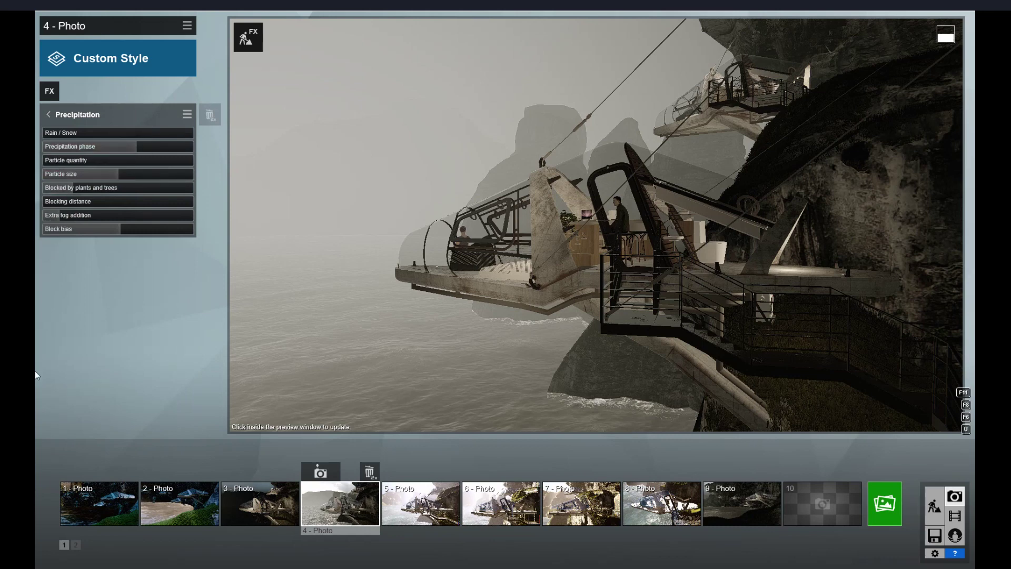
{"action": "left_click", "coordinate": [47, 115]}
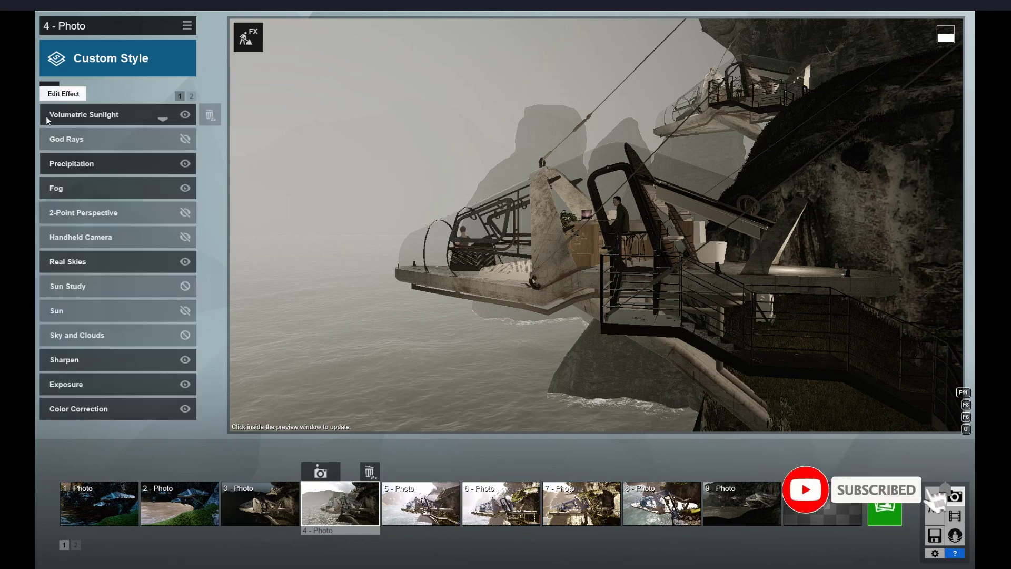
{"action": "left_click", "coordinate": [56, 188]}
{"action": "left_click_drag", "start_coordinate": [115, 131], "coordinate": [119, 131]}
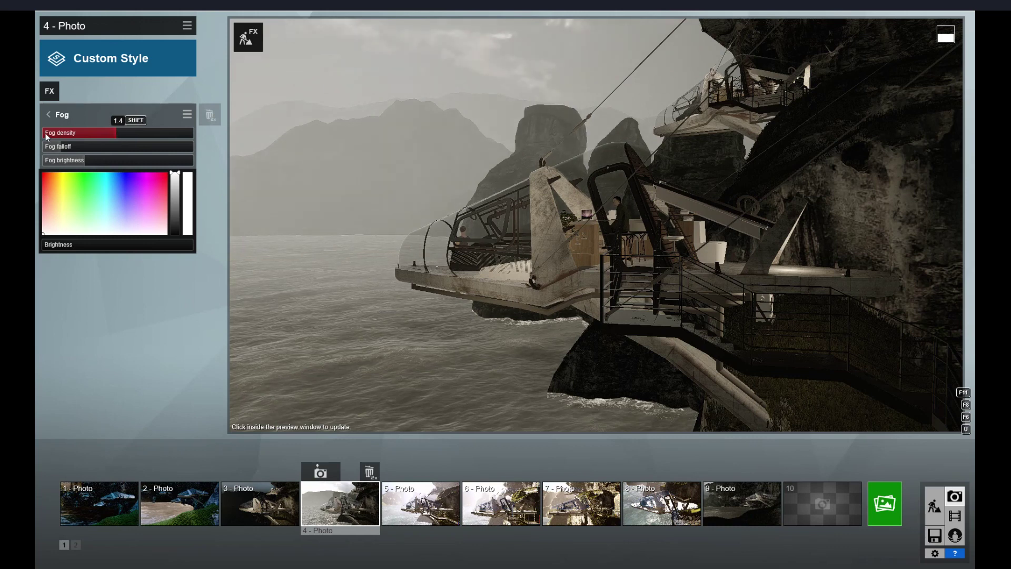
{"action": "left_click", "coordinate": [48, 116]}
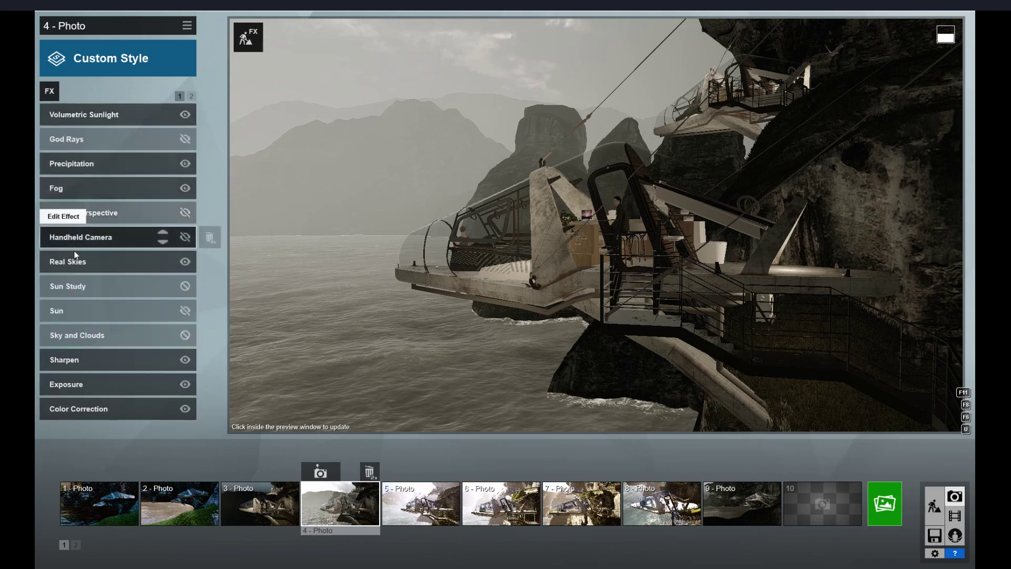
Apply the Sunset 11 sky in photo 4's Real Skies effect.
{"action": "left_click", "coordinate": [68, 264]}
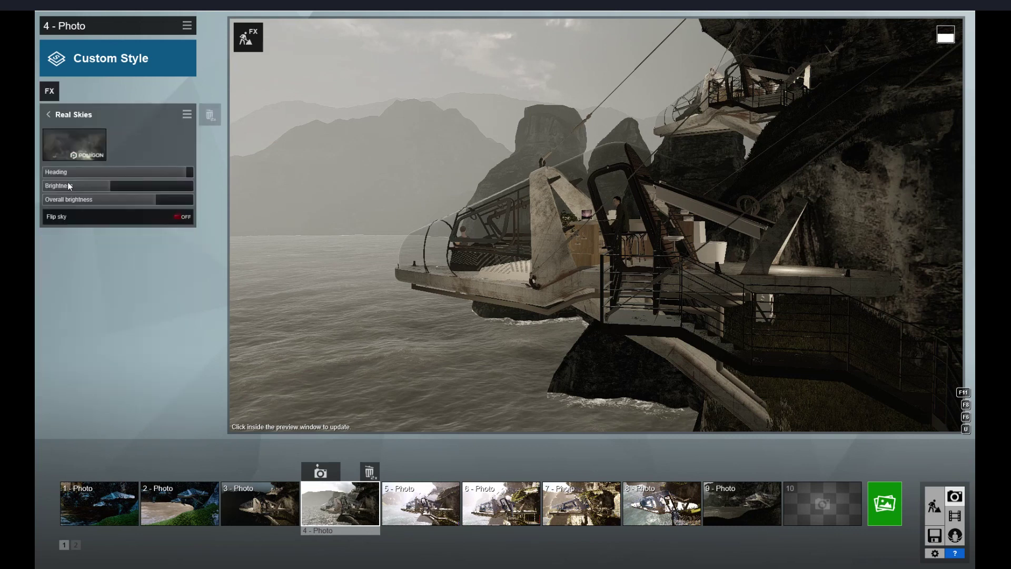
{"action": "left_click", "coordinate": [74, 147]}
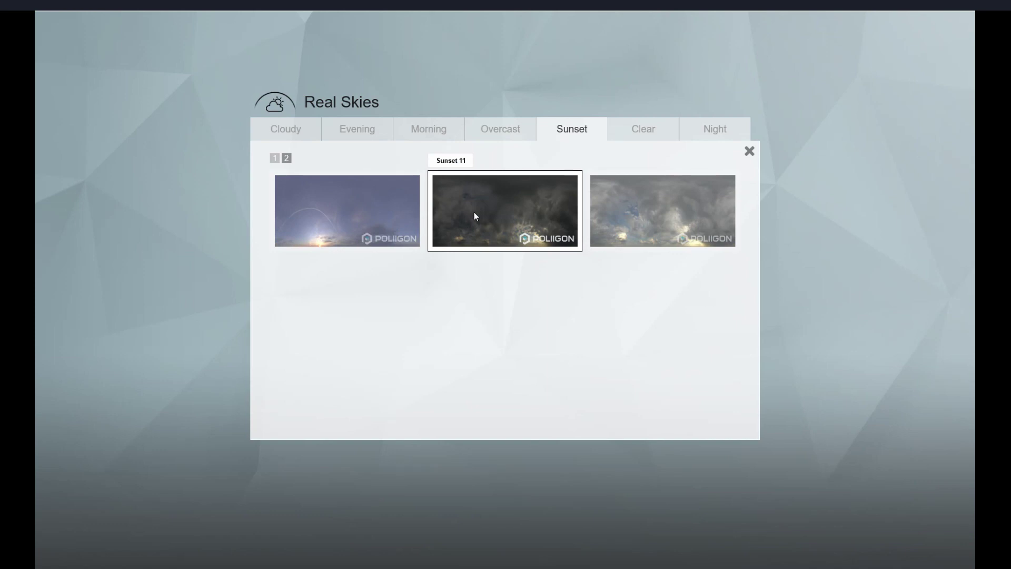
{"action": "left_click", "coordinate": [750, 152]}
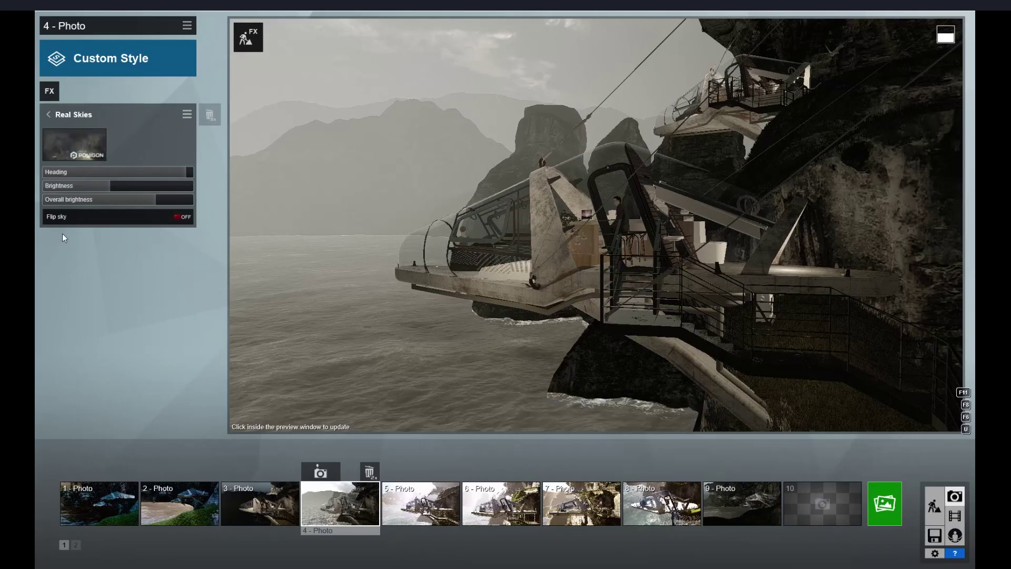
{"action": "left_click", "coordinate": [45, 117]}
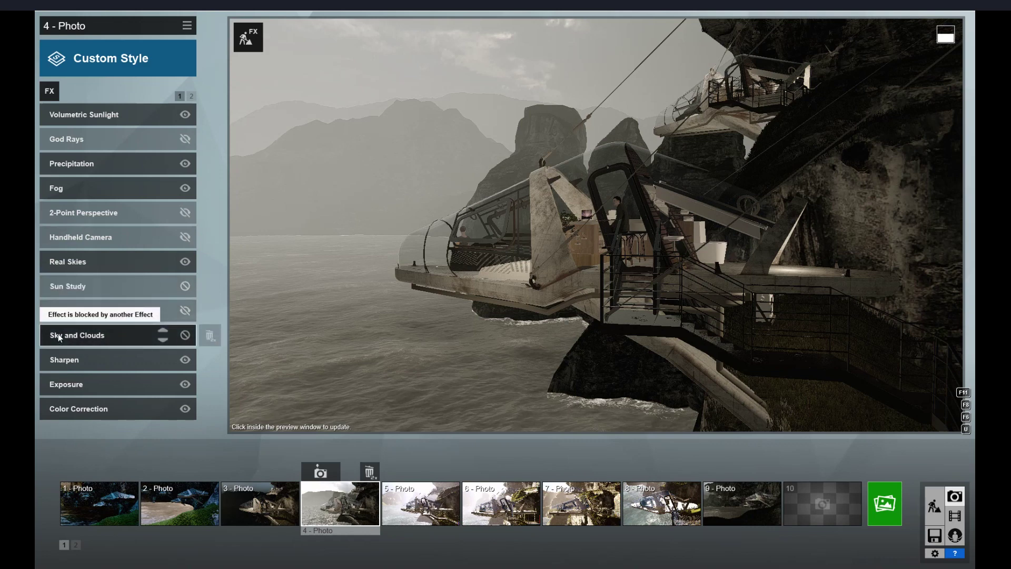
Raise Sharpen intensity to 0.3, review Color Correction, and open Exposure.
{"action": "left_click", "coordinate": [58, 361]}
{"action": "left_click", "coordinate": [61, 135]}
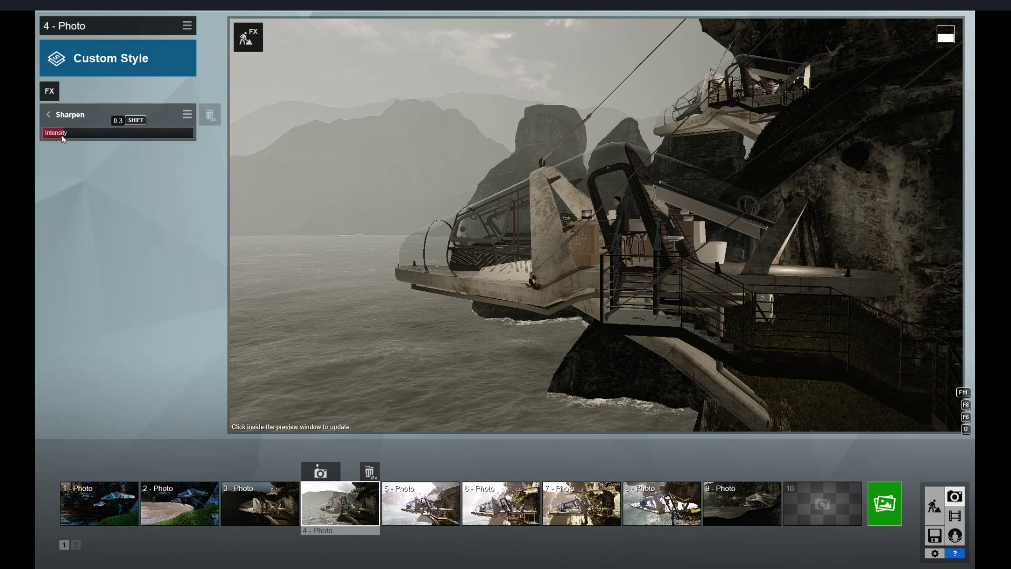
{"action": "left_click", "coordinate": [47, 115]}
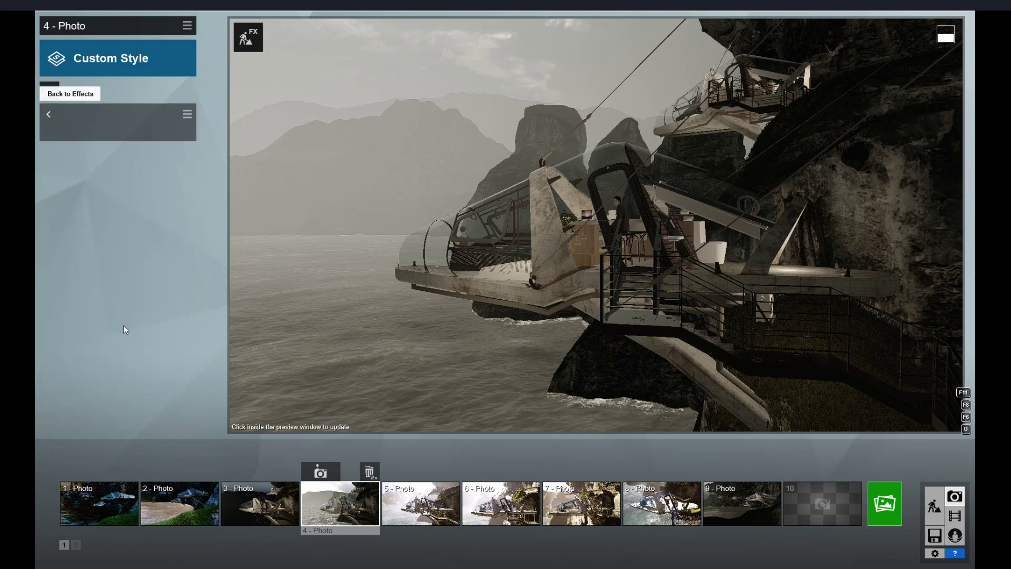
{"action": "left_click", "coordinate": [89, 410]}
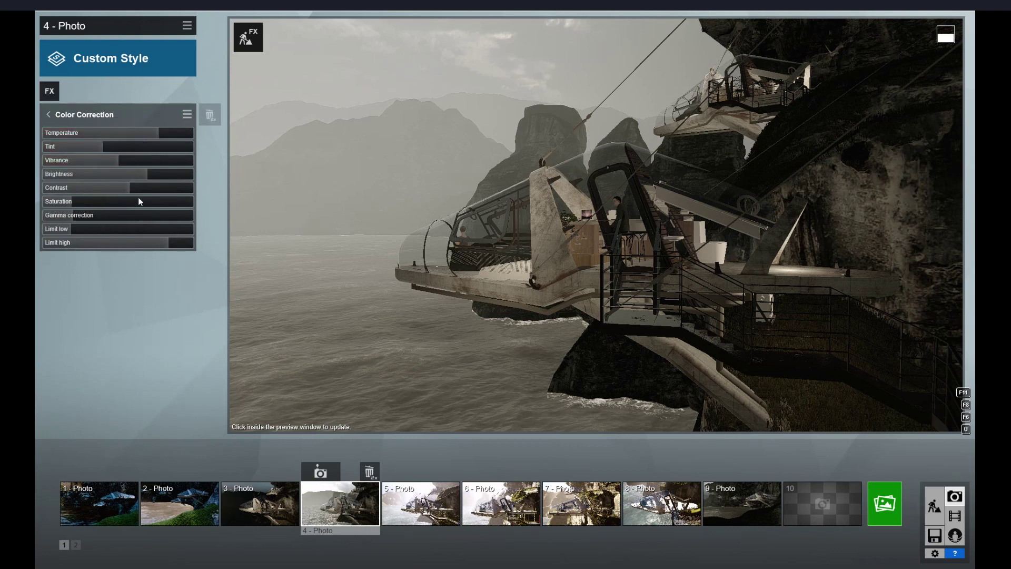
{"action": "left_click", "coordinate": [47, 114]}
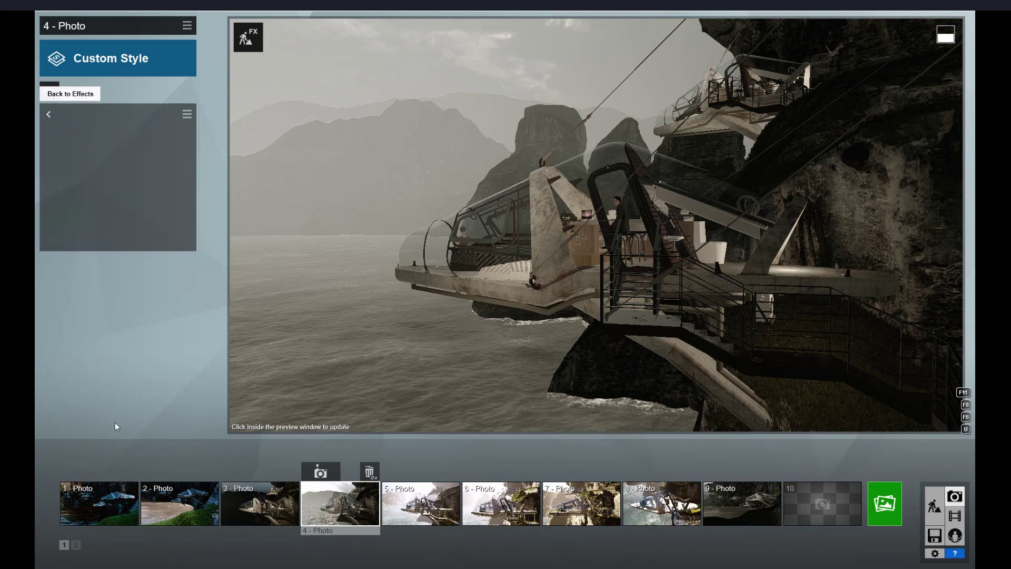
{"action": "left_click", "coordinate": [74, 387]}
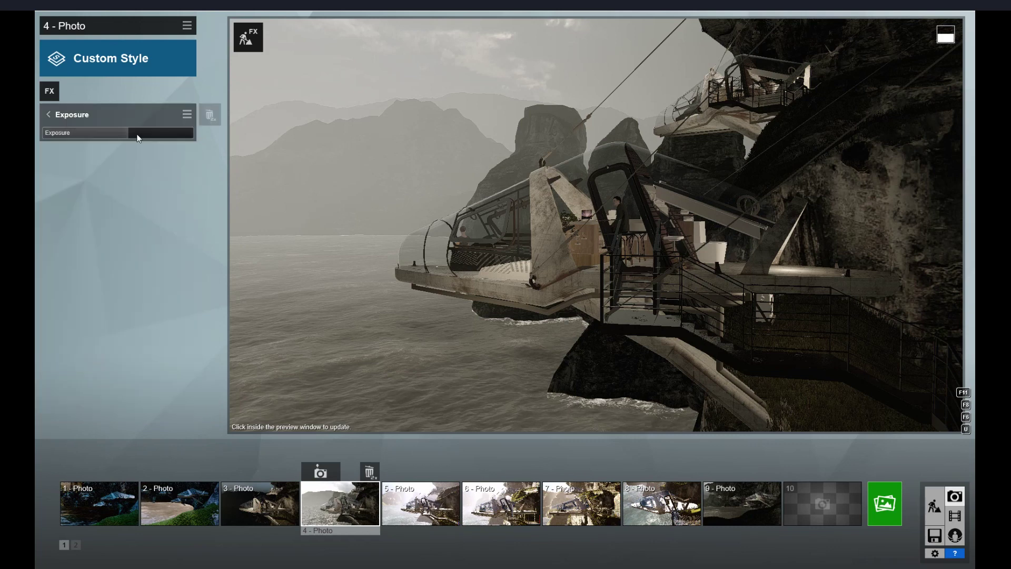
Review the Reflection, Hyperlight and Sky Light effects on the second FX page.
{"action": "left_click", "coordinate": [47, 116]}
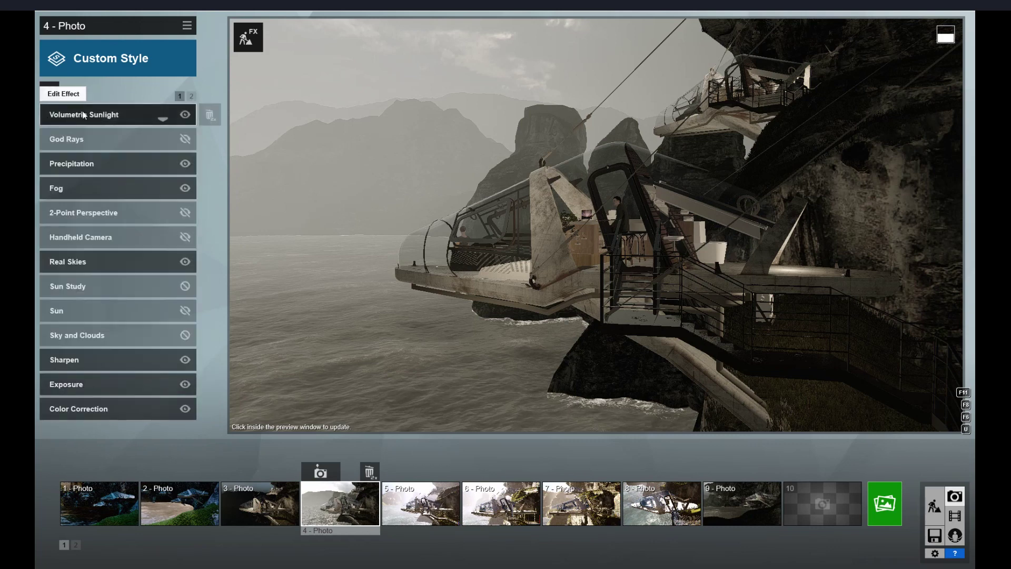
{"action": "left_click", "coordinate": [192, 96]}
{"action": "left_click", "coordinate": [68, 116]}
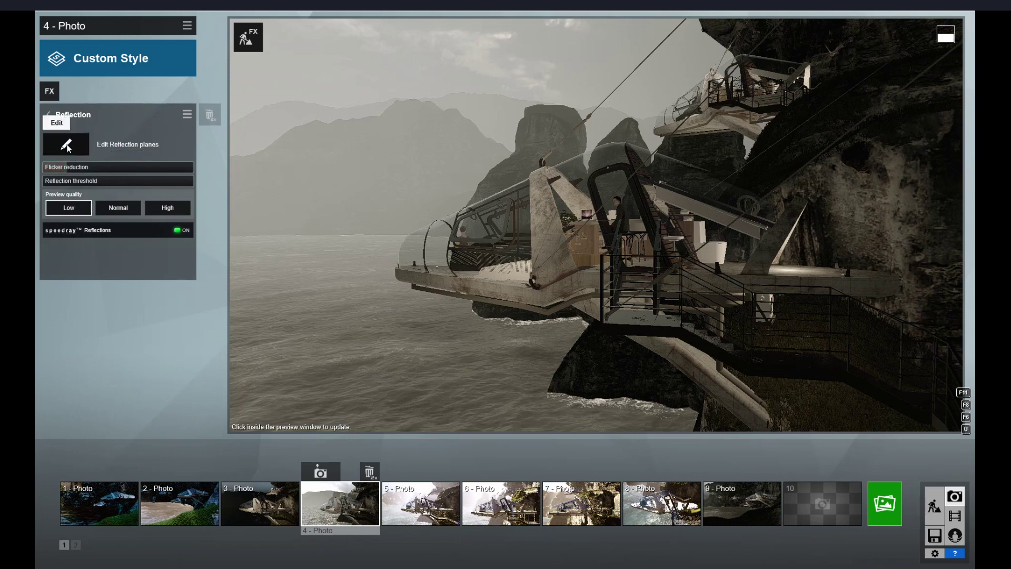
{"action": "left_click", "coordinate": [46, 114]}
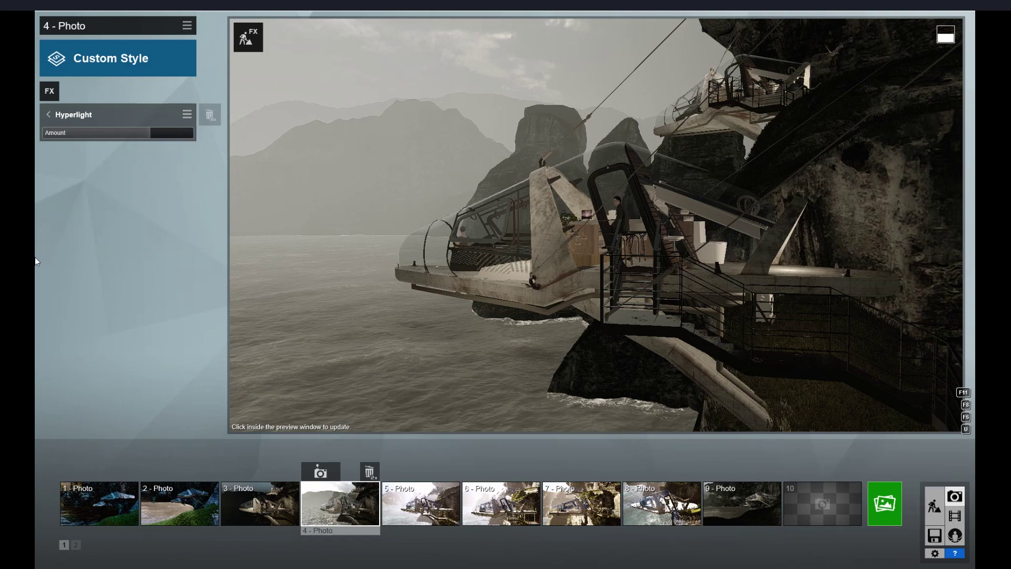
{"action": "left_click", "coordinate": [47, 113]}
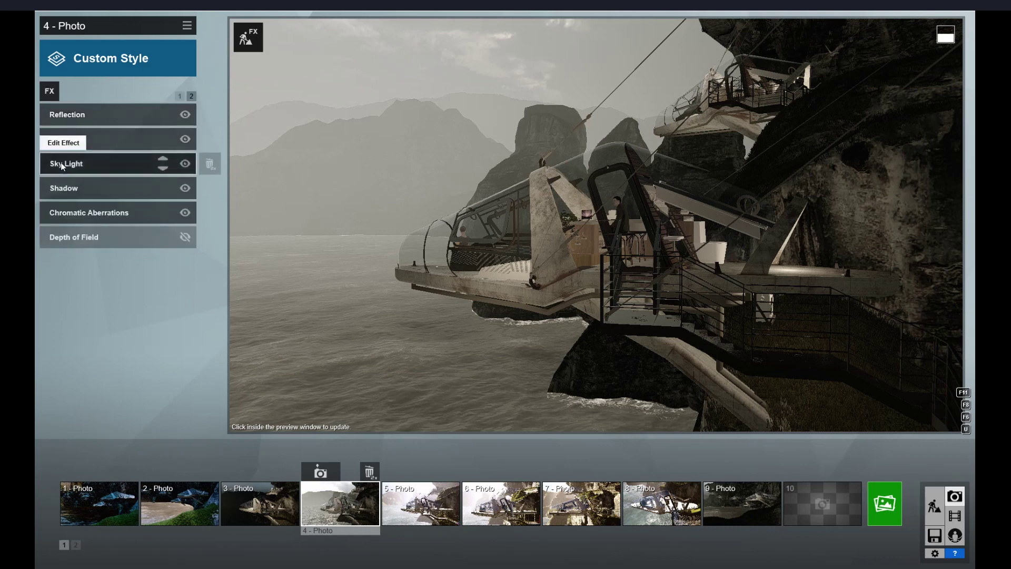
{"action": "left_click", "coordinate": [61, 163]}
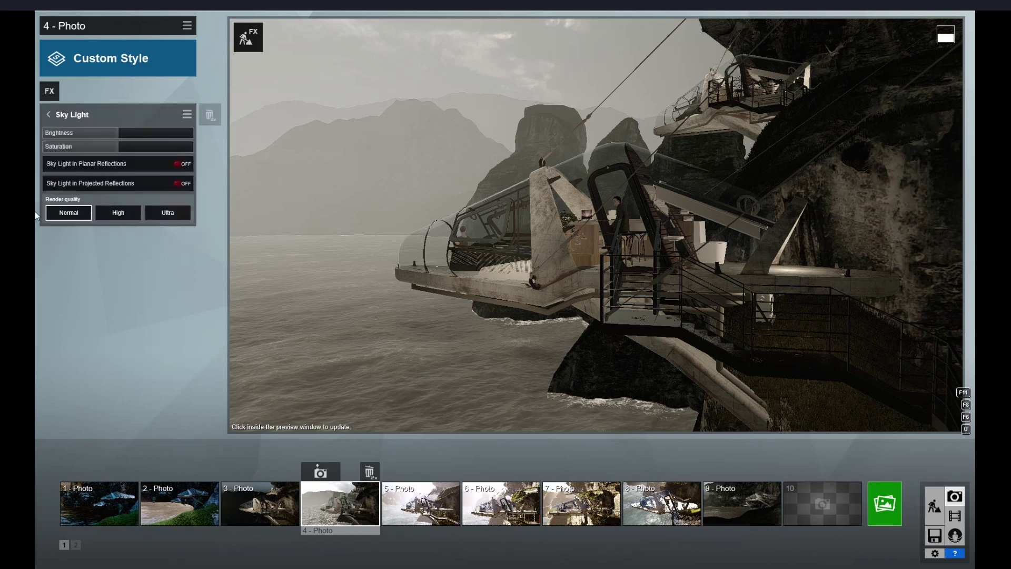
Review the Shadow and Chromatic Aberrations effects, then switch to photo 5.
{"action": "left_click", "coordinate": [49, 114]}
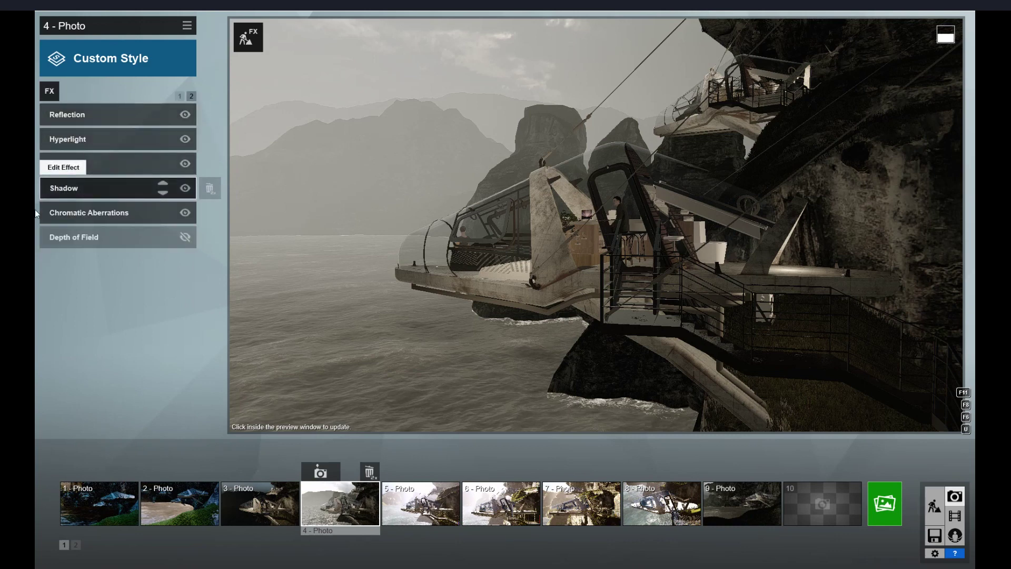
{"action": "left_click", "coordinate": [63, 188]}
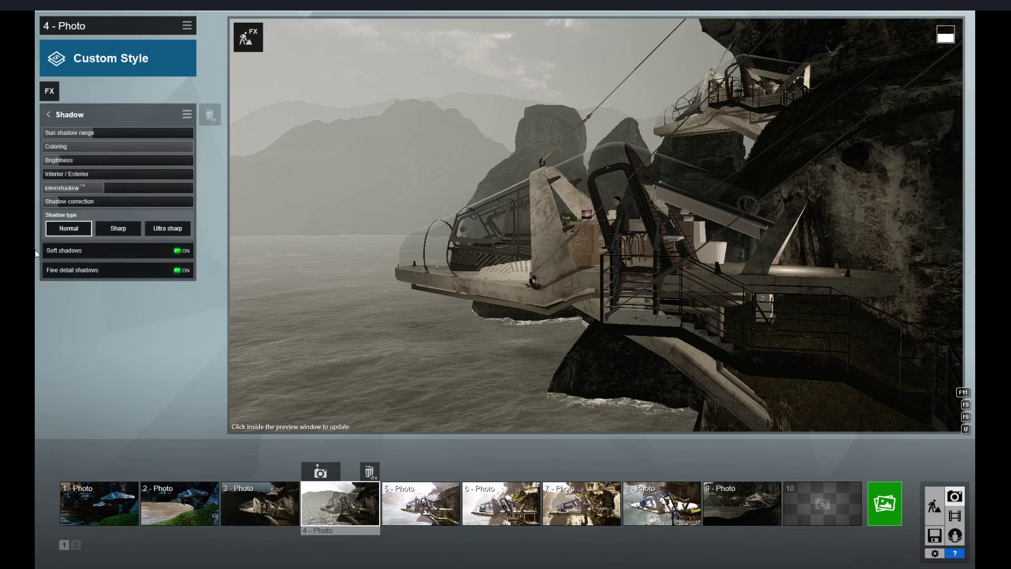
{"action": "left_click", "coordinate": [49, 113]}
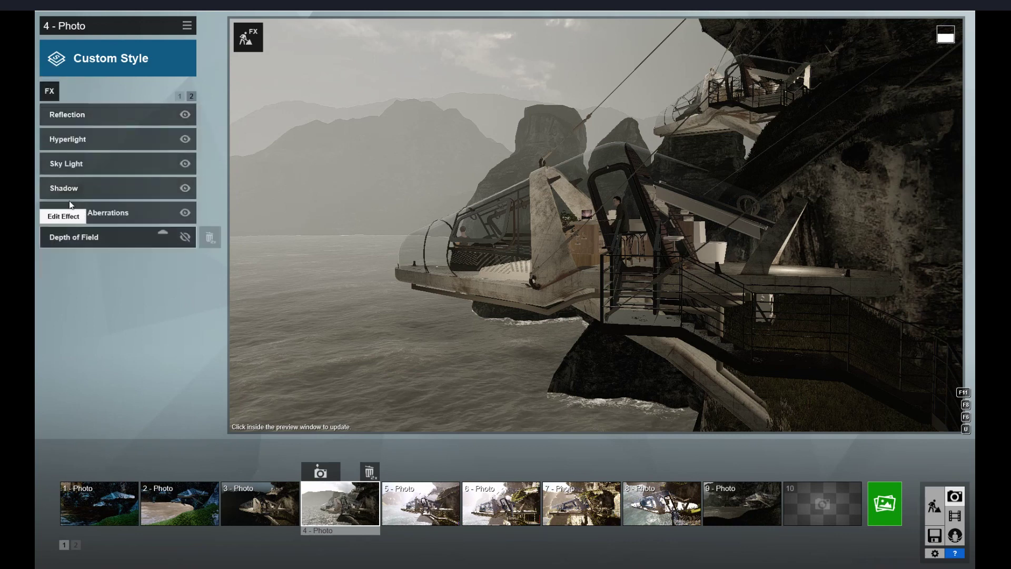
{"action": "left_click", "coordinate": [63, 216]}
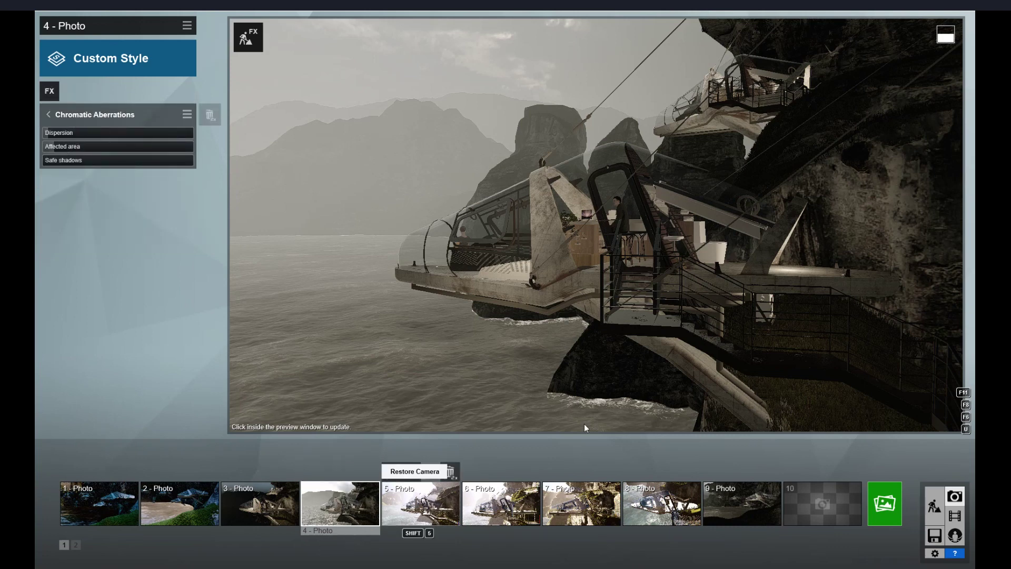
{"action": "left_click", "coordinate": [885, 505]}
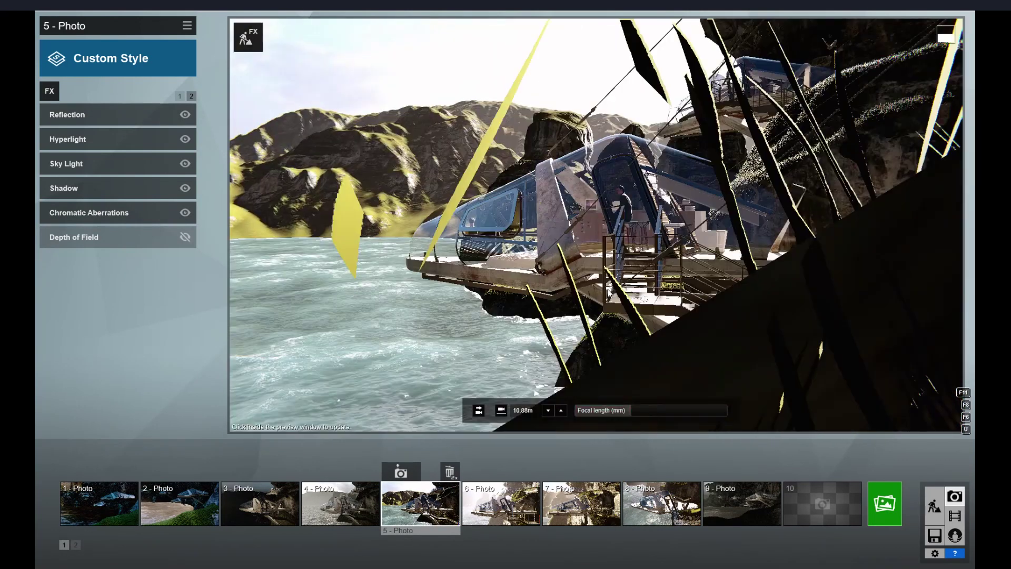
Switch through photos 6 and 7 and try loading a saved effects set.
{"action": "left_click", "coordinate": [500, 503]}
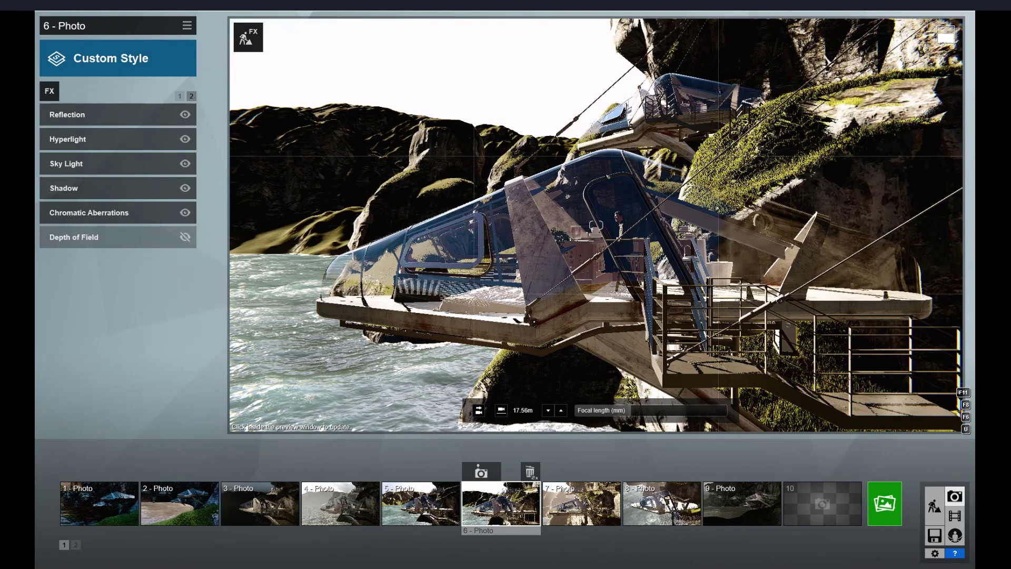
{"action": "left_click", "coordinate": [562, 519]}
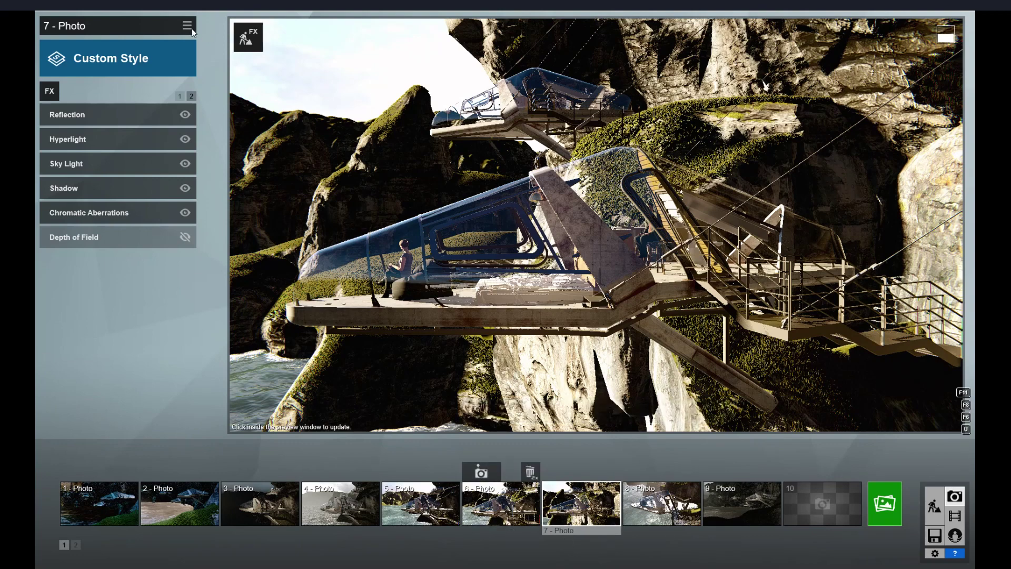
{"action": "left_click", "coordinate": [204, 42]}
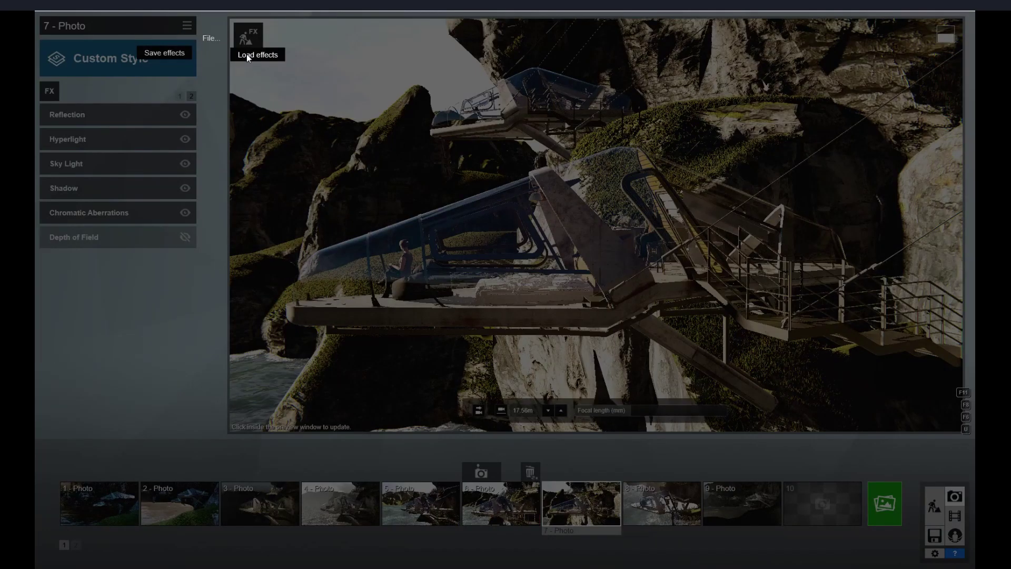
{"action": "left_click", "coordinate": [302, 96]}
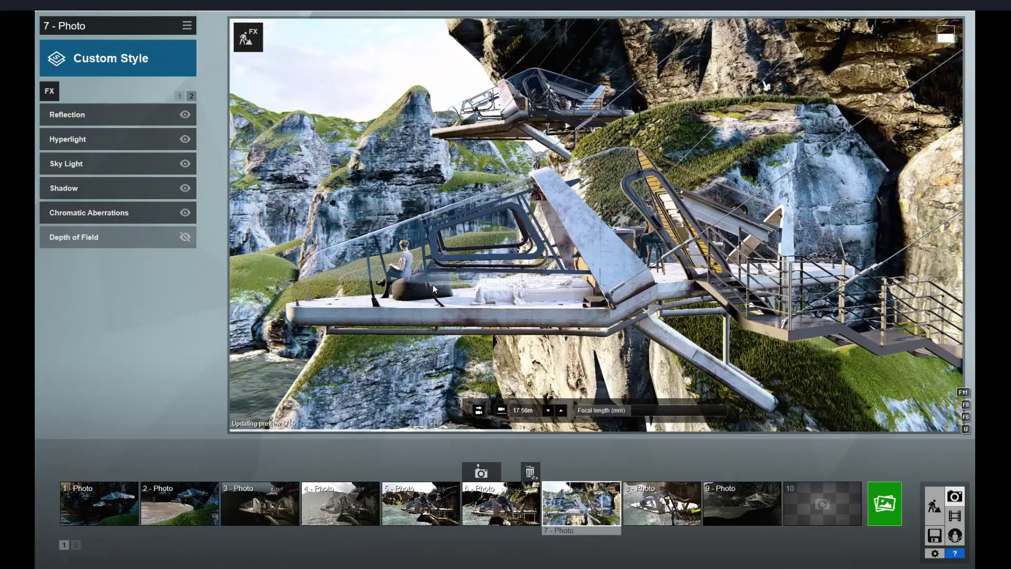
Move photo 7's camera lower and closer to the cliff-hung pod over the water.
{"action": "key", "text": "w"}
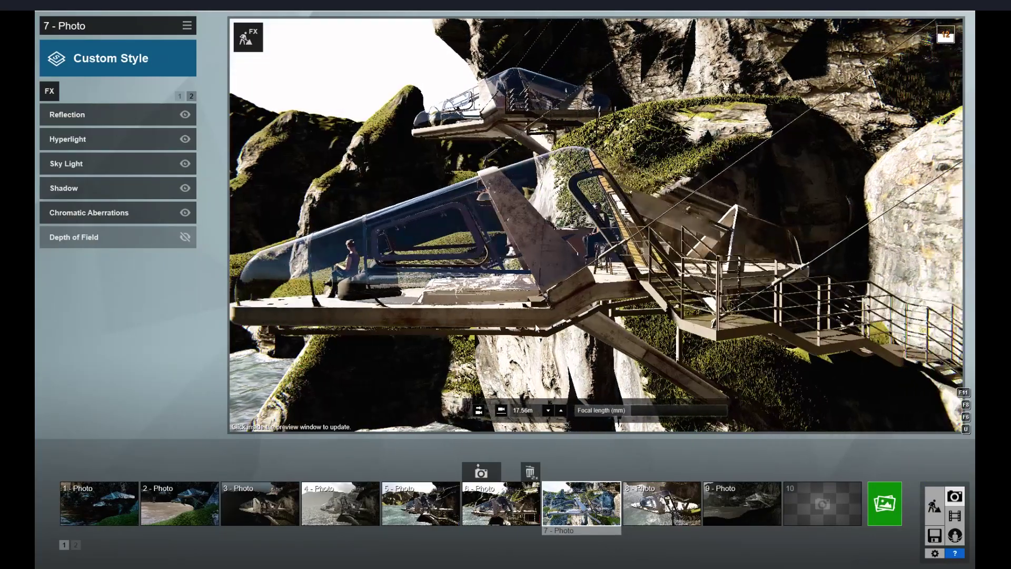
{"action": "key", "text": "e"}
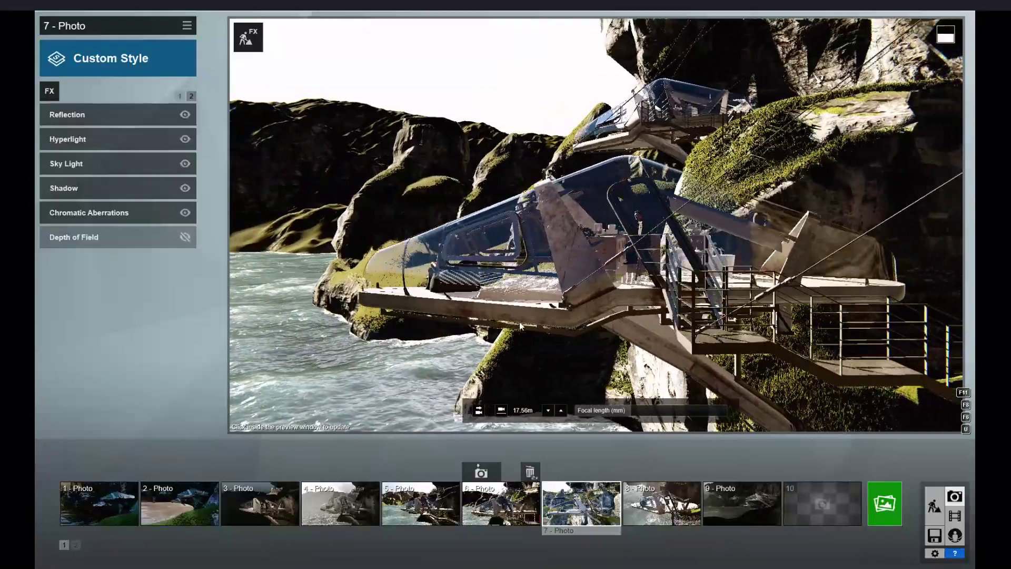
{"action": "key", "text": "w"}
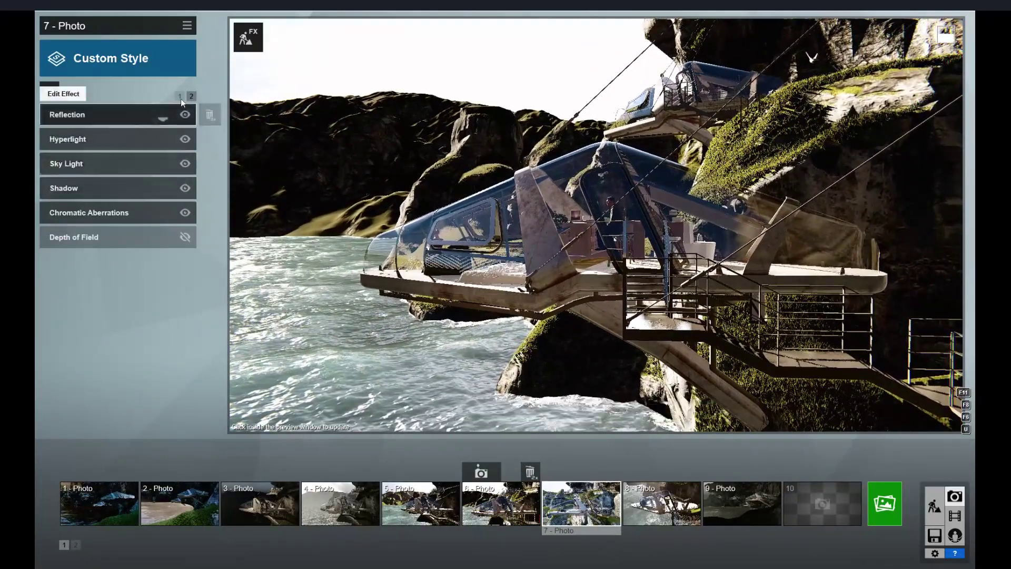
Check Volumetric Sunlight and Precipitation, then reduce photo 7's fog to clear the haze.
{"action": "left_click", "coordinate": [180, 95]}
{"action": "left_click", "coordinate": [90, 115]}
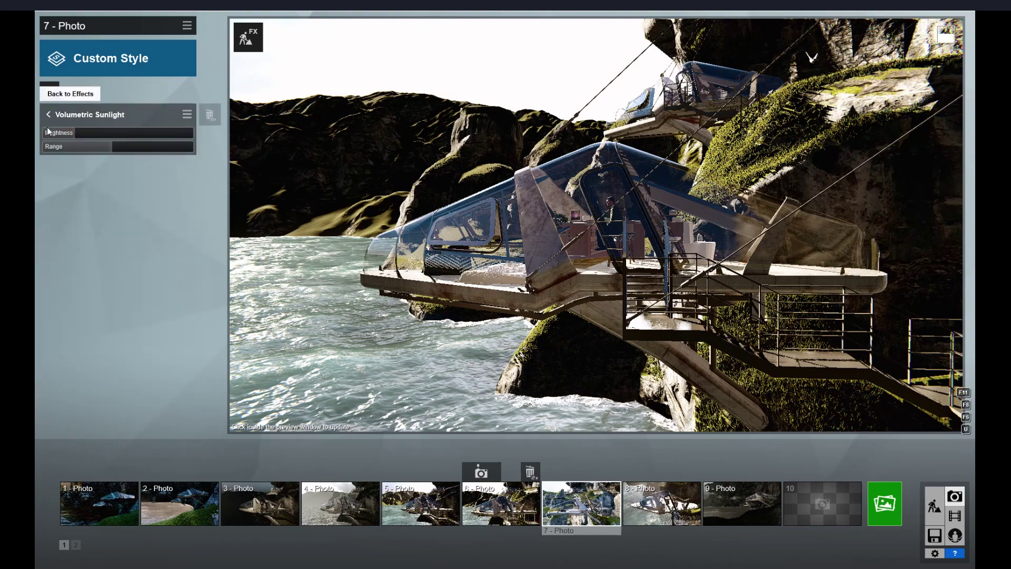
{"action": "left_click", "coordinate": [48, 113]}
{"action": "left_click", "coordinate": [59, 164]}
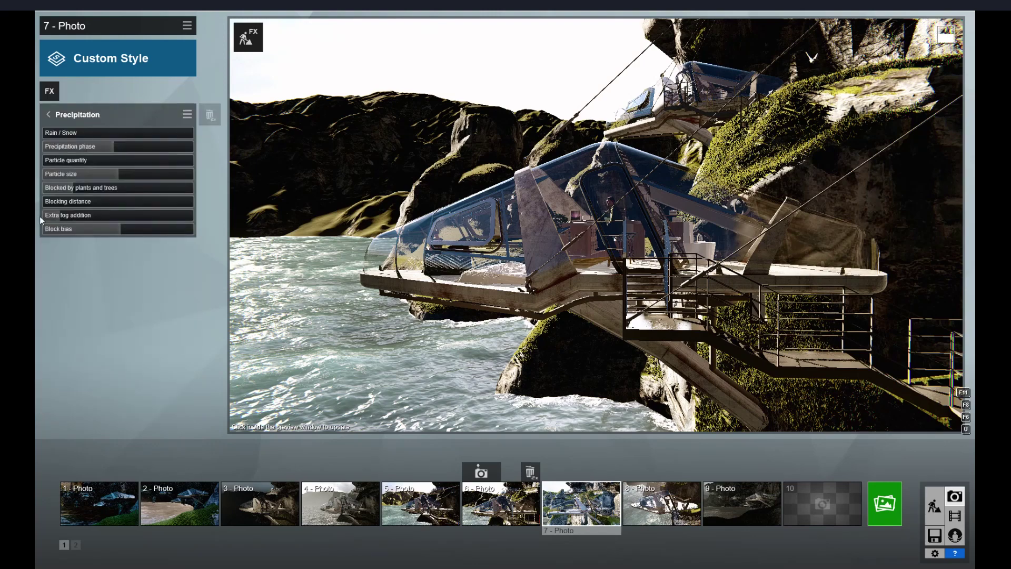
{"action": "left_click", "coordinate": [48, 115]}
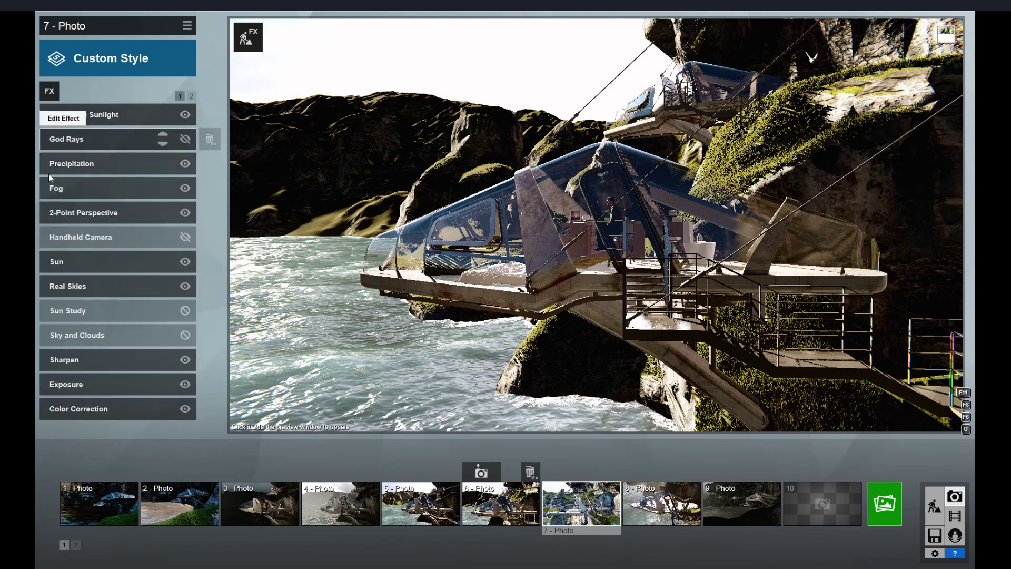
{"action": "left_click", "coordinate": [52, 188]}
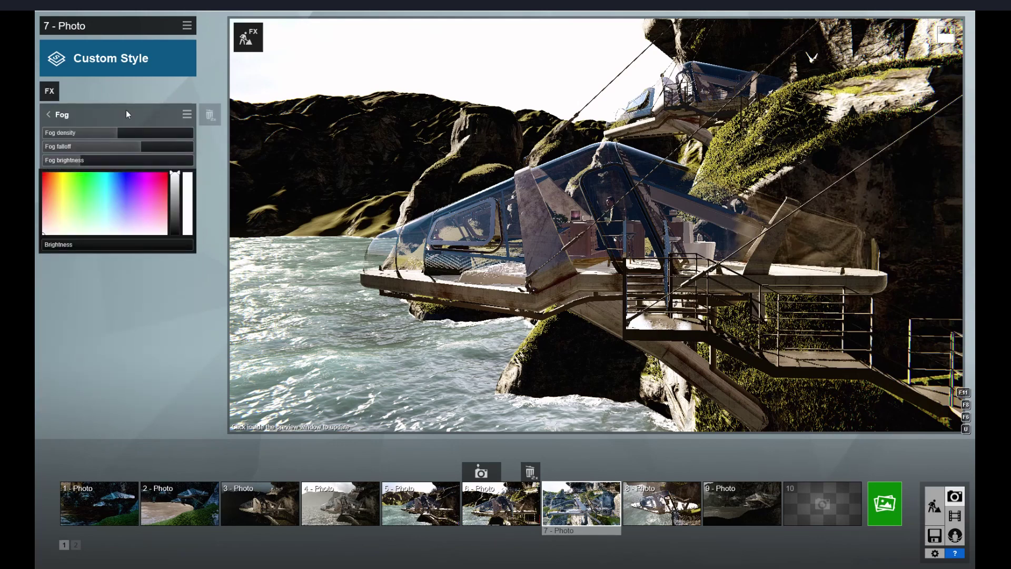
{"action": "mouse_move", "coordinate": [118, 132]}
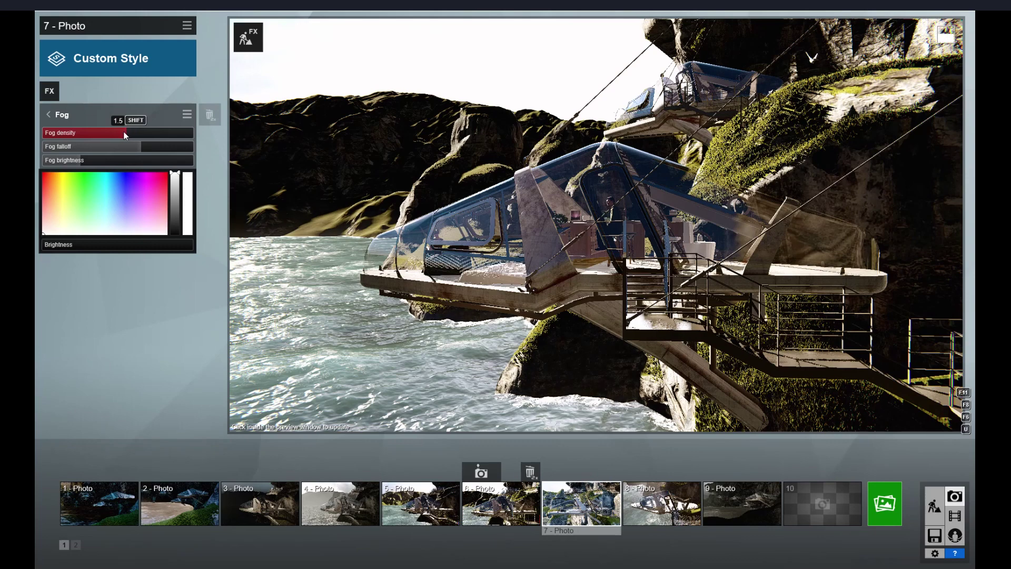
{"action": "left_click_drag", "start_coordinate": [130, 147], "coordinate": [97, 147]}
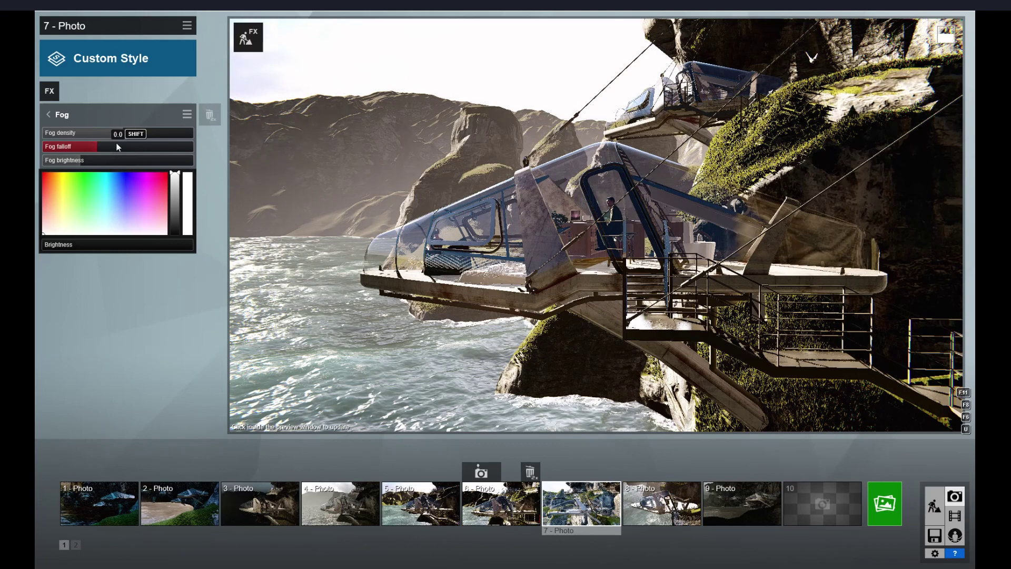
{"action": "left_click", "coordinate": [48, 114]}
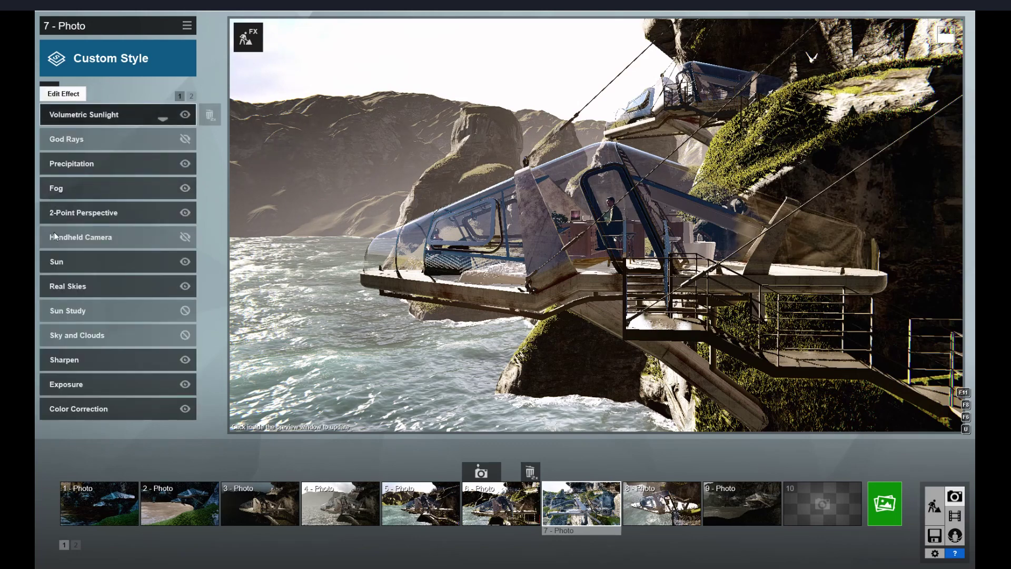
Check the Sun settings and move Real Skies above Sun in the effect order.
{"action": "left_click", "coordinate": [58, 261]}
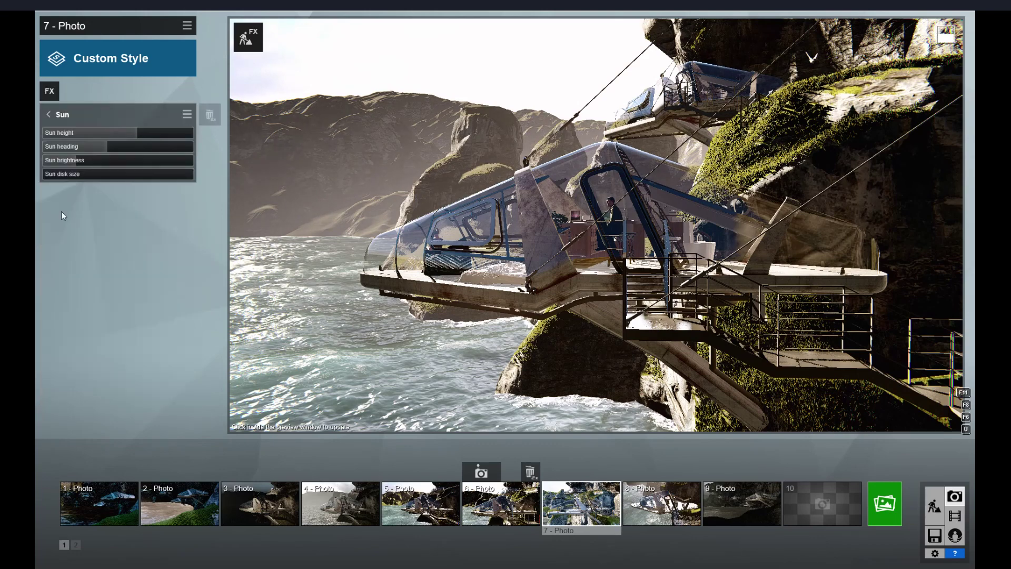
{"action": "left_click", "coordinate": [48, 117]}
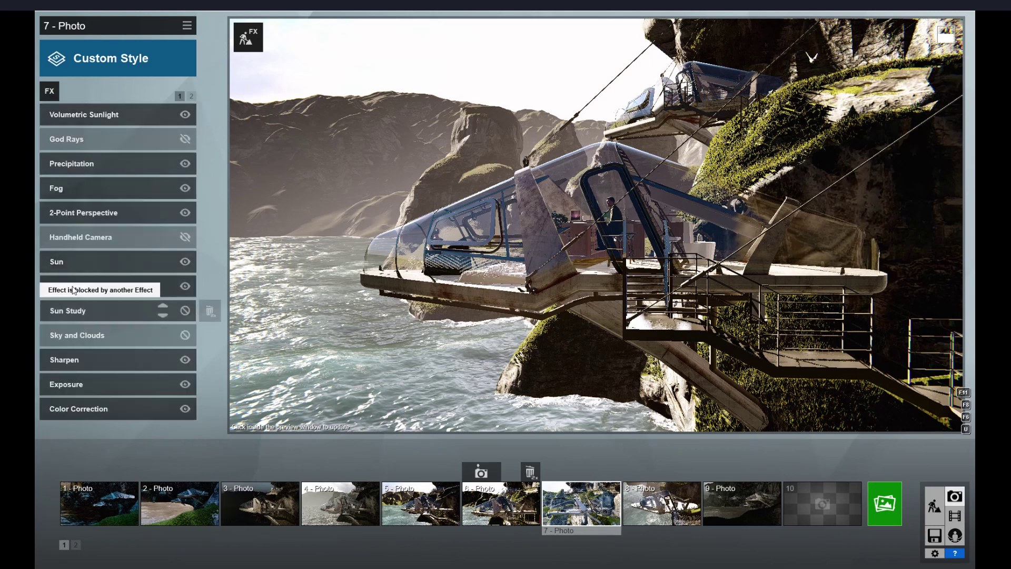
{"action": "left_click", "coordinate": [162, 284]}
{"action": "mouse_move", "coordinate": [596, 316]}
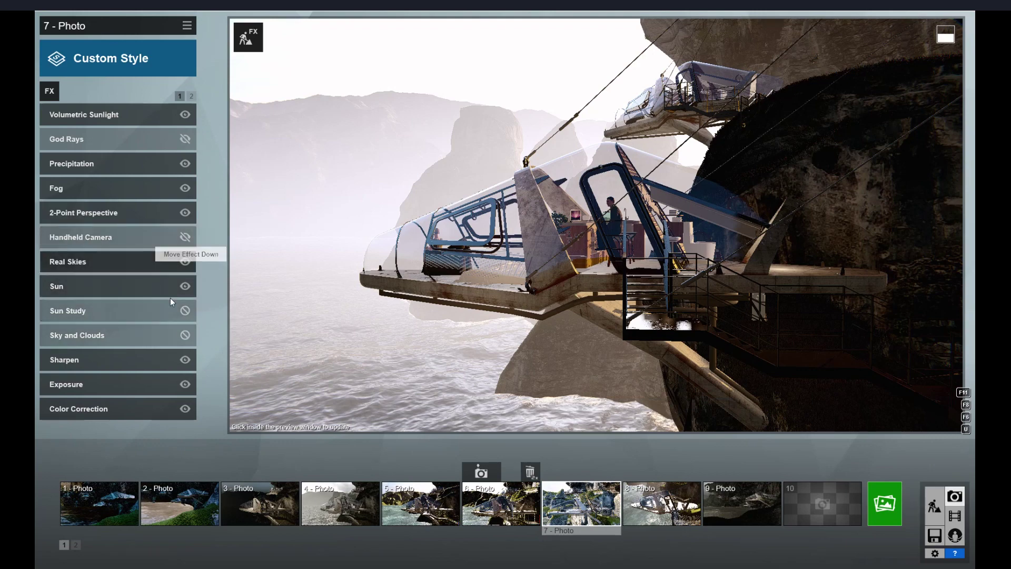
{"action": "mouse_move", "coordinate": [118, 286]}
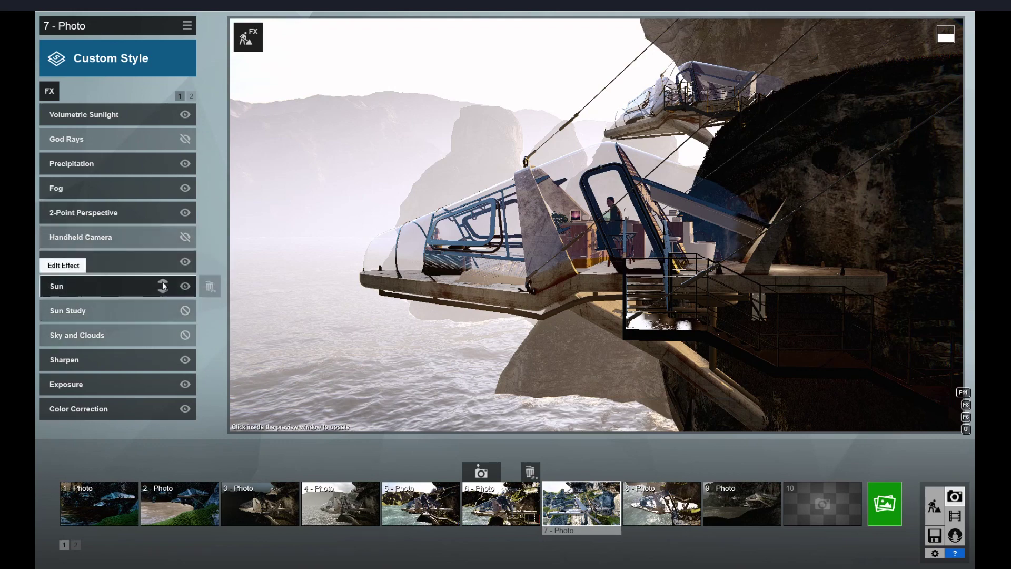
Move Sun back above Real Skies and give Real Skies a low-sun morning sky.
{"action": "left_click", "coordinate": [162, 281]}
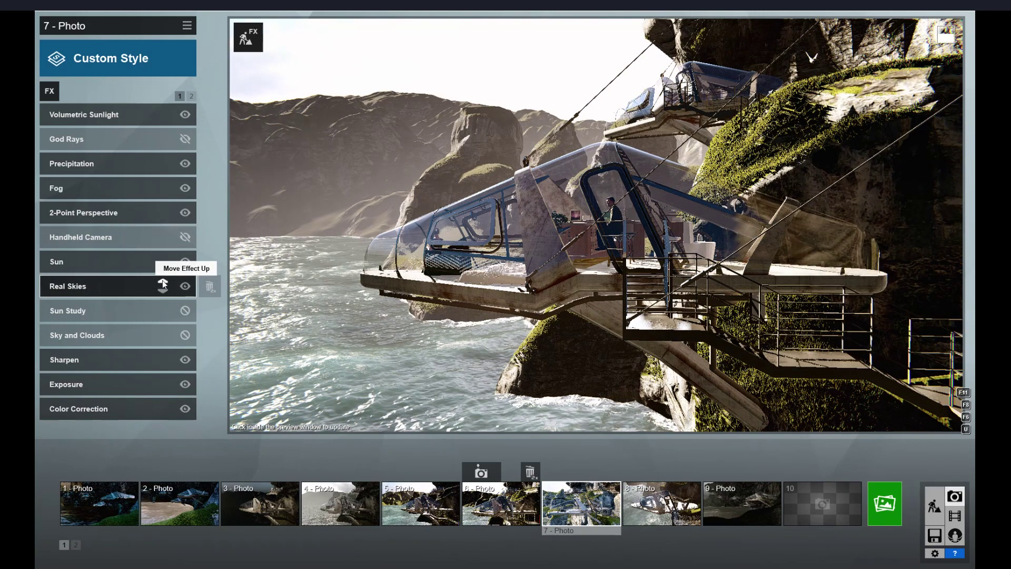
{"action": "left_click", "coordinate": [73, 291]}
{"action": "left_click", "coordinate": [79, 151]}
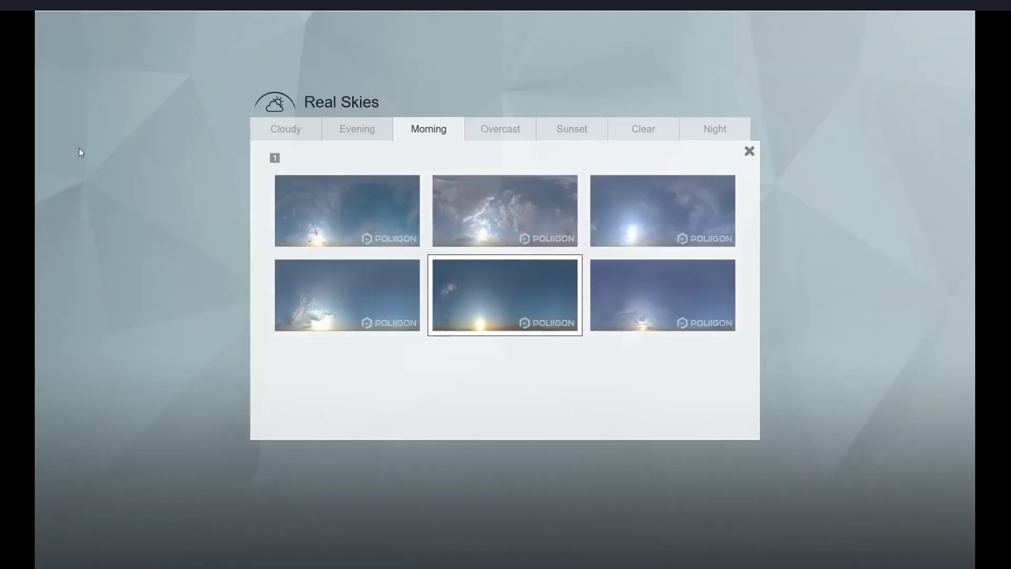
{"action": "left_click", "coordinate": [749, 151]}
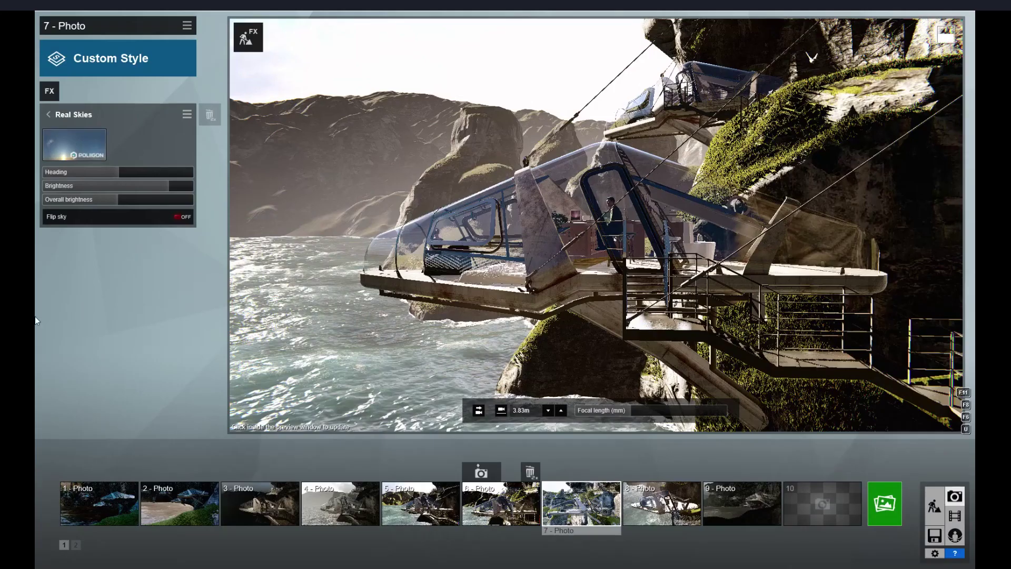
{"action": "left_click", "coordinate": [47, 116]}
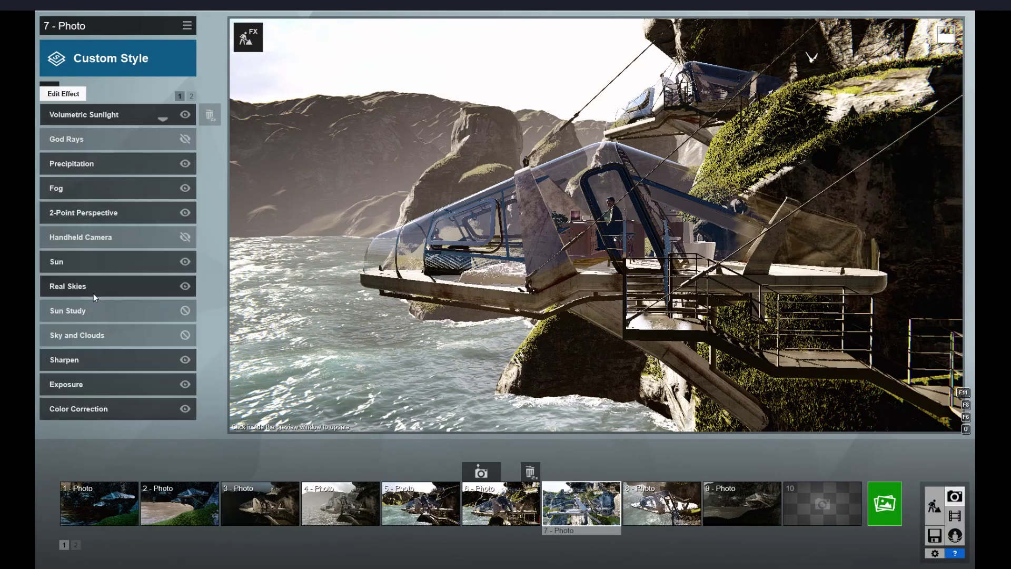
Review Sharpen and Exposure, then open Color Correction showing saturation 0.7.
{"action": "left_click", "coordinate": [77, 361]}
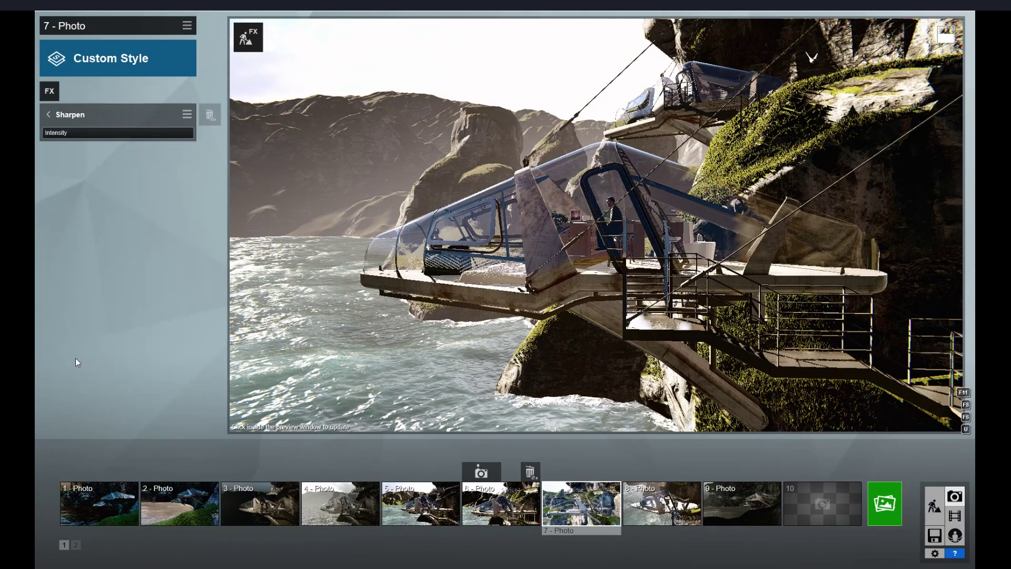
{"action": "left_click", "coordinate": [47, 115]}
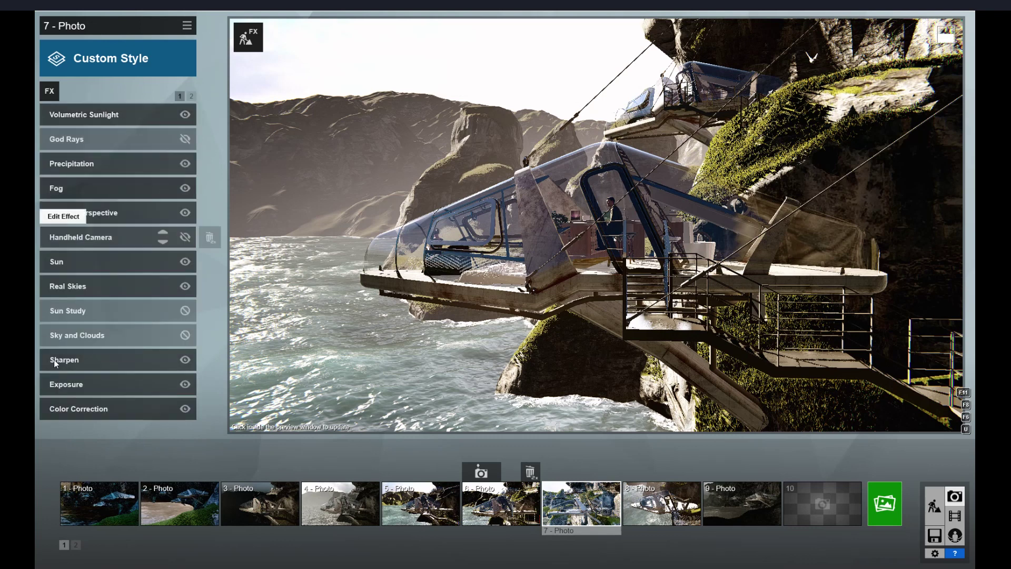
{"action": "left_click", "coordinate": [69, 387]}
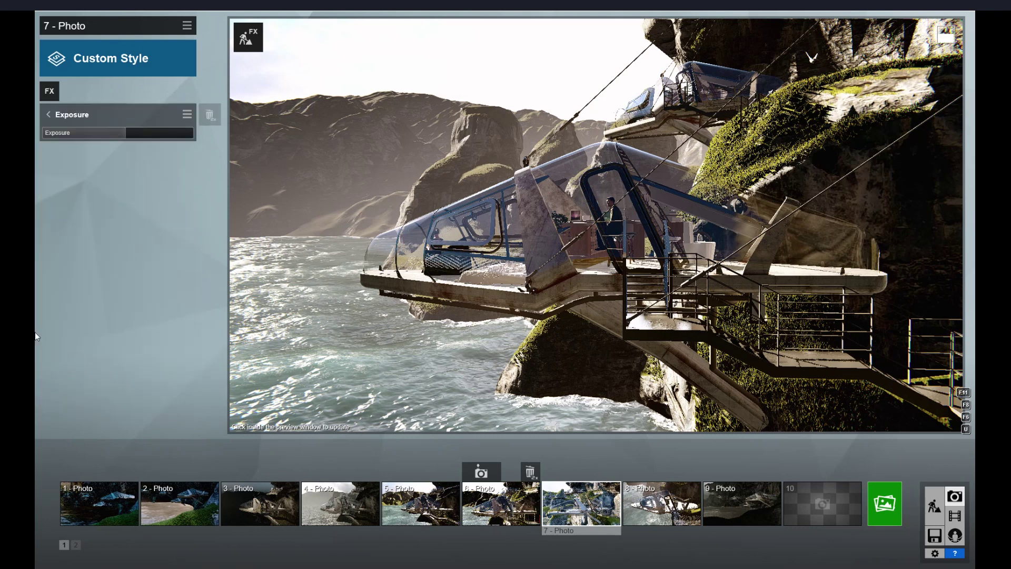
{"action": "left_click", "coordinate": [46, 115]}
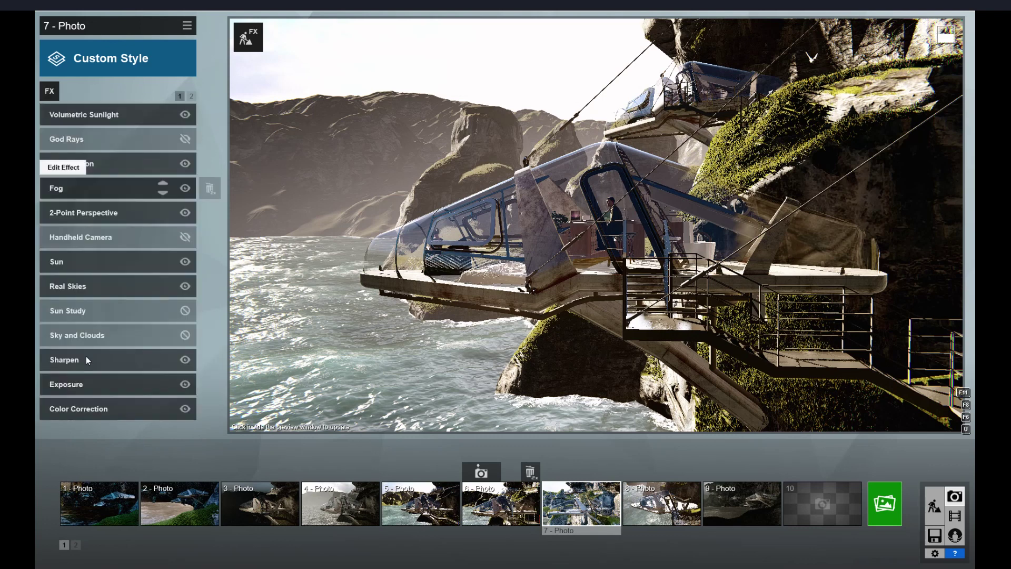
{"action": "left_click", "coordinate": [79, 409]}
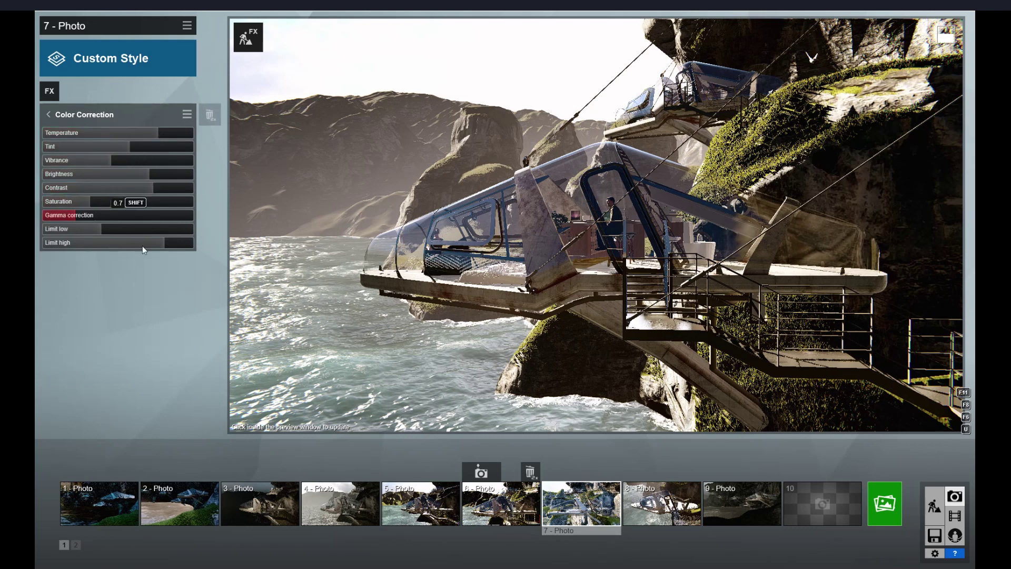
Review the Reflection and Sky Light effects on the second FX page.
{"action": "left_click", "coordinate": [46, 115]}
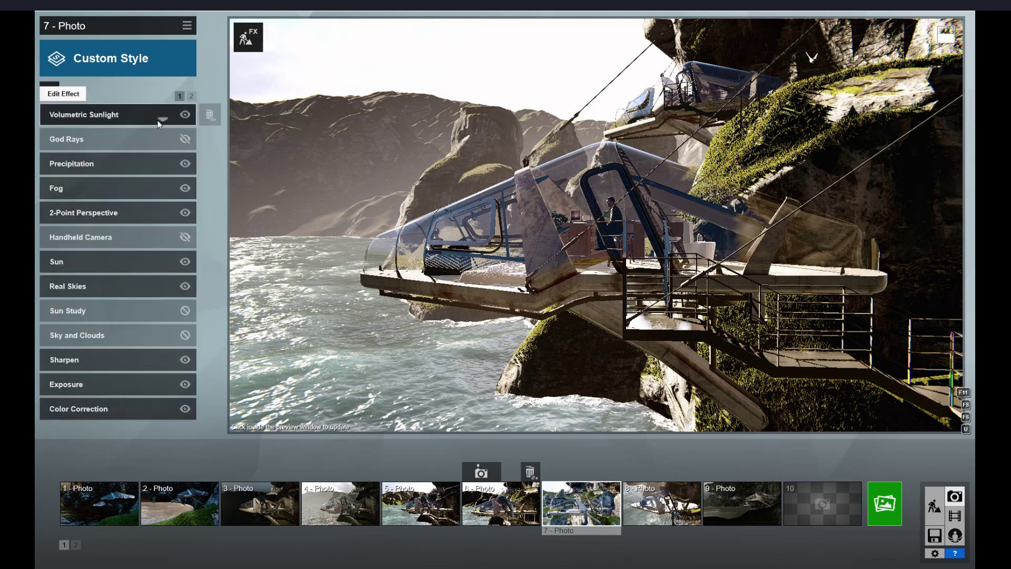
{"action": "left_click", "coordinate": [185, 93]}
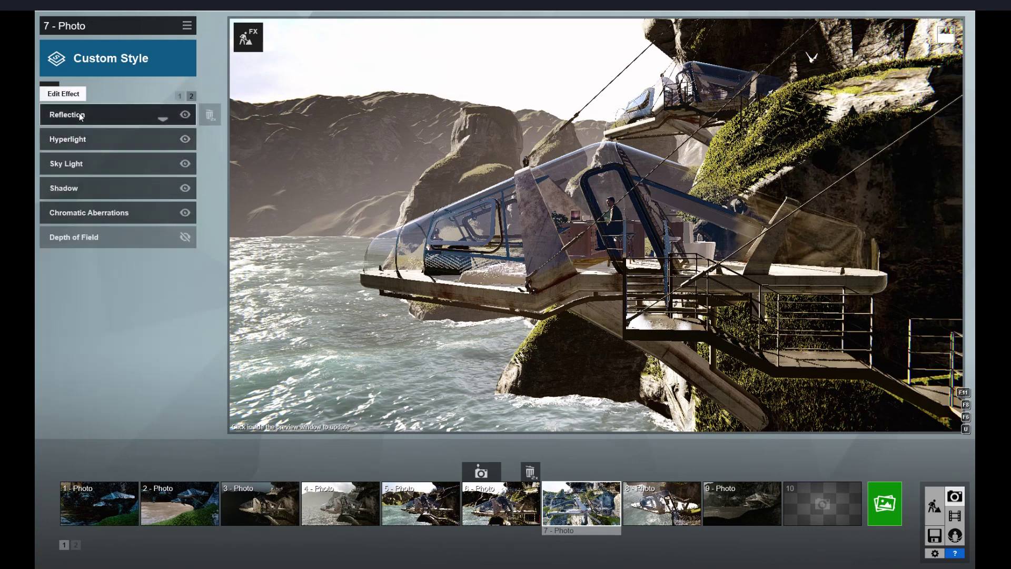
{"action": "left_click", "coordinate": [79, 114]}
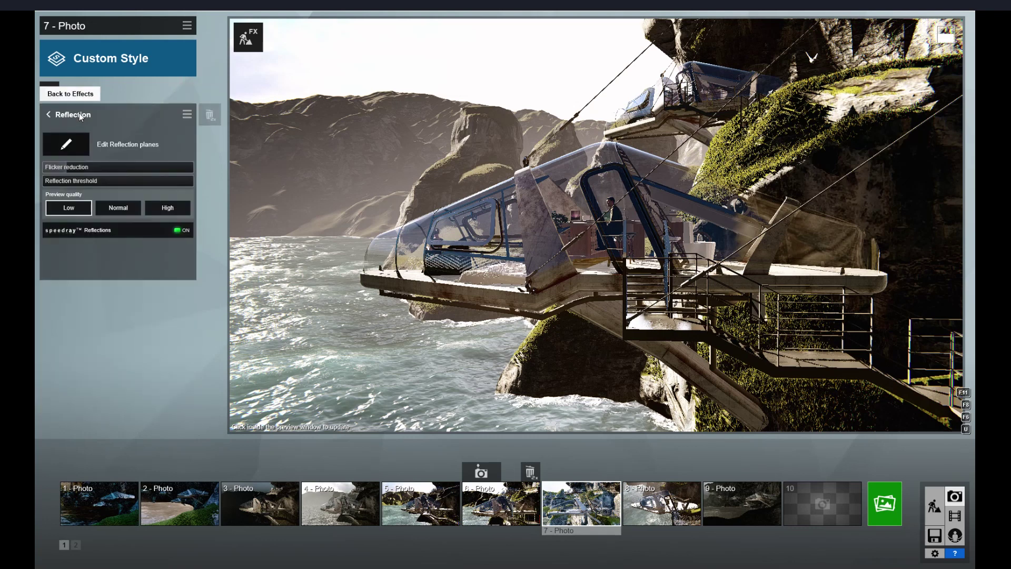
{"action": "left_click", "coordinate": [49, 114]}
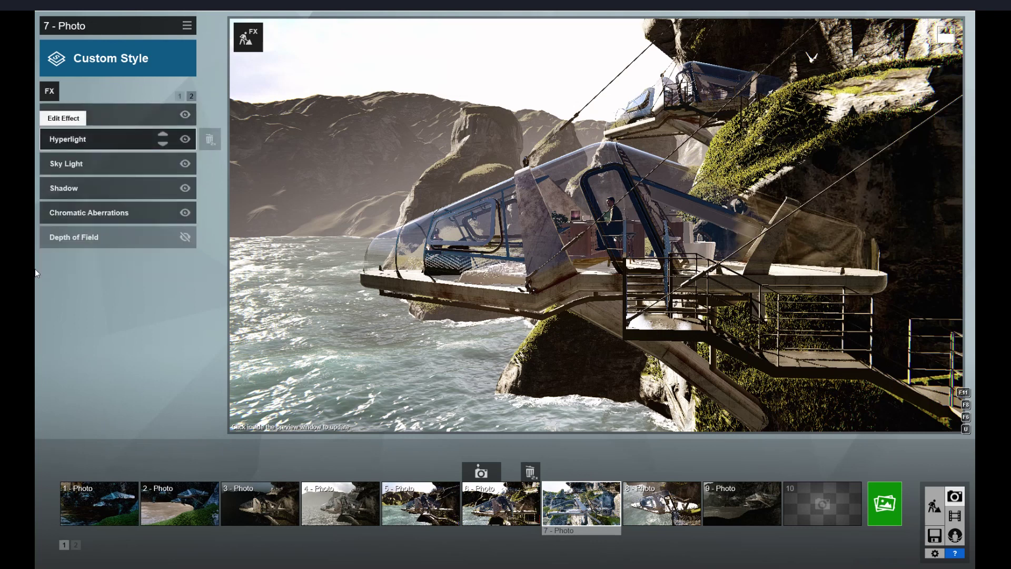
{"action": "left_click", "coordinate": [48, 116]}
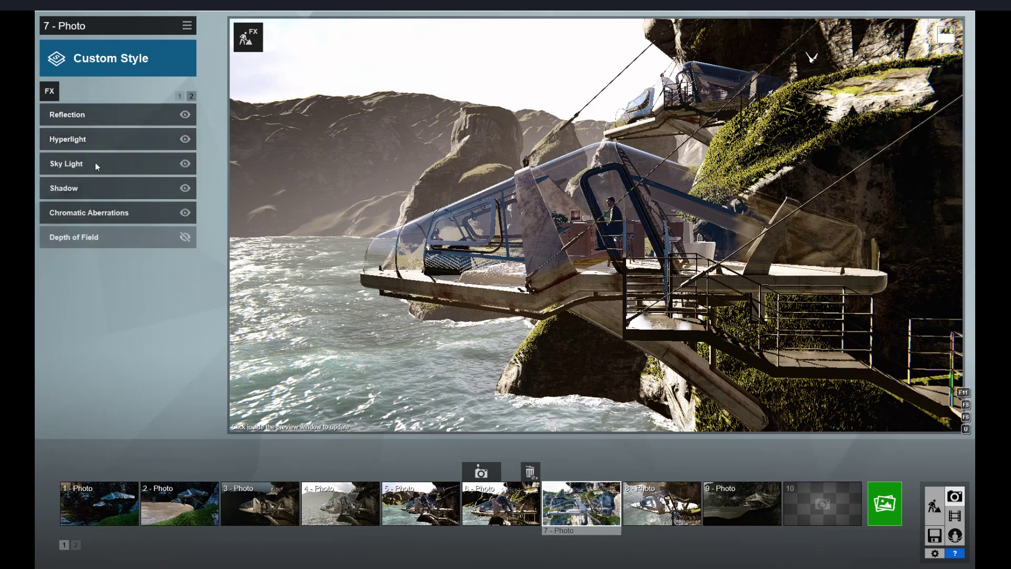
{"action": "left_click", "coordinate": [79, 164]}
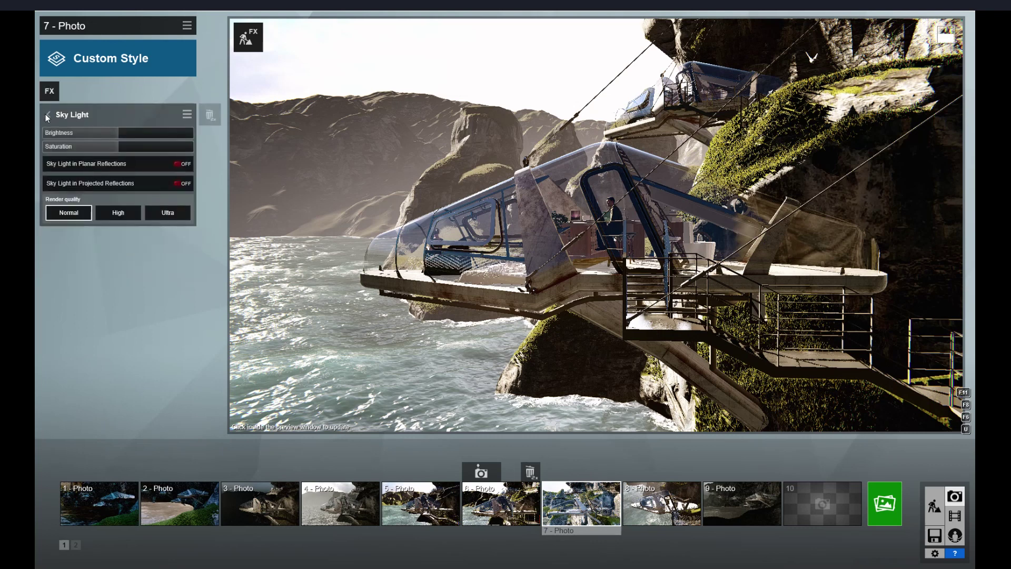
Review Shadow and Chromatic Aberrations, then bring up the Render Photos dialog.
{"action": "left_click", "coordinate": [47, 114]}
{"action": "left_click", "coordinate": [61, 187]}
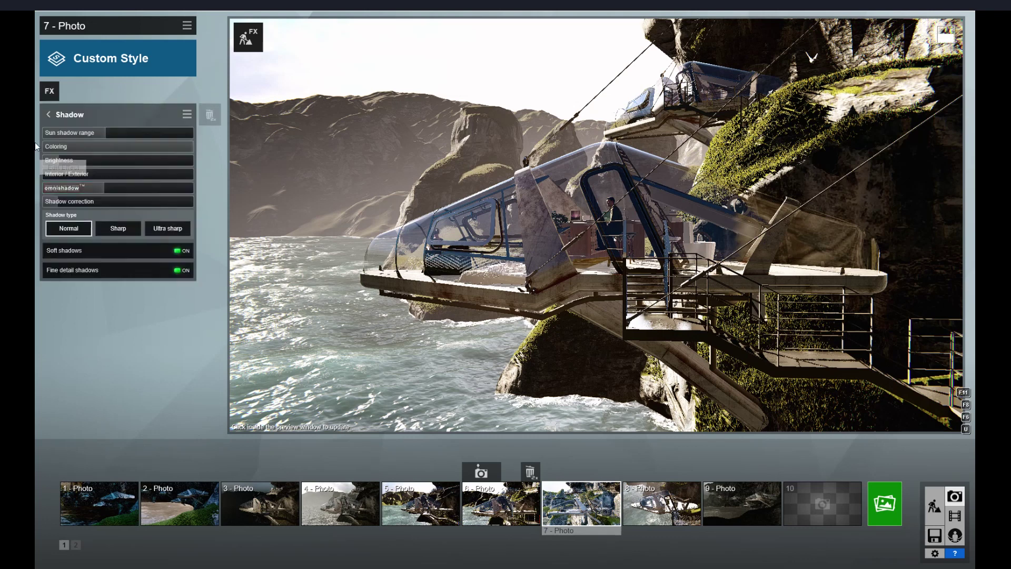
{"action": "left_click", "coordinate": [47, 115]}
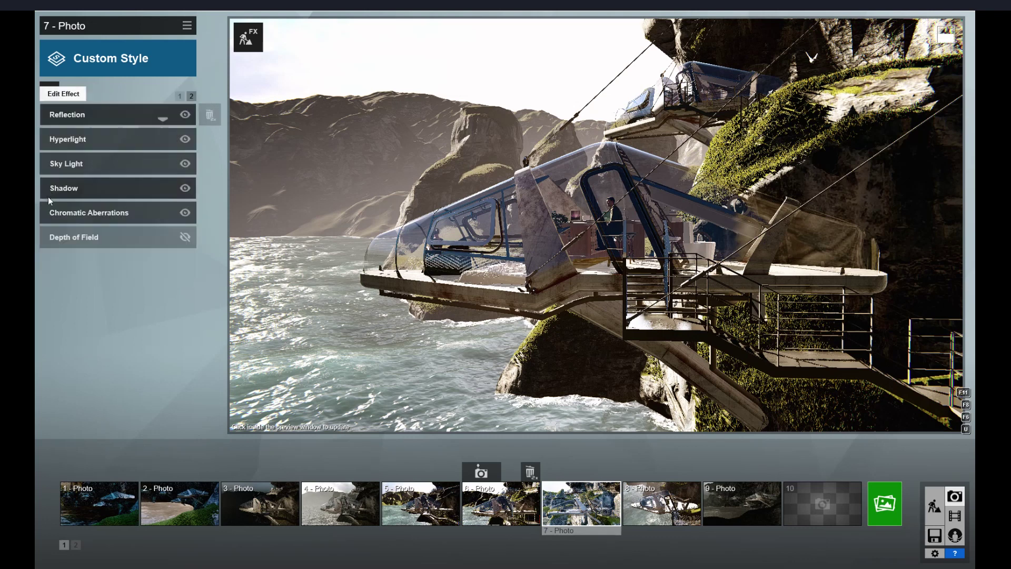
{"action": "left_click", "coordinate": [55, 212]}
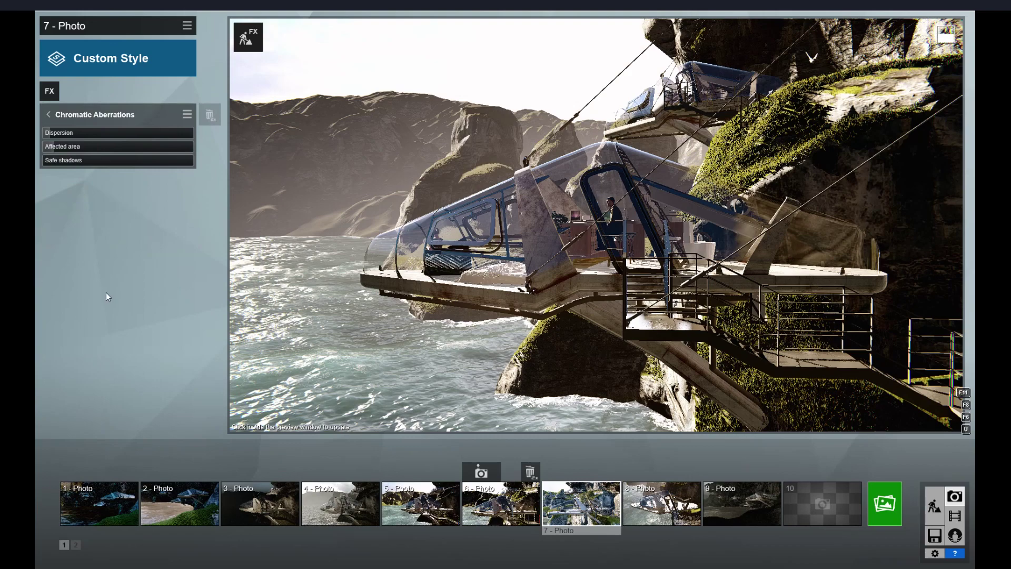
{"action": "left_click", "coordinate": [884, 503]}
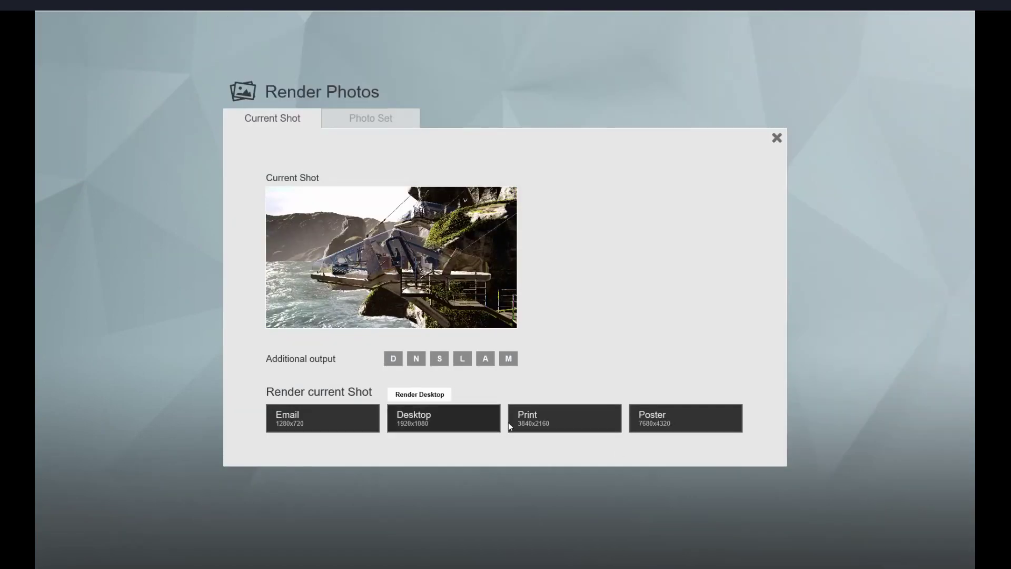